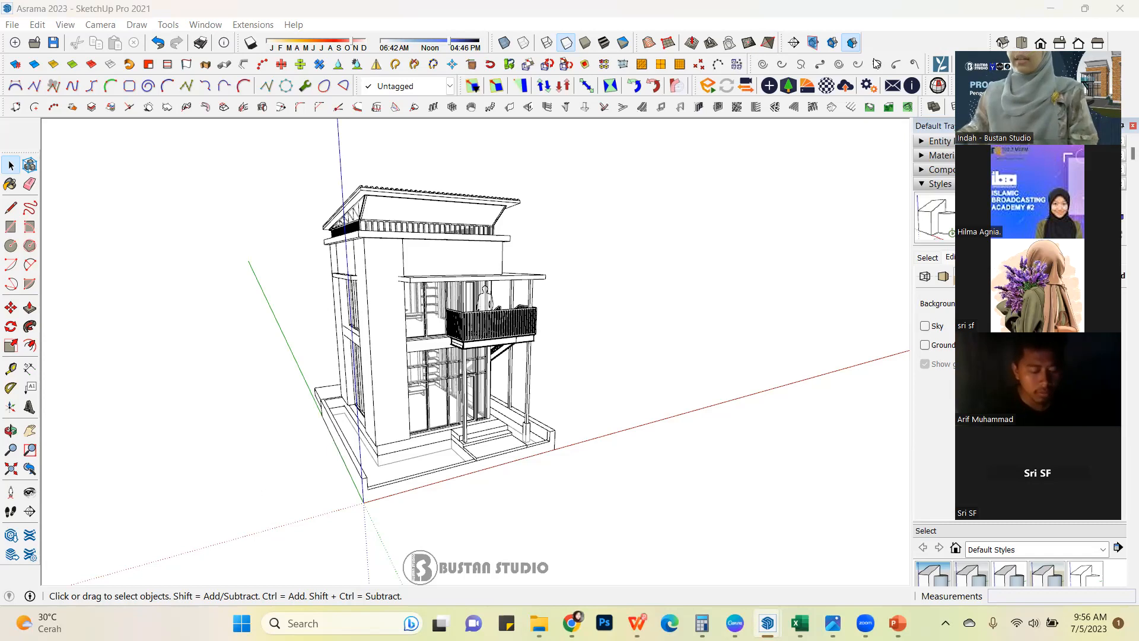
pyautogui.moveTo(572, 623)
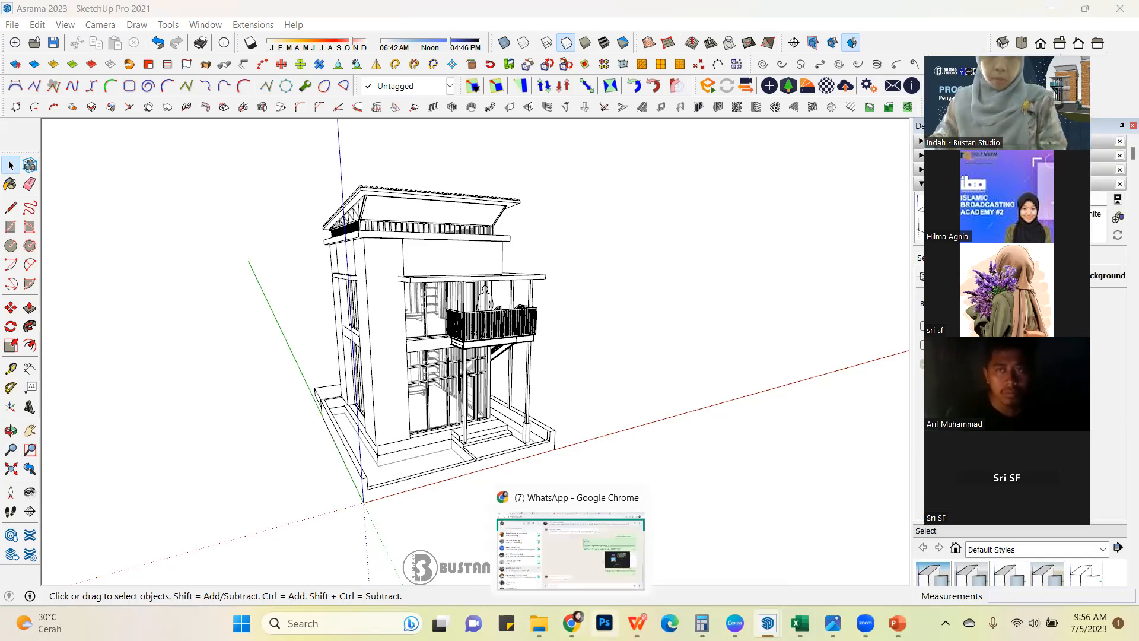
pyautogui.moveTo(637, 623)
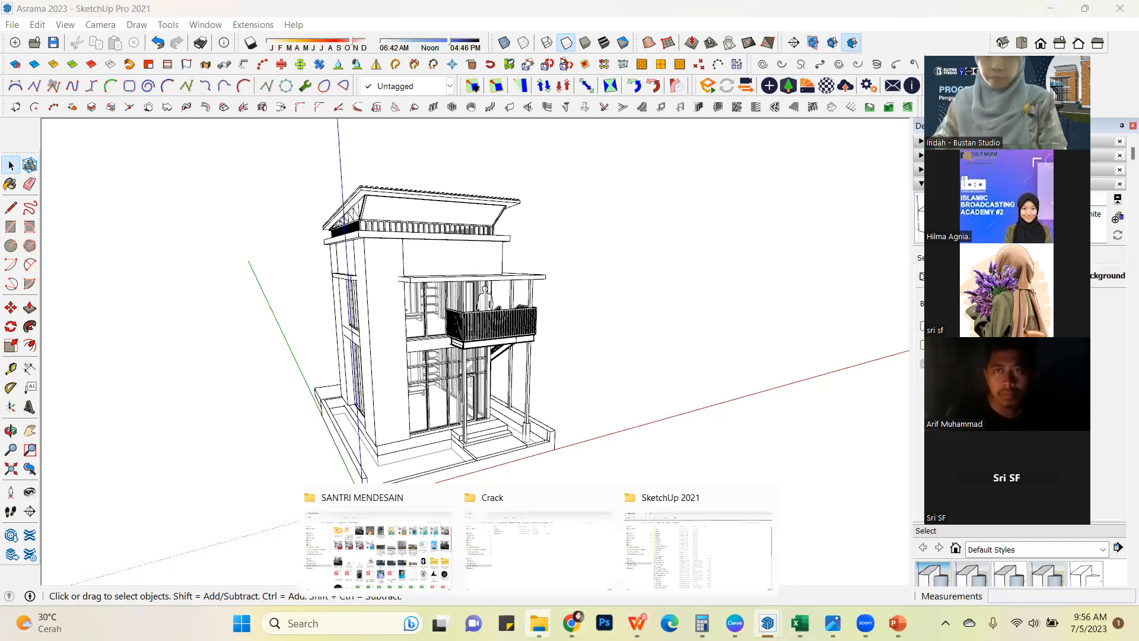
pyautogui.moveTo(767, 623)
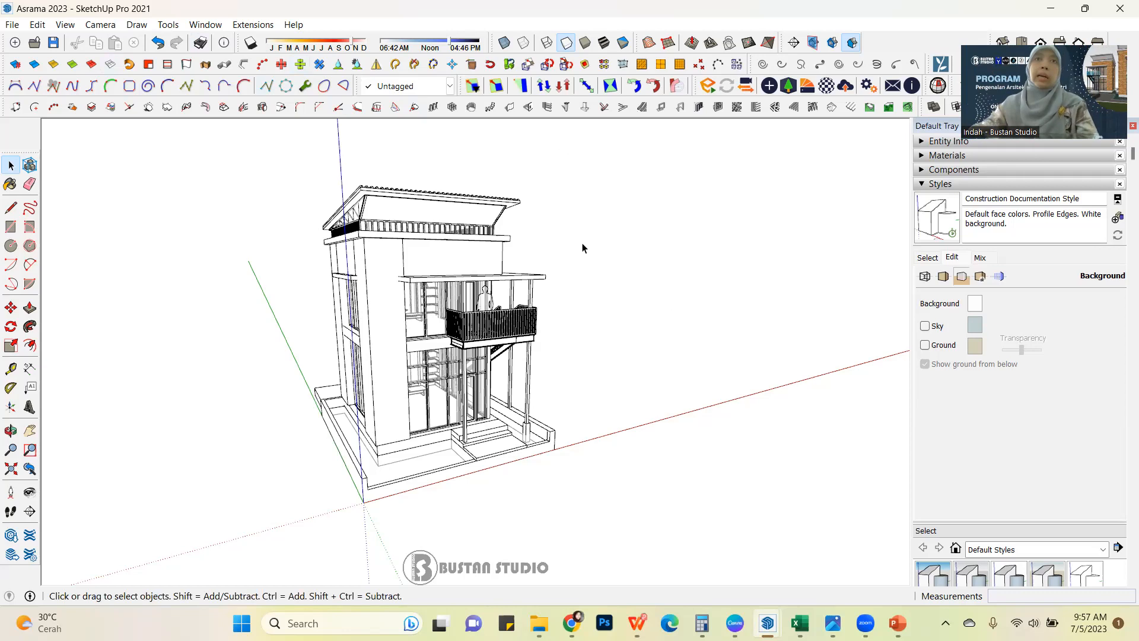
# Examine the two-storey house model from the front, from above and from the stair side.
pyautogui.scroll(-5, 487, 300)
pyautogui.moveTo(487, 300); pyautogui.dragTo(462, 363, button='middle')
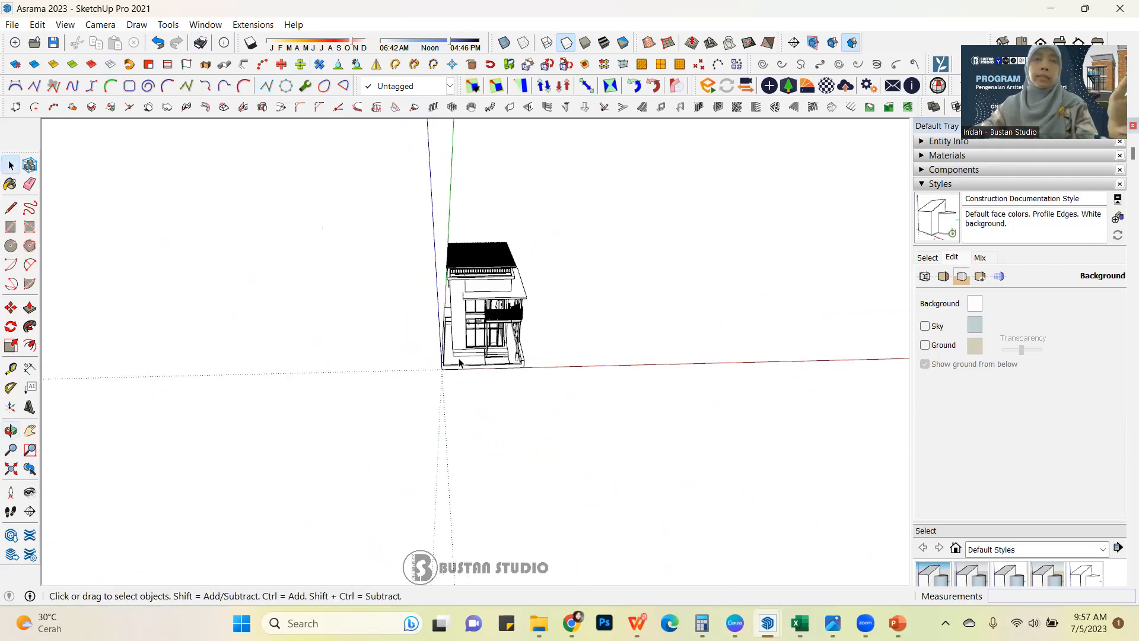
pyautogui.scroll(1, 636, 320)
pyautogui.scroll(-2, 687, 331)
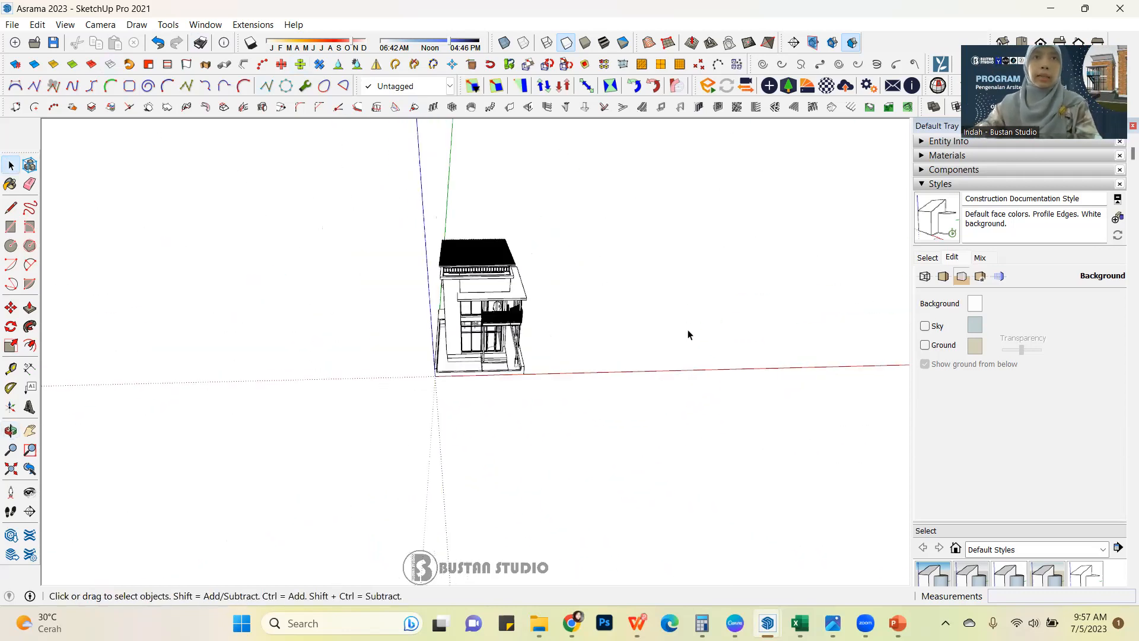
pyautogui.scroll(3, 503, 253)
pyautogui.scroll(-1, 504, 252)
pyautogui.scroll(-2, 504, 254)
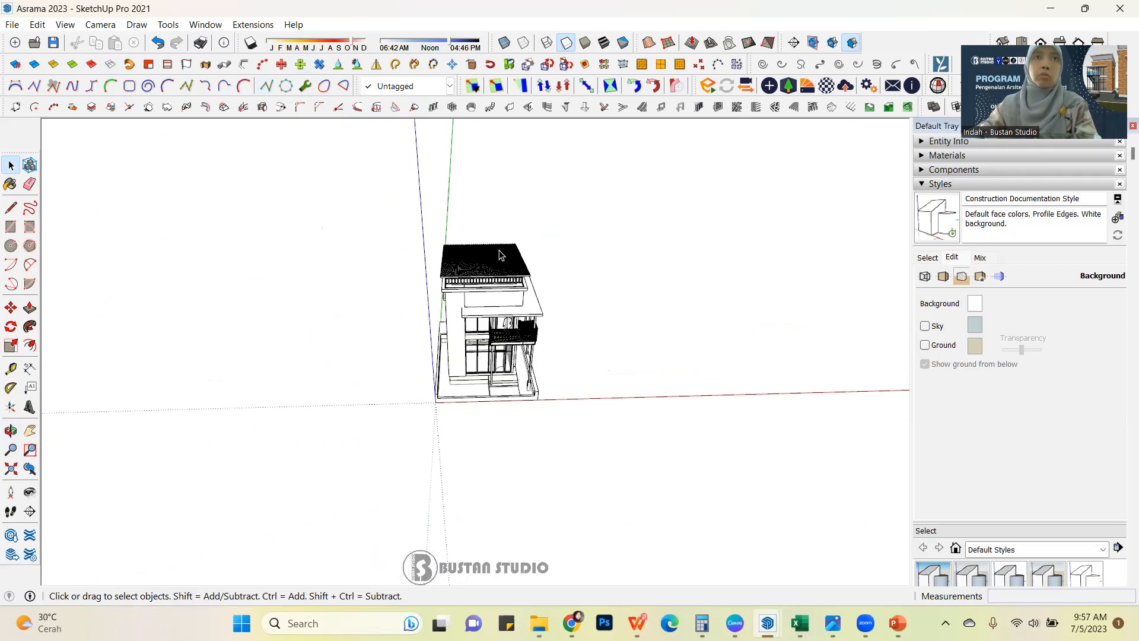
pyautogui.moveTo(406, 284); pyautogui.dragTo(582, 212, button='middle')
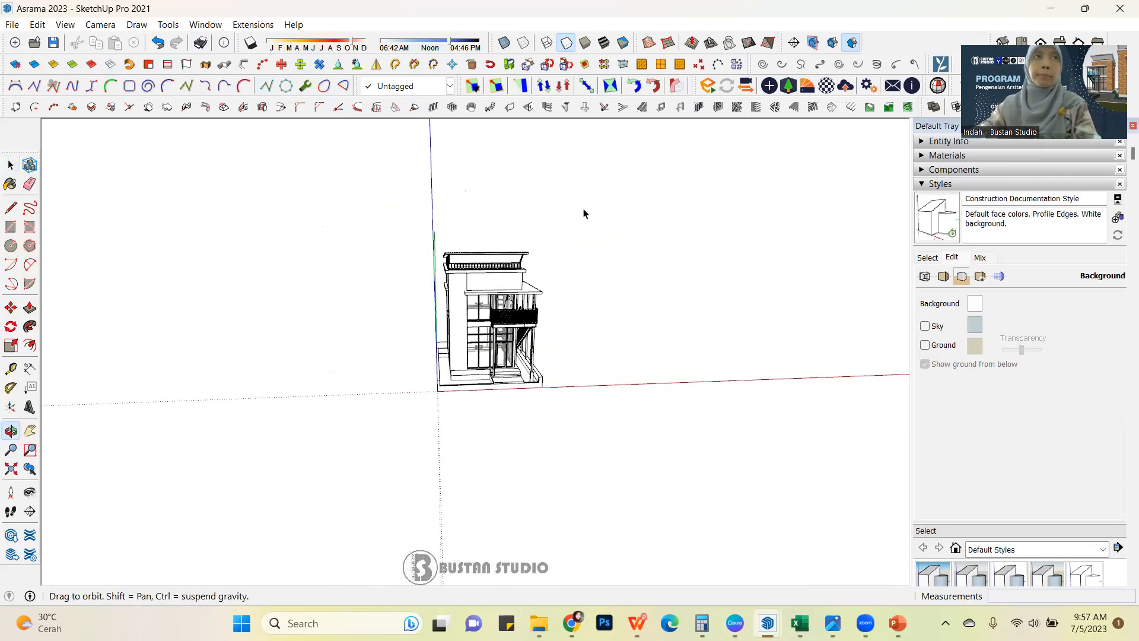
pyautogui.moveTo(24, 150); pyautogui.dragTo(25, 118)
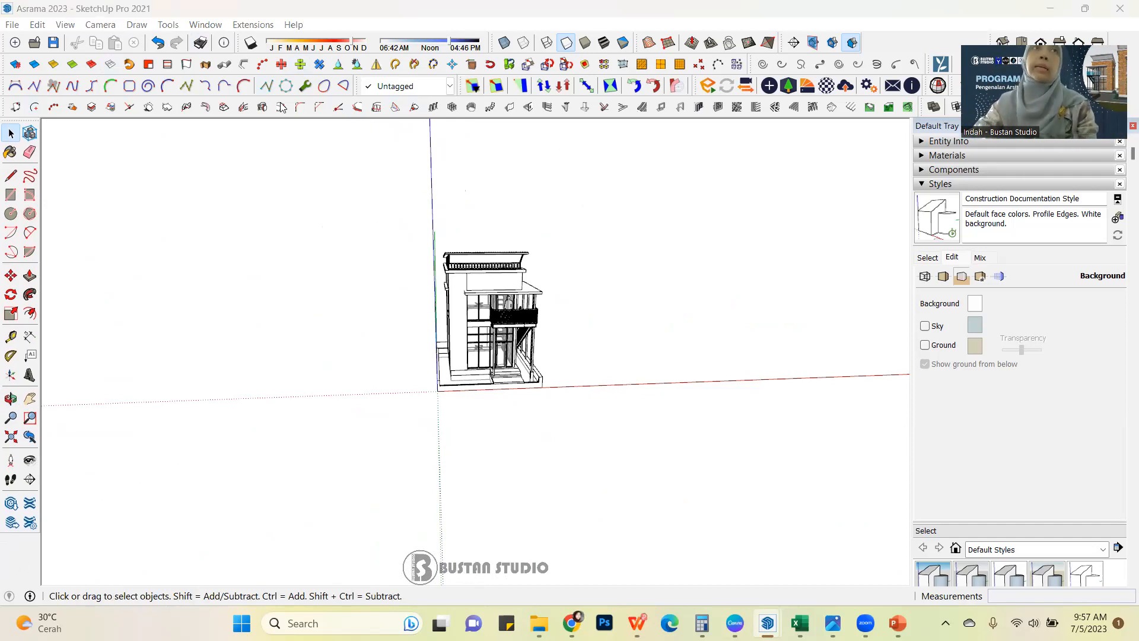
pyautogui.moveTo(483, 247); pyautogui.dragTo(297, 238, button='middle')
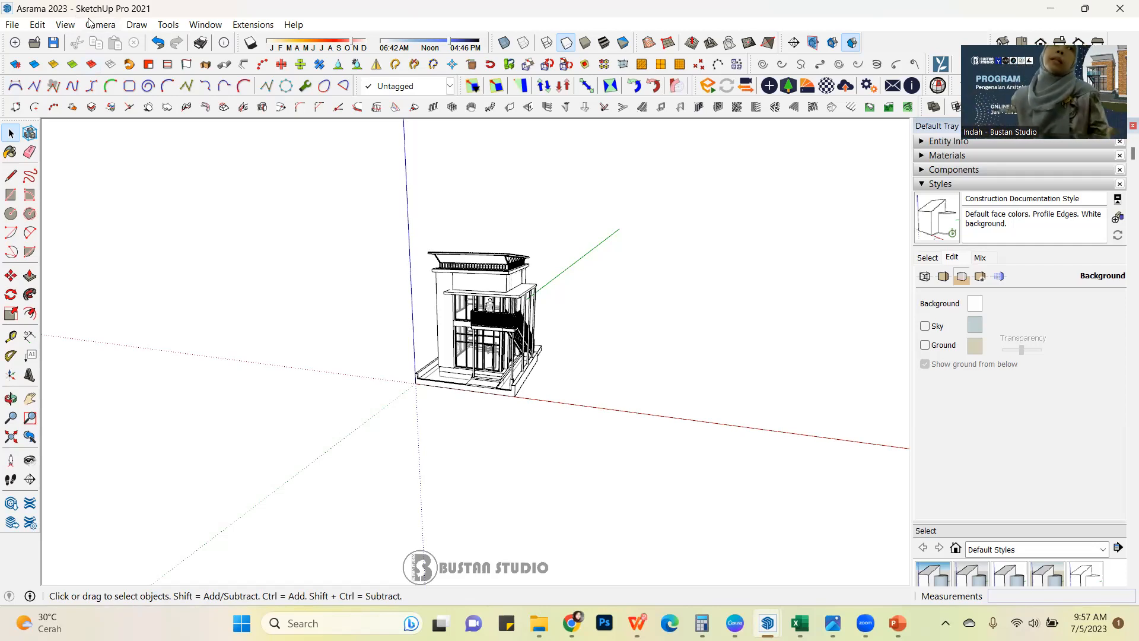
# Open the model information and show its measurement units settings.
pyautogui.click(205, 26)
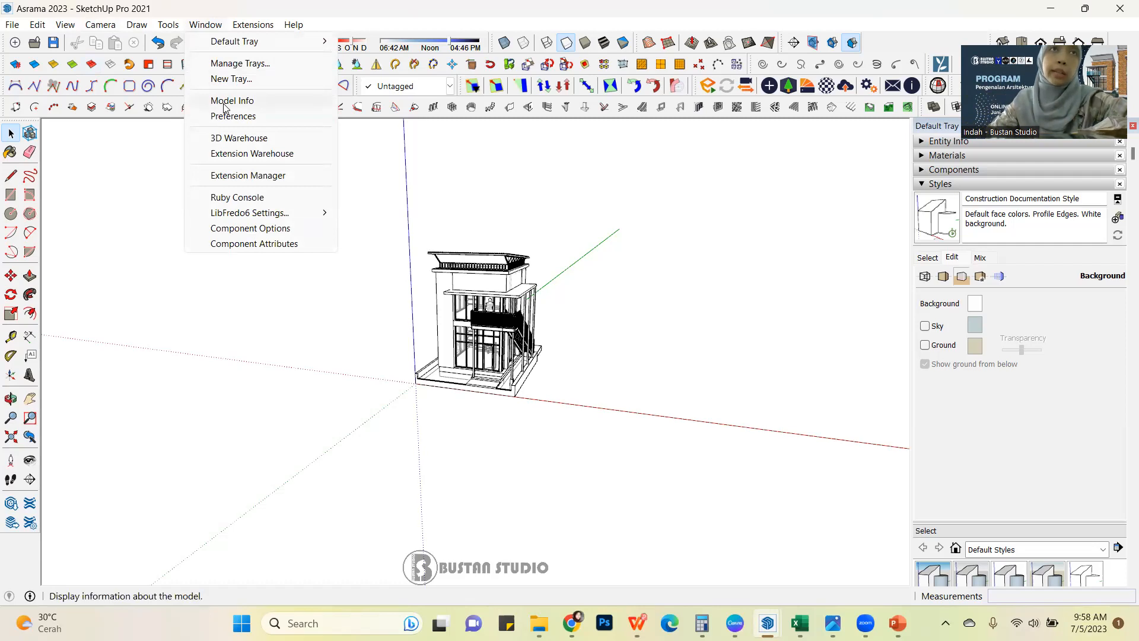
pyautogui.click(204, 5)
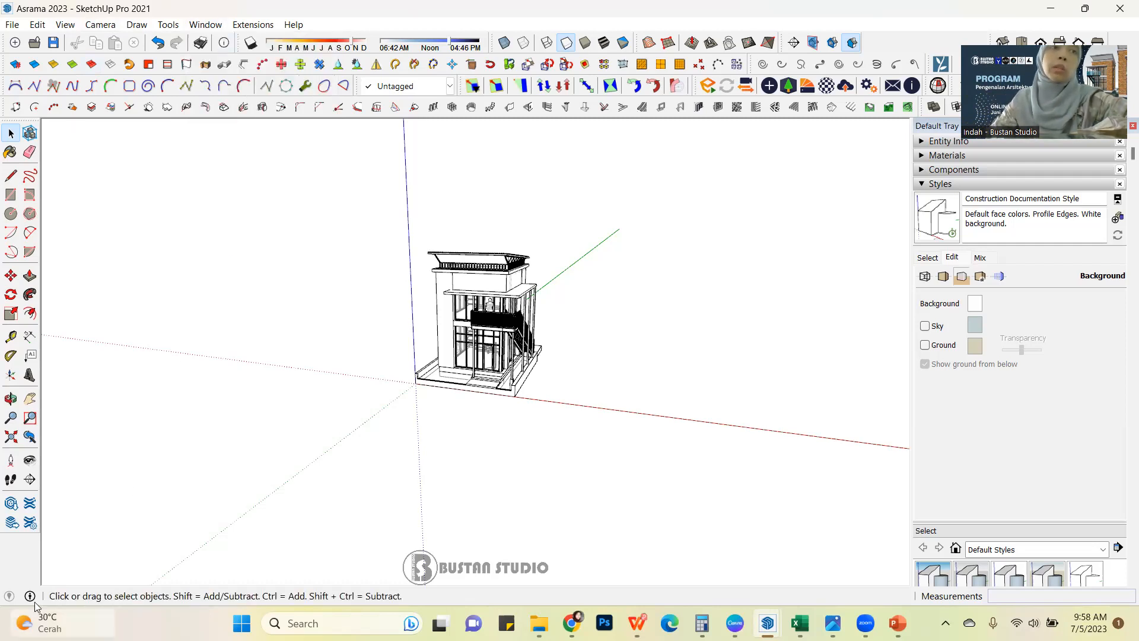
pyautogui.moveTo(30, 597)
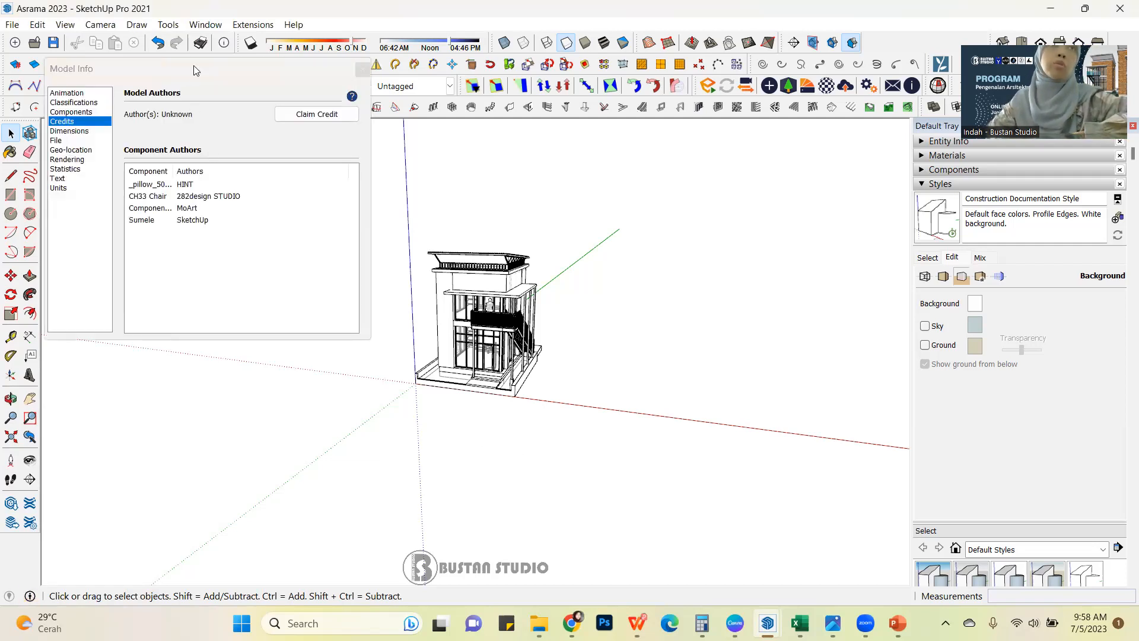
pyautogui.click(63, 190)
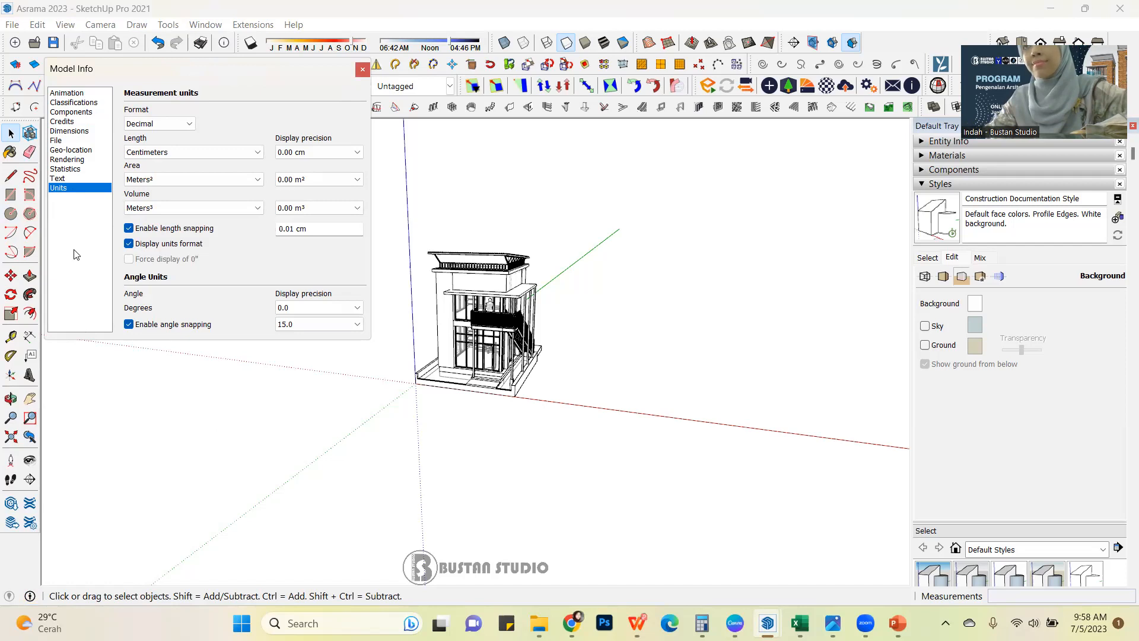
pyautogui.click(450, 484)
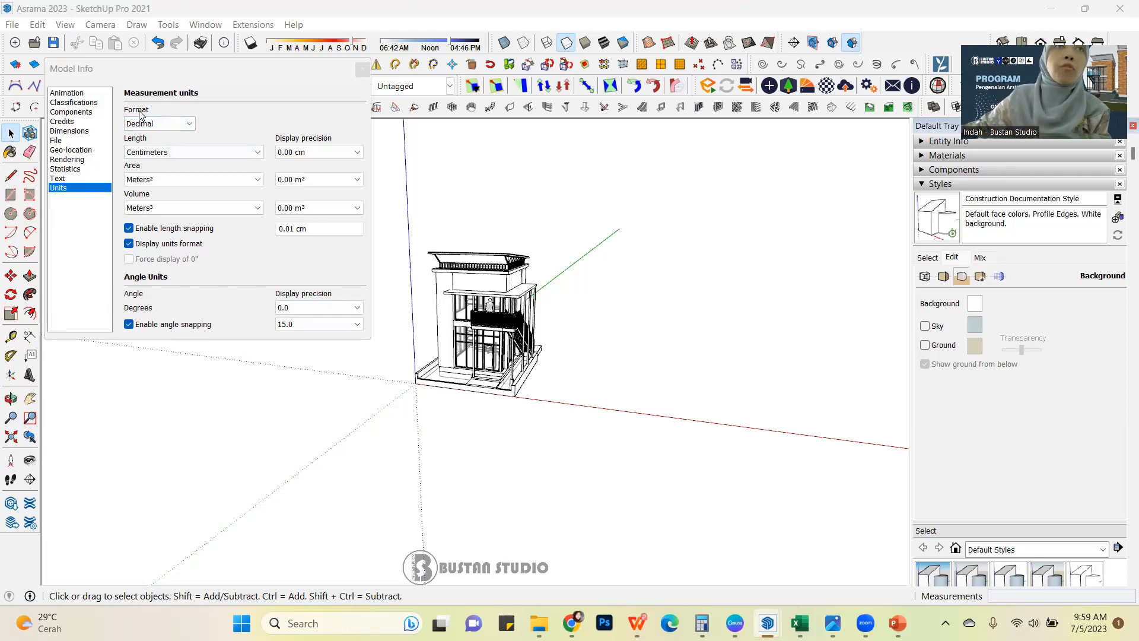
# Try the Architectural measurement format, and set the format back to Decimal.
pyautogui.click(190, 124)
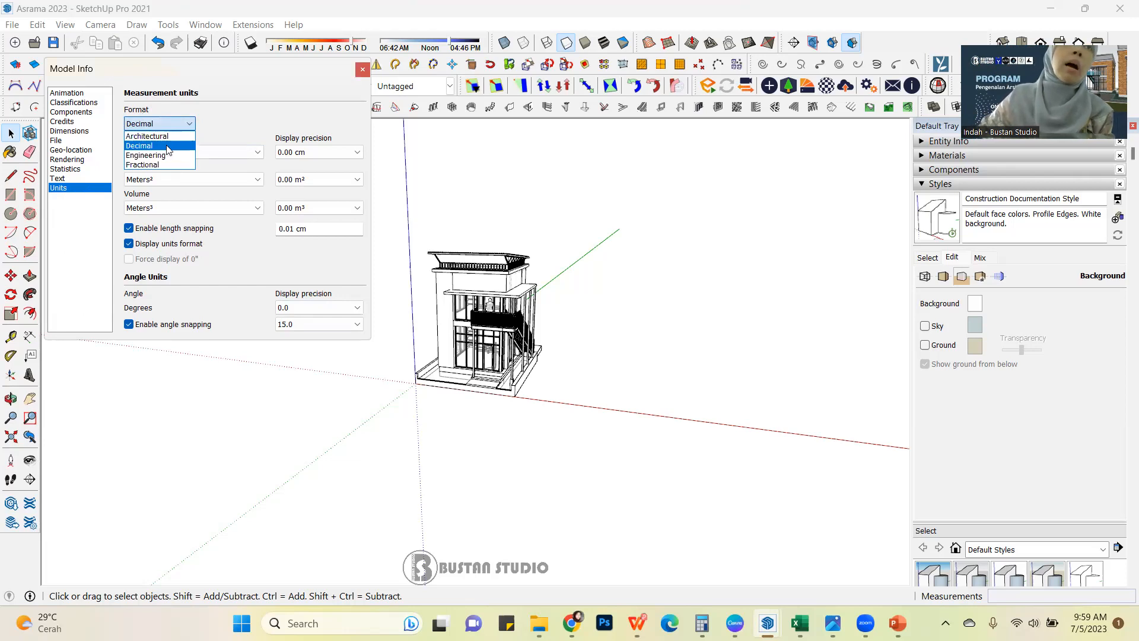
pyautogui.click(167, 148)
pyautogui.click(190, 125)
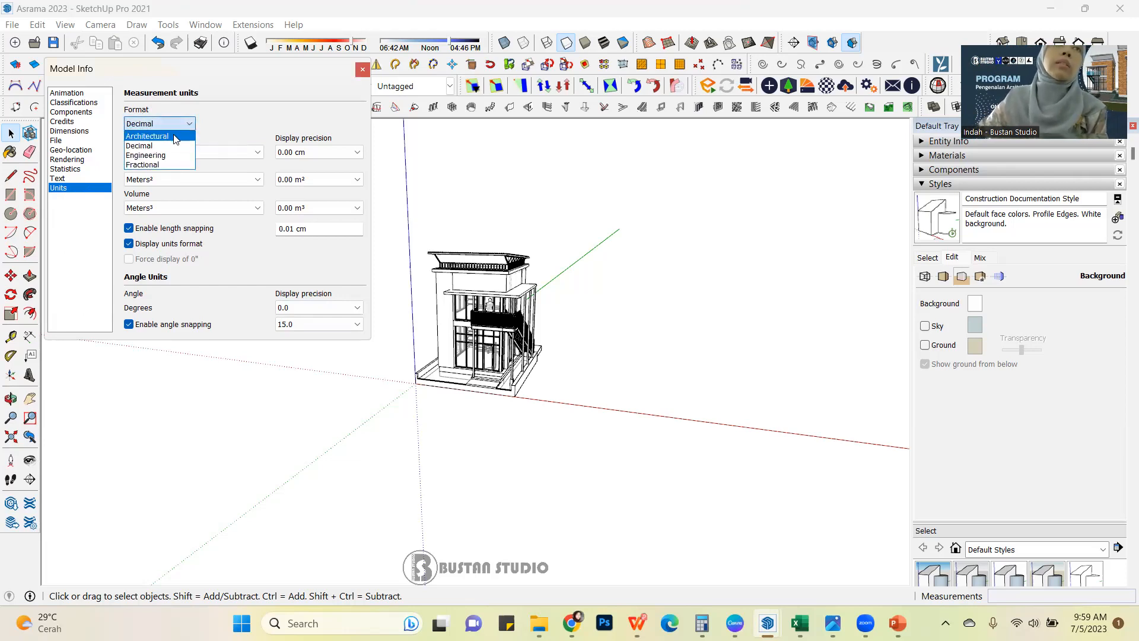
pyautogui.click(175, 138)
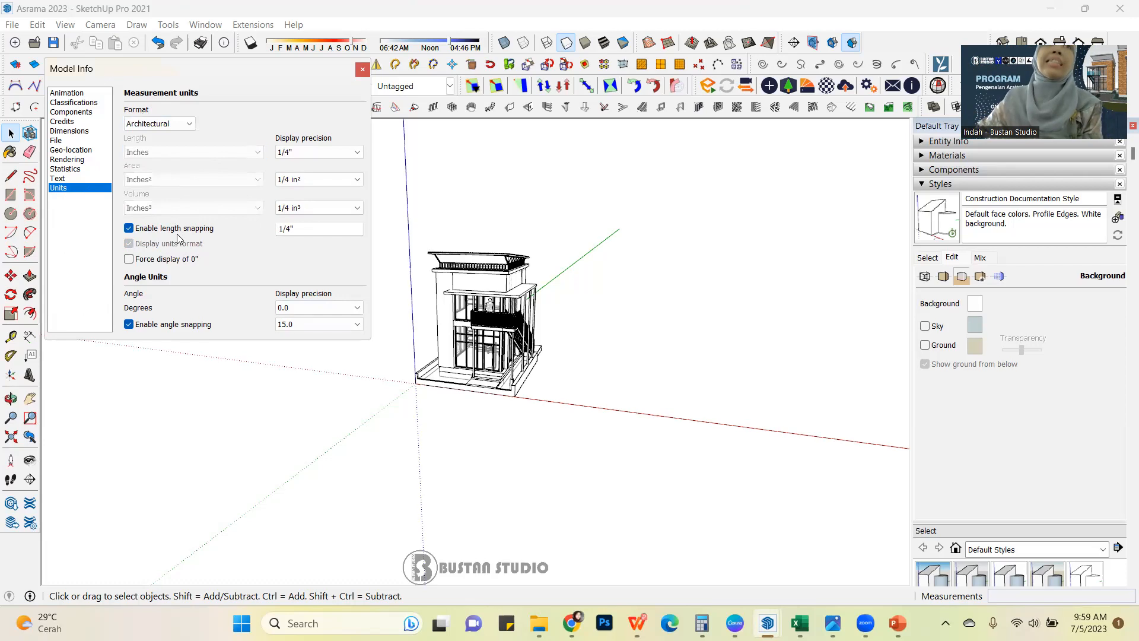
pyautogui.click(190, 125)
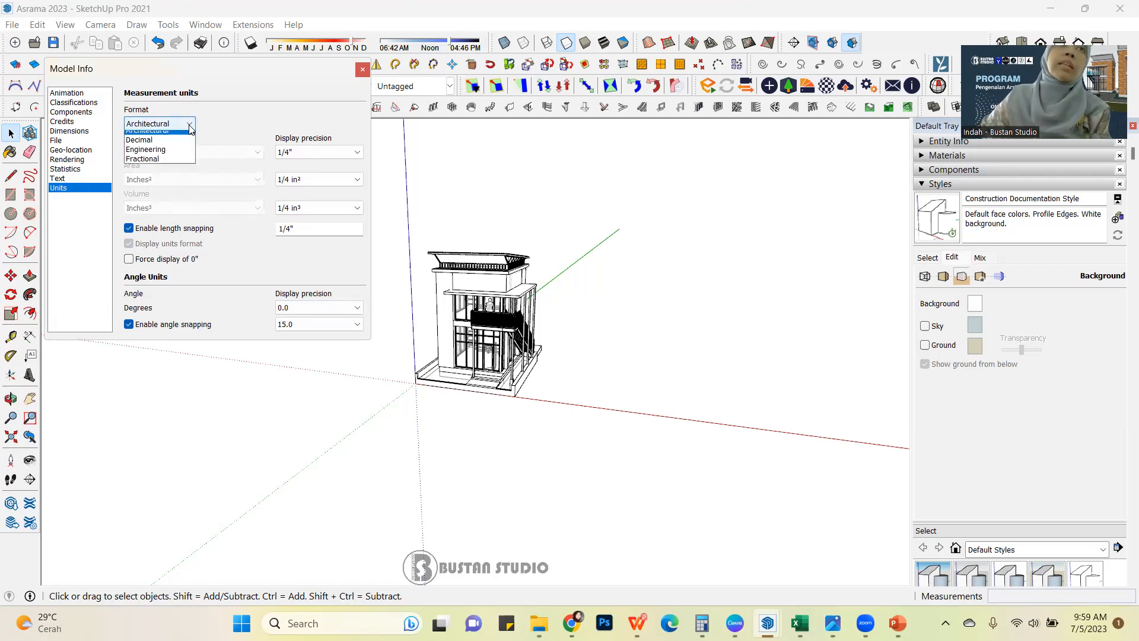
pyautogui.click(178, 145)
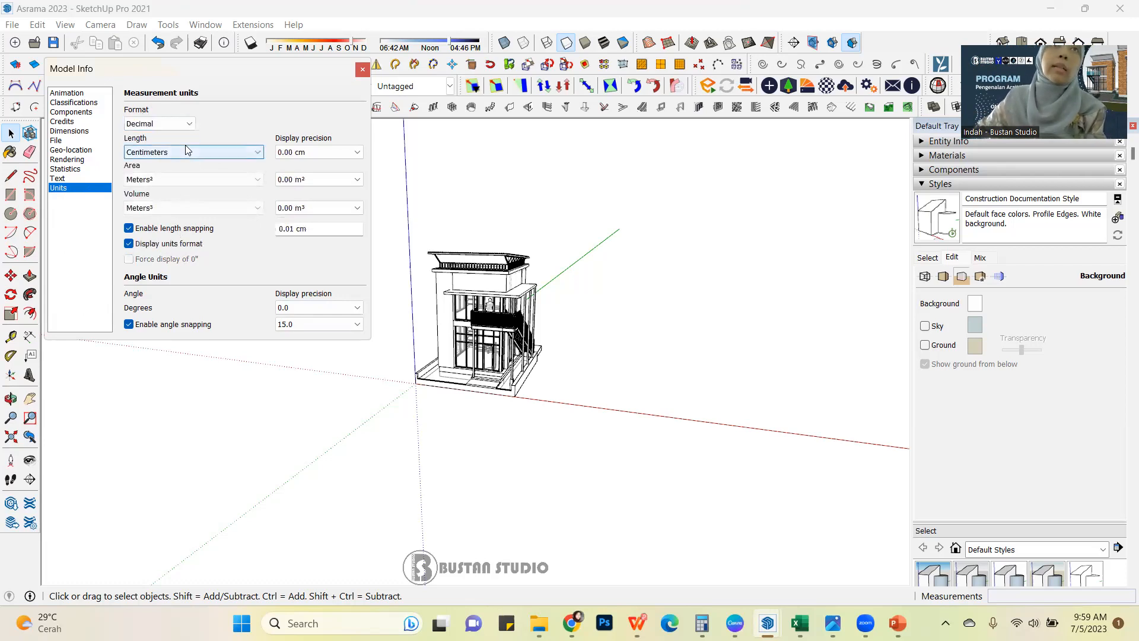
# Try inches as the length unit, and set it back to centimeters.
pyautogui.click(260, 153)
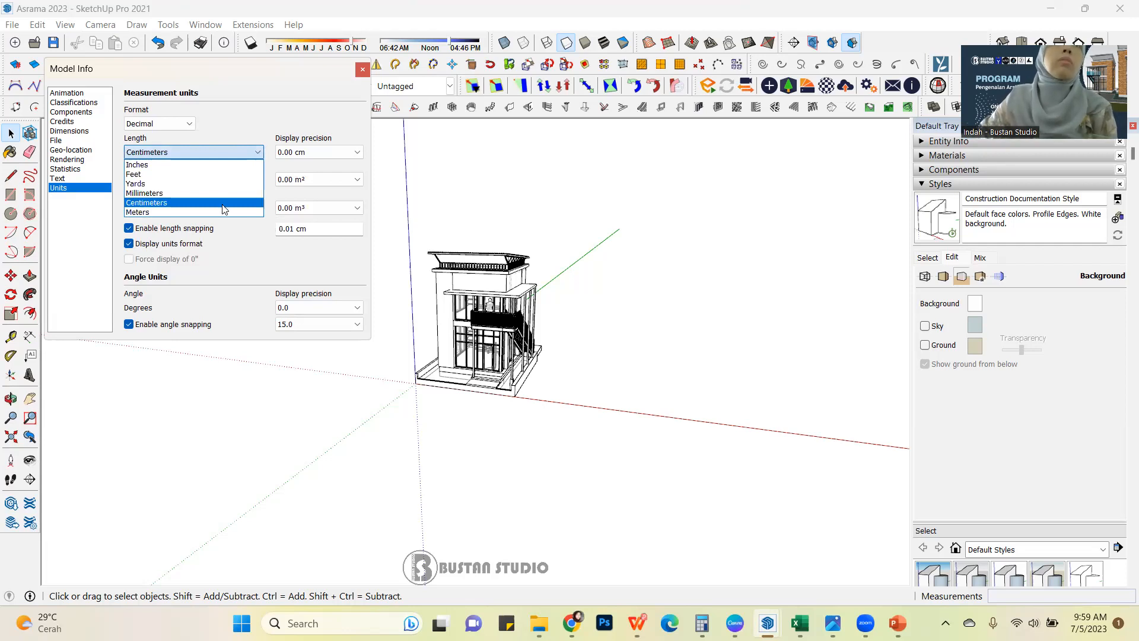
pyautogui.click(177, 165)
pyautogui.click(259, 153)
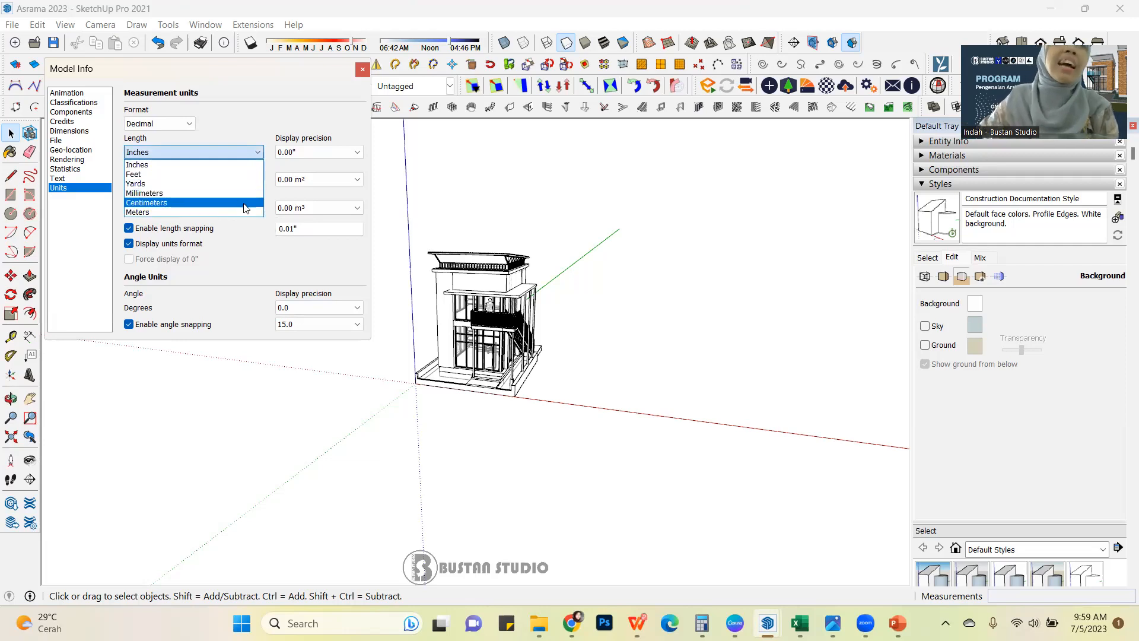
pyautogui.click(244, 203)
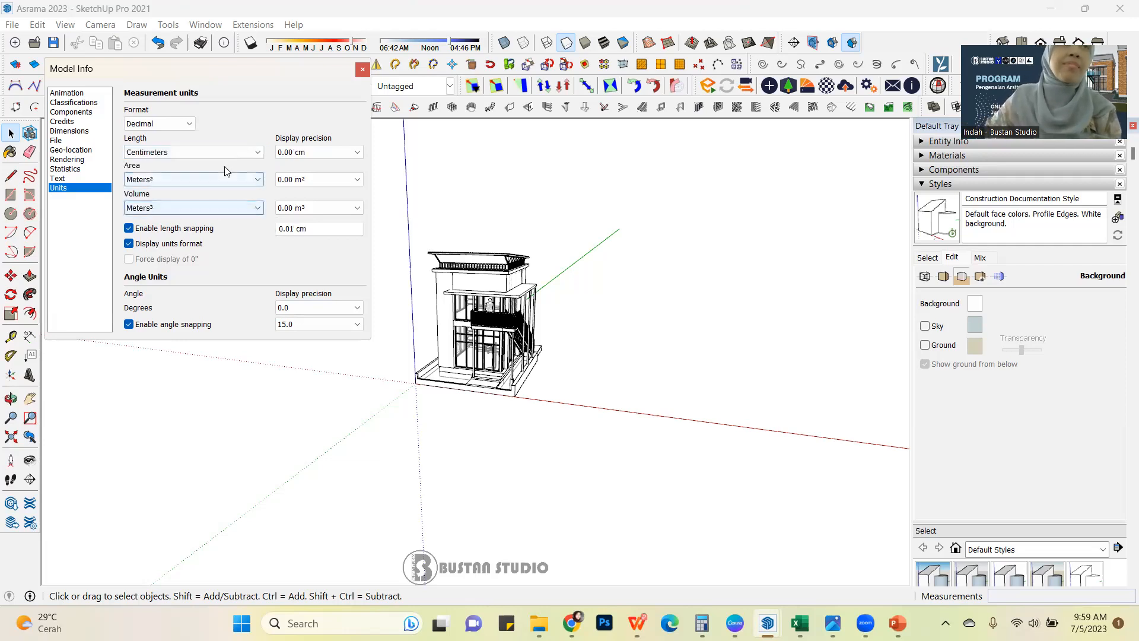
# Compare the Architectural format with Decimal once more, ending on the Decimal format.
pyautogui.click(191, 123)
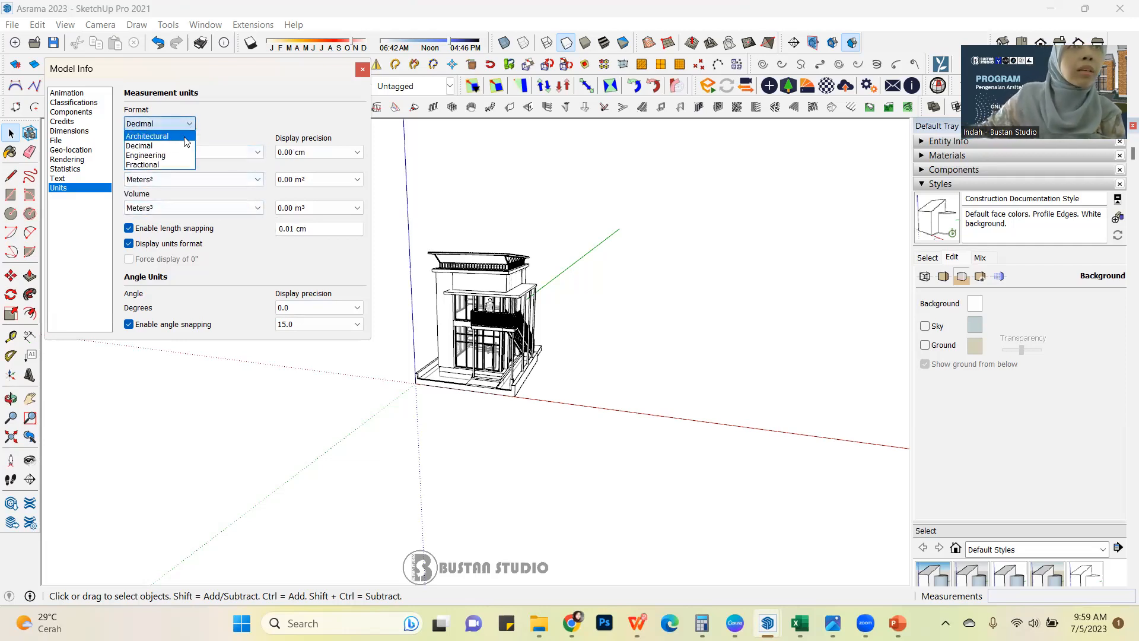
pyautogui.click(187, 141)
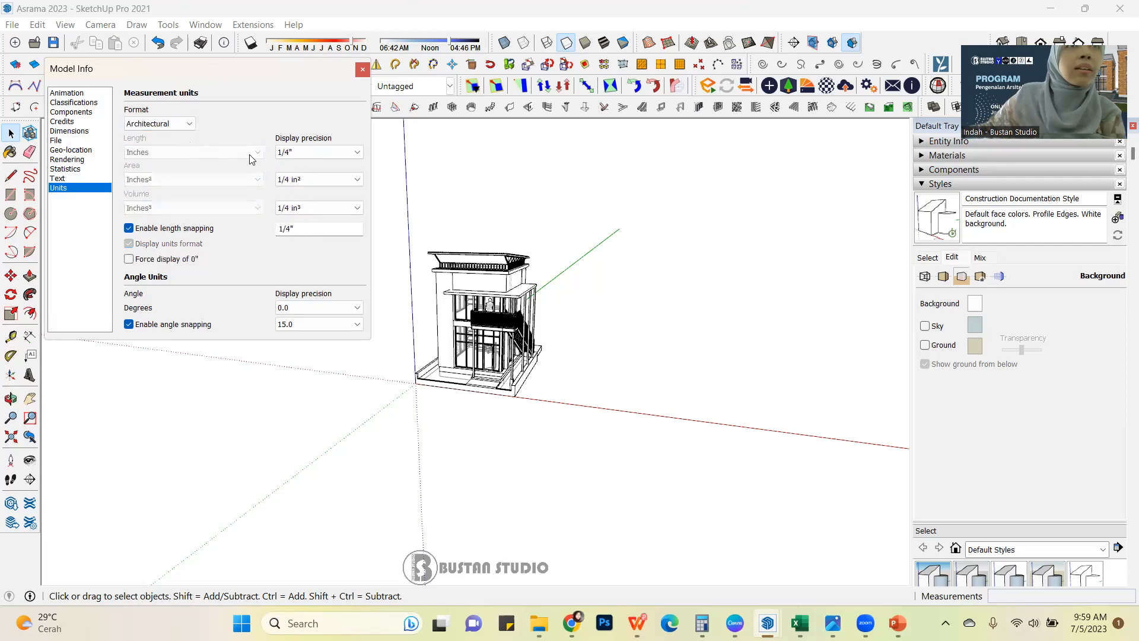
pyautogui.click(190, 126)
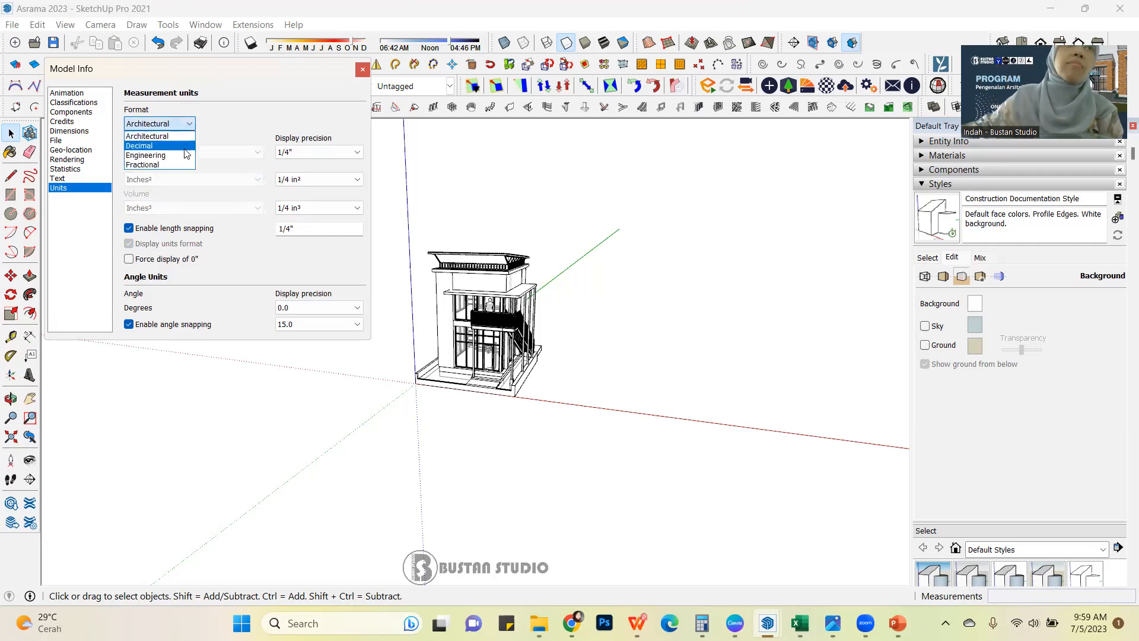
pyautogui.click(187, 146)
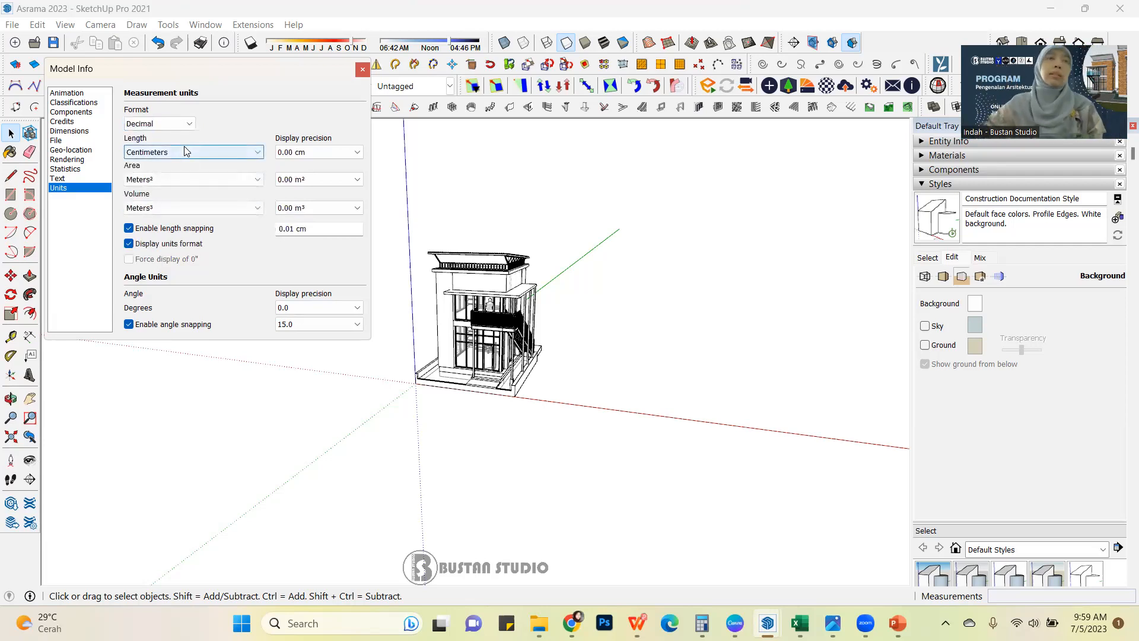
# Choose centimeters as the length unit with a display precision of 0.00 cm, and close the model information.
pyautogui.click(259, 153)
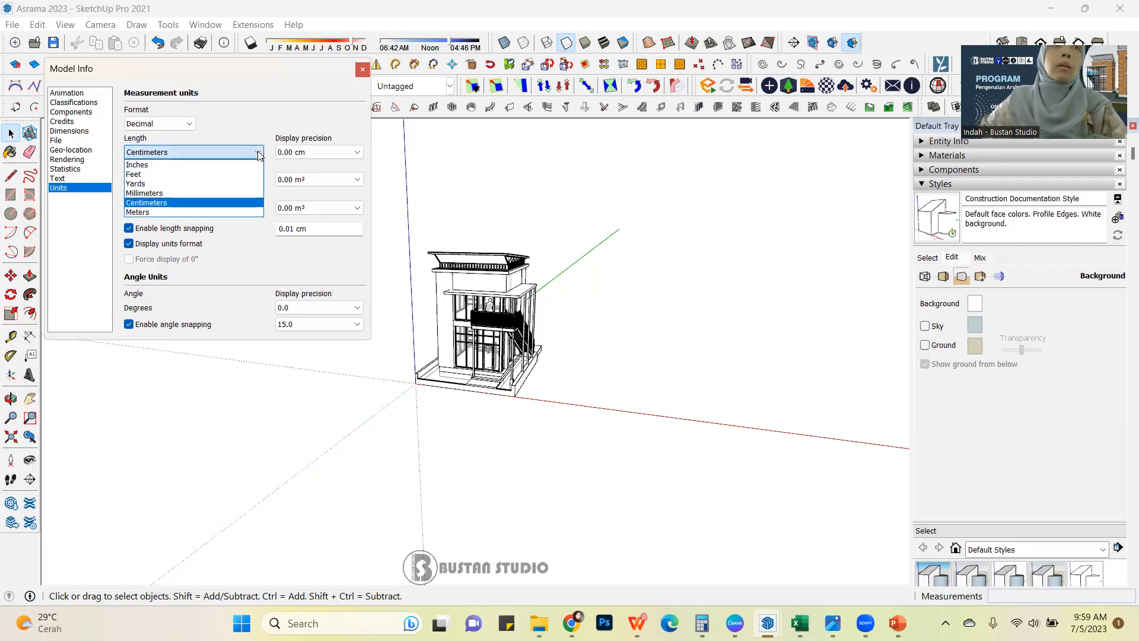
pyautogui.click(236, 203)
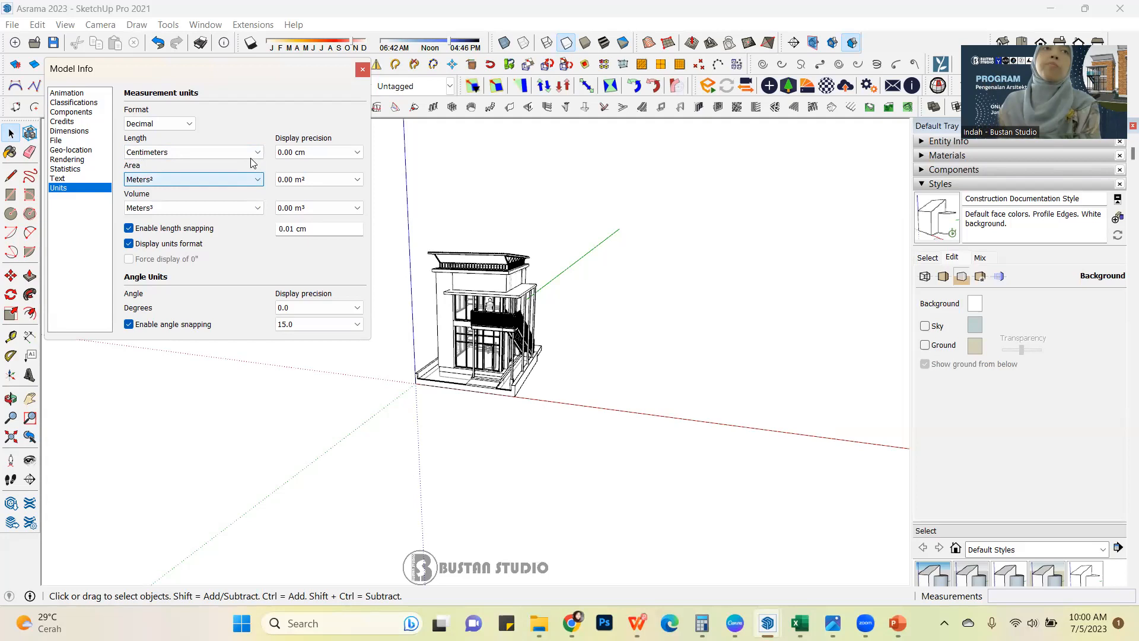
pyautogui.click(357, 153)
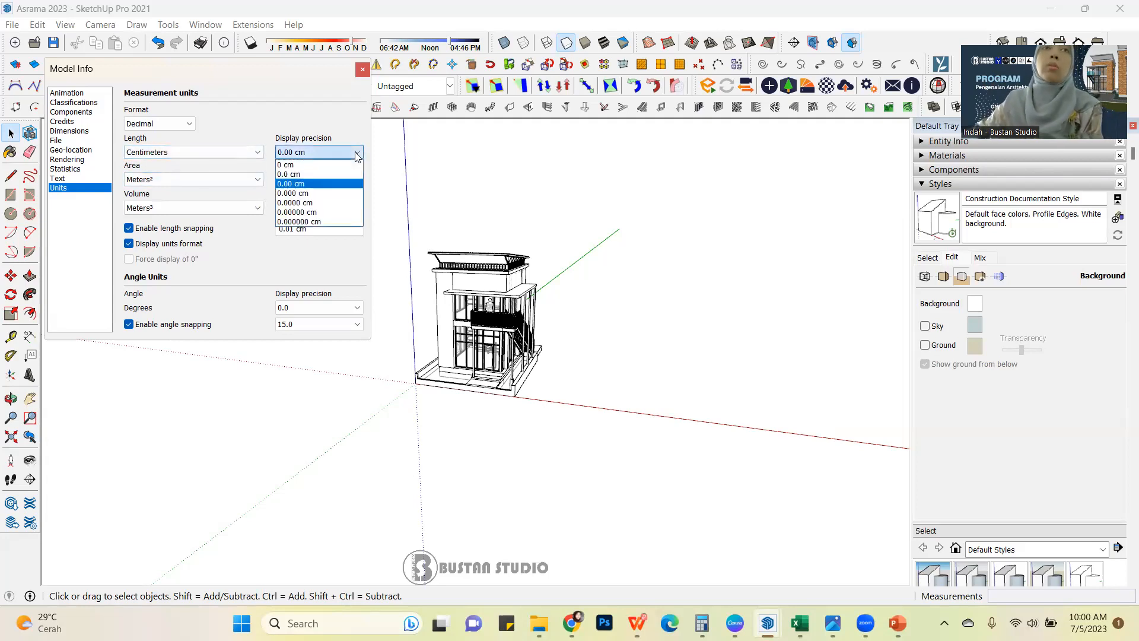
pyautogui.click(349, 185)
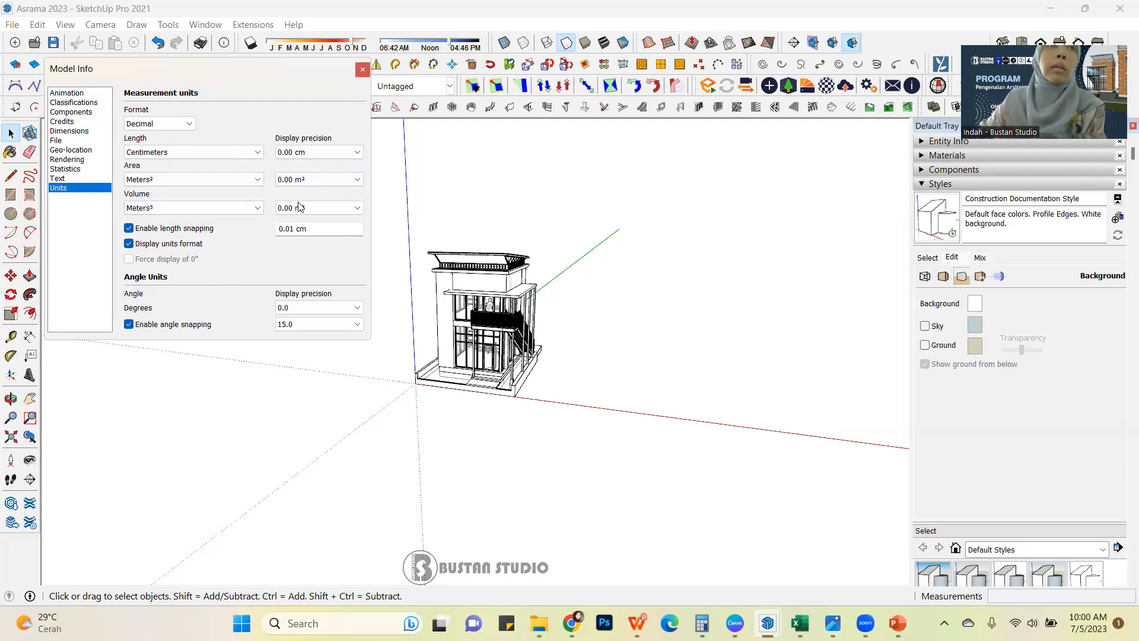
pyautogui.click(362, 71)
# Dimension the long bottom edge of the house's base on the staircase side, placing the dimension line outside the base.
pyautogui.moveTo(221, 257); pyautogui.dragTo(606, 301, button='middle')
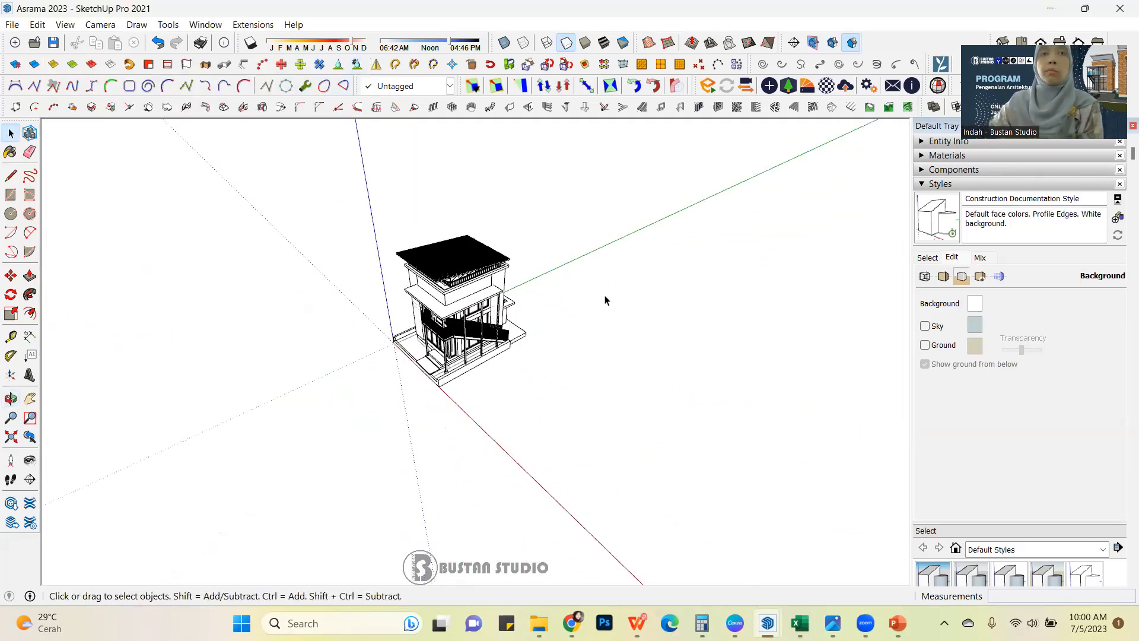
pyautogui.scroll(5, 605, 300)
pyautogui.moveTo(528, 330); pyautogui.dragTo(459, 352, button='middle')
pyautogui.scroll(1, 456, 287)
pyautogui.scroll(-3, 455, 291)
pyautogui.scroll(3, 457, 371)
pyautogui.scroll(2, 472, 392)
pyautogui.scroll(-4, 472, 394)
pyautogui.scroll(2, 459, 352)
pyautogui.scroll(2, 458, 350)
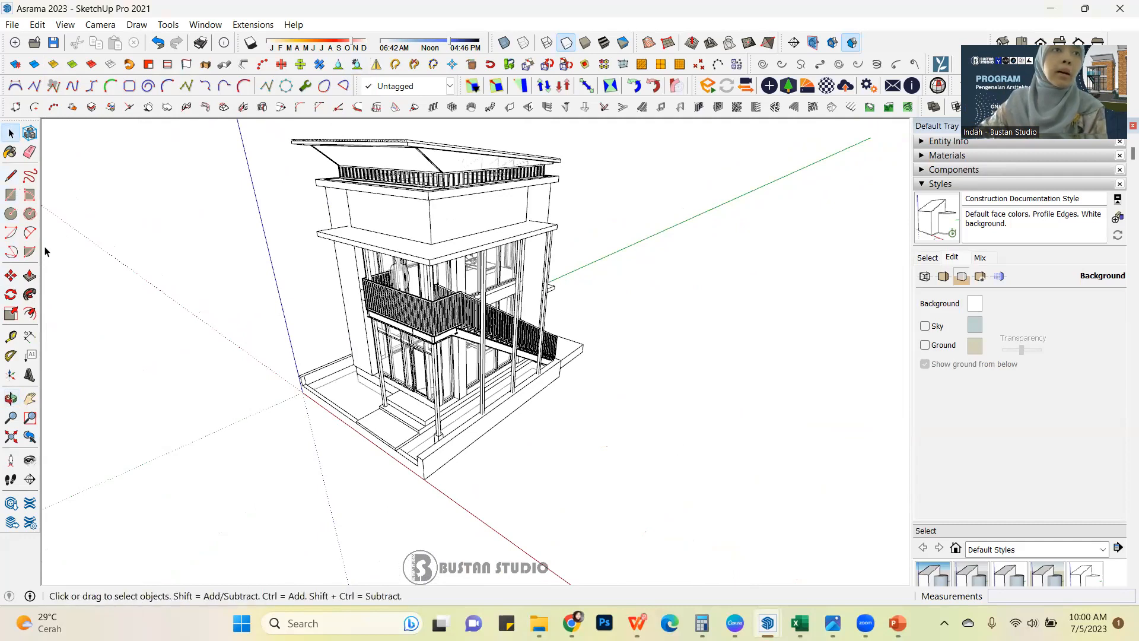
pyautogui.click(31, 340)
pyautogui.moveTo(288, 255); pyautogui.dragTo(538, 324, button='middle')
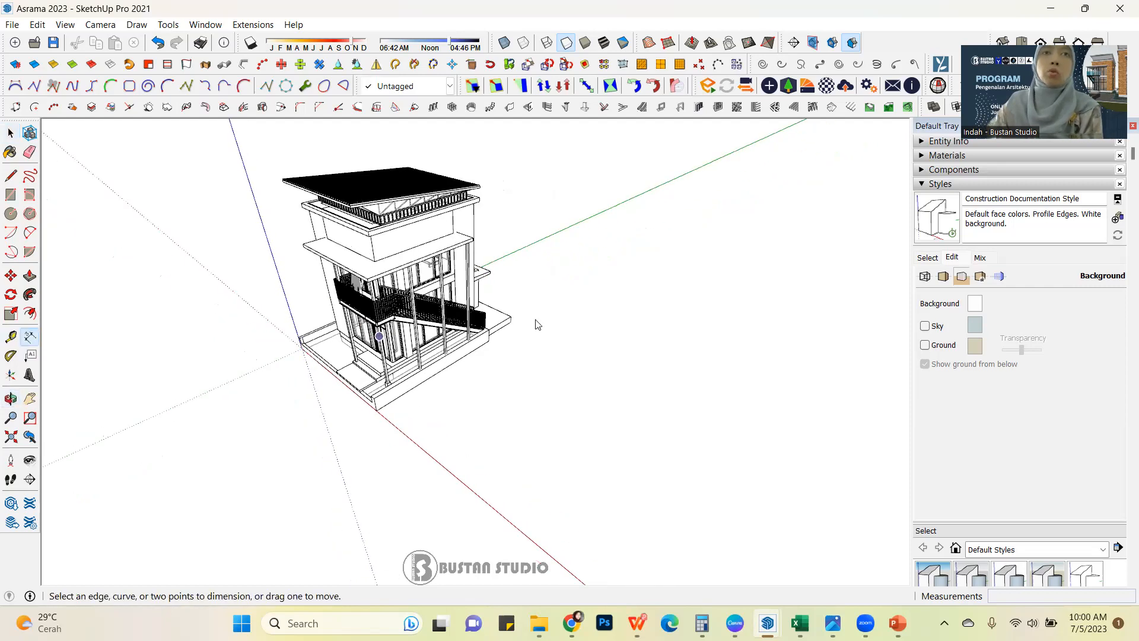
pyautogui.scroll(5, 381, 440)
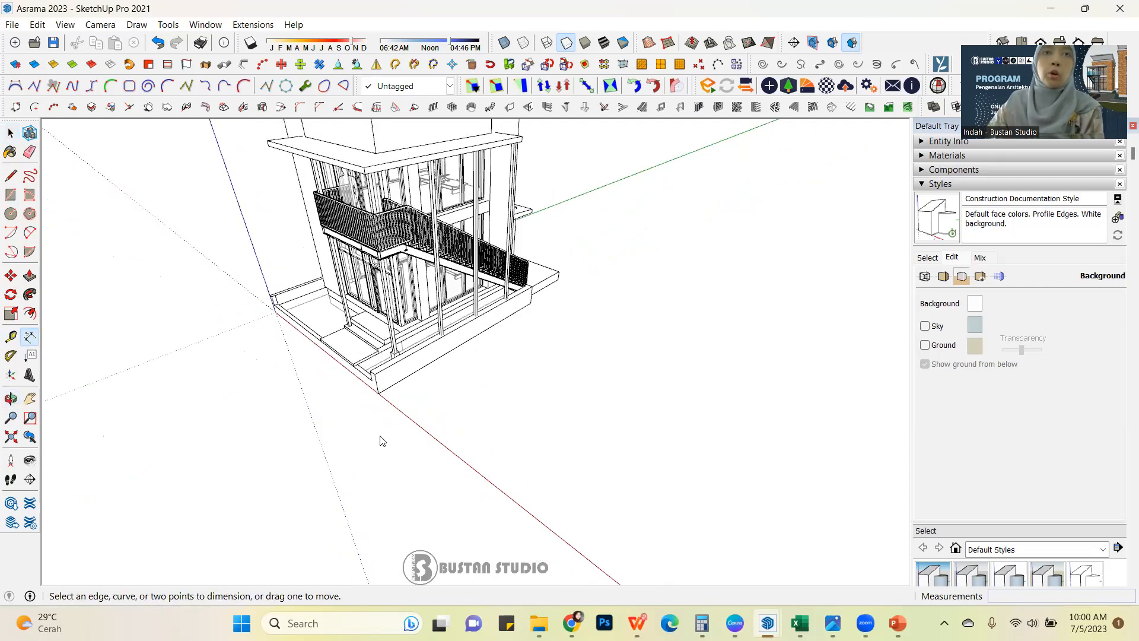
pyautogui.click(372, 383)
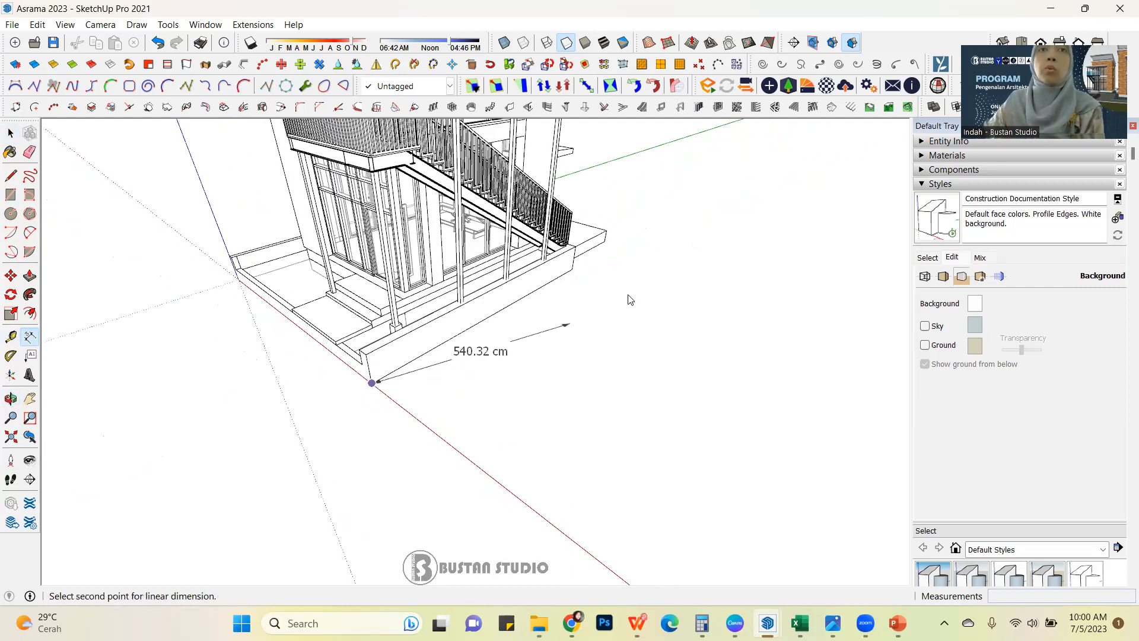
pyautogui.click(573, 269)
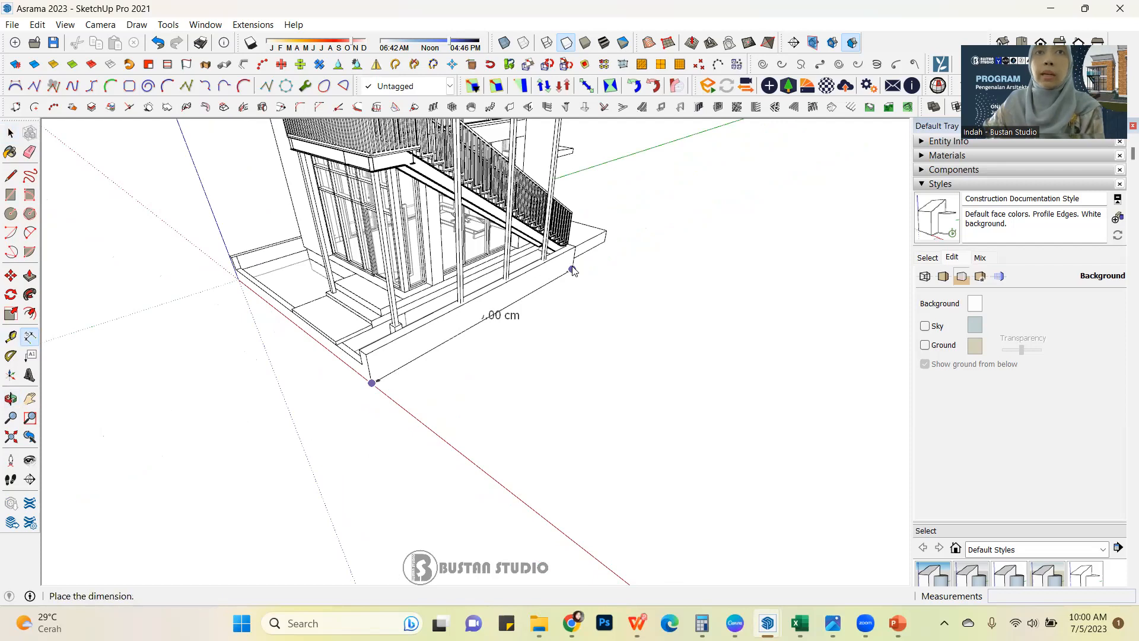
pyautogui.click(652, 304)
# Try meters as the length unit for the base edge dimension, and set the unit back to centimeters.
pyautogui.moveTo(509, 336); pyautogui.dragTo(520, 380, button='middle')
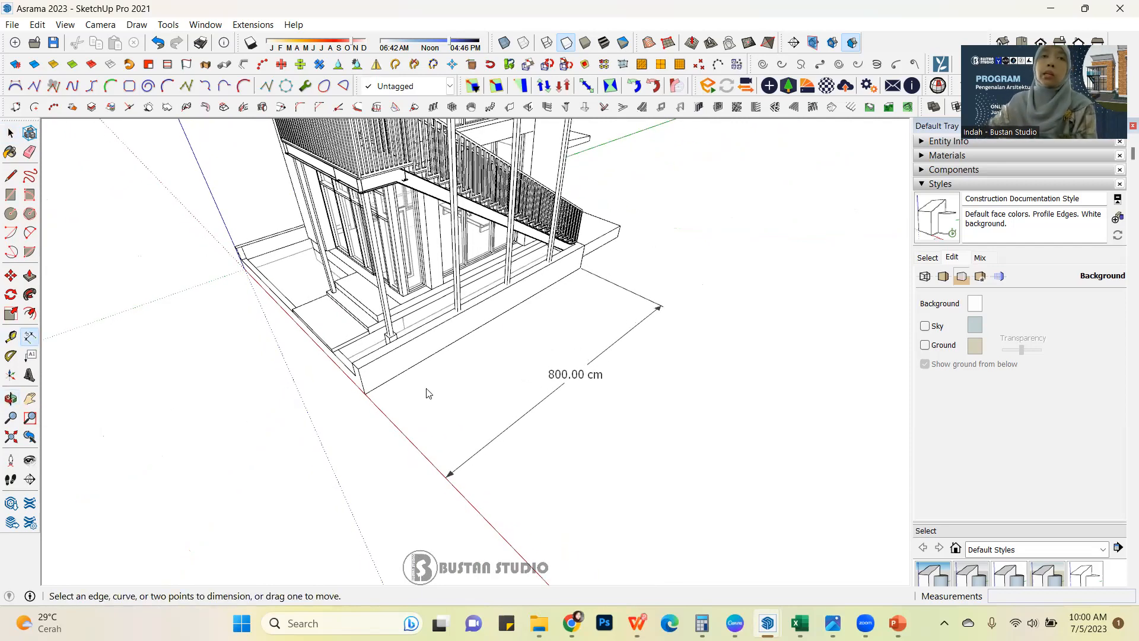
pyautogui.moveTo(445, 351); pyautogui.dragTo(444, 327, button='middle')
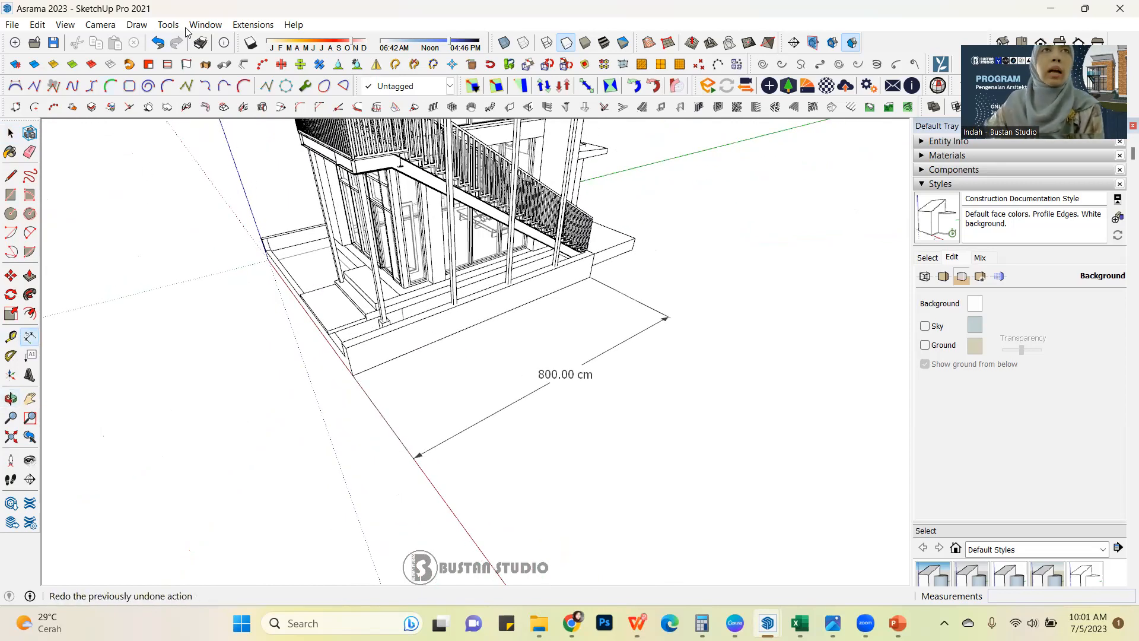
pyautogui.click(205, 24)
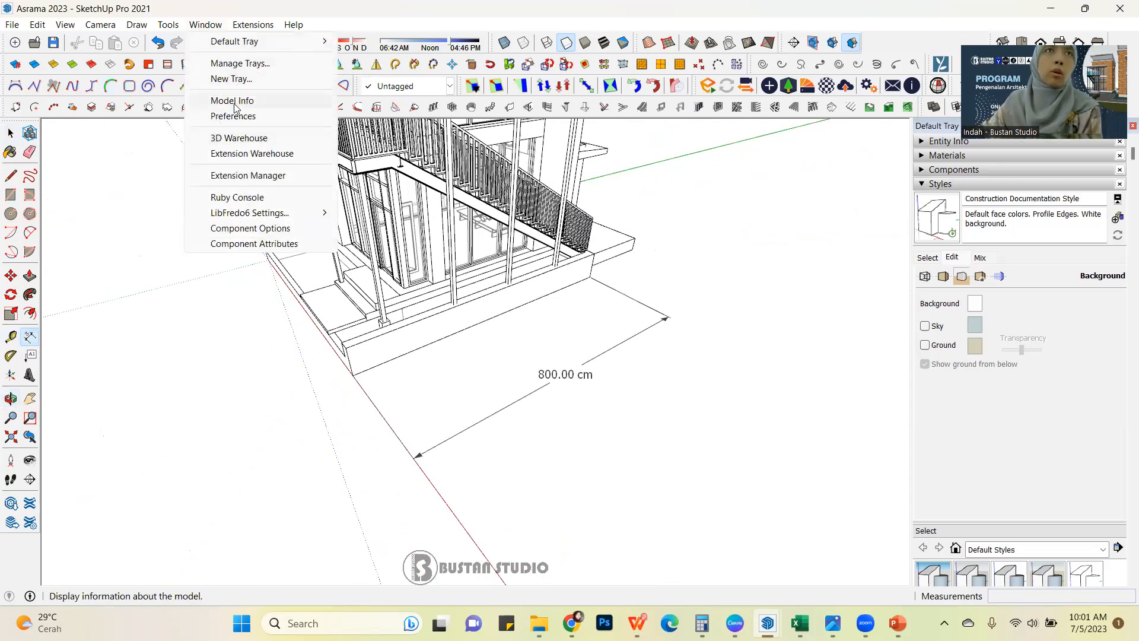
pyautogui.click(235, 107)
pyautogui.click(164, 152)
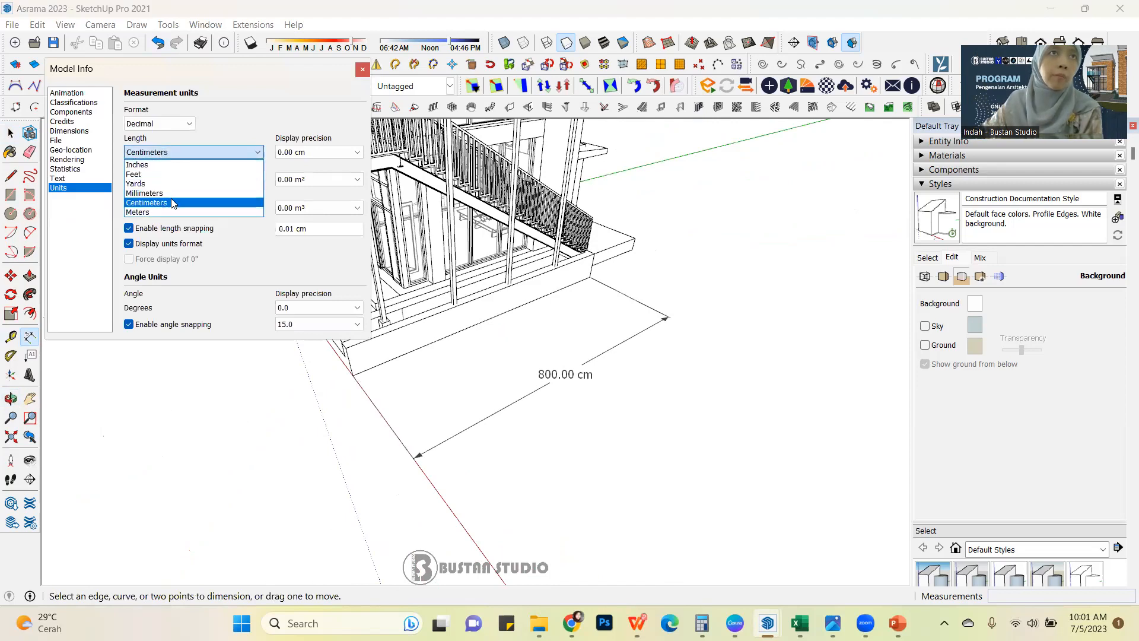
pyautogui.click(181, 211)
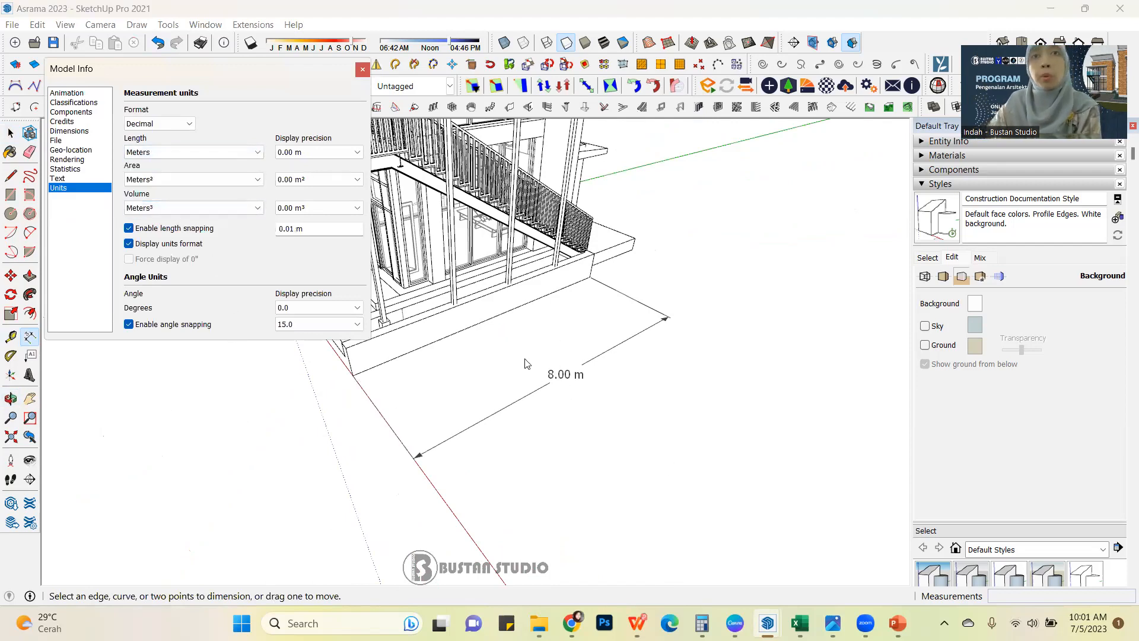
pyautogui.click(186, 155)
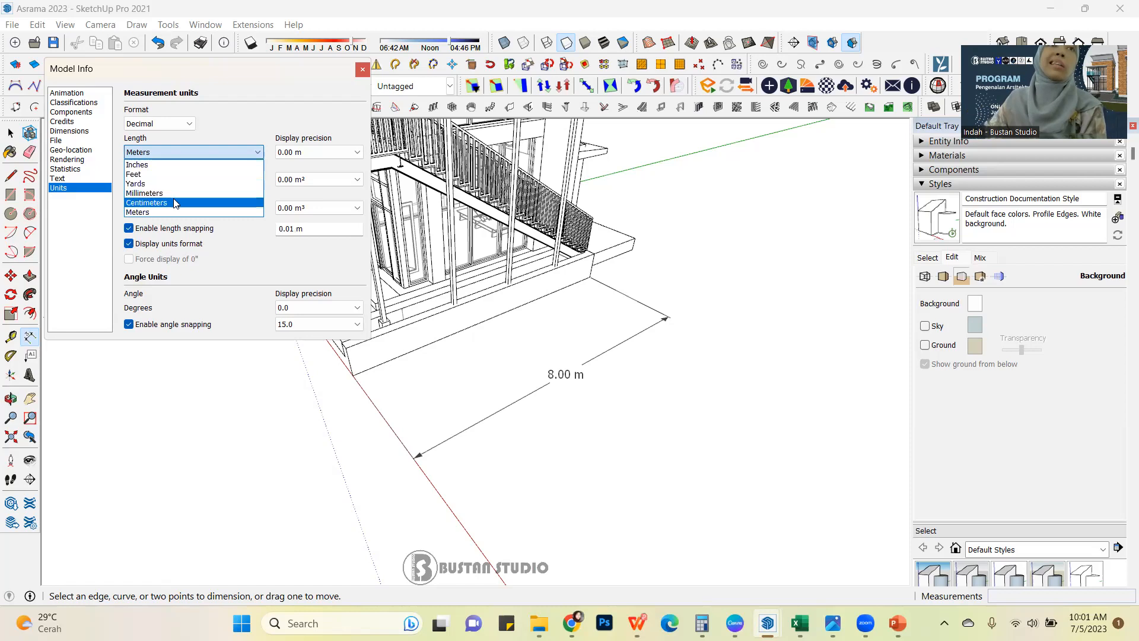
pyautogui.click(175, 203)
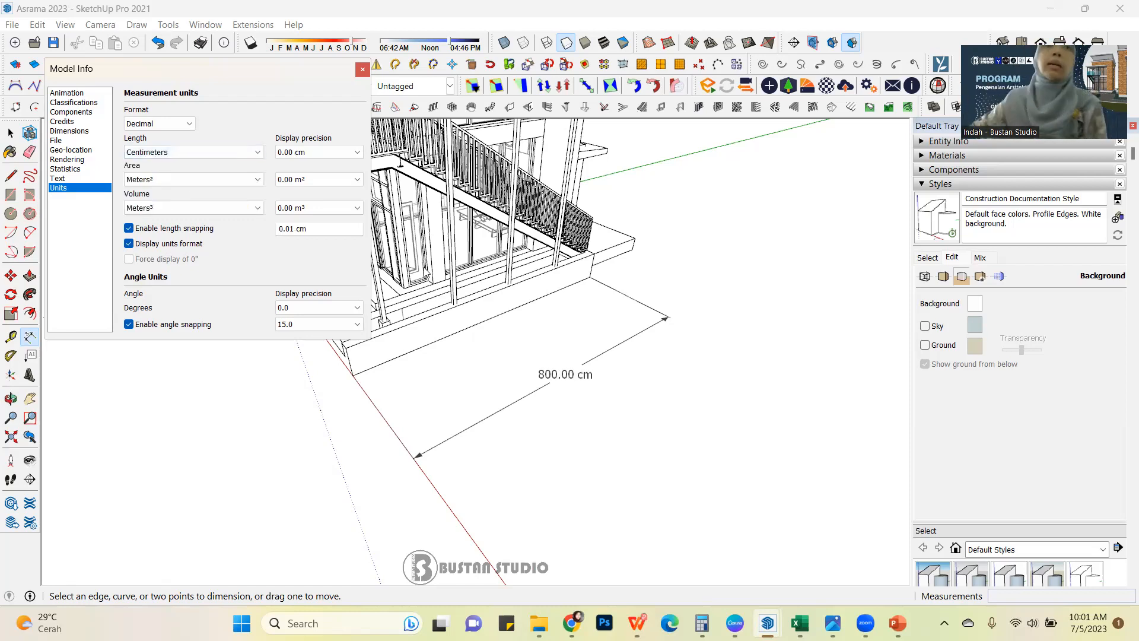
pyautogui.click(362, 69)
pyautogui.scroll(2, 473, 270)
pyautogui.moveTo(473, 270); pyautogui.dragTo(390, 290, button='middle')
pyautogui.scroll(2, 389, 291)
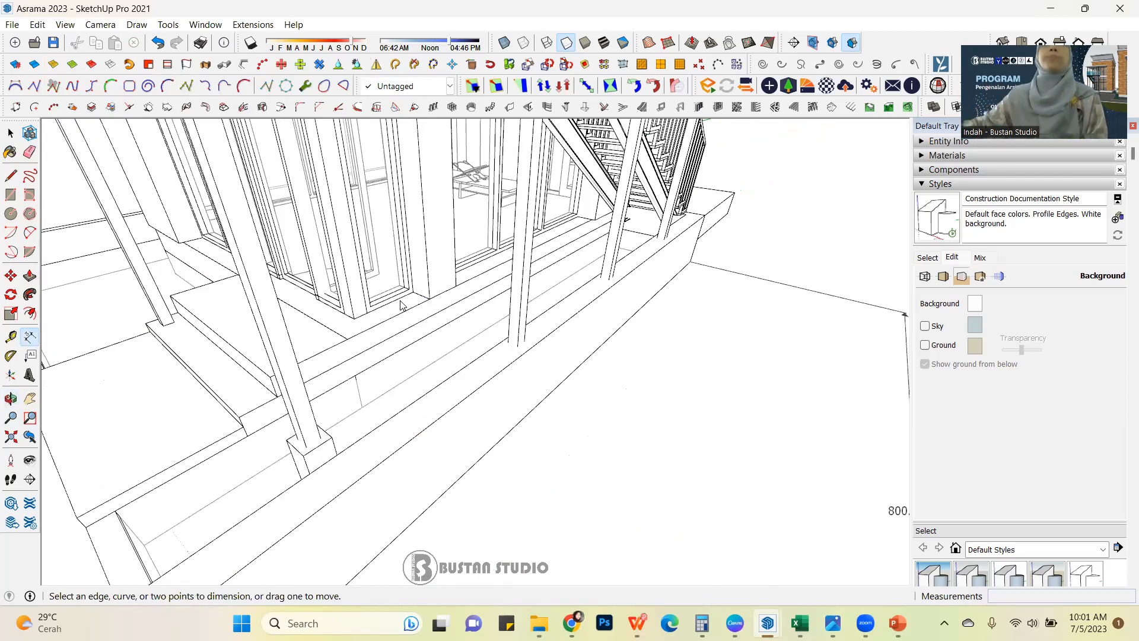
pyautogui.scroll(-5, 401, 305)
pyautogui.moveTo(400, 306); pyautogui.dragTo(359, 312, button='middle')
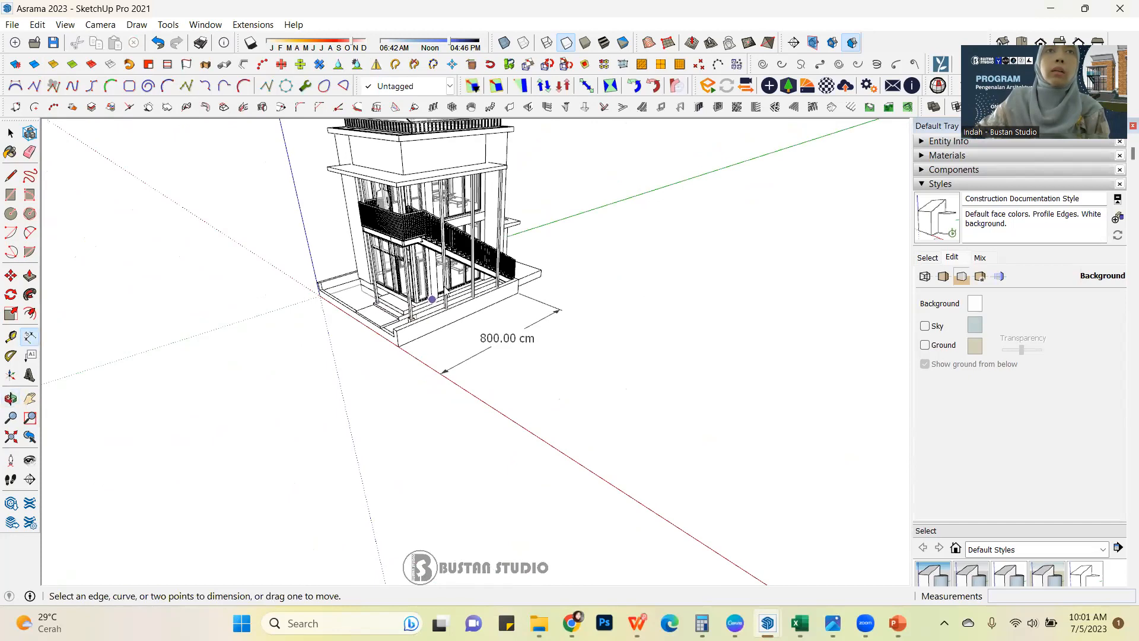
pyautogui.scroll(3, 432, 299)
pyautogui.scroll(-3, 440, 290)
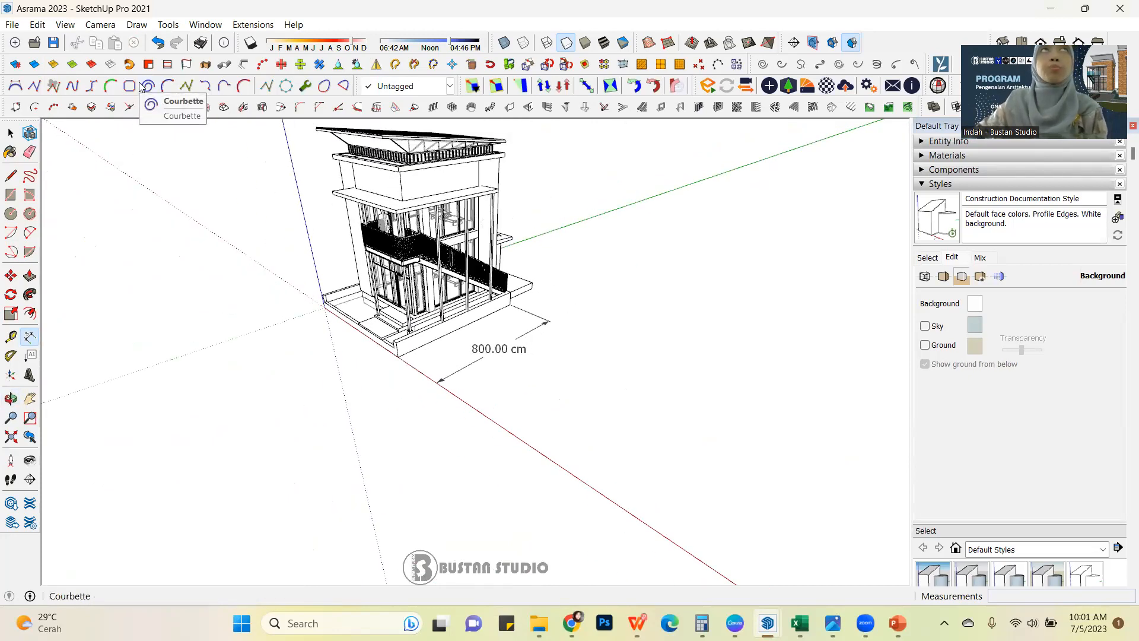
pyautogui.scroll(-1, 115, 267)
pyautogui.scroll(-2, 335, 301)
pyautogui.scroll(3, 531, 291)
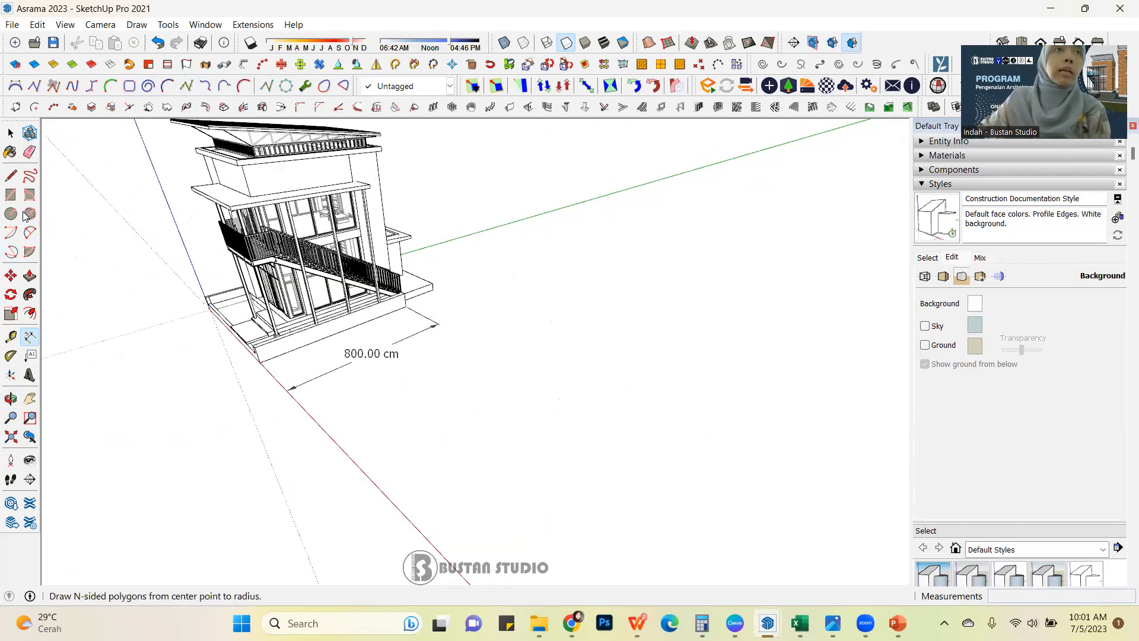
# Draw a rectangle on the ground beside the house and Push/Pull it up about 228 cm into a box.
pyautogui.click(11, 195)
pyautogui.scroll(-2, 359, 307)
pyautogui.moveTo(326, 334); pyautogui.dragTo(396, 302, button='middle')
pyautogui.scroll(2, 465, 355)
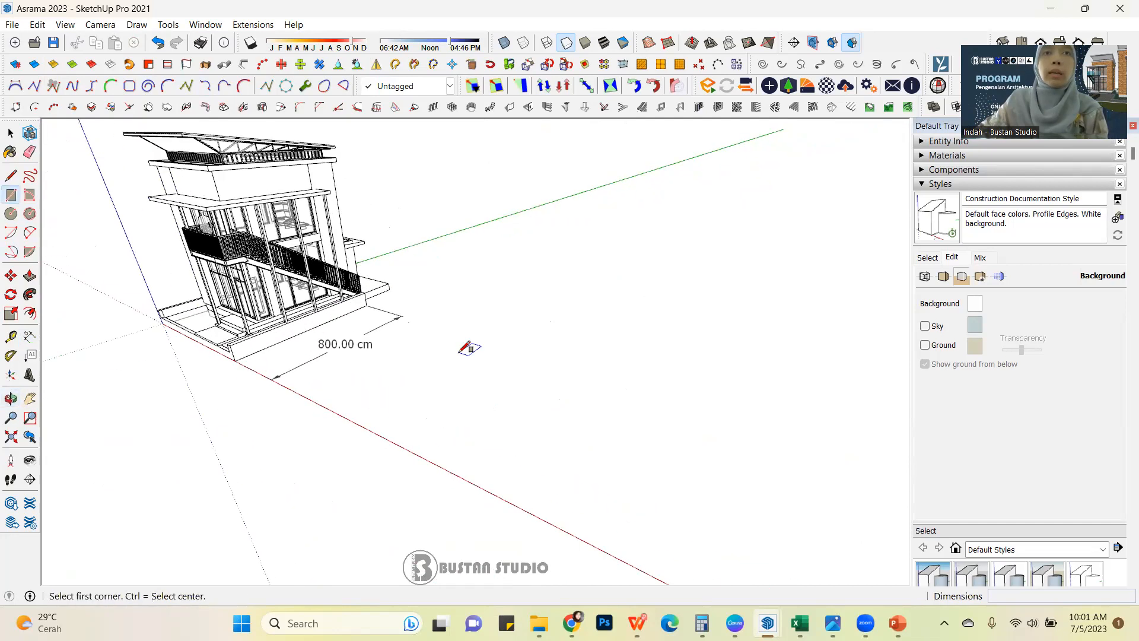
pyautogui.click(467, 355)
pyautogui.click(599, 335)
pyautogui.press('p')
pyautogui.click(546, 368)
pyautogui.click(537, 300)
pyautogui.press('space')
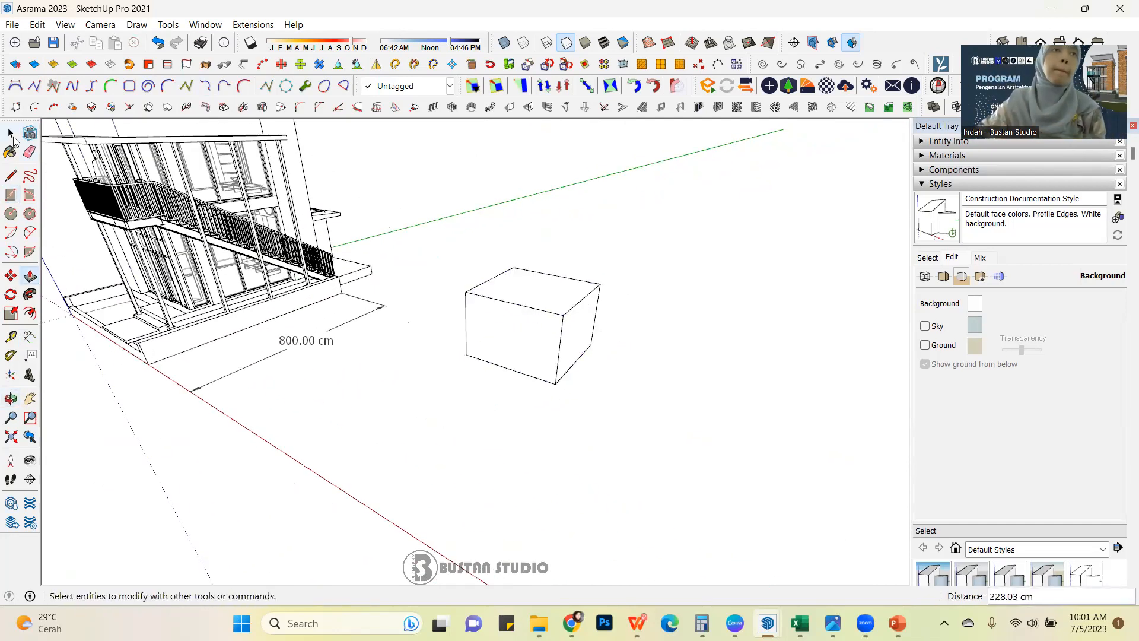
# Compute the area of the box's side face facing the house's dimensioned edge, and dismiss the result.
pyautogui.moveTo(521, 356)
pyautogui.mouseDown(button='middle')
pyautogui.moveTo(455, 343)
pyautogui.moveTo(525, 348)
pyautogui.mouseUp(button='middle')
pyautogui.scroll(3, 526, 348)
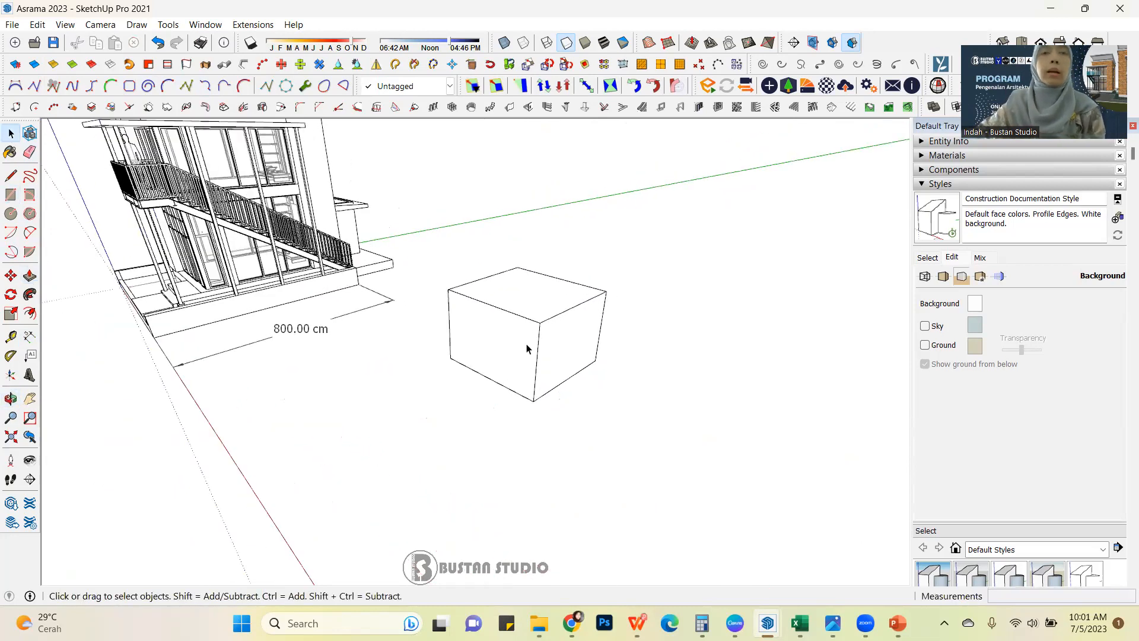
pyautogui.click(492, 342)
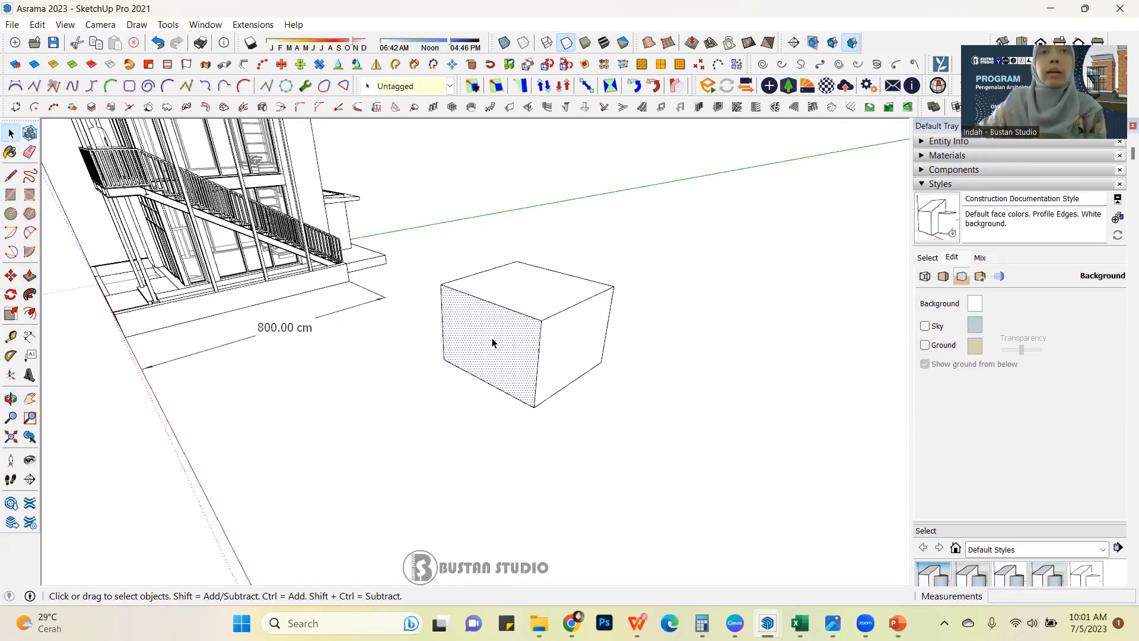
pyautogui.rightClick(492, 342)
pyautogui.moveTo(554, 331)
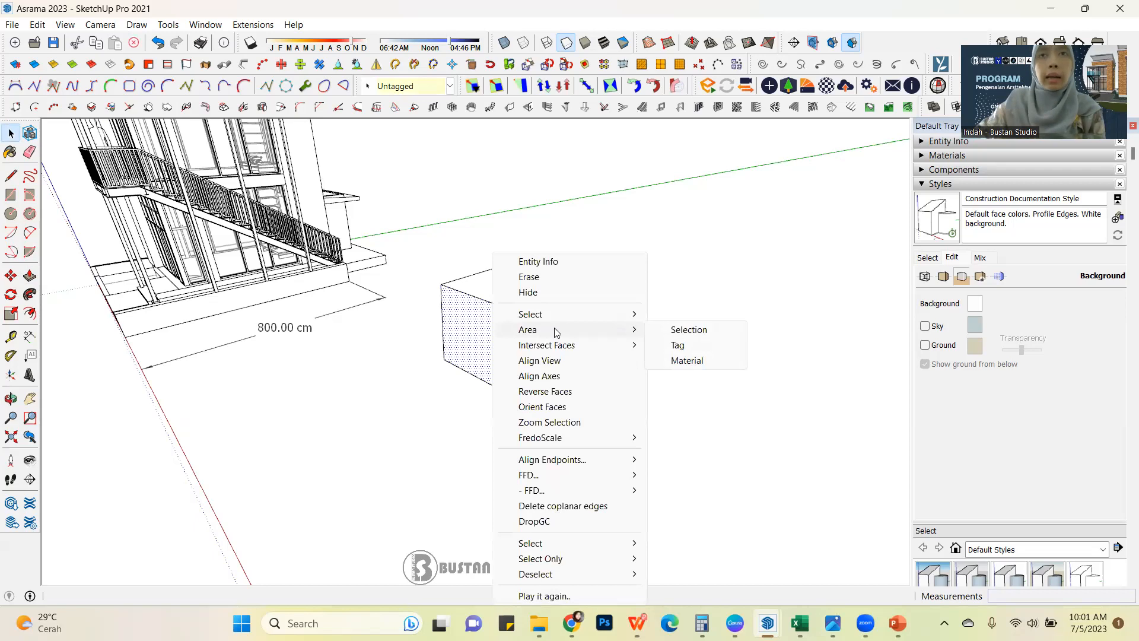
pyautogui.click(682, 336)
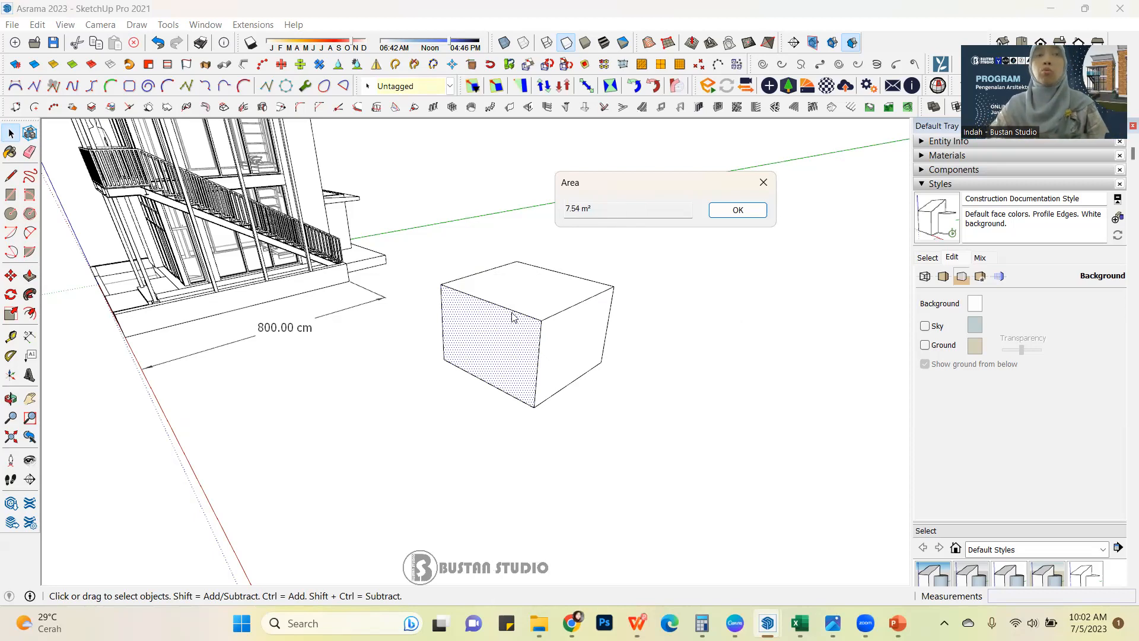
pyautogui.click(766, 187)
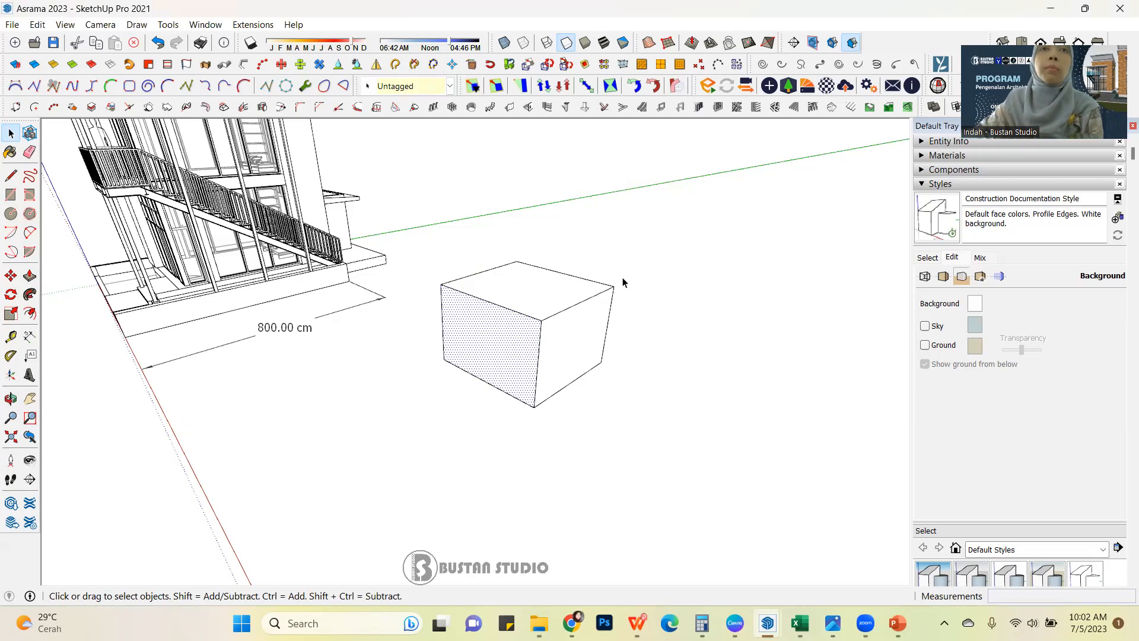
# Select the whole box and compute the combined area of all its faces, then dismiss the result.
pyautogui.moveTo(425, 235); pyautogui.dragTo(707, 441)
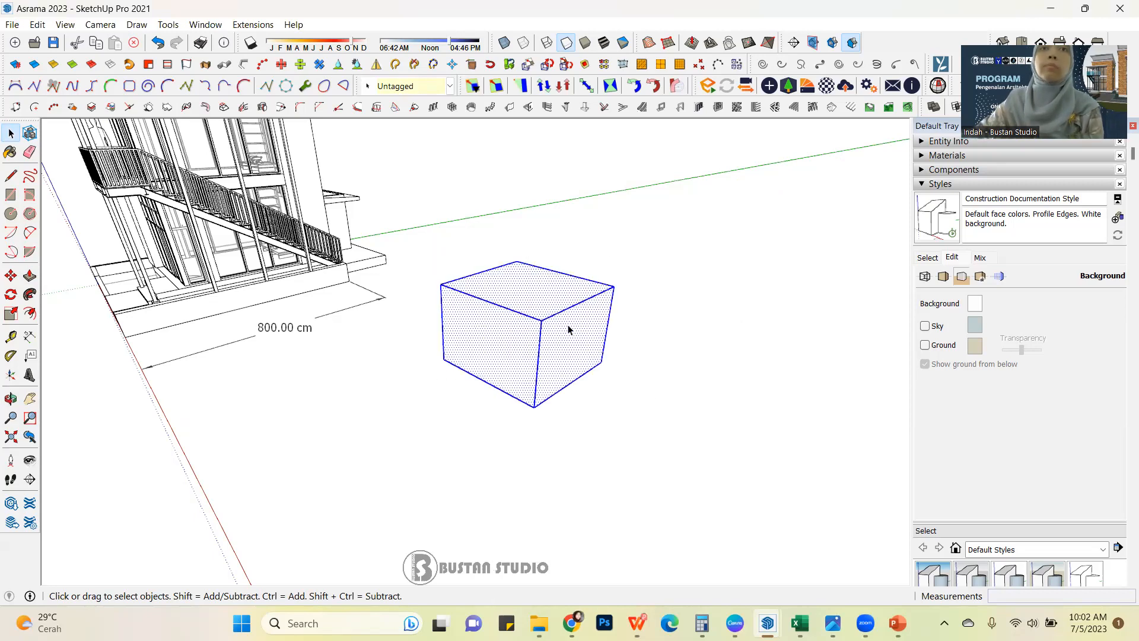
pyautogui.rightClick(548, 298)
pyautogui.moveTo(636, 290)
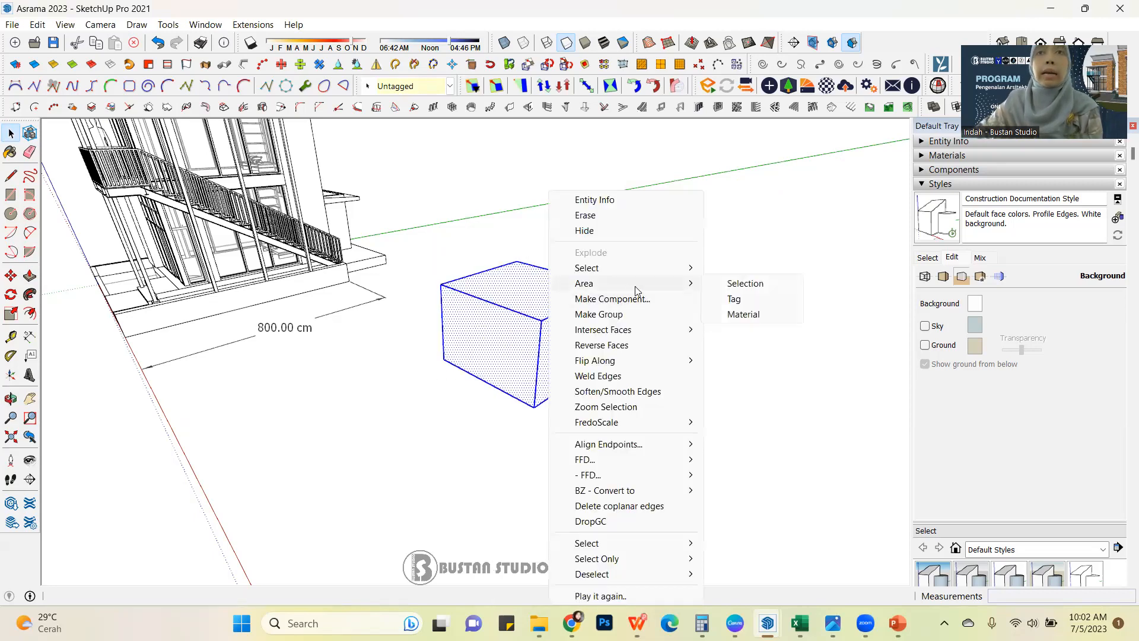
pyautogui.click(733, 287)
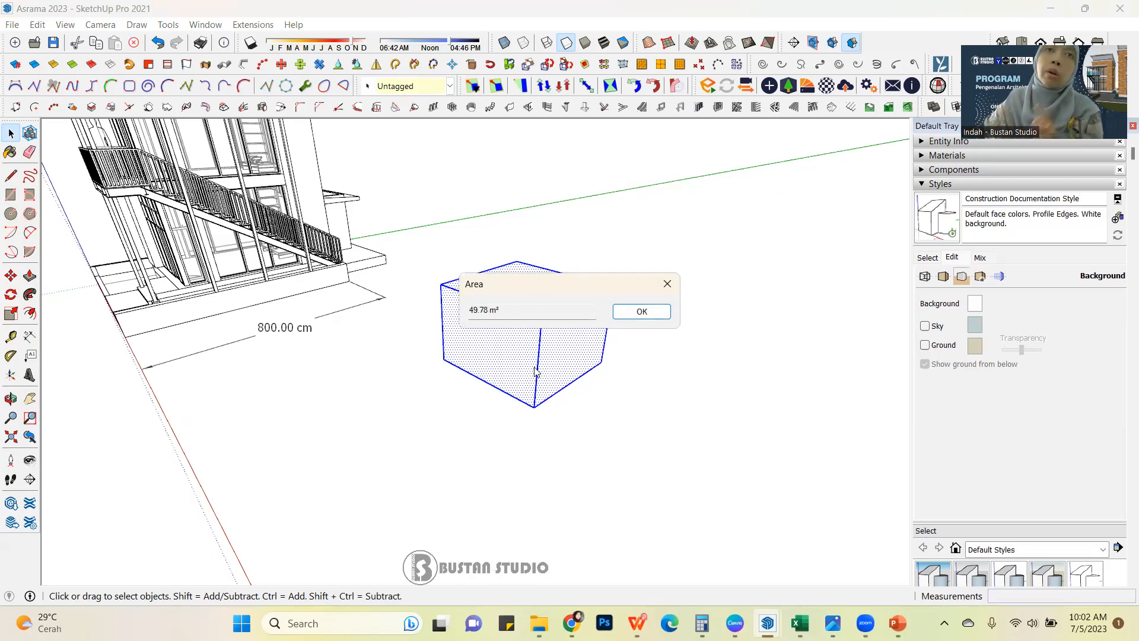
pyautogui.moveTo(546, 290); pyautogui.dragTo(693, 227)
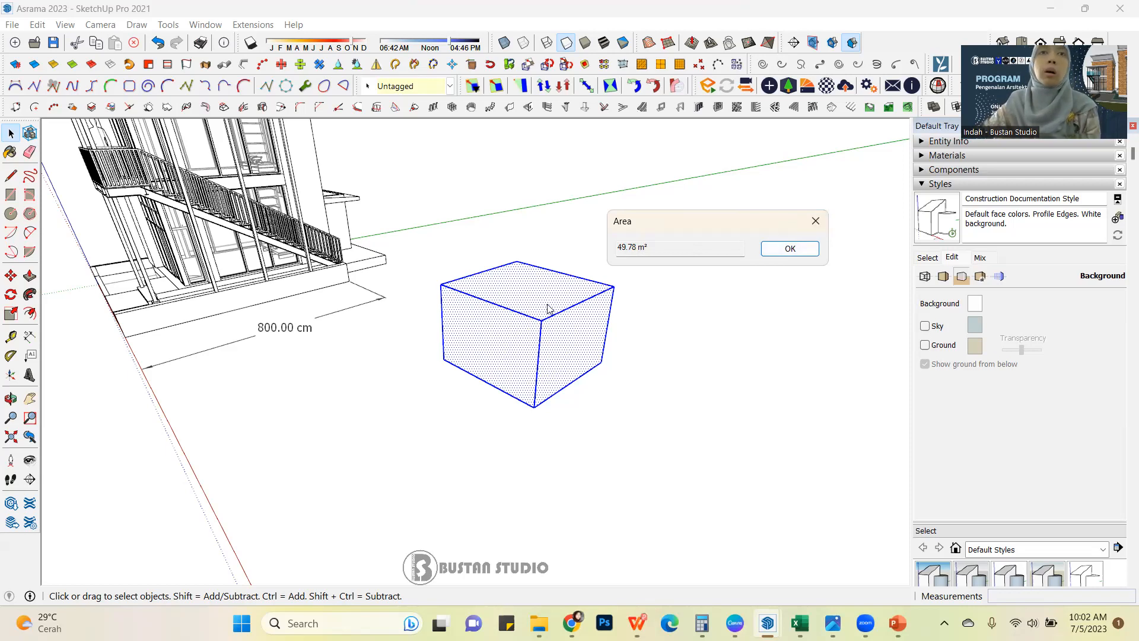
pyautogui.click(814, 222)
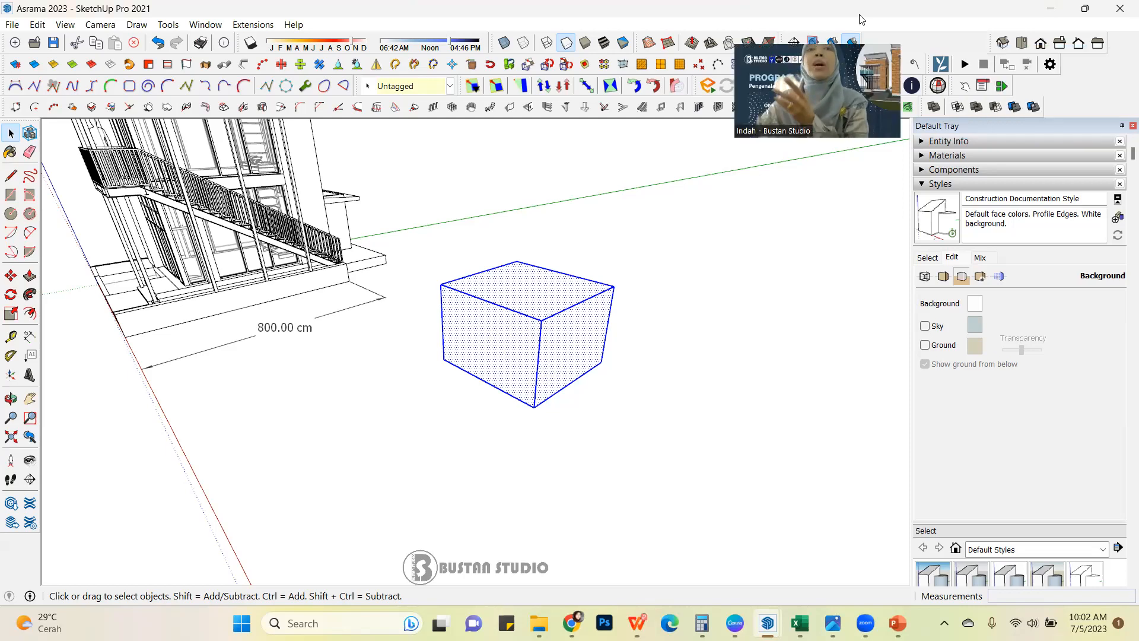
# Expand the entity information and make the selected box a group.
pyautogui.click(923, 142)
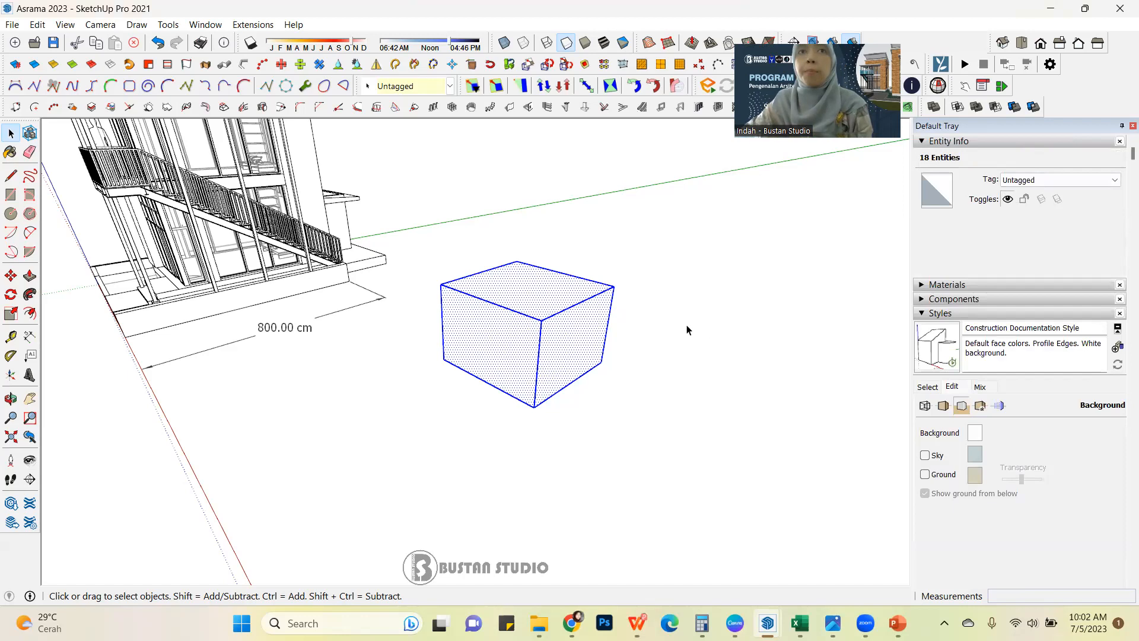
pyautogui.rightClick(545, 315)
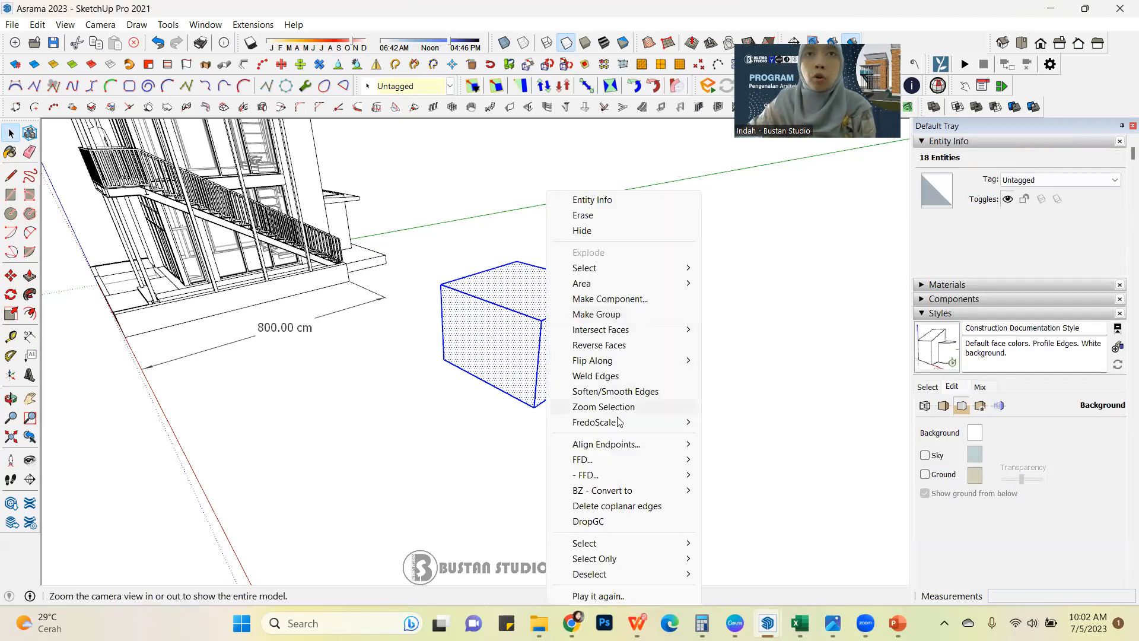
pyautogui.click(630, 315)
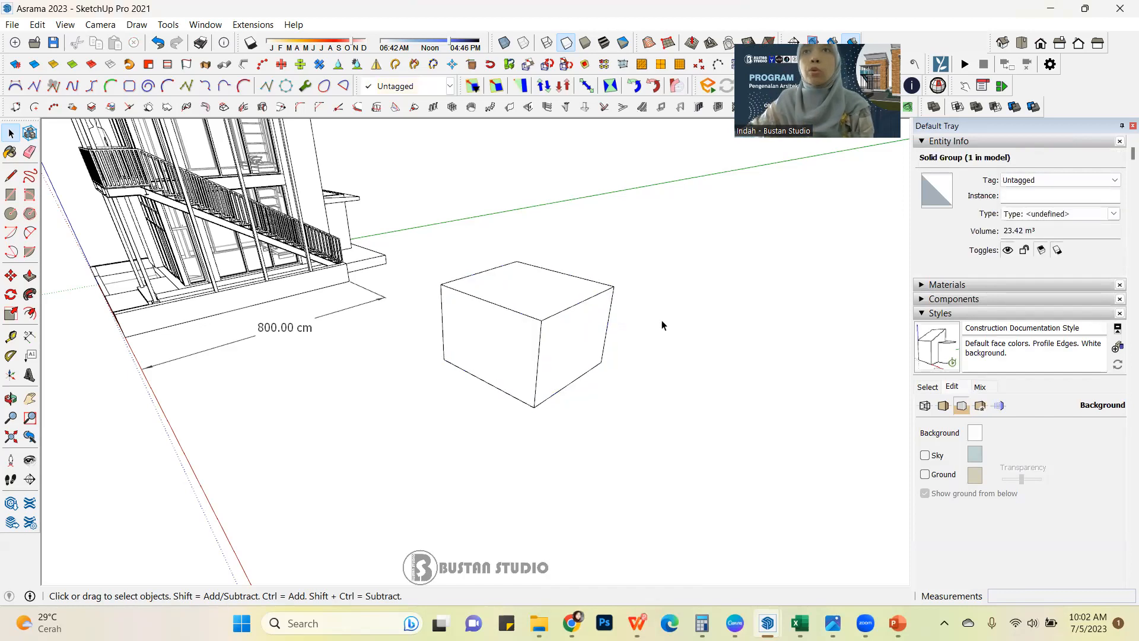
# Select the grouped box and examine its volume in the entity information.
pyautogui.scroll(1, 662, 321)
pyautogui.click(544, 318)
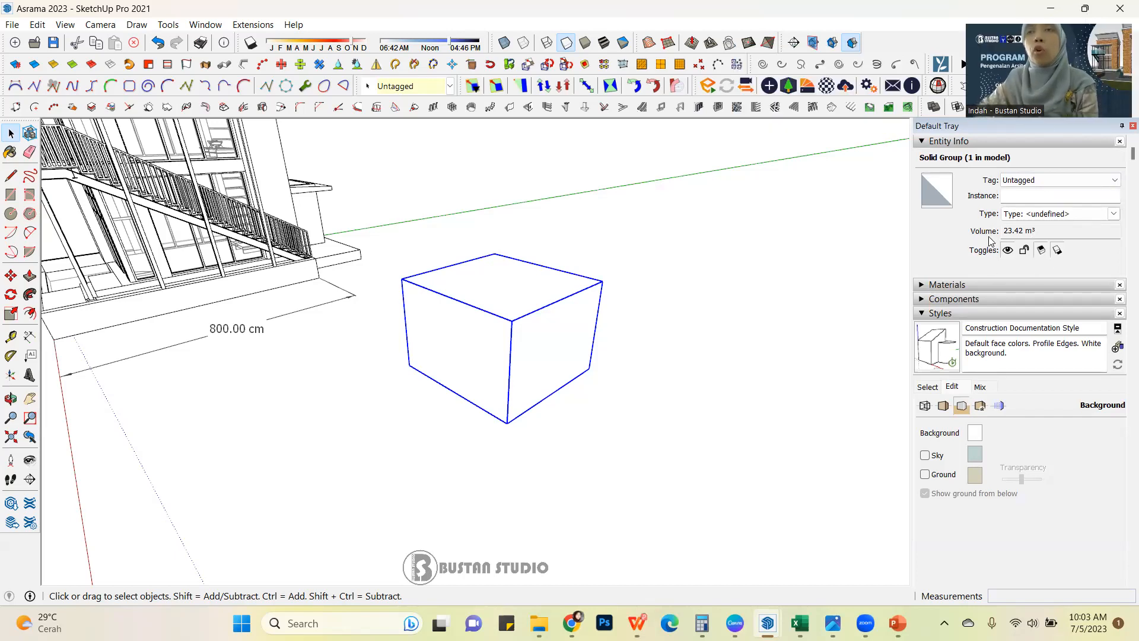
pyautogui.moveTo(1050, 234); pyautogui.dragTo(989, 228)
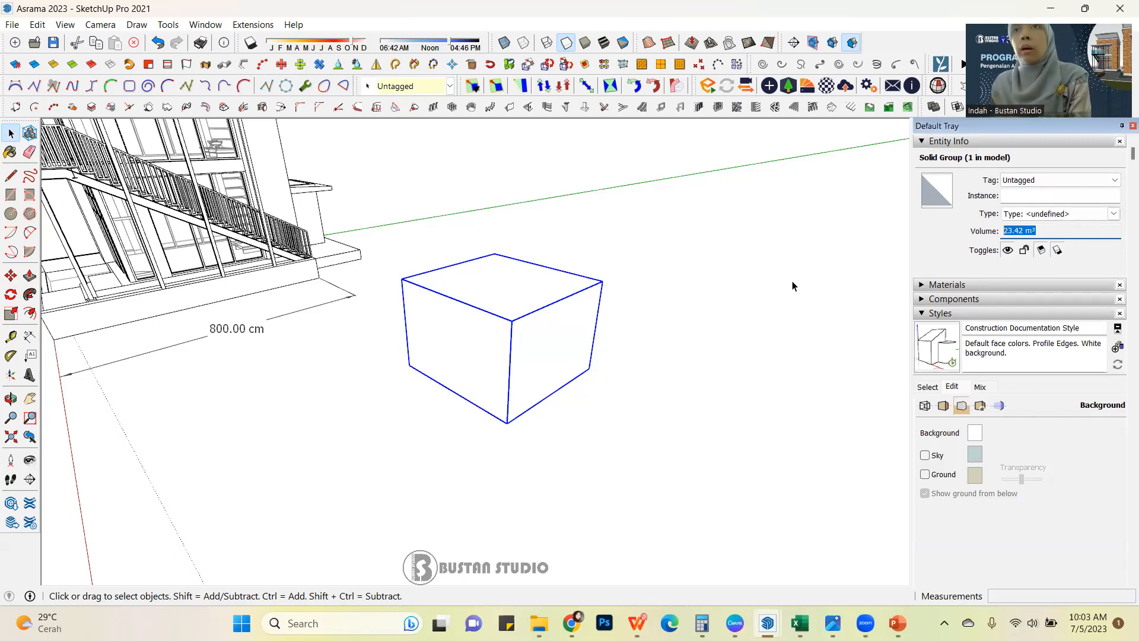
pyautogui.click(1046, 231)
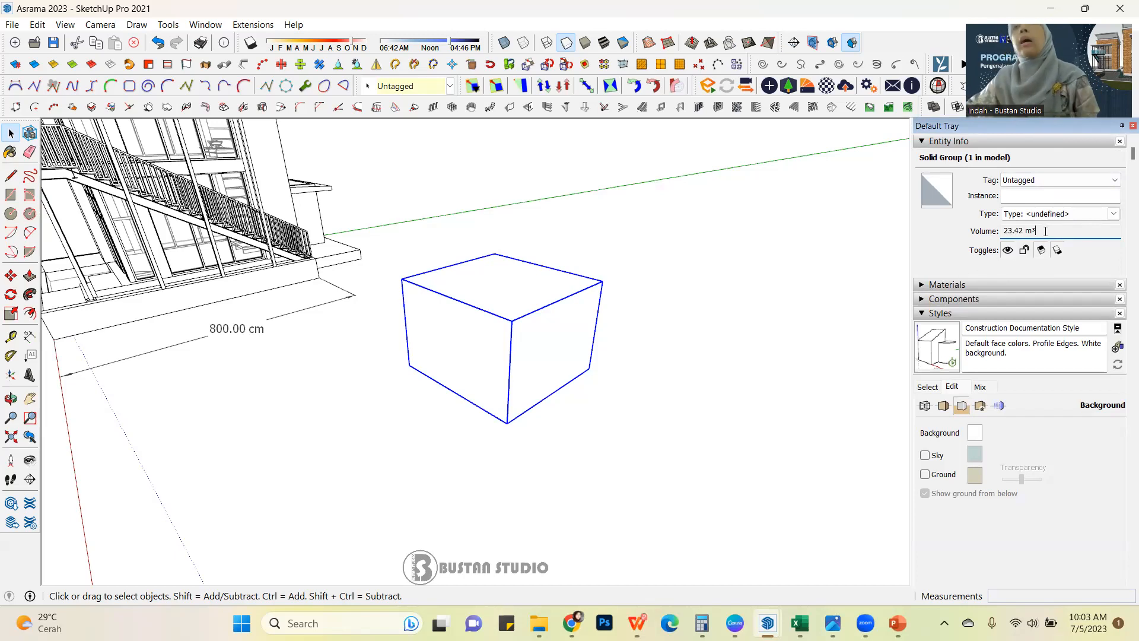
# Select the grouped sample box beside the house and delete it.
pyautogui.click(679, 312)
pyautogui.scroll(-2, 676, 315)
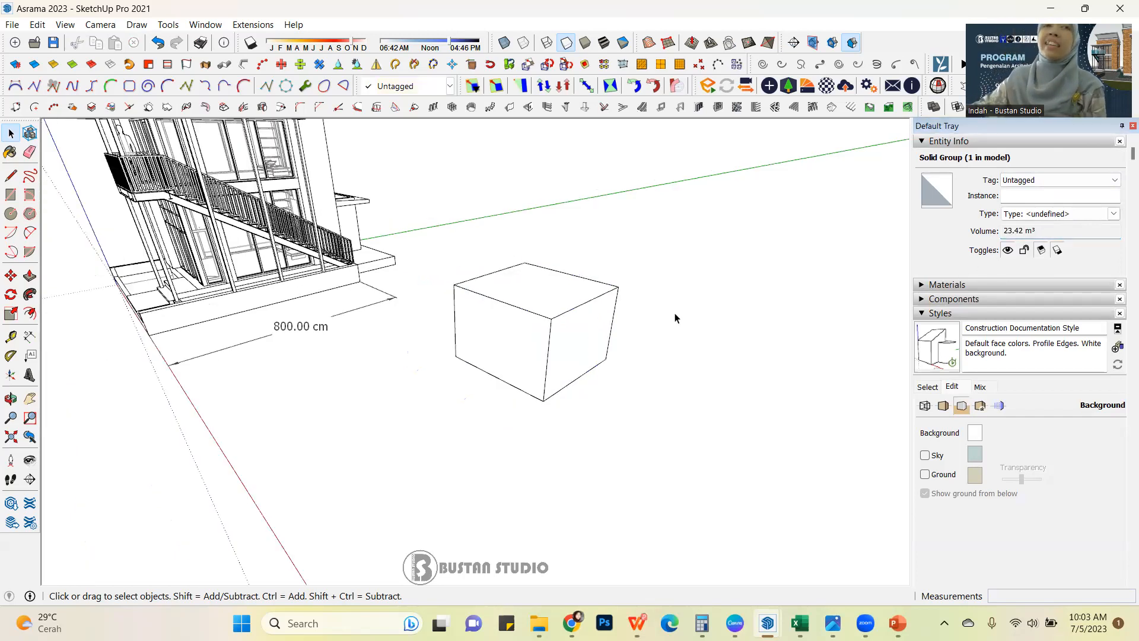
pyautogui.click(608, 330)
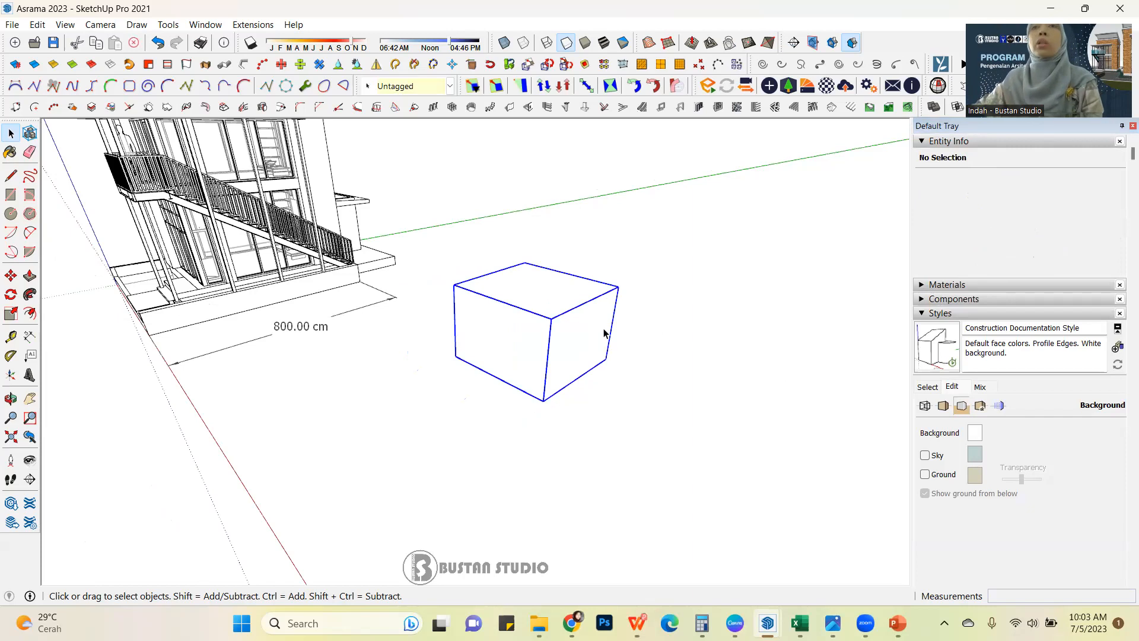
pyautogui.click(688, 331)
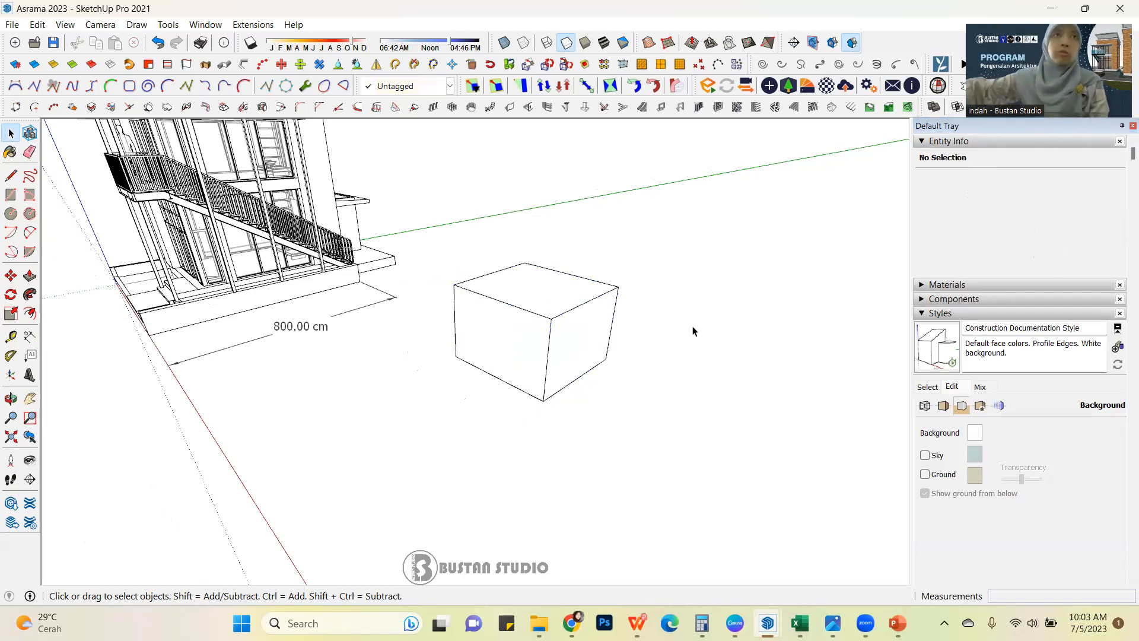
pyautogui.click(585, 318)
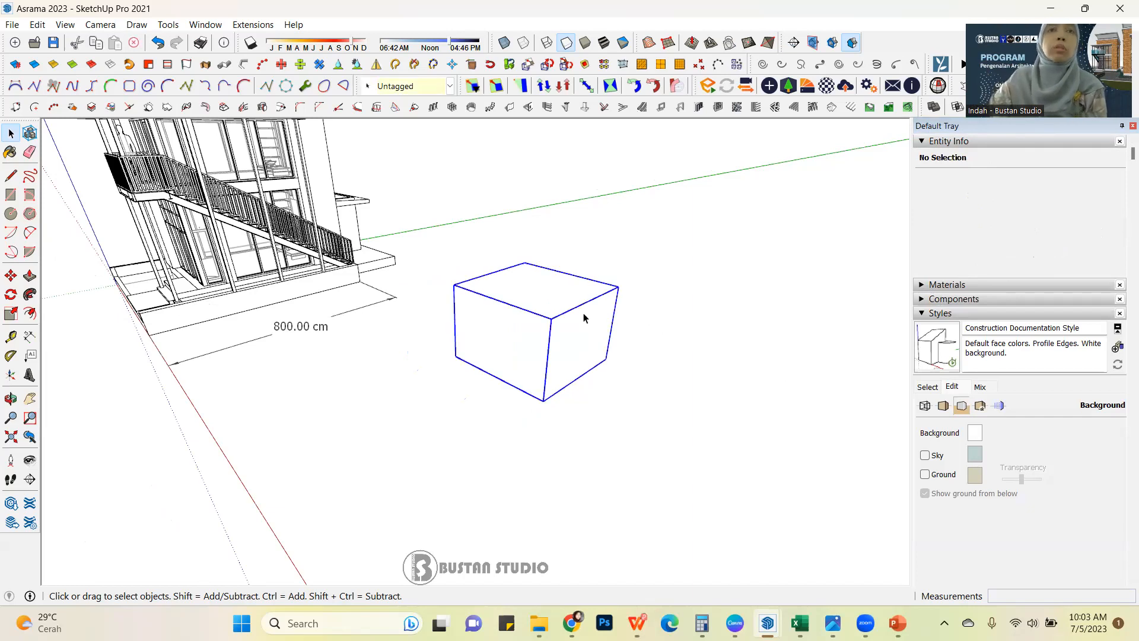
pyautogui.press('Delete')
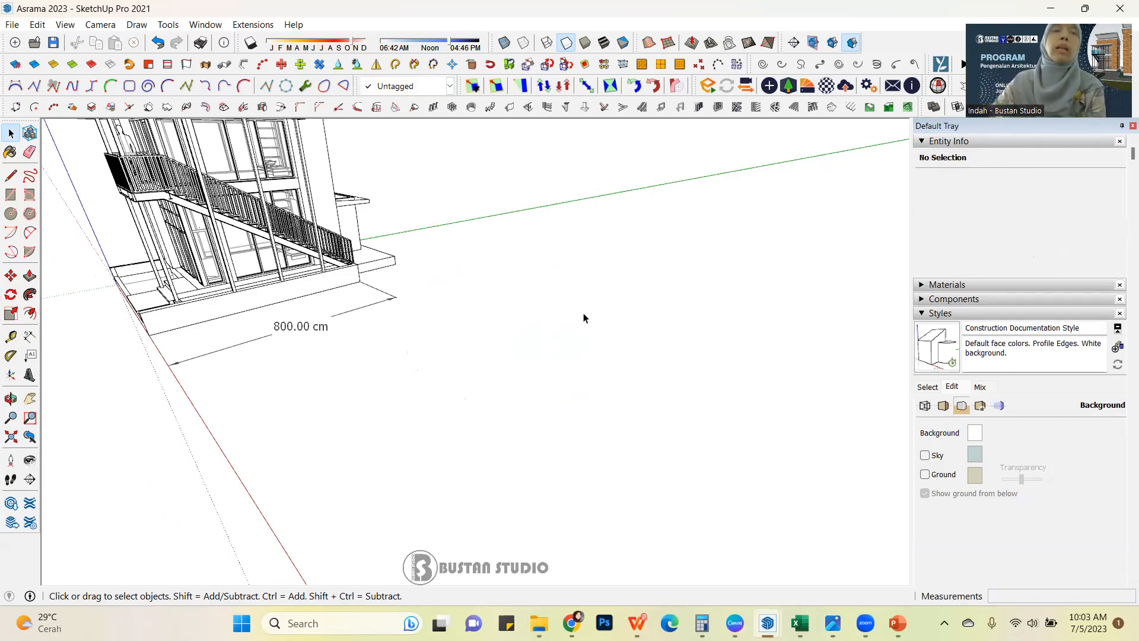
# Open the toolbar settings and hide the 1001bit pro, BZ__Toolbar, Curve Maker and Enscape toolbars.
pyautogui.scroll(-3, 564, 302)
pyautogui.moveTo(564, 301); pyautogui.dragTo(291, 239, button='middle')
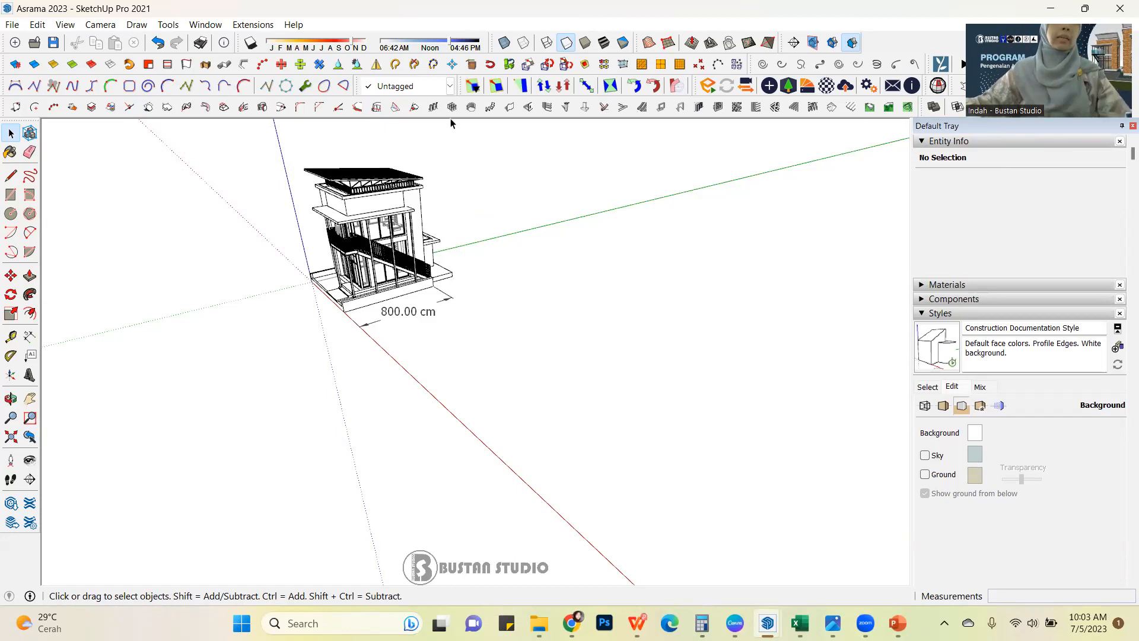
pyautogui.click(65, 25)
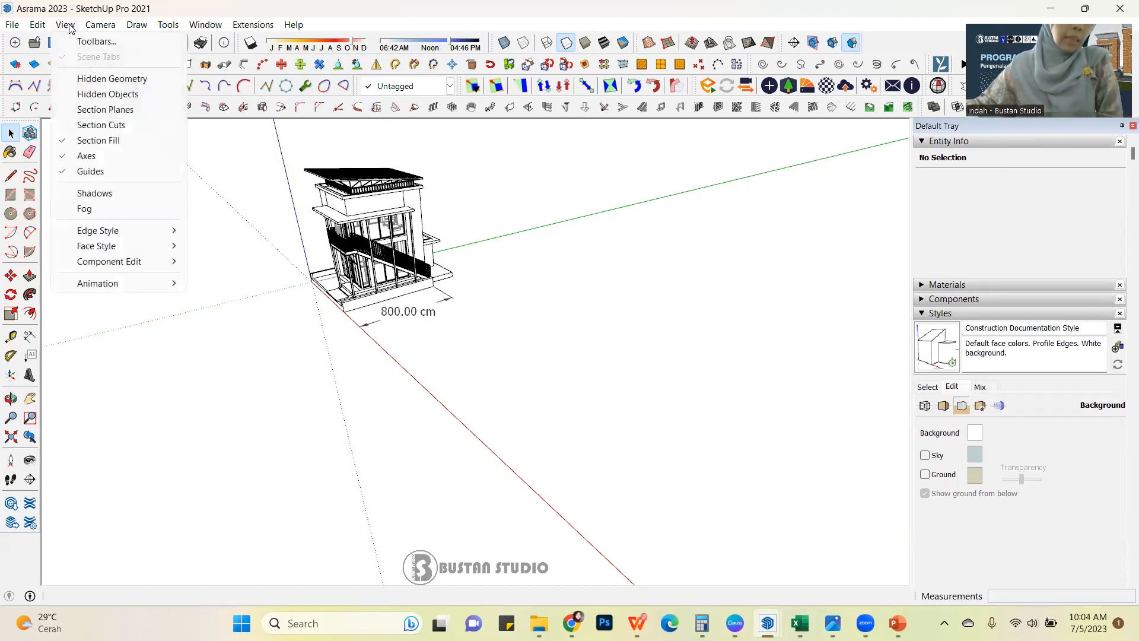
pyautogui.click(92, 47)
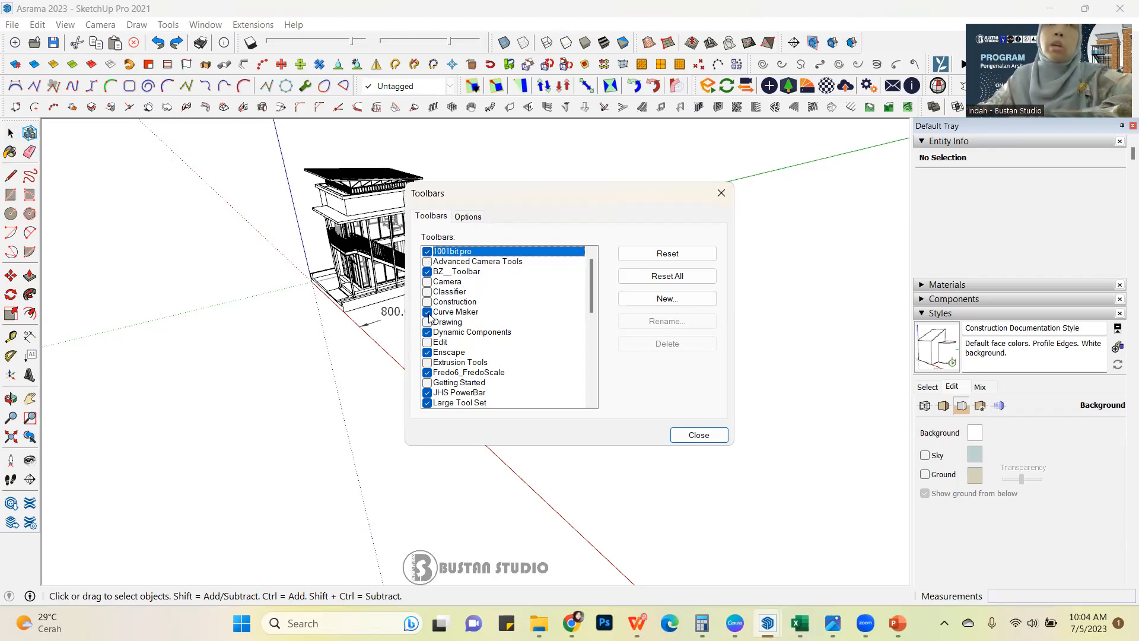
pyautogui.moveTo(590, 280); pyautogui.dragTo(613, 272)
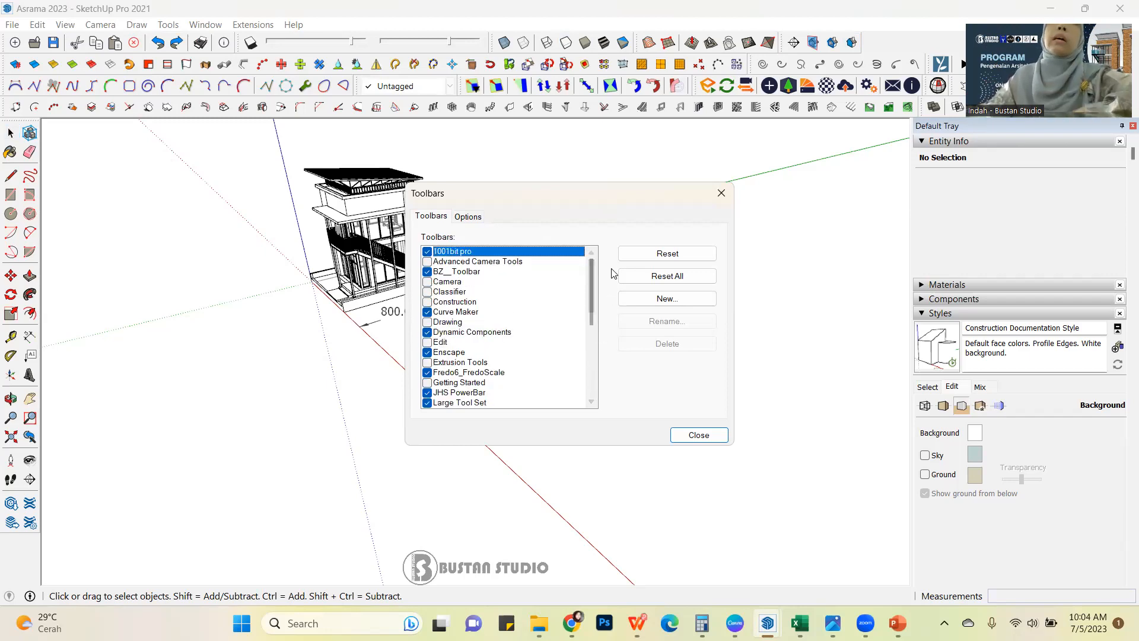
pyautogui.click(427, 252)
pyautogui.click(427, 273)
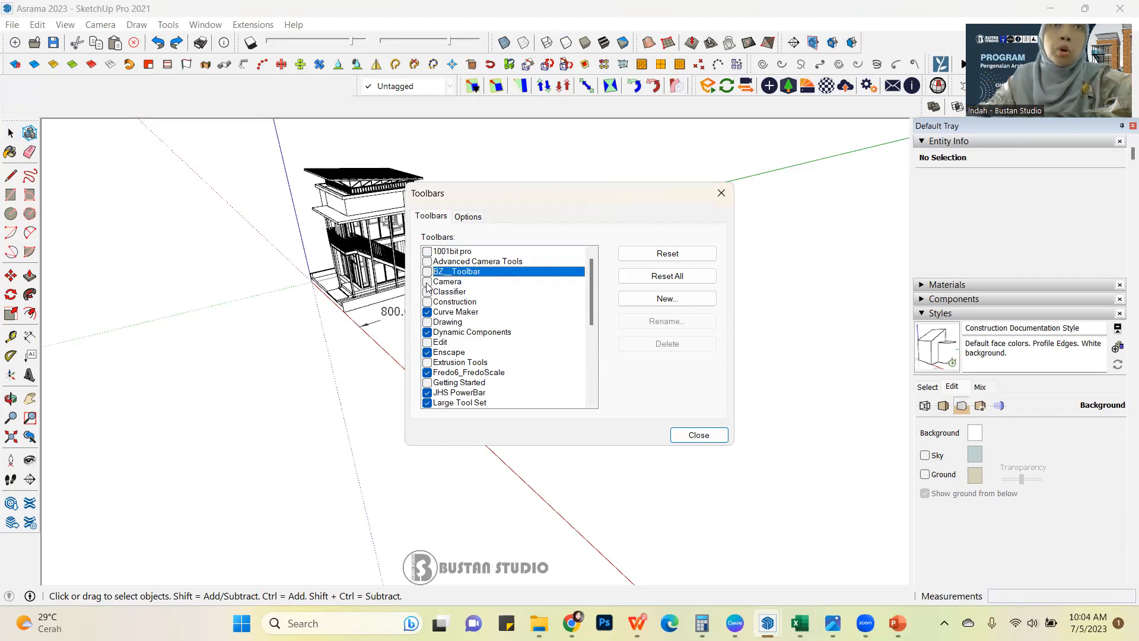
pyautogui.click(428, 313)
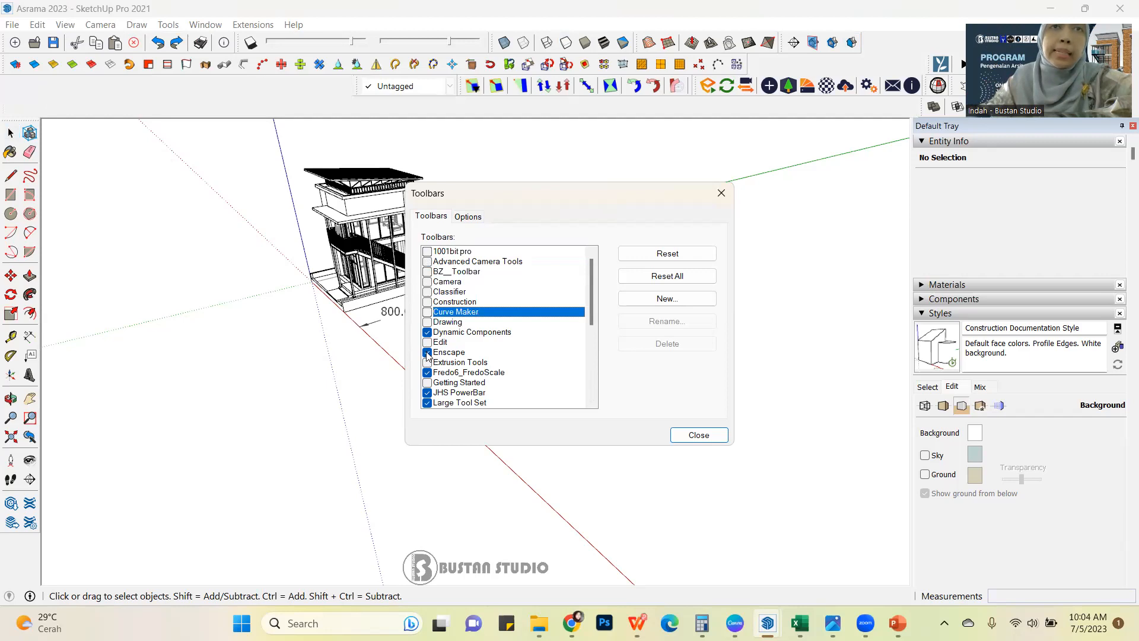
pyautogui.click(427, 353)
# Hide the Fredo6_FredoScale, JHS PowerBar and Lumion LiveSync toolbars, keeping Large Tool Set and Dynamic Components enabled.
pyautogui.scroll(-1, 426, 379)
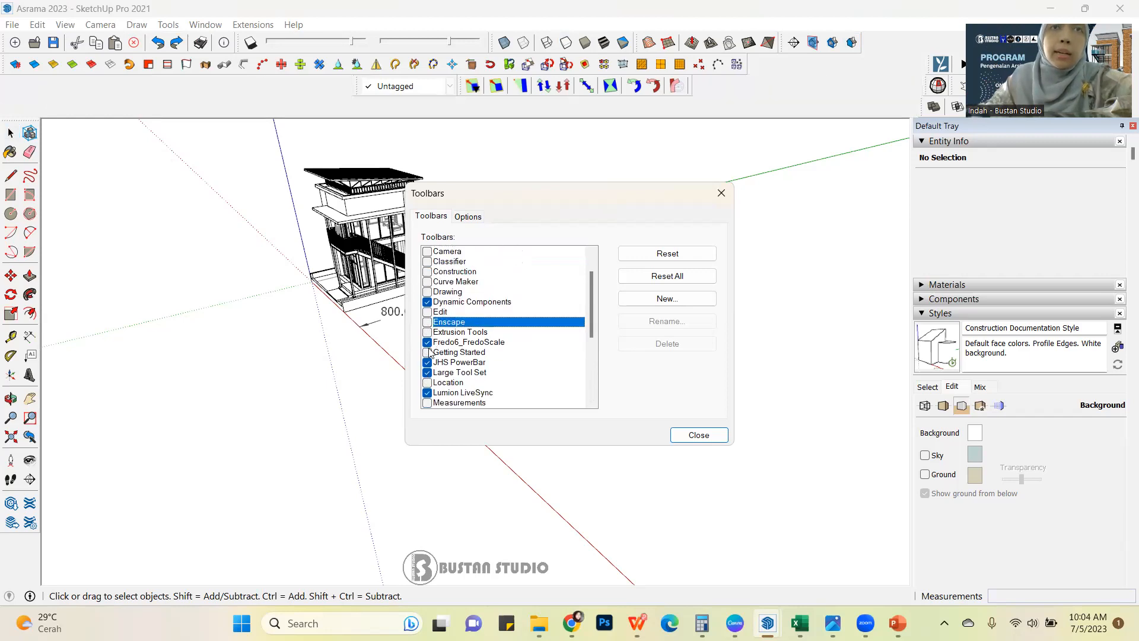
pyautogui.click(427, 343)
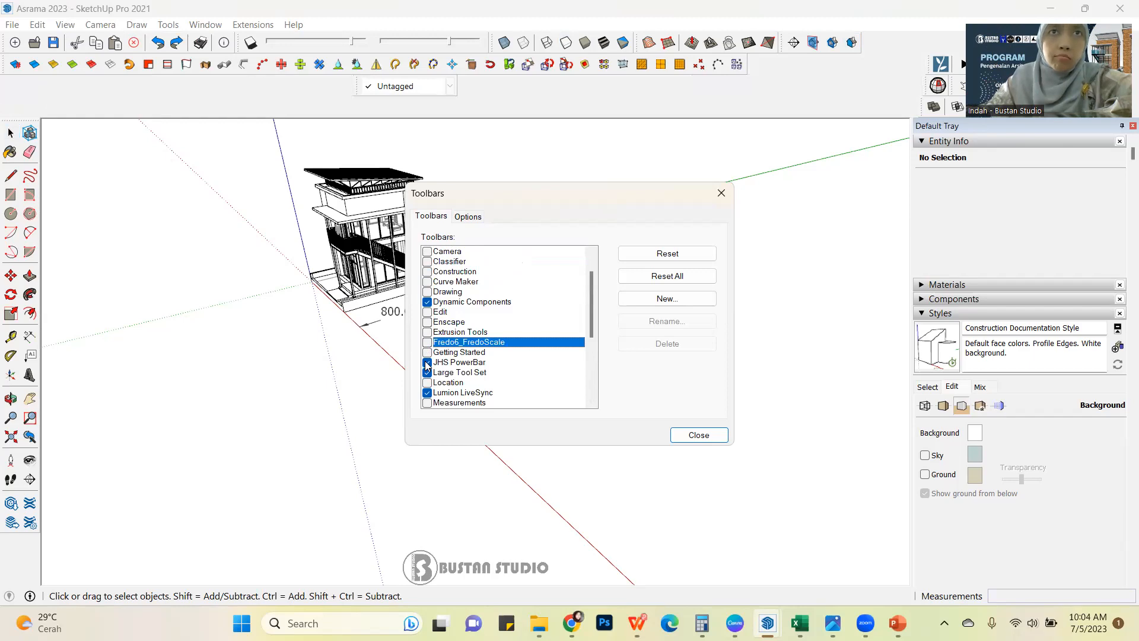
pyautogui.click(426, 363)
pyautogui.scroll(-1, 449, 365)
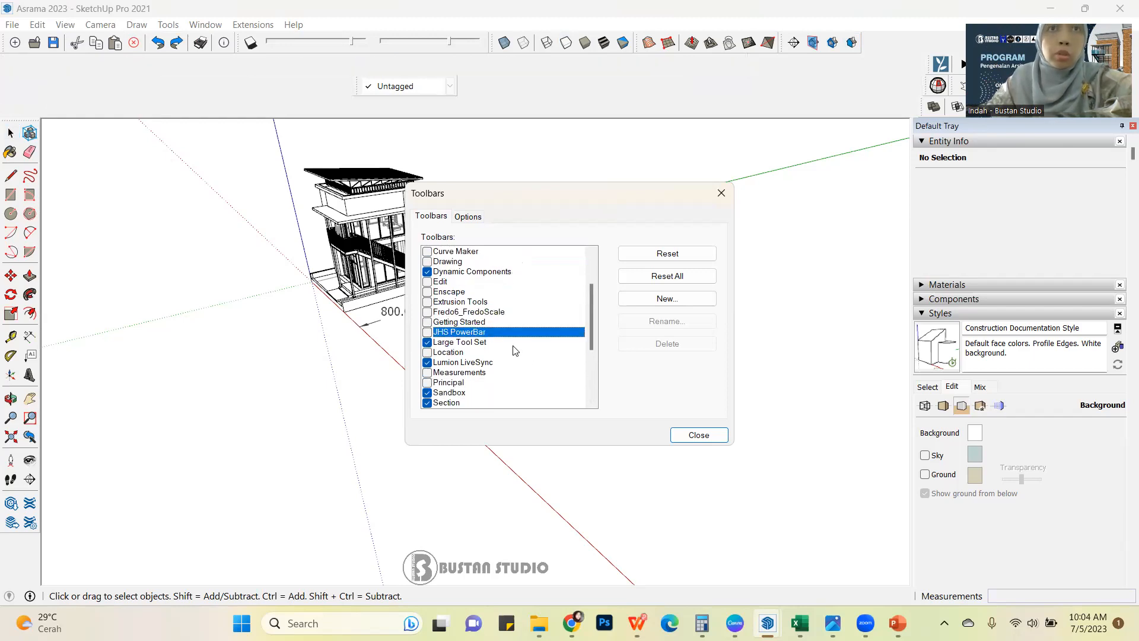
pyautogui.click(471, 343)
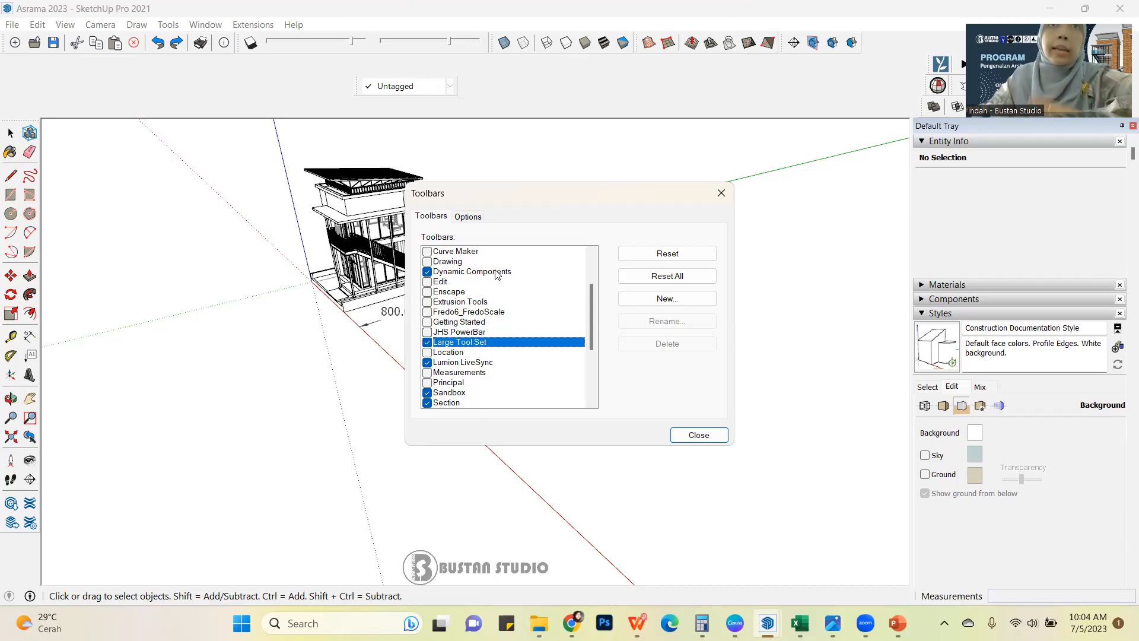
pyautogui.click(497, 273)
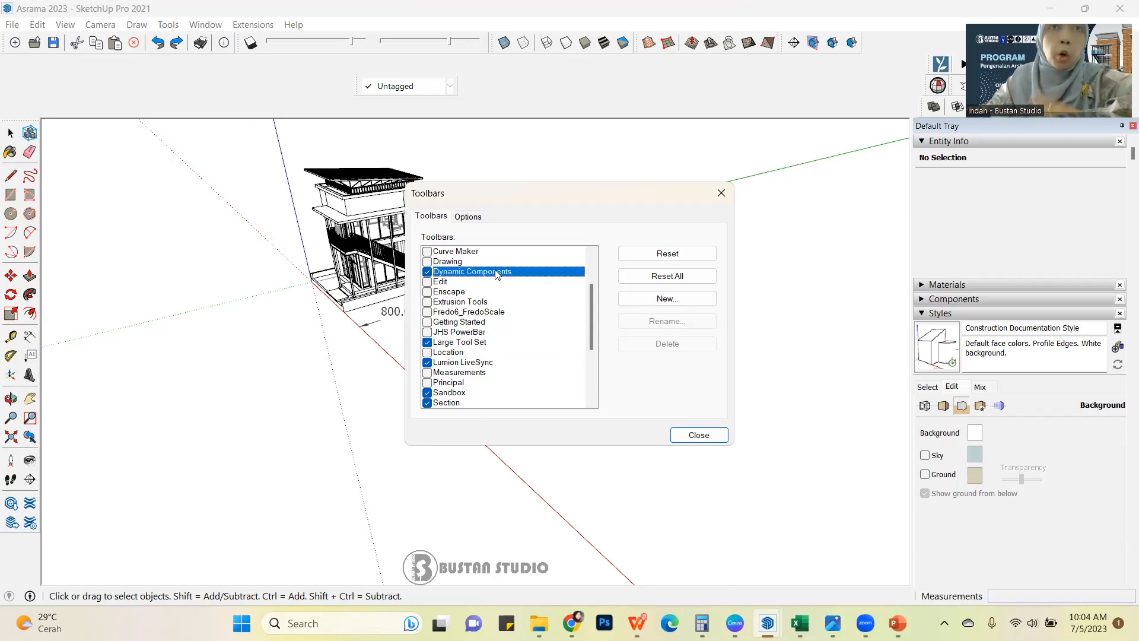
pyautogui.click(427, 362)
# Hide the Shadows and Solid Inspector² toolbars, keeping Sandbox and Section enabled.
pyautogui.scroll(-1, 460, 366)
pyautogui.click(460, 363)
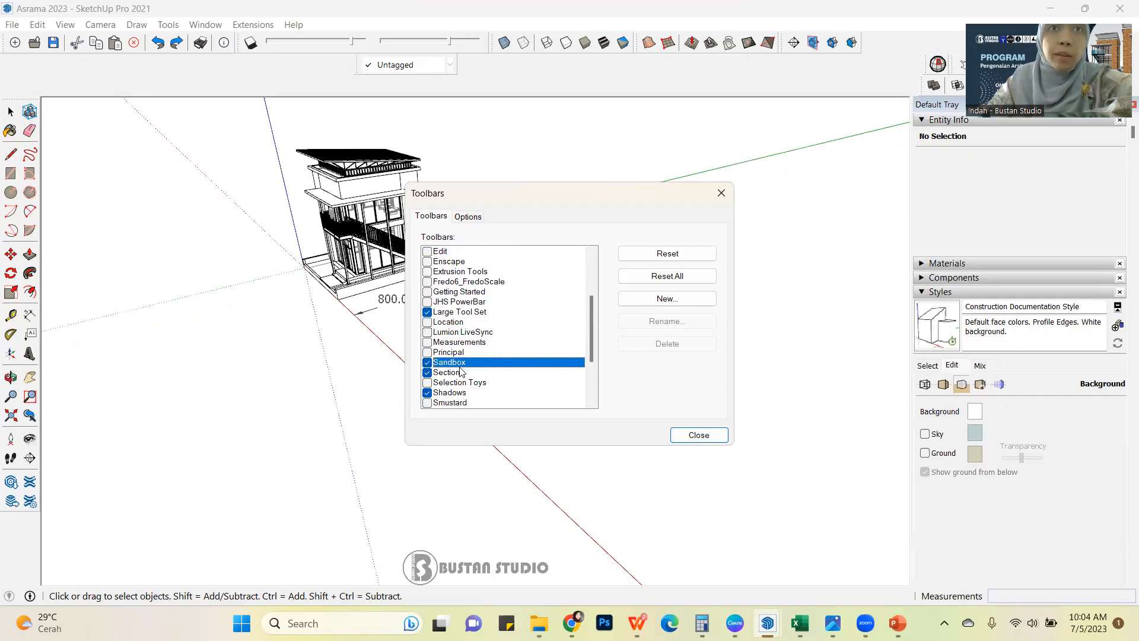
pyautogui.click(453, 374)
pyautogui.scroll(-1, 458, 371)
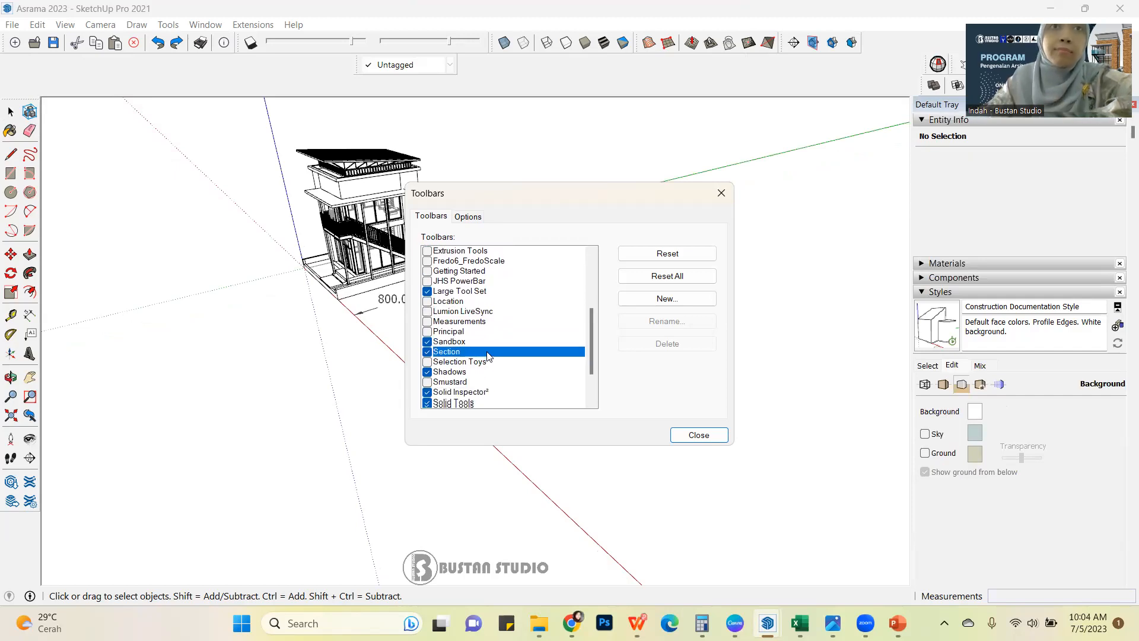
pyautogui.scroll(-1, 464, 368)
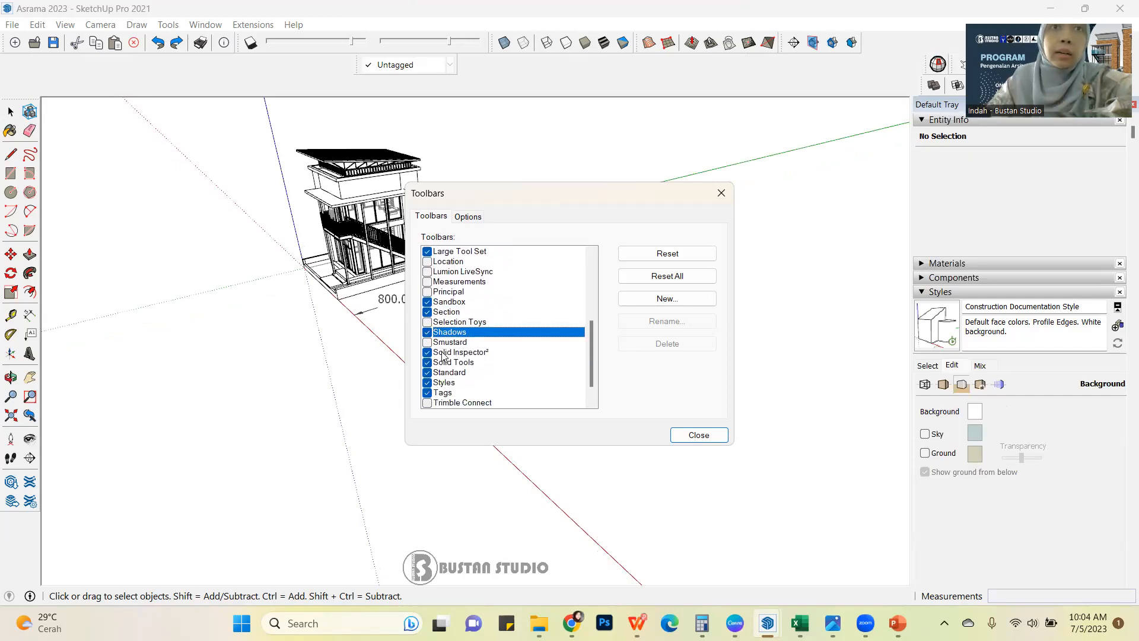
pyautogui.click(427, 332)
pyautogui.scroll(-1, 469, 338)
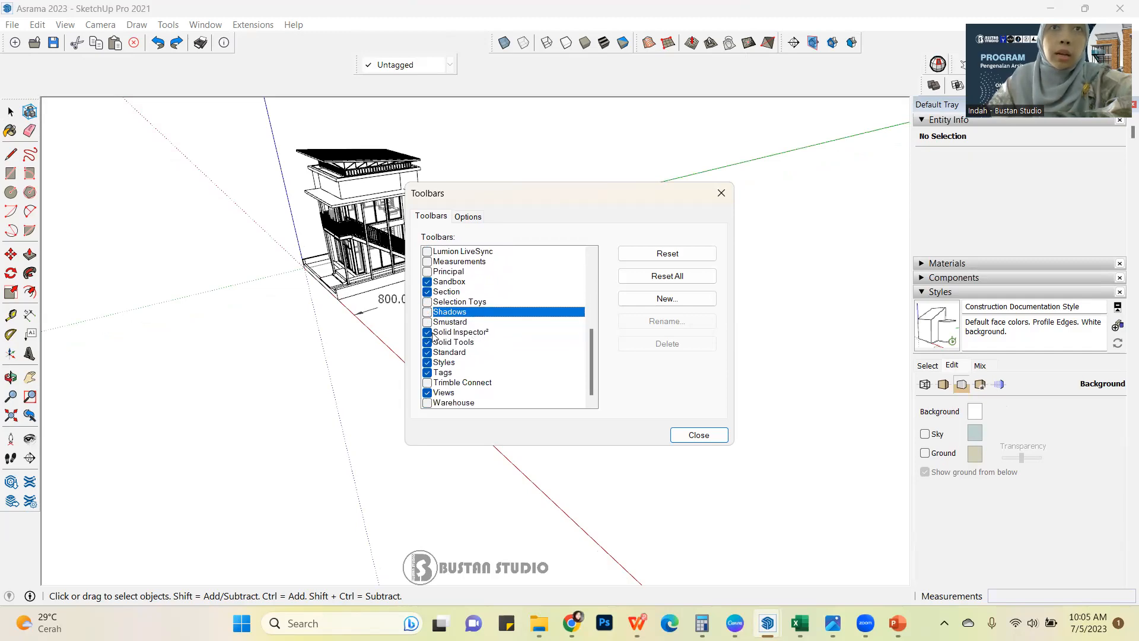
pyautogui.click(428, 332)
# Review the Solid Tools, Standard, Styles, Tags and Views entries and the rest of the toolbar list, and close the settings.
pyautogui.click(449, 345)
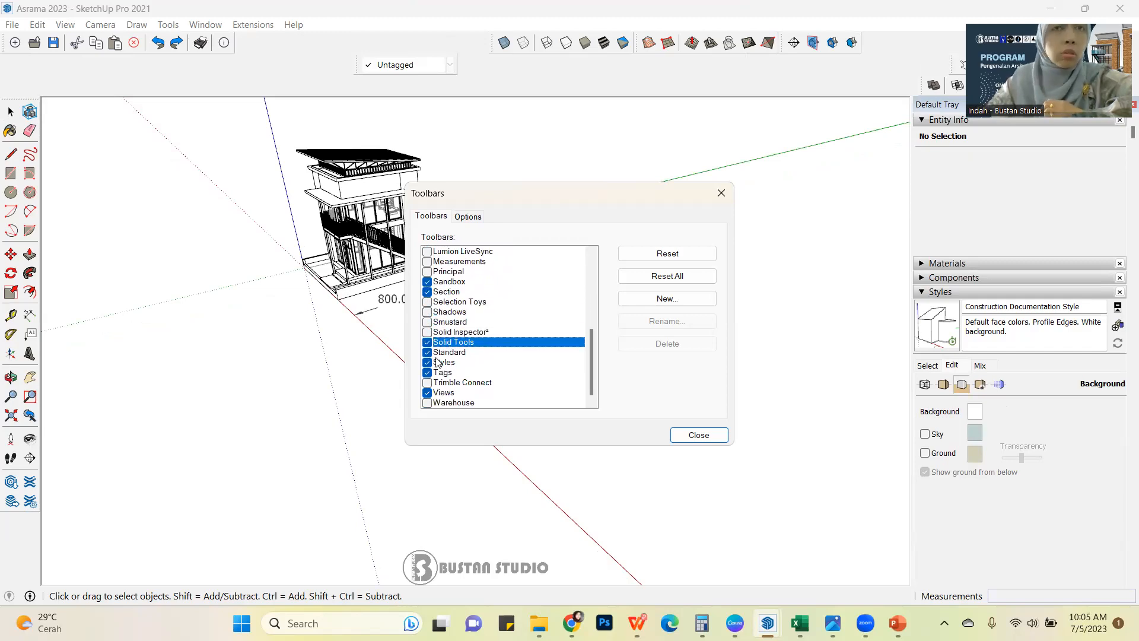
pyautogui.click(449, 353)
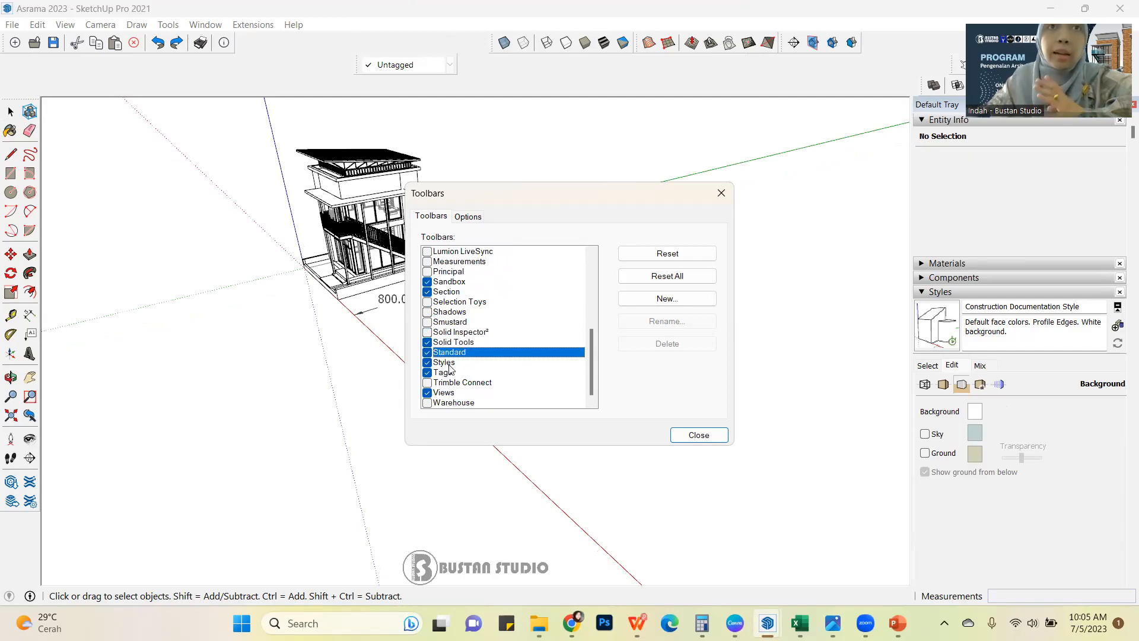
pyautogui.click(449, 365)
pyautogui.click(445, 374)
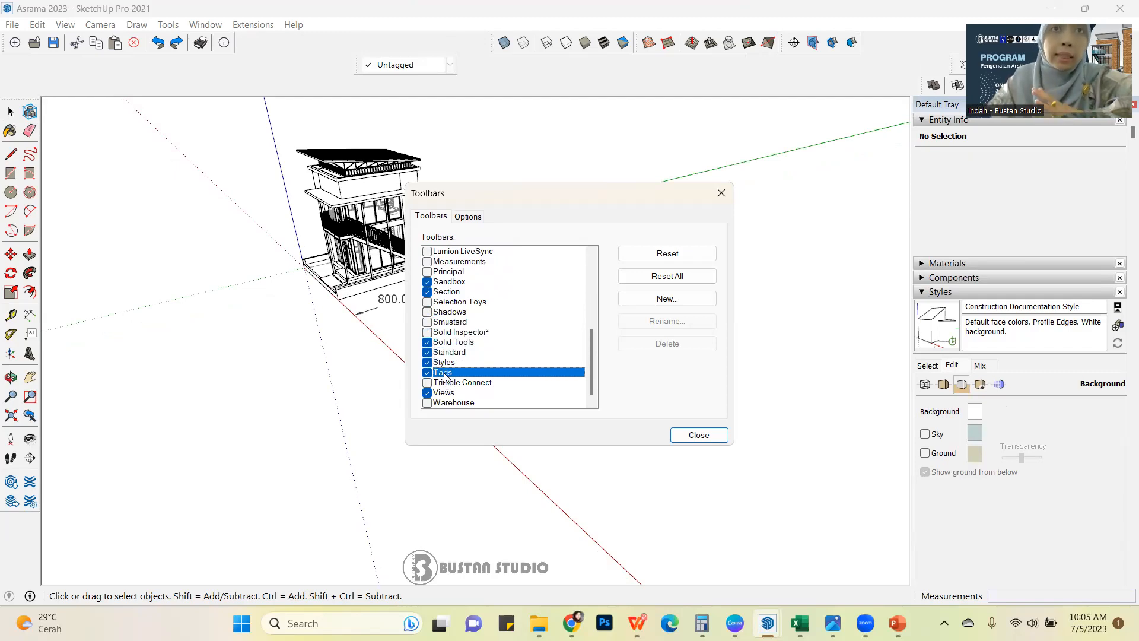
pyautogui.click(464, 392)
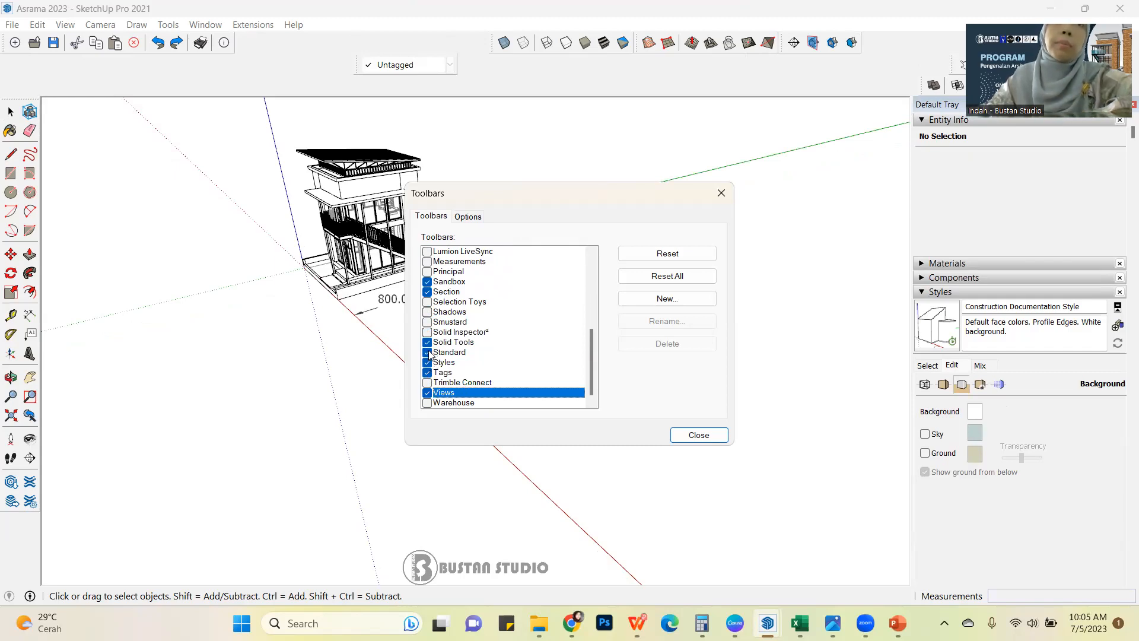
pyautogui.scroll(2, 483, 349)
pyautogui.scroll(3, 484, 349)
pyautogui.scroll(2, 452, 324)
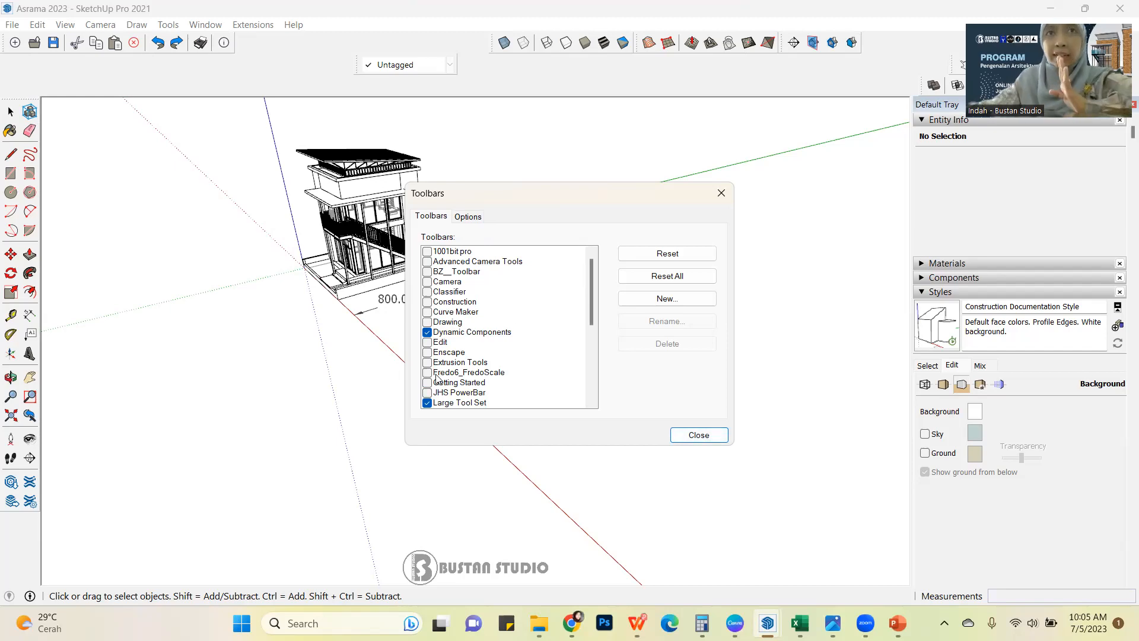
pyautogui.click(699, 436)
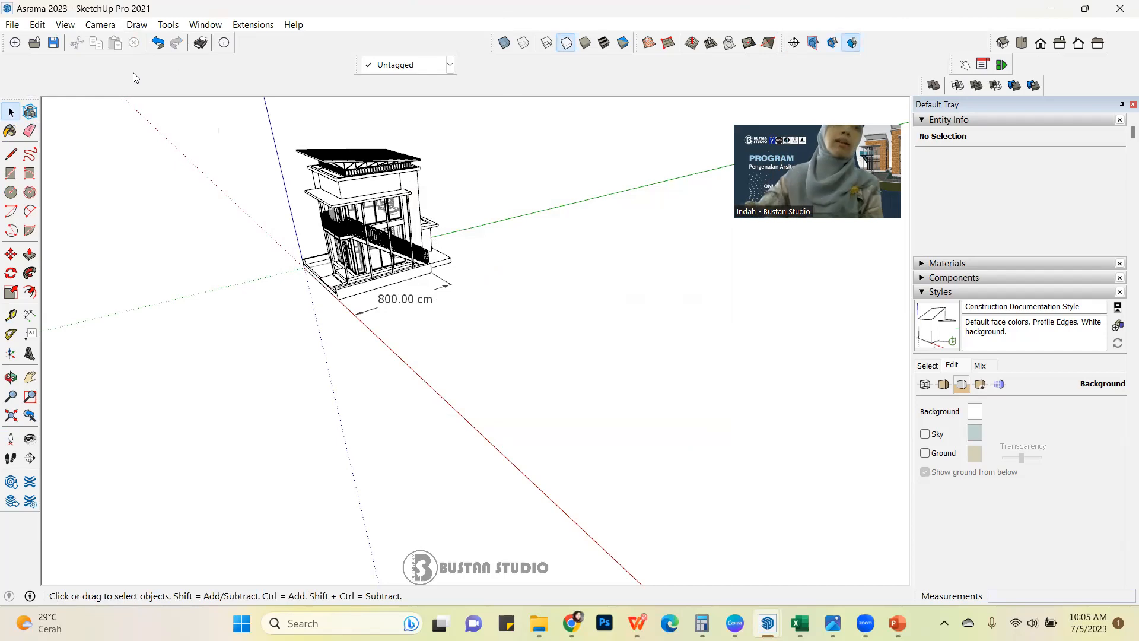
# Dock the Tags toolbar directly after the Standard toolbar in the same row.
pyautogui.moveTo(18, 98)
pyautogui.mouseDown()
pyautogui.moveTo(151, 123)
pyautogui.moveTo(17, 101)
pyautogui.moveTo(6, 83)
pyautogui.mouseUp()
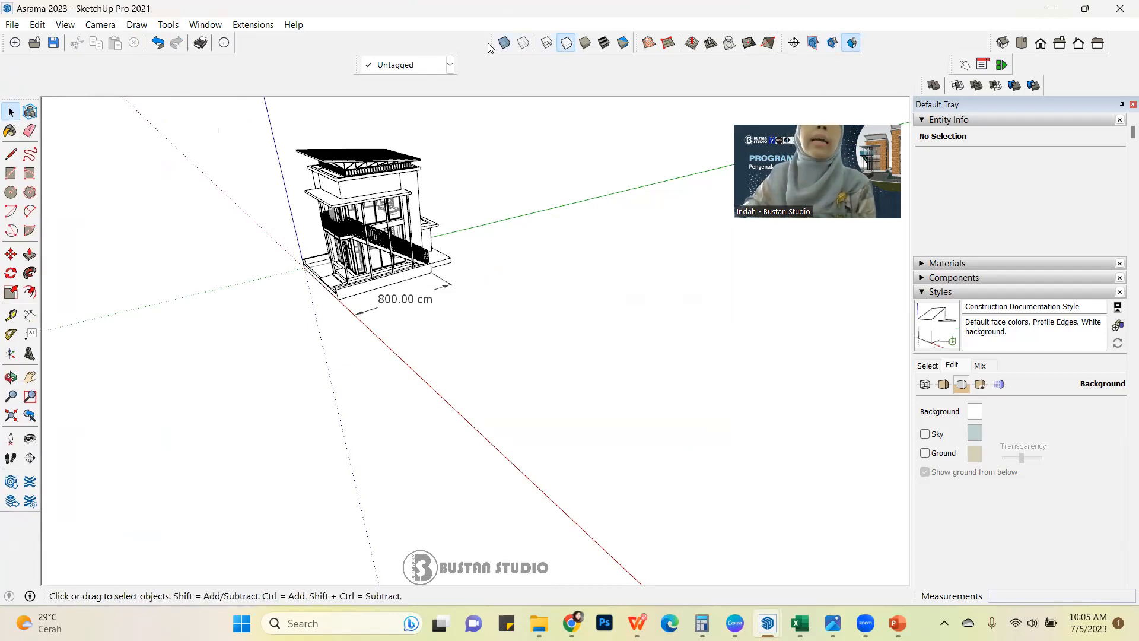
pyautogui.moveTo(263, 41); pyautogui.dragTo(262, 42)
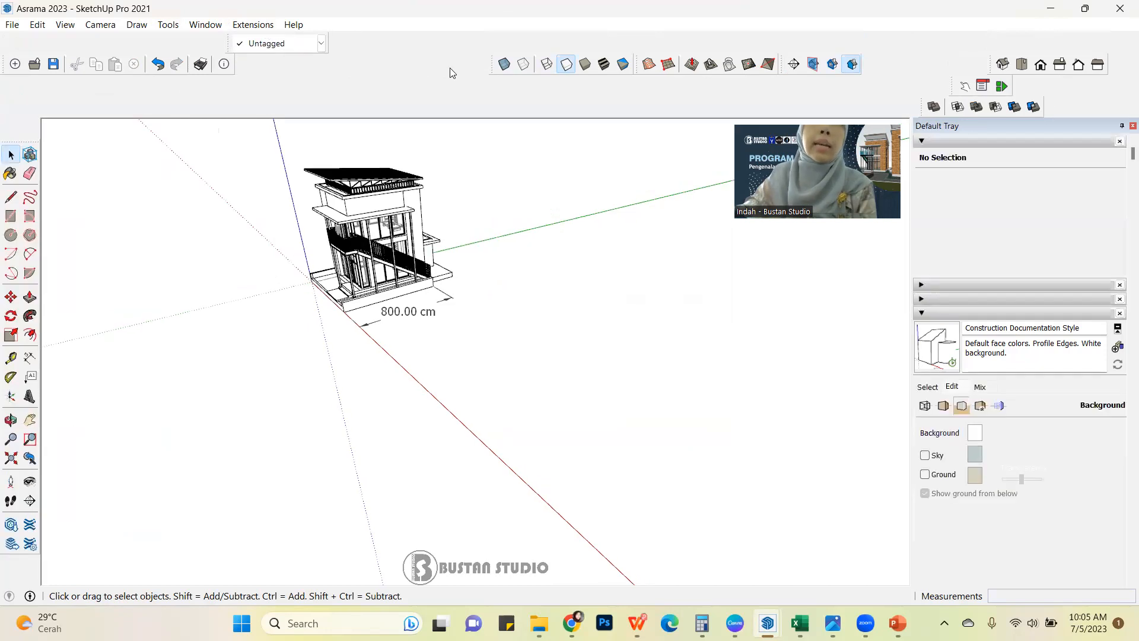
pyautogui.moveTo(229, 44); pyautogui.dragTo(227, 63)
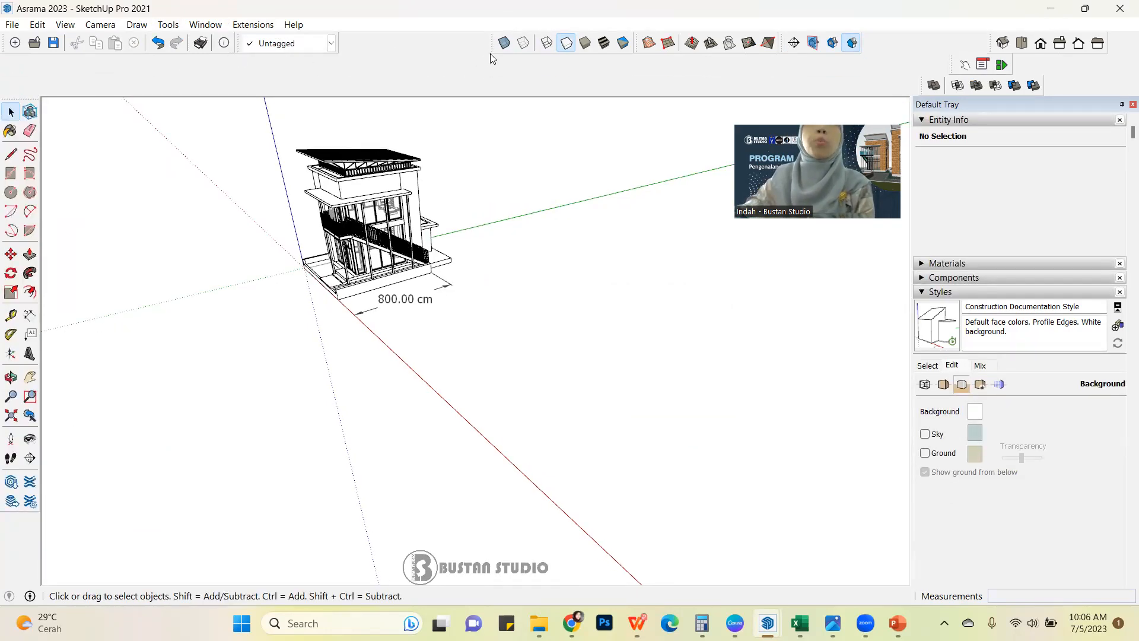
# Line up the Styles, Sandbox and Section toolbars one after another behind the Tags toolbar.
pyautogui.moveTo(491, 42); pyautogui.dragTo(335, 38)
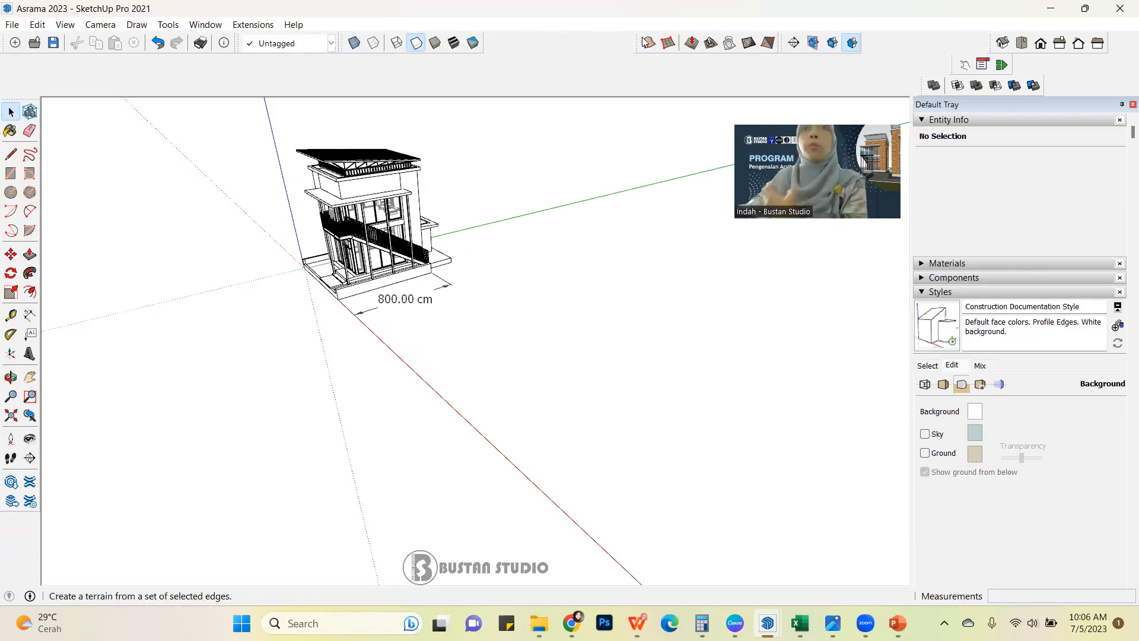
pyautogui.moveTo(643, 46); pyautogui.dragTo(492, 45)
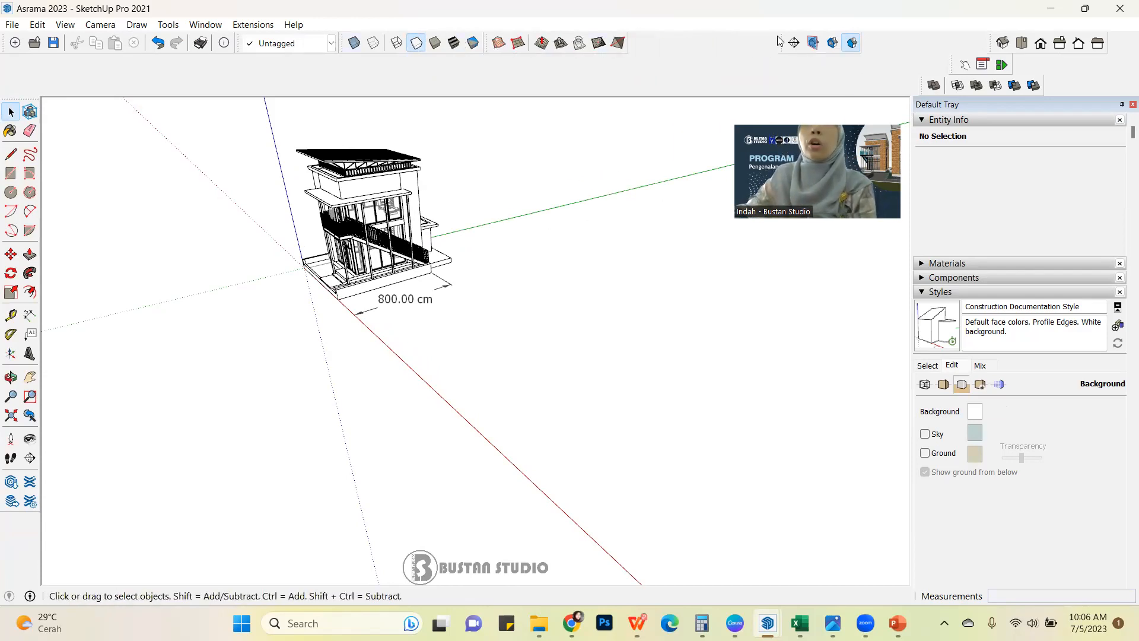
pyautogui.moveTo(786, 43); pyautogui.dragTo(639, 42)
# Dock the Views, Dynamic Components and Solid Tools toolbars behind the Section toolbar so all share a single row.
pyautogui.moveTo(992, 43); pyautogui.dragTo(702, 29)
pyautogui.moveTo(958, 64); pyautogui.dragTo(844, 28)
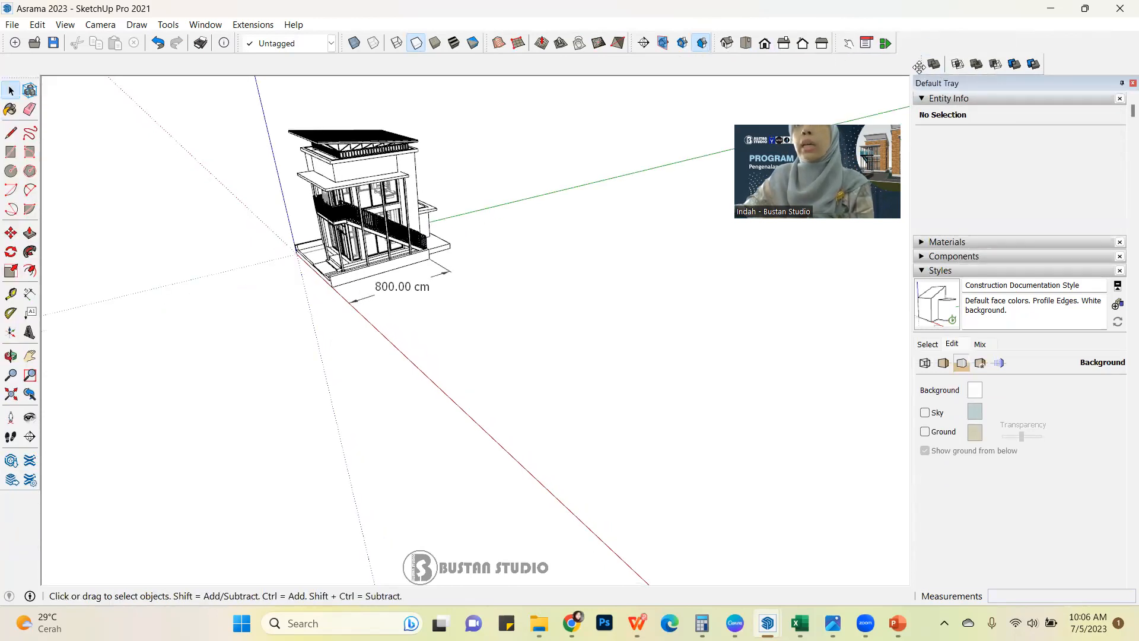
pyautogui.moveTo(925, 64); pyautogui.dragTo(890, 31)
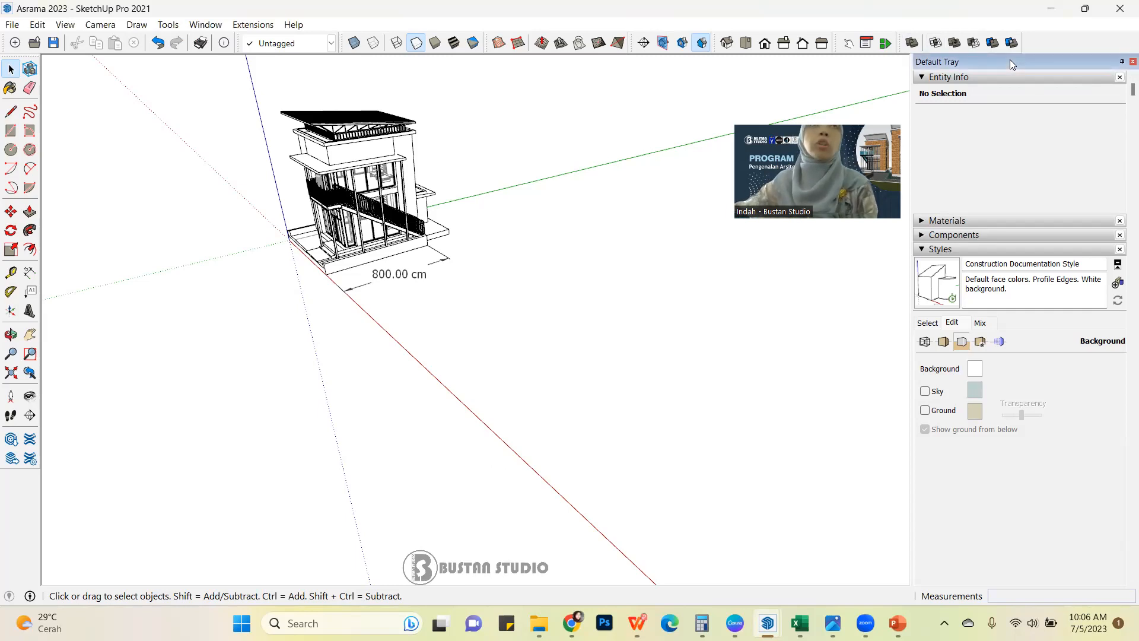
pyautogui.click(247, 26)
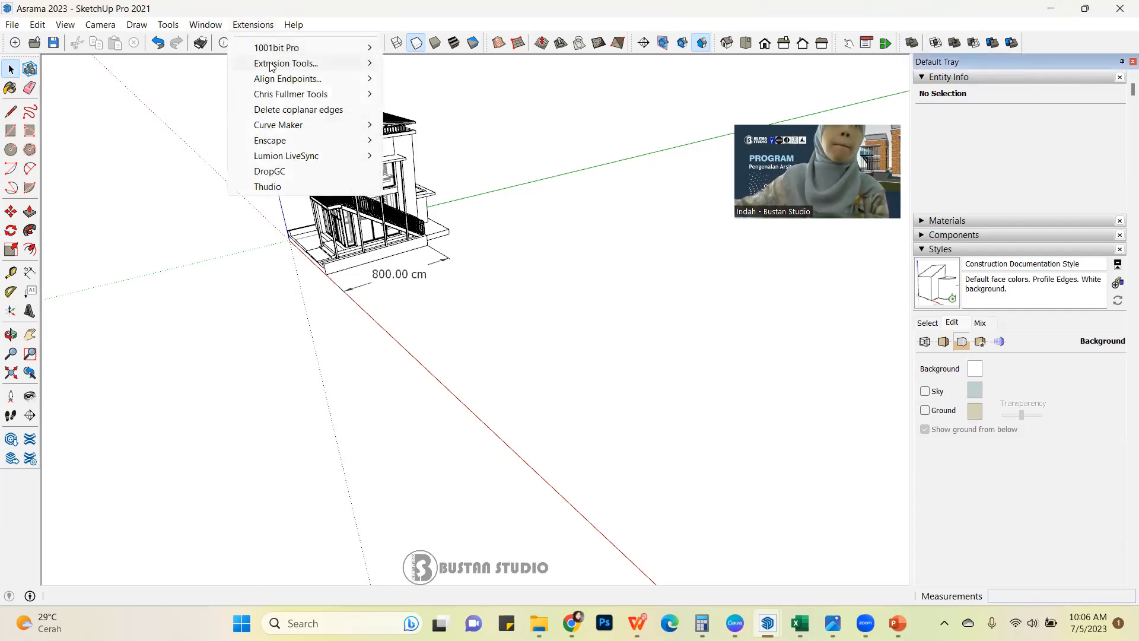
pyautogui.moveTo(204, 25)
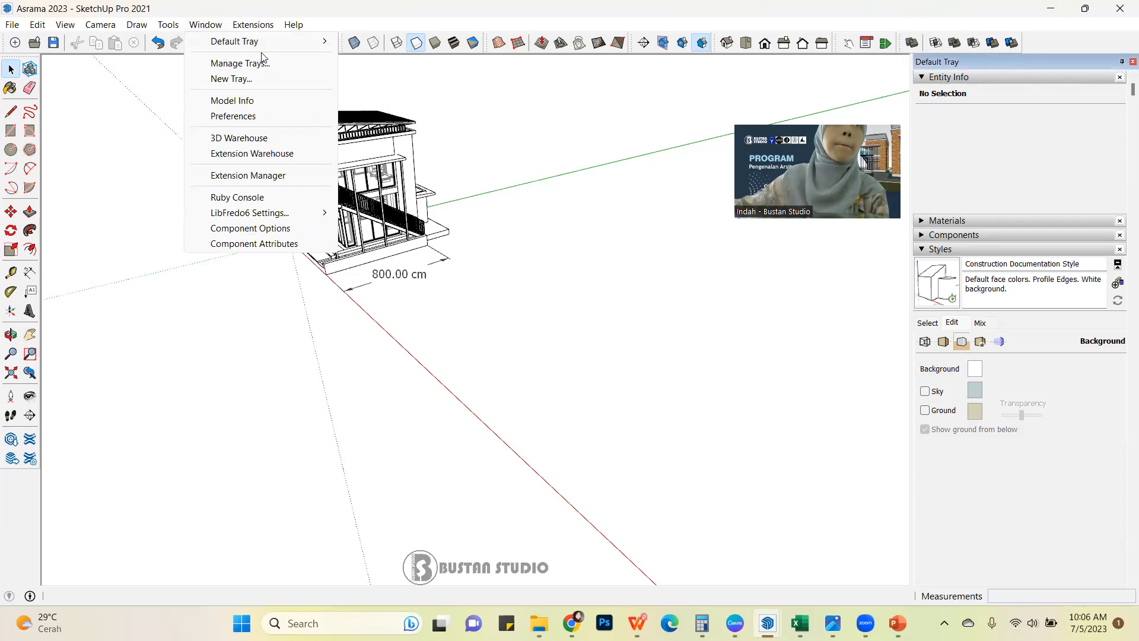
# Hide the Default Tray and show it again.
pyautogui.moveTo(283, 36)
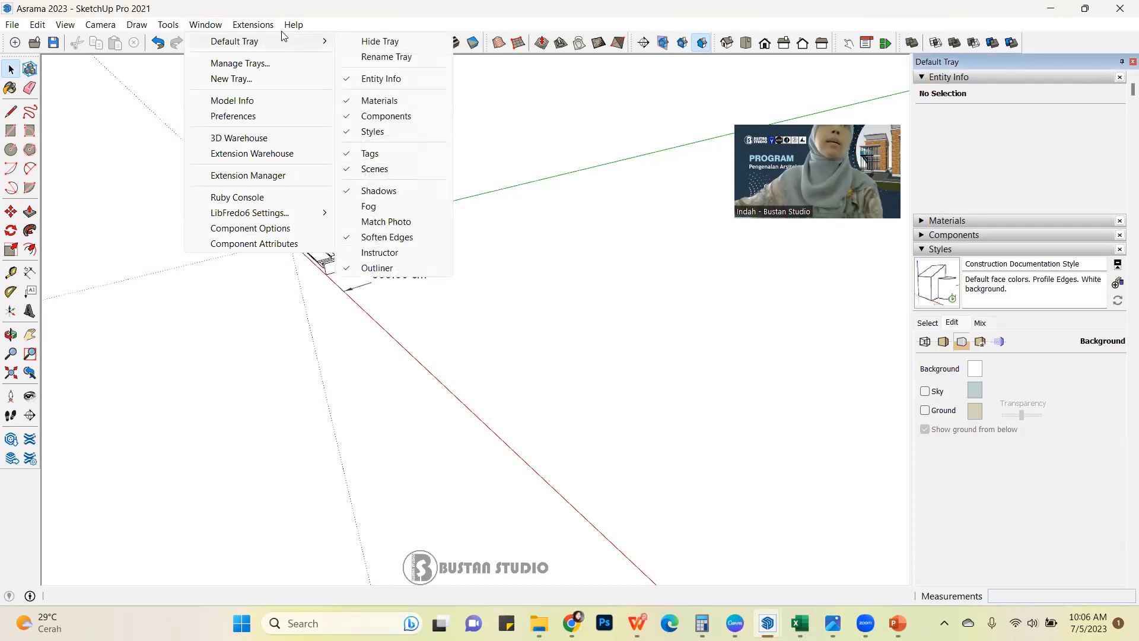
pyautogui.click(214, 26)
pyautogui.click(198, 27)
pyautogui.moveTo(221, 42)
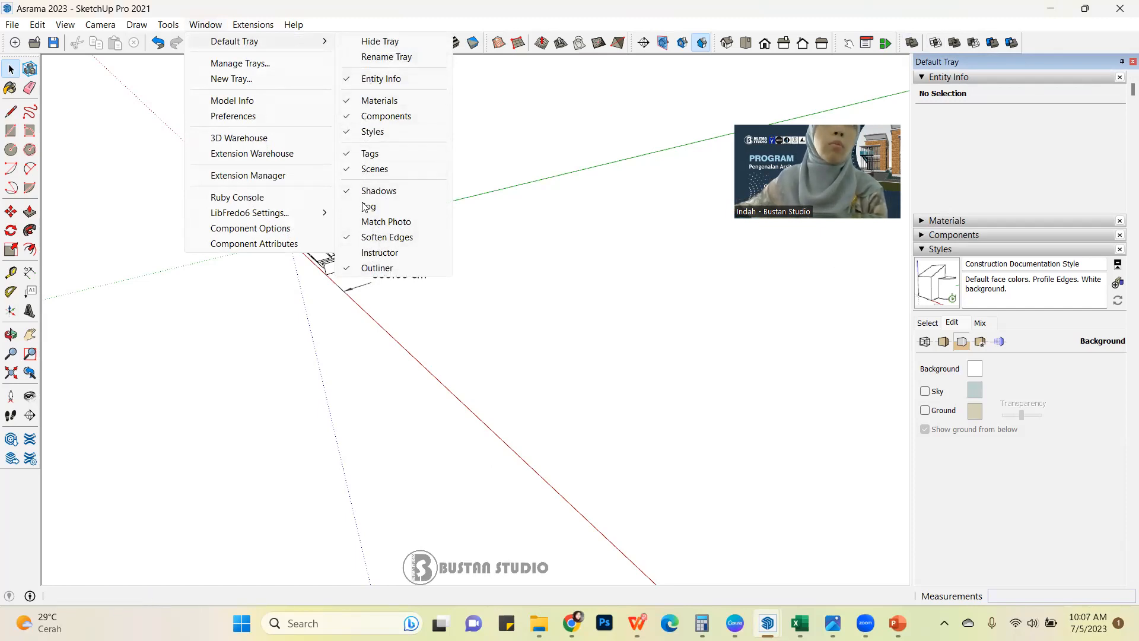
pyautogui.click(353, 46)
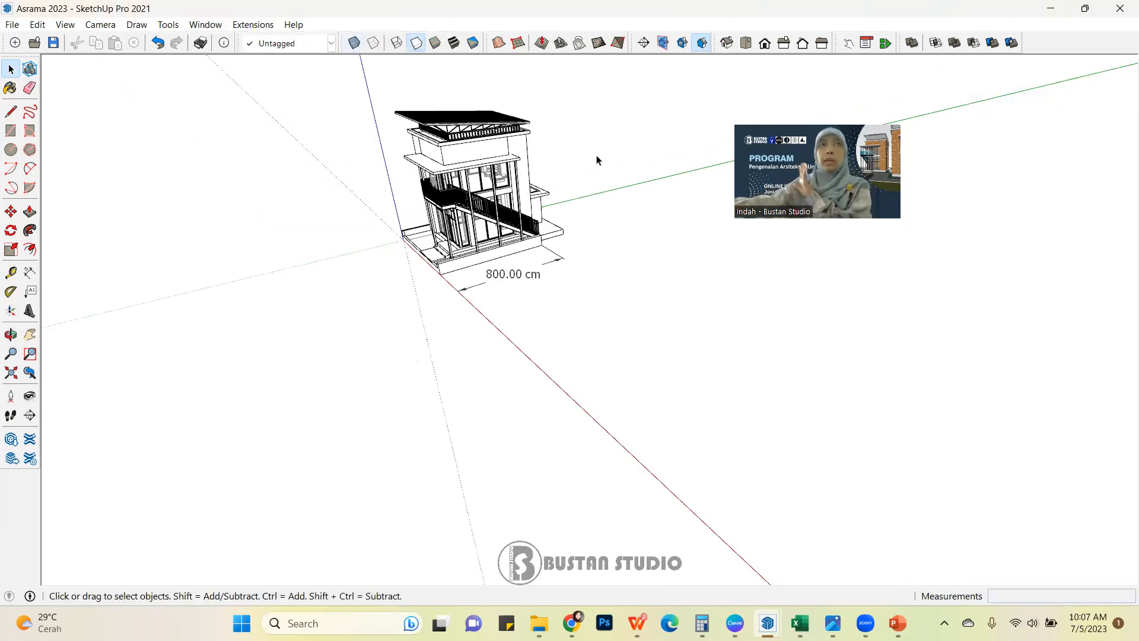
pyautogui.click(249, 25)
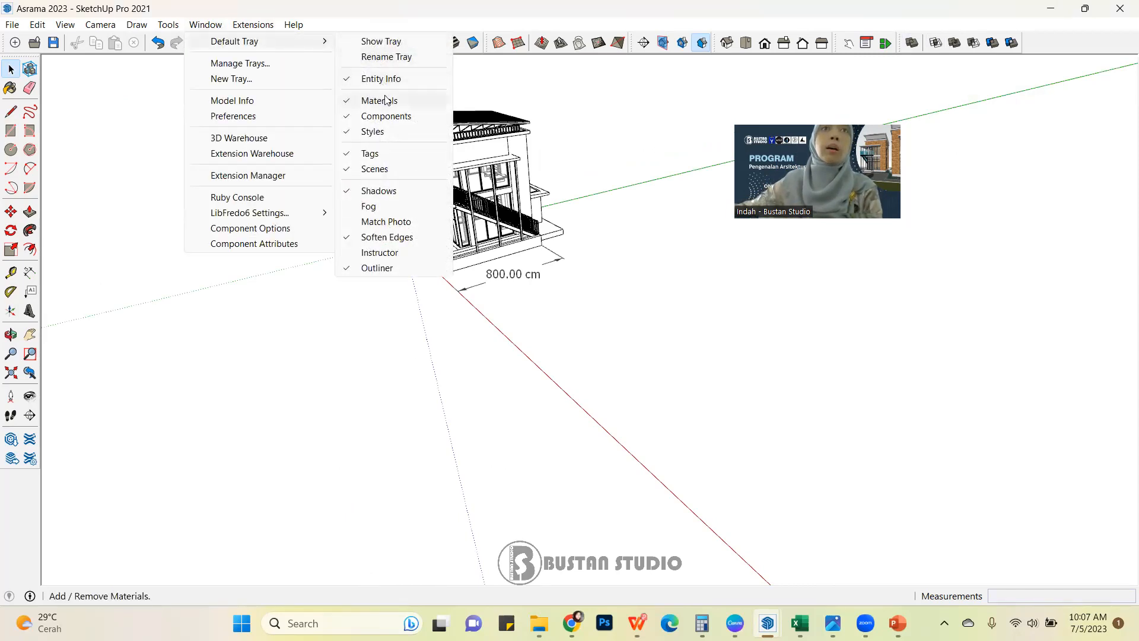
pyautogui.click(386, 41)
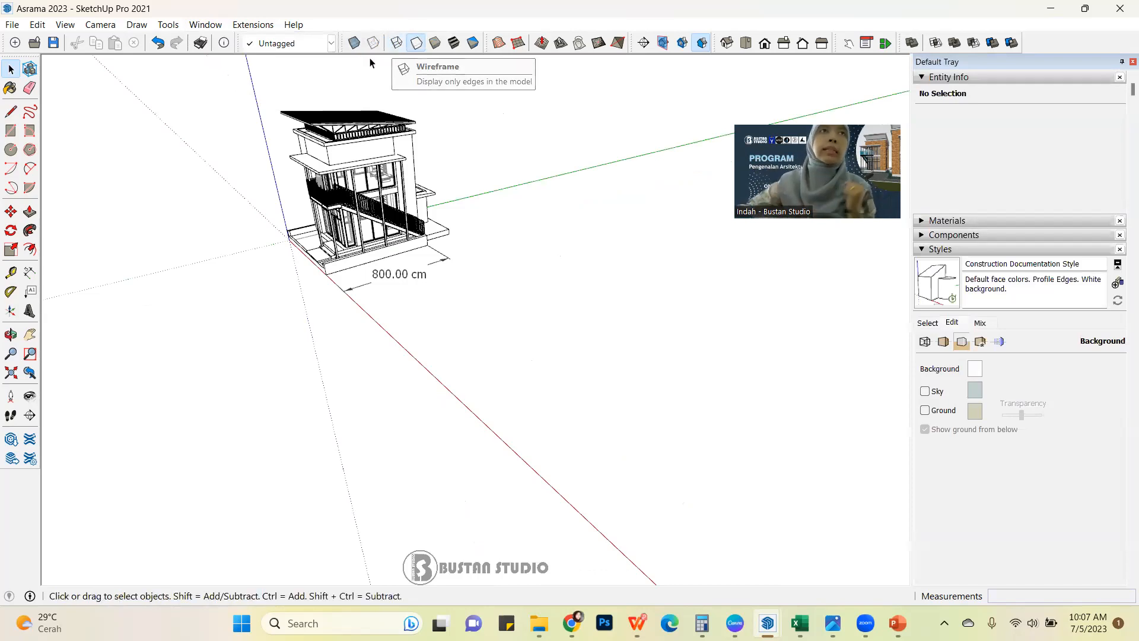
# Open the toolbar settings and review the whole list to see which toolbars are enabled.
pyautogui.click(66, 25)
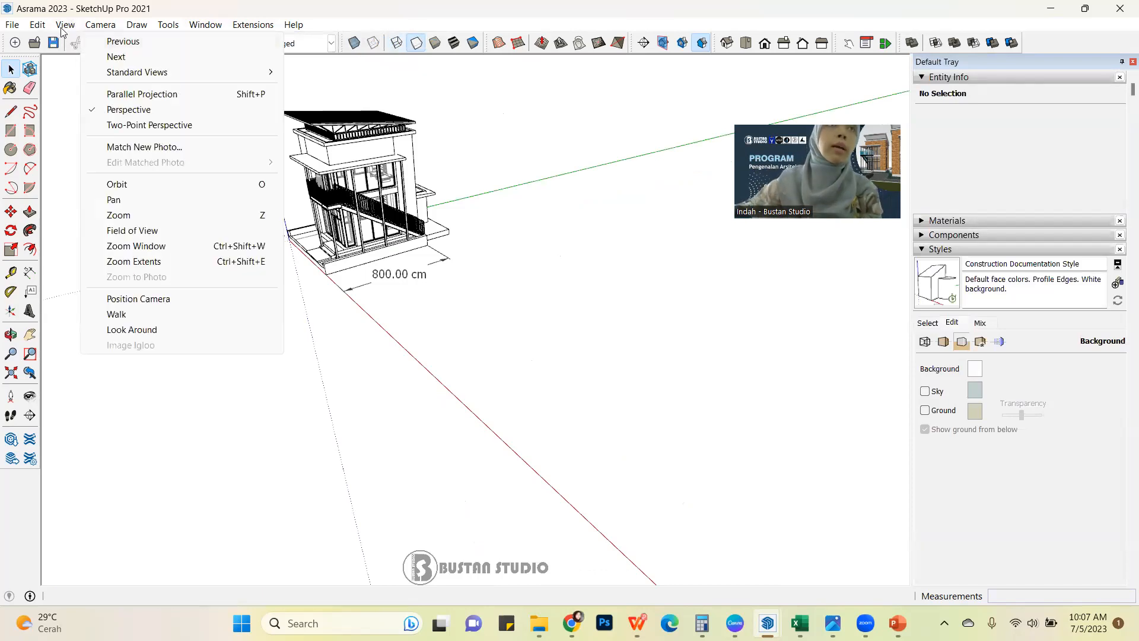
pyautogui.click(89, 41)
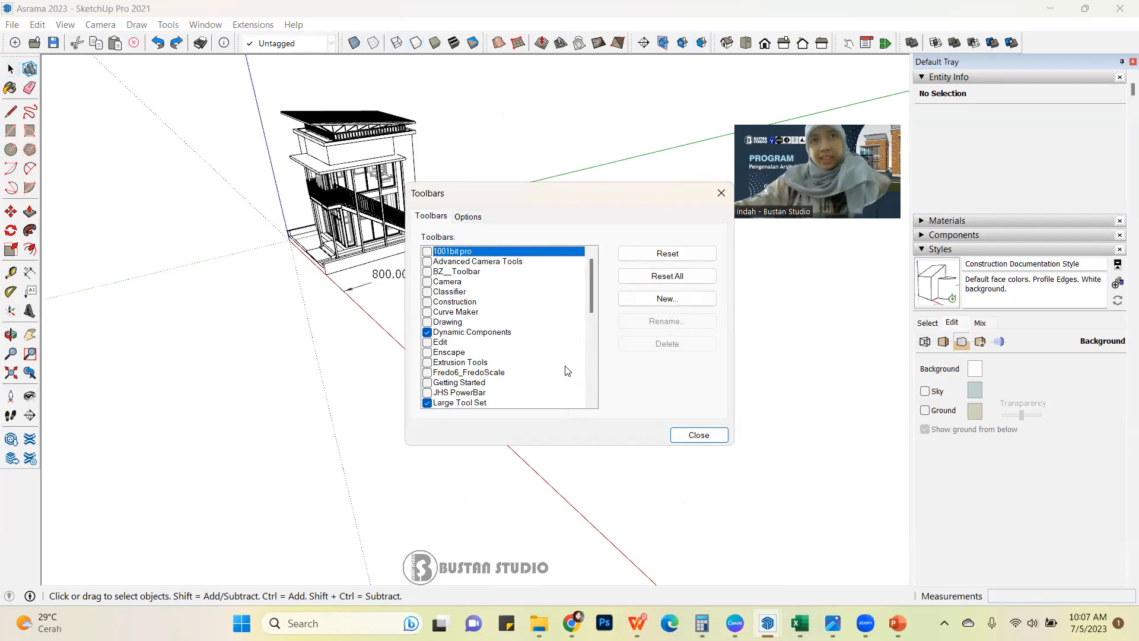
pyautogui.scroll(-1, 566, 370)
pyautogui.moveTo(592, 334); pyautogui.dragTo(587, 389)
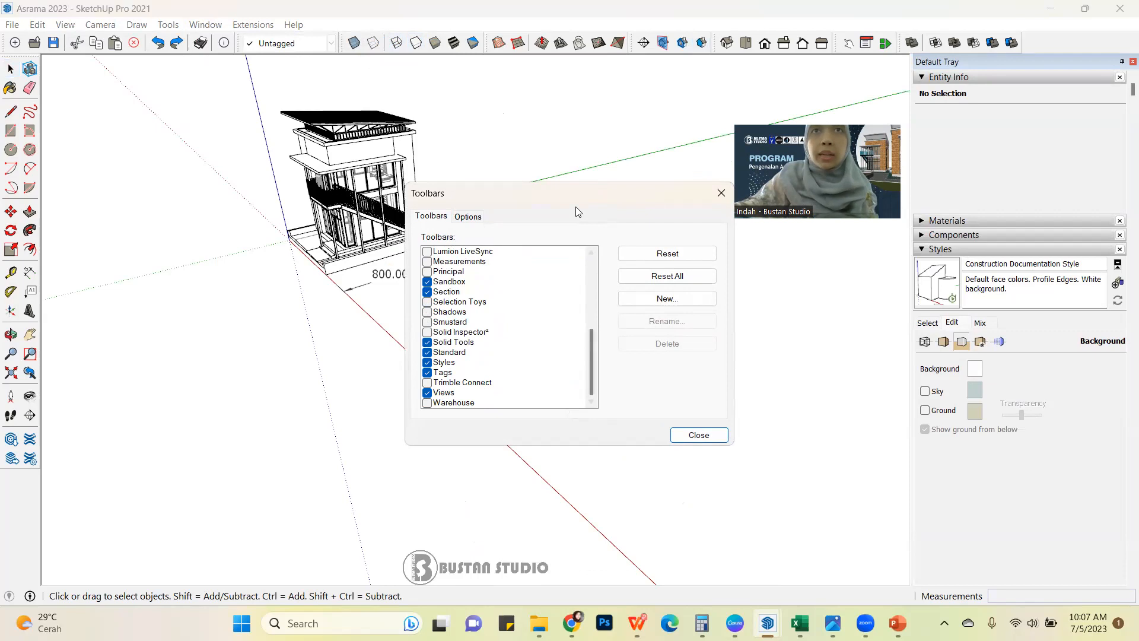
pyautogui.moveTo(587, 187); pyautogui.dragTo(504, 160)
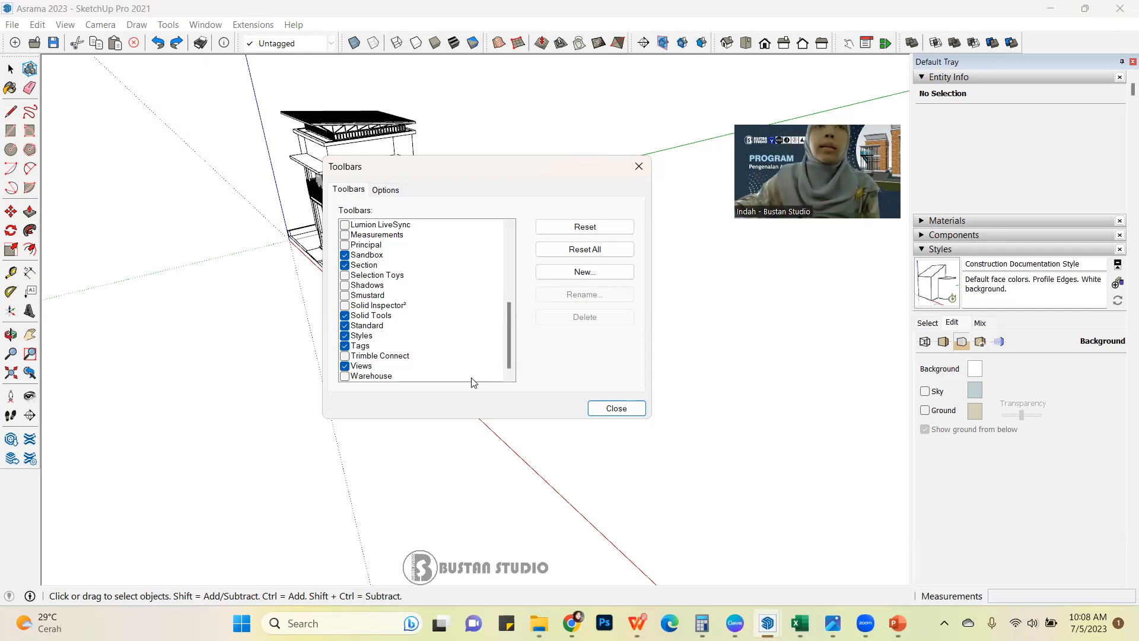
pyautogui.moveTo(507, 353)
pyautogui.mouseDown()
pyautogui.moveTo(516, 278)
pyautogui.moveTo(507, 371)
pyautogui.mouseUp()
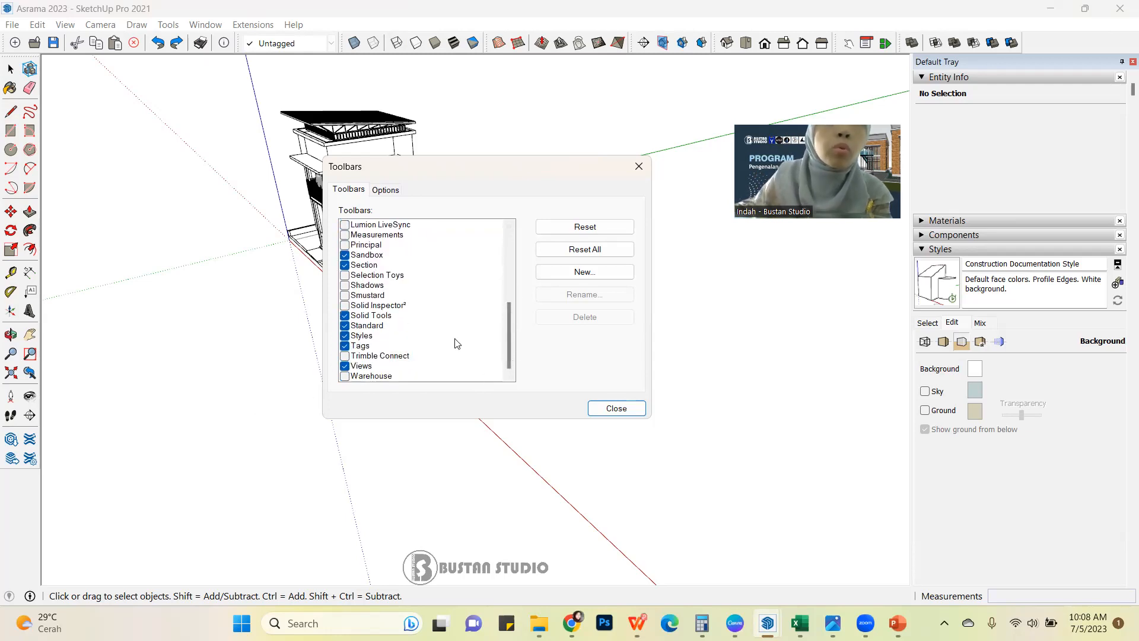
pyautogui.moveTo(512, 333); pyautogui.dragTo(512, 301)
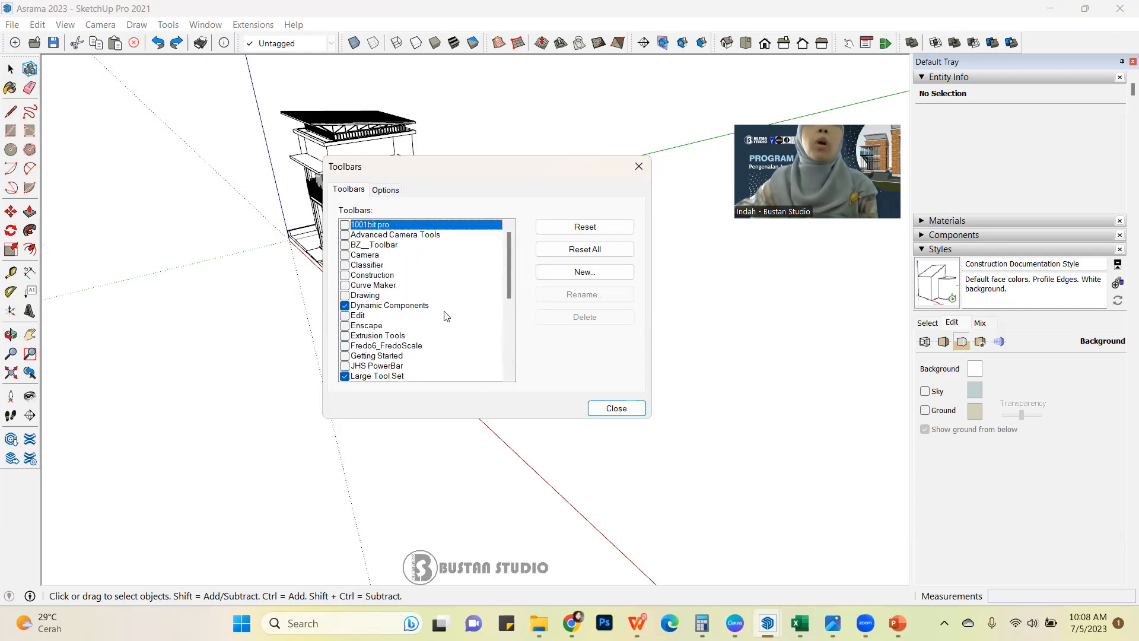
pyautogui.moveTo(509, 290); pyautogui.dragTo(510, 297)
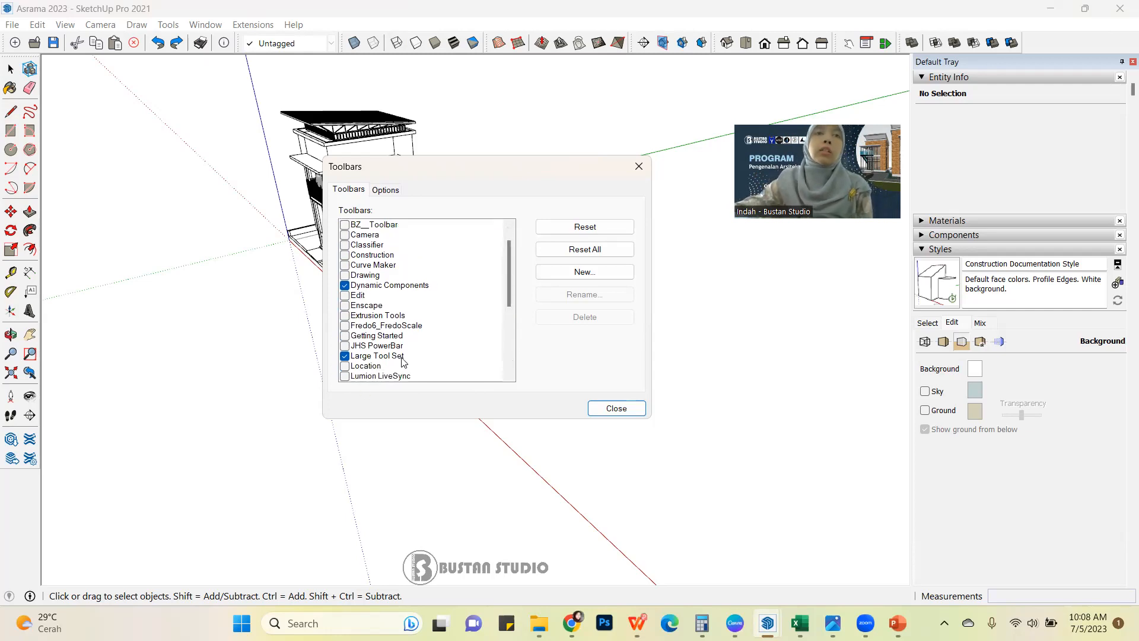
# Turn on Large Icons for the toolbars, turn it off again, and close the toolbar settings.
pyautogui.click(385, 191)
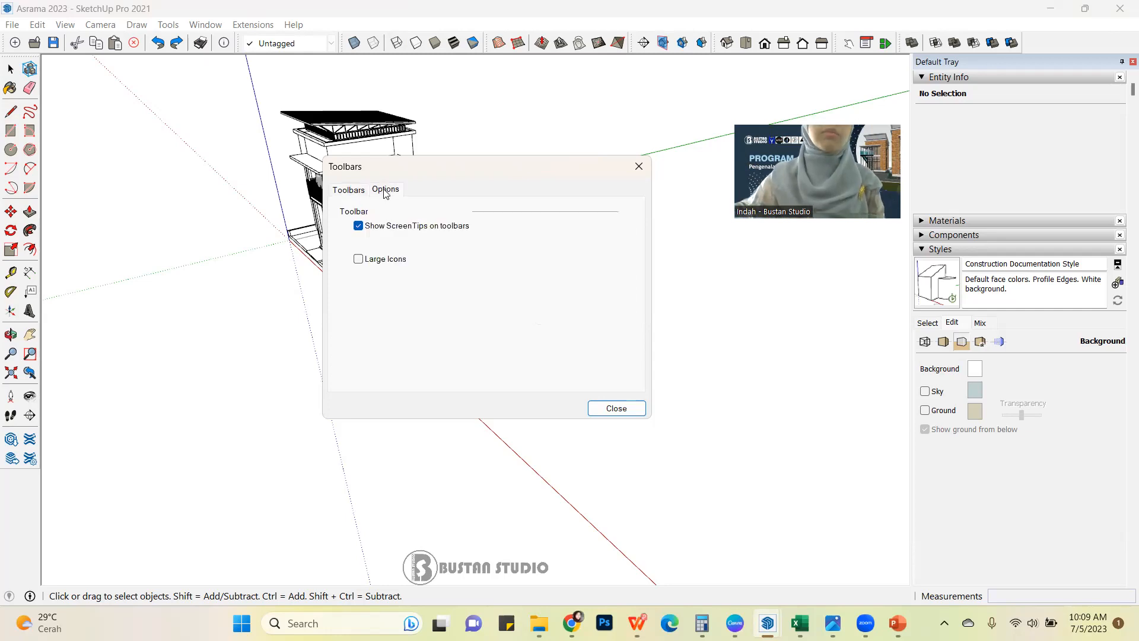
pyautogui.click(358, 260)
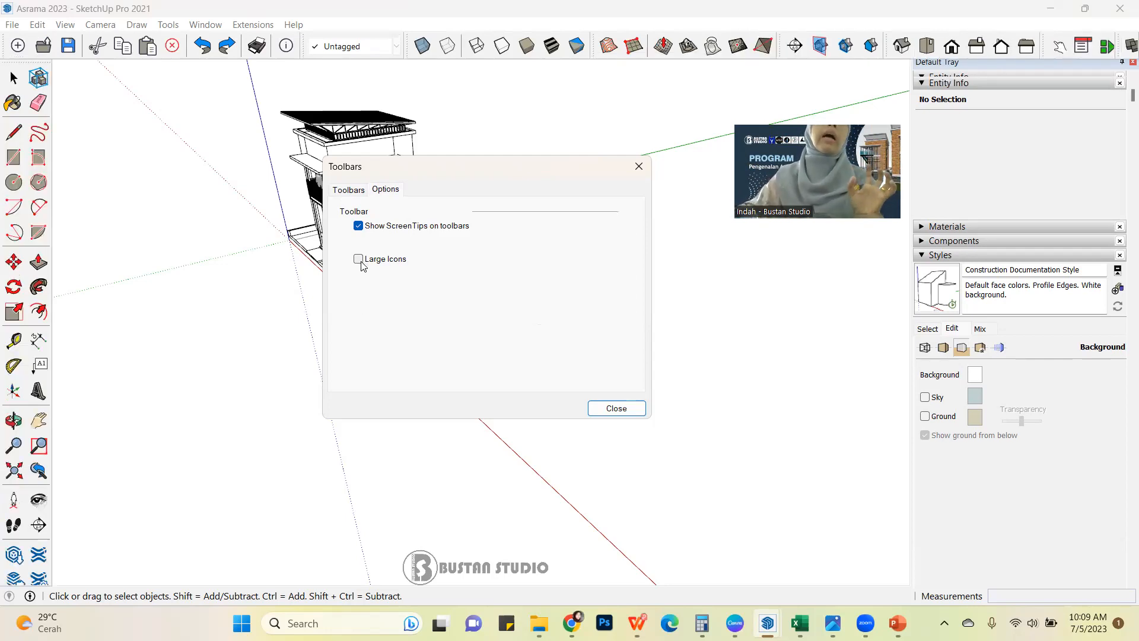
pyautogui.click(359, 259)
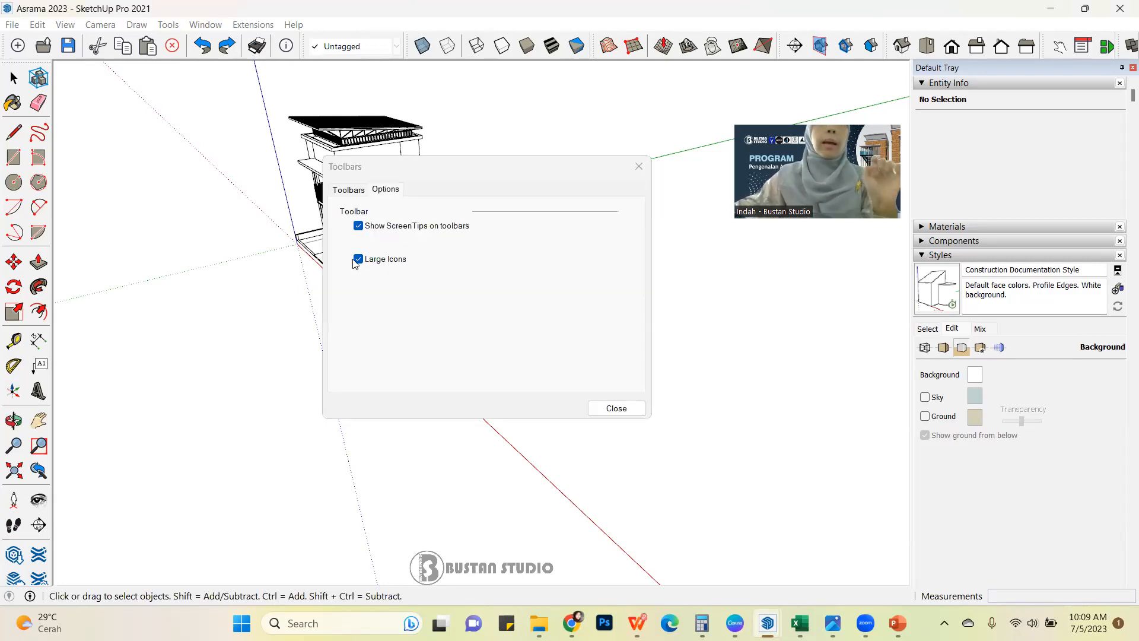
pyautogui.click(358, 259)
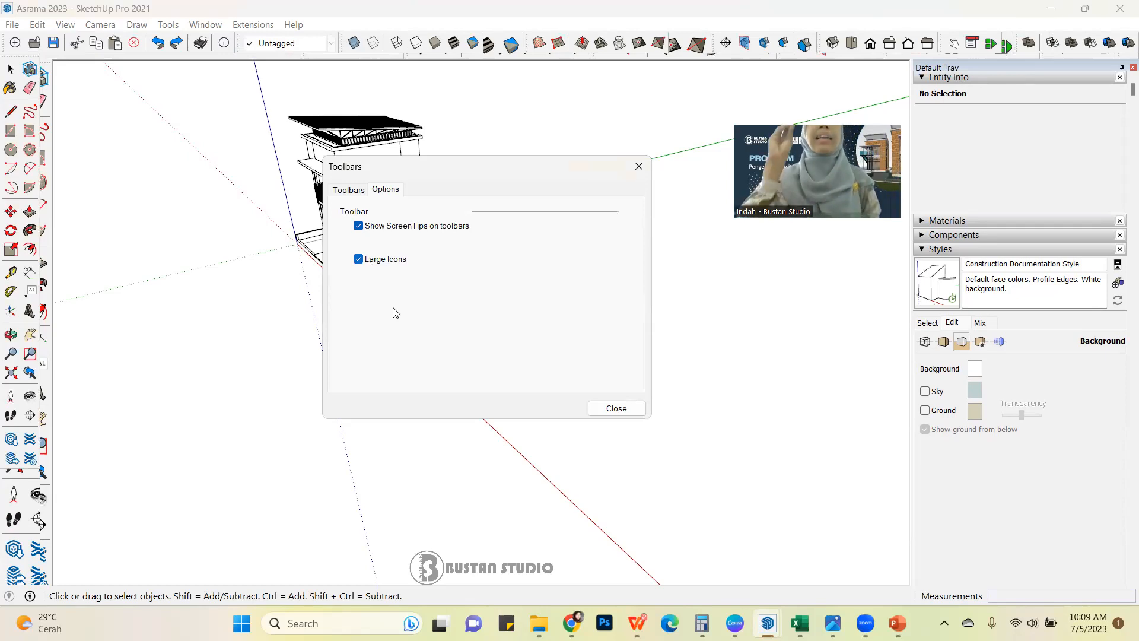
pyautogui.click(615, 409)
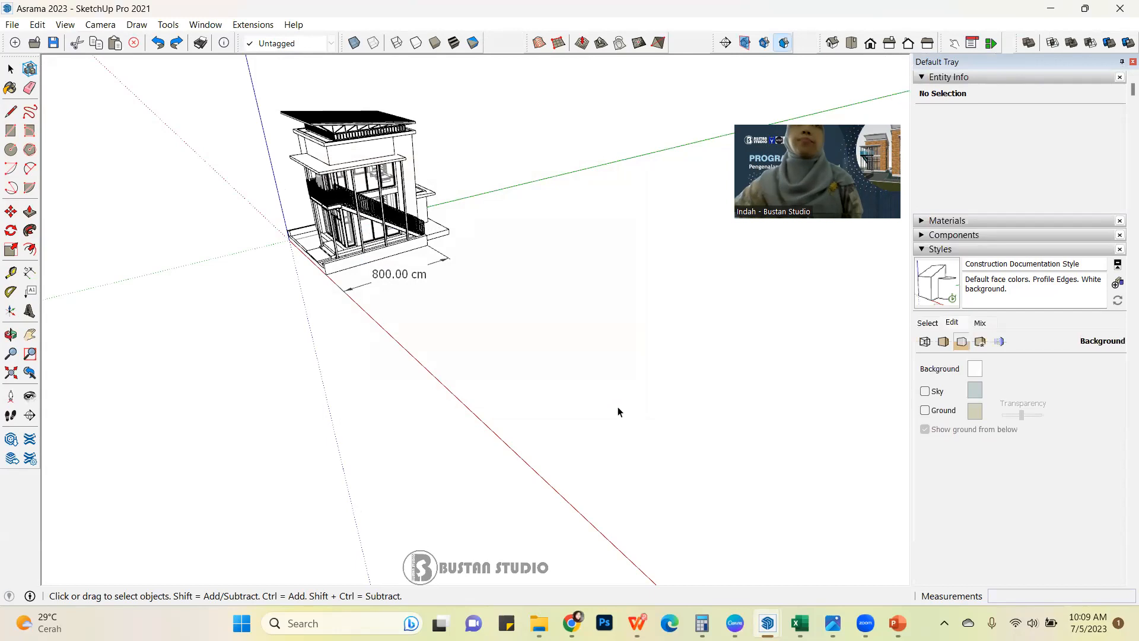
# Close the gaps in the toolbar row by moving the Sandbox, Section, Views, Dynamic Components and Solid Tools toolbars together.
pyautogui.moveTo(524, 45); pyautogui.dragTo(483, 45)
pyautogui.moveTo(720, 47); pyautogui.dragTo(620, 37)
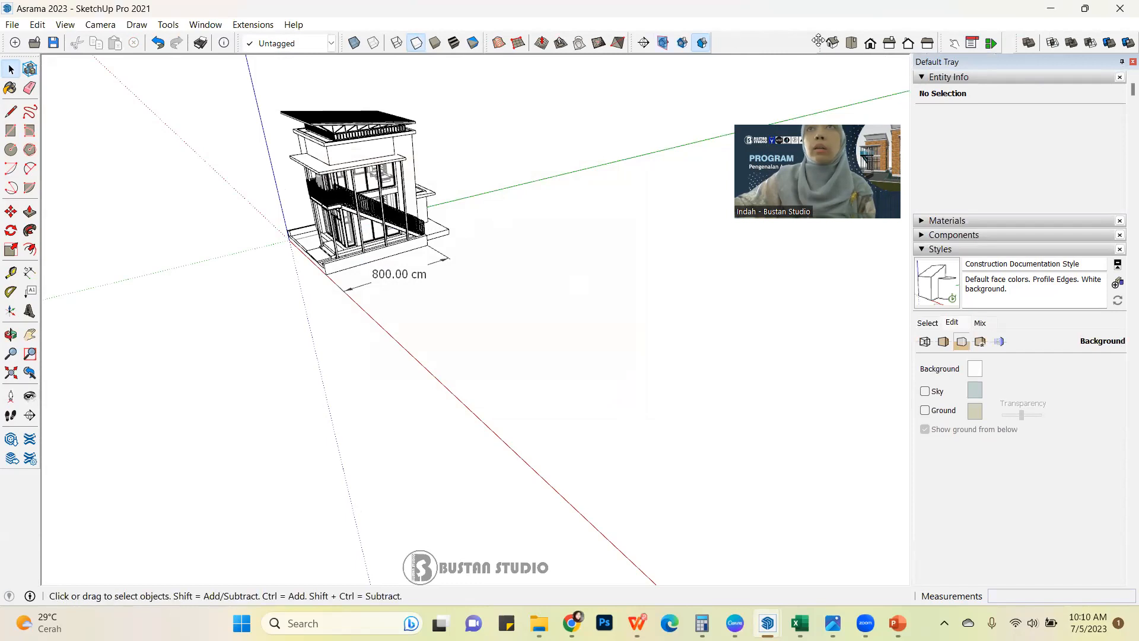
pyautogui.moveTo(818, 40); pyautogui.dragTo(714, 41)
pyautogui.moveTo(938, 40); pyautogui.dragTo(813, 40)
pyautogui.moveTo(1016, 43); pyautogui.dragTo(892, 45)
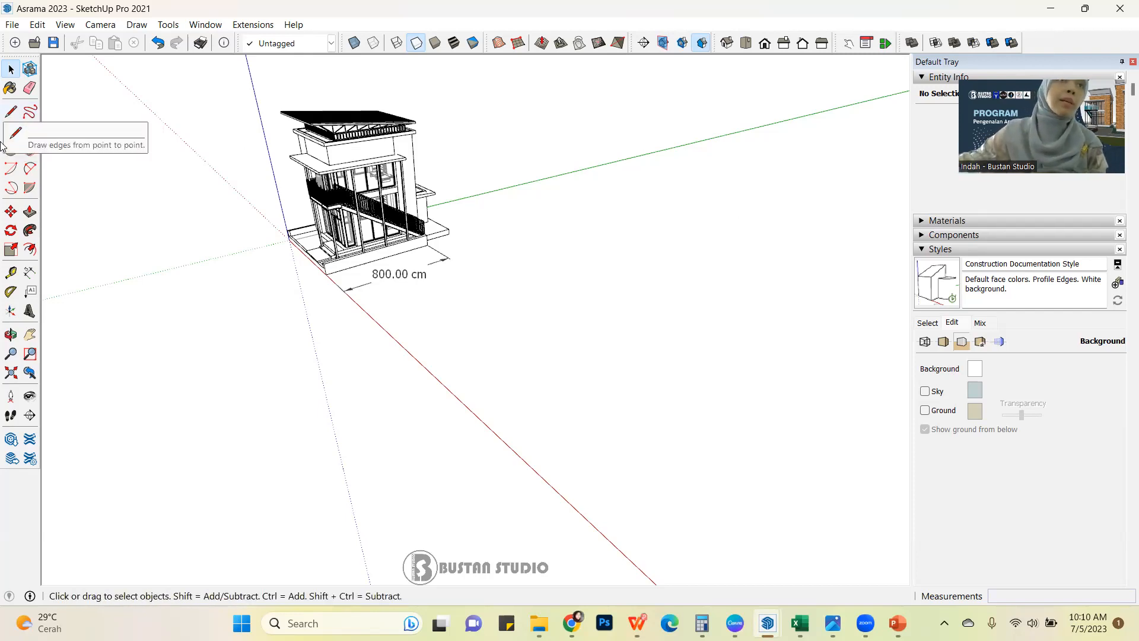
pyautogui.click(10, 111)
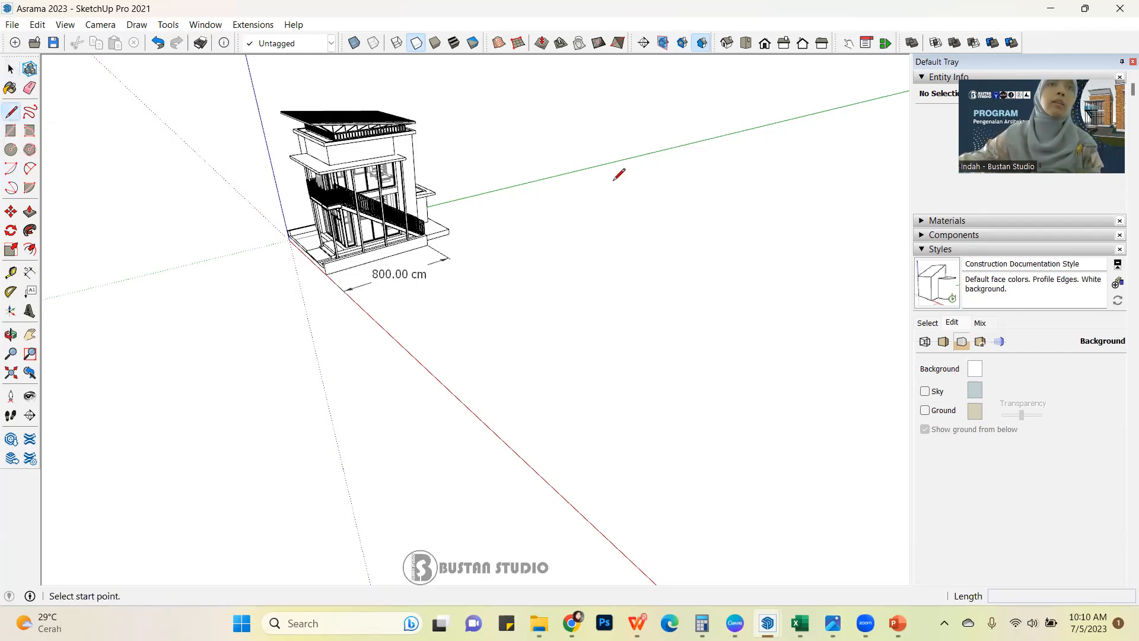
pyautogui.click(556, 237)
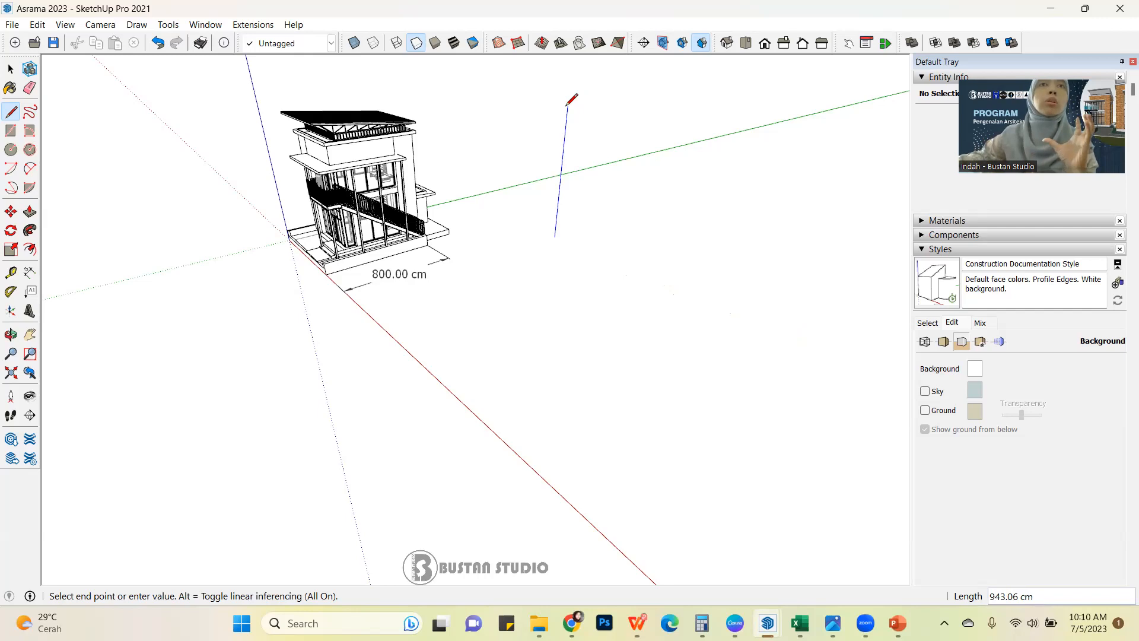
pyautogui.press('space')
pyautogui.scroll(-2, 558, 323)
pyautogui.moveTo(592, 306); pyautogui.dragTo(475, 362, button='middle')
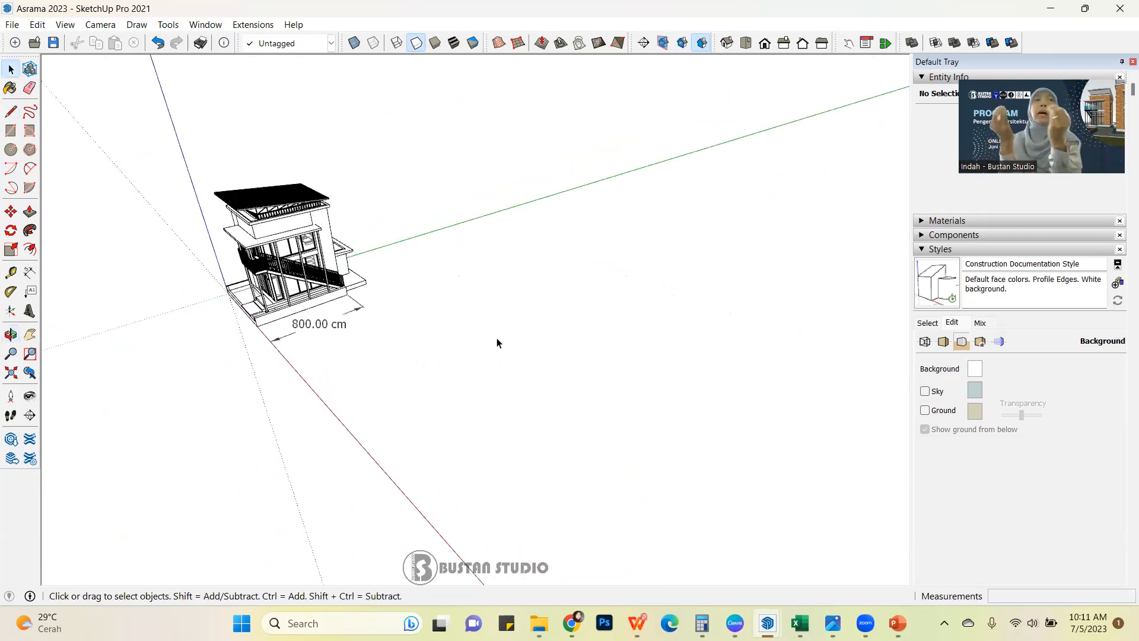
# Draw an upright closed four-sided shape with the Line tool in the empty area beside the building.
pyautogui.click(11, 111)
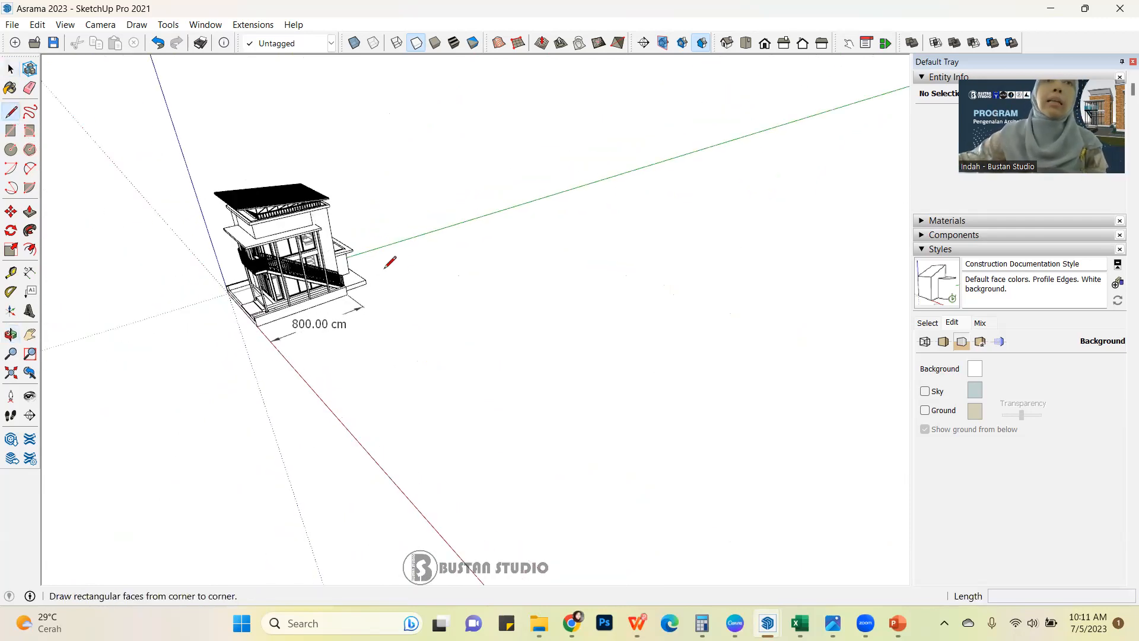
pyautogui.click(521, 307)
pyautogui.click(525, 223)
pyautogui.click(643, 265)
pyautogui.click(639, 371)
pyautogui.click(520, 308)
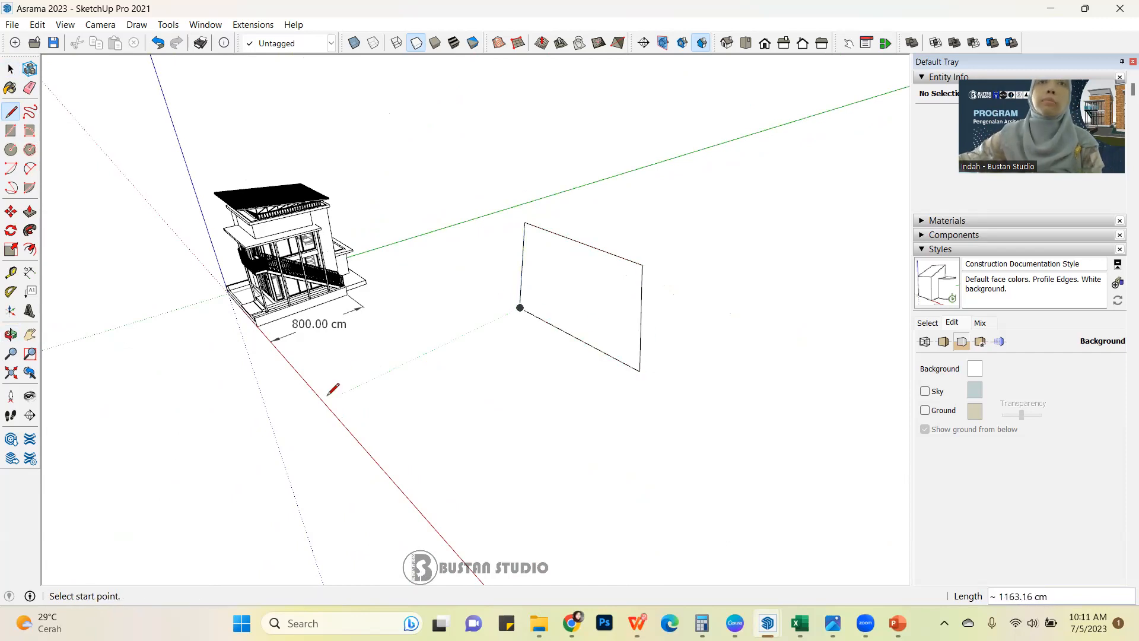
pyautogui.click(11, 68)
pyautogui.scroll(2, 745, 312)
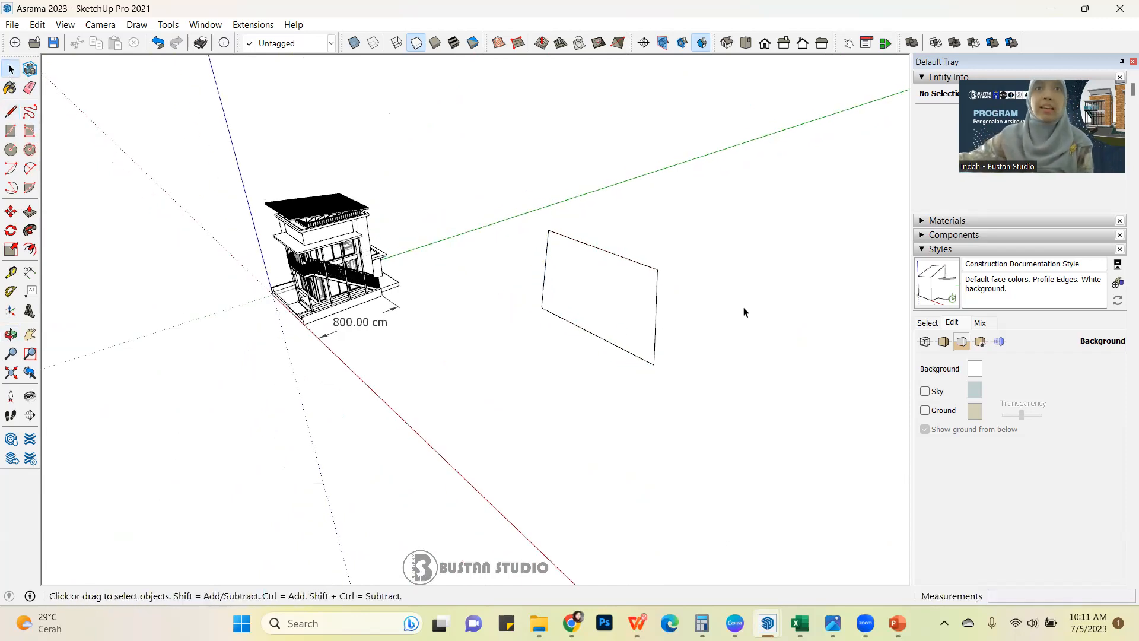
# Draw a second closed four-sided shape with the Line tool, beyond the first one on the side away from the building.
pyautogui.scroll(1, 601, 331)
pyautogui.moveTo(751, 374)
pyautogui.mouseDown(button='middle')
pyautogui.moveTo(633, 315)
pyautogui.moveTo(453, 257)
pyautogui.moveTo(712, 234)
pyautogui.moveTo(855, 473)
pyautogui.moveTo(582, 394)
pyautogui.moveTo(651, 247)
pyautogui.moveTo(331, 196)
pyautogui.mouseUp(button='middle')
pyautogui.press('l')
pyautogui.scroll(-2, 387, 378)
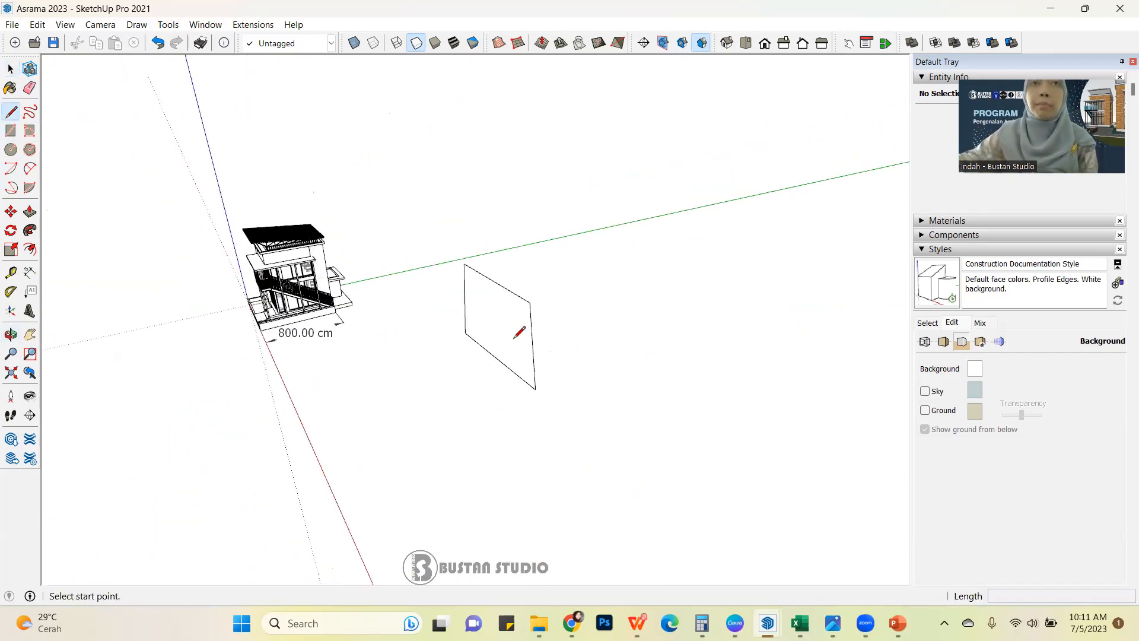
pyautogui.scroll(2, 623, 328)
pyautogui.click(618, 335)
pyautogui.click(633, 241)
pyautogui.click(758, 281)
pyautogui.click(731, 368)
pyautogui.click(617, 335)
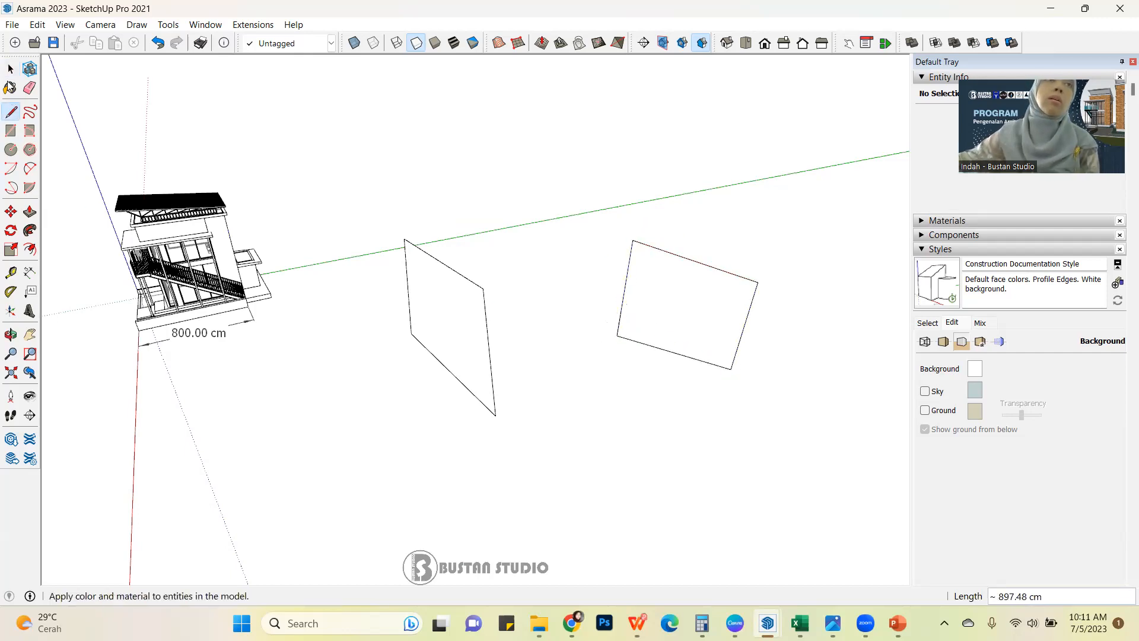
pyautogui.click(10, 69)
# Draw a third closed four-sided shape with the Line tool, lying flat behind the two existing shapes.
pyautogui.moveTo(676, 333)
pyautogui.mouseDown(button='middle')
pyautogui.moveTo(481, 150)
pyautogui.moveTo(411, 148)
pyautogui.moveTo(661, 438)
pyautogui.moveTo(356, 267)
pyautogui.mouseUp(button='middle')
pyautogui.click(11, 112)
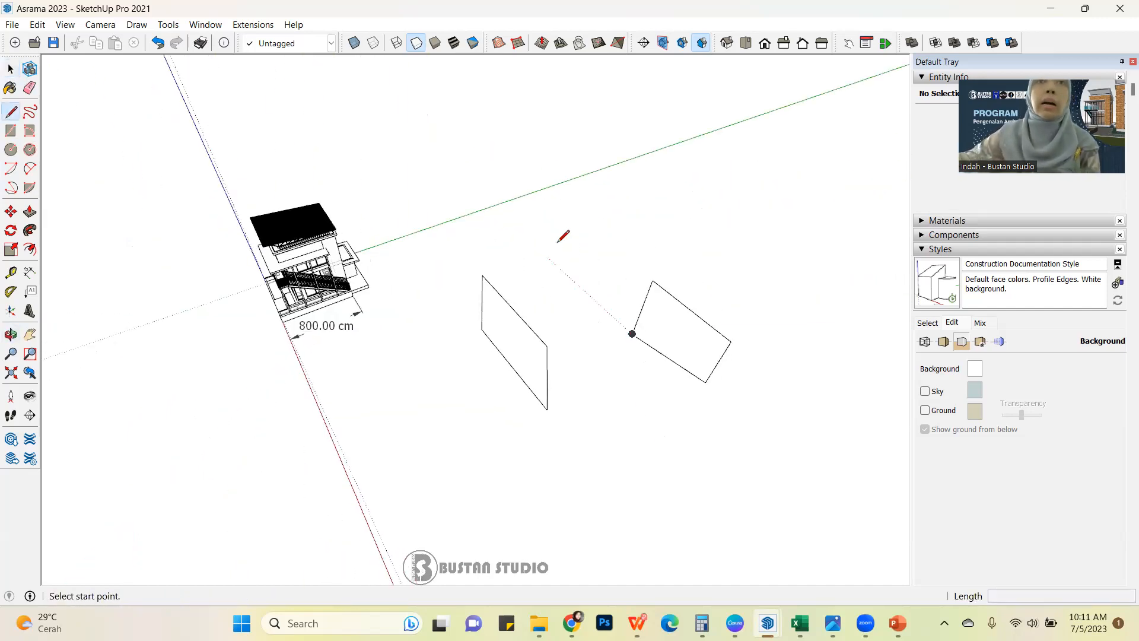
pyautogui.click(558, 232)
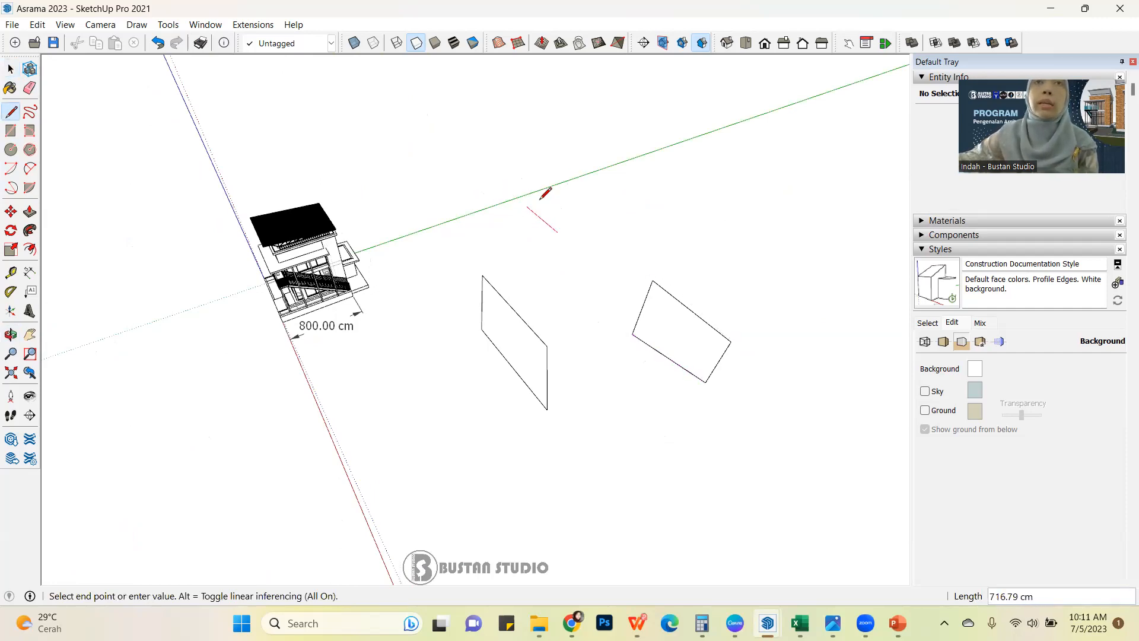
pyautogui.click(640, 200)
pyautogui.click(702, 241)
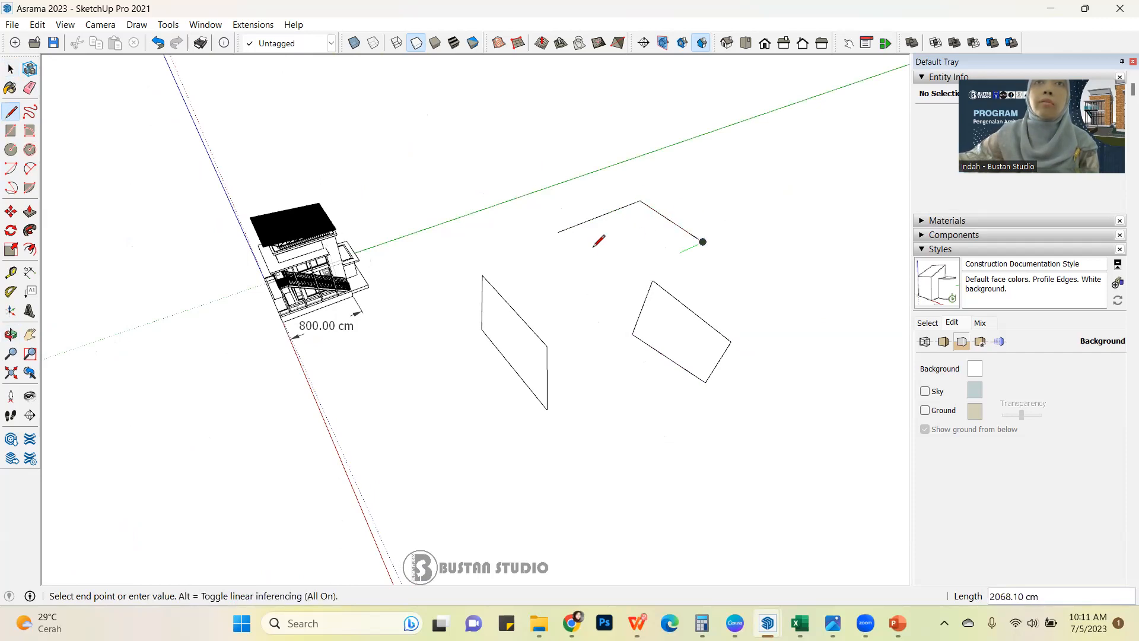
pyautogui.click(589, 294)
pyautogui.click(558, 232)
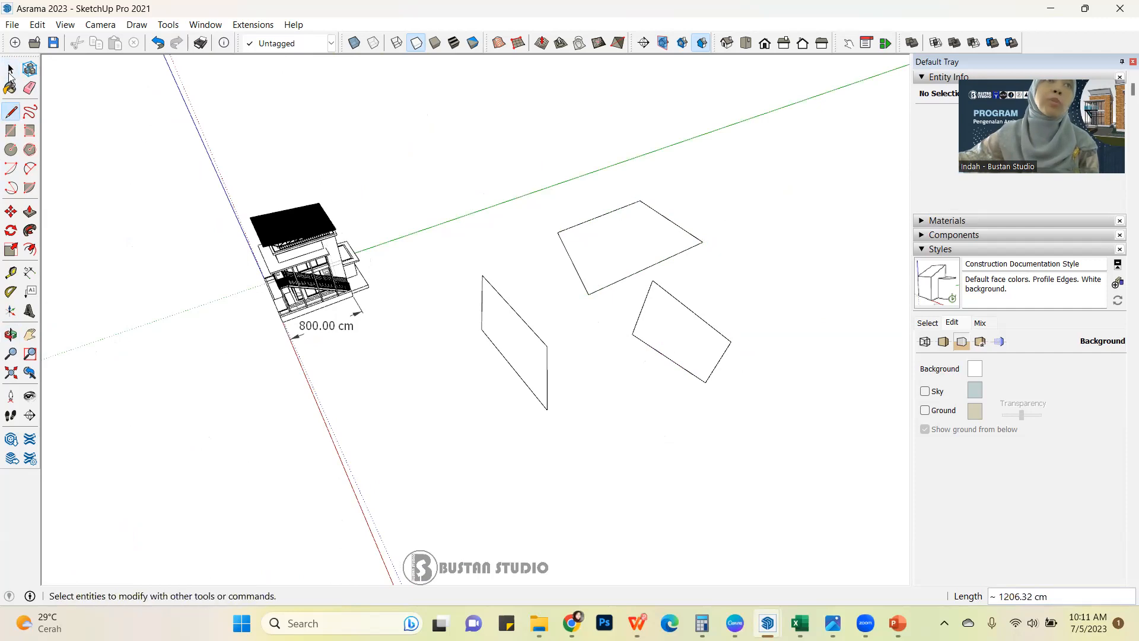
pyautogui.click(11, 69)
pyautogui.moveTo(756, 340); pyautogui.dragTo(552, 374, button='middle')
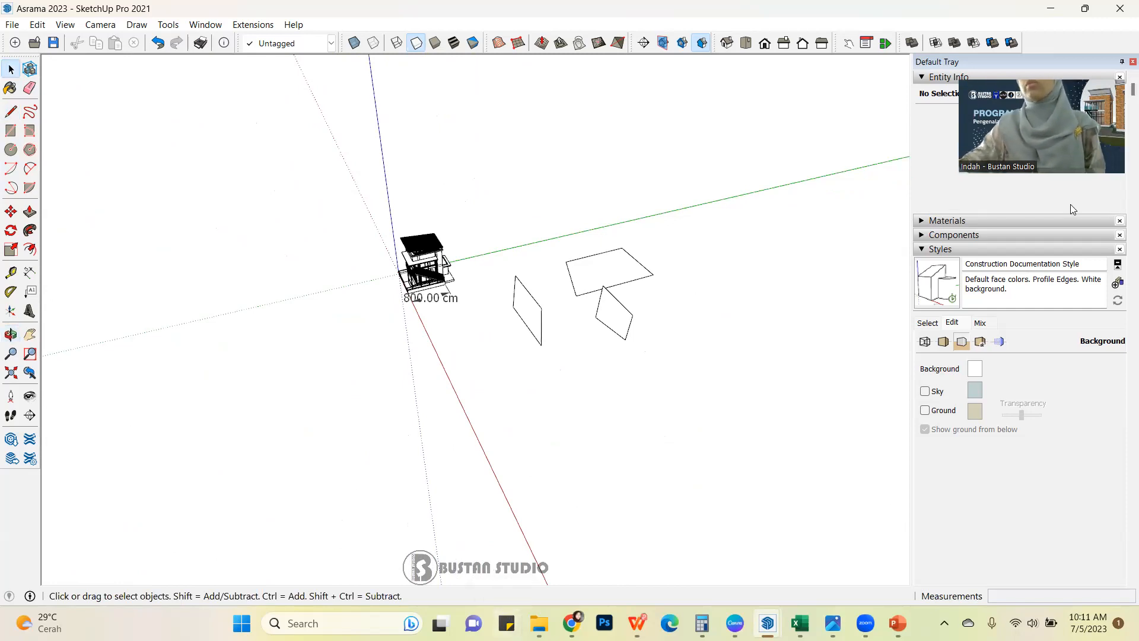
pyautogui.scroll(-3, 614, 252)
pyautogui.scroll(3, 643, 261)
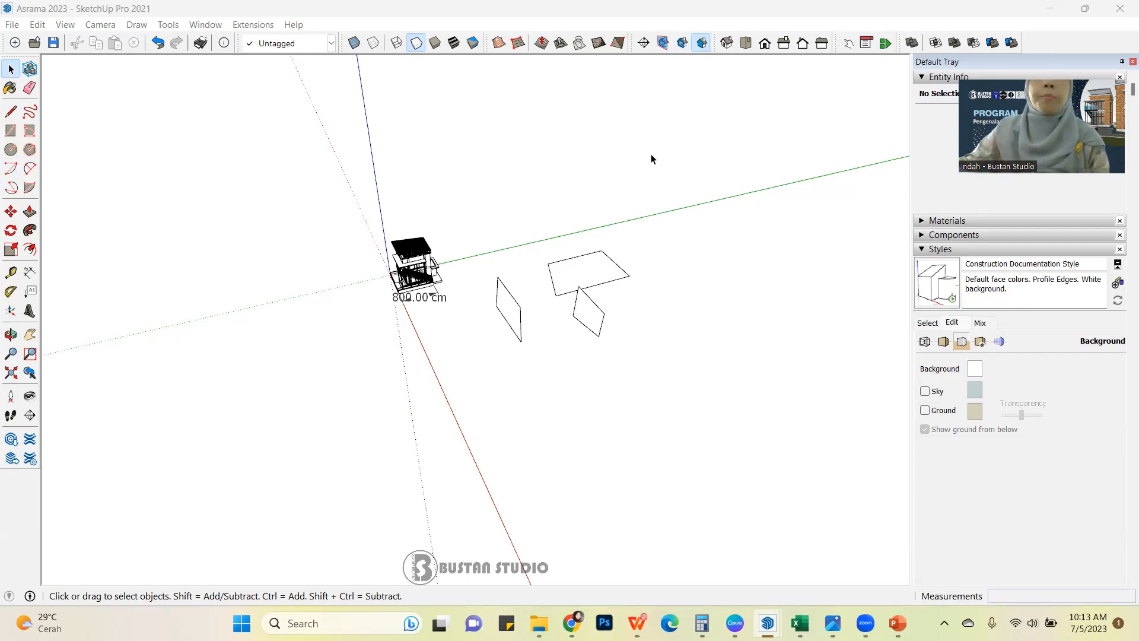
pyautogui.moveTo(750, 127); pyautogui.dragTo(638, 286, button='middle')
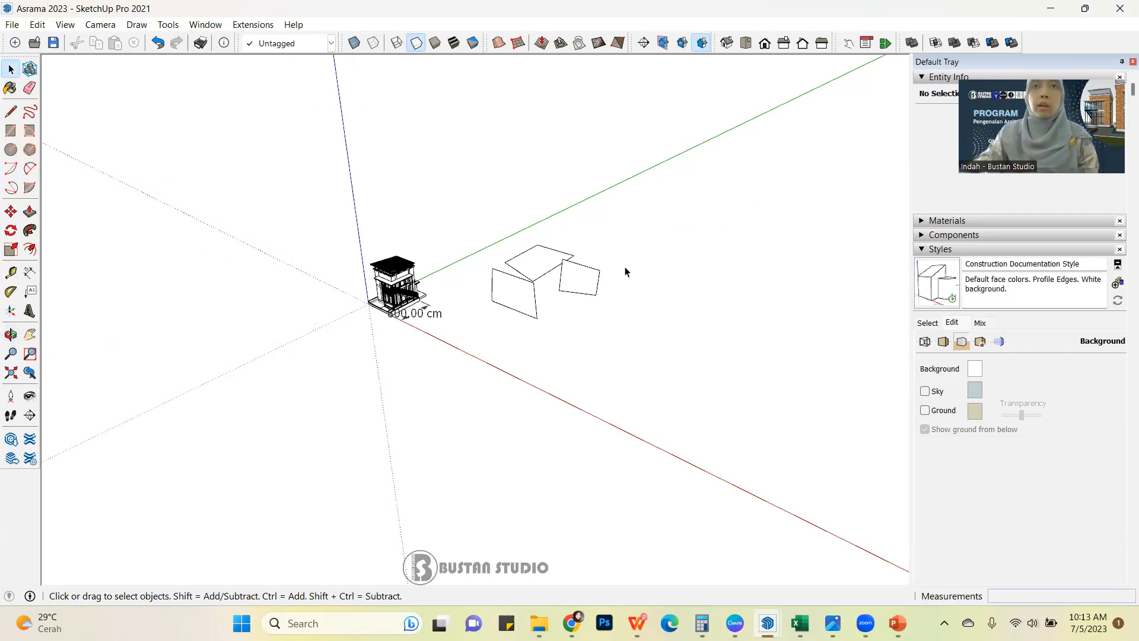
pyautogui.moveTo(636, 273)
pyautogui.mouseDown(button='middle')
pyautogui.moveTo(333, 265)
pyautogui.moveTo(708, 221)
pyautogui.moveTo(608, 247)
pyautogui.moveTo(643, 229)
pyautogui.moveTo(669, 249)
pyautogui.moveTo(631, 289)
pyautogui.mouseUp(button='middle')
pyautogui.scroll(5, 624, 280)
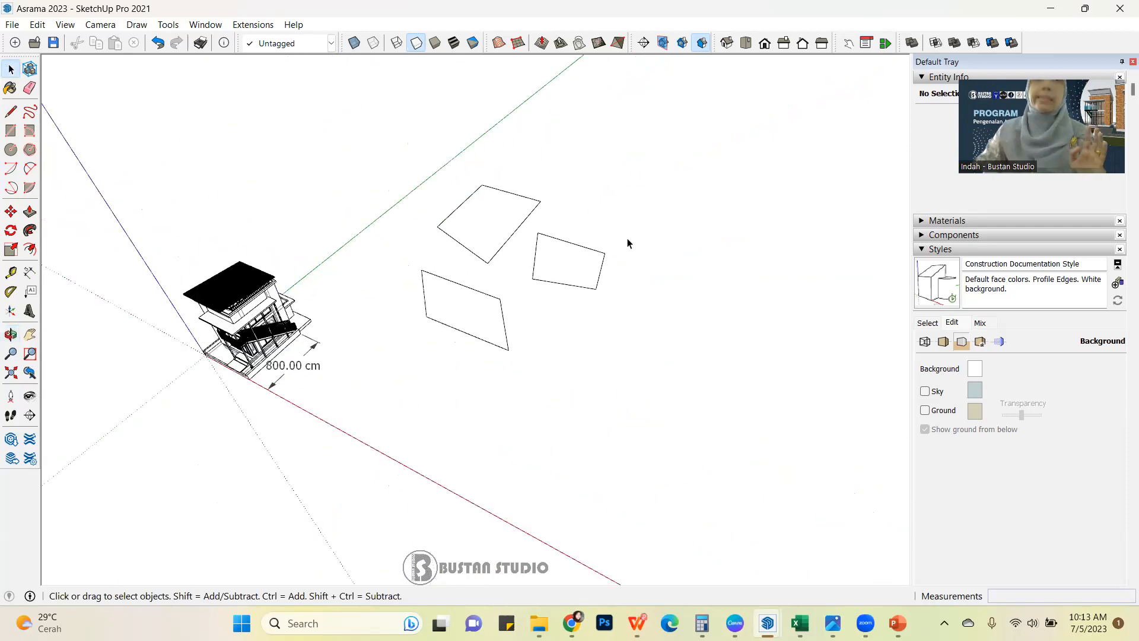
# Examine the three four-sided shapes from several angles and distances to compare how each one stands relative to the axes.
pyautogui.moveTo(663, 204)
pyautogui.mouseDown(button='middle')
pyautogui.moveTo(603, 231)
pyautogui.moveTo(641, 235)
pyautogui.moveTo(641, 210)
pyautogui.mouseUp(button='middle')
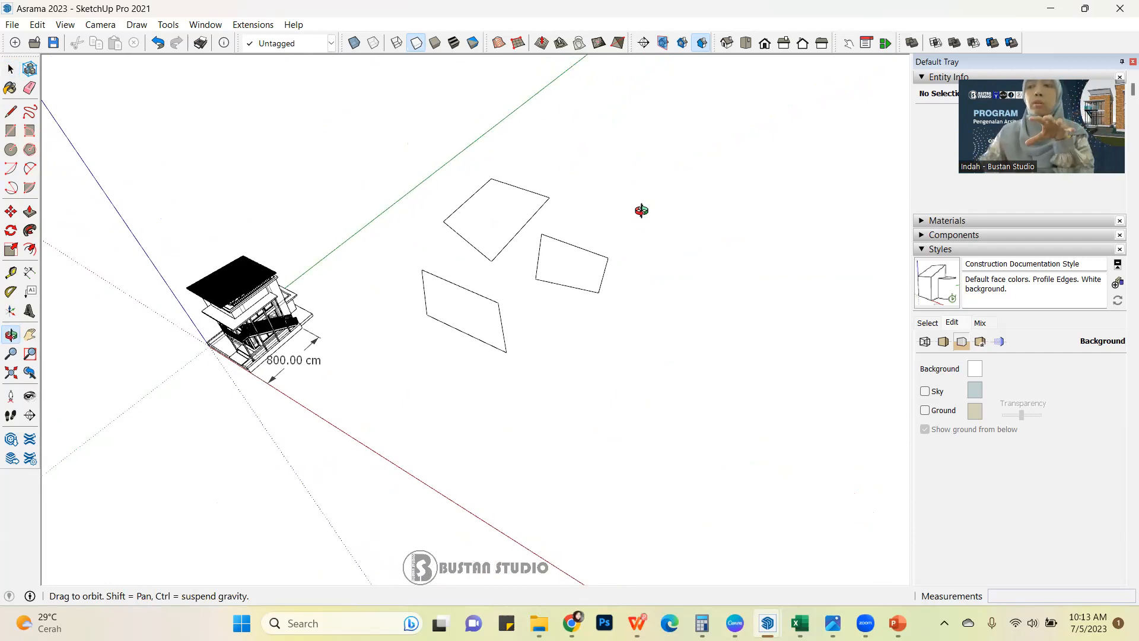
pyautogui.moveTo(642, 210); pyautogui.dragTo(667, 244, button='middle')
pyautogui.scroll(2, 511, 260)
pyautogui.scroll(-1, 510, 262)
pyautogui.scroll(-2, 585, 262)
pyautogui.scroll(-2, 540, 260)
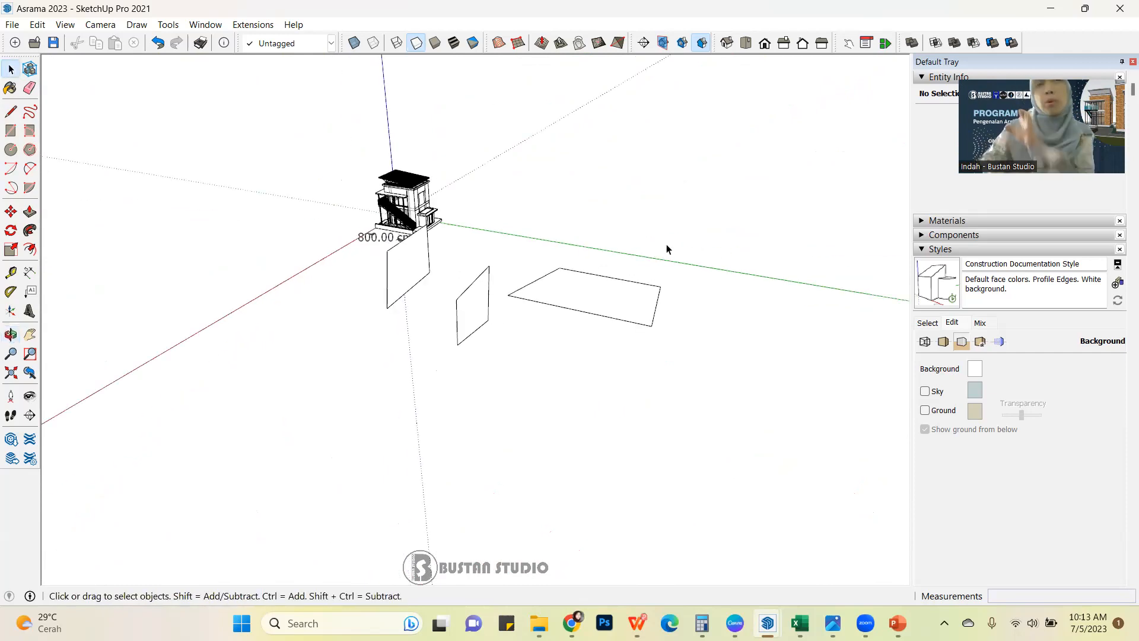
pyautogui.scroll(2, 677, 247)
pyautogui.scroll(-2, 683, 246)
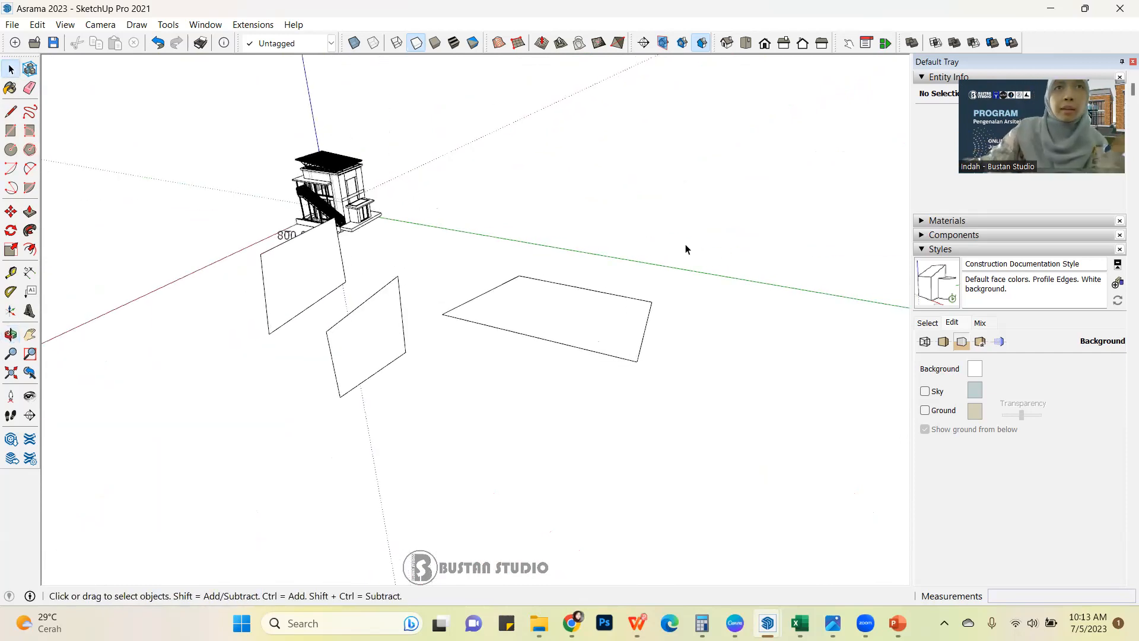
pyautogui.scroll(3, 750, 270)
pyautogui.scroll(-2, 505, 261)
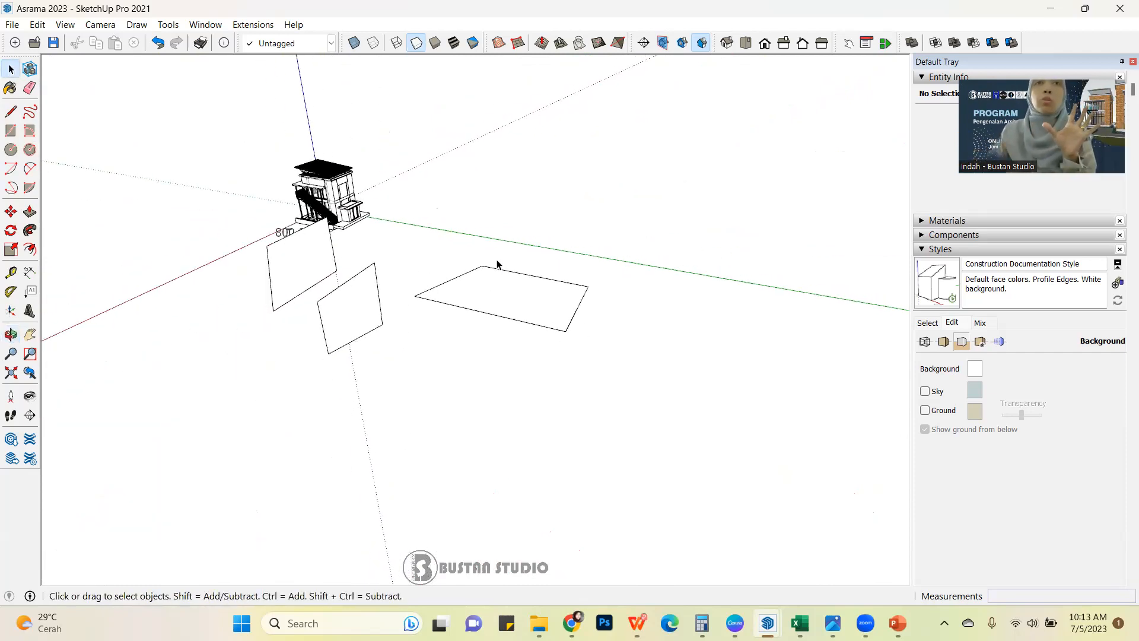
pyautogui.scroll(-2, 629, 305)
pyautogui.scroll(2, 588, 301)
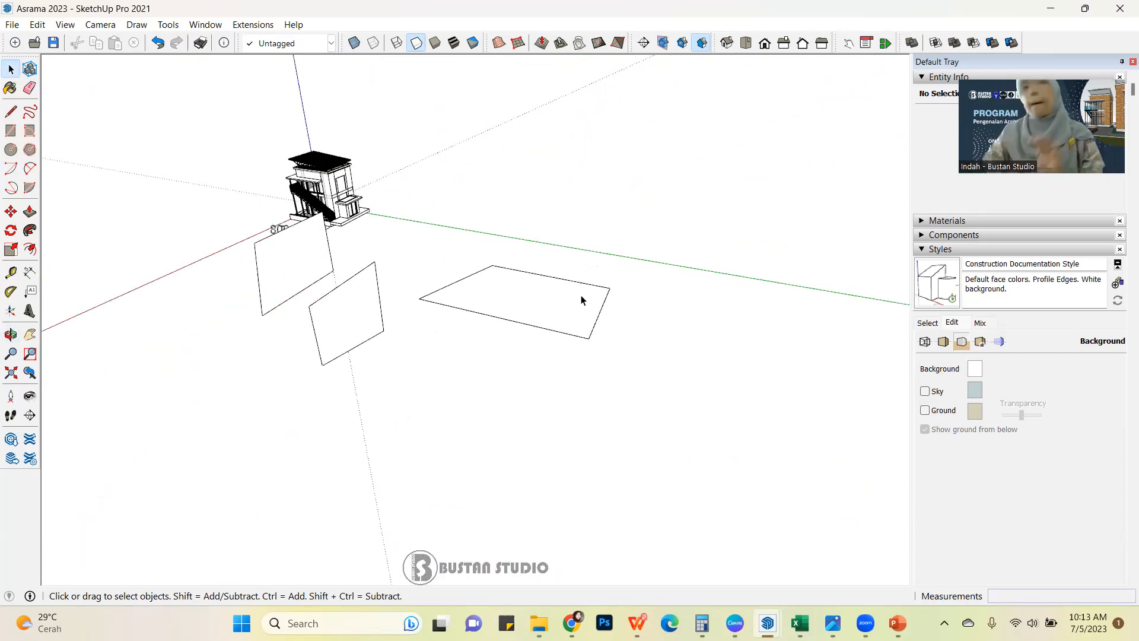
pyautogui.scroll(-3, 582, 300)
pyautogui.scroll(1, 580, 299)
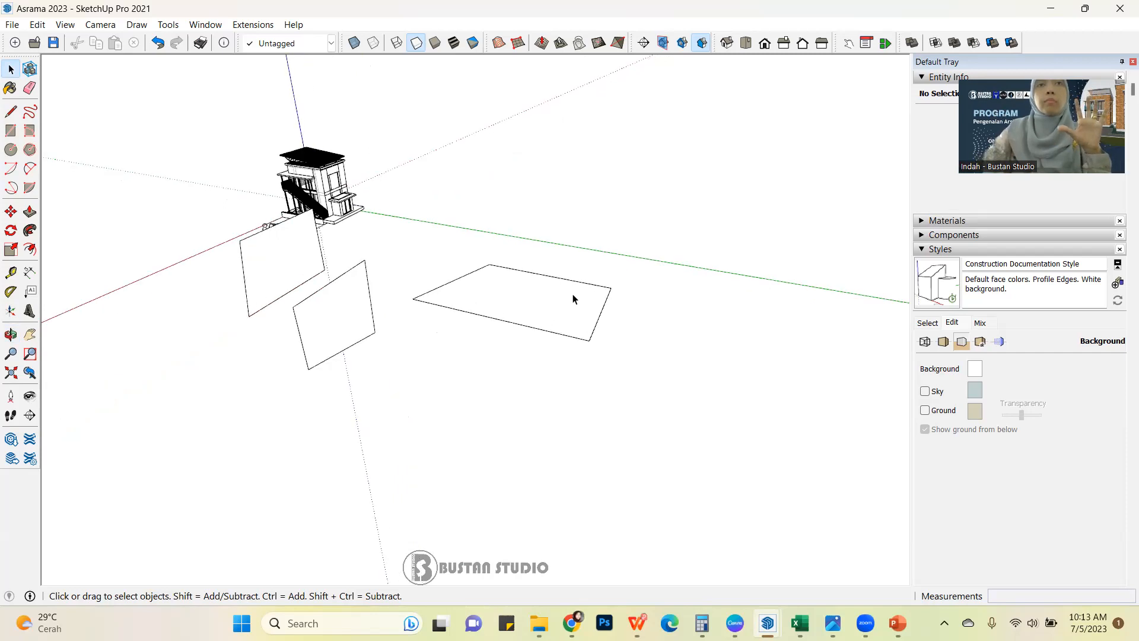
pyautogui.scroll(1, 587, 291)
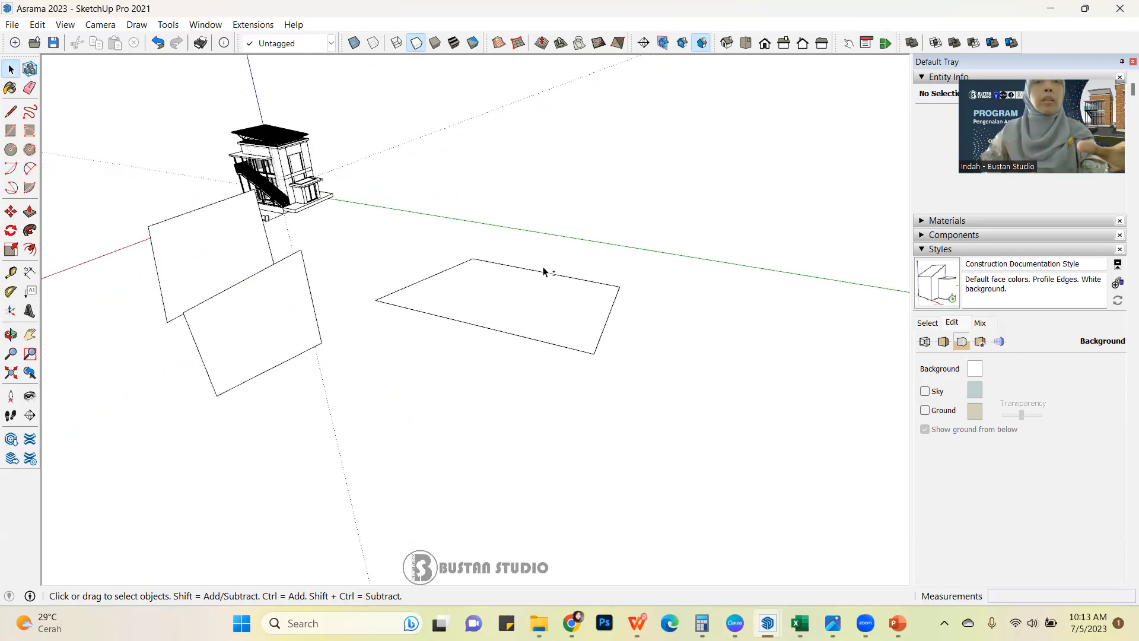
pyautogui.moveTo(661, 252)
pyautogui.mouseDown(button='middle')
pyautogui.moveTo(493, 262)
pyautogui.moveTo(542, 280)
pyautogui.moveTo(666, 273)
pyautogui.mouseUp(button='middle')
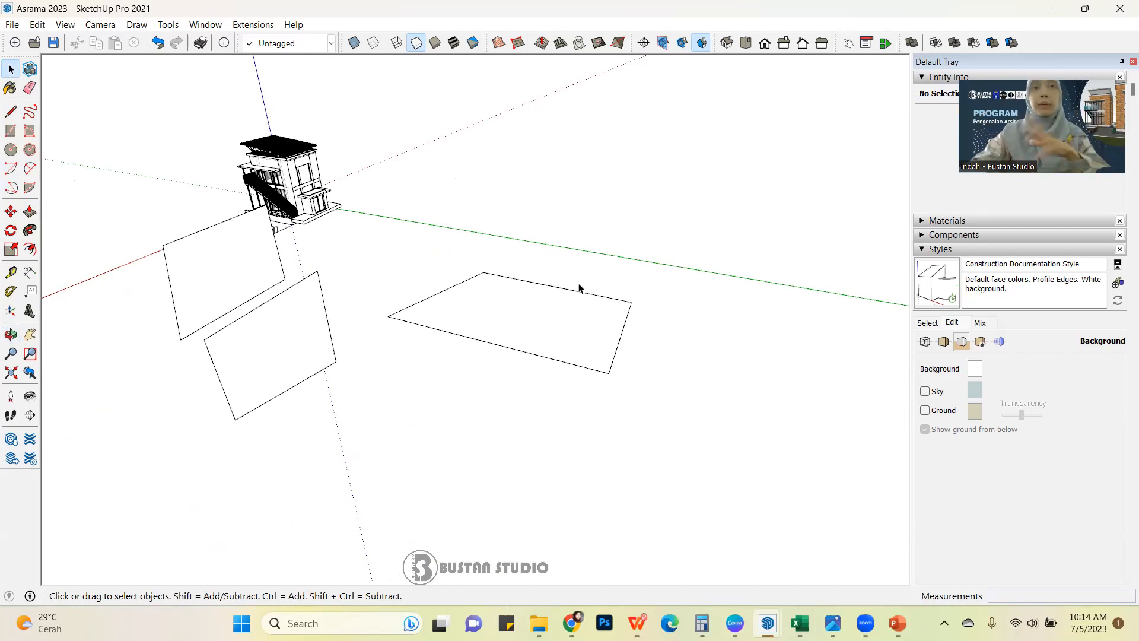
pyautogui.moveTo(478, 301); pyautogui.dragTo(429, 271, button='middle')
pyautogui.moveTo(339, 300); pyautogui.dragTo(475, 285, button='middle')
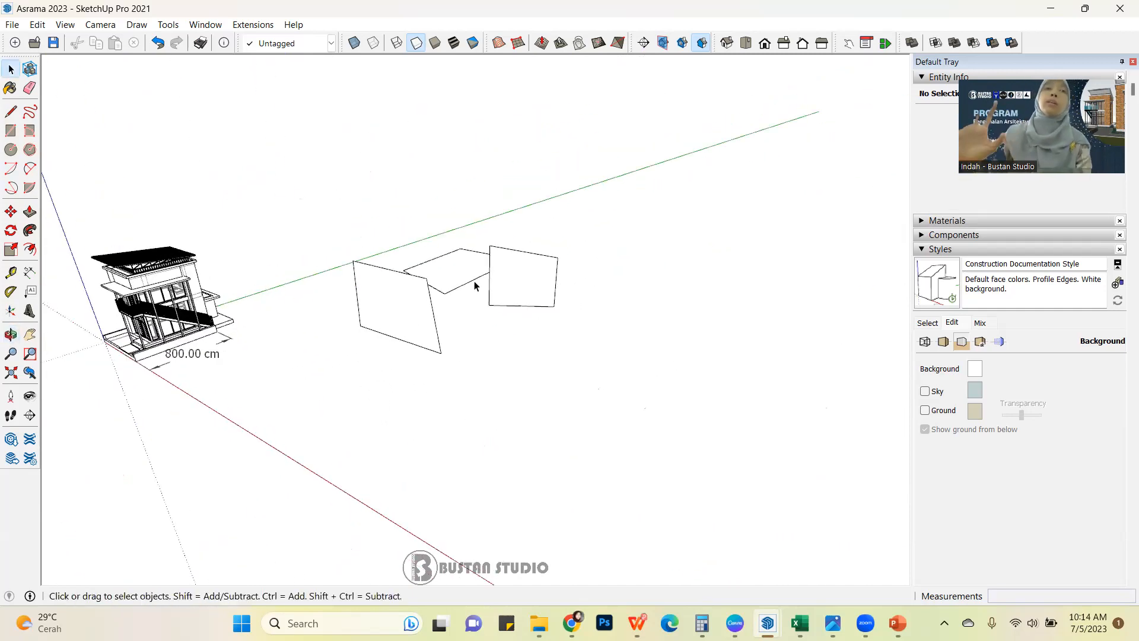
# Delete all three four-sided shapes beside the building, keeping the building itself.
pyautogui.scroll(-3, 479, 280)
pyautogui.moveTo(358, 210); pyautogui.dragTo(687, 415)
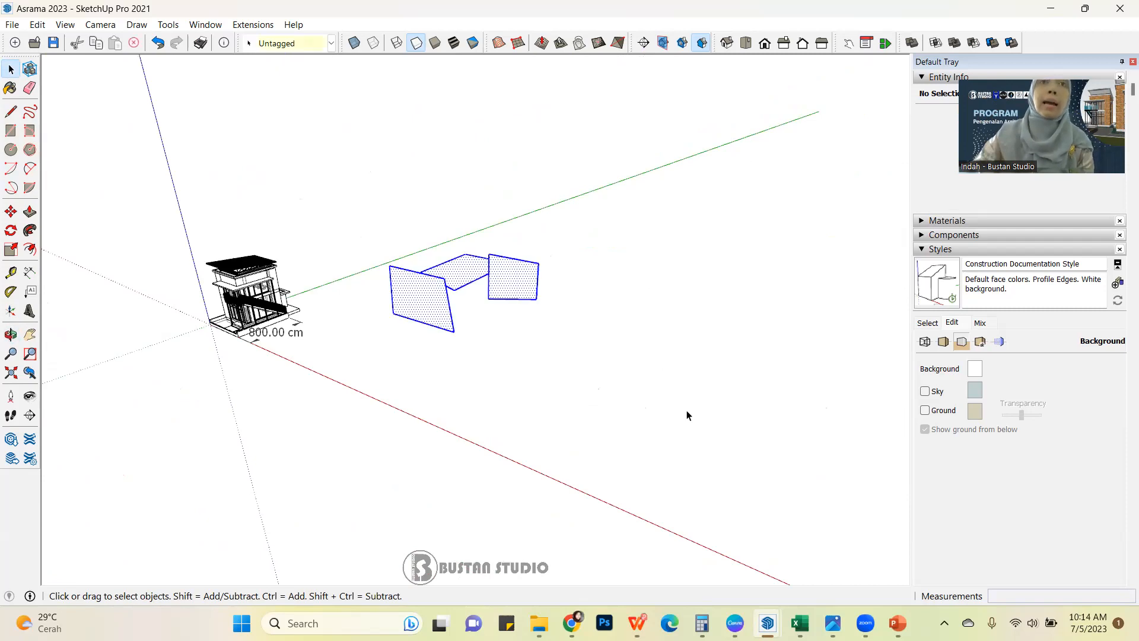
pyautogui.press('Delete')
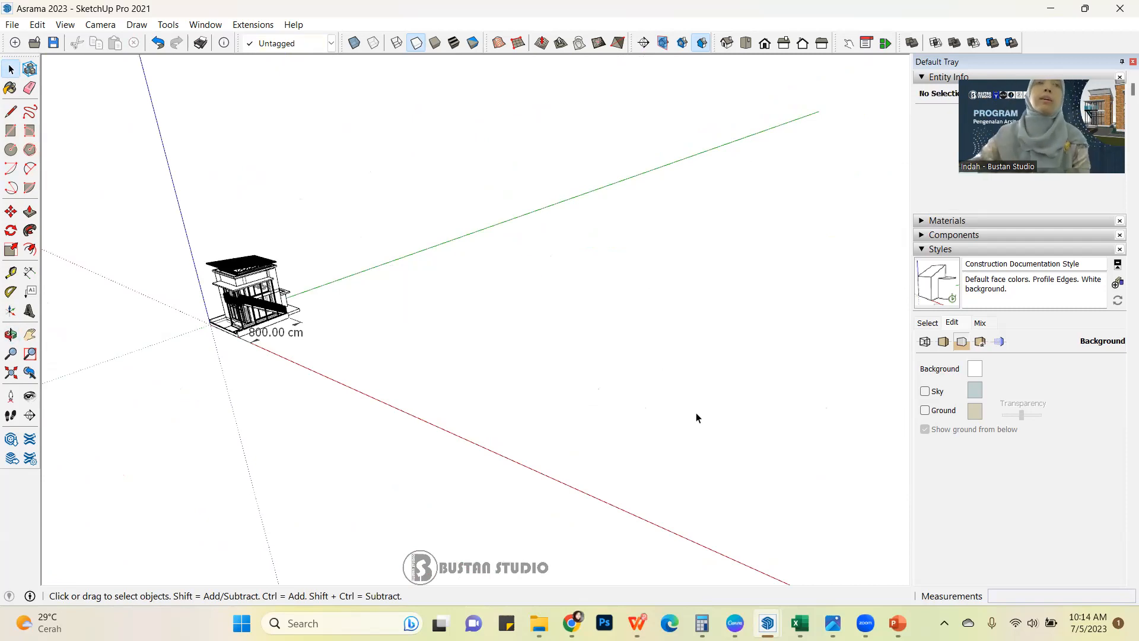
# Draw a flat rectangle of about 1092 by 913 cm with the Rectangle tool in the empty area beside the building.
pyautogui.scroll(-2, 718, 424)
pyautogui.scroll(2, 61, 228)
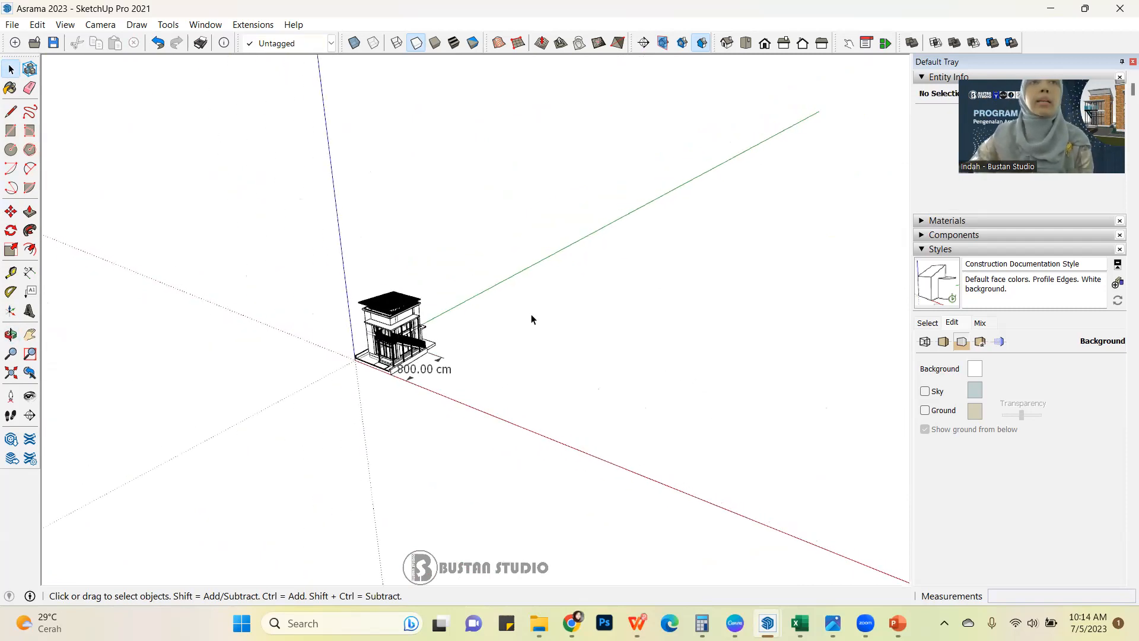
pyautogui.scroll(2, 528, 320)
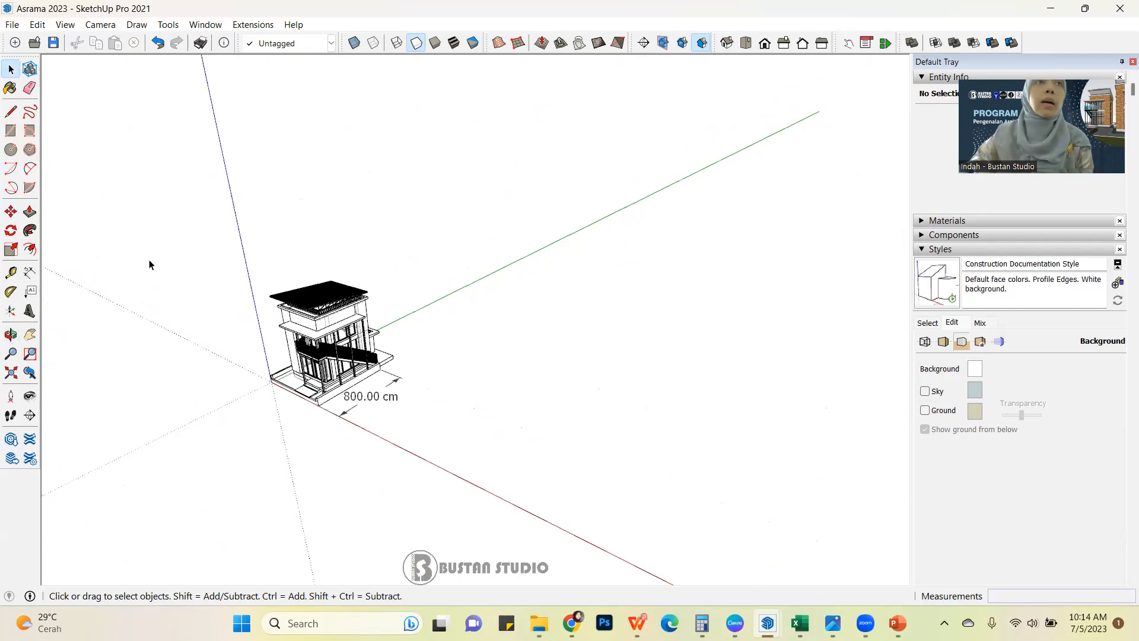
pyautogui.click(9, 131)
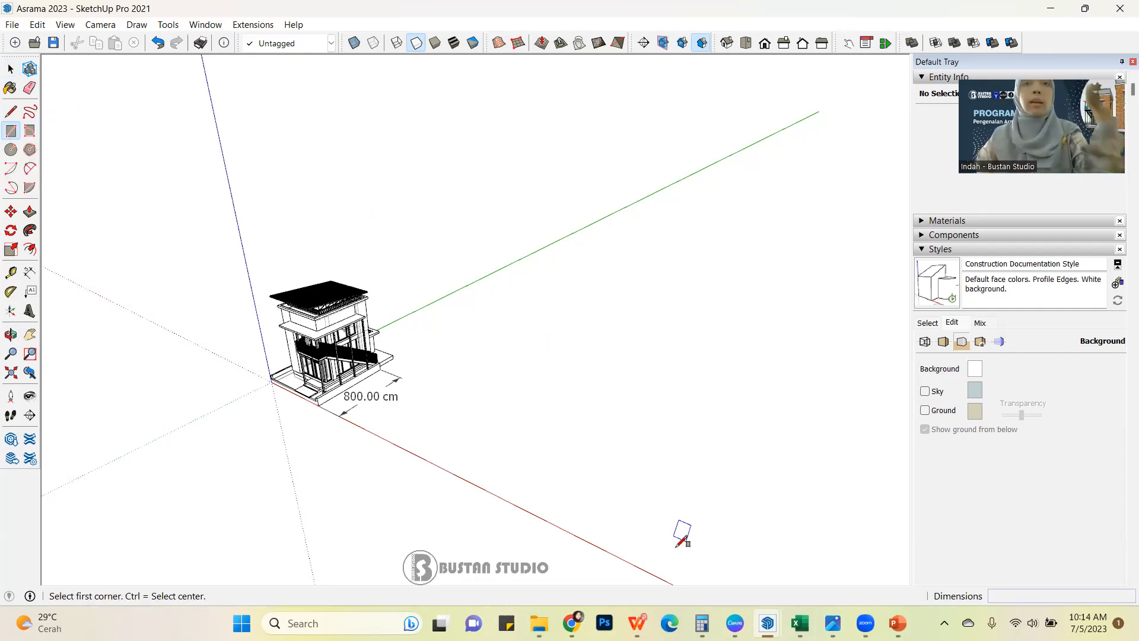
pyautogui.scroll(1, 589, 335)
pyautogui.scroll(4, 595, 333)
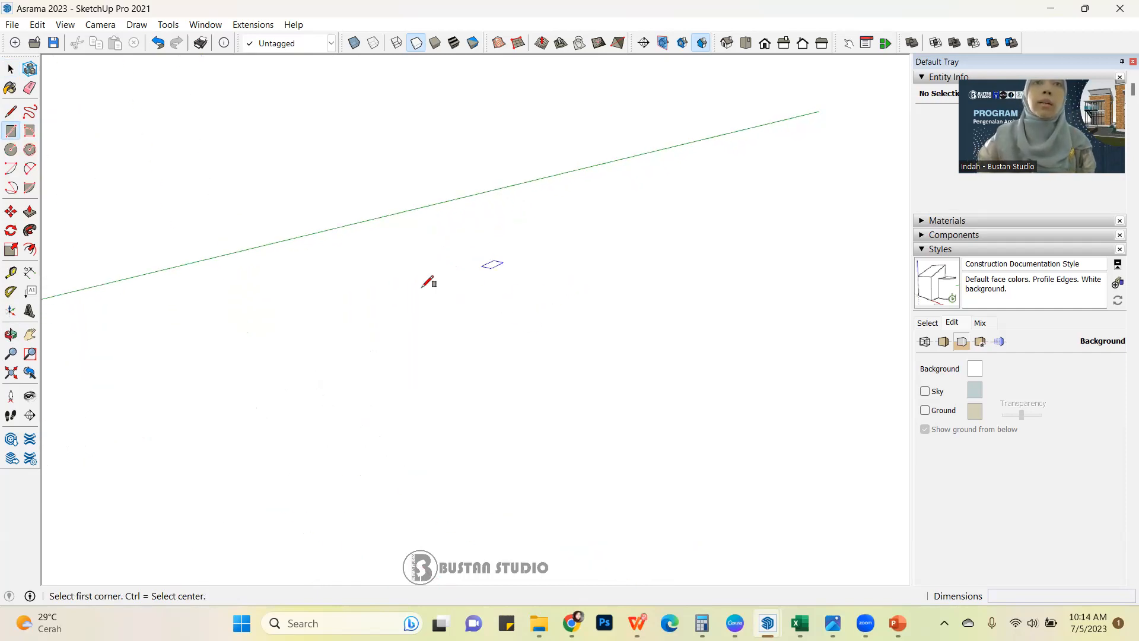
pyautogui.click(434, 309)
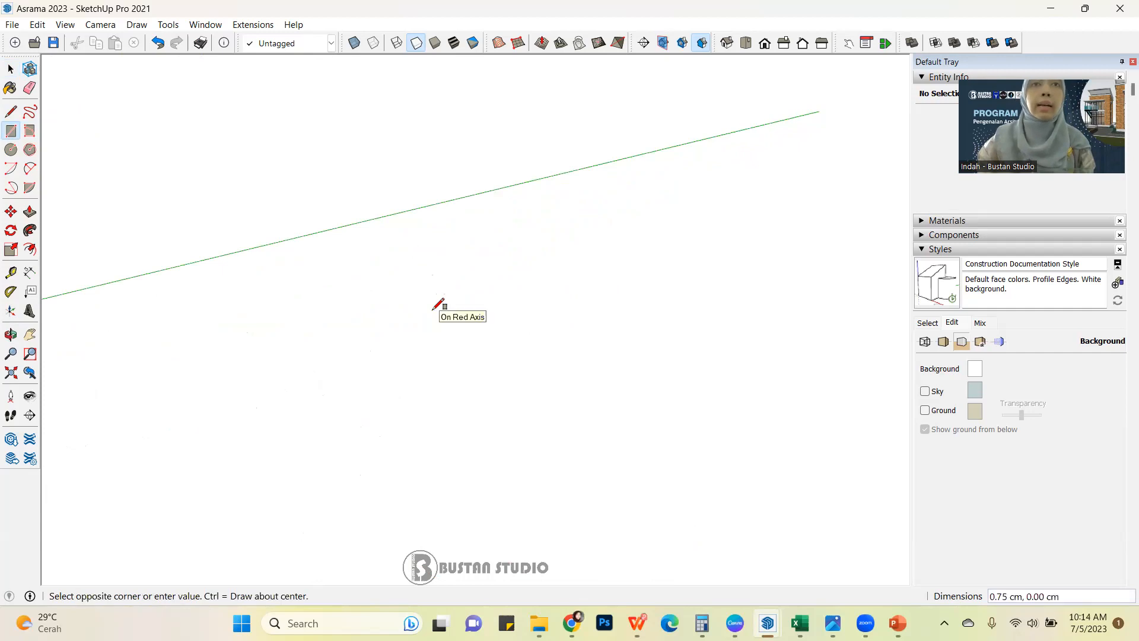
pyautogui.click(795, 291)
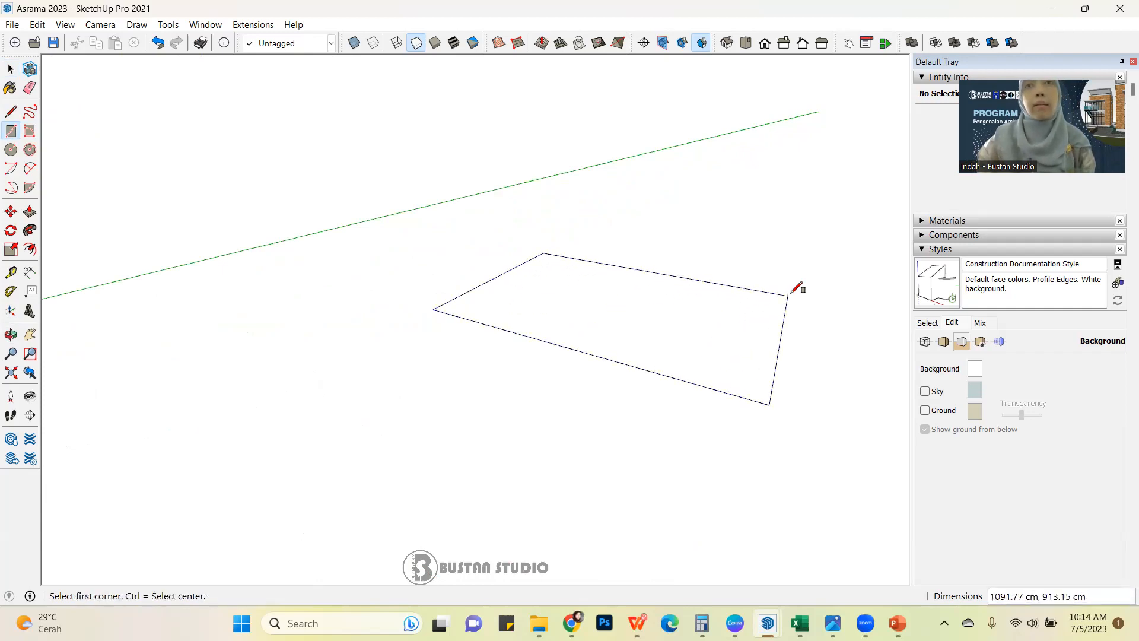
# Draw a second flat rectangle with exact dimensions of 200,200 cm, beyond the first one on the side away from the building.
pyautogui.scroll(-5, 203, 246)
pyautogui.moveTo(456, 309); pyautogui.dragTo(309, 256, button='middle')
pyautogui.scroll(-4, 310, 256)
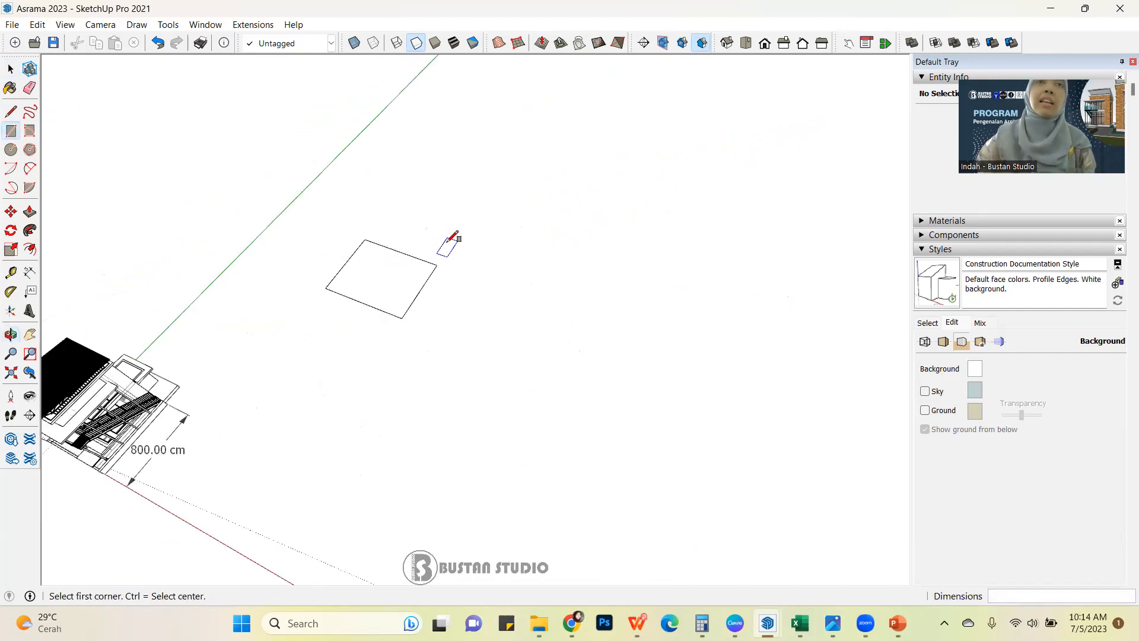
pyautogui.click(468, 222)
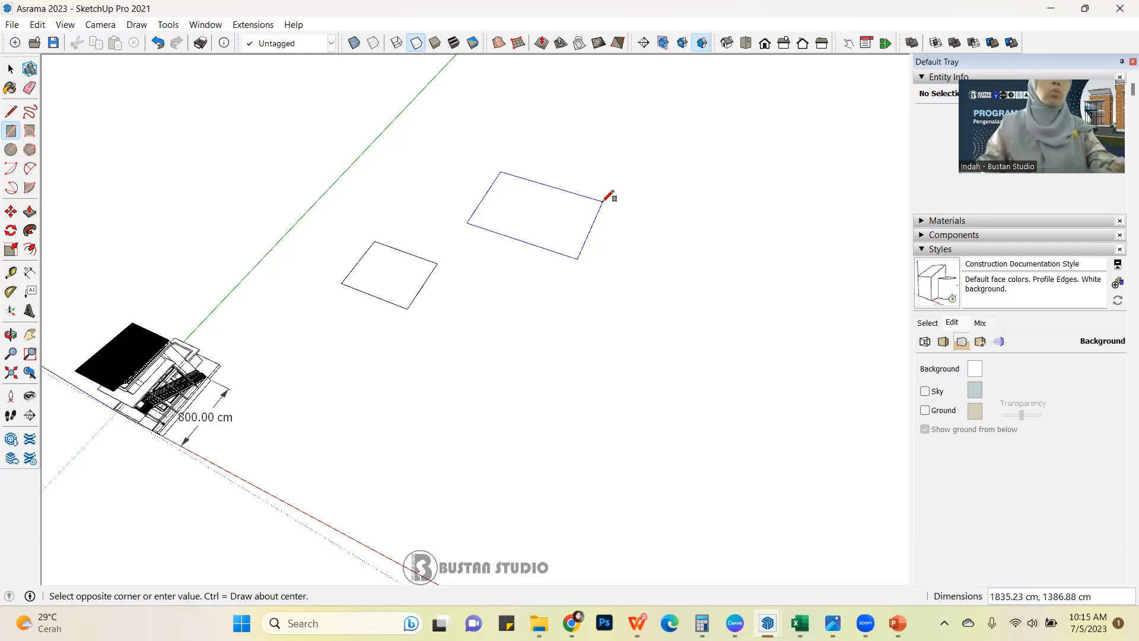
pyautogui.write('2')
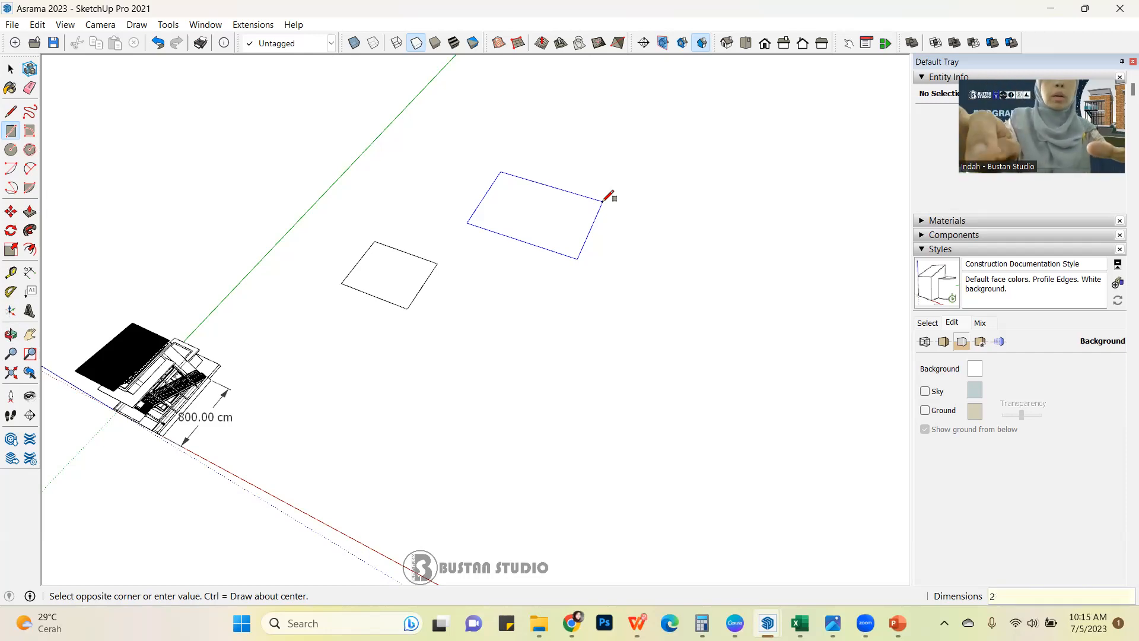
pyautogui.write('00,200')
pyautogui.press('Return')
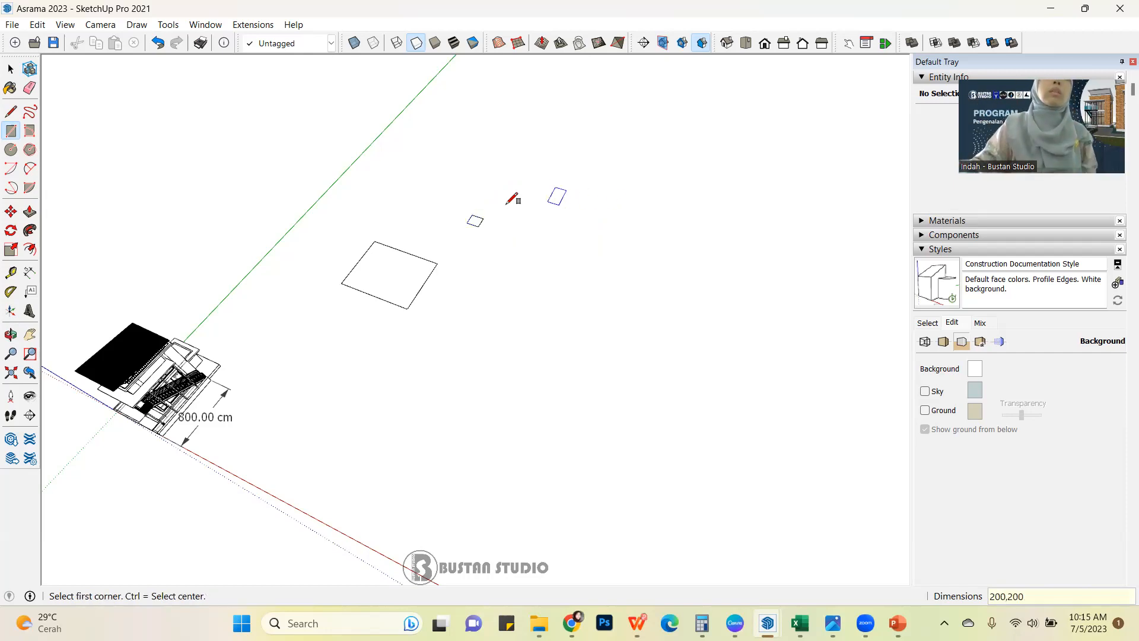
# Select the face and all edges of the 200 cm square and combine them into a group.
pyautogui.scroll(5, 469, 231)
pyautogui.scroll(3, 473, 194)
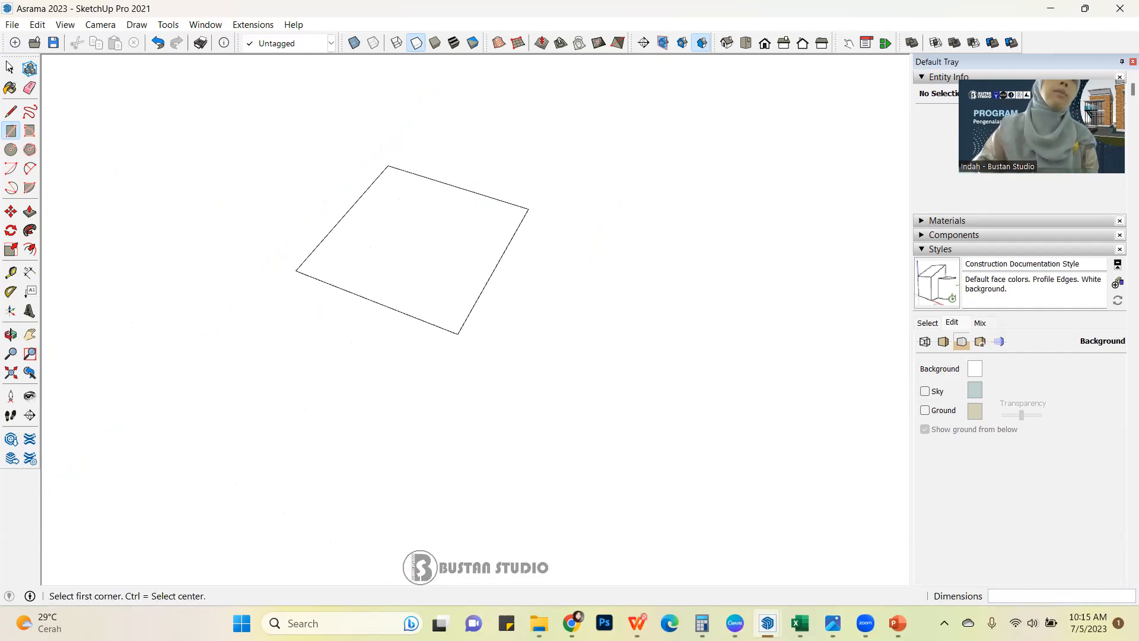
pyautogui.click(10, 68)
pyautogui.moveTo(598, 305); pyautogui.dragTo(522, 271, button='middle')
pyautogui.scroll(3, 523, 271)
pyautogui.moveTo(286, 103); pyautogui.dragTo(747, 438)
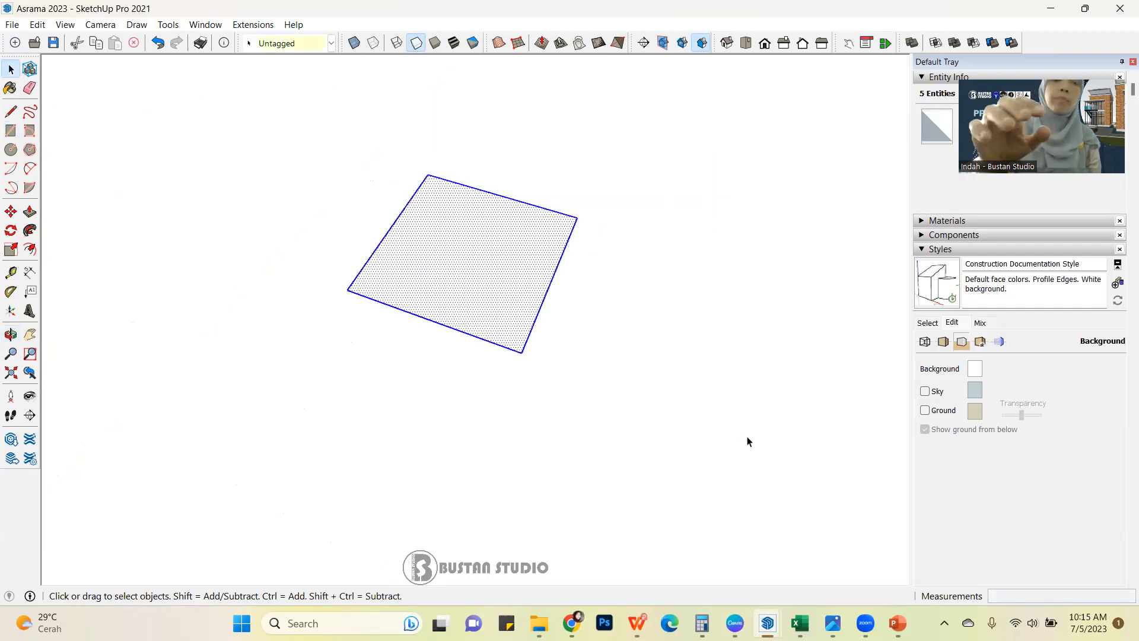
pyautogui.hotkey('ctrl', 'g')
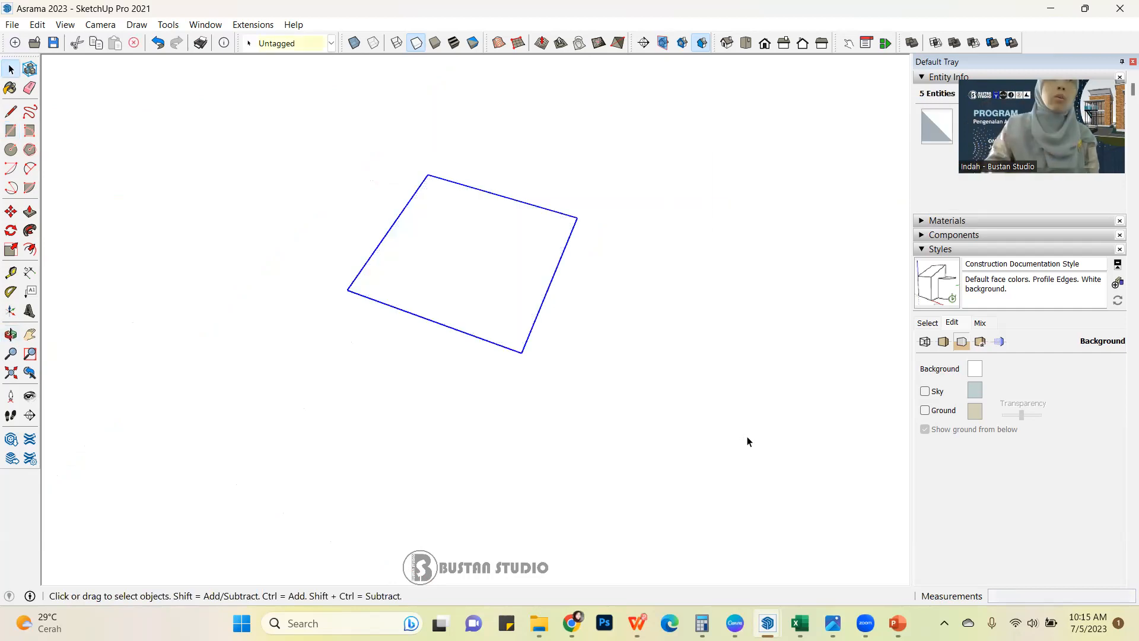
pyautogui.moveTo(604, 342); pyautogui.dragTo(411, 271, button='middle')
pyautogui.scroll(-3, 535, 308)
pyautogui.scroll(-3, 536, 310)
pyautogui.scroll(1, 455, 318)
pyautogui.moveTo(523, 322); pyautogui.dragTo(667, 247, button='middle')
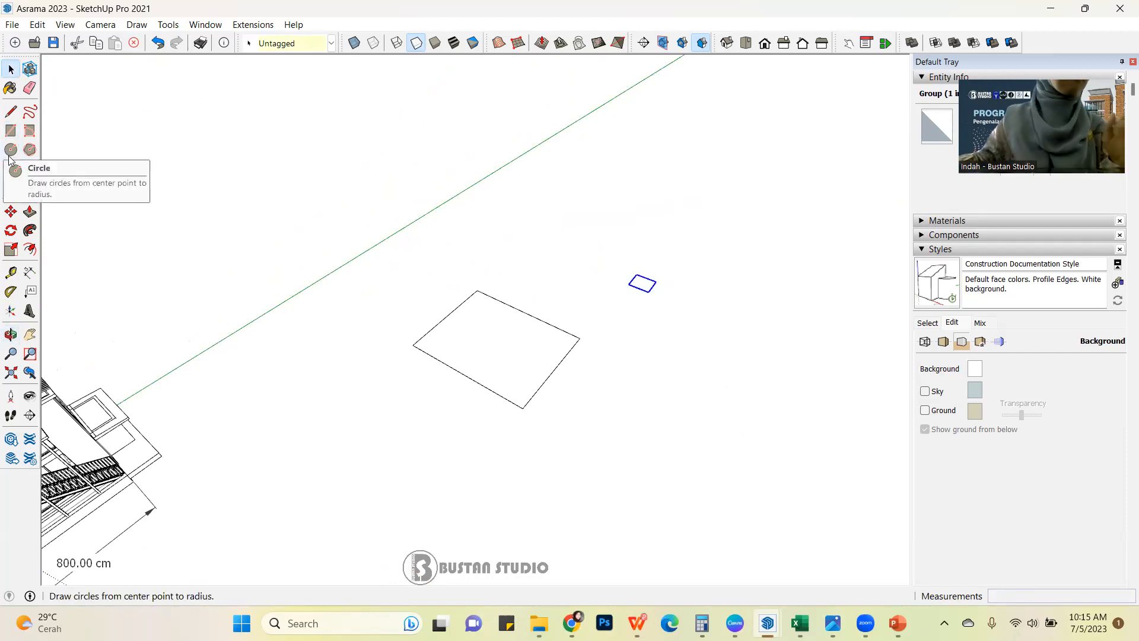
pyautogui.scroll(-4, 636, 344)
pyautogui.moveTo(536, 353); pyautogui.dragTo(542, 208, button='middle')
pyautogui.scroll(5, 585, 349)
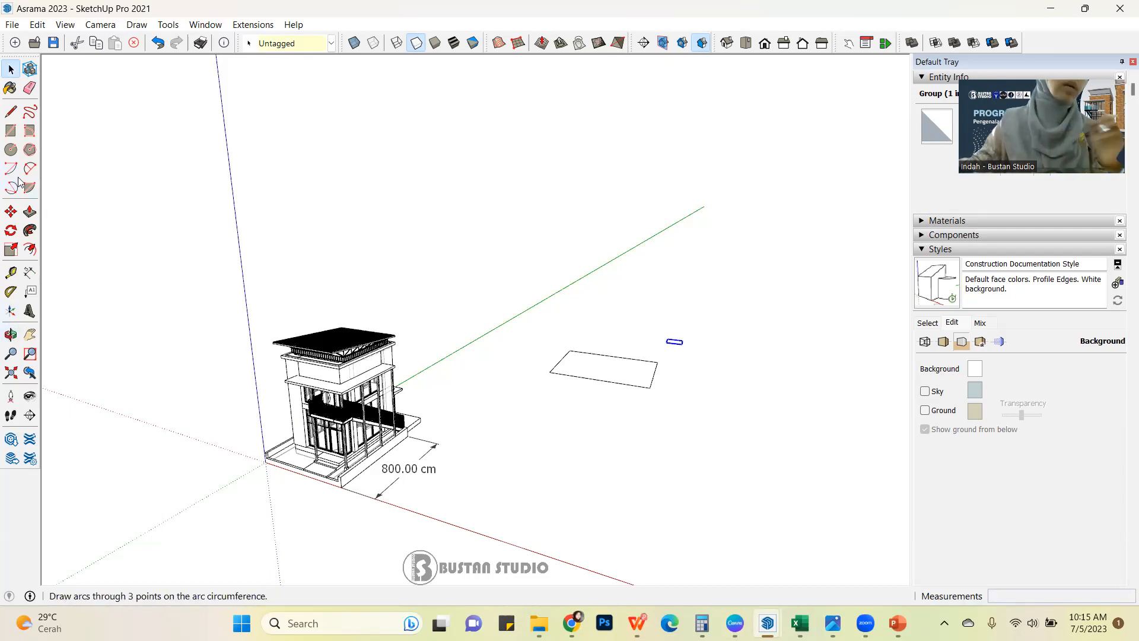
# Draw a flat hexagon with the Polygon tool, inscribed radius about 624 cm, between the large rectangle and the red axis.
pyautogui.click(12, 149)
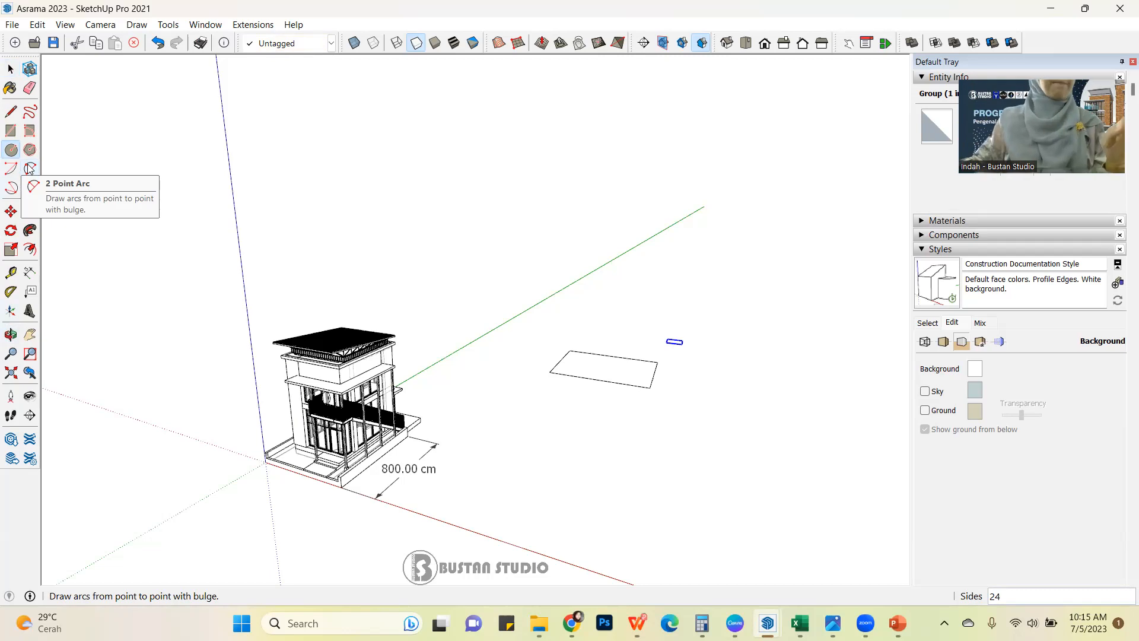
pyautogui.click(30, 150)
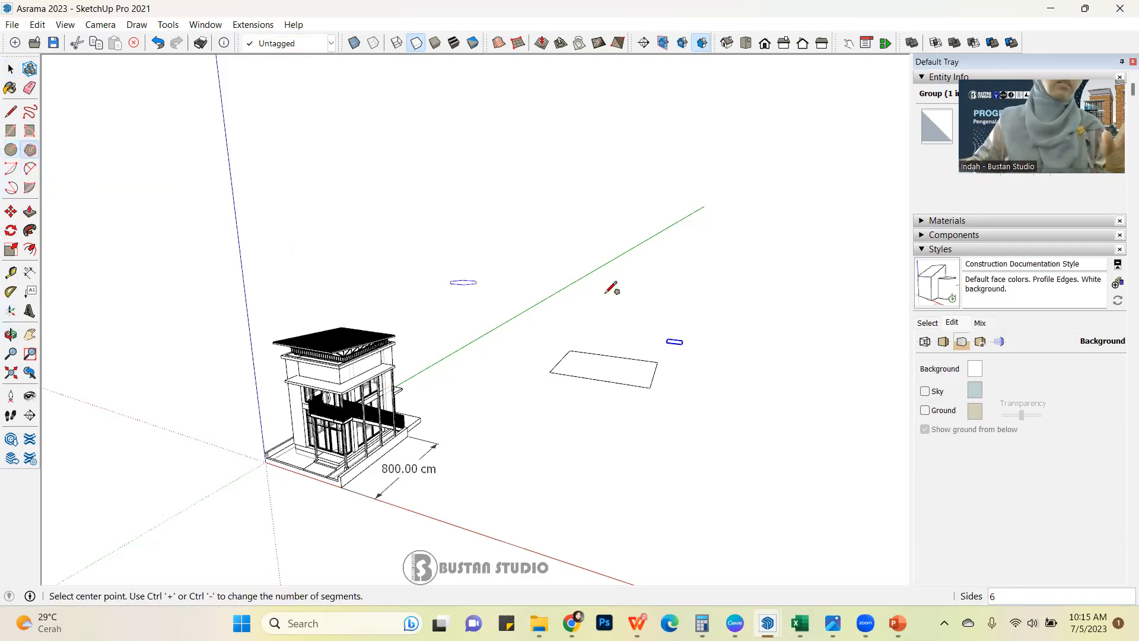
pyautogui.click(644, 302)
pyautogui.moveTo(661, 287); pyautogui.dragTo(608, 423, button='middle')
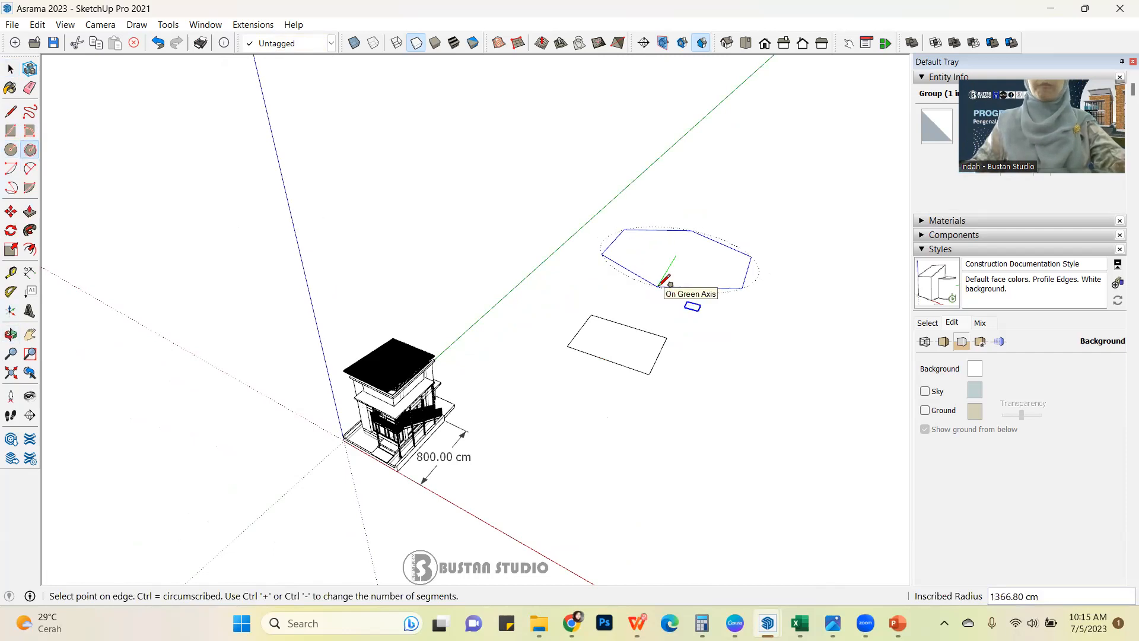
pyautogui.press('Escape')
pyautogui.scroll(-3, 589, 329)
pyautogui.scroll(4, 610, 400)
pyautogui.doubleClick(610, 399)
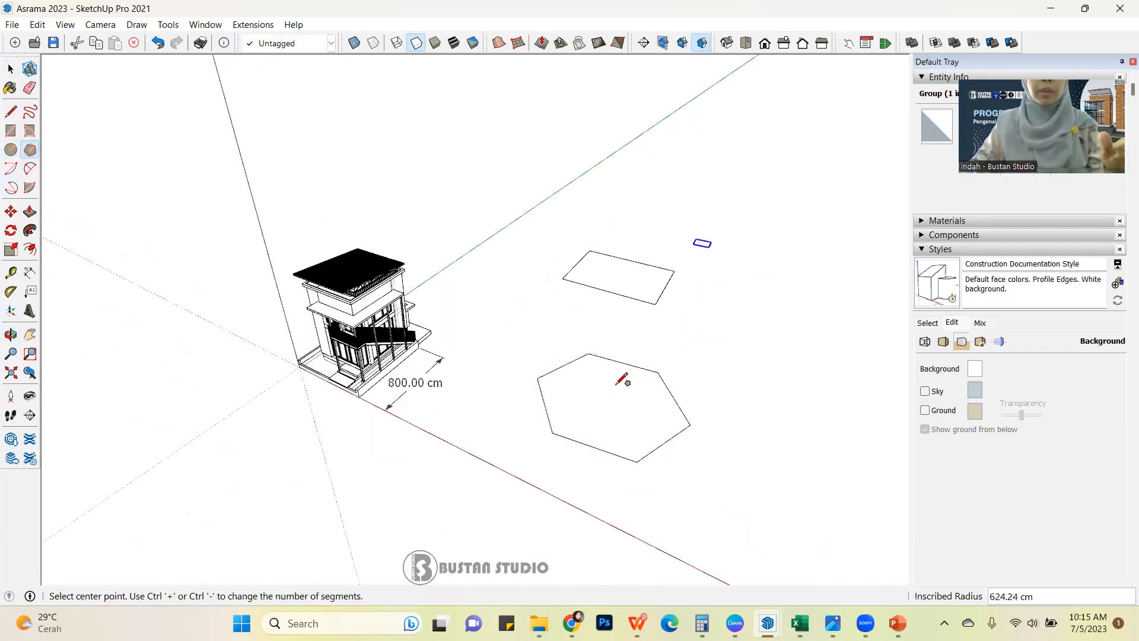
# Draw a flat octagon with the Polygon tool set to 8 sides, inscribed radius about 1389 cm, beyond the hexagon on the side away from the building.
pyautogui.moveTo(651, 417); pyautogui.dragTo(199, 475, button='middle')
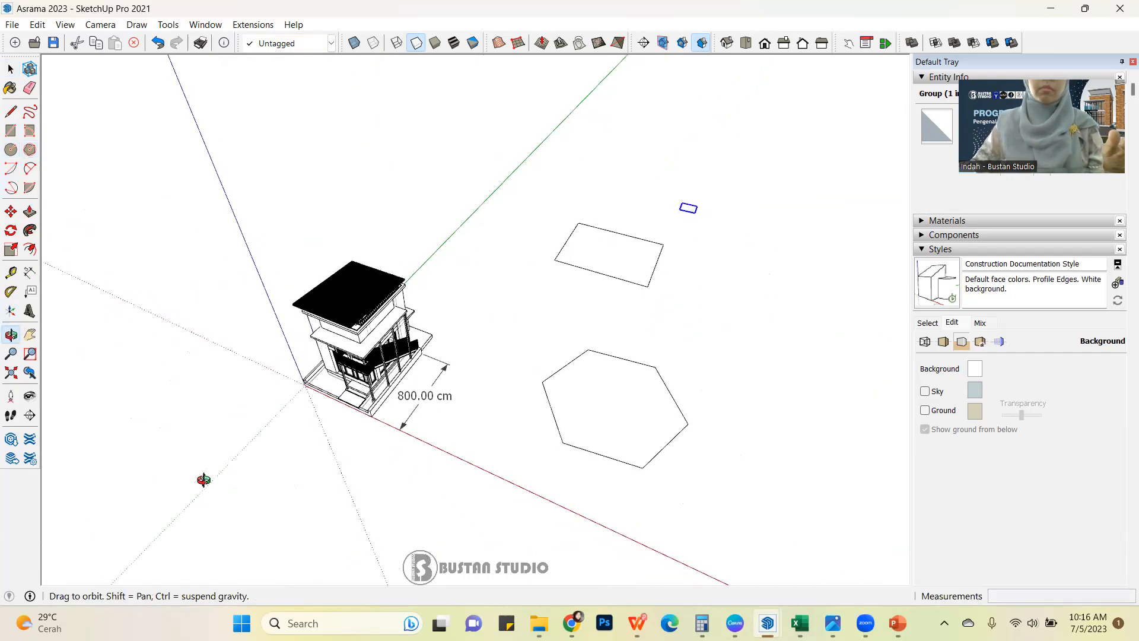
pyautogui.scroll(-2, 570, 295)
pyautogui.scroll(-1, 571, 295)
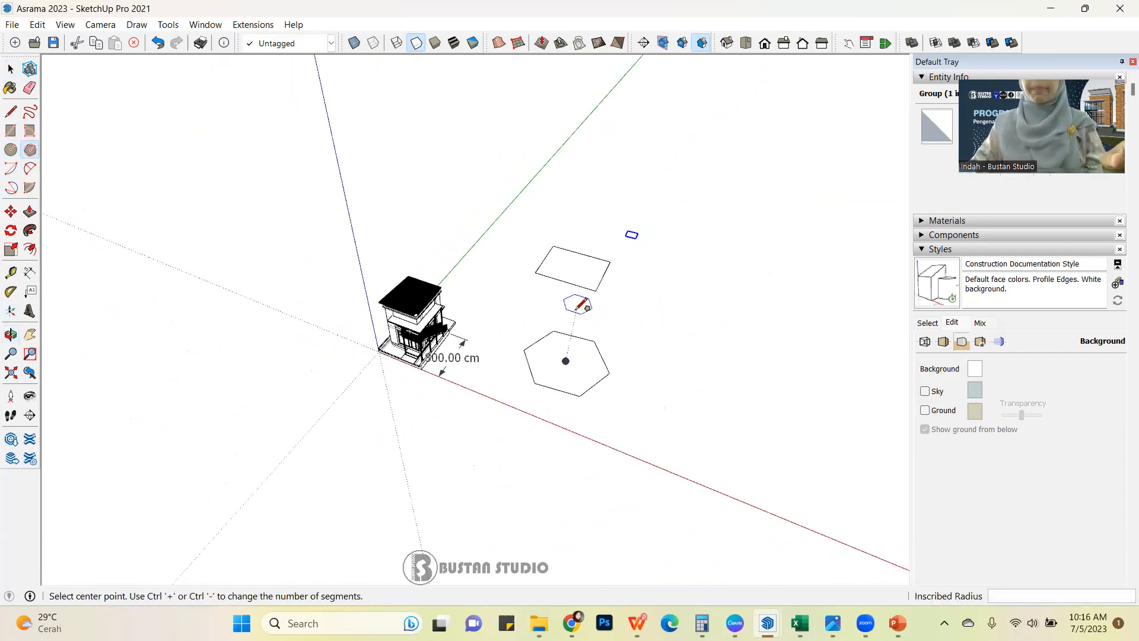
pyautogui.click(31, 152)
pyautogui.click(33, 157)
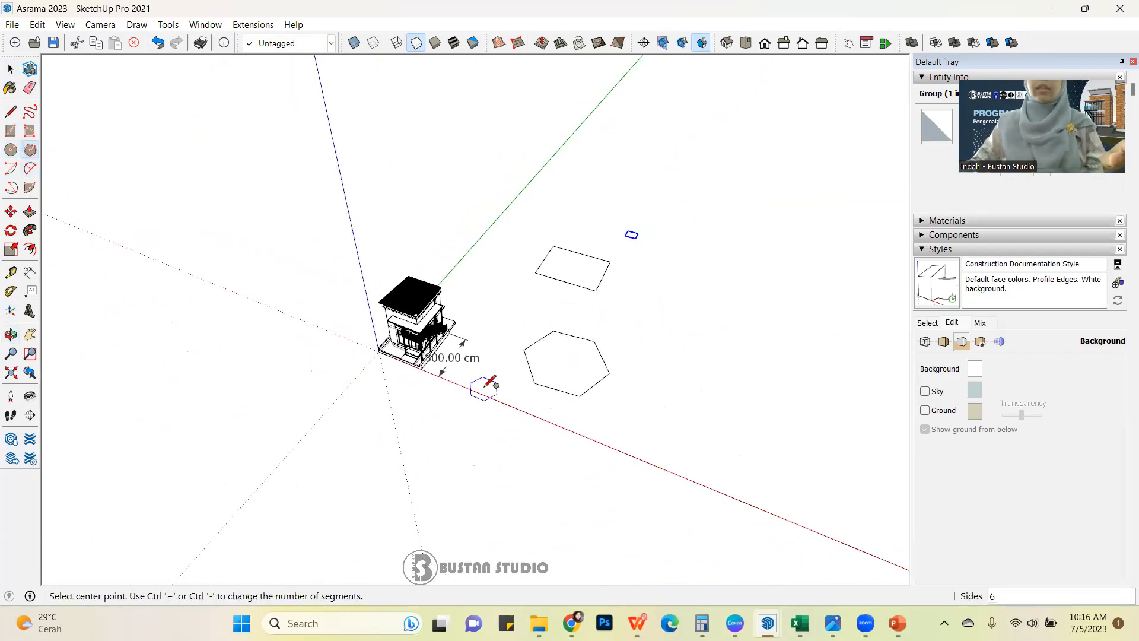
pyautogui.write('8')
pyautogui.press('Return')
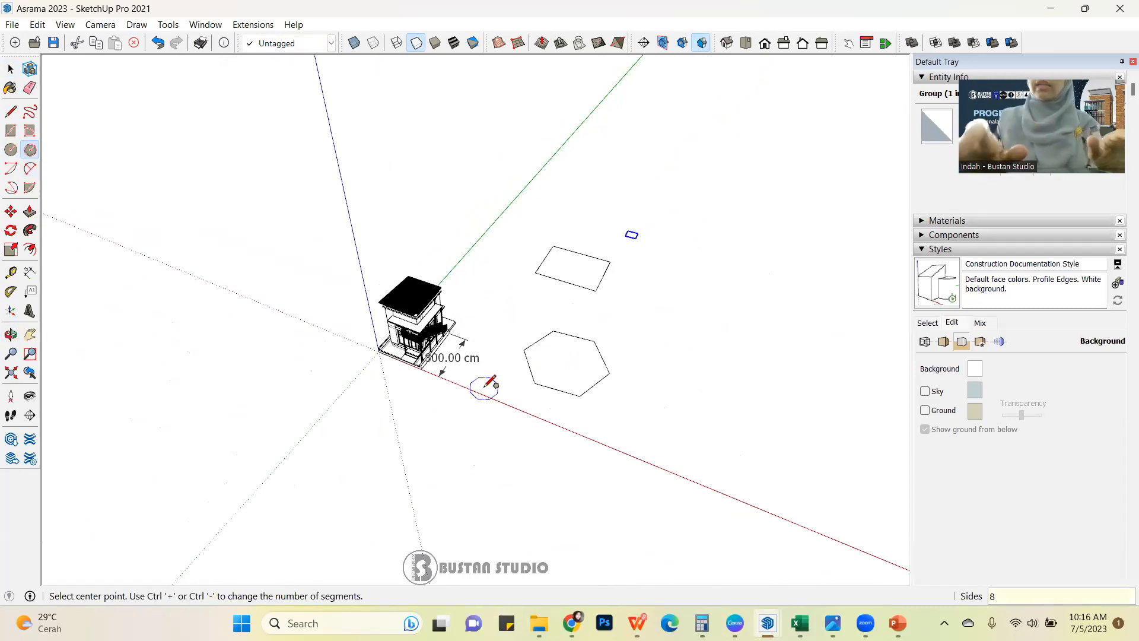
pyautogui.click(729, 356)
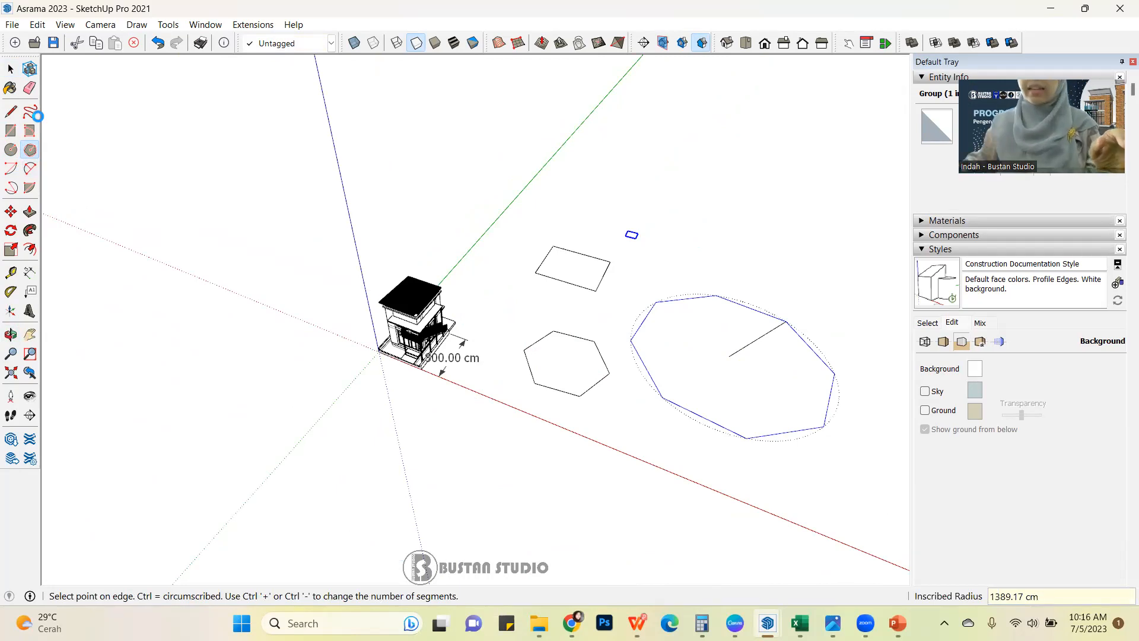
pyautogui.click(639, 297)
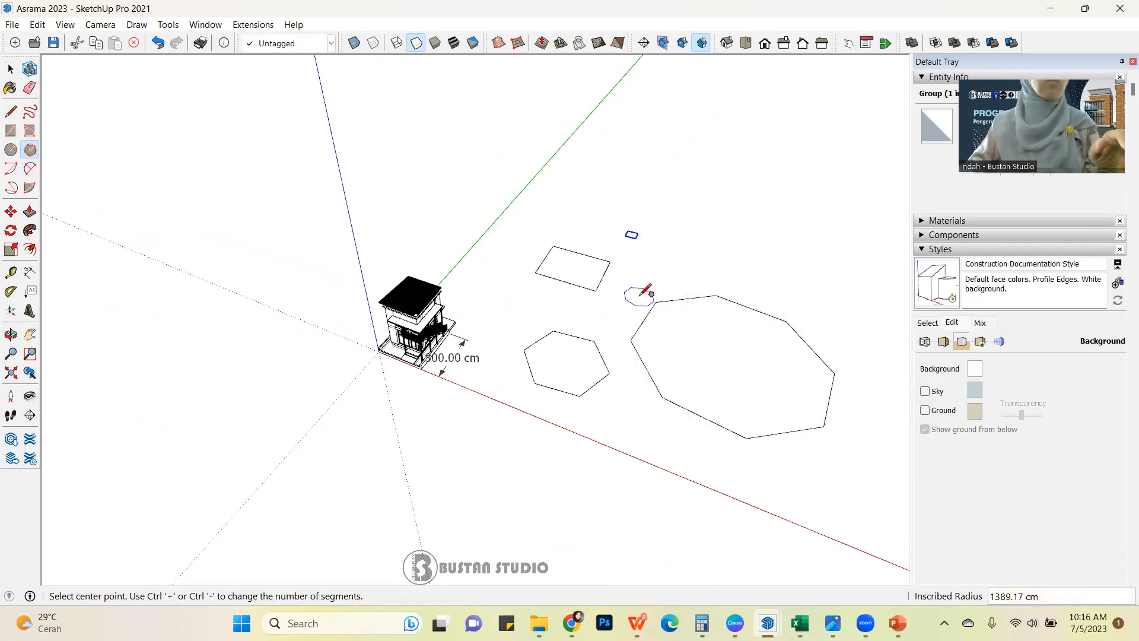
# Delete all the practice shapes beside the building: the rectangle, the small square group, the hexagon and the octagon.
pyautogui.scroll(-2, 537, 273)
pyautogui.moveTo(537, 273); pyautogui.dragTo(712, 279, button='middle')
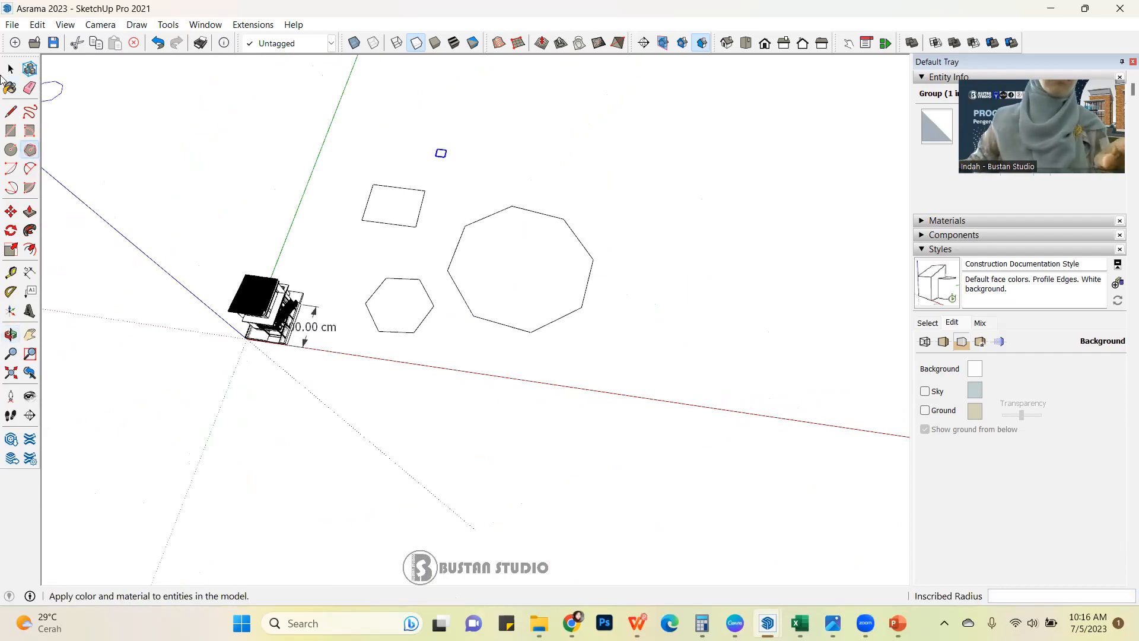
pyautogui.click(9, 70)
pyautogui.moveTo(345, 108); pyautogui.dragTo(691, 364)
pyautogui.press('Delete')
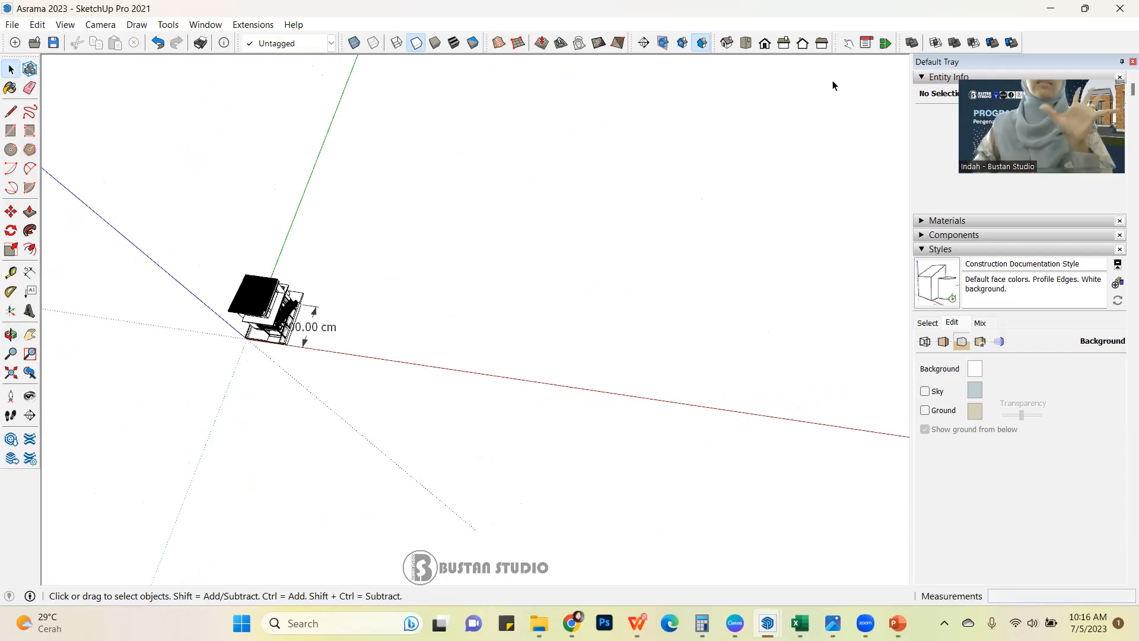
# Show the building in the standard isometric view.
pyautogui.moveTo(765, 164); pyautogui.dragTo(574, 178, button='middle')
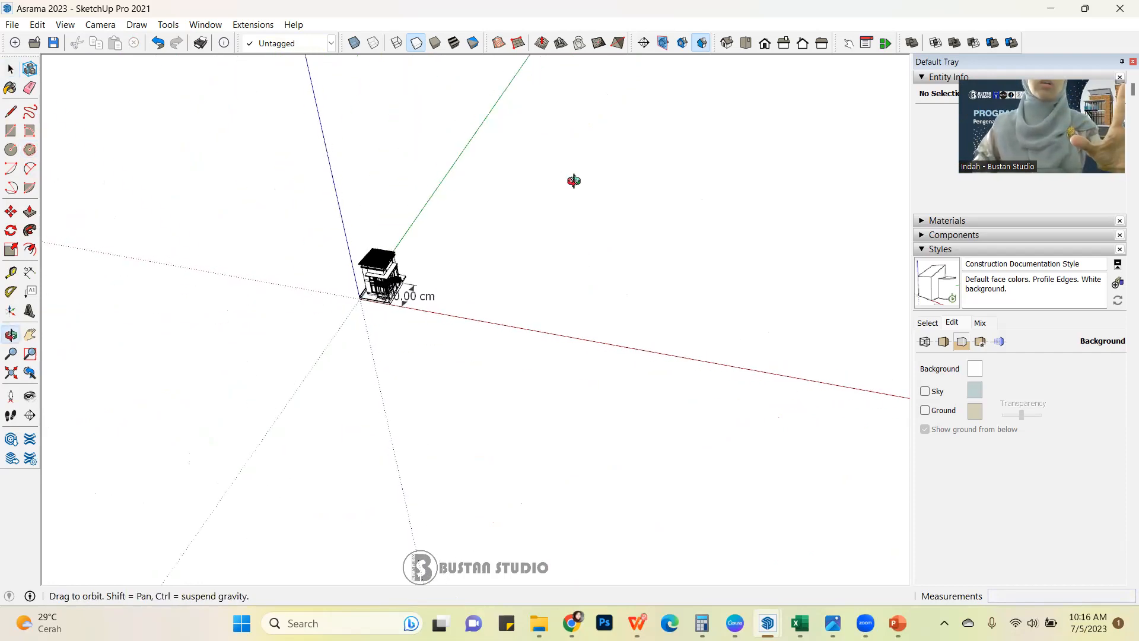
pyautogui.scroll(2, 421, 298)
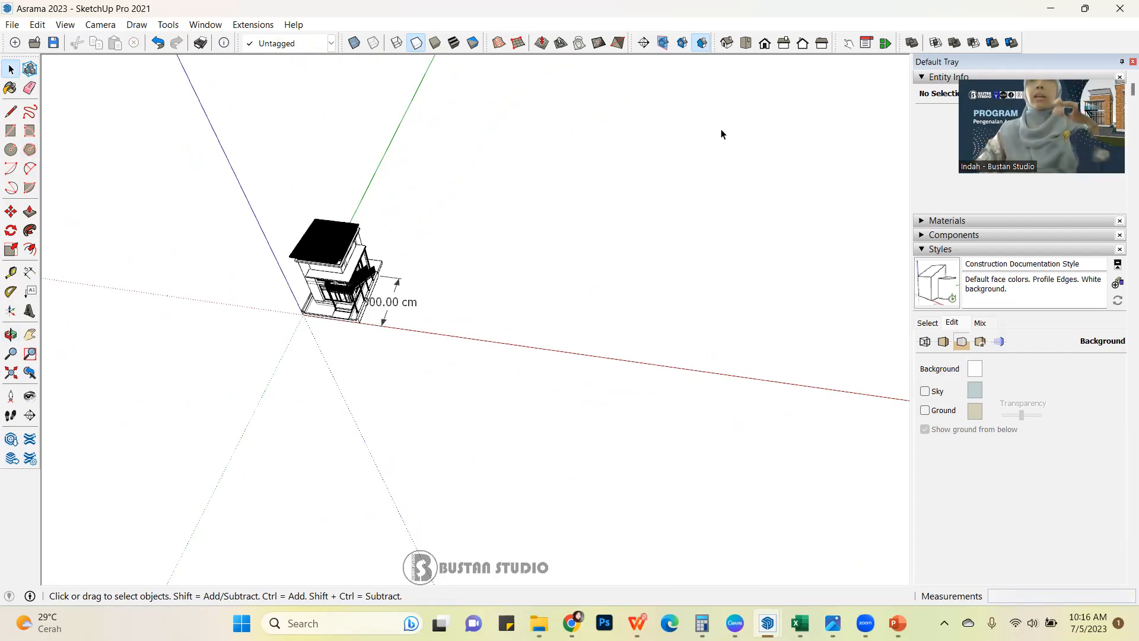
pyautogui.moveTo(694, 205); pyautogui.dragTo(617, 168, button='middle')
pyautogui.scroll(3, 347, 308)
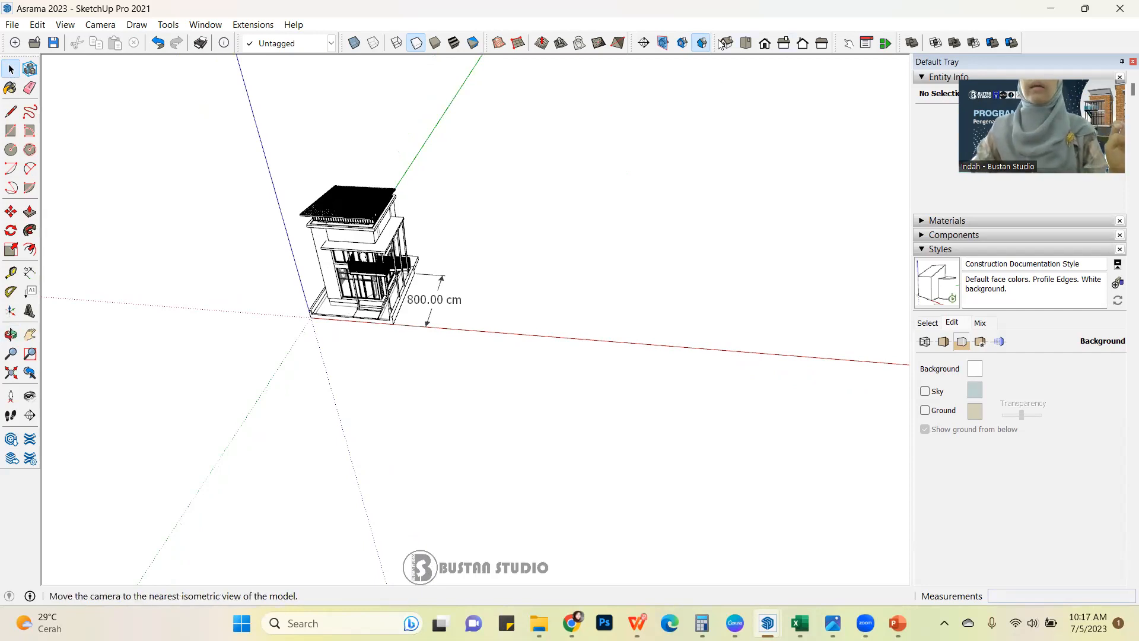
pyautogui.moveTo(714, 45); pyautogui.dragTo(754, 31)
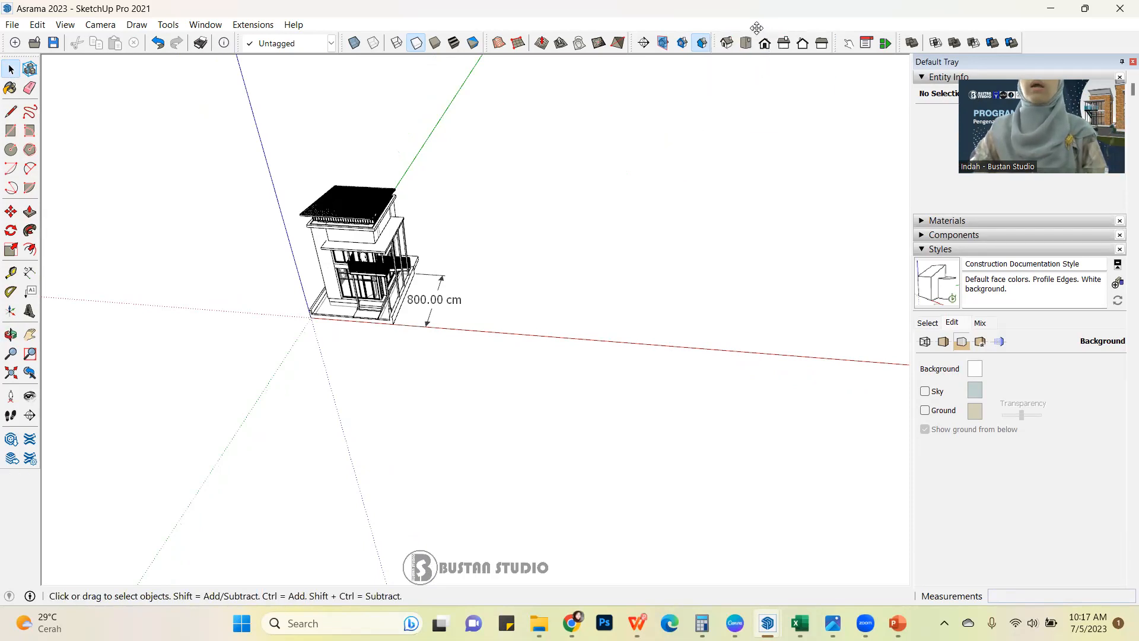
pyautogui.click(728, 43)
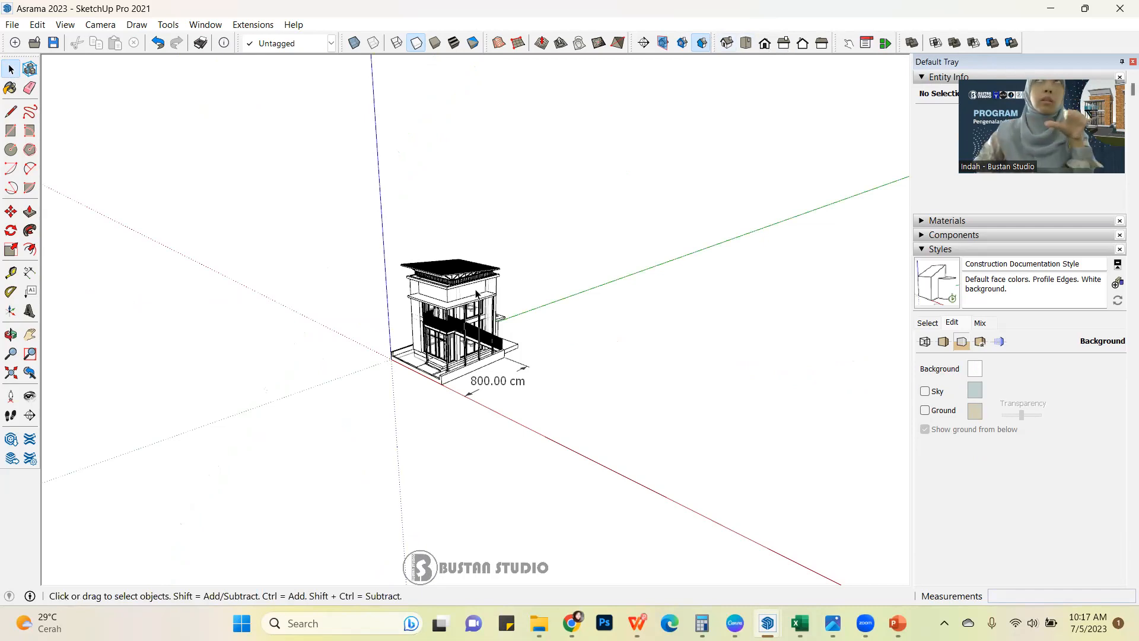
pyautogui.scroll(3, 454, 359)
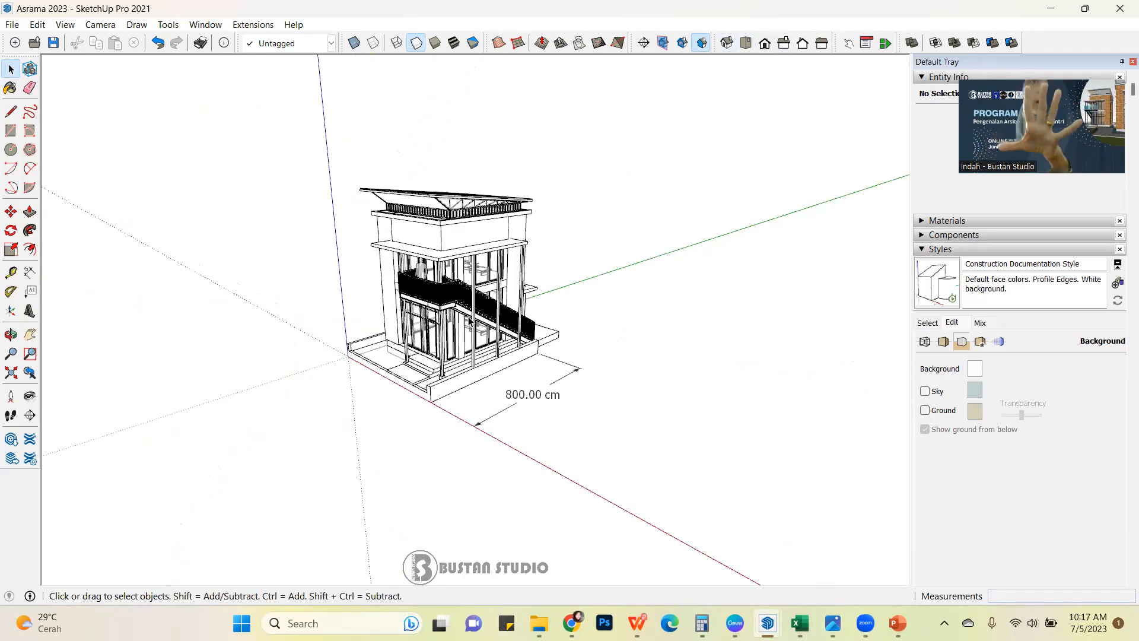
# Look at the building in the standard top, front, right, back and left views in turn.
pyautogui.click(746, 44)
pyautogui.click(766, 47)
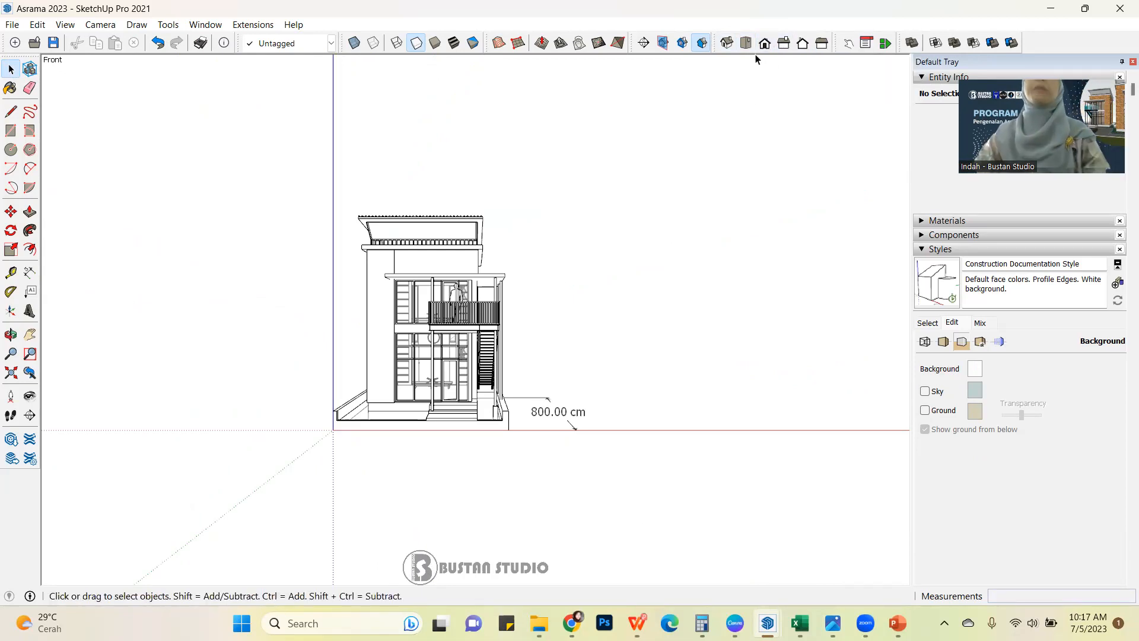
pyautogui.click(784, 48)
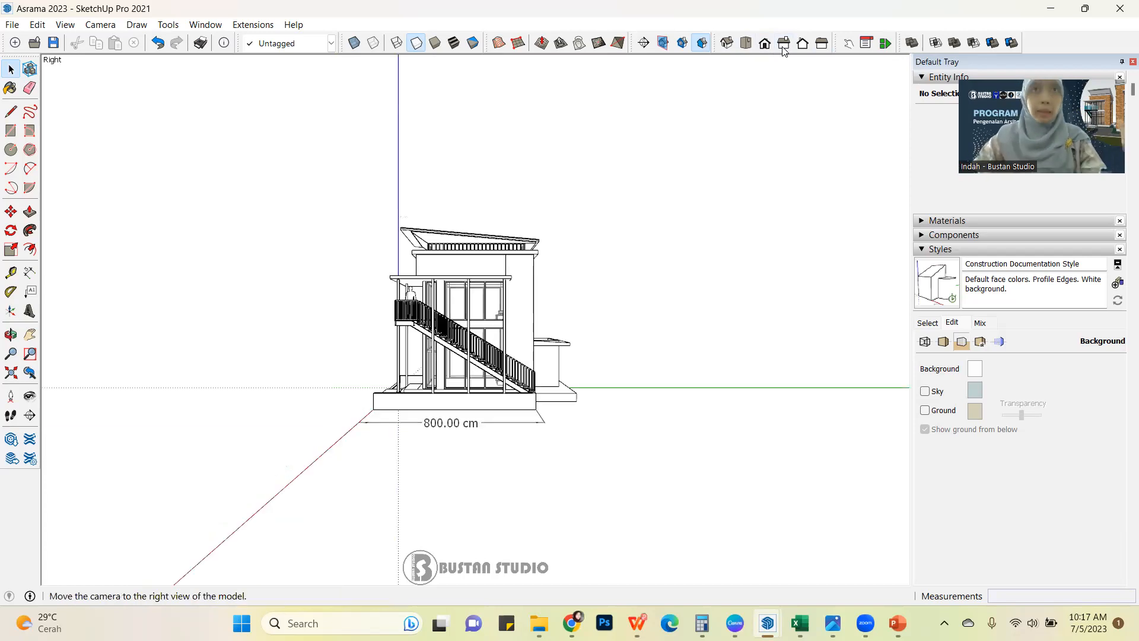
pyautogui.click(805, 45)
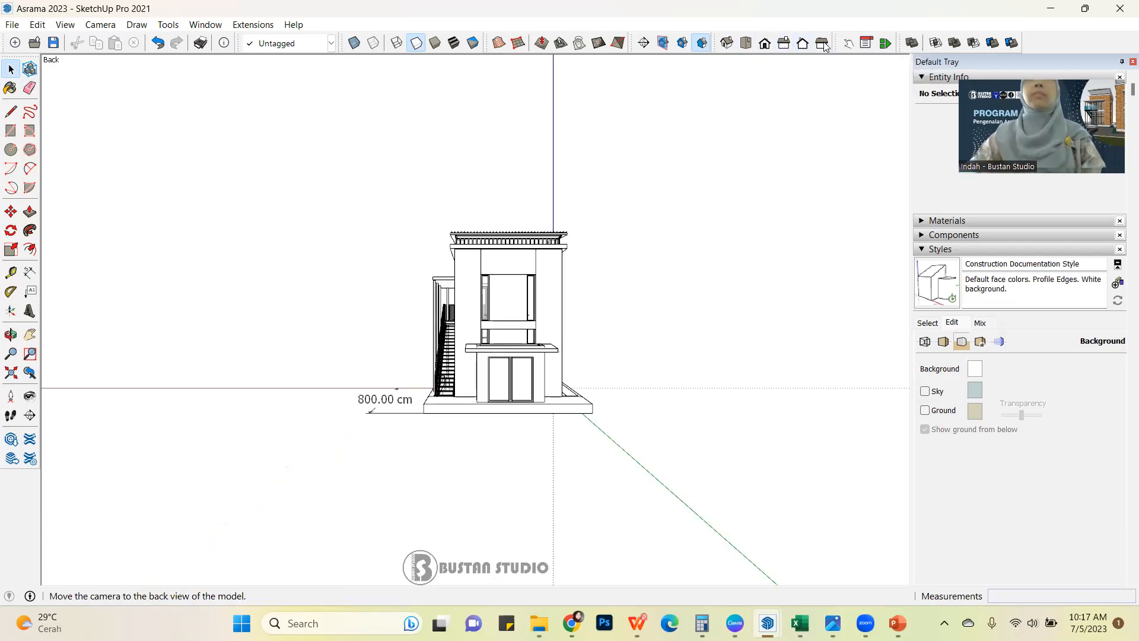
pyautogui.click(829, 44)
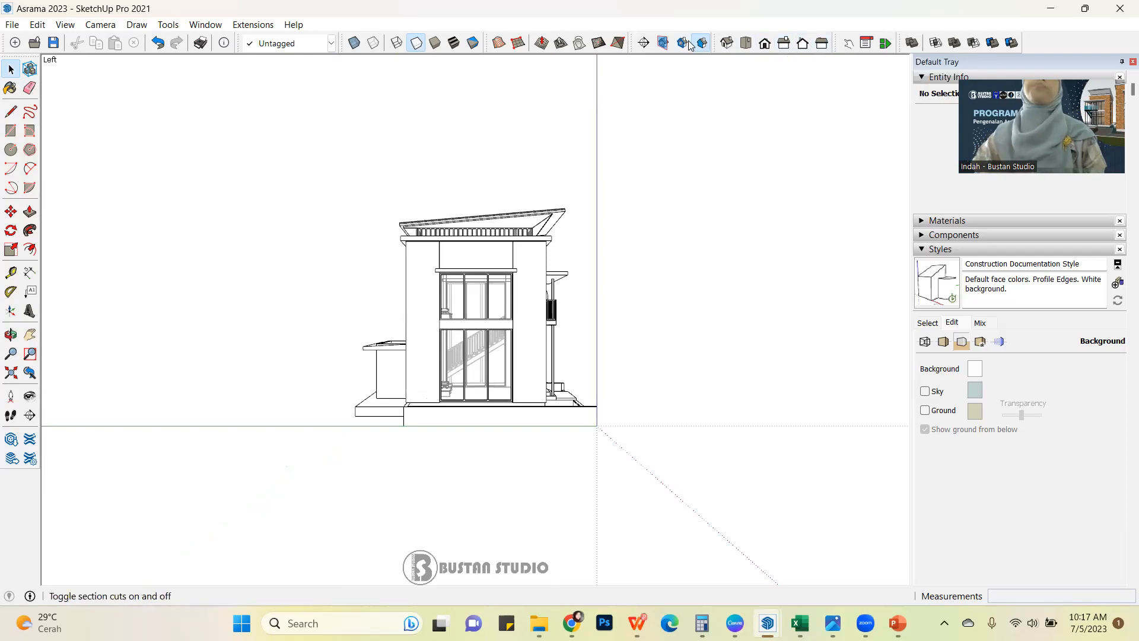
# Show the building in the top view and change the camera from perspective to parallel projection.
pyautogui.click(746, 43)
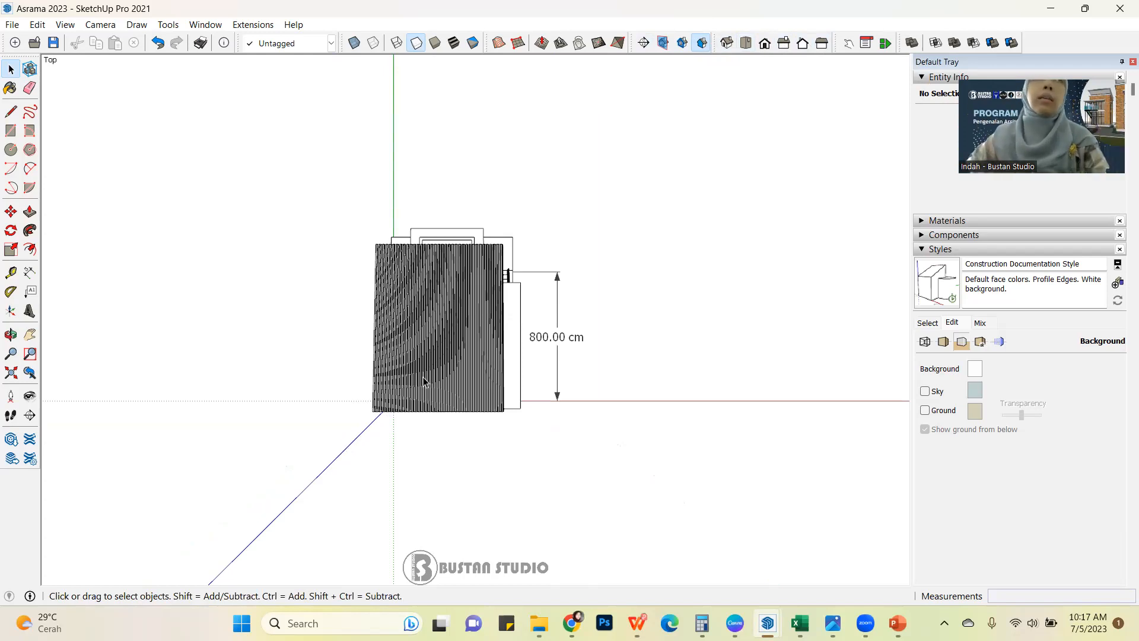
pyautogui.click(100, 25)
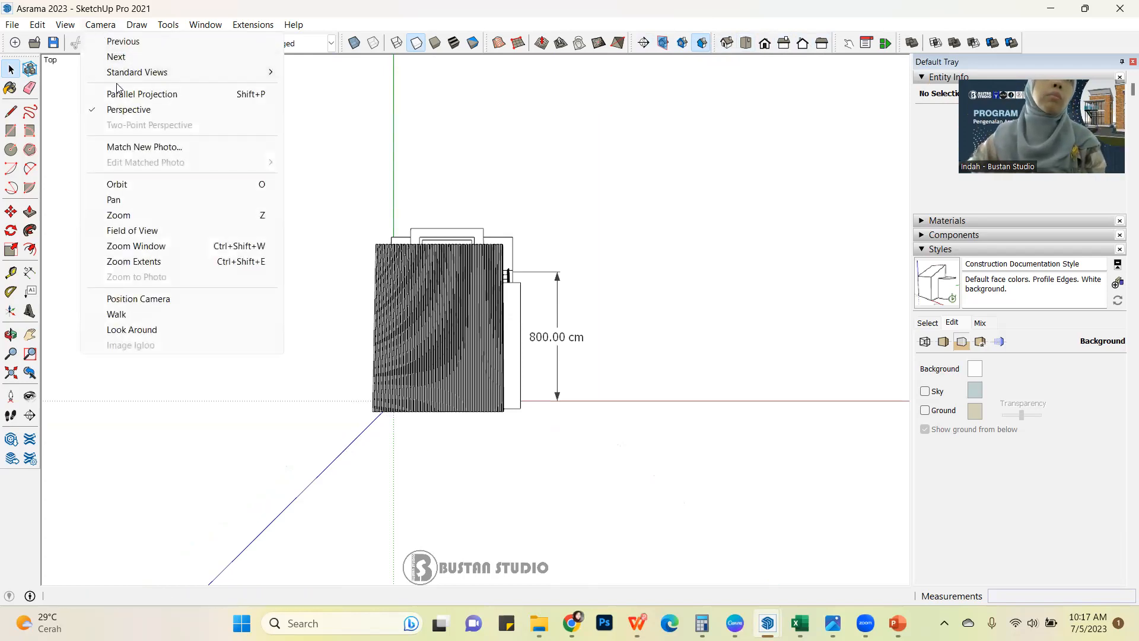
pyautogui.click(144, 96)
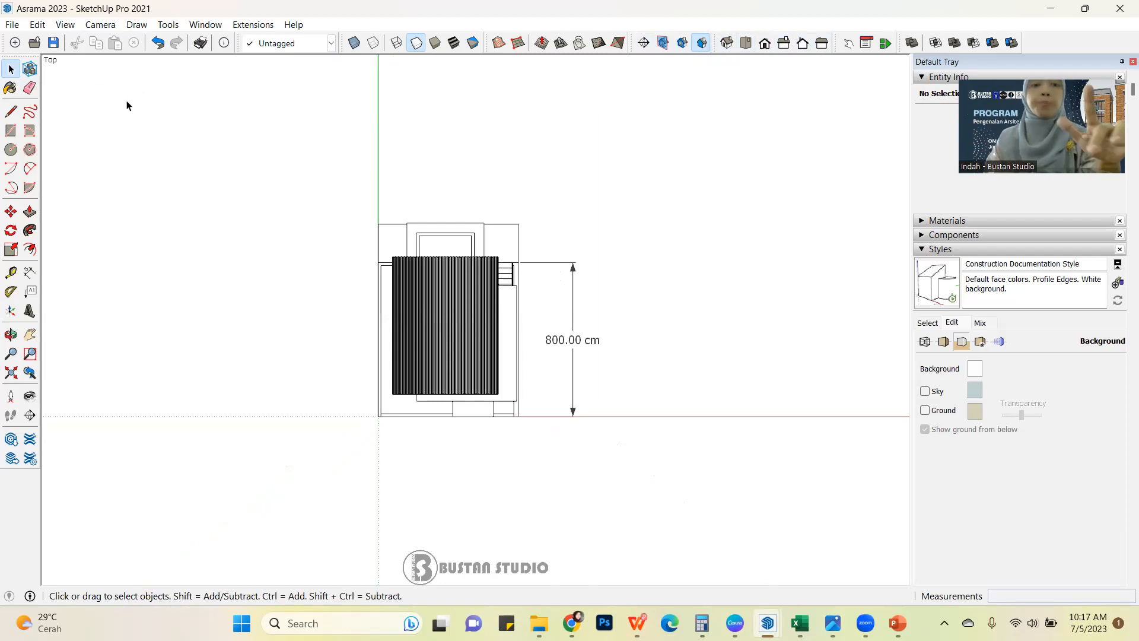
# Try out X-ray display on the model and the Circle tool, then return to selecting with X-ray off.
pyautogui.press('x')
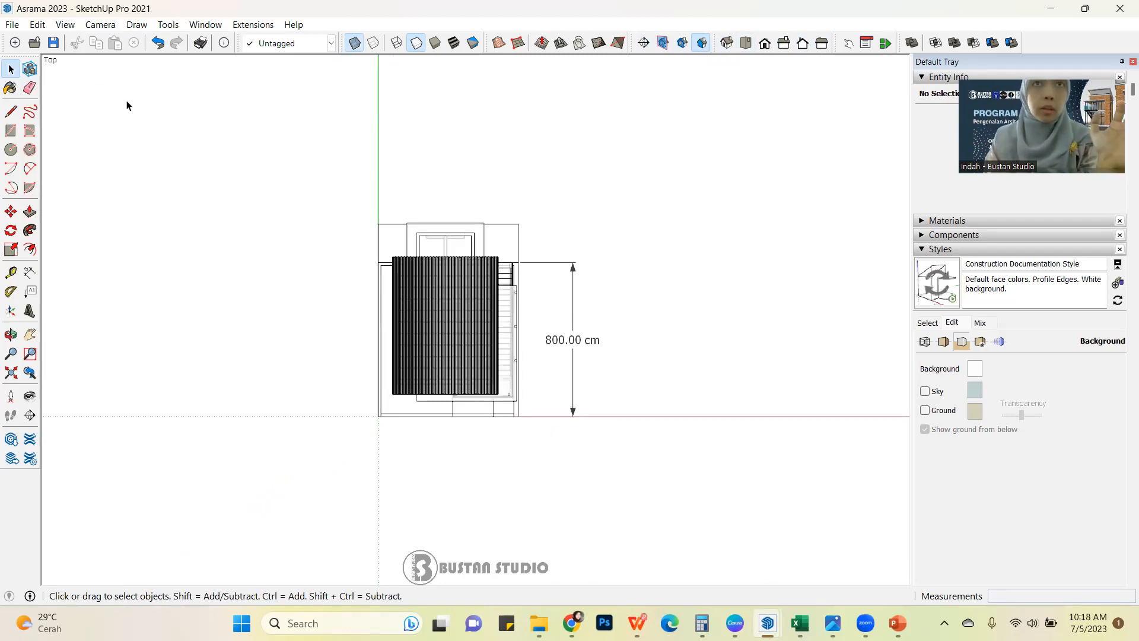
pyautogui.press('c')
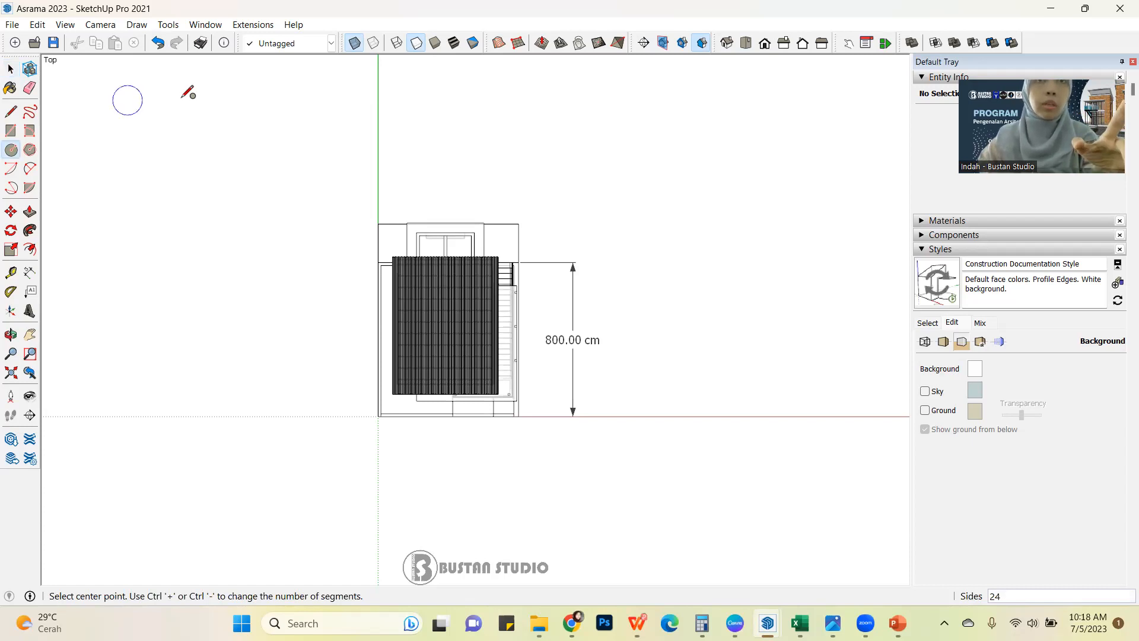
pyautogui.click(10, 70)
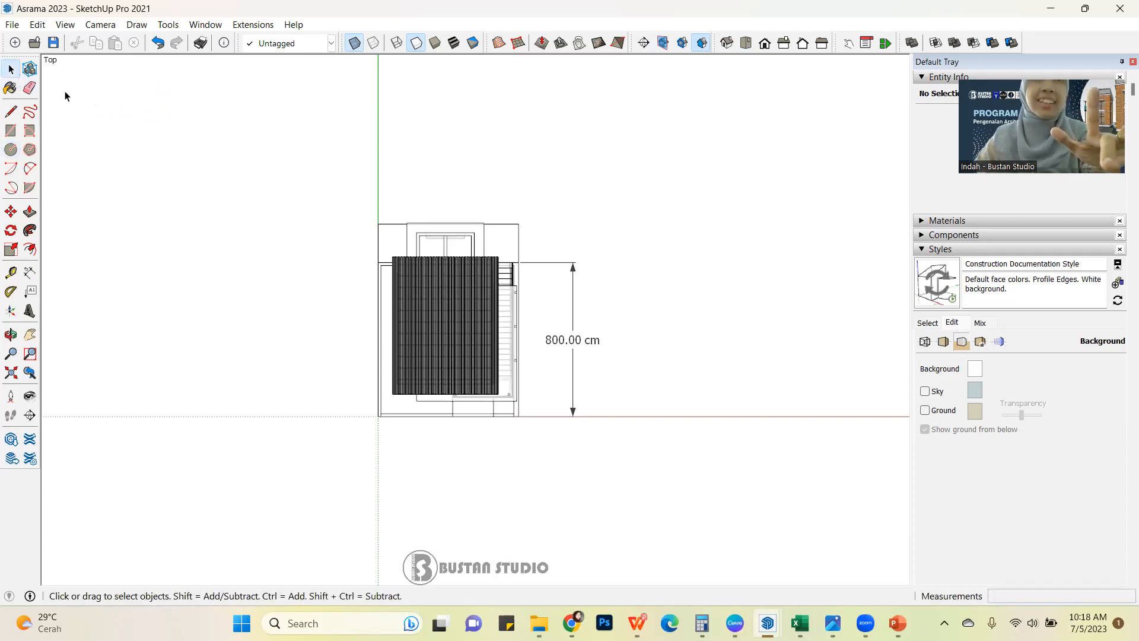
pyautogui.press('x')
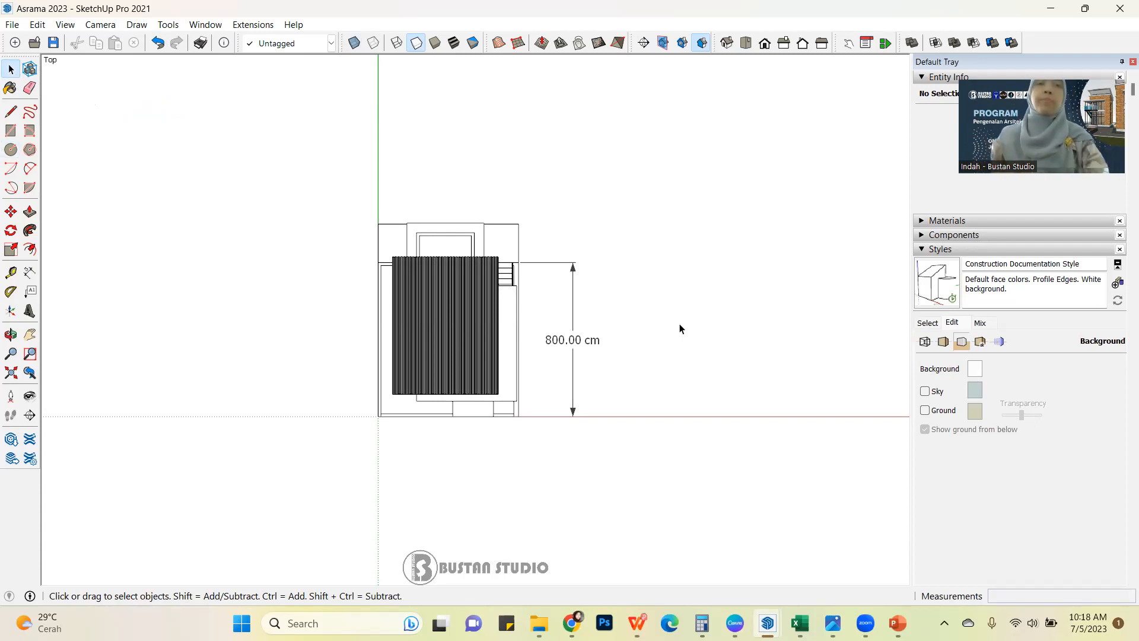
# Switch to the open Soreang House 1 model to show its floor plan.
pyautogui.scroll(-3, 211, 326)
pyautogui.scroll(2, 516, 371)
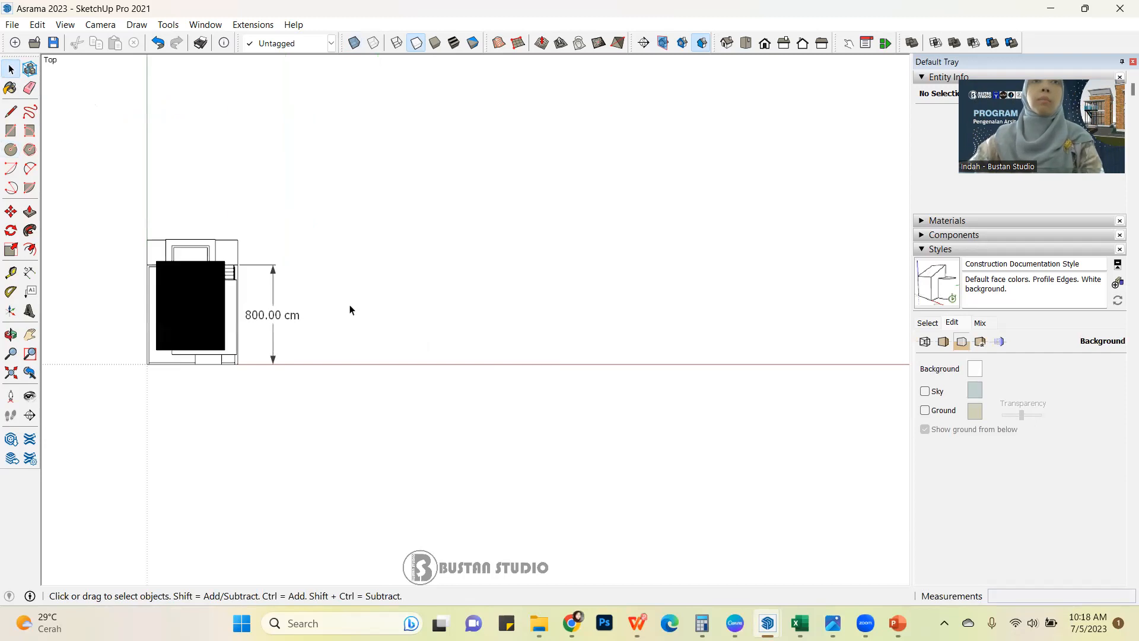
pyautogui.scroll(-1, 573, 309)
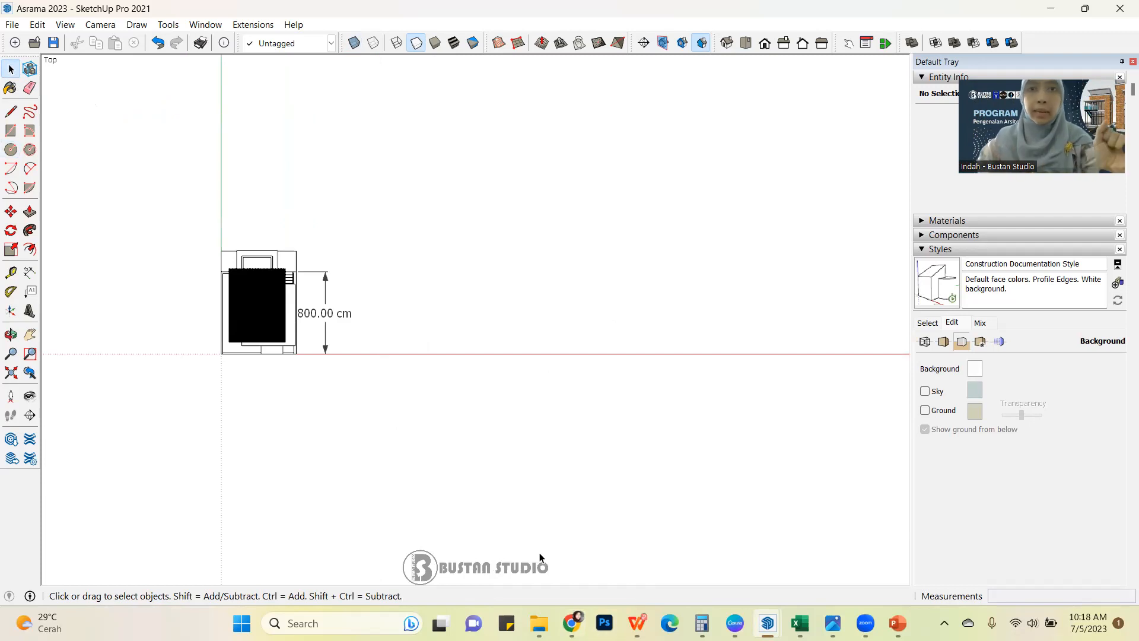
pyautogui.moveTo(800, 624)
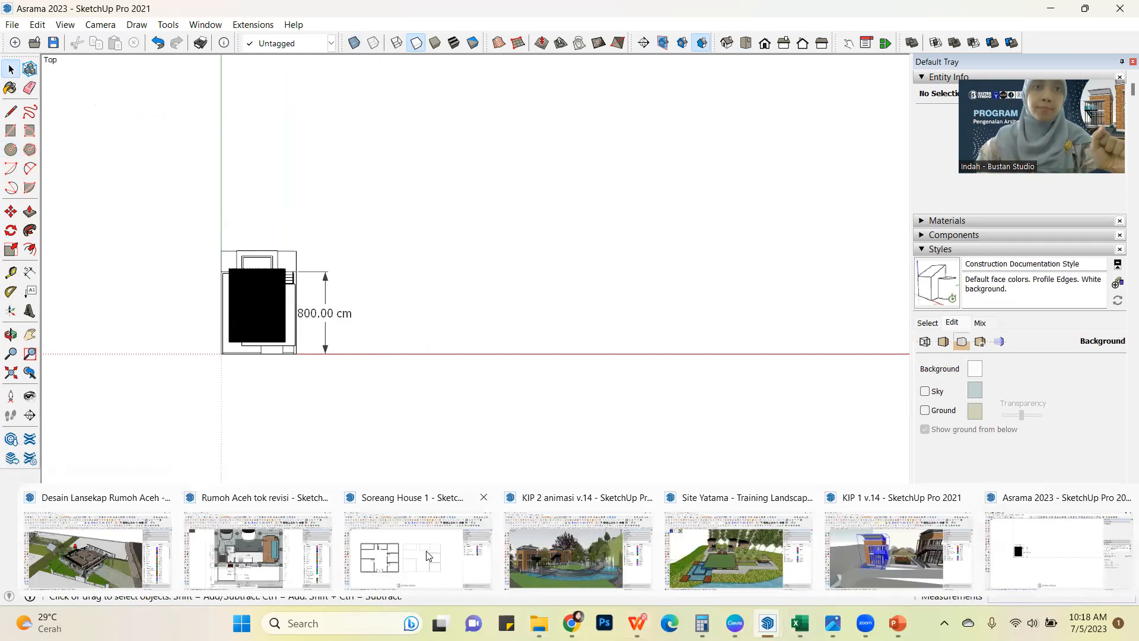
pyautogui.click(428, 556)
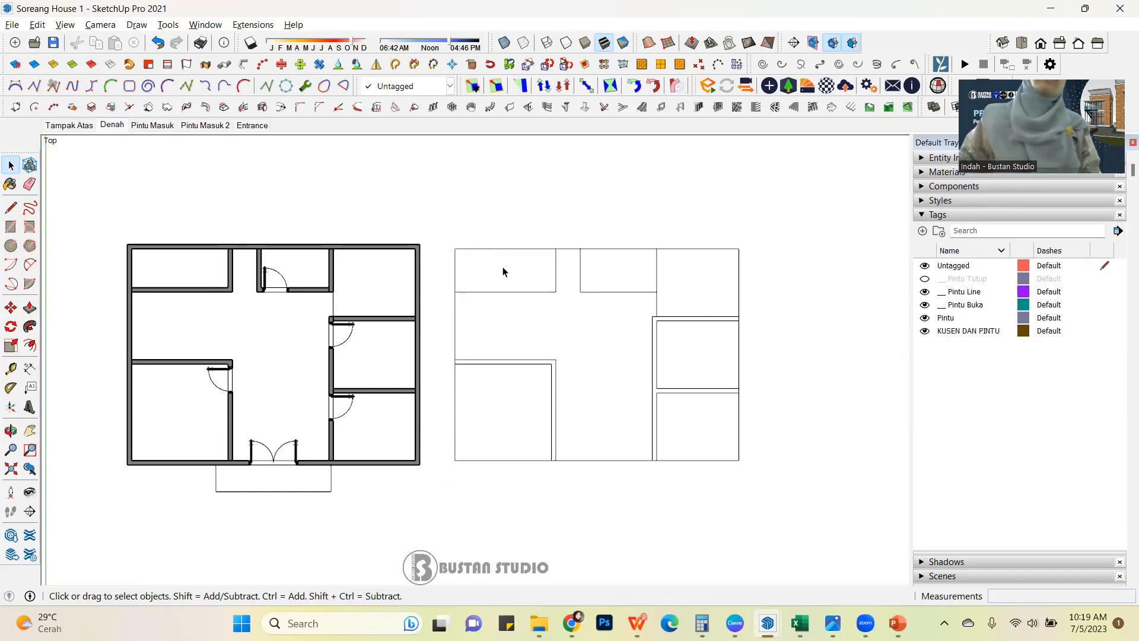
# Move the set of standard view tools so it sits directly beside the section plane tools.
pyautogui.scroll(-6, 503, 272)
pyautogui.scroll(2, 434, 341)
pyautogui.scroll(3, 434, 340)
pyautogui.scroll(-2, 456, 353)
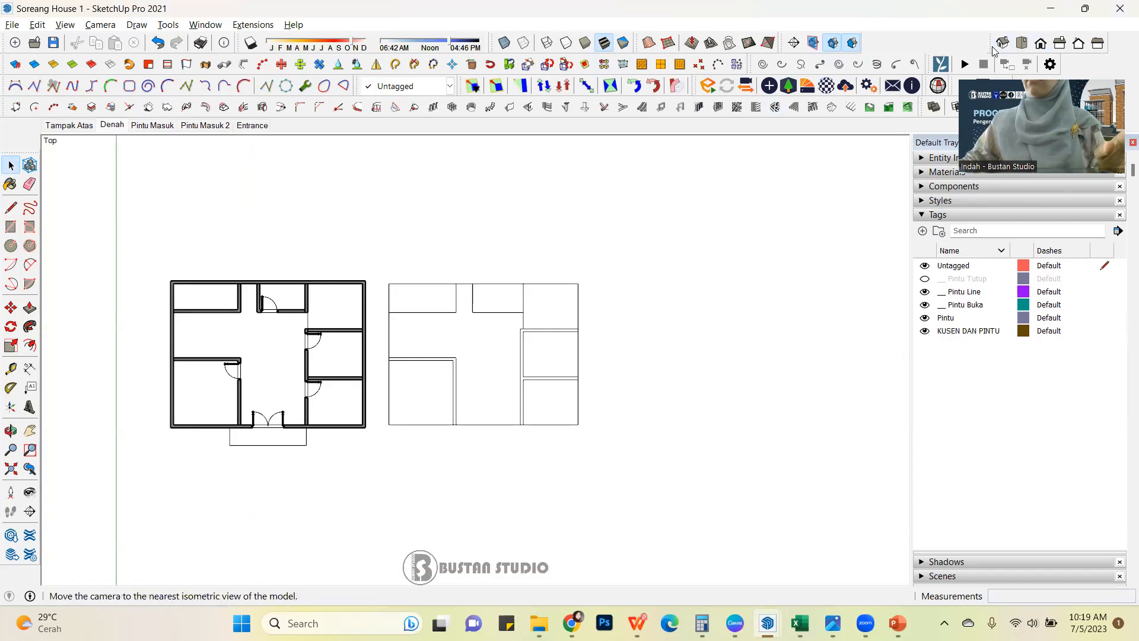
pyautogui.moveTo(995, 50); pyautogui.dragTo(869, 47)
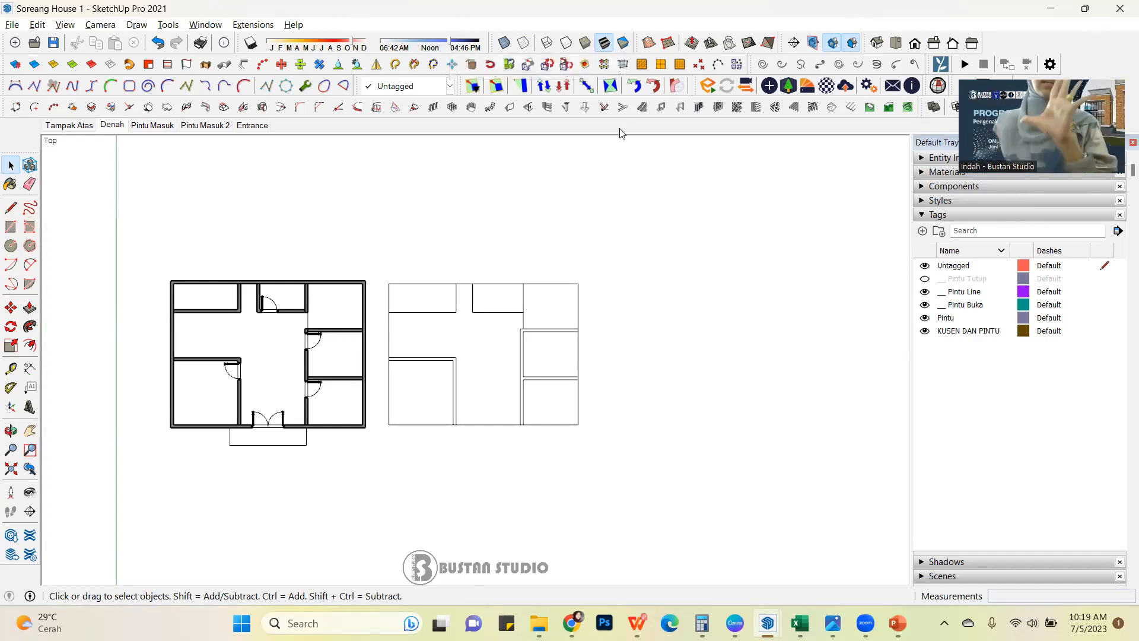
# Place a guide from the origin along the green axis, about 2039 cm long, with the Tape Measure tool.
pyautogui.scroll(-3, 195, 310)
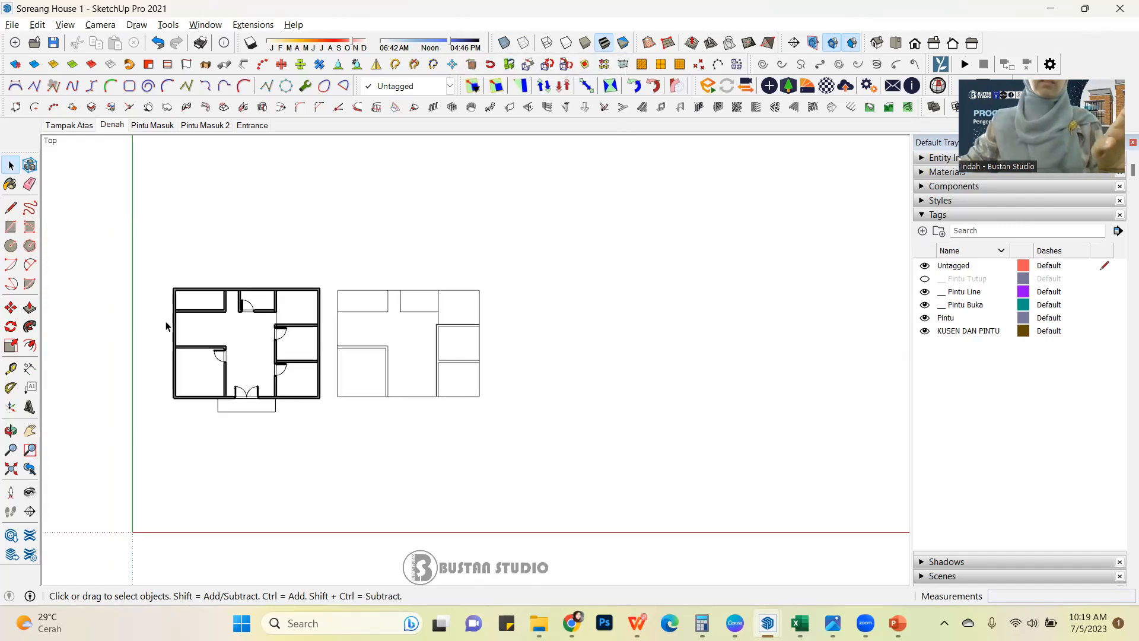
pyautogui.scroll(3, 195, 384)
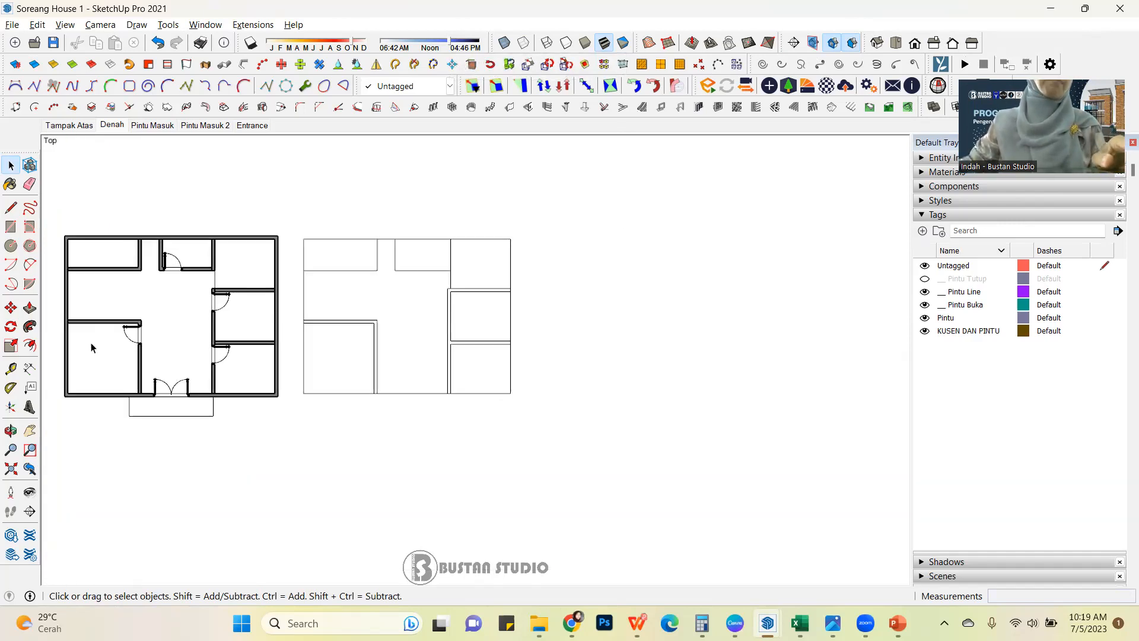
pyautogui.scroll(-4, 419, 365)
pyautogui.click(12, 372)
pyautogui.click(258, 451)
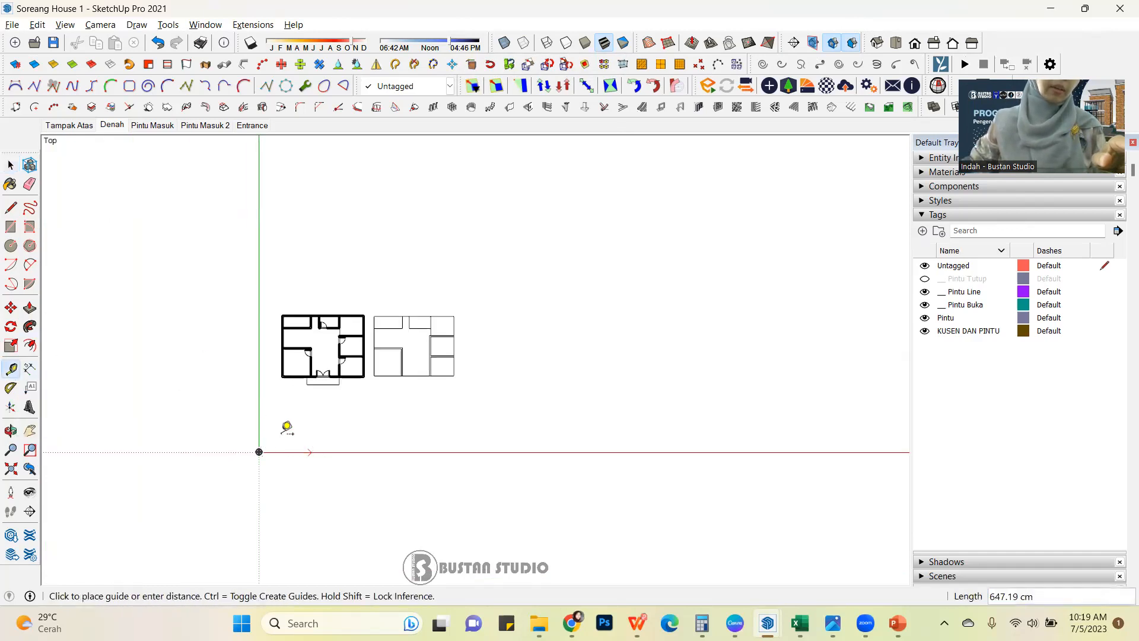
pyautogui.click(271, 284)
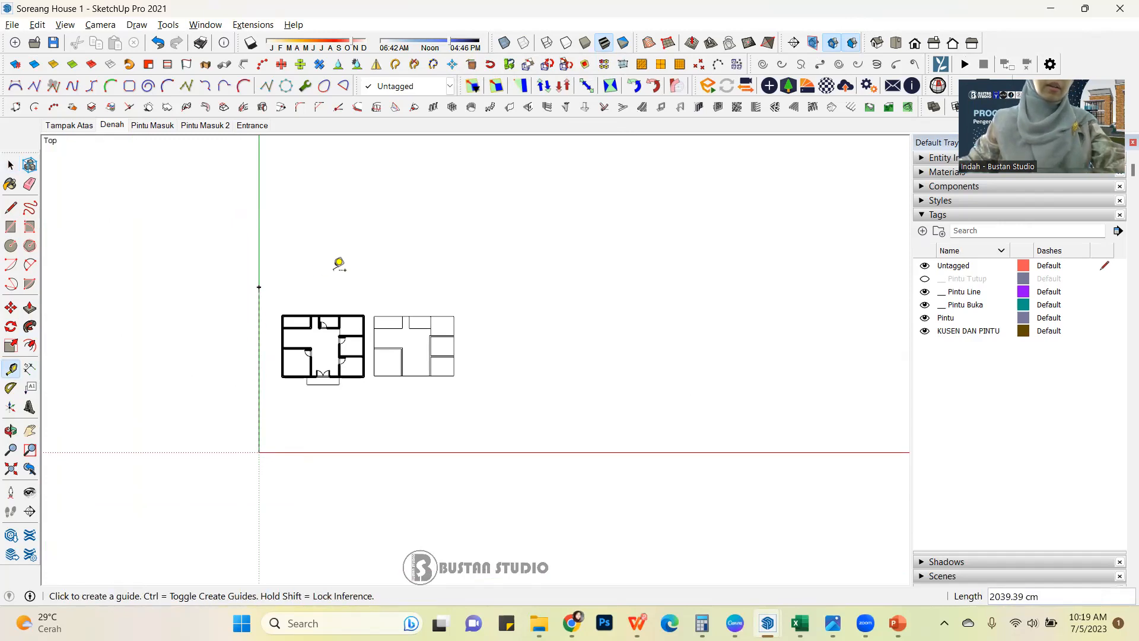
# Delete the guide that runs from the origin along the green axis.
pyautogui.click(11, 165)
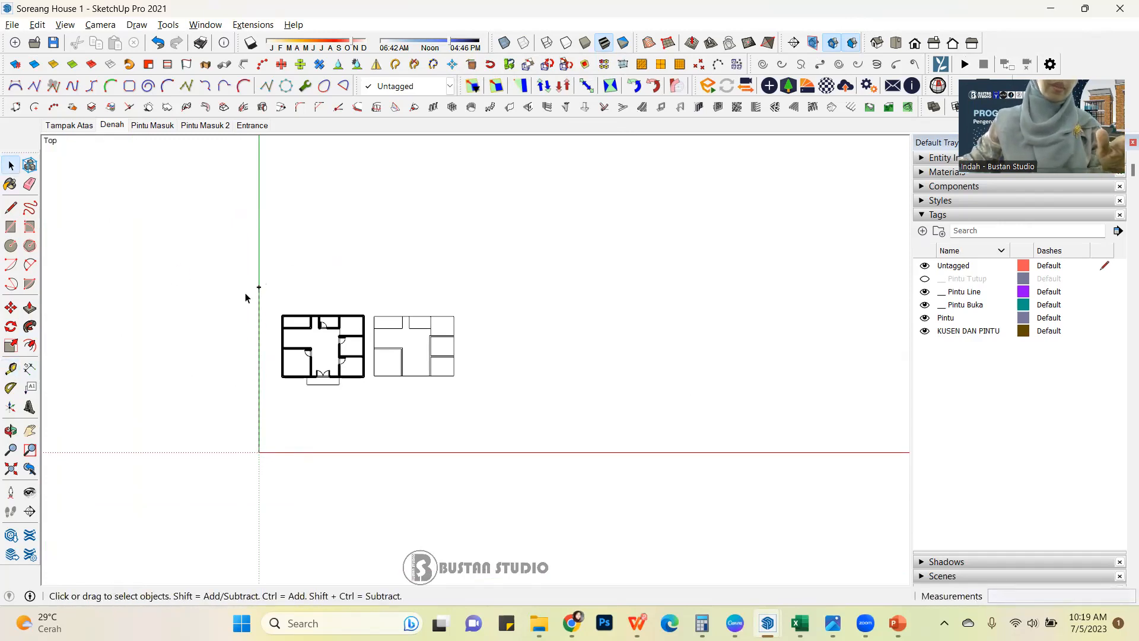
pyautogui.click(260, 297)
pyautogui.press('Delete')
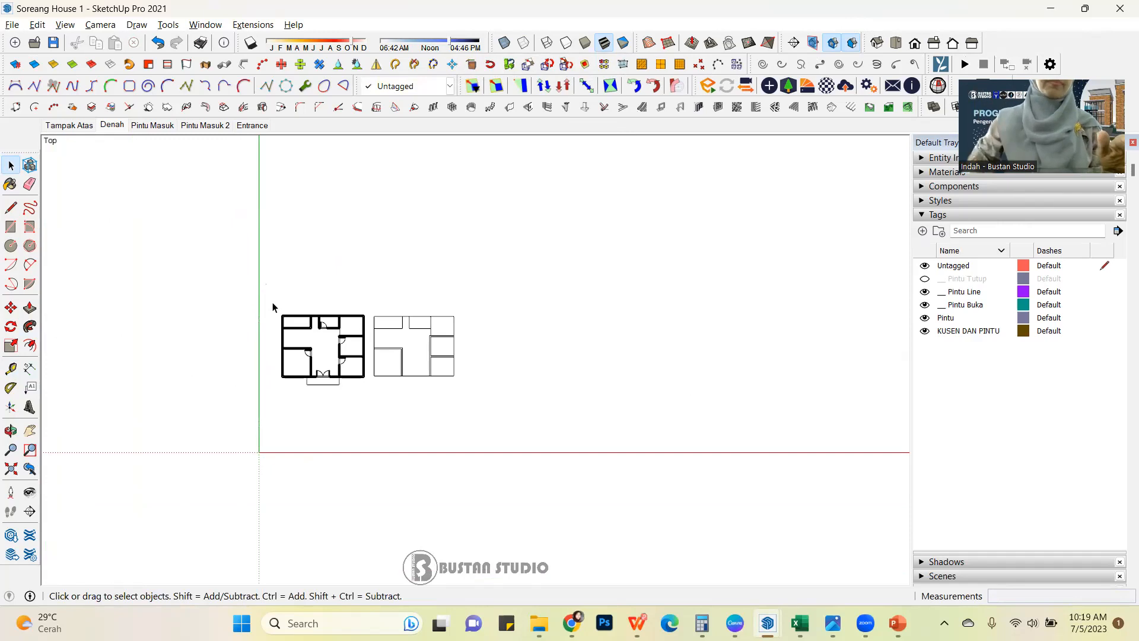
# Dimension the overall width of the thin-line floor plan, placing the dimension above its upper edge.
pyautogui.scroll(2, 544, 372)
pyautogui.scroll(1, 397, 369)
pyautogui.scroll(-1, 396, 369)
pyautogui.scroll(2, 394, 369)
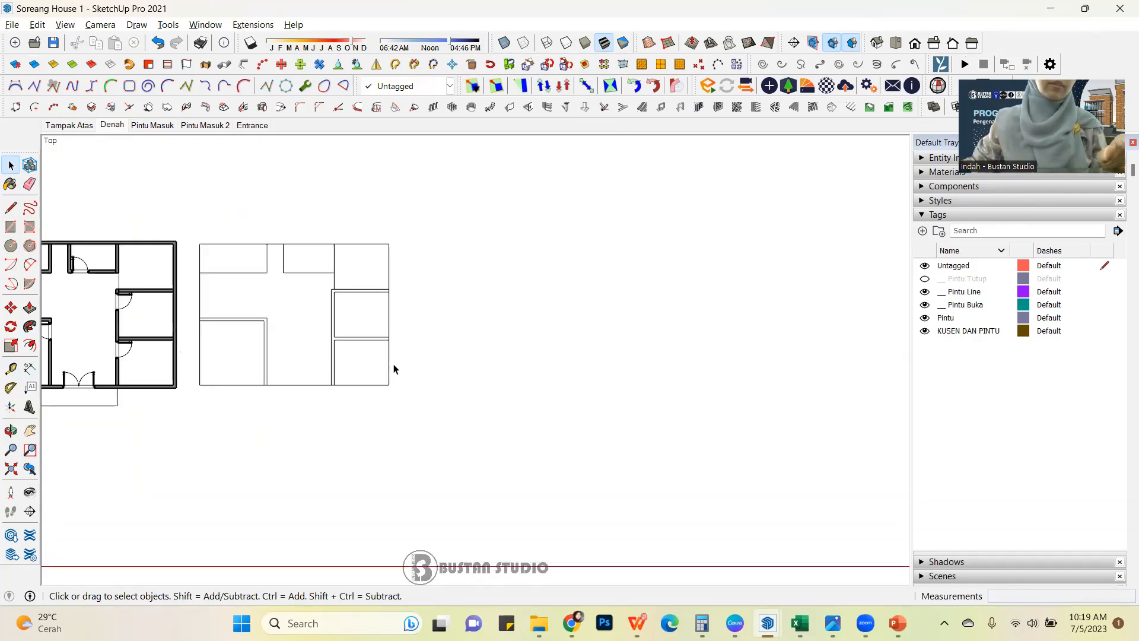
pyautogui.scroll(1, 393, 367)
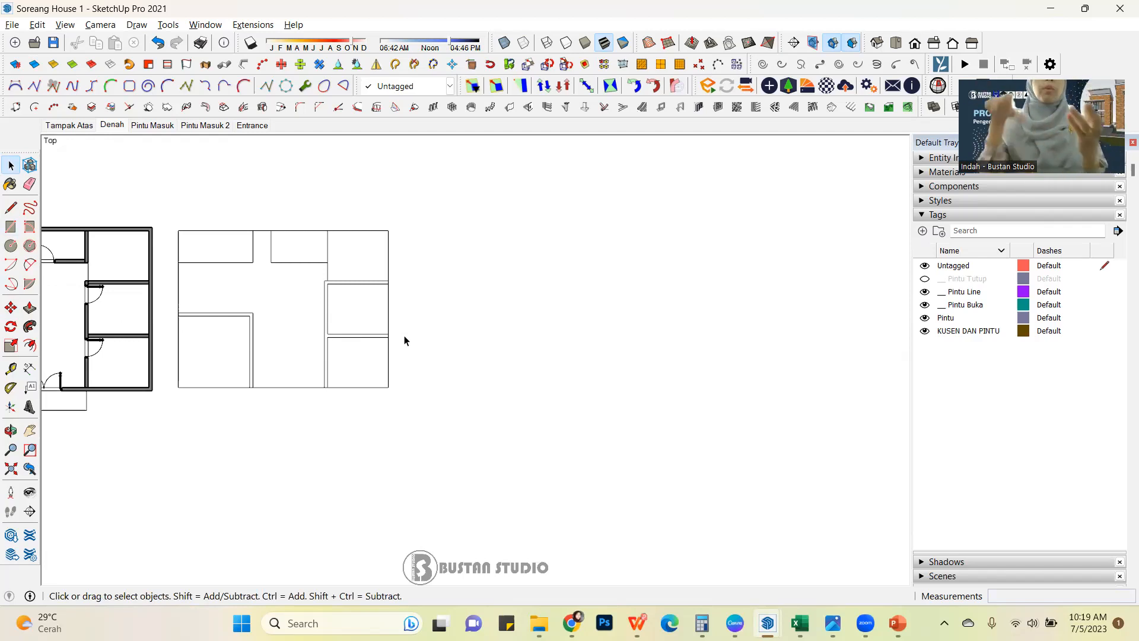
pyautogui.click(30, 368)
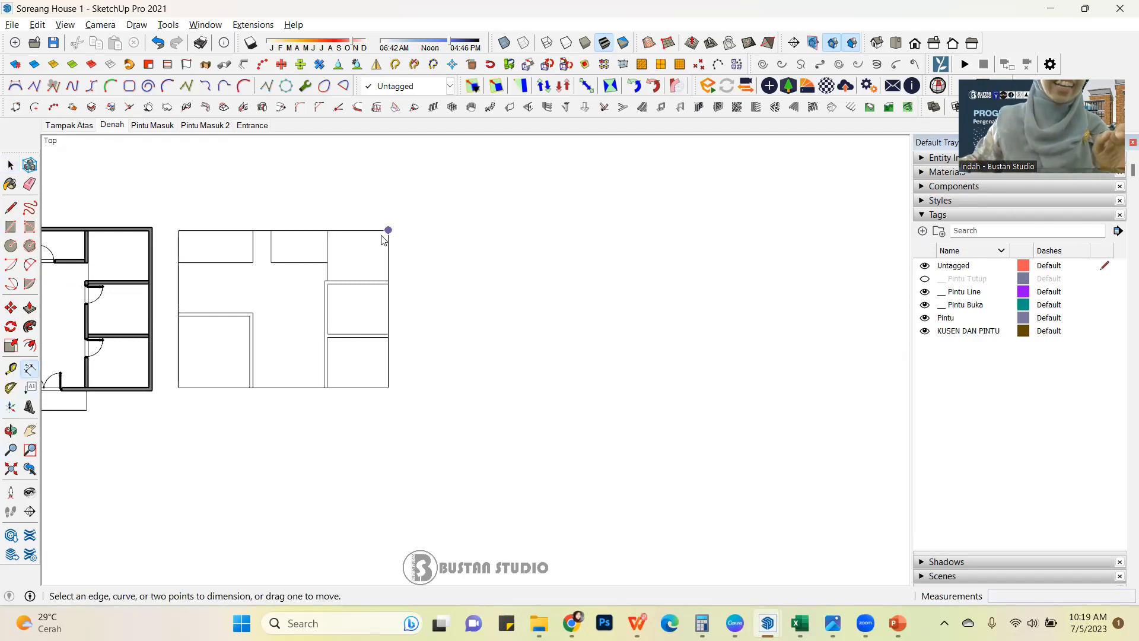
pyautogui.click(388, 230)
pyautogui.click(178, 230)
pyautogui.click(350, 284)
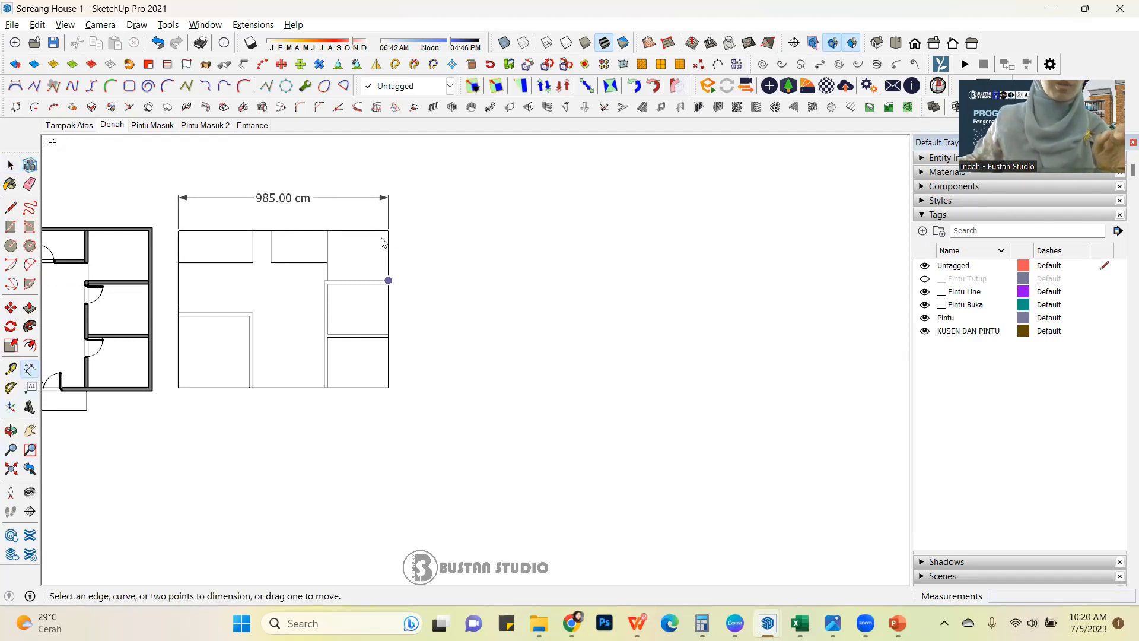
pyautogui.click(388, 230)
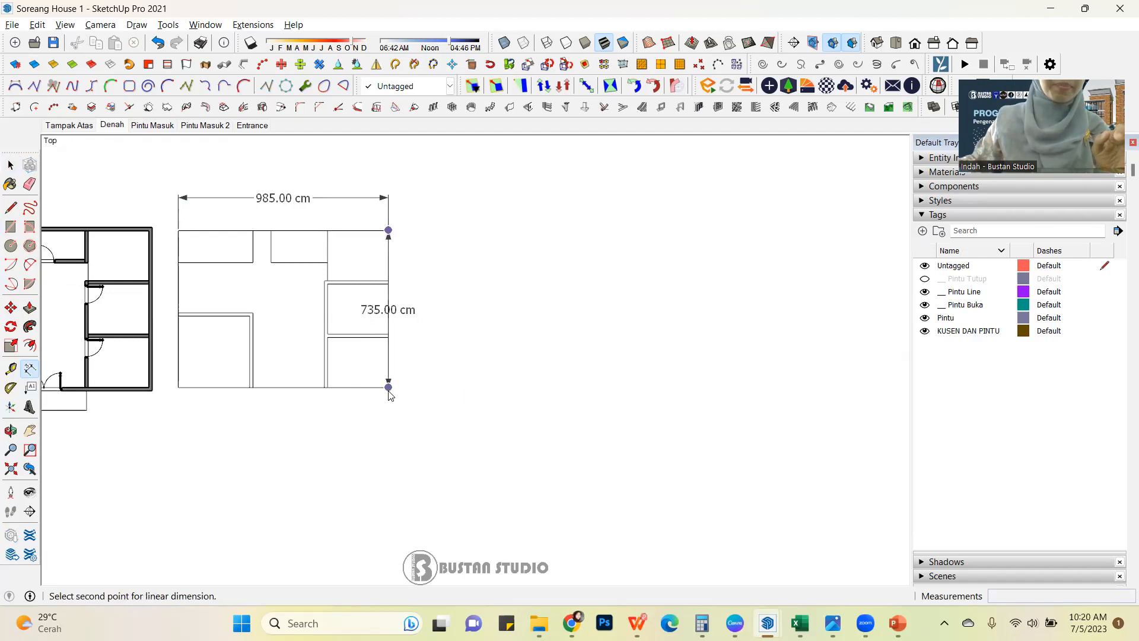
pyautogui.click(389, 388)
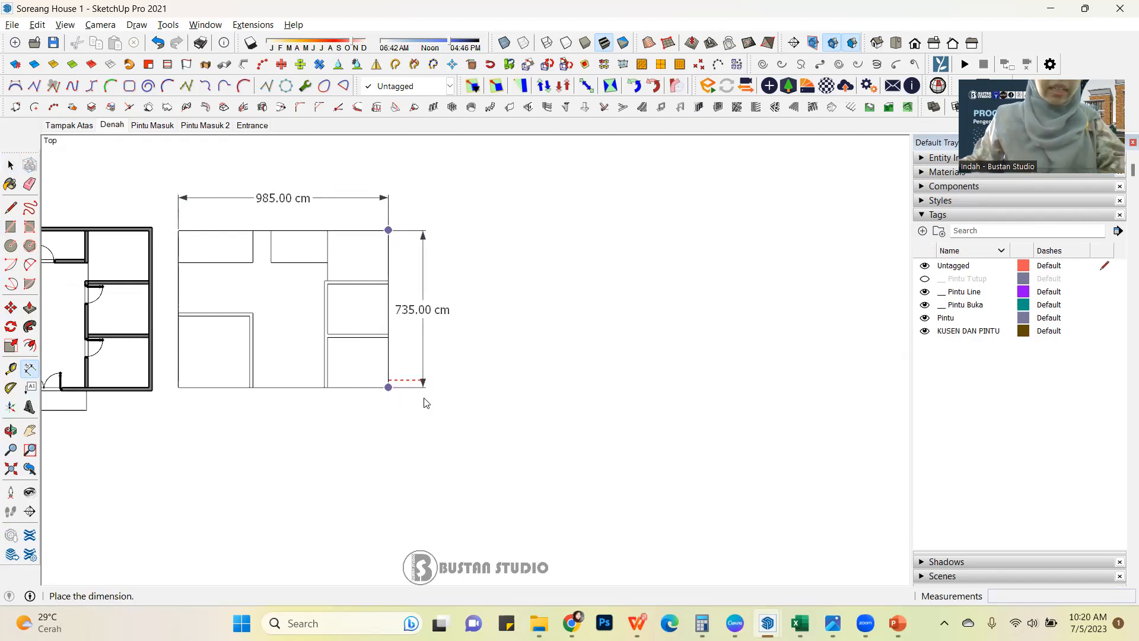
pyautogui.press('Escape')
# Dimension the overall depth of the thick-walled floor plan, placing the dimension to the left of its outer wall.
pyautogui.scroll(-3, 536, 323)
pyautogui.scroll(6, 265, 346)
pyautogui.click(315, 386)
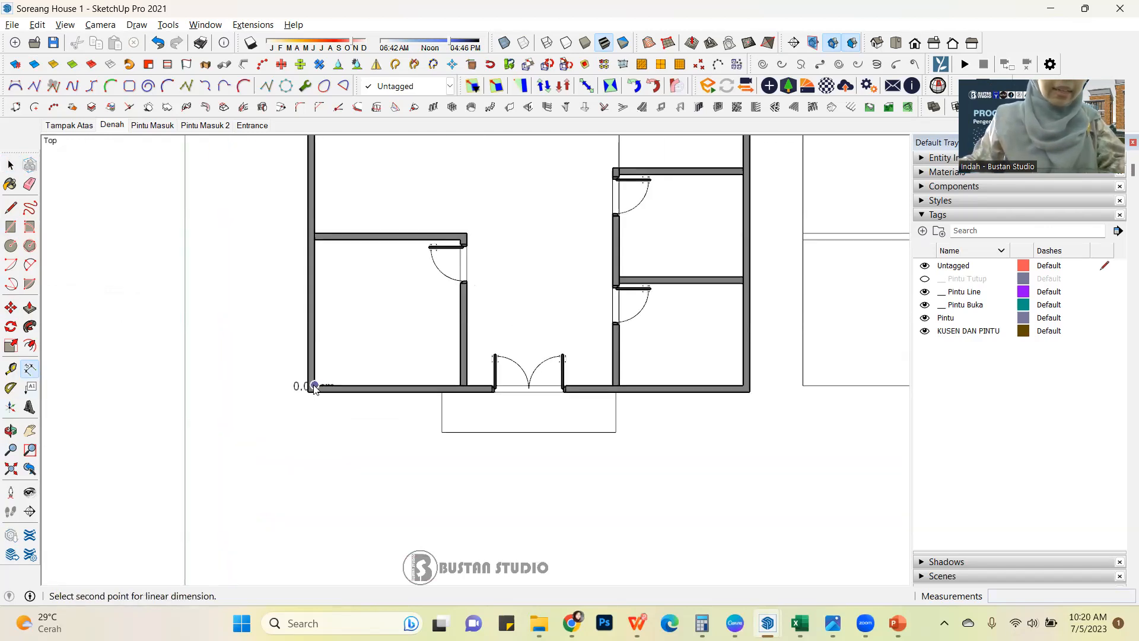
pyautogui.scroll(-3, 314, 386)
pyautogui.scroll(3, 310, 234)
pyautogui.click(310, 233)
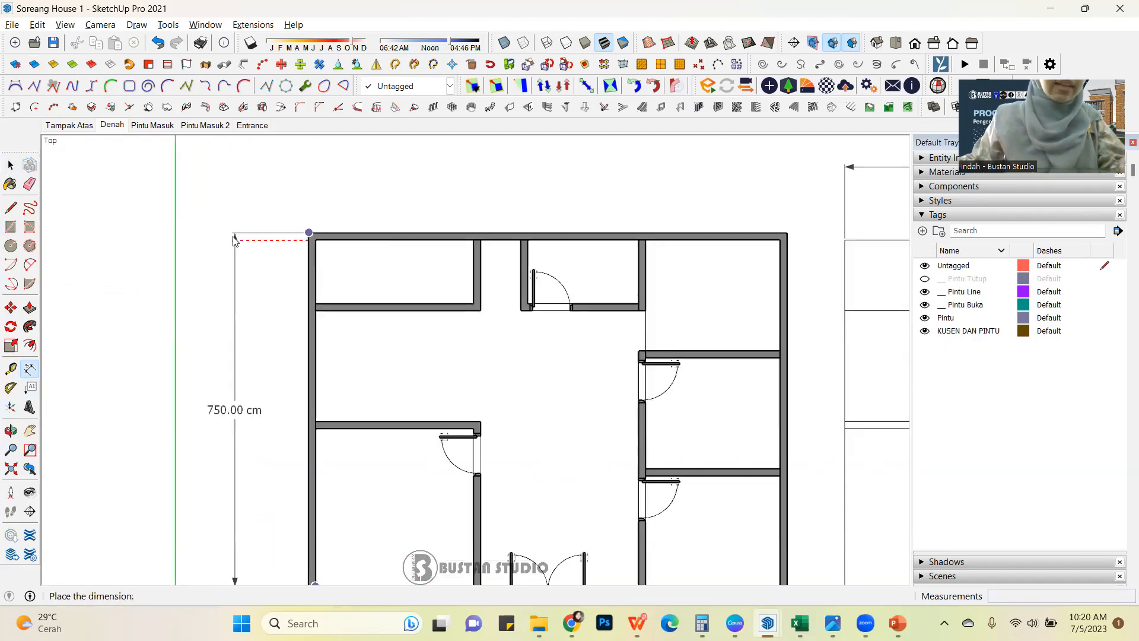
pyautogui.click(224, 238)
# Dimension the overall width of the thick-walled floor plan, placing the dimension below the entrance side.
pyautogui.scroll(-3, 225, 238)
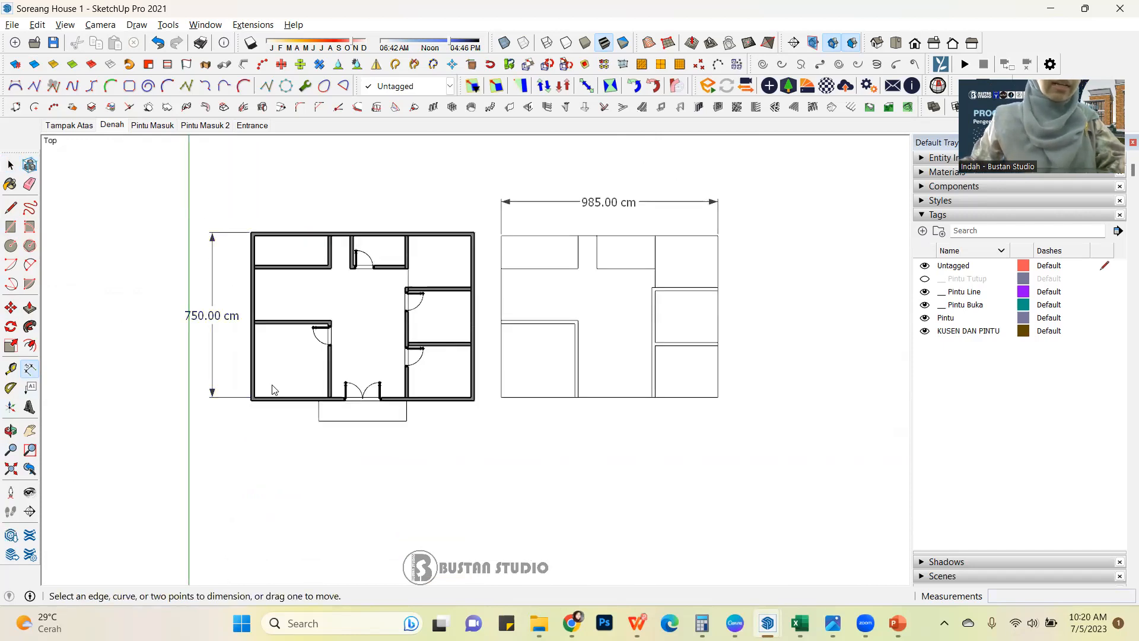
pyautogui.scroll(2, 273, 389)
pyautogui.click(240, 408)
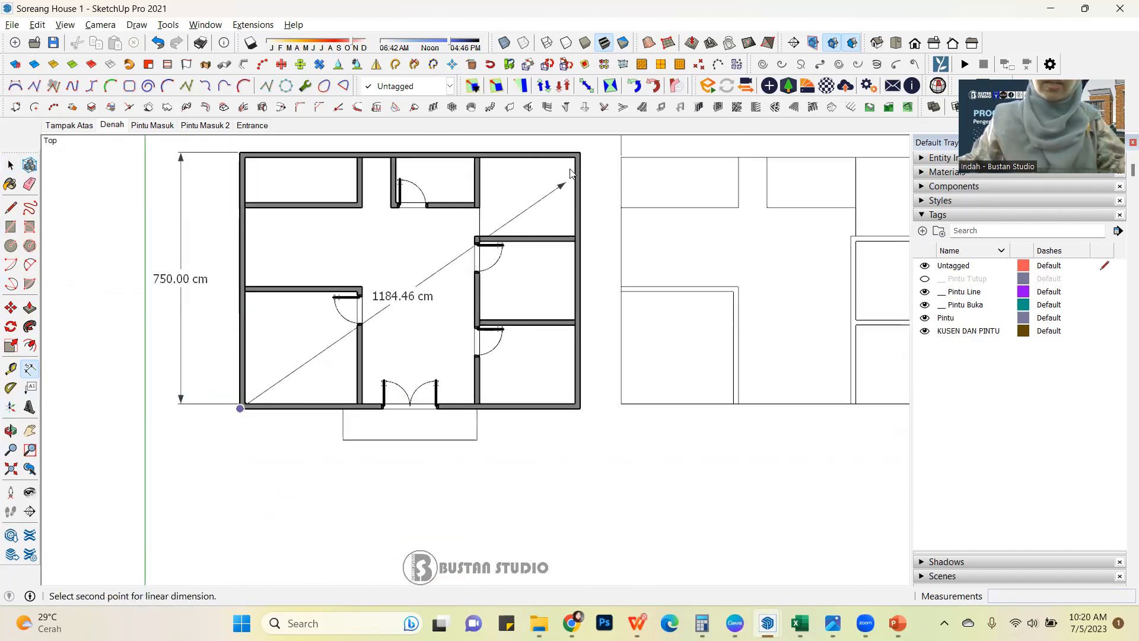
pyautogui.click(575, 157)
pyautogui.scroll(-2, 538, 298)
pyautogui.click(539, 429)
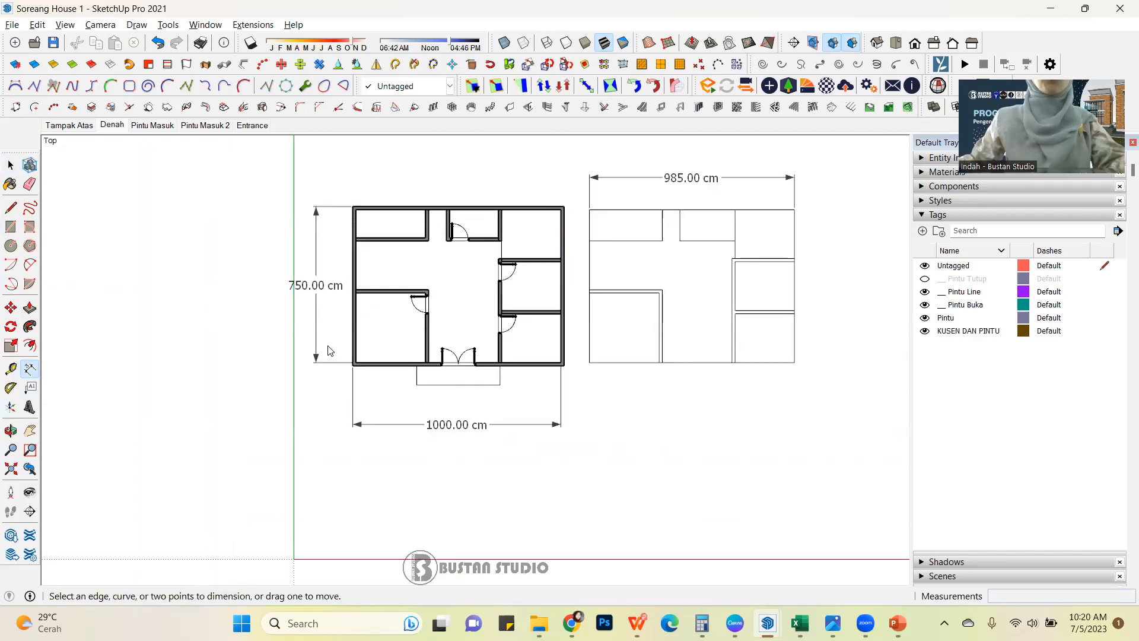
# Draw a 1000 x 750 cm rectangle in the empty area to the right of the two floor plans.
pyautogui.scroll(-3, 216, 348)
pyautogui.scroll(2, 515, 341)
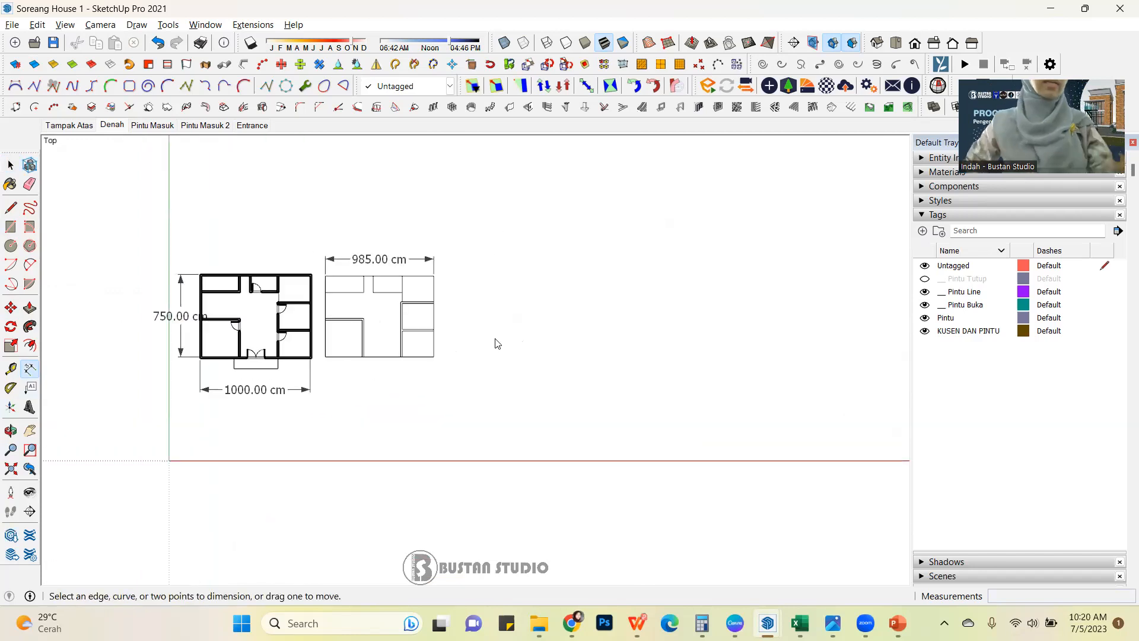
pyautogui.scroll(2, 493, 344)
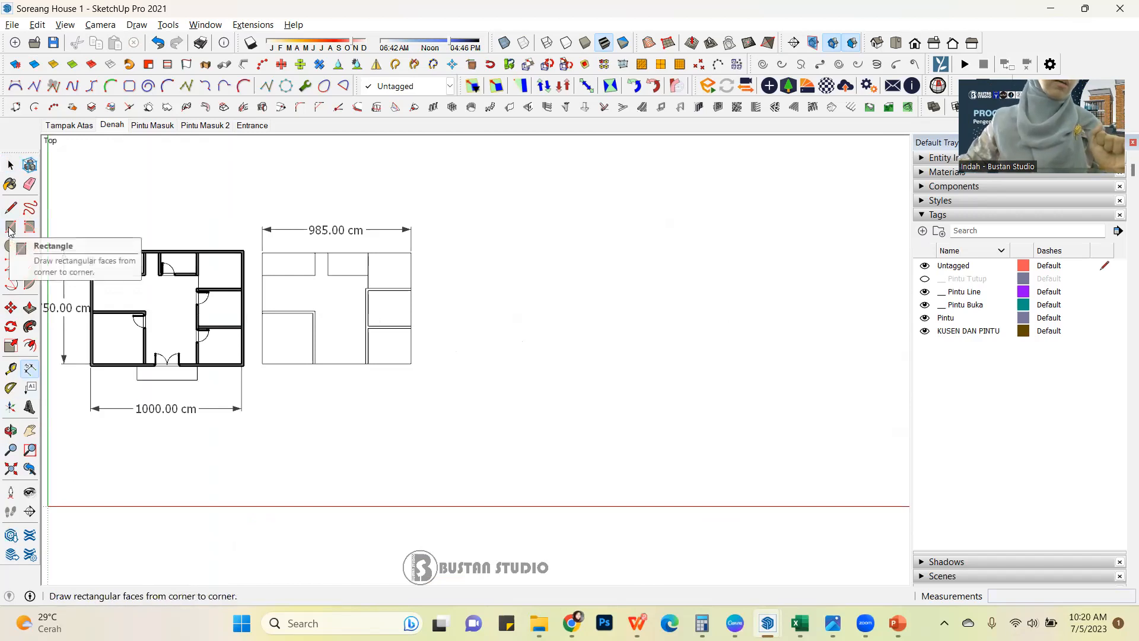
pyautogui.click(15, 231)
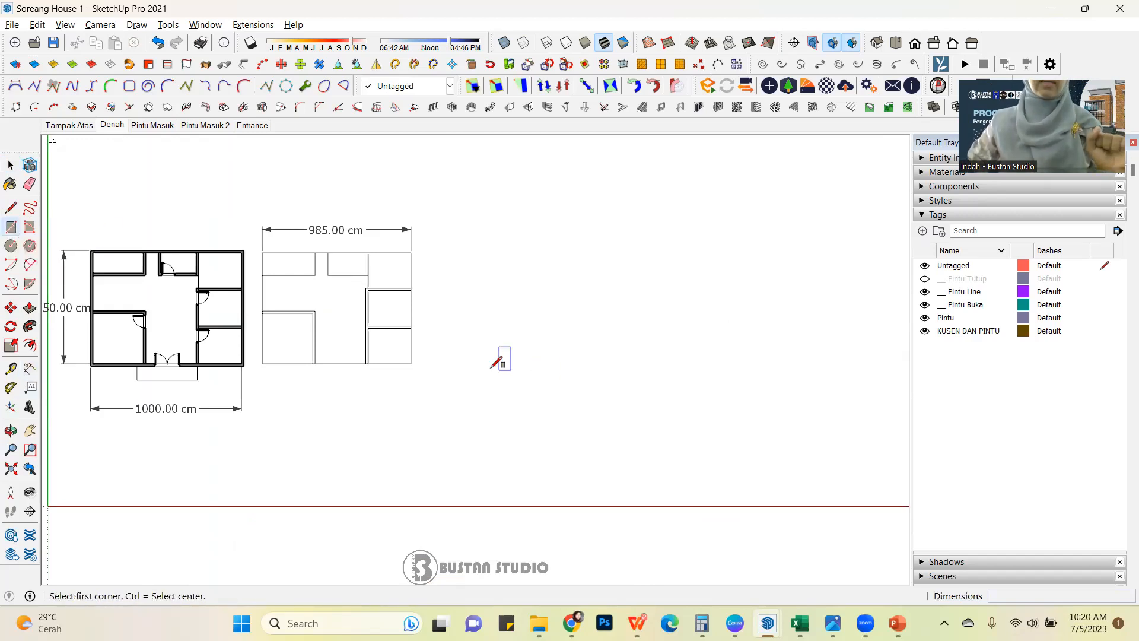
pyautogui.scroll(1, 491, 366)
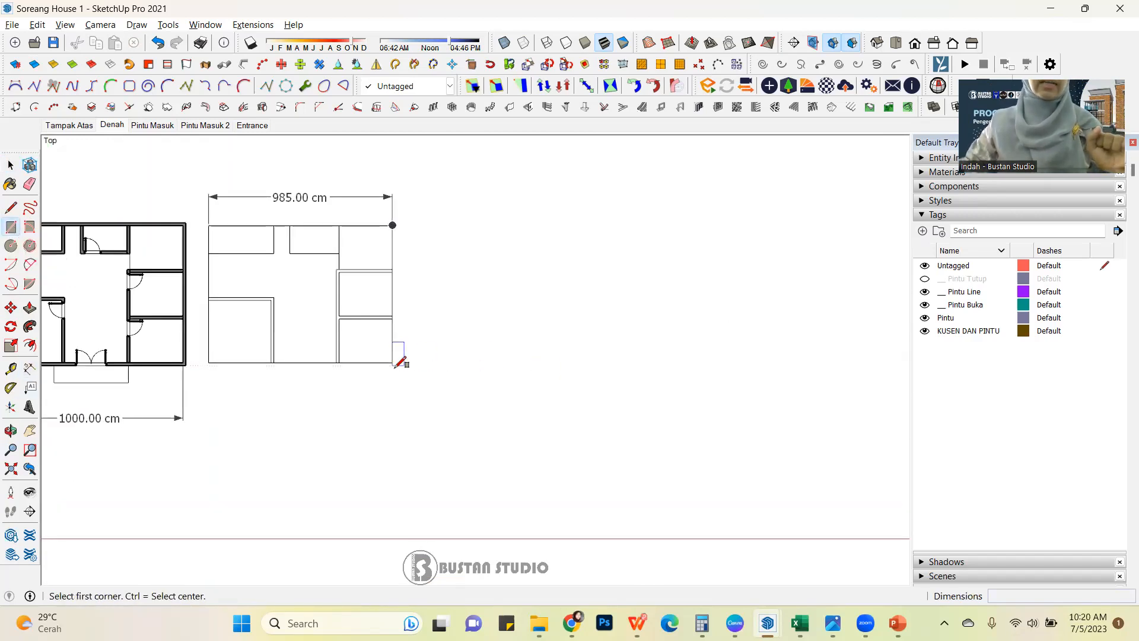
pyautogui.click(475, 369)
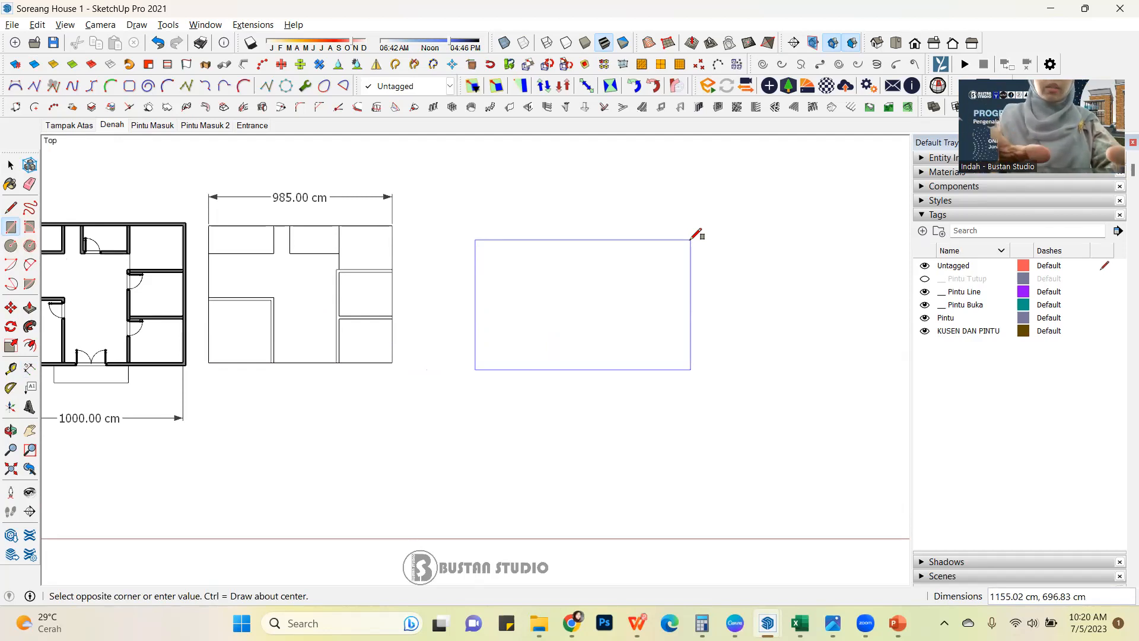
pyautogui.write('1000,750')
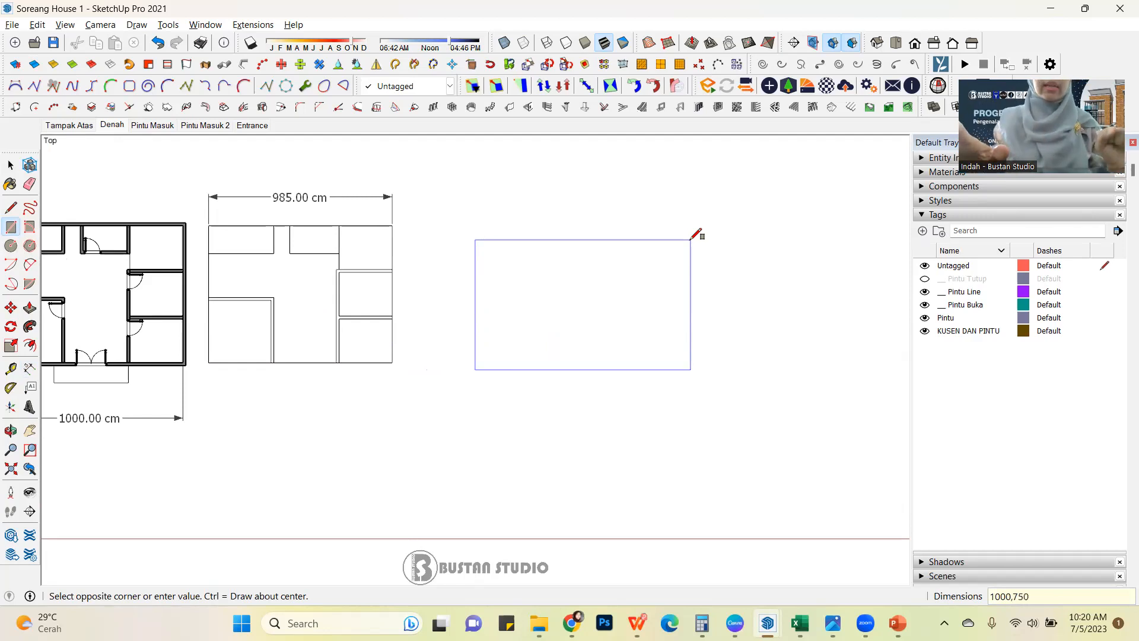
pyautogui.press('Return')
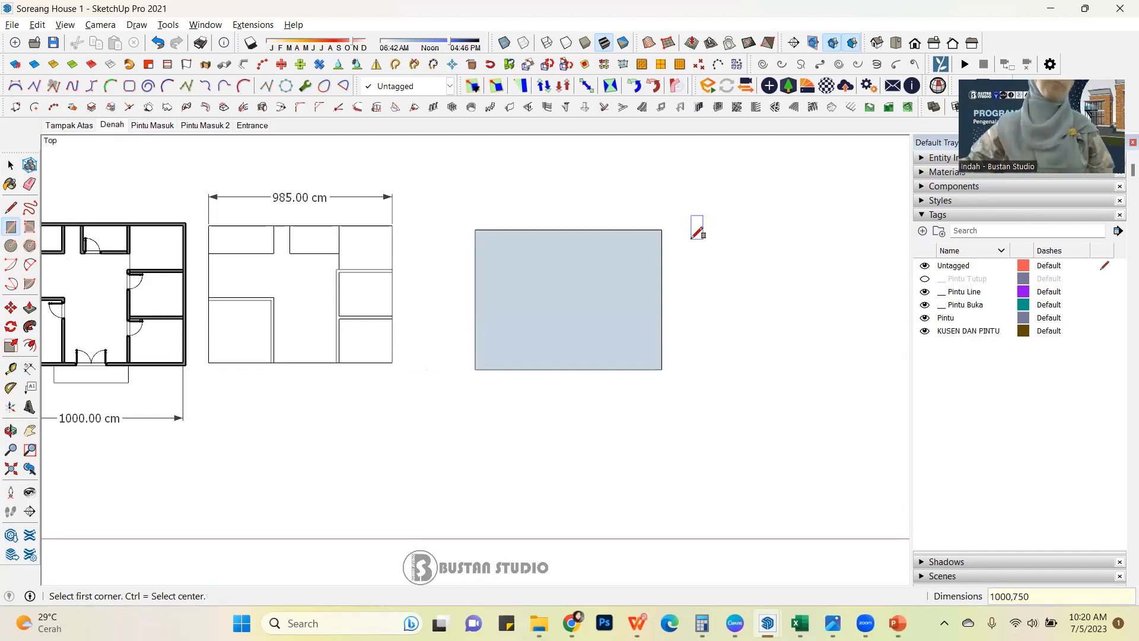
pyautogui.click(11, 165)
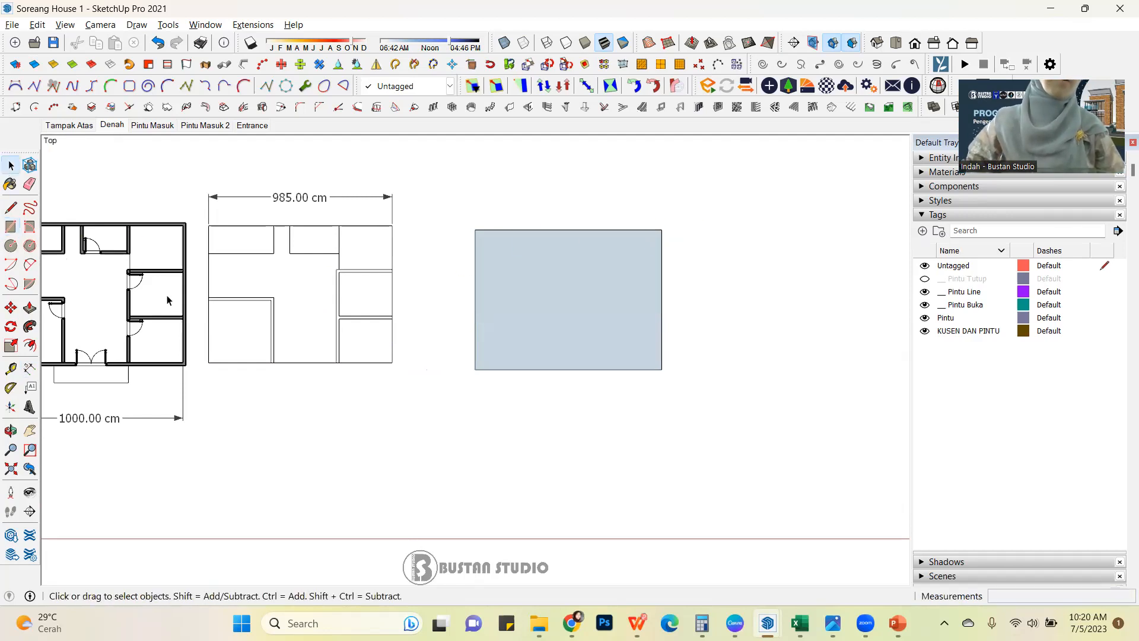
# Dimension the lower-left room's width from its outer wall to the partition wall, just above the overall width dimension.
pyautogui.scroll(-1, 425, 333)
pyautogui.click(30, 369)
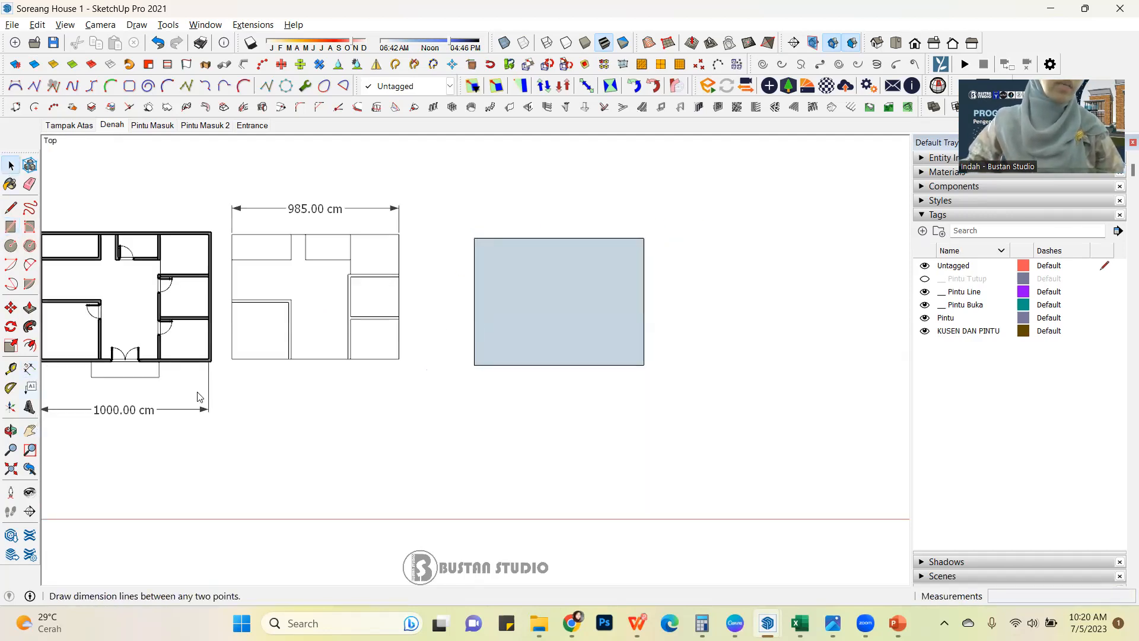
pyautogui.scroll(2, 259, 381)
pyautogui.scroll(-2, 528, 331)
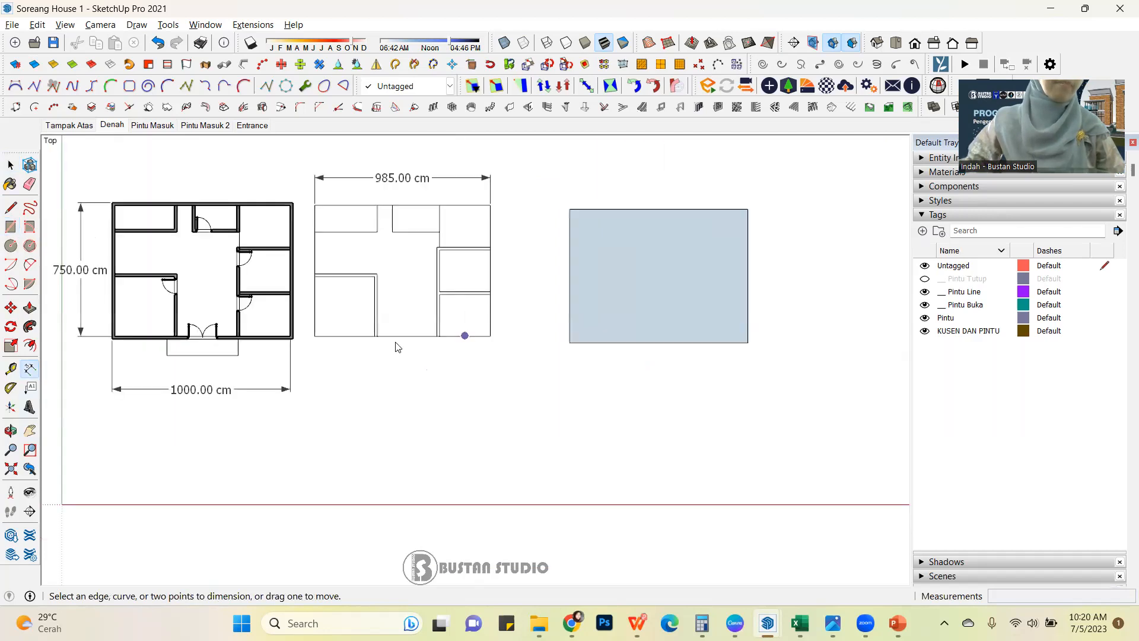
pyautogui.scroll(2, 394, 346)
pyautogui.scroll(-1, 392, 339)
pyautogui.scroll(3, 113, 336)
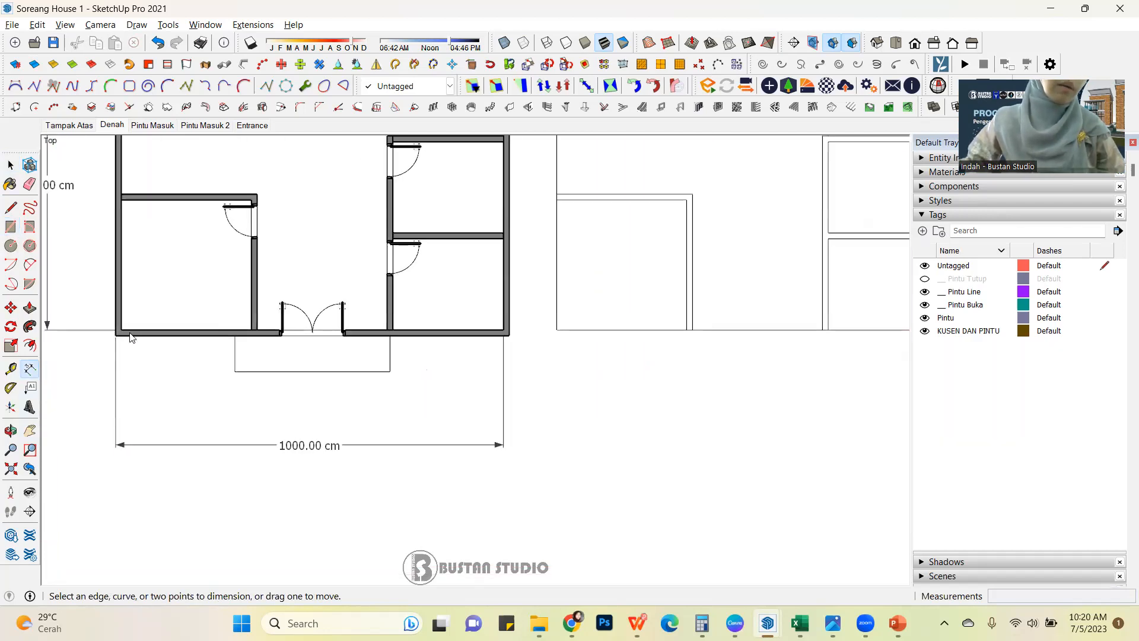
pyautogui.click(121, 329)
pyautogui.click(257, 329)
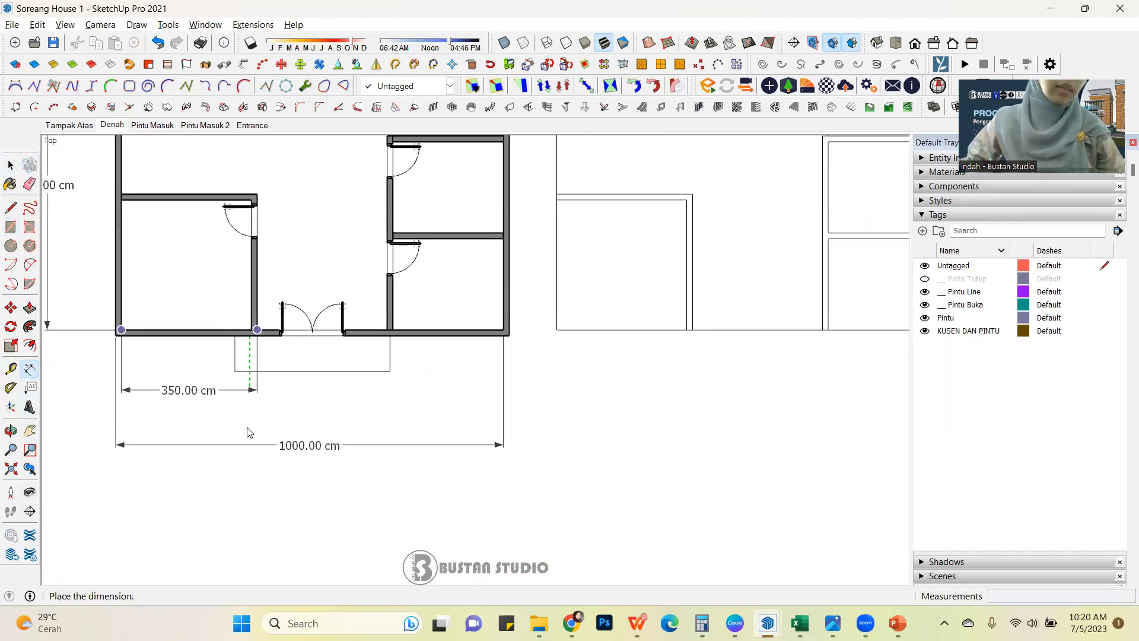
pyautogui.click(252, 419)
# Continue the dimension row with the entrance area's width and the lower-right room's width up to the outer wall.
pyautogui.click(257, 330)
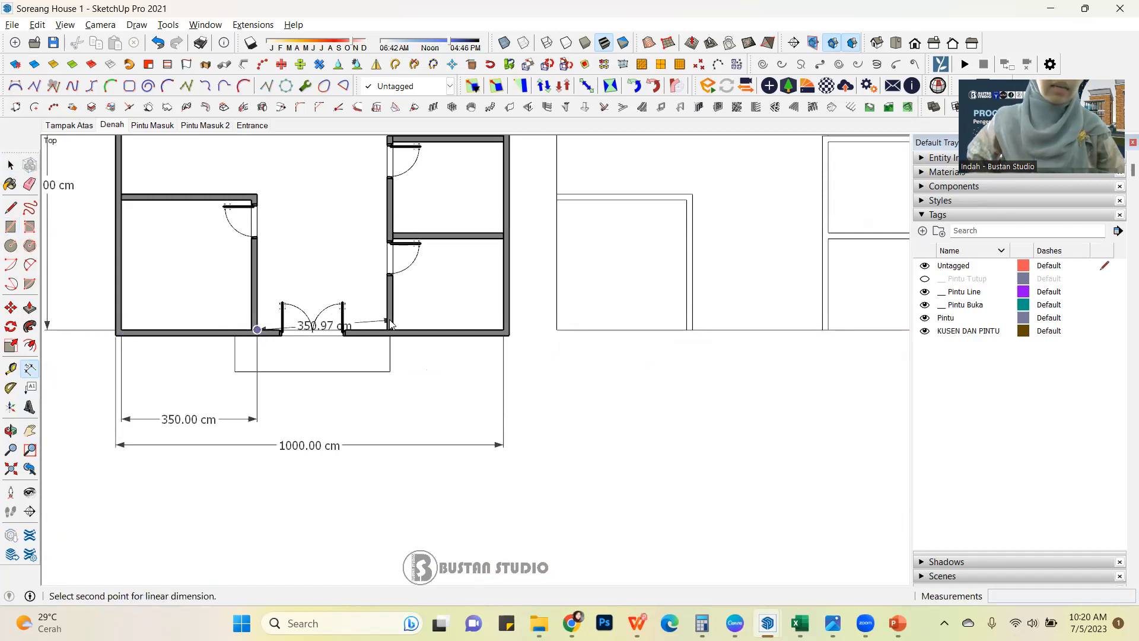
pyautogui.click(392, 329)
pyautogui.click(390, 421)
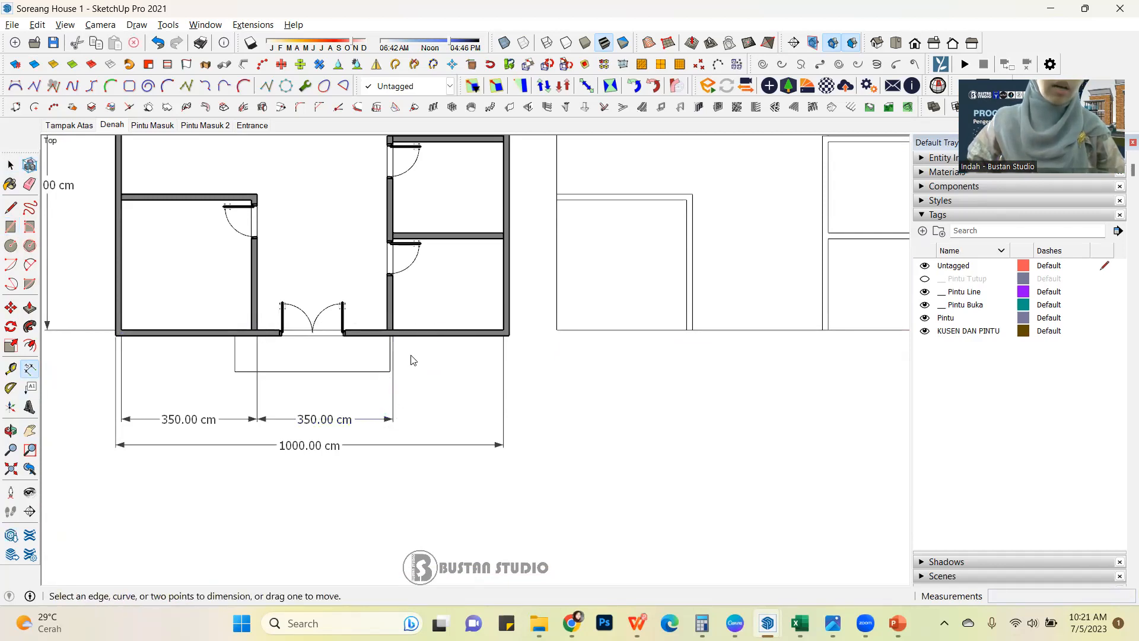
pyautogui.click(393, 329)
pyautogui.click(509, 335)
pyautogui.click(521, 428)
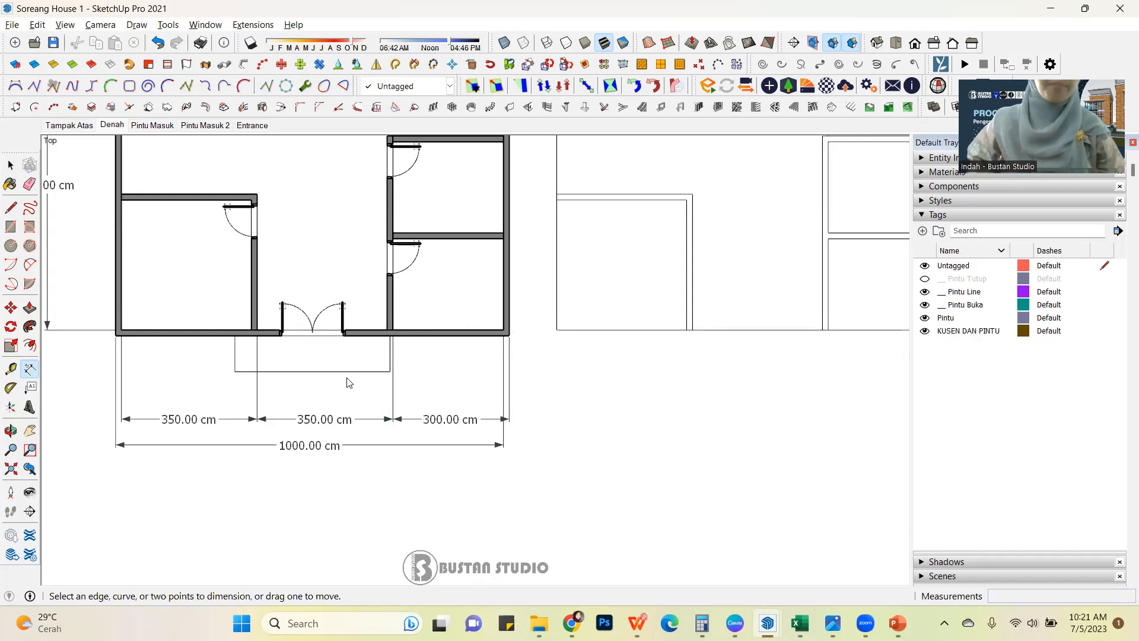
pyautogui.click(11, 165)
# Place a vertical guide line with the Tape Measure tool directly along the left edge of the 1000 x 750 cm rectangle.
pyautogui.scroll(-2, 82, 398)
pyautogui.scroll(-3, 82, 399)
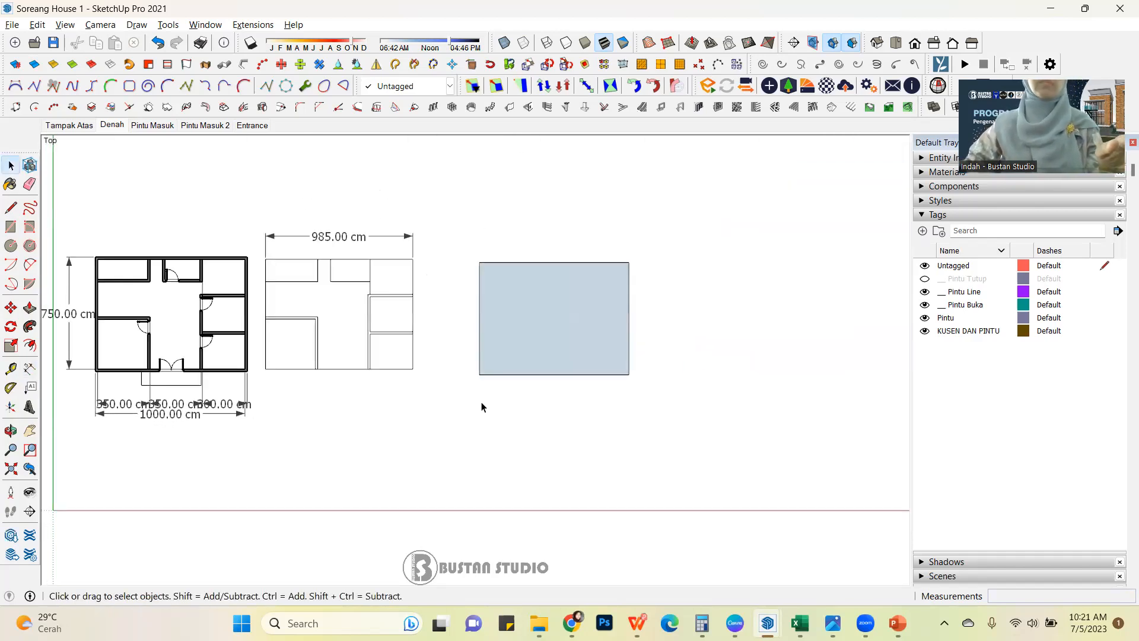
pyautogui.scroll(2, 524, 361)
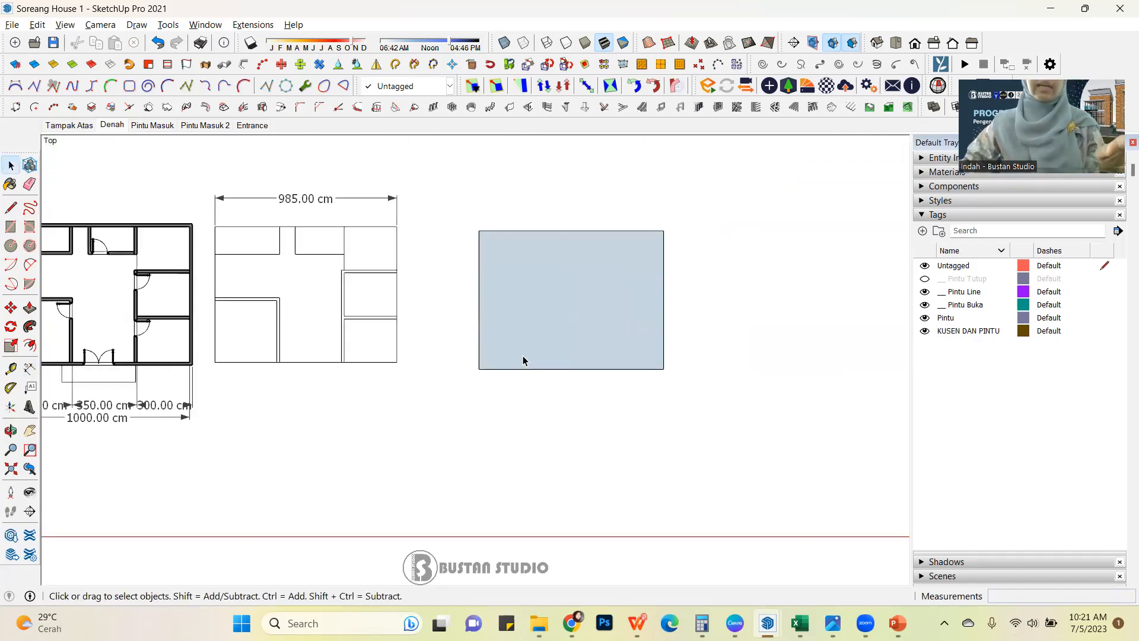
pyautogui.click(474, 347)
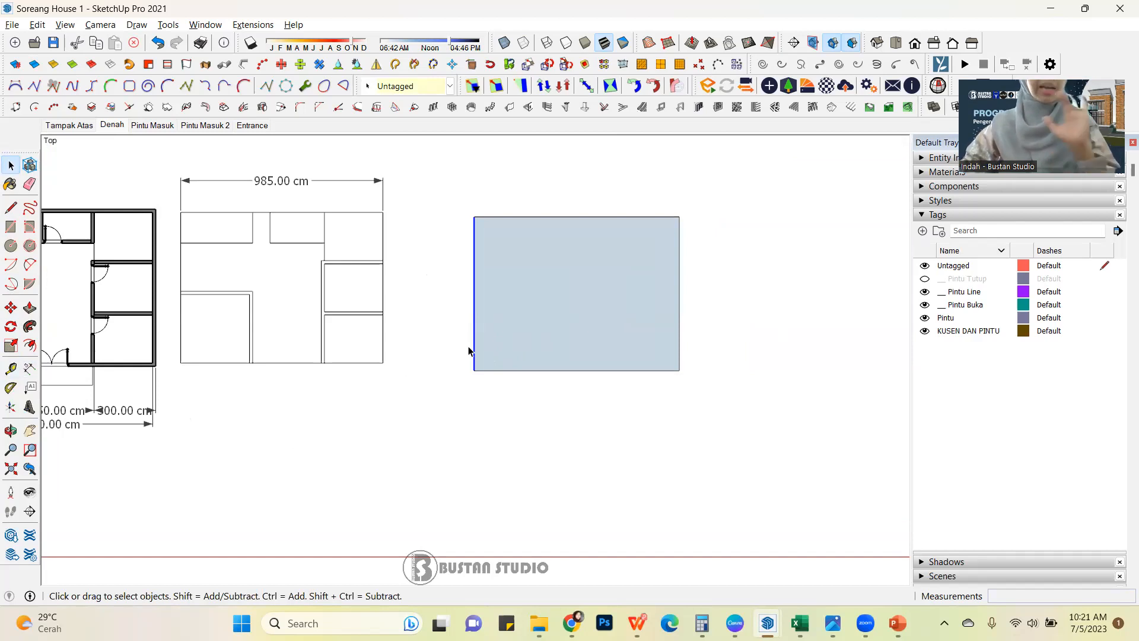
pyautogui.click(10, 371)
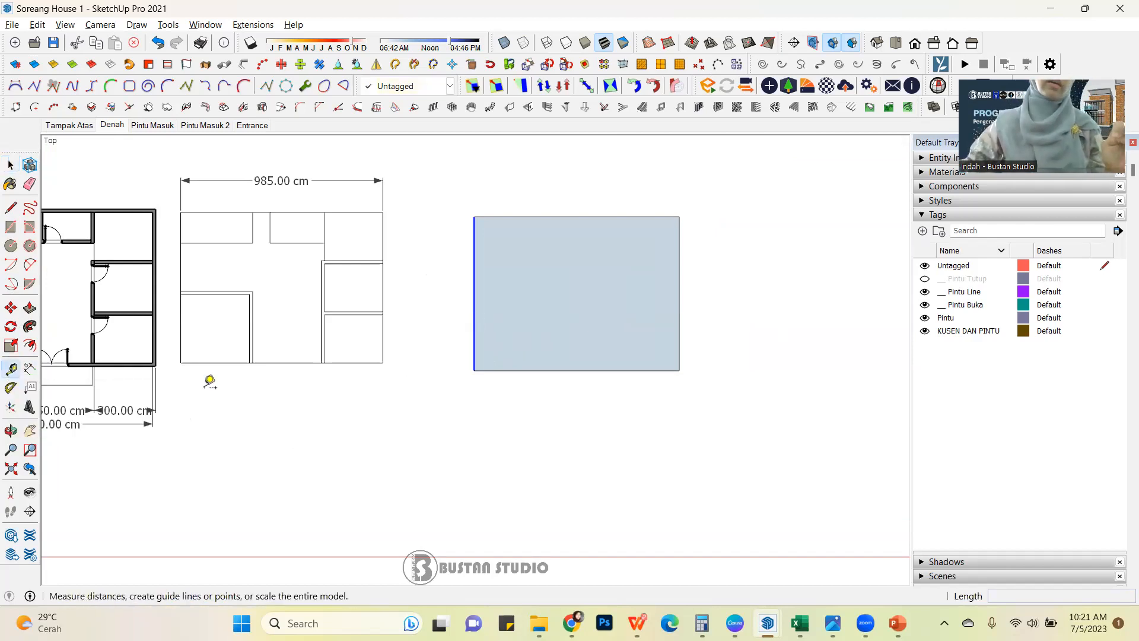
pyautogui.click(475, 307)
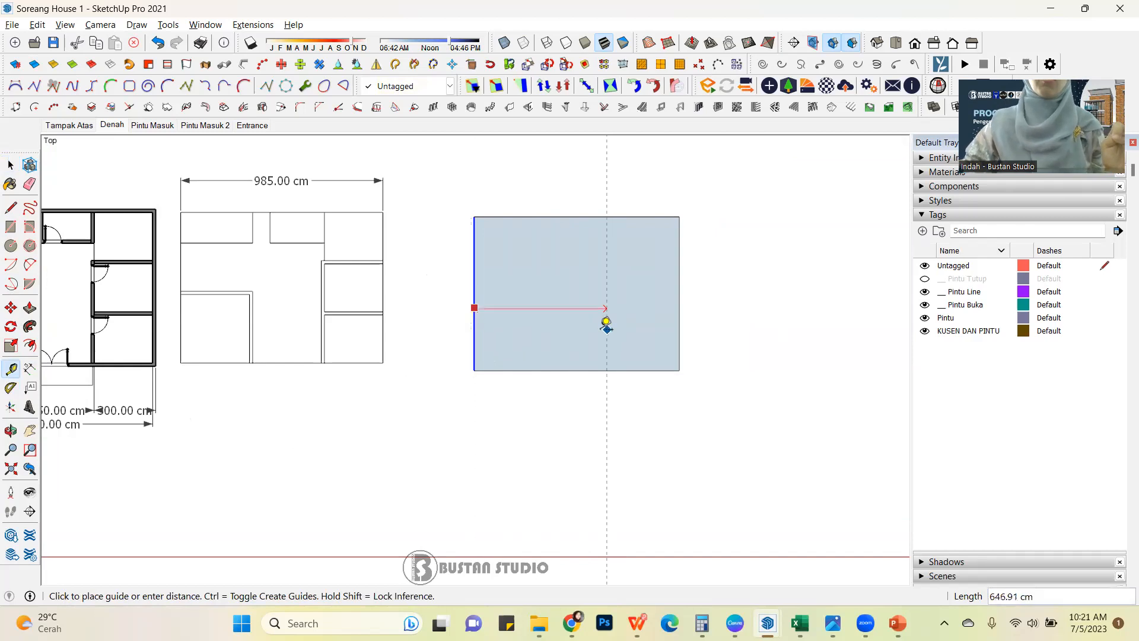
pyautogui.scroll(-3, 555, 317)
pyautogui.scroll(3, 521, 314)
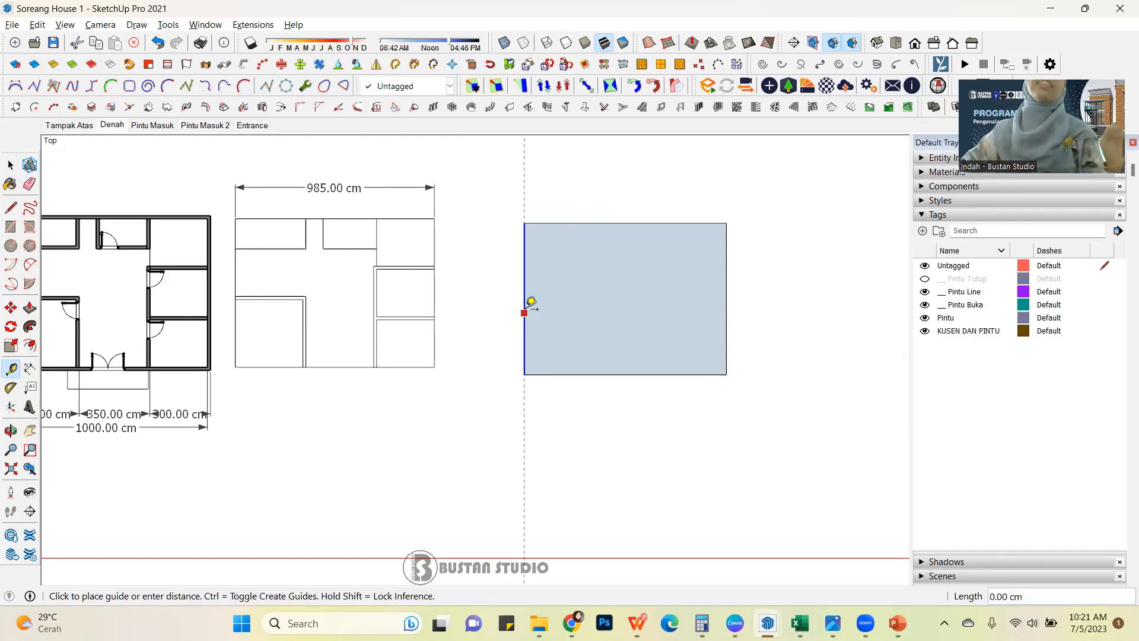
pyautogui.scroll(-2, 532, 303)
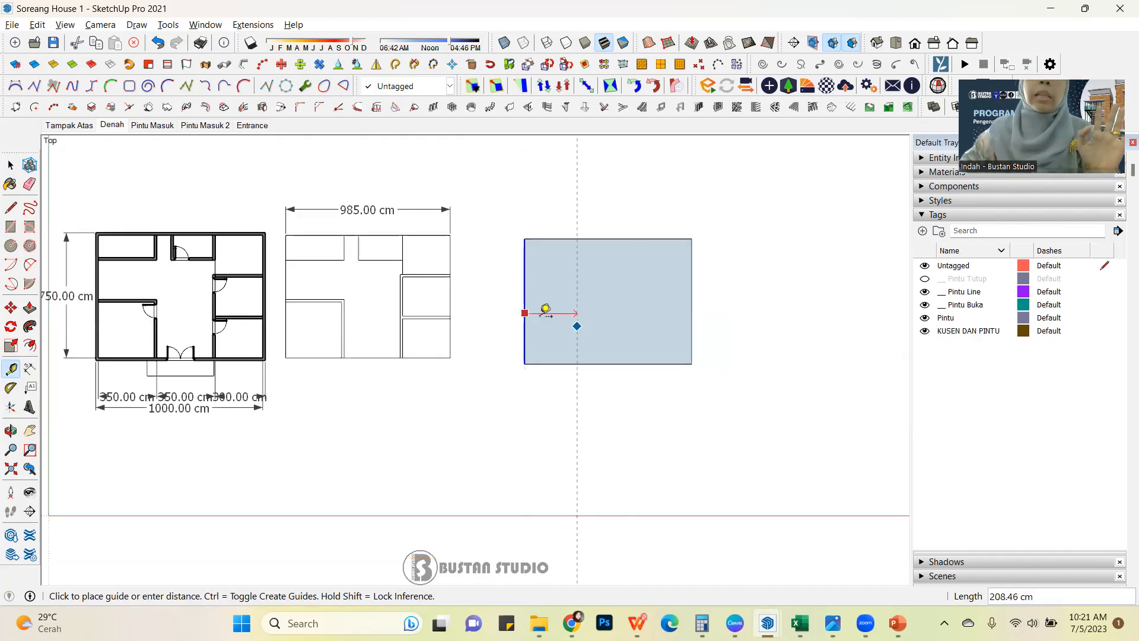
pyautogui.click(525, 312)
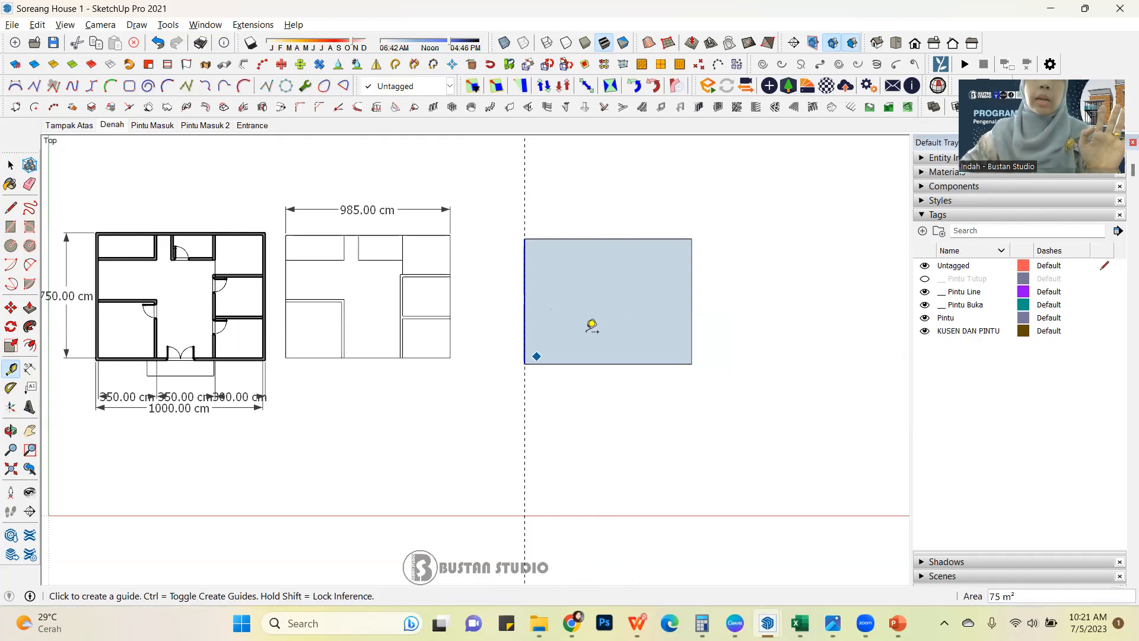
# Add a vertical guide 350 cm inside the rectangle, offset from its left edge.
pyautogui.click(525, 300)
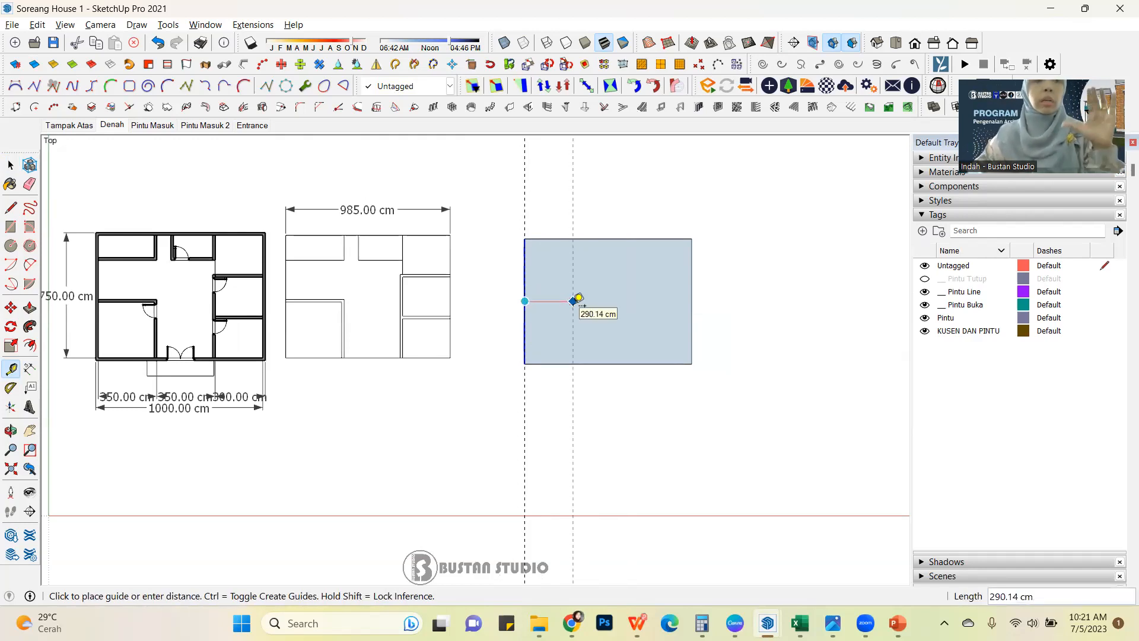
pyautogui.write('350')
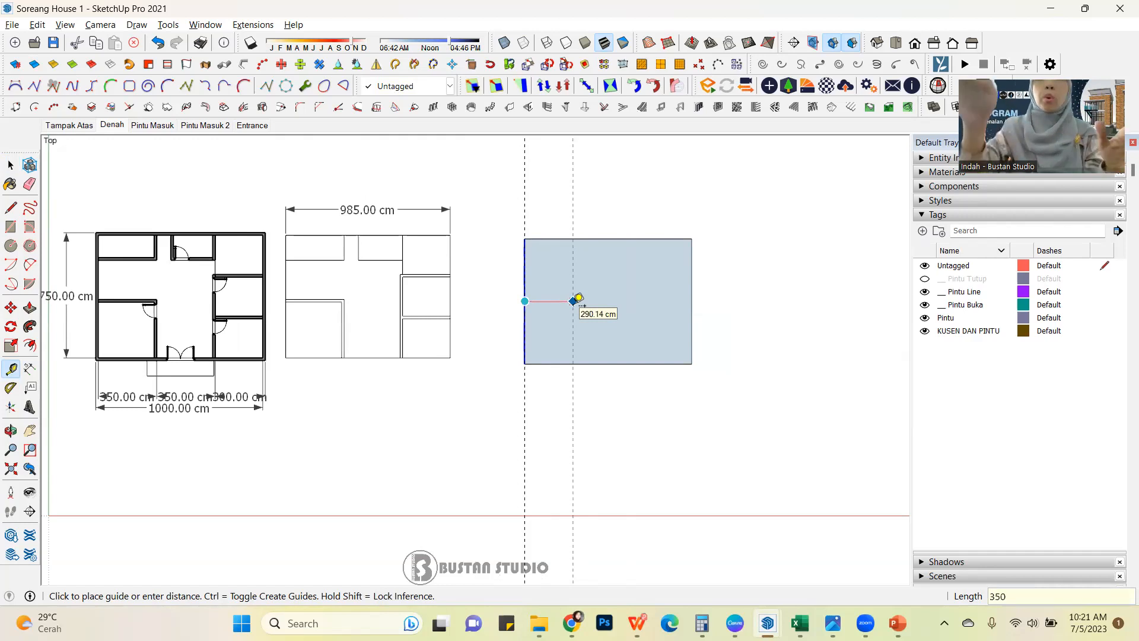
pyautogui.press('Return')
# Add another vertical guide 350 cm to the right of the guide inside the rectangle.
pyautogui.click(583, 301)
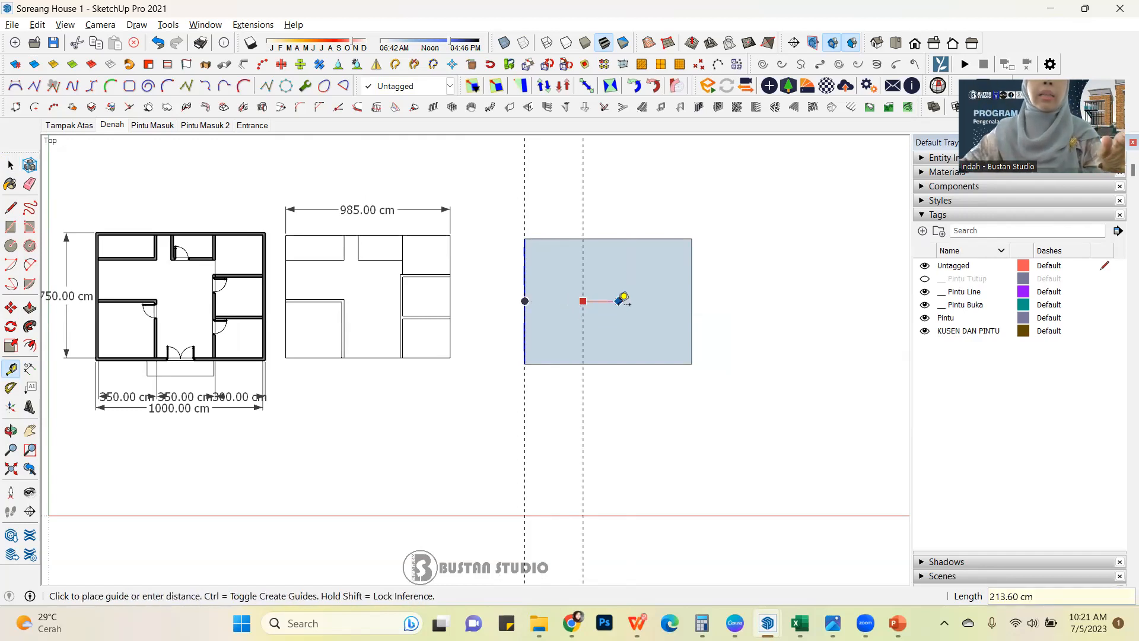
pyautogui.scroll(3, 620, 292)
pyautogui.press('Escape')
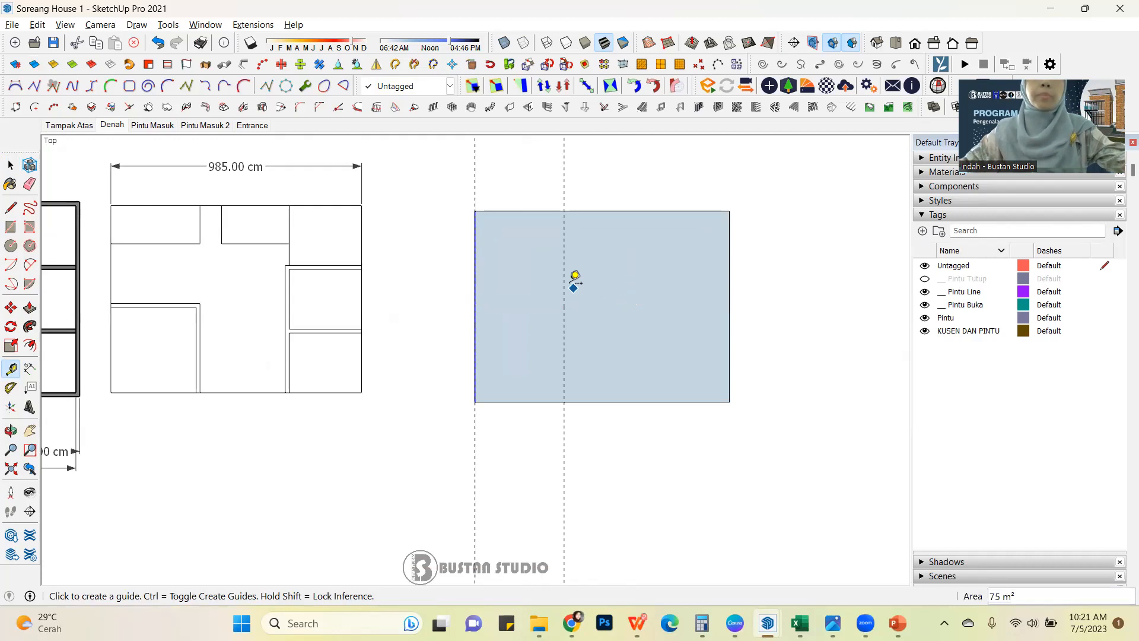
pyautogui.click(564, 280)
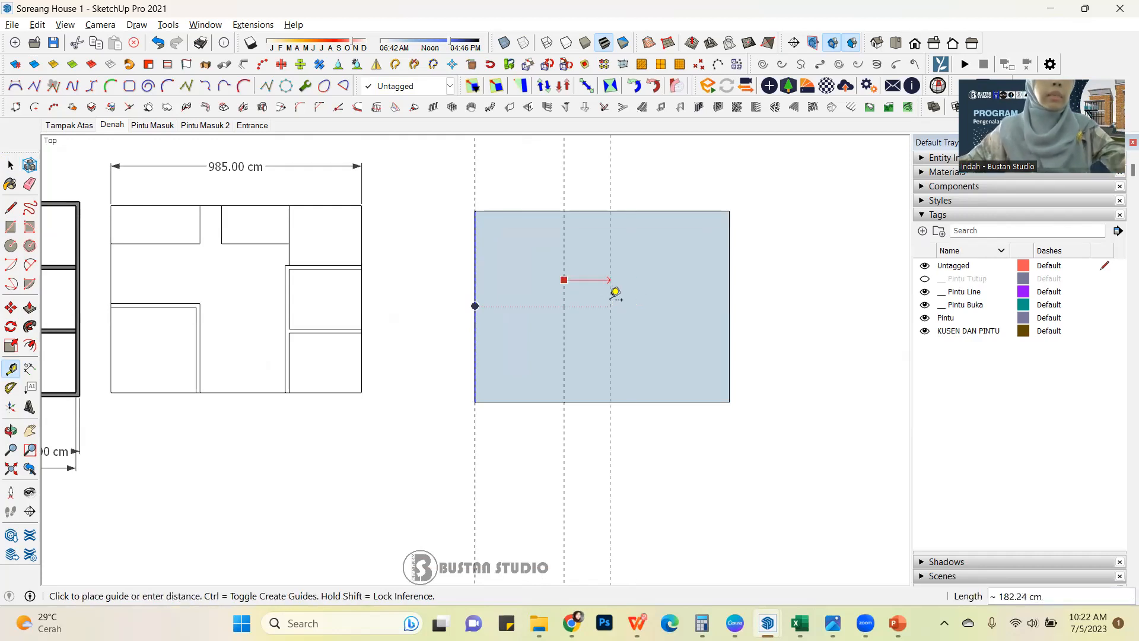
pyautogui.write('350')
pyautogui.press('Return')
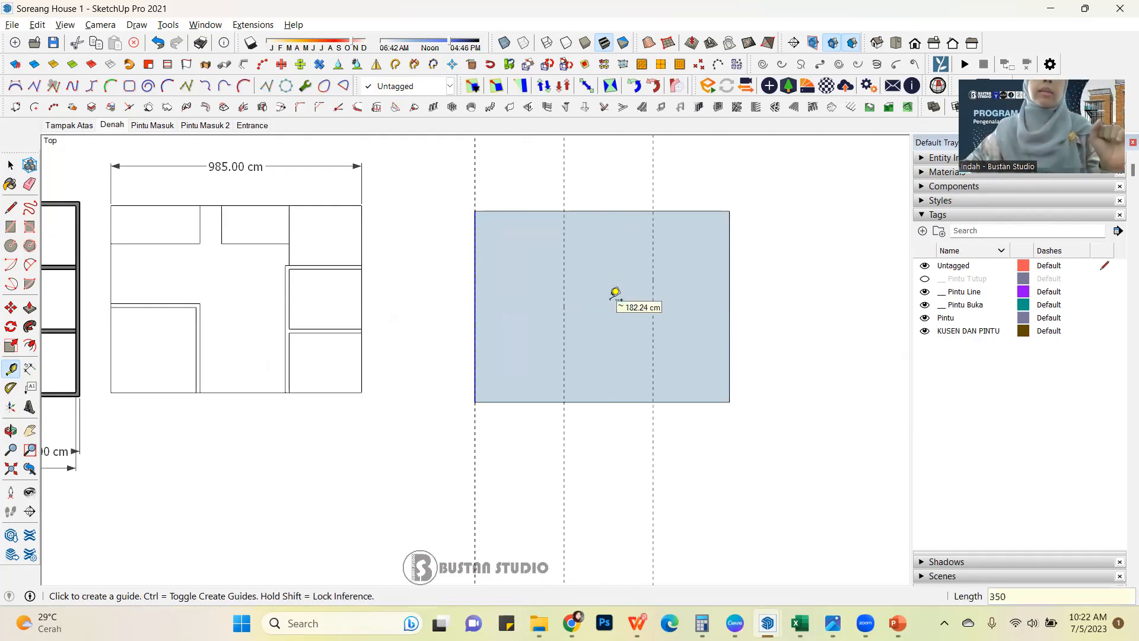
pyautogui.press('space')
# Dimension the lower-right room's depth in the thick-walled plan, from the bottom outer corner to its upper partition, placed outside the right wall.
pyautogui.scroll(-3, 660, 294)
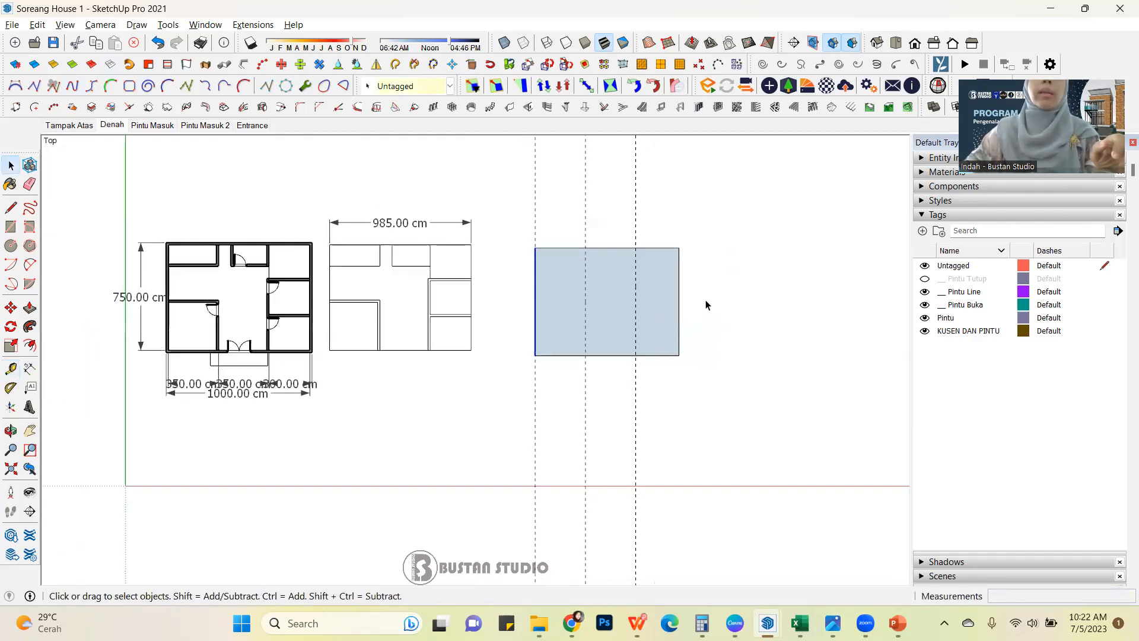
pyautogui.scroll(-2, 327, 316)
pyautogui.scroll(2, 439, 312)
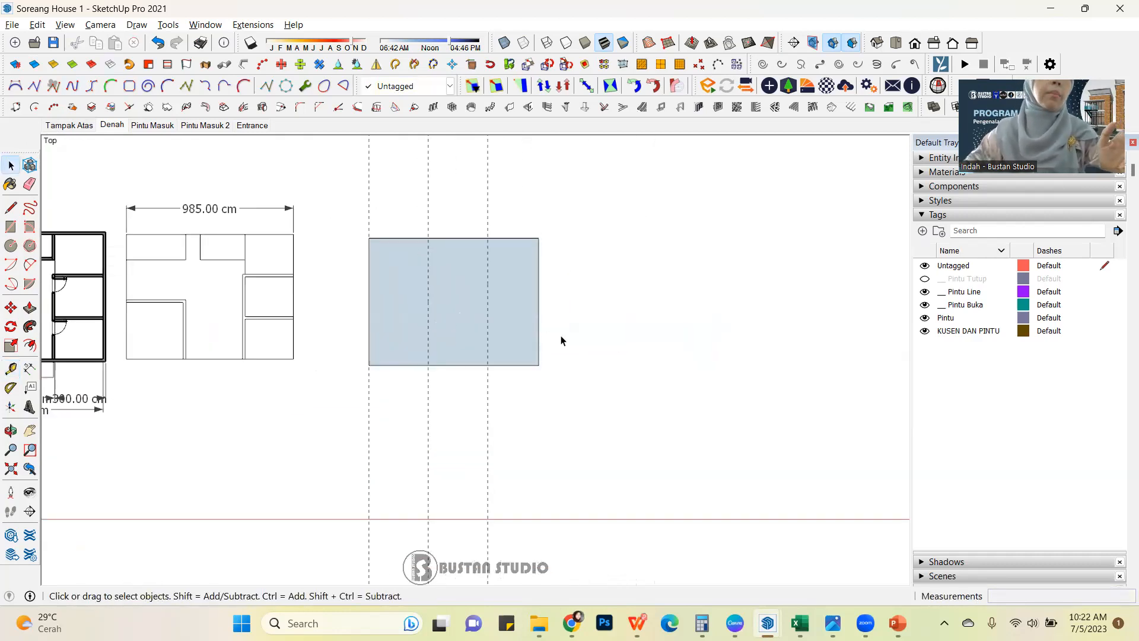
pyautogui.scroll(-2, 558, 339)
pyautogui.scroll(1, 132, 400)
pyautogui.scroll(-2, 483, 338)
pyautogui.scroll(3, 188, 313)
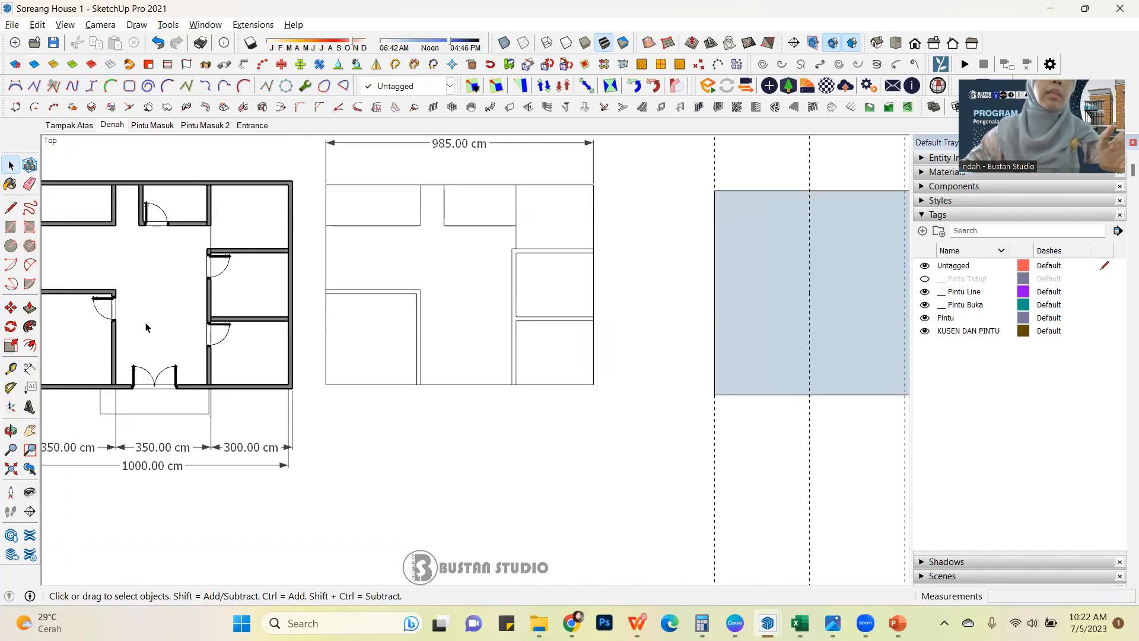
pyautogui.scroll(-1, 145, 322)
pyautogui.click(31, 370)
pyautogui.scroll(2, 225, 362)
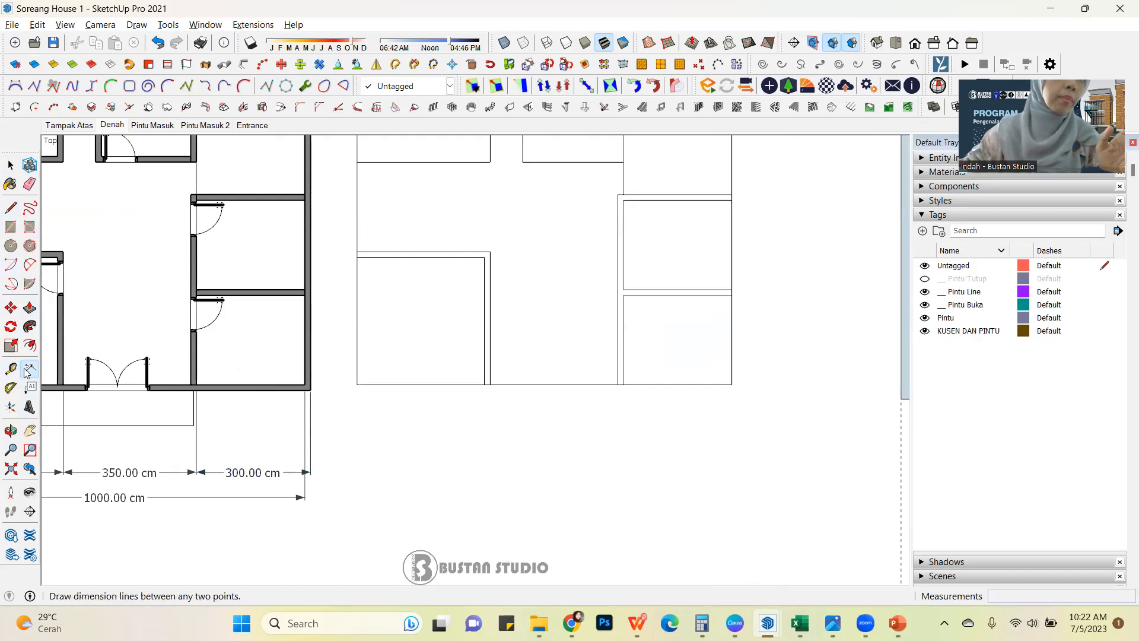
pyautogui.click(310, 390)
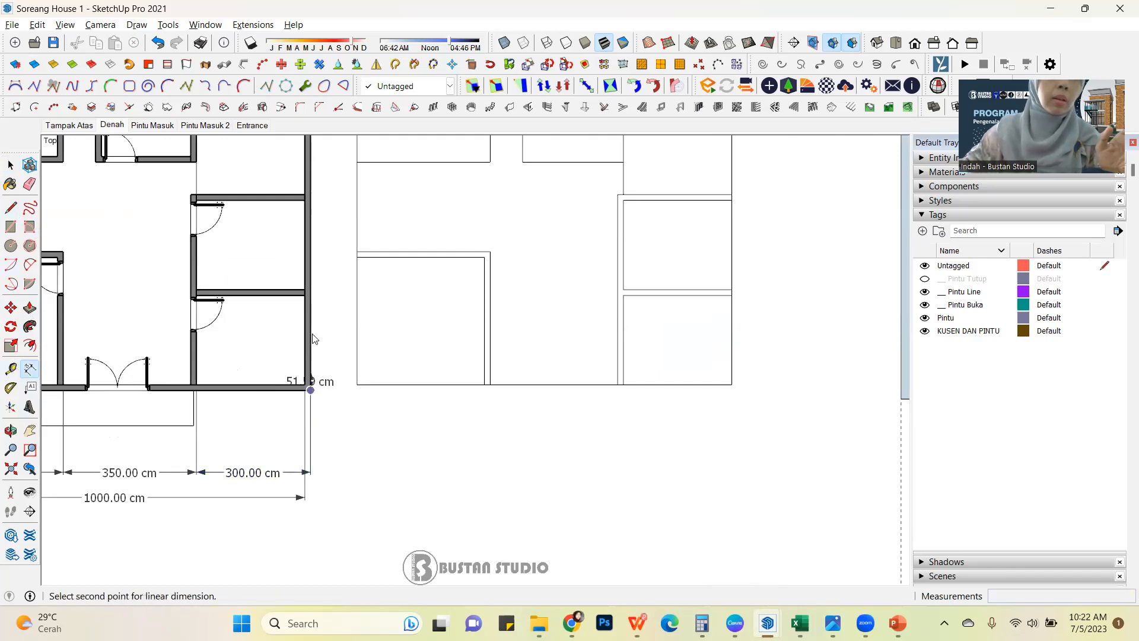
pyautogui.click(304, 295)
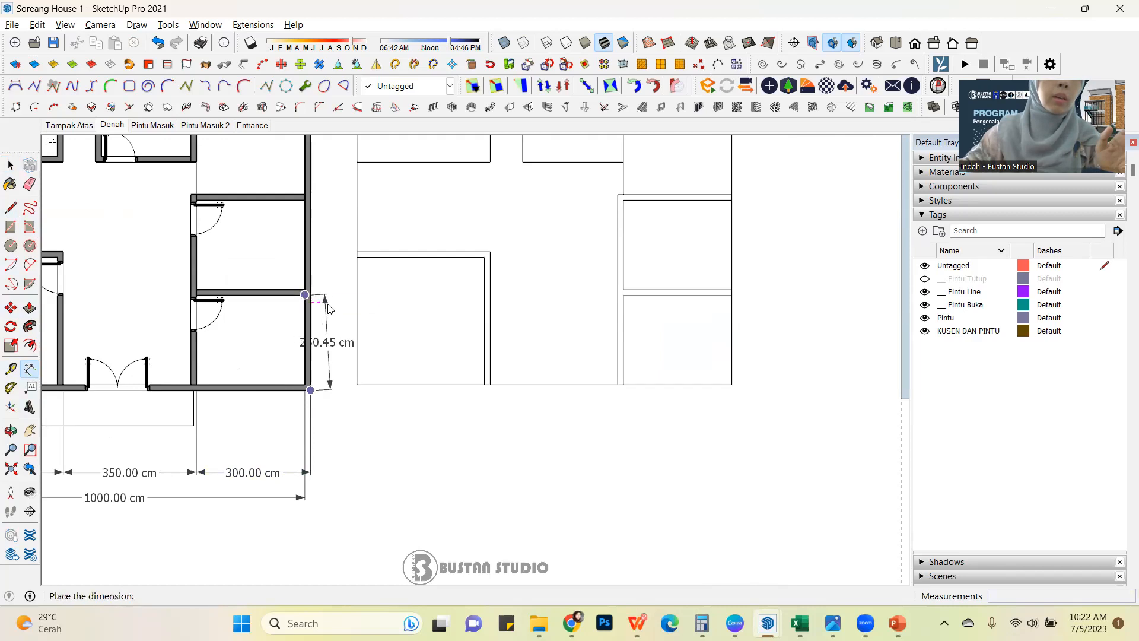
pyautogui.click(349, 324)
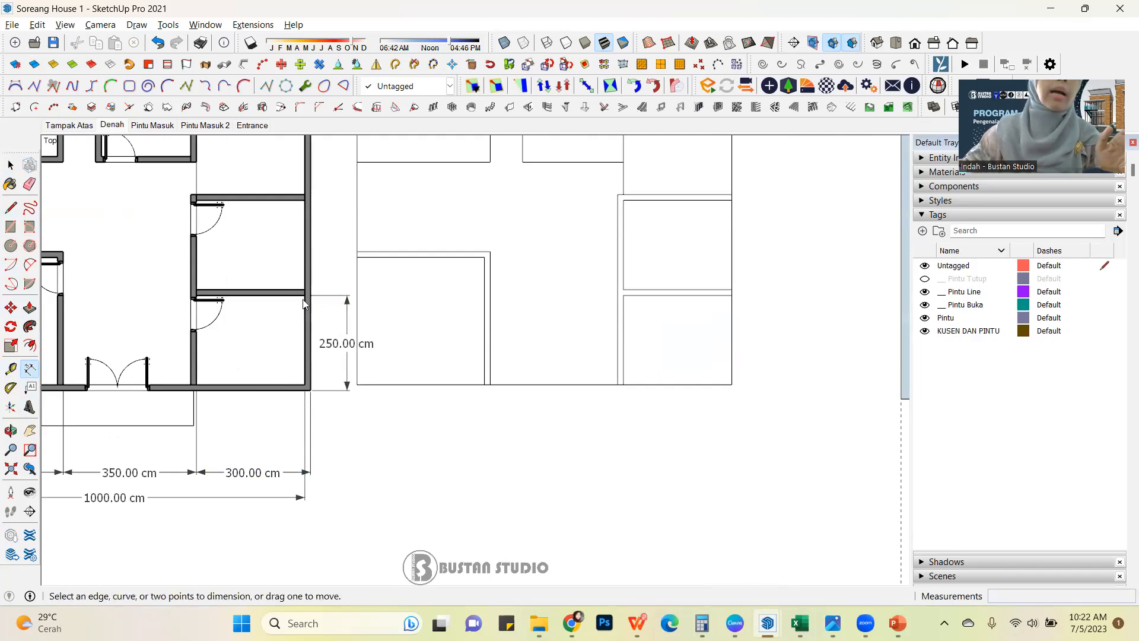
# Continue the vertical dimension row with the middle-right room's depth and the upper-right area's depth up to the top outer wall.
pyautogui.click(304, 294)
pyautogui.click(302, 200)
pyautogui.click(348, 235)
pyautogui.scroll(-3, 290, 363)
pyautogui.scroll(3, 301, 238)
pyautogui.click(299, 241)
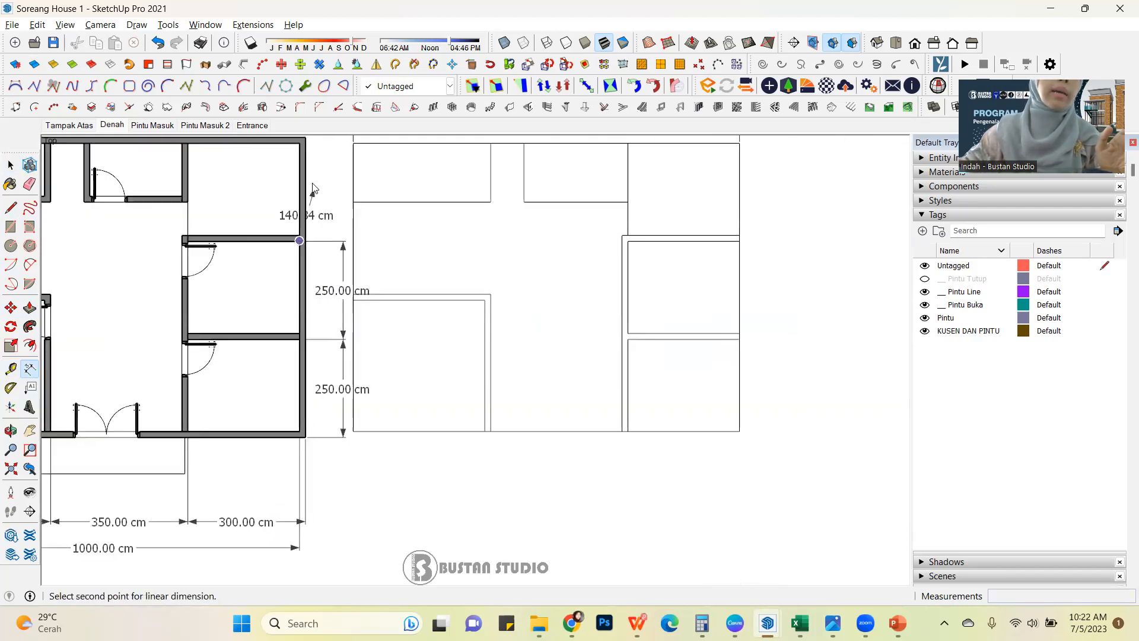
pyautogui.scroll(-2, 313, 178)
pyautogui.click(307, 148)
pyautogui.click(338, 146)
pyautogui.click(10, 164)
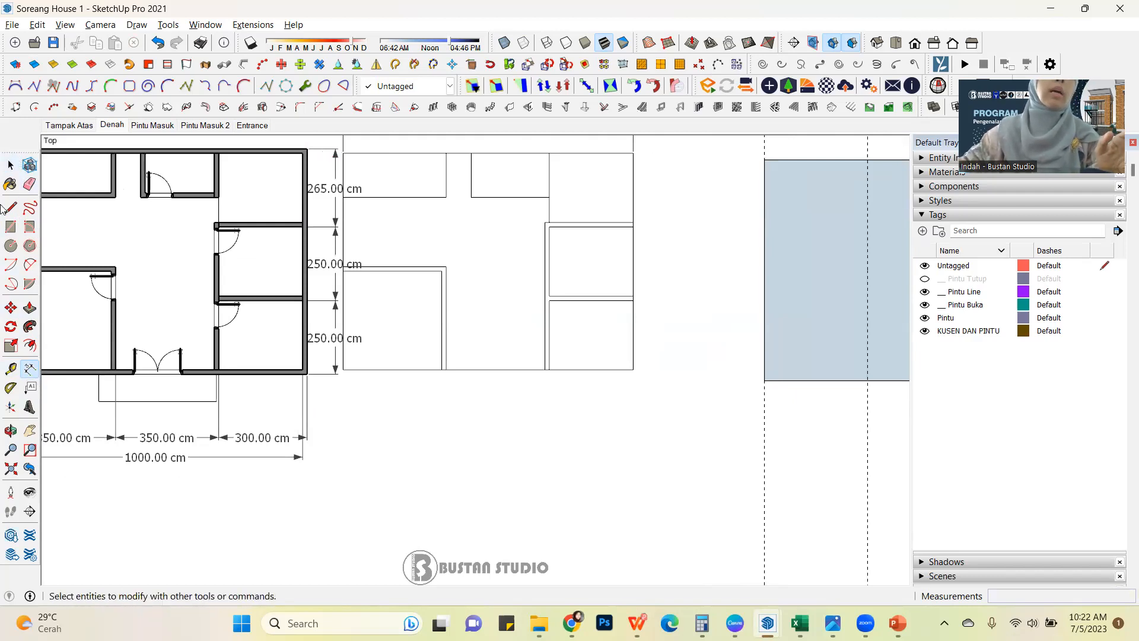
# Place a horizontal guide line directly along the bottom edge of the blank rectangle.
pyautogui.scroll(-3, 251, 362)
pyautogui.scroll(-3, 250, 346)
pyautogui.scroll(4, 574, 364)
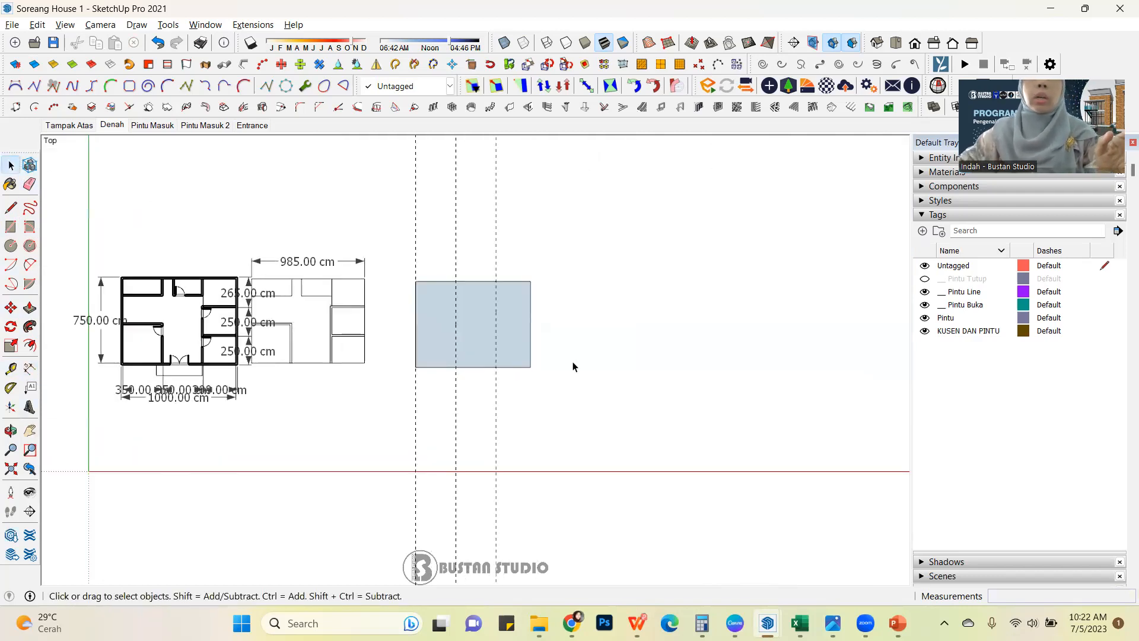
pyautogui.scroll(-1, 577, 370)
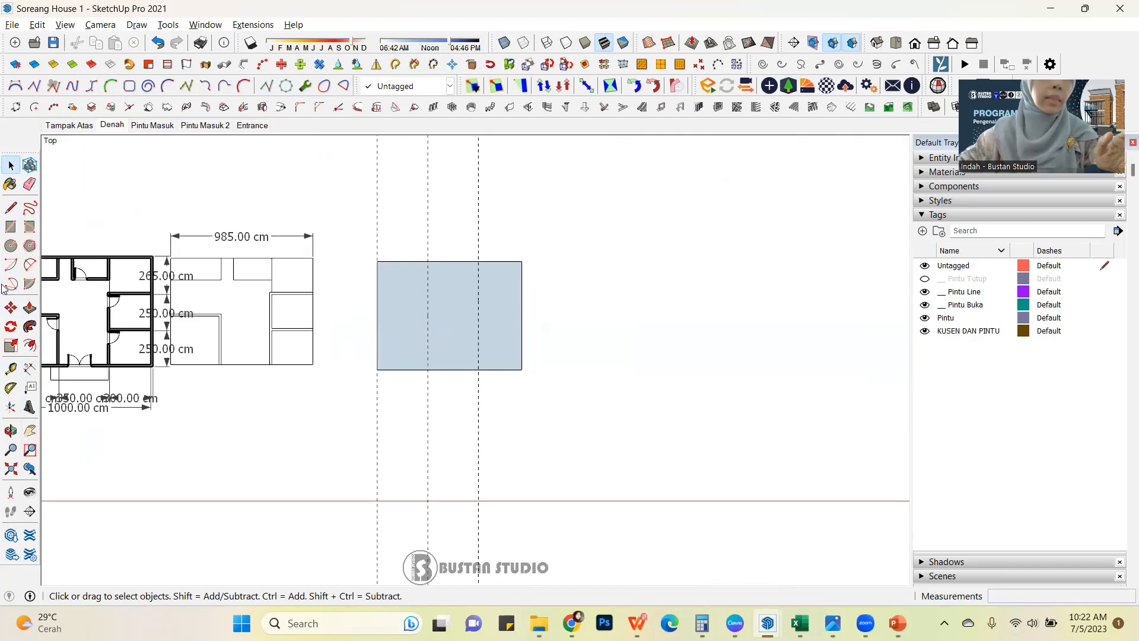
pyautogui.click(11, 369)
pyautogui.scroll(2, 514, 374)
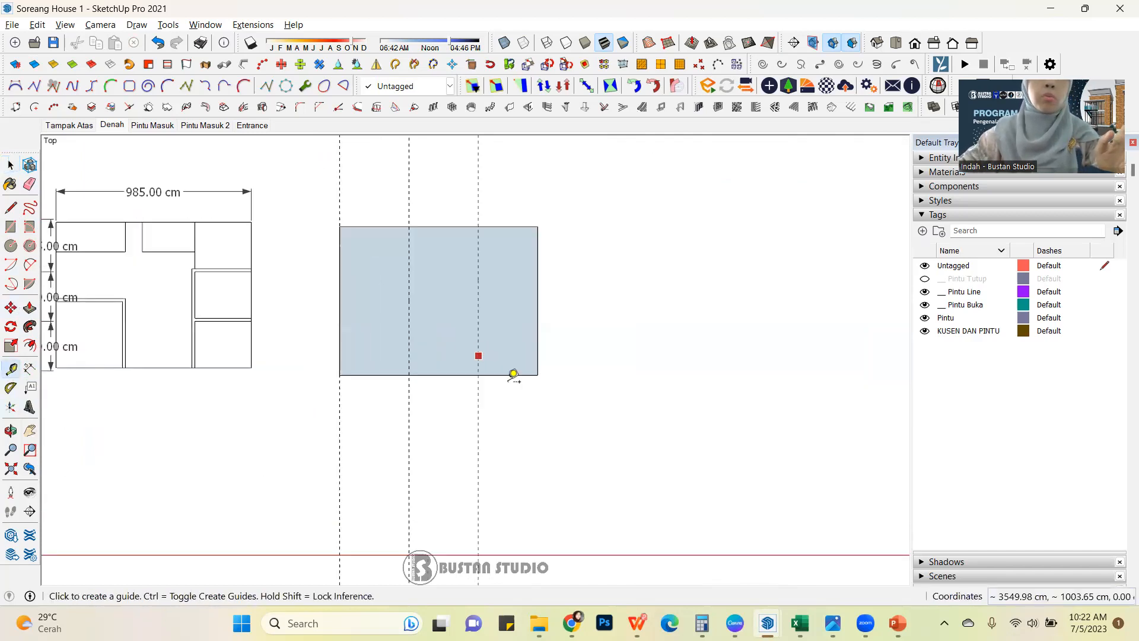
pyautogui.click(514, 374)
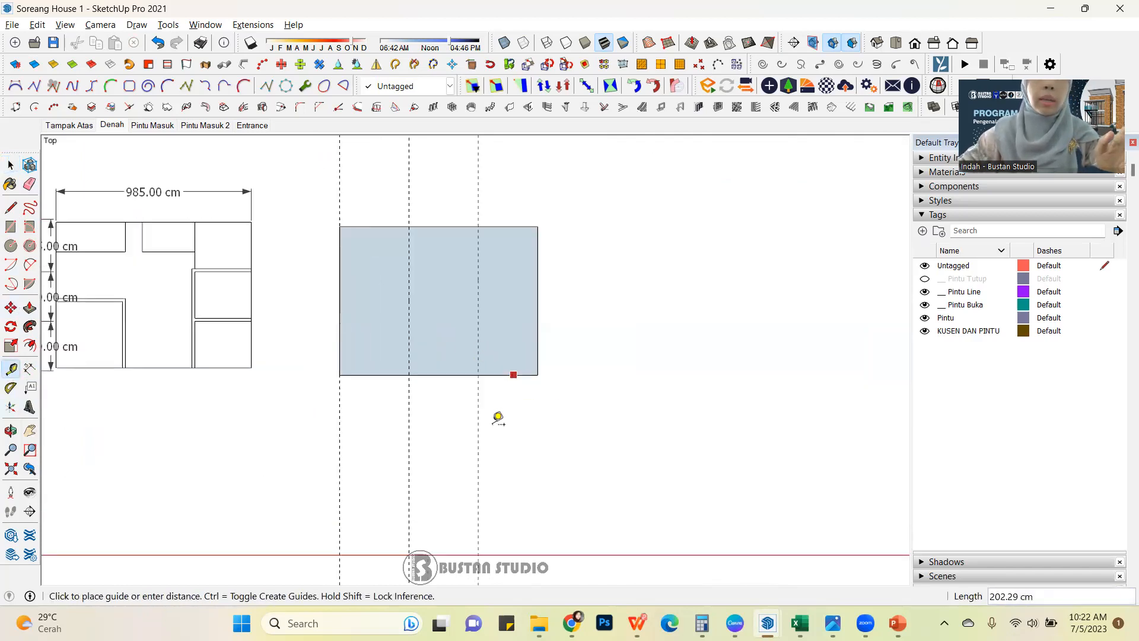
pyautogui.click(537, 374)
# Add a horizontal guide 250 cm above the rectangle's bottom edge.
pyautogui.click(524, 374)
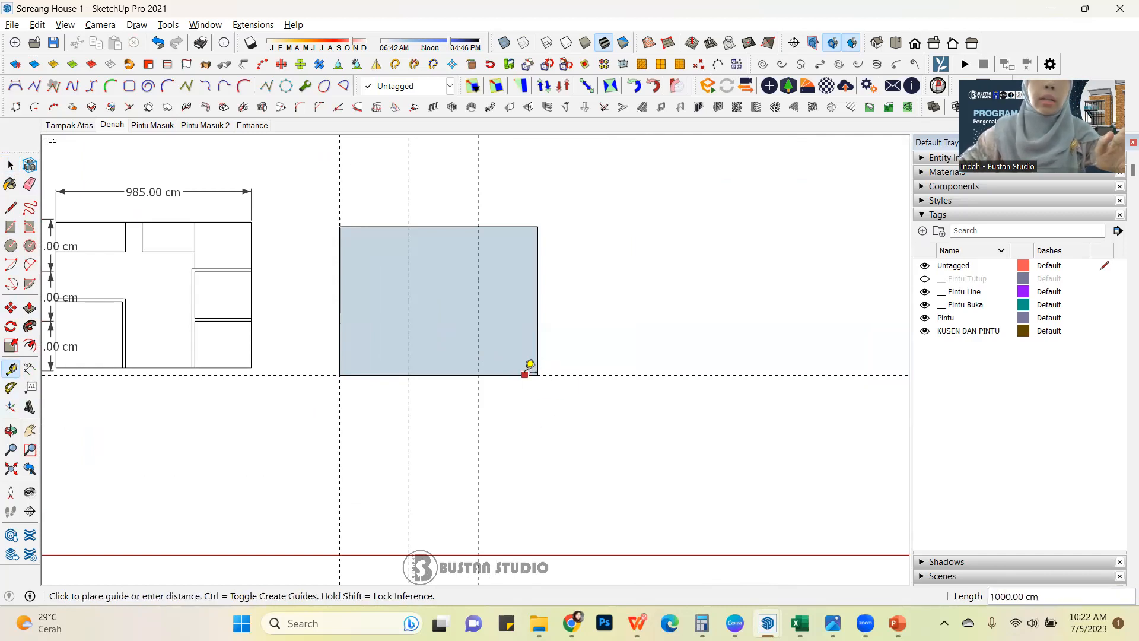
pyautogui.write('25.0')
pyautogui.press('Return')
# Add another horizontal guide 250 cm above the lower inner guide, and finish placing guides.
pyautogui.click(515, 325)
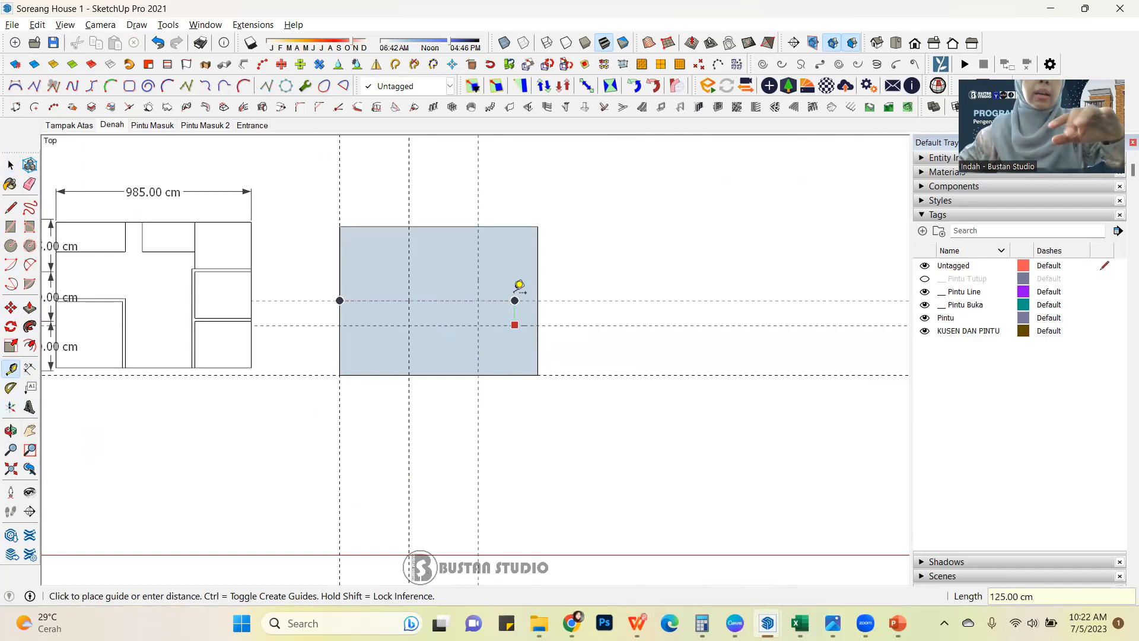
pyautogui.write('250')
pyautogui.press('Return')
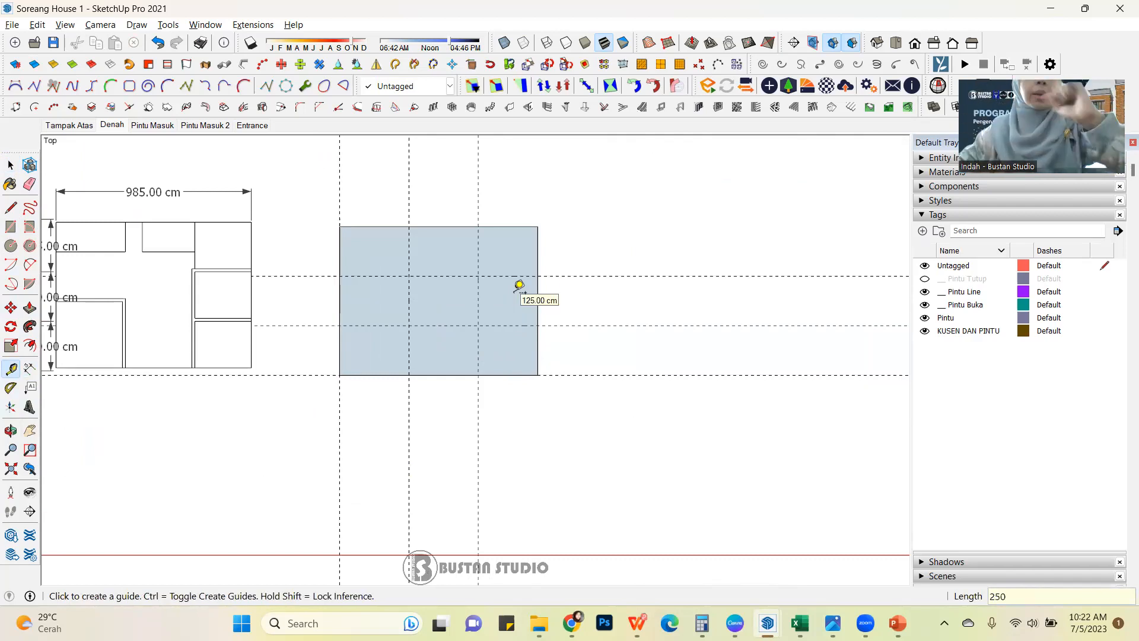
pyautogui.scroll(-2, 550, 285)
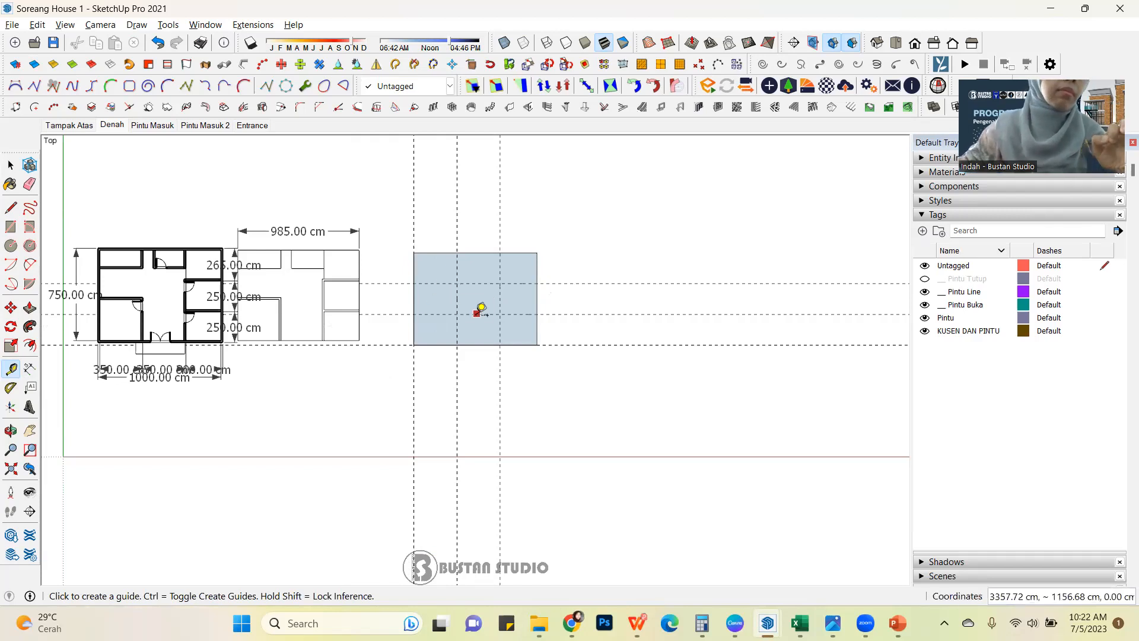
pyautogui.scroll(2, 475, 315)
pyautogui.scroll(-2, 569, 302)
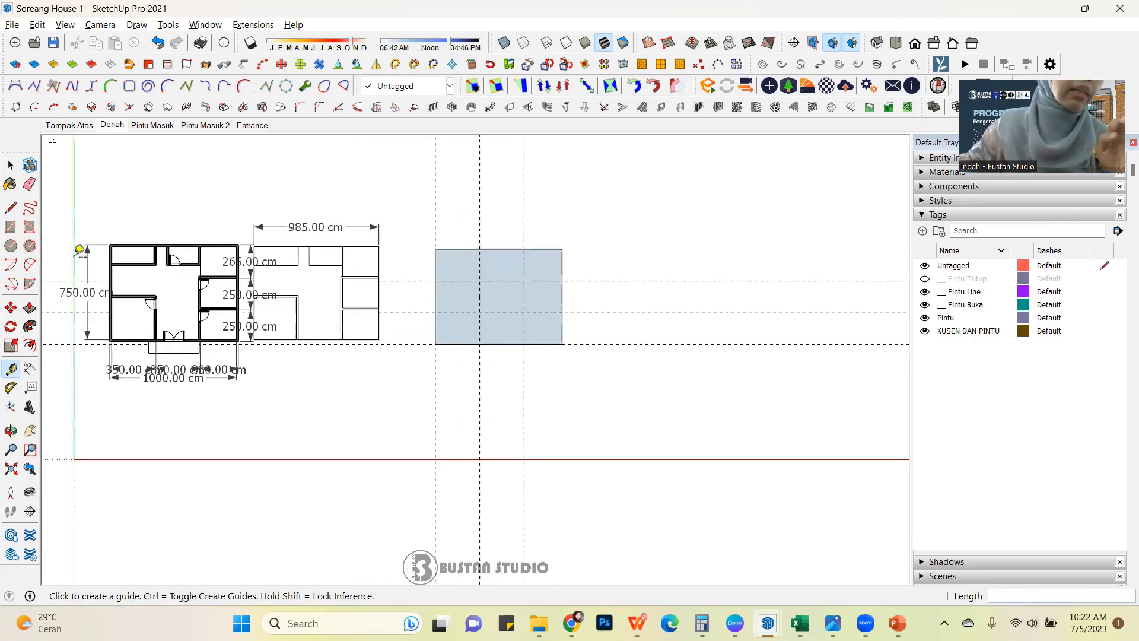
pyautogui.scroll(2, 82, 247)
pyautogui.click(10, 165)
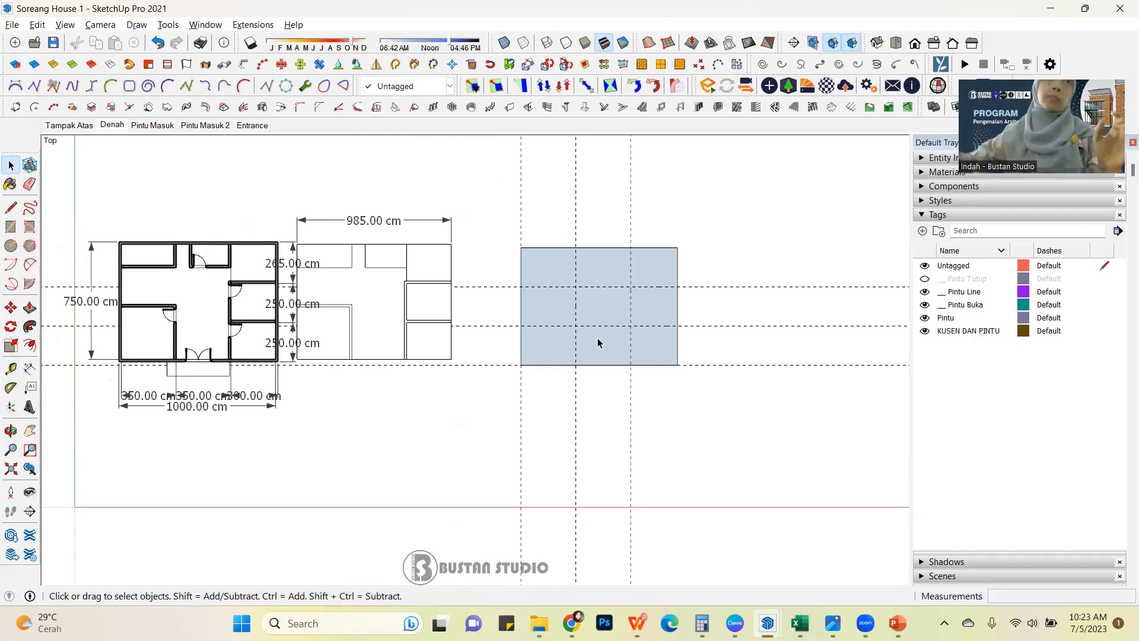
# Dimension the upper-left room's depth from the plan's top outer corner to its lower wall, placing the dimension outside the left outer wall.
pyautogui.scroll(2, 617, 291)
pyautogui.scroll(-1, 618, 271)
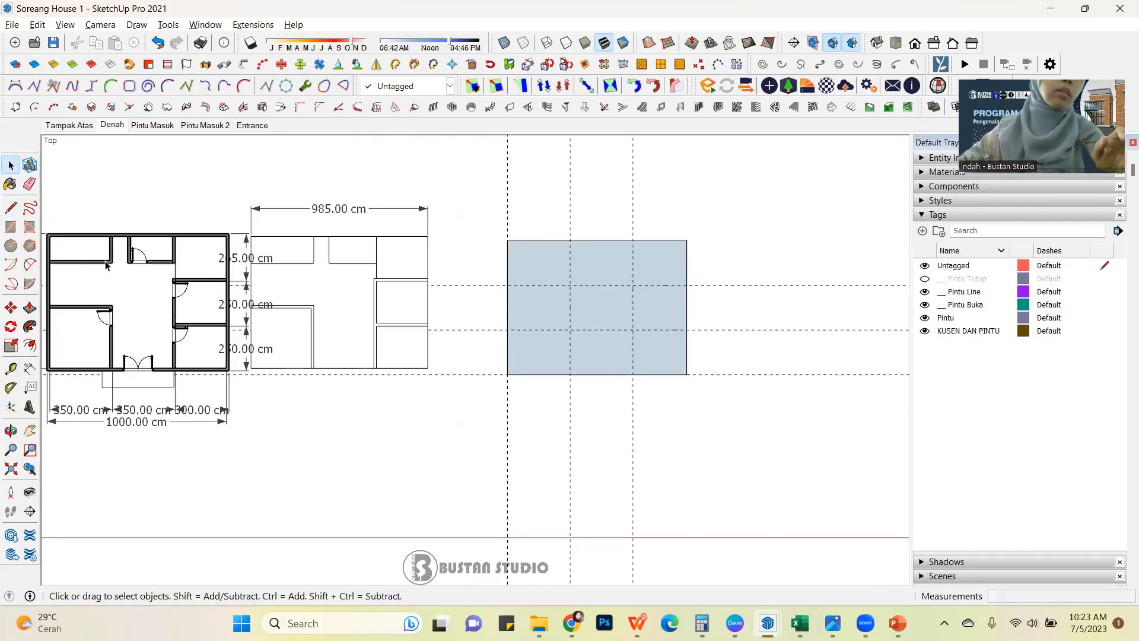
pyautogui.scroll(-1, 308, 265)
pyautogui.click(29, 368)
pyautogui.scroll(2, 105, 266)
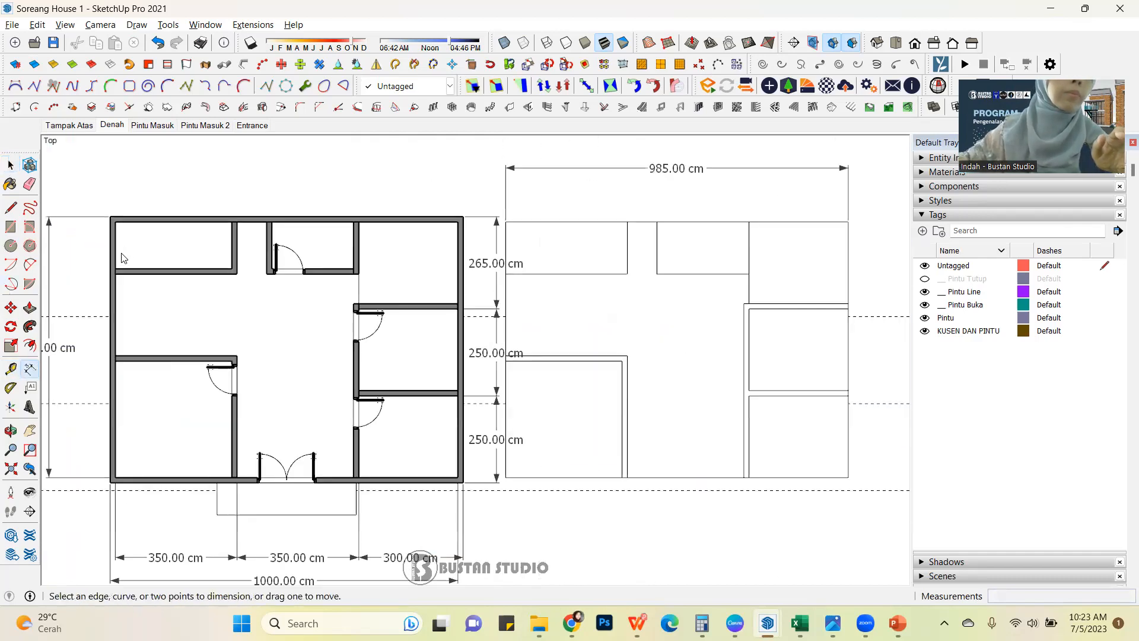
pyautogui.click(114, 220)
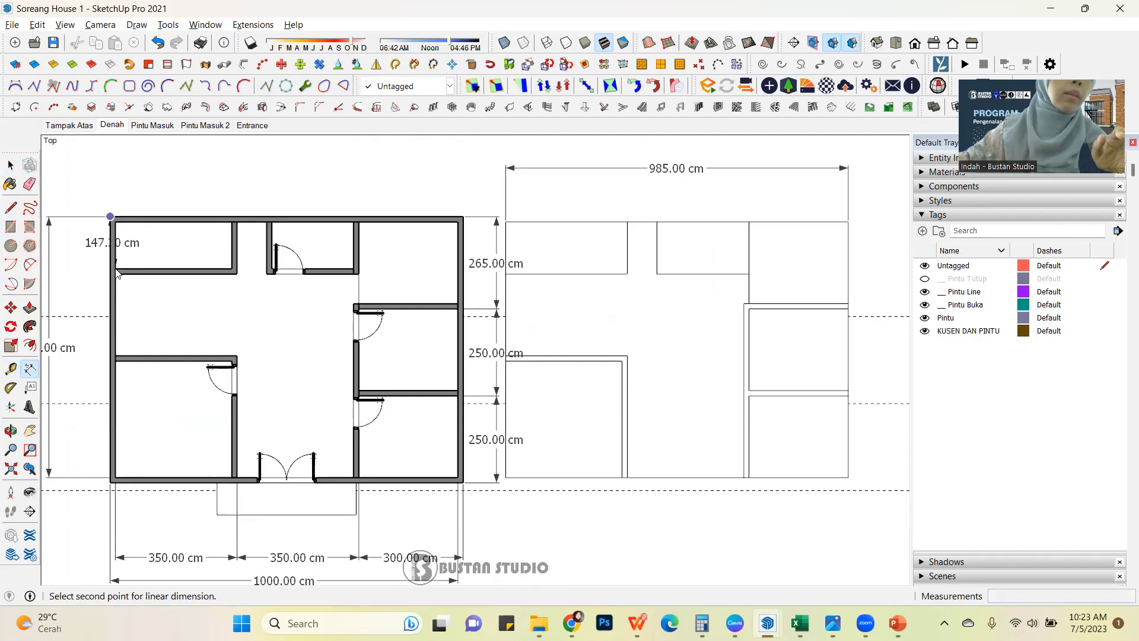
pyautogui.click(232, 269)
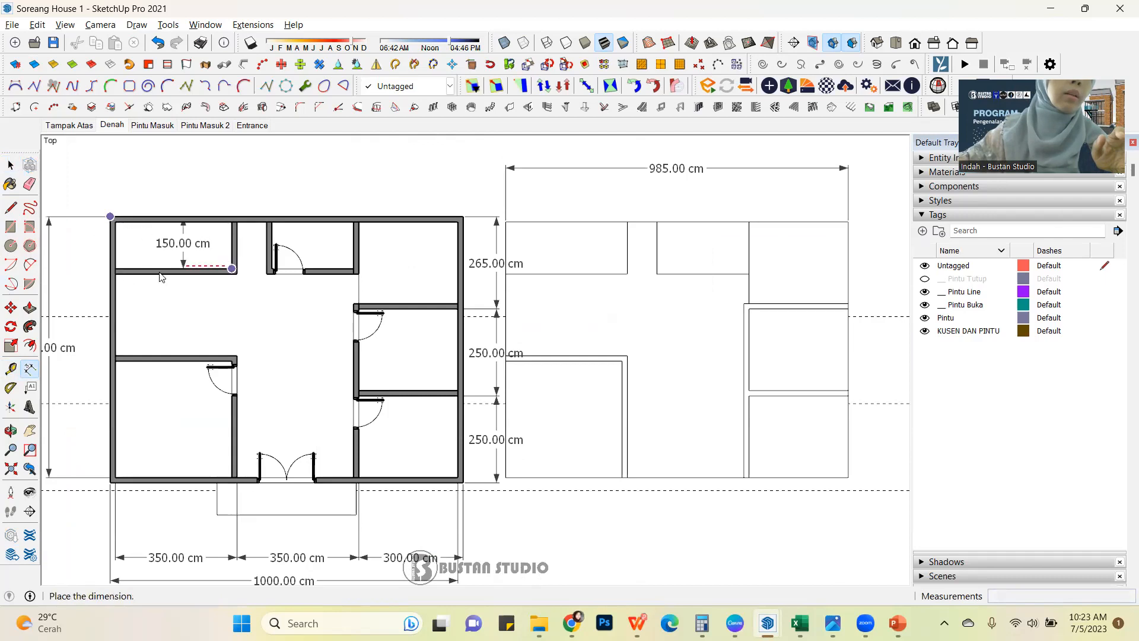
pyautogui.click(82, 278)
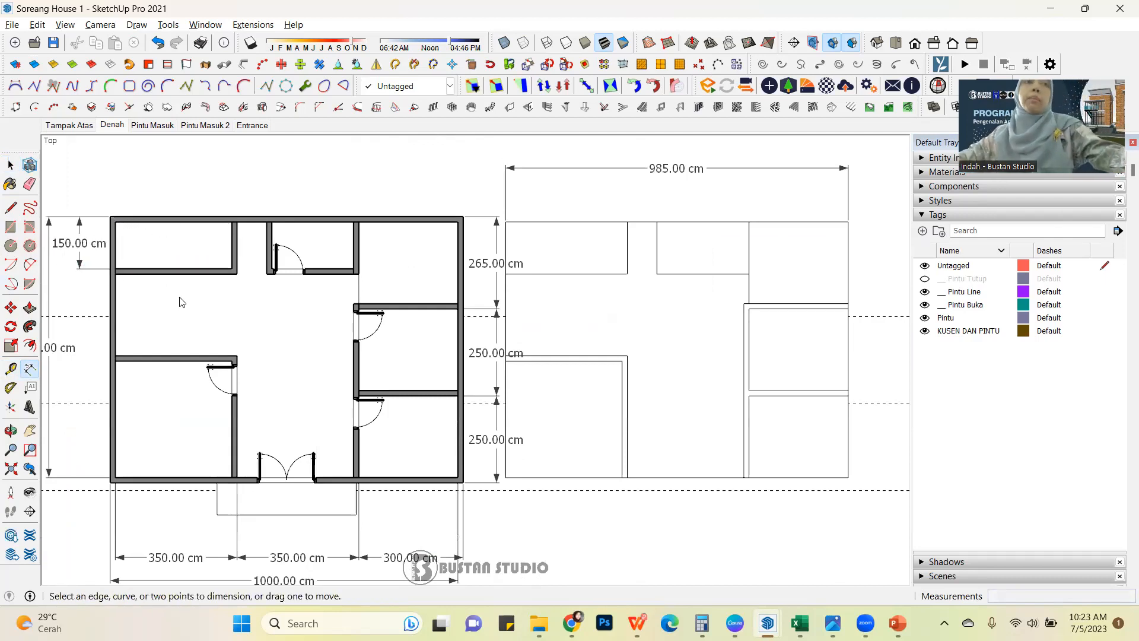
pyautogui.scroll(-2, 182, 306)
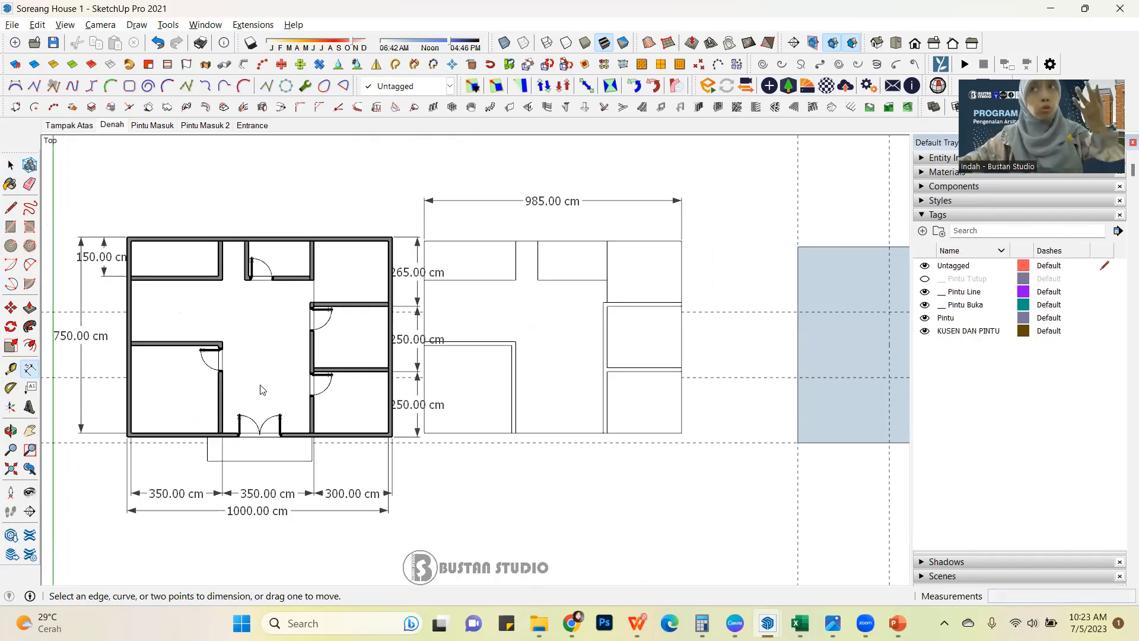
pyautogui.scroll(-2, 209, 389)
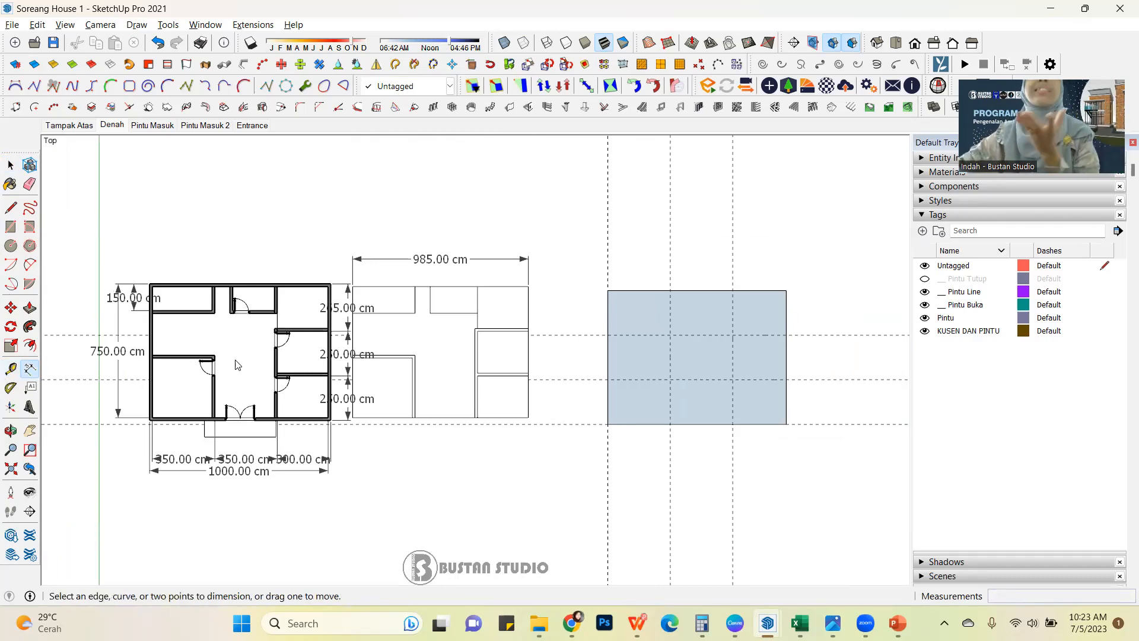
pyautogui.scroll(1, 250, 359)
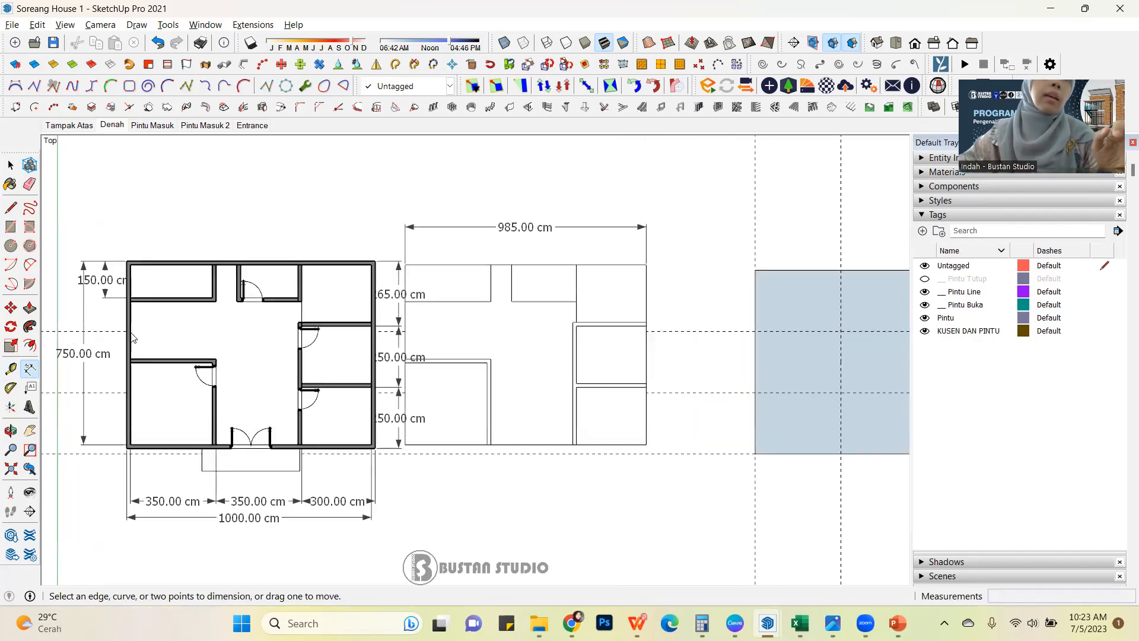
pyautogui.scroll(-2, 71, 324)
pyautogui.scroll(3, 463, 300)
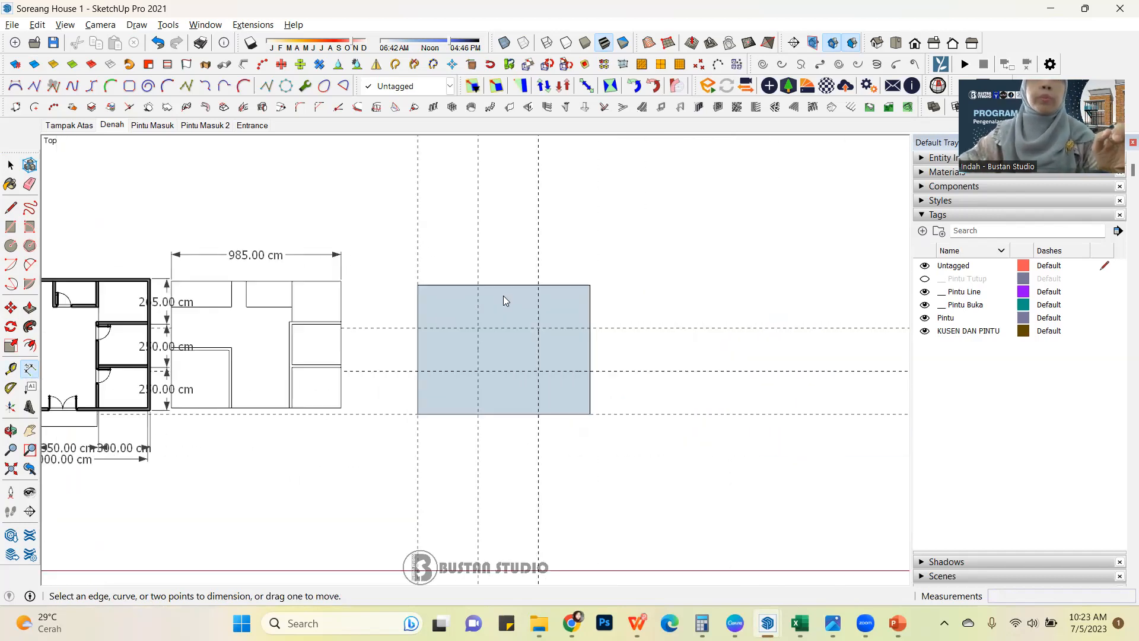
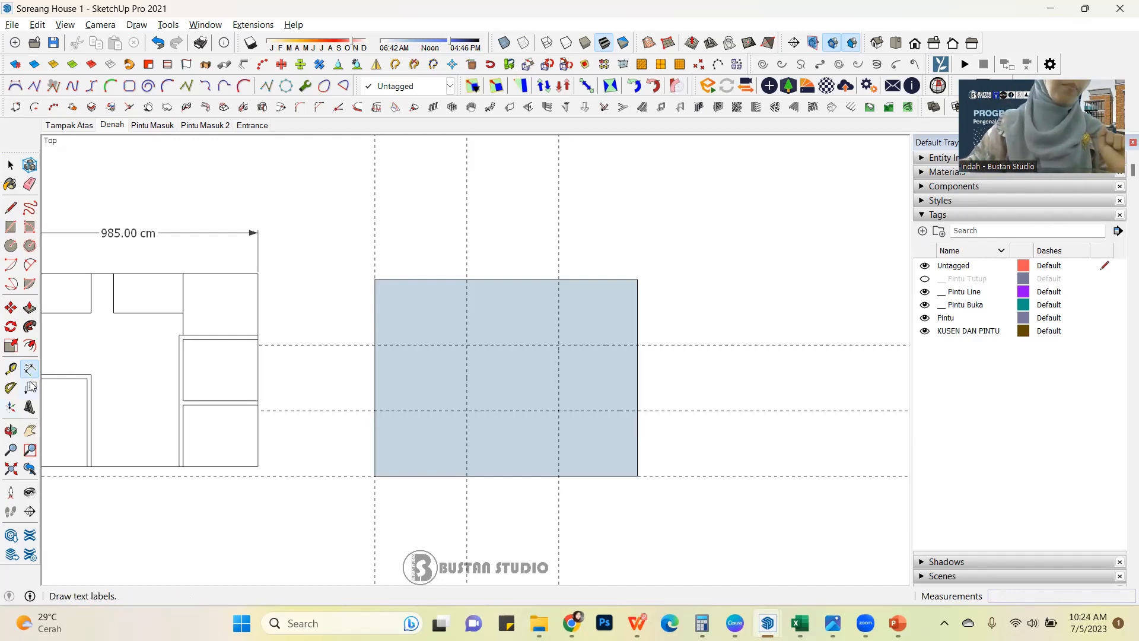
# Place a horizontal guide along the blank rectangle's top edge and another 150 cm below that edge.
pyautogui.click(10, 368)
pyautogui.click(420, 279)
pyautogui.click(418, 279)
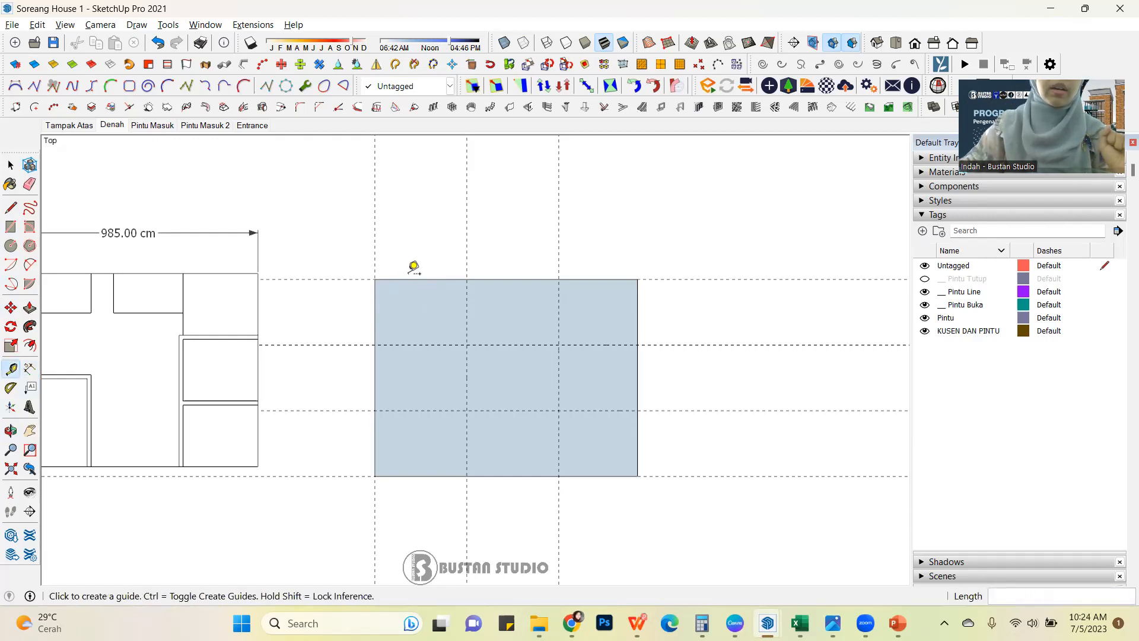
pyautogui.click(413, 279)
pyautogui.write('1')
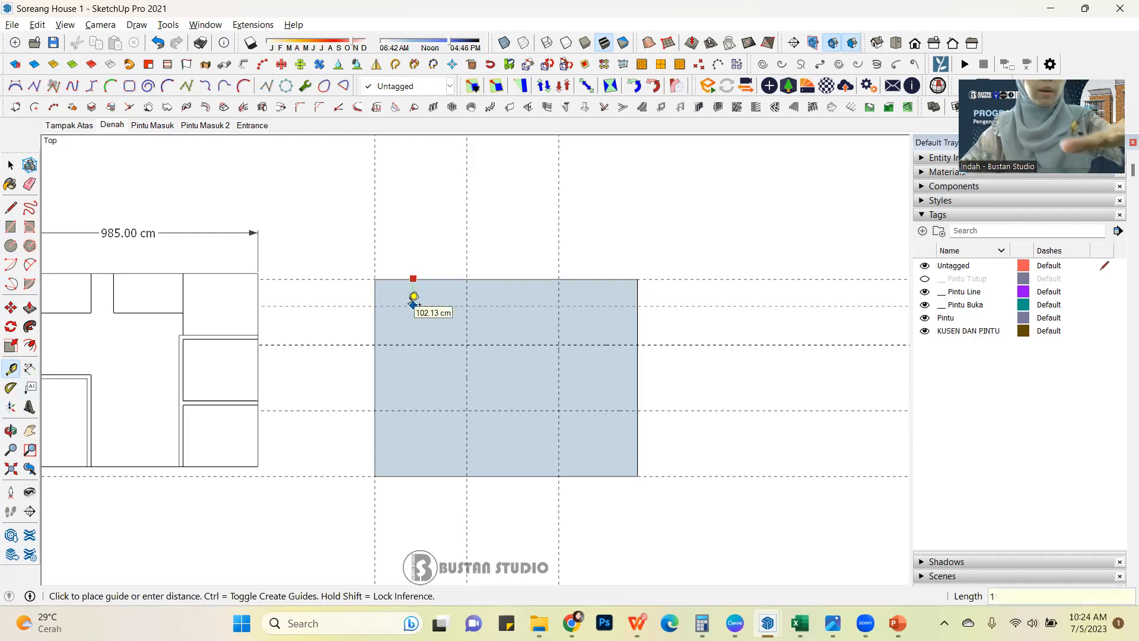
pyautogui.write('50')
pyautogui.press('Return')
# Dimension the width of the reference plan's upper-middle room with the door, placing the dimension above the top outer wall.
pyautogui.scroll(-4, 564, 276)
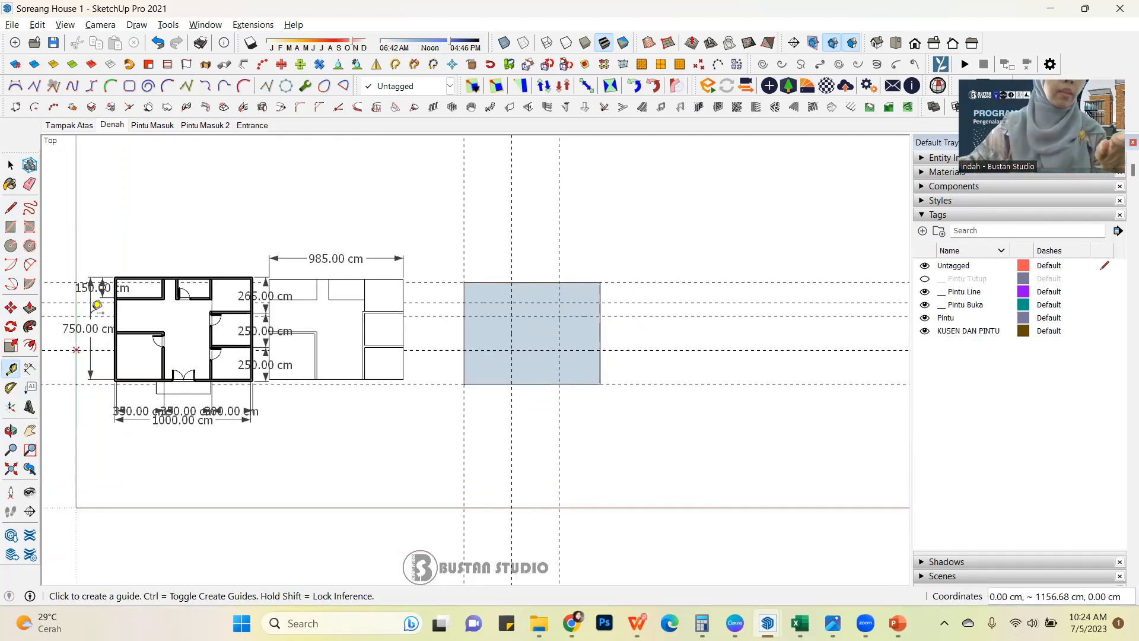
pyautogui.scroll(4, 152, 275)
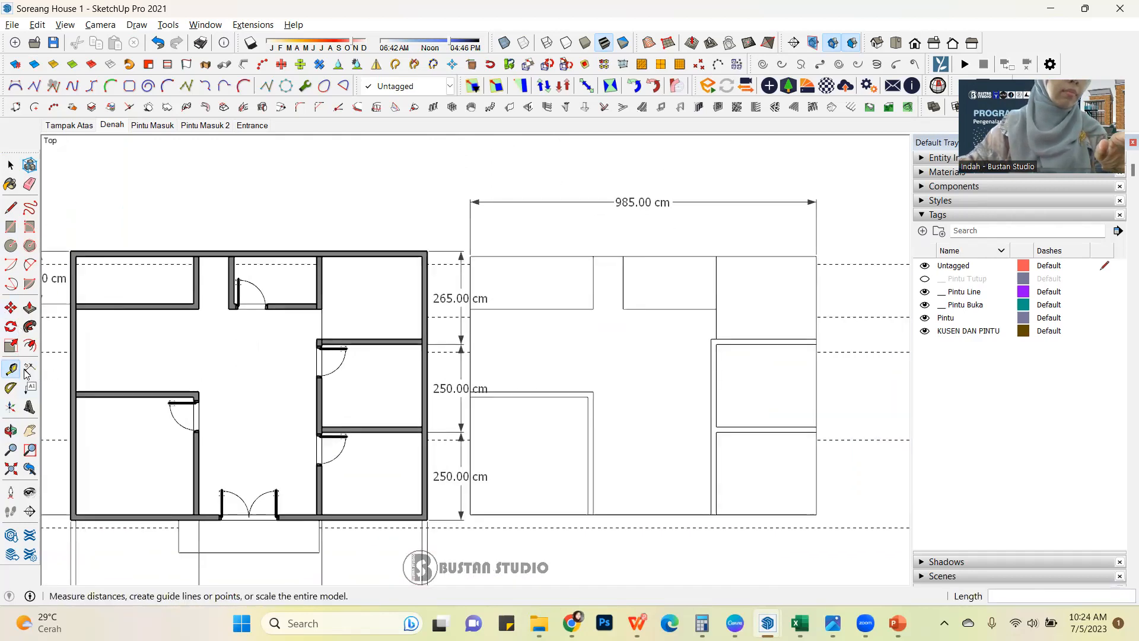
pyautogui.click(29, 368)
pyautogui.scroll(3, 200, 282)
pyautogui.click(205, 267)
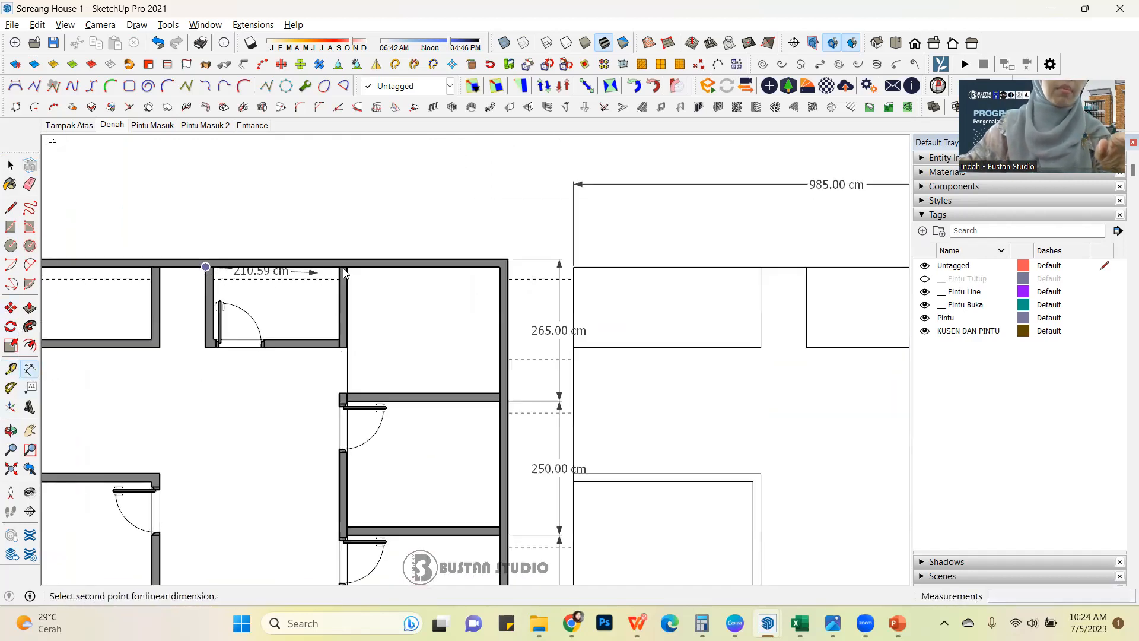
pyautogui.click(338, 339)
pyautogui.click(231, 205)
# Add a vertical guide 250 cm left of the rectangle's right inner guide, and finish placing guides.
pyautogui.scroll(-3, 228, 241)
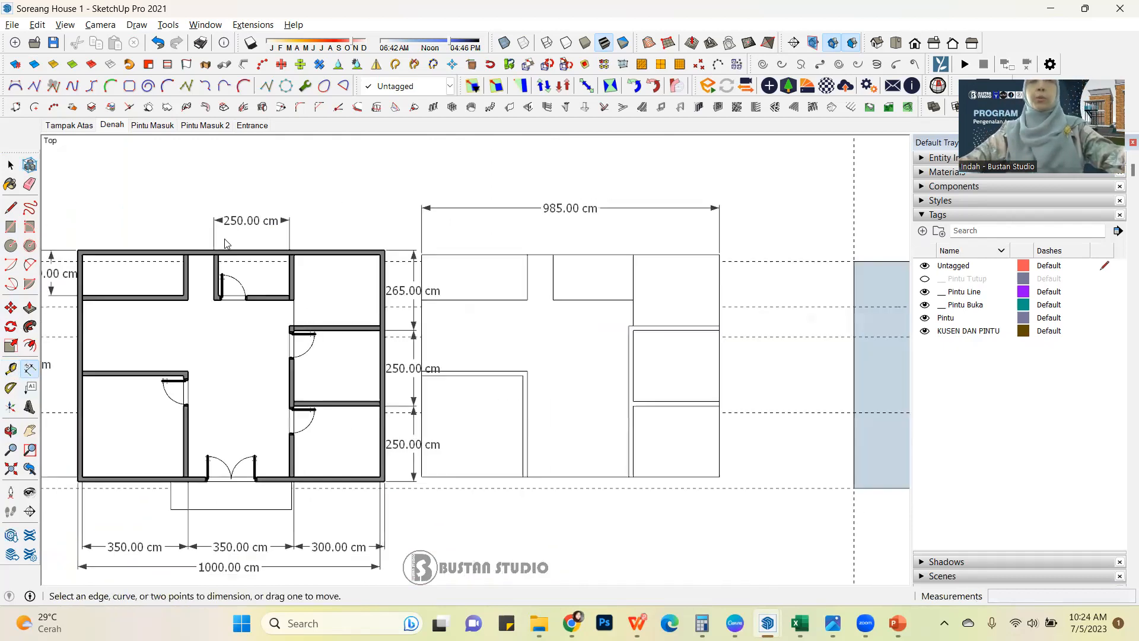
pyautogui.scroll(-2, 178, 285)
pyautogui.scroll(2, 631, 302)
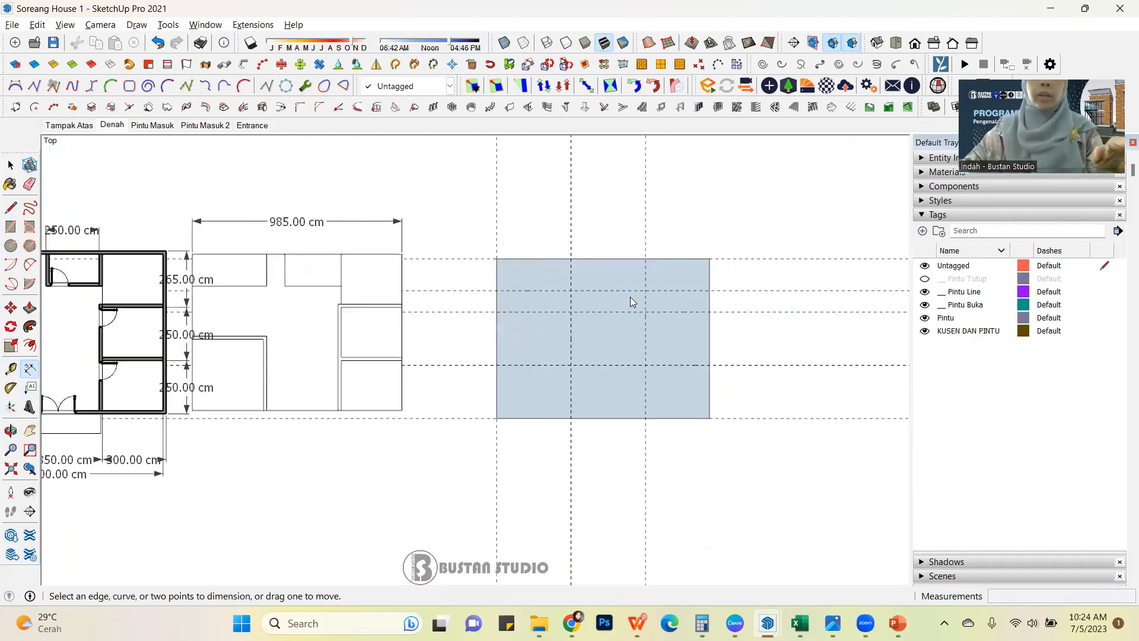
pyautogui.click(12, 368)
pyautogui.click(645, 224)
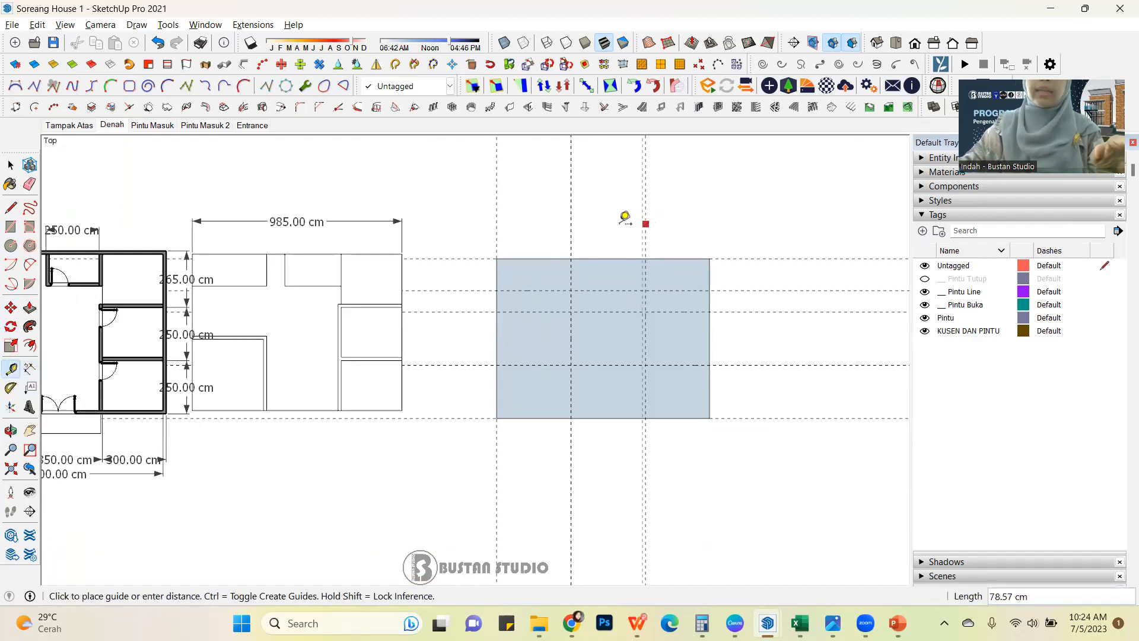
pyautogui.write('2')
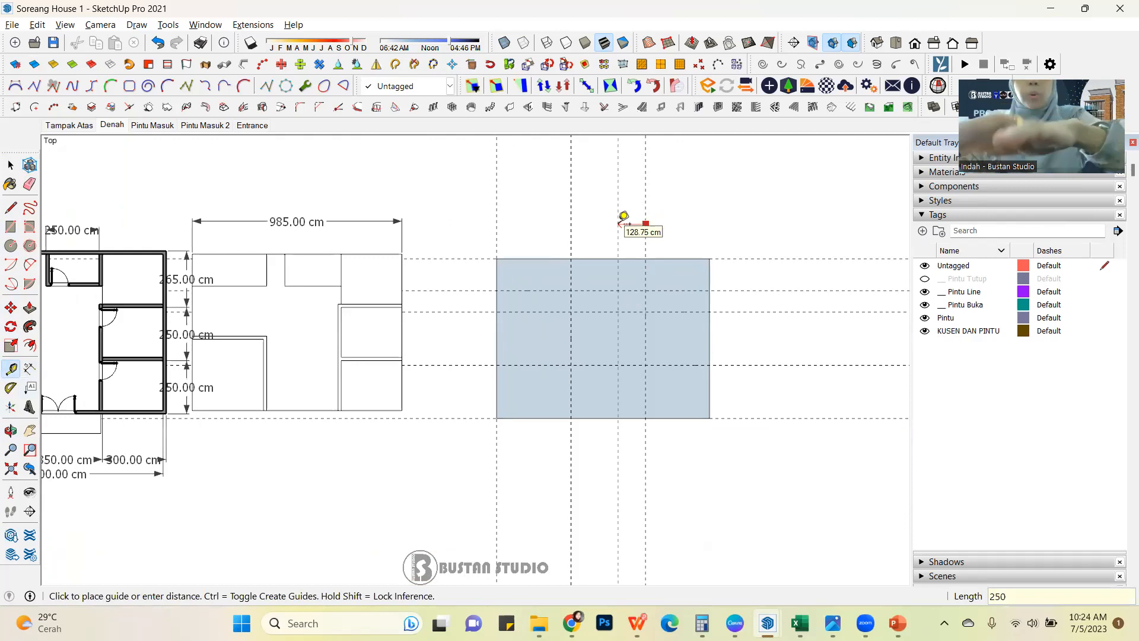
pyautogui.write('50')
pyautogui.press('Return')
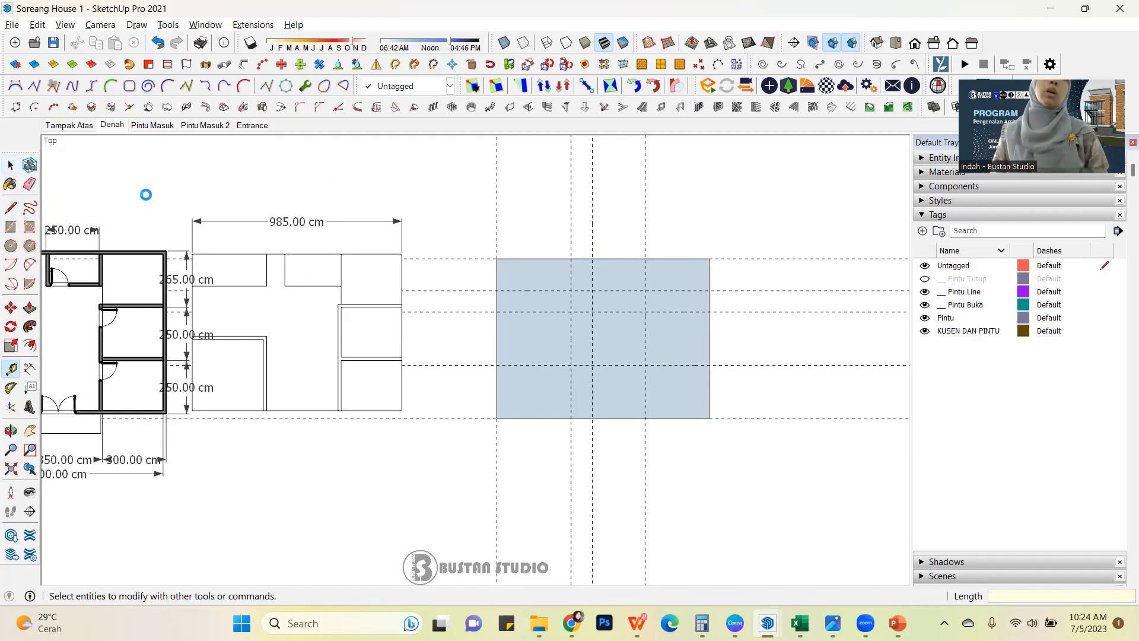
pyautogui.press('space')
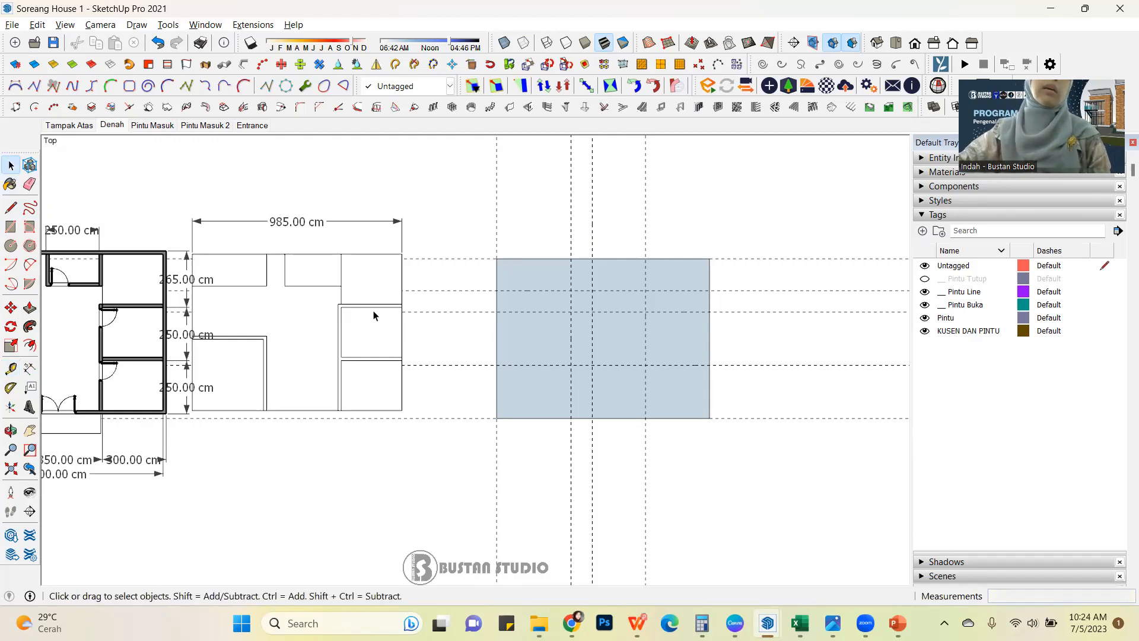
pyautogui.scroll(-3, 452, 294)
pyautogui.scroll(3, 623, 250)
pyautogui.moveTo(267, 240); pyautogui.dragTo(268, 241)
pyautogui.moveTo(582, 199); pyautogui.dragTo(480, 295, button='middle')
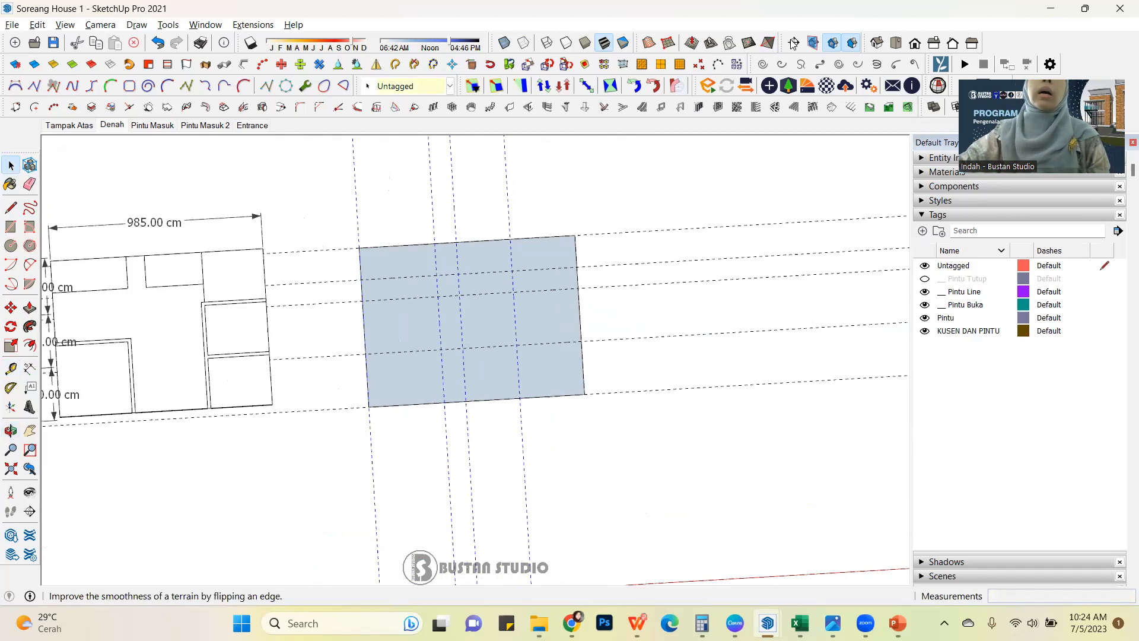
pyautogui.click(897, 47)
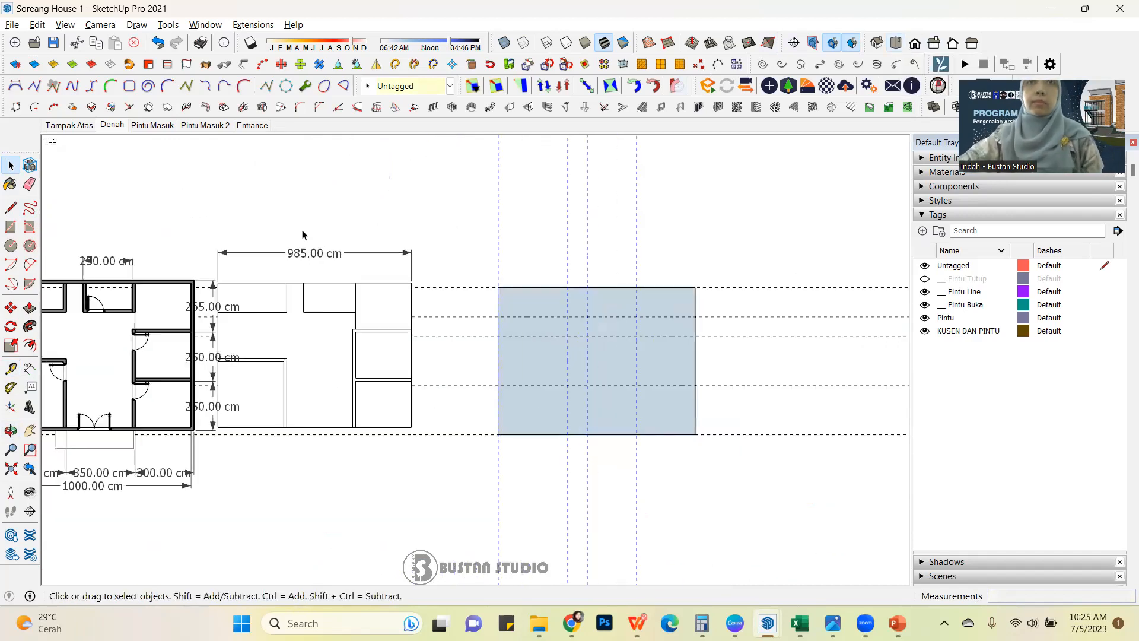
pyautogui.scroll(2, 740, 479)
pyautogui.scroll(-2, 332, 394)
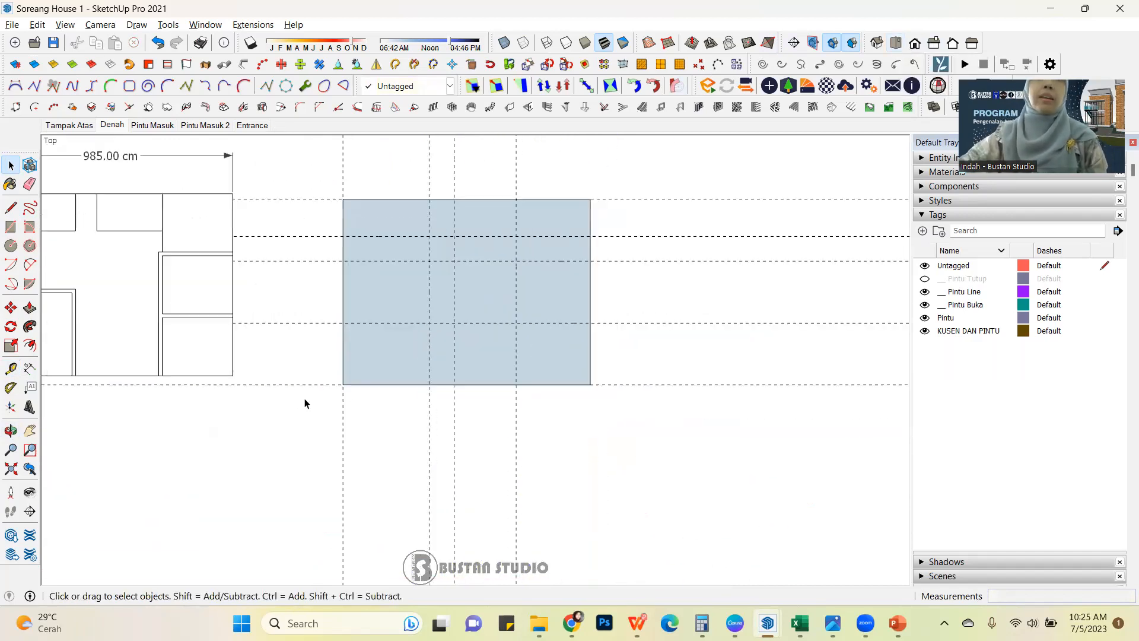
# Draw a wall line along the right inner vertical guide from the rectangle's bottom edge to its top edge.
pyautogui.scroll(1, 628, 334)
pyautogui.scroll(1, 493, 299)
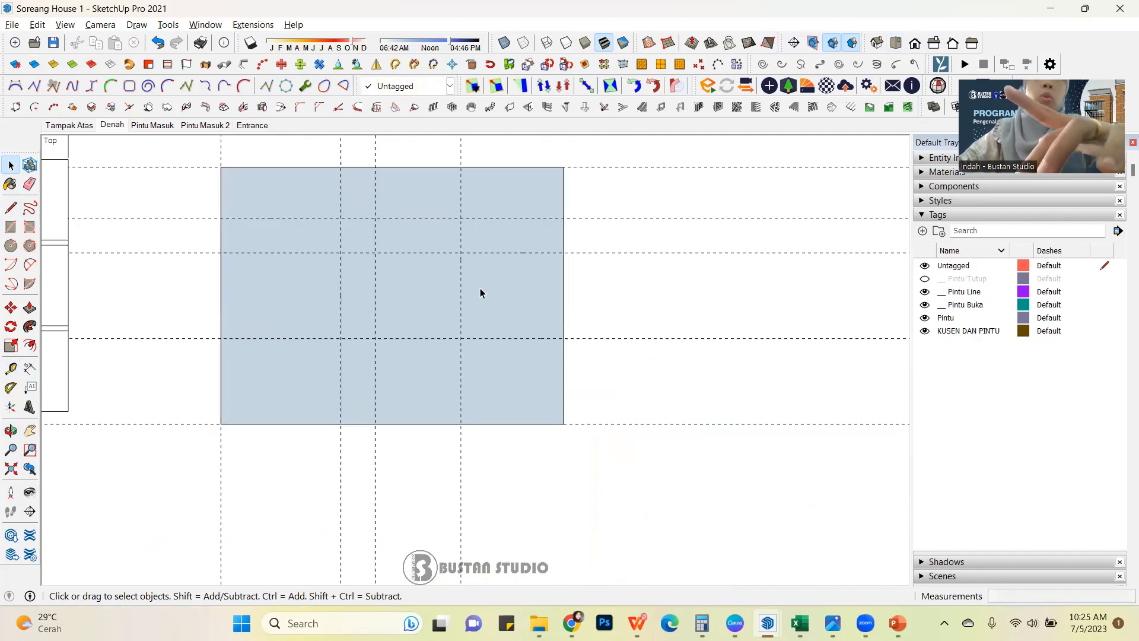
pyautogui.press('l')
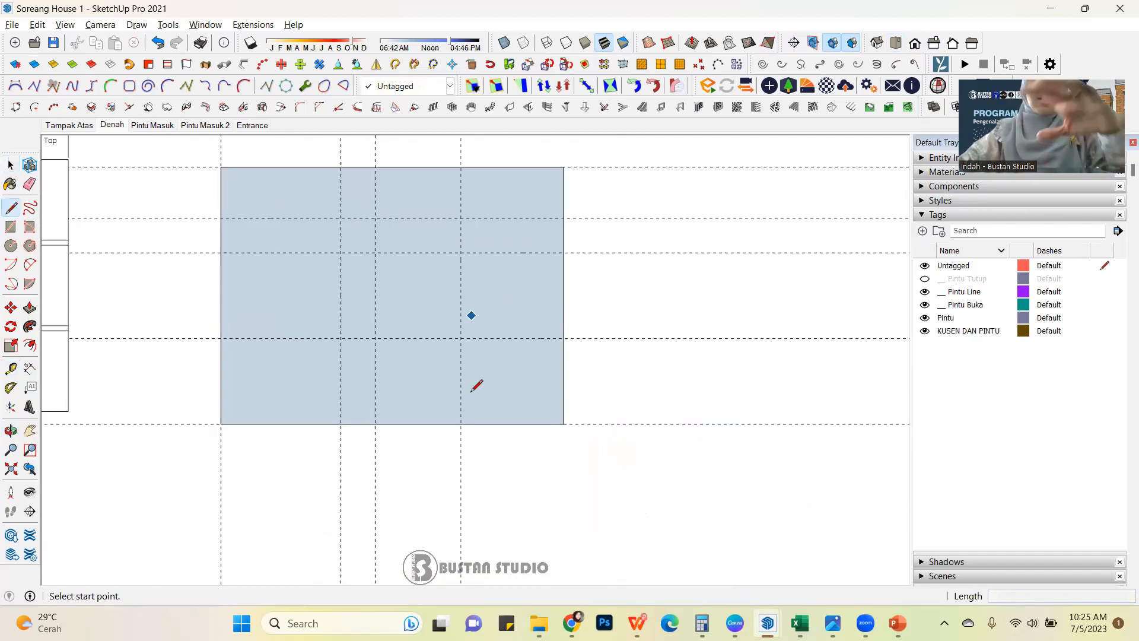
pyautogui.click(460, 423)
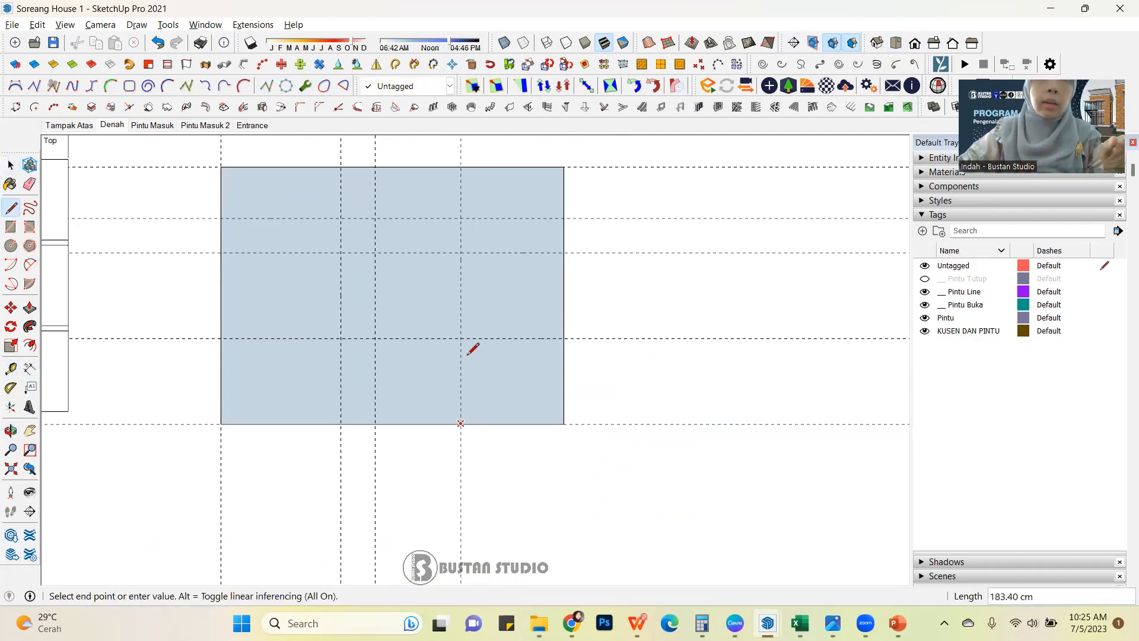
pyautogui.click(461, 167)
# Divide the right-hand strip with two 300 cm horizontal lines along the guides 500 cm and 250 cm above the bottom edge.
pyautogui.click(563, 252)
pyautogui.click(461, 253)
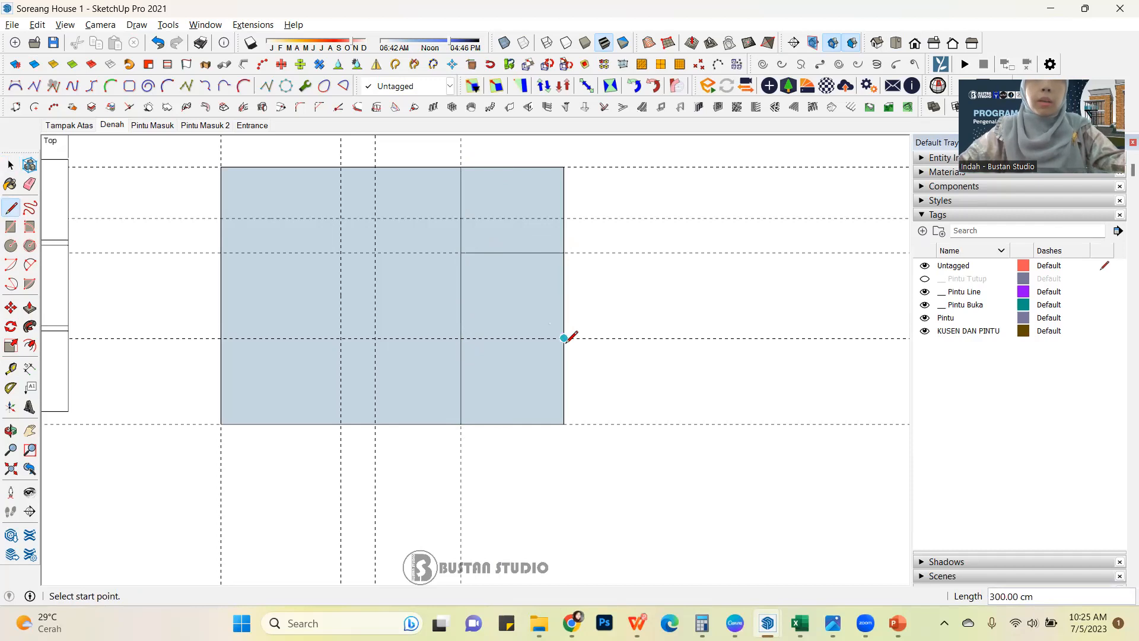
pyautogui.click(564, 338)
pyautogui.click(461, 338)
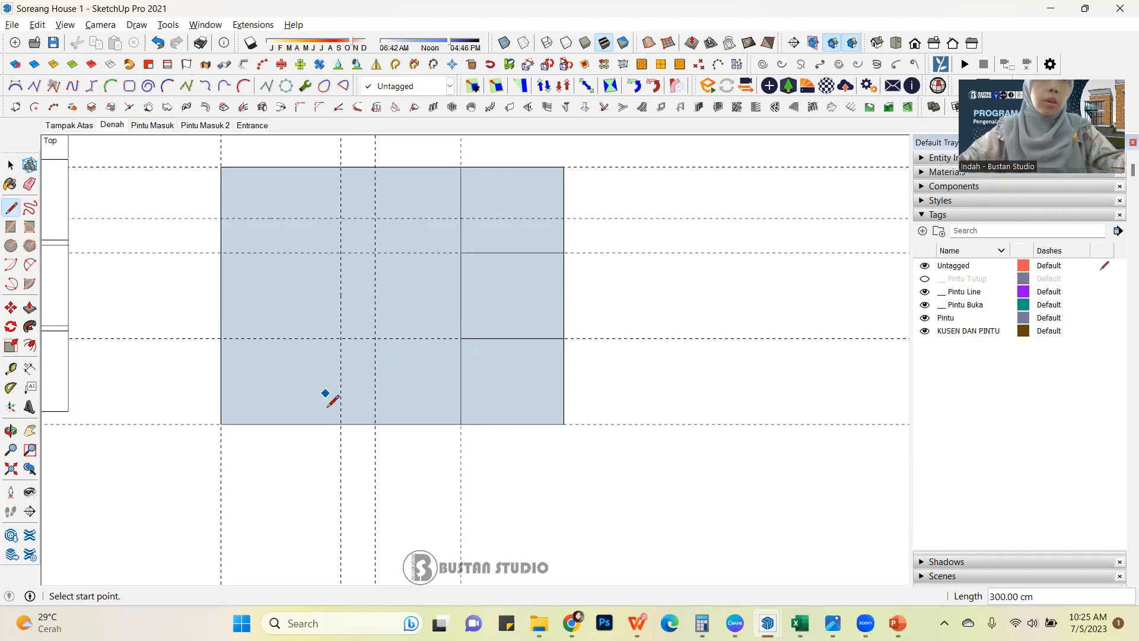
# Outline the lower-left room with a line up from the bottom edge and a 350 cm line to the left edge, following the guides.
pyautogui.click(341, 424)
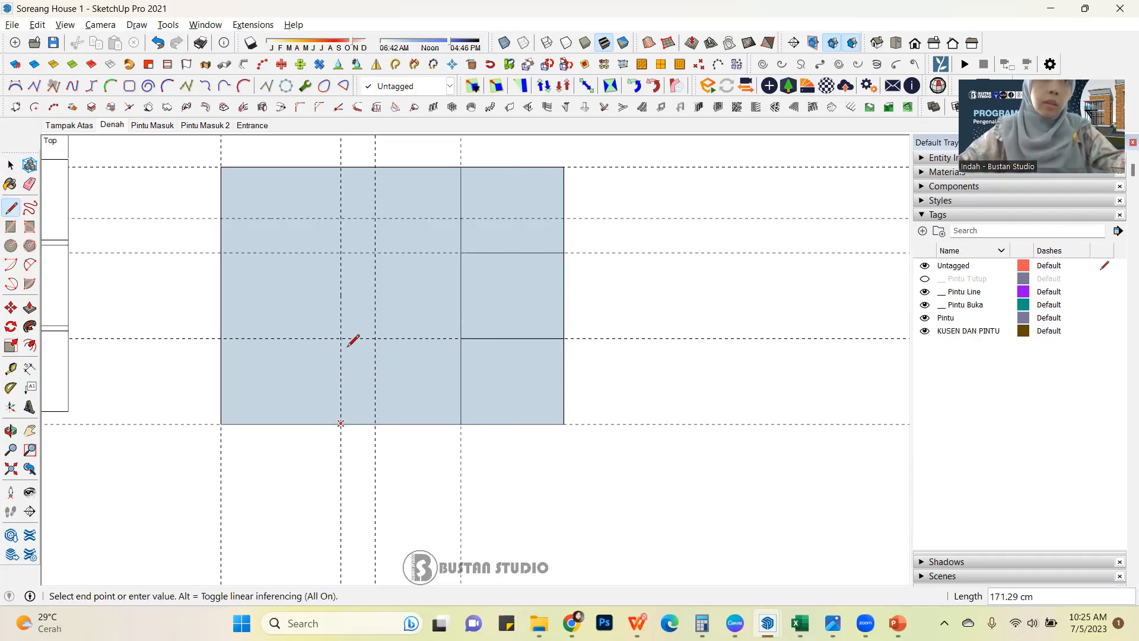
pyautogui.click(340, 338)
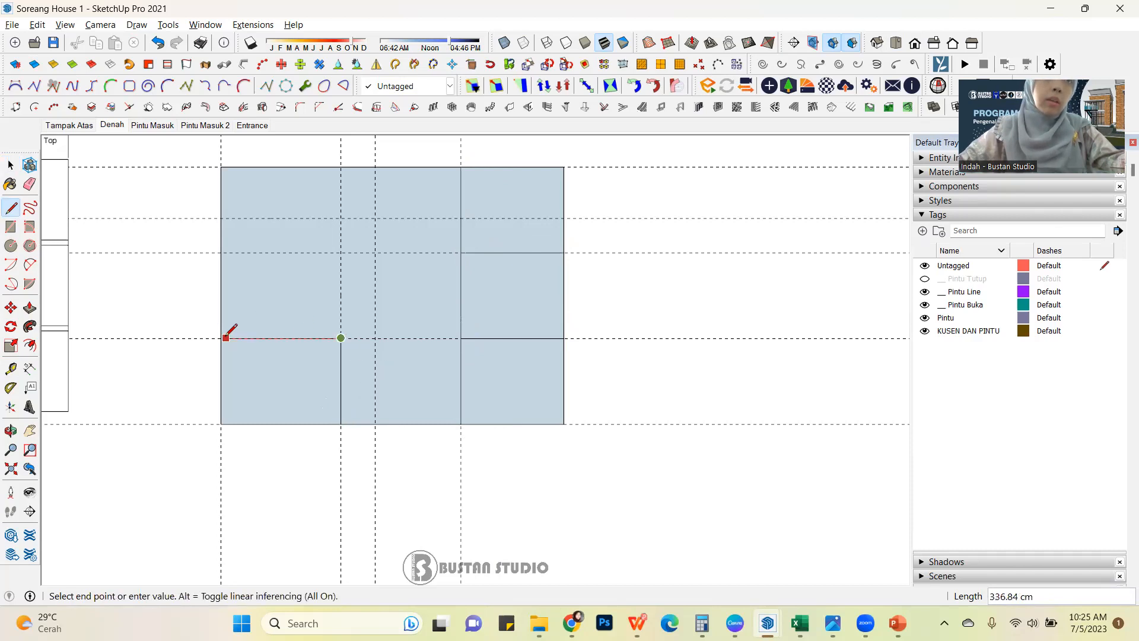
pyautogui.scroll(-4, 459, 339)
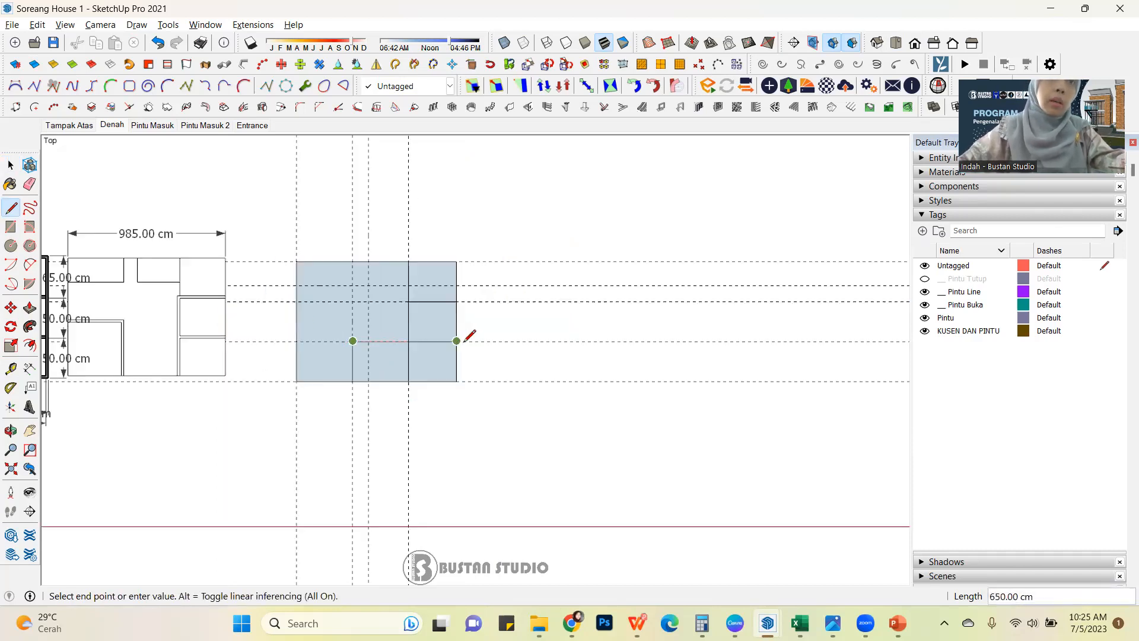
pyautogui.scroll(-2, 467, 339)
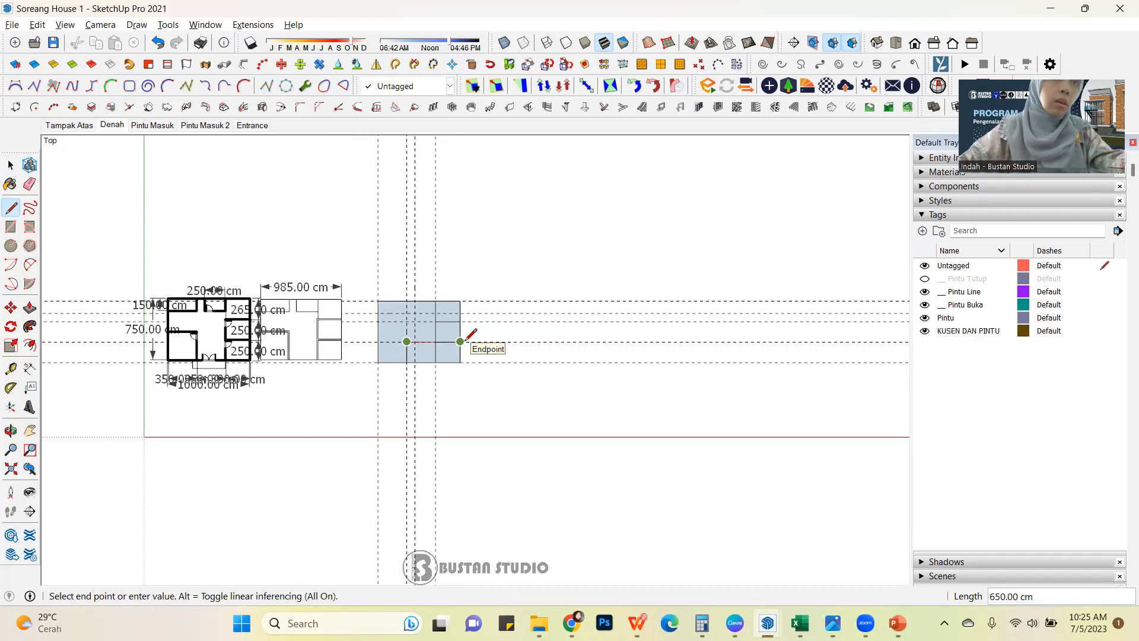
pyautogui.scroll(4, 415, 332)
pyautogui.click(378, 341)
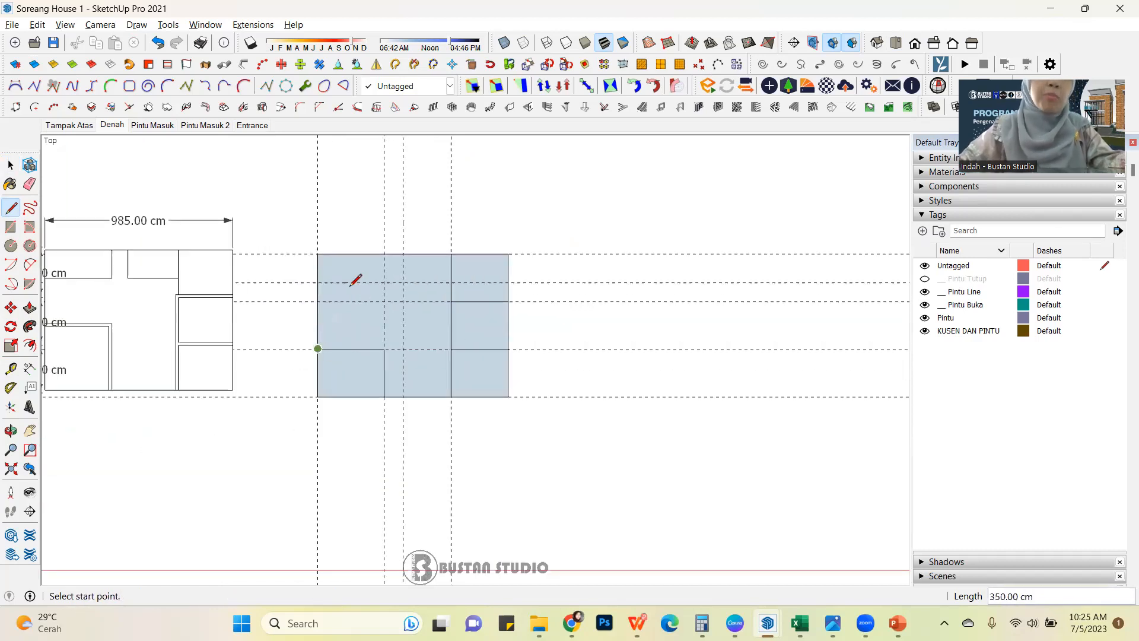
# Outline the upper-left and upper-middle rooms with lines along the guides, each room 150 cm deep from the top edge.
pyautogui.click(384, 282)
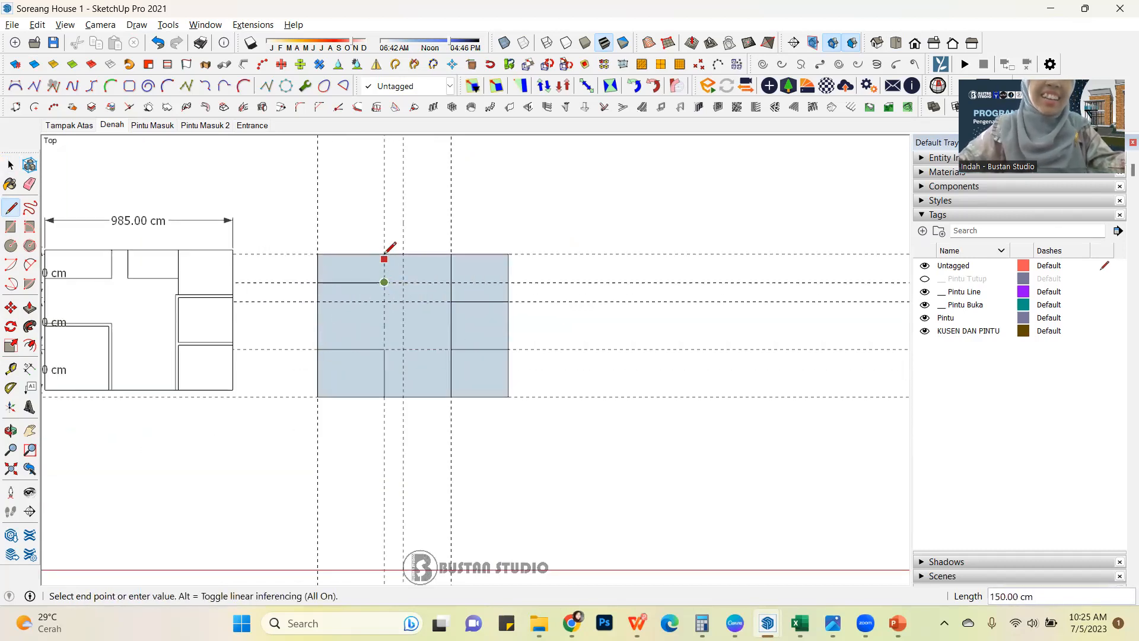
pyautogui.click(385, 254)
pyautogui.click(403, 254)
pyautogui.click(404, 283)
pyautogui.click(450, 282)
pyautogui.press('space')
# Delete the vertical line segment between the upper-middle room's lower corner and the upper corner of the middle right room.
pyautogui.scroll(-1, 383, 326)
pyautogui.scroll(-3, 545, 343)
pyautogui.scroll(4, 503, 348)
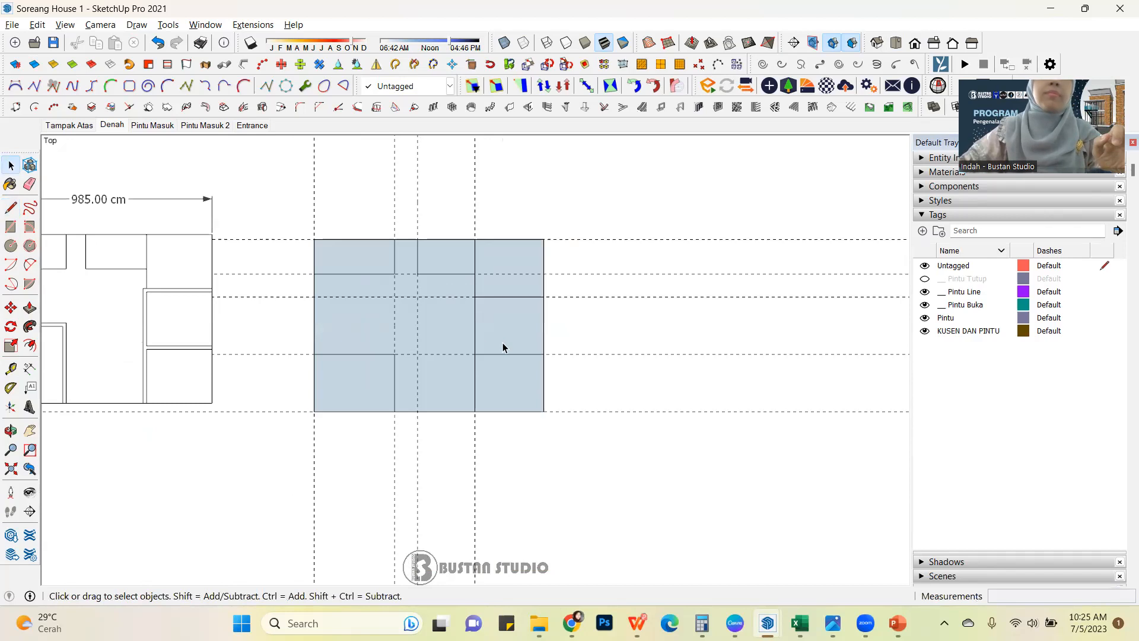
pyautogui.scroll(3, 475, 342)
pyautogui.click(470, 243)
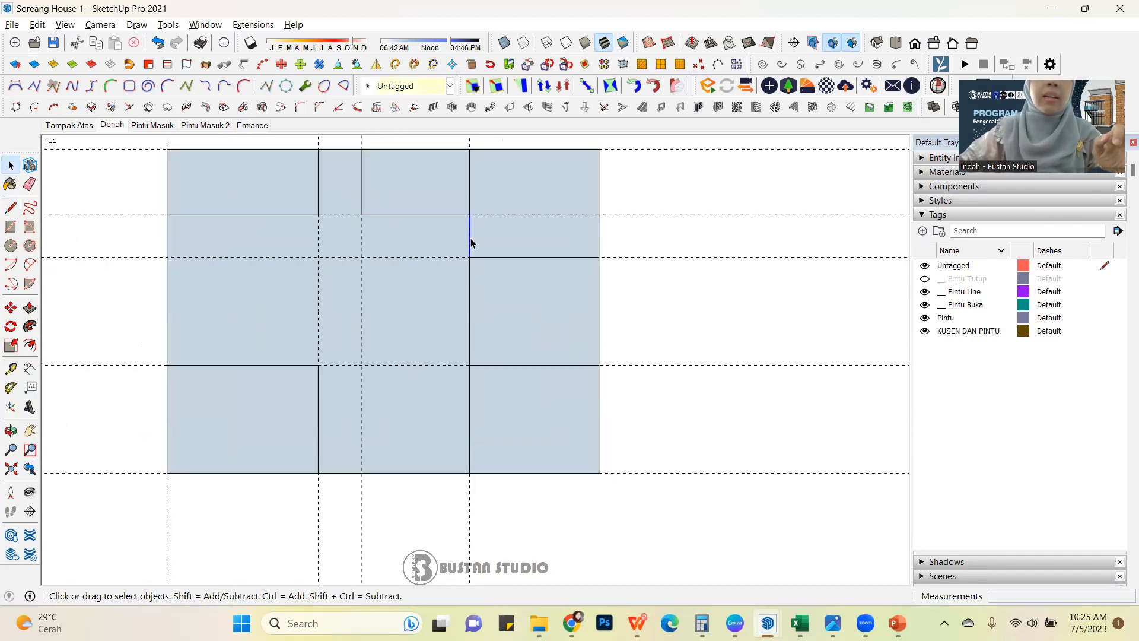
pyautogui.press('Delete')
# Select the whole divided rectangle to review its room outlines, and clear the selection.
pyautogui.scroll(-3, 497, 286)
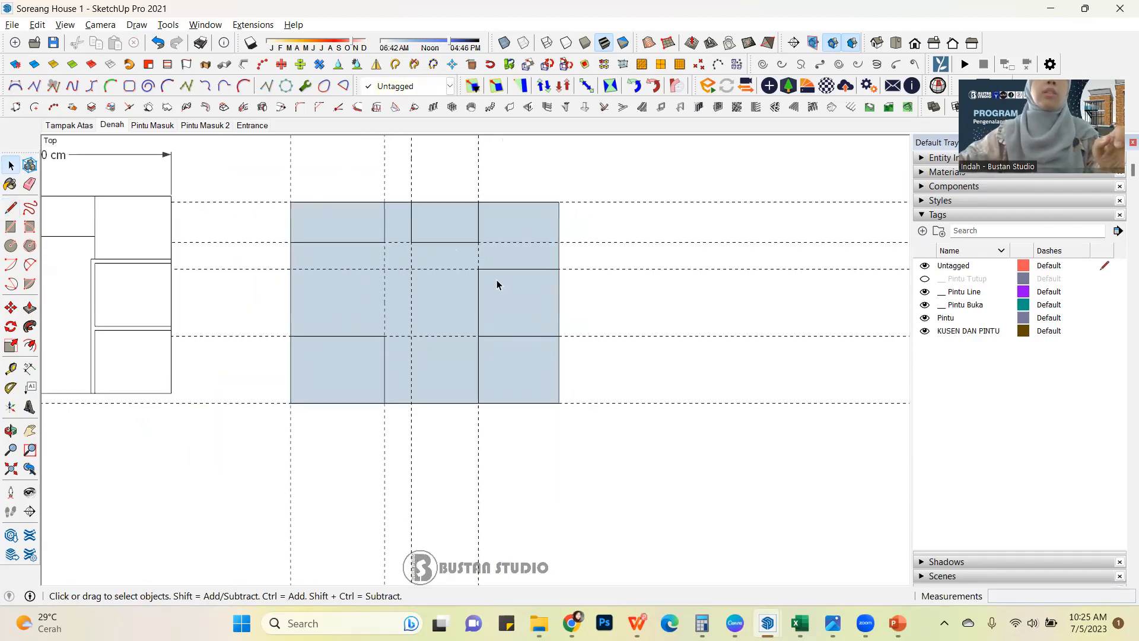
pyautogui.scroll(-1, 497, 285)
pyautogui.moveTo(296, 154); pyautogui.dragTo(613, 425)
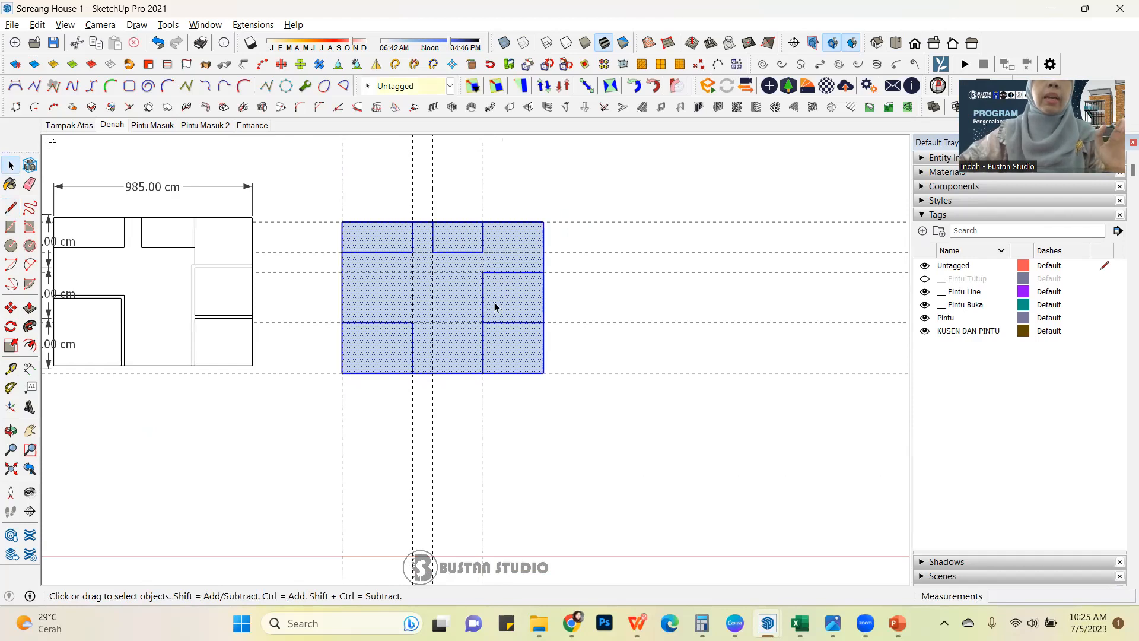
pyautogui.scroll(2, 499, 324)
pyautogui.scroll(-1, 567, 294)
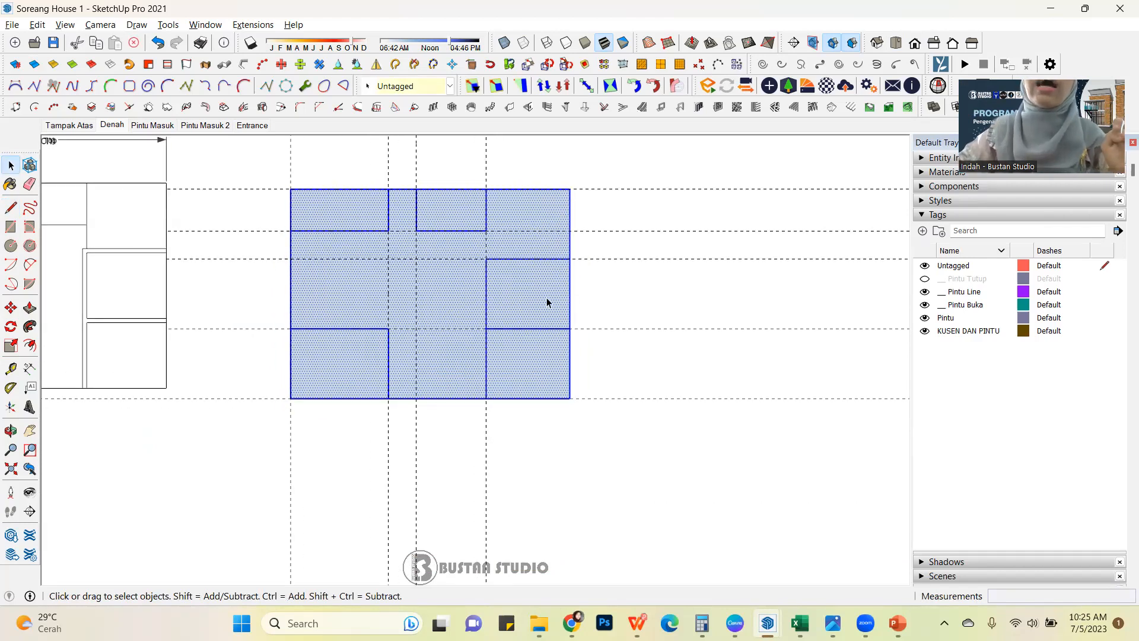
pyautogui.click(614, 293)
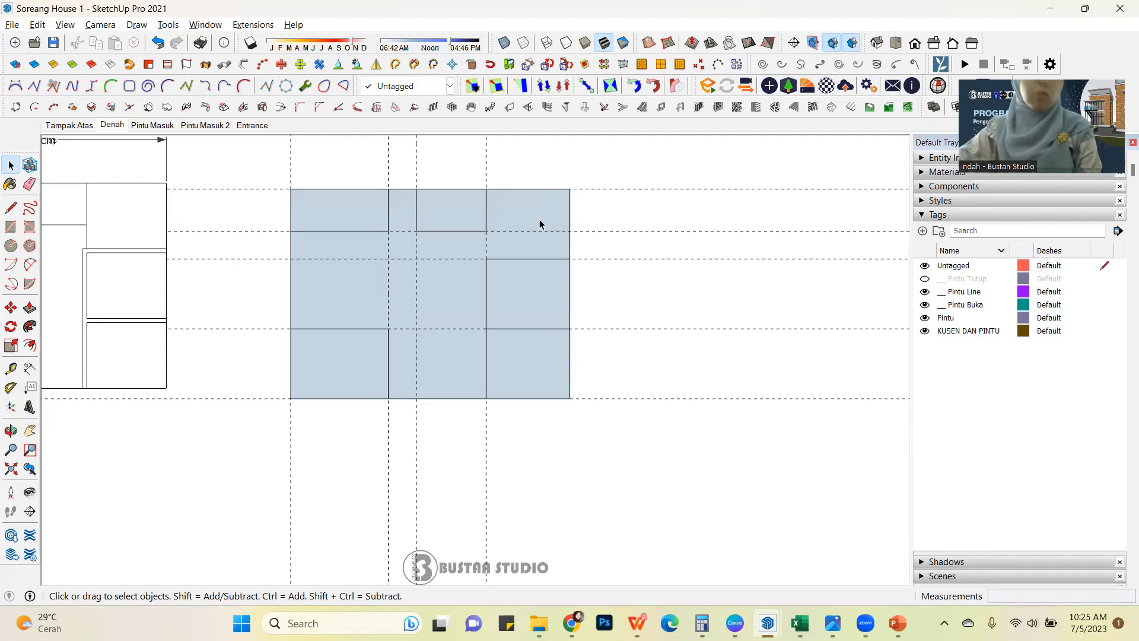
# Select the room faces and the open central area one after another to check that each is a separate face.
pyautogui.click(529, 301)
pyautogui.click(480, 285)
pyautogui.click(354, 345)
pyautogui.click(354, 213)
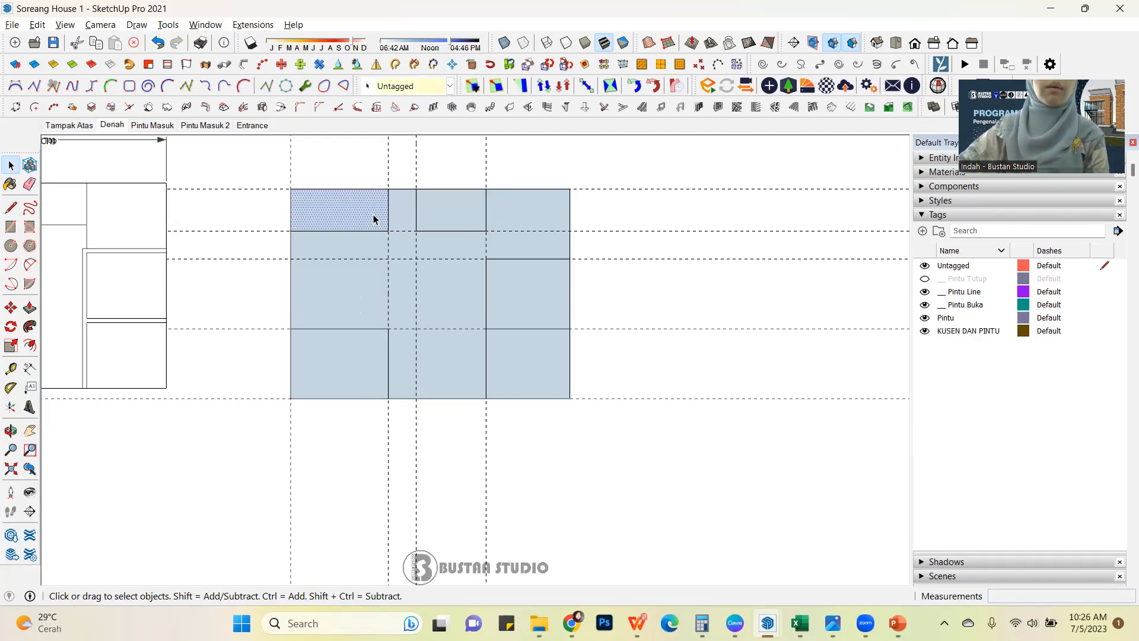
pyautogui.click(460, 223)
pyautogui.click(516, 279)
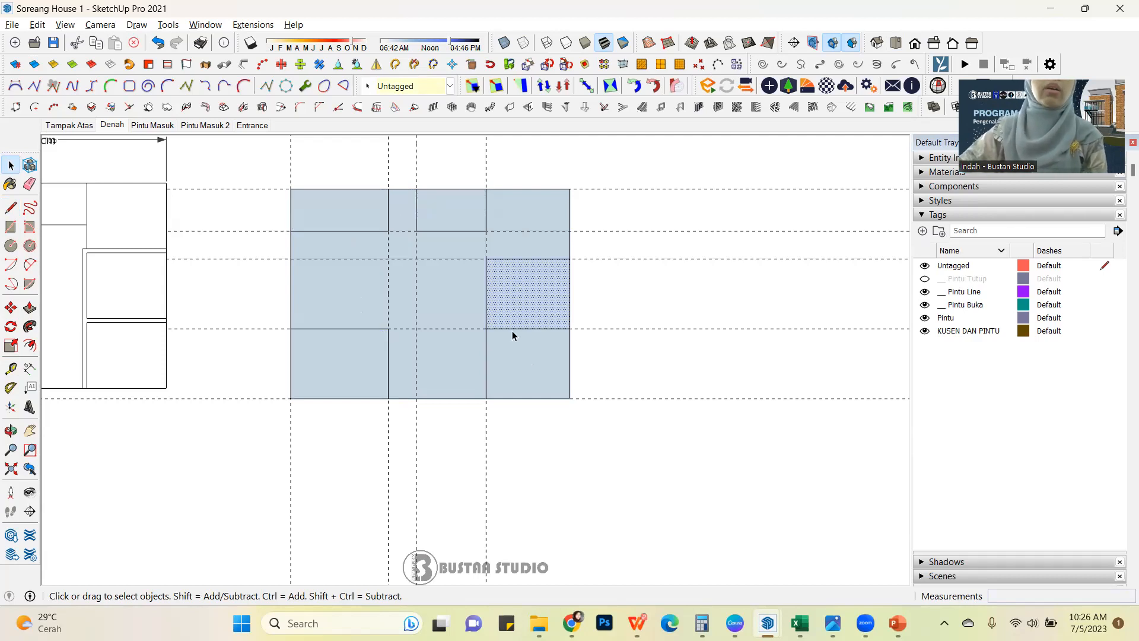
pyautogui.click(449, 215)
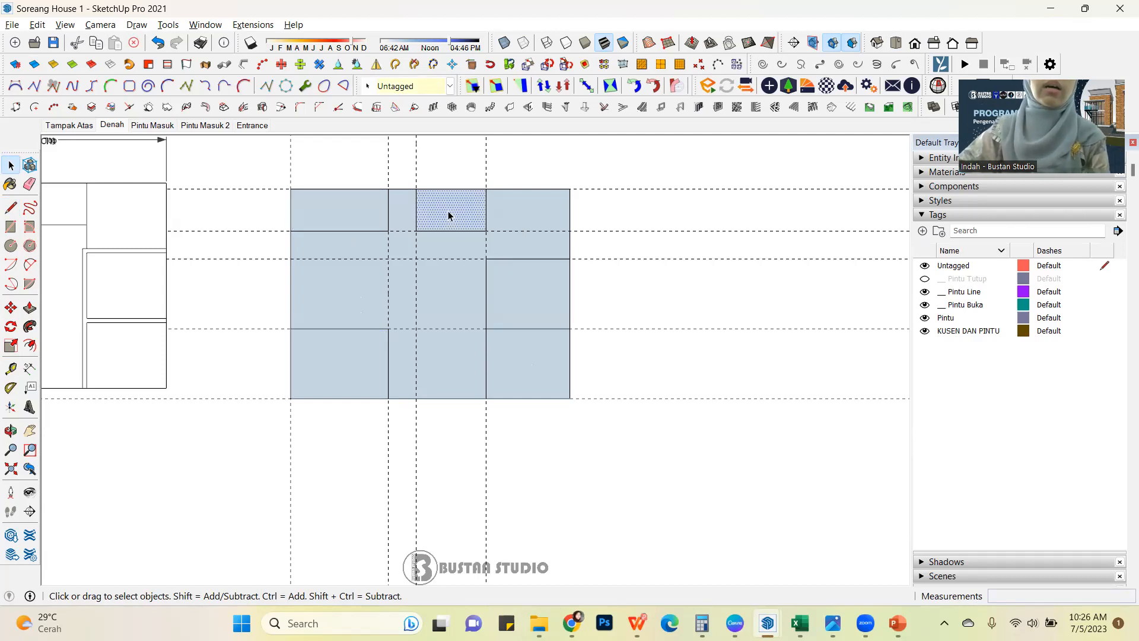
pyautogui.click(536, 216)
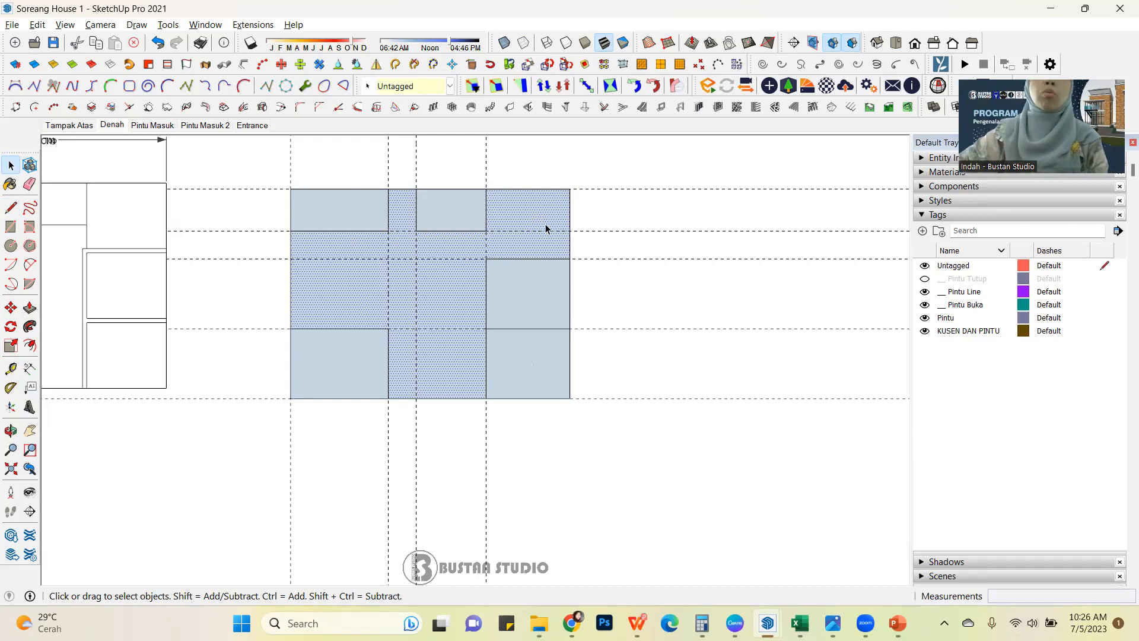
# Select the middle right, lower right and lower left room faces and the middle right room's outer edge to check their separation.
pyautogui.click(531, 307)
pyautogui.click(537, 372)
pyautogui.click(334, 378)
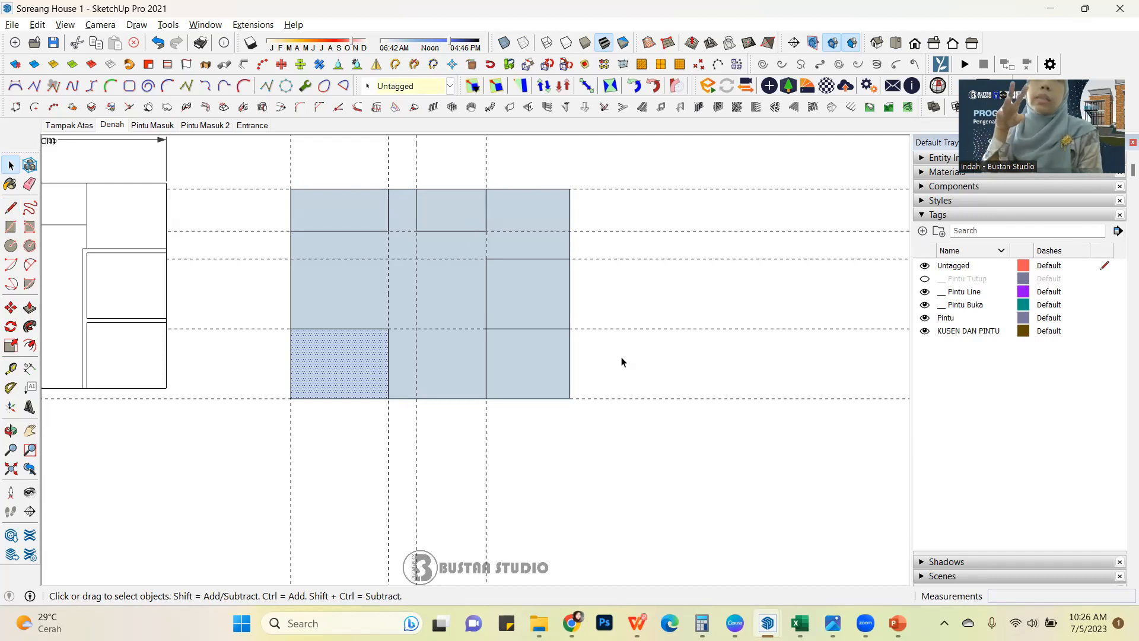
pyautogui.click(570, 308)
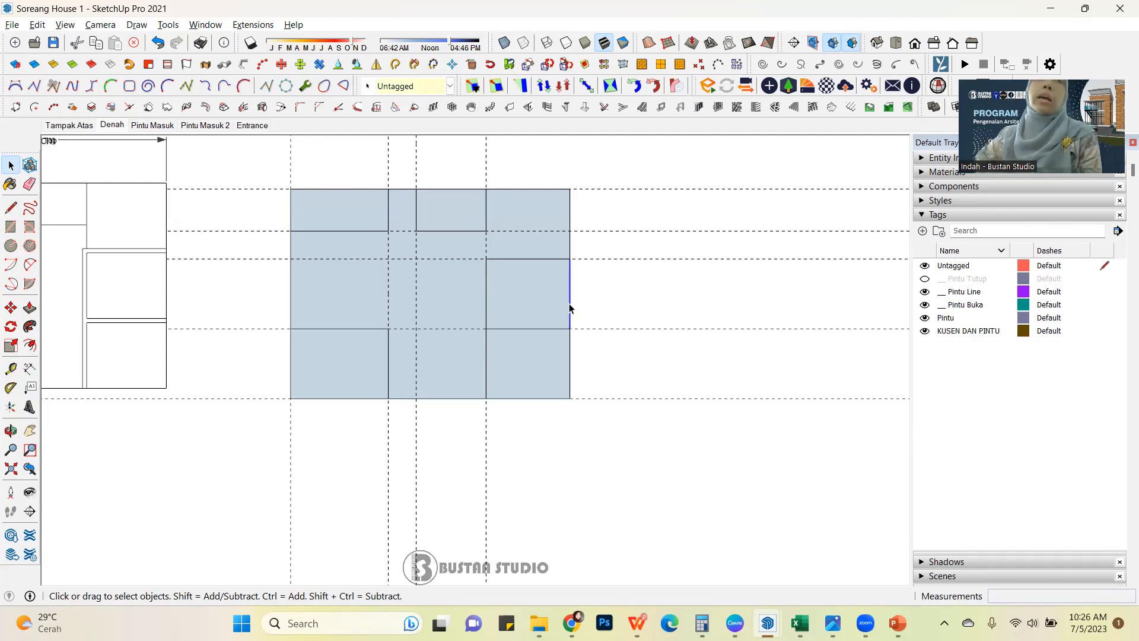
pyautogui.click(545, 281)
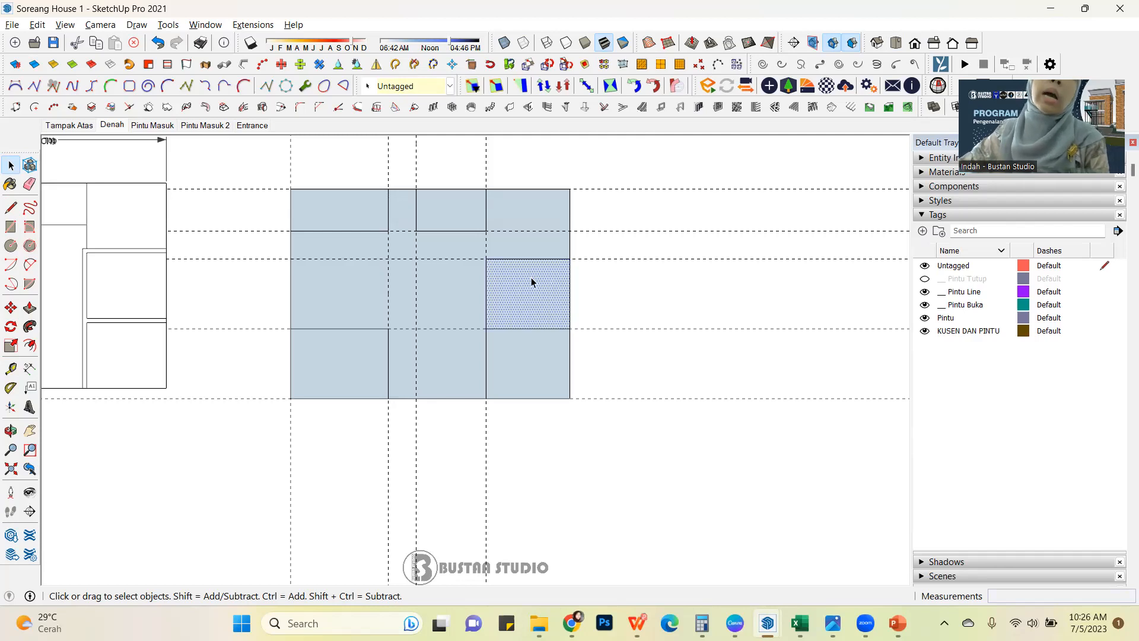
# Try to move the outer right edge of the middle right room 15 cm inward.
pyautogui.click(570, 293)
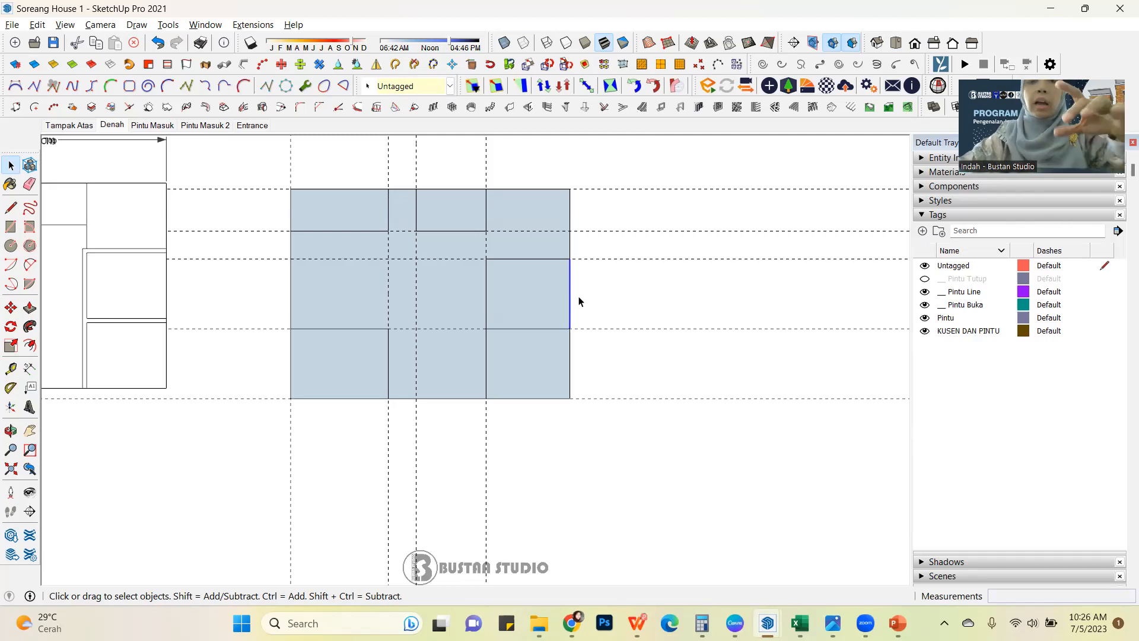
pyautogui.press('m')
pyautogui.click(570, 328)
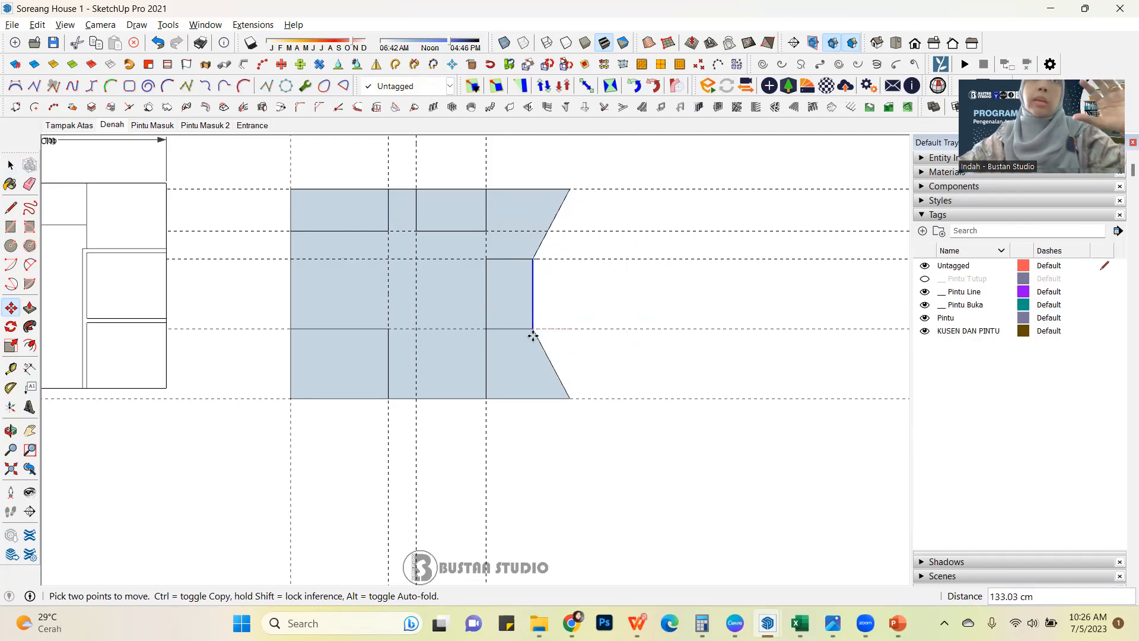
pyautogui.write('15')
pyautogui.press('Return')
pyautogui.click(565, 328)
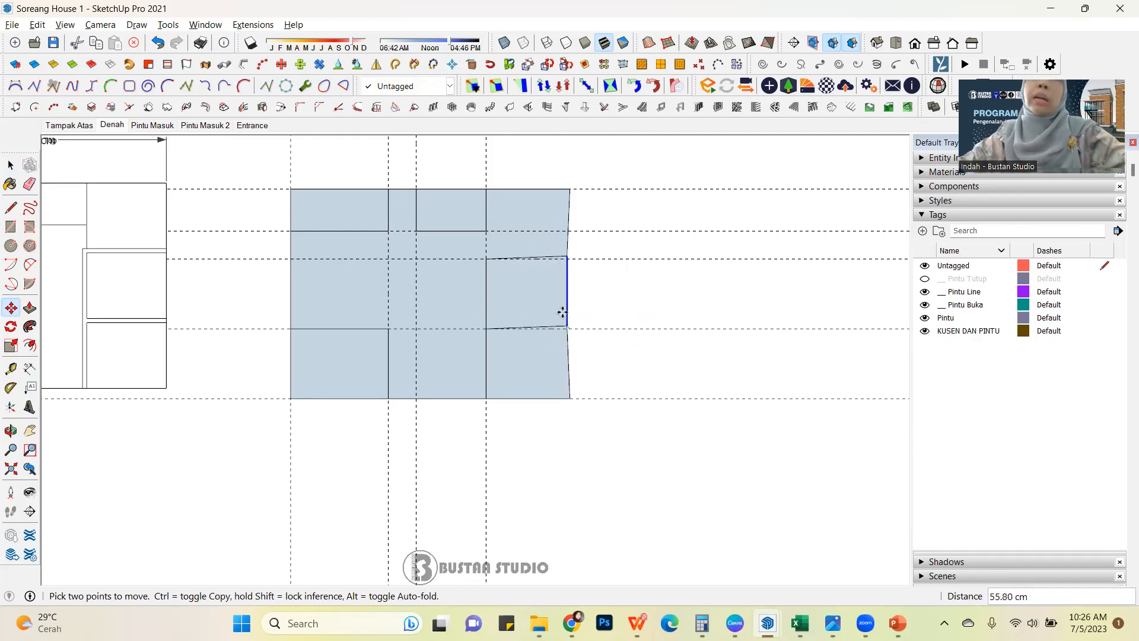
pyautogui.press('Escape')
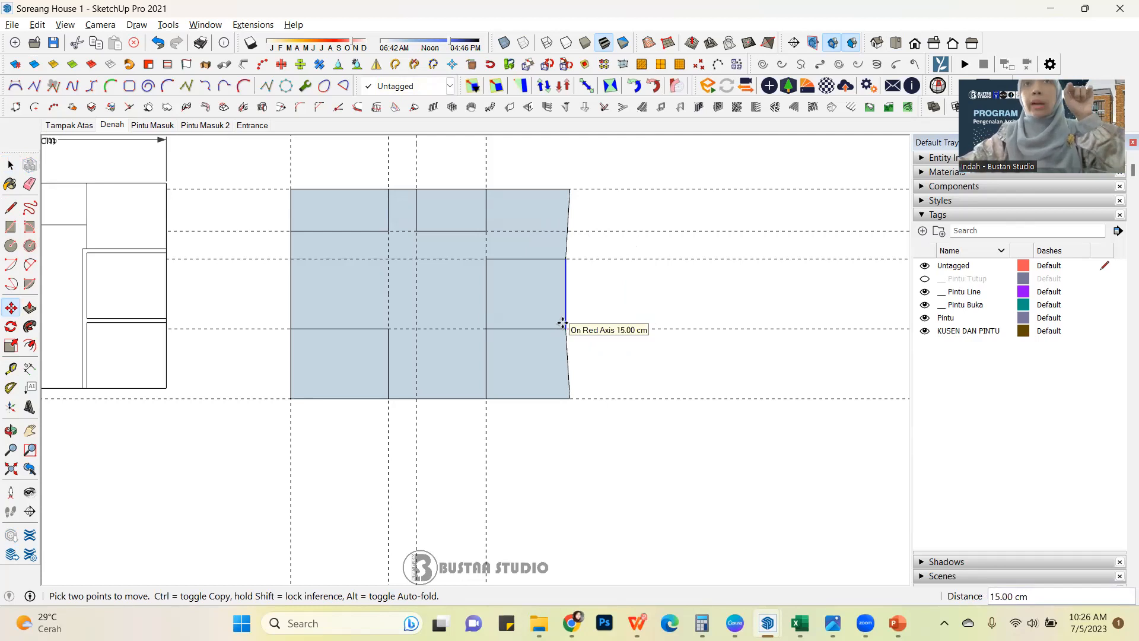
pyautogui.click(563, 323)
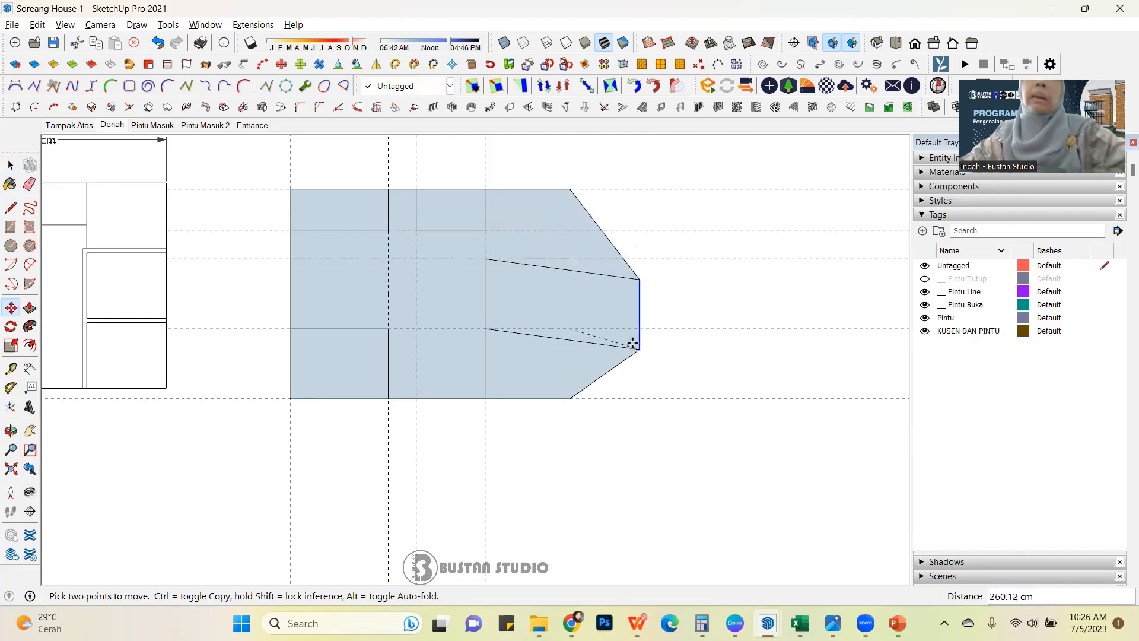
pyautogui.click(10, 165)
# Try to move the middle right room's face sideways and downward, and clear the selection.
pyautogui.click(547, 304)
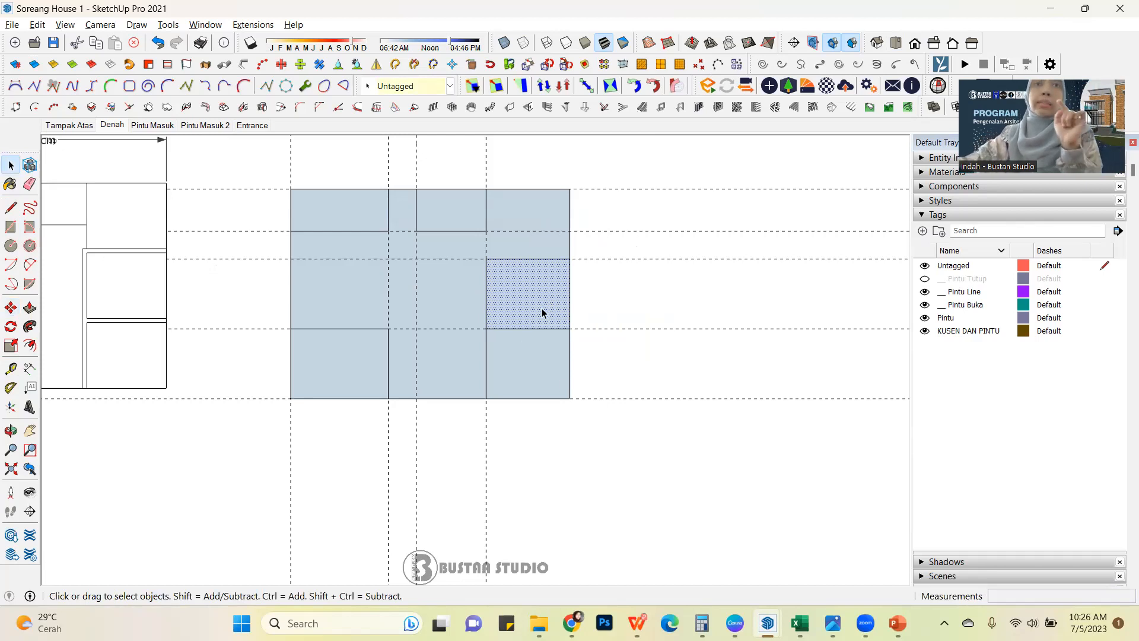
pyautogui.press('m')
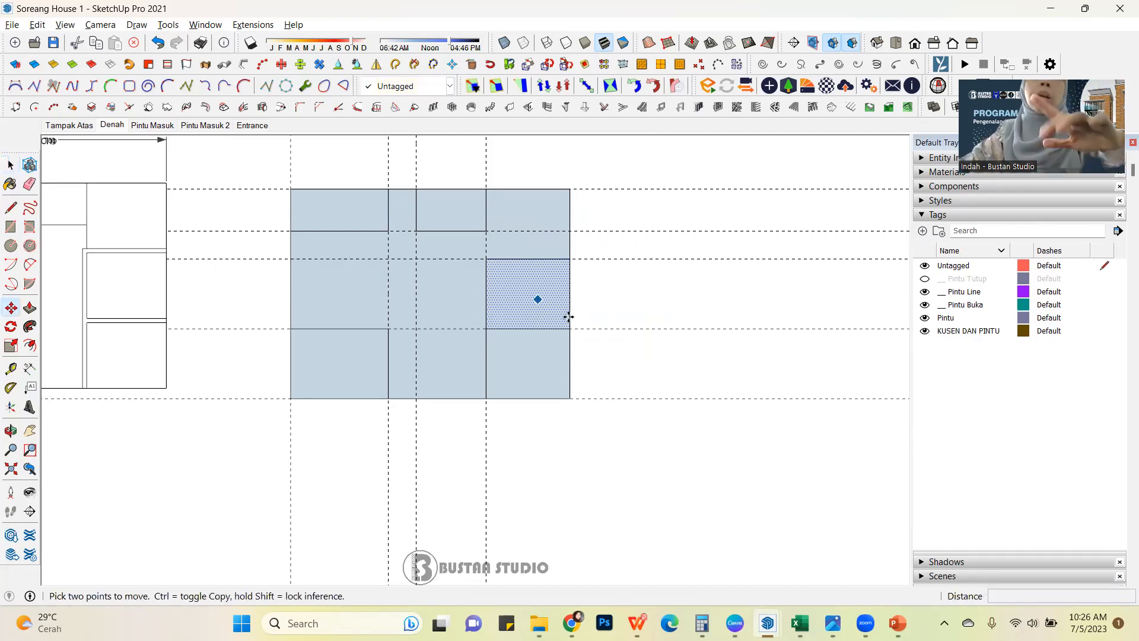
pyautogui.click(568, 328)
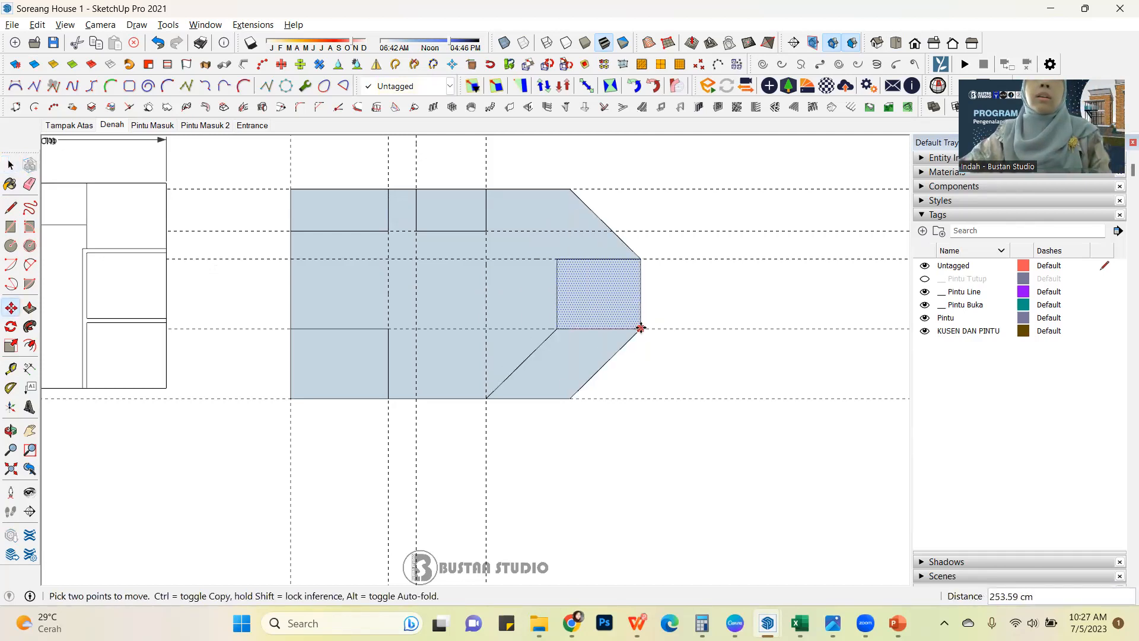
pyautogui.click(534, 333)
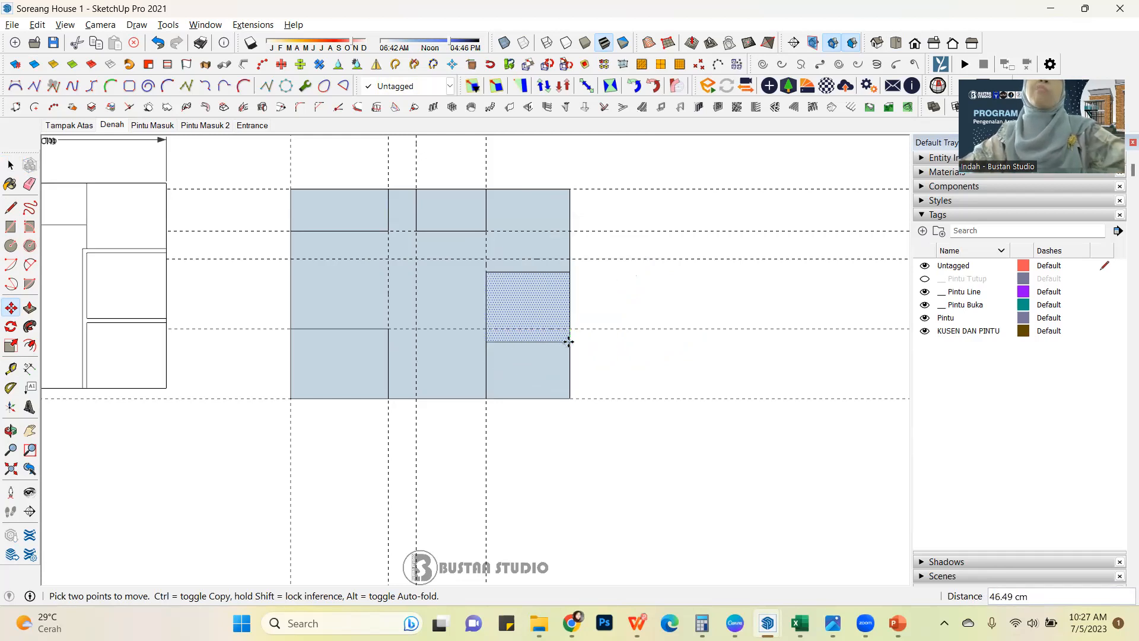
pyautogui.click(570, 340)
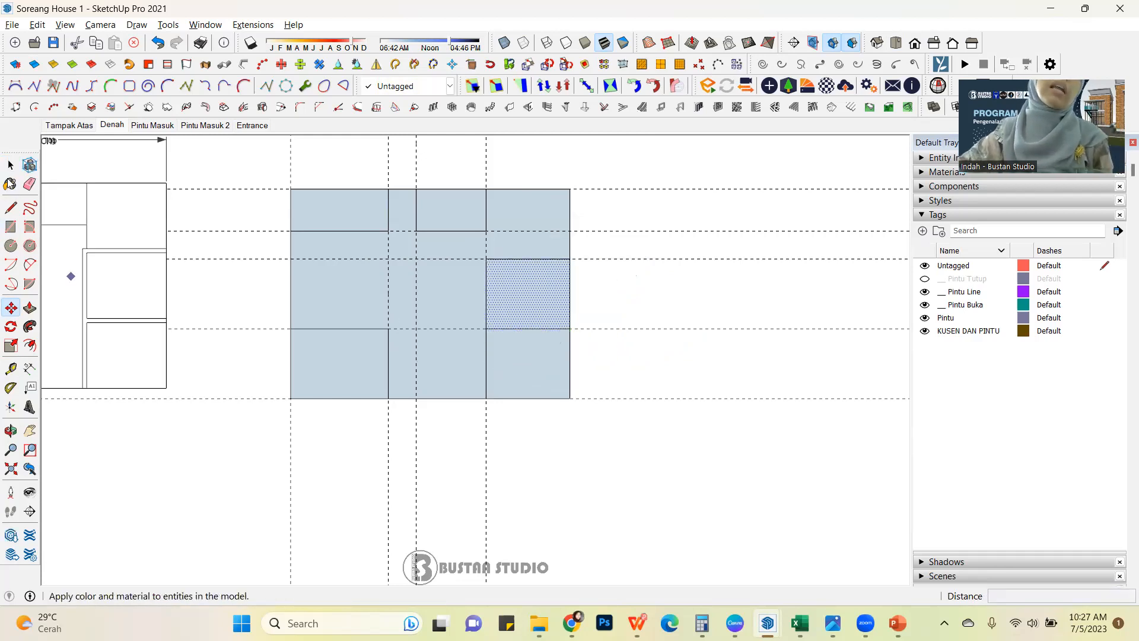
pyautogui.click(10, 165)
pyautogui.click(597, 452)
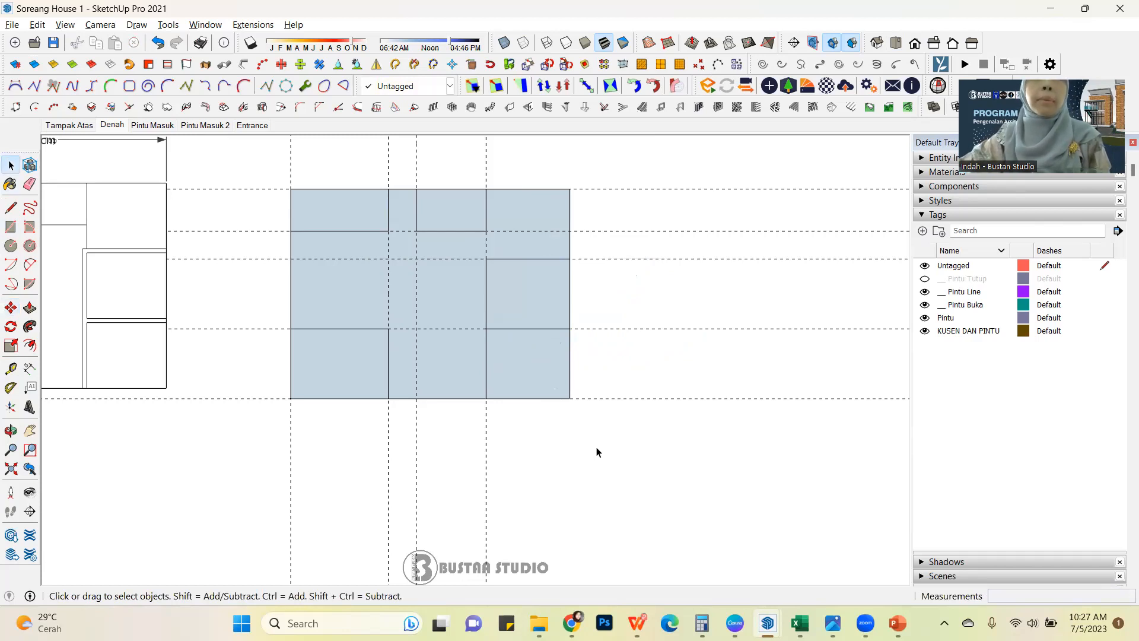
# Make a group from the face and bounding edges of the middle right room.
pyautogui.click(570, 323)
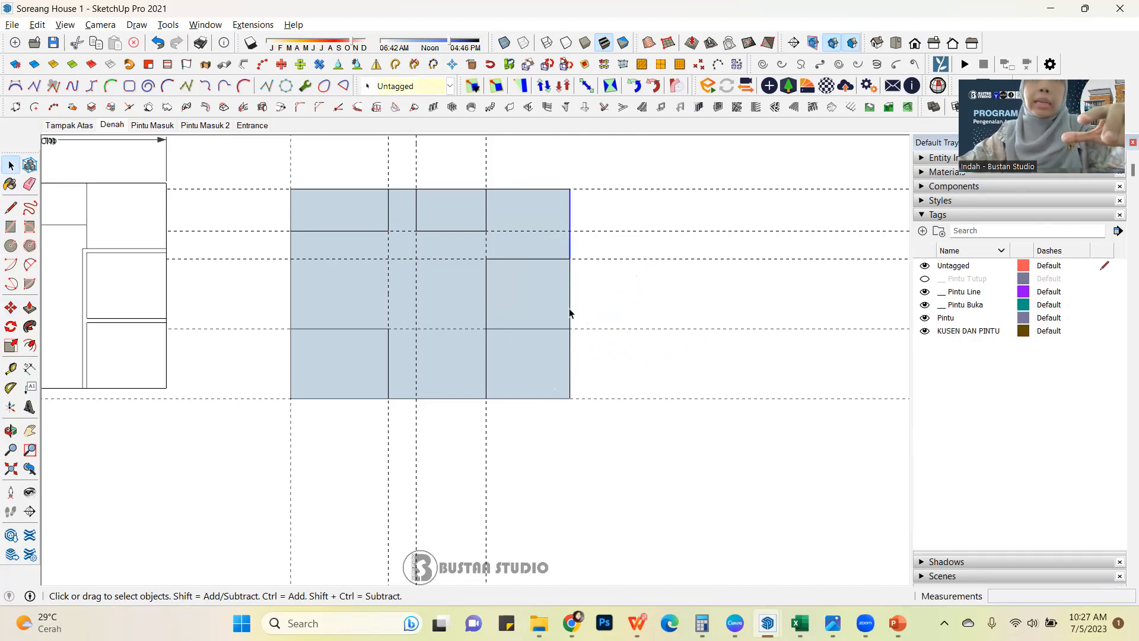
pyautogui.doubleClick(549, 288)
pyautogui.click(635, 425)
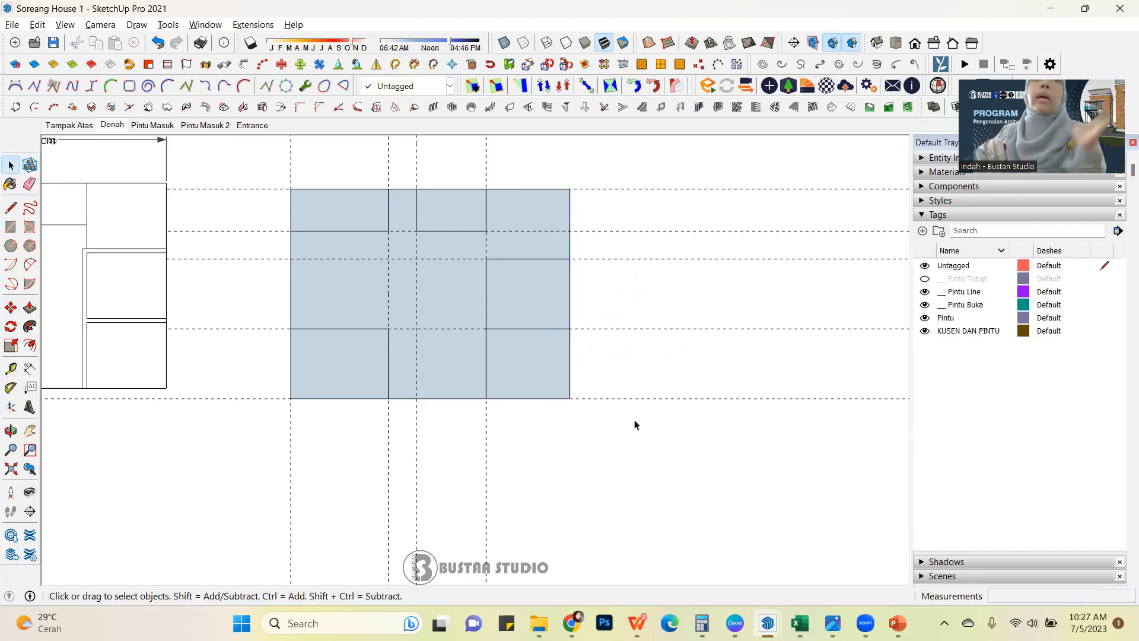
pyautogui.doubleClick(539, 308)
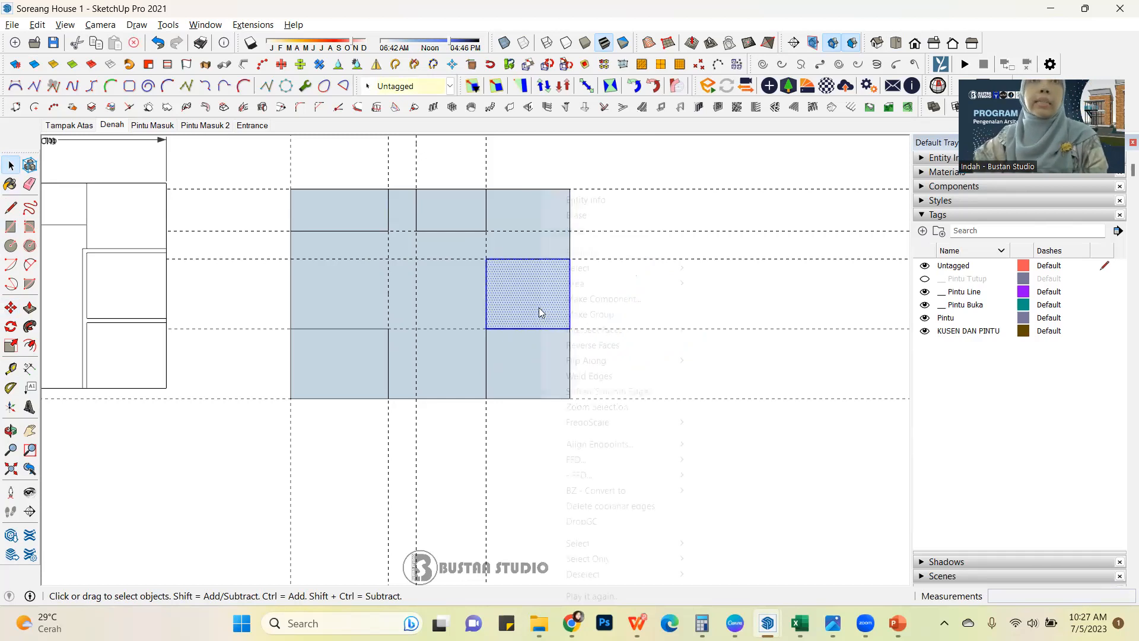
pyautogui.rightClick(540, 308)
pyautogui.click(597, 314)
# Make a group from the face and bounding edges of the lower right room.
pyautogui.click(545, 380)
pyautogui.doubleClick(546, 376)
pyautogui.rightClick(546, 376)
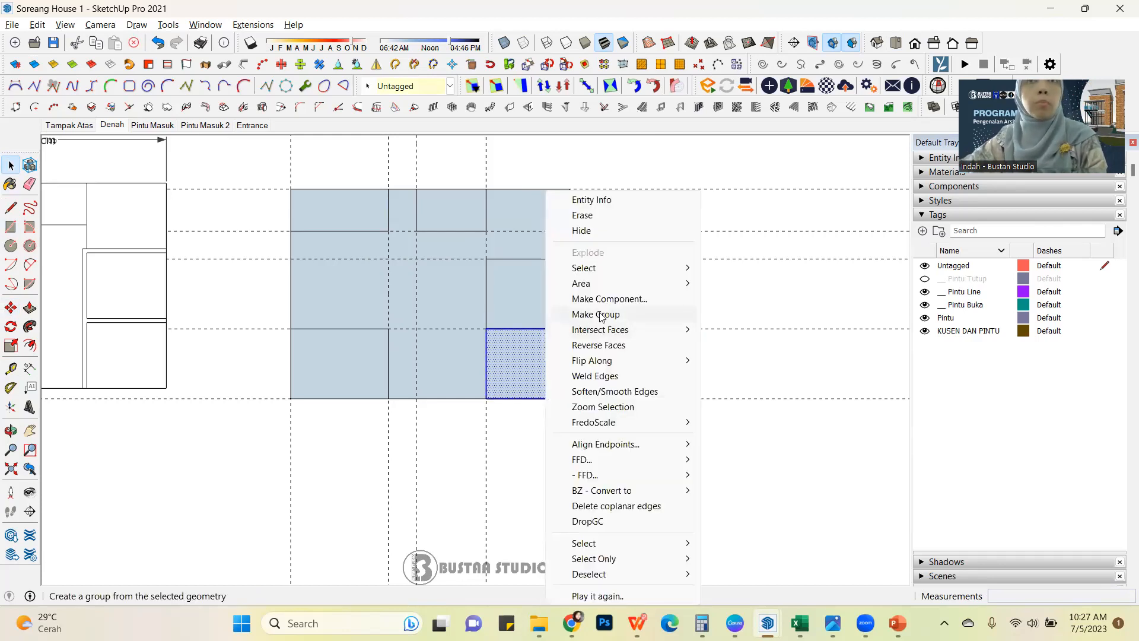
pyautogui.click(600, 315)
# Move the right edge inside the middle right room's group 200 cm outward, and close the group.
pyautogui.click(552, 316)
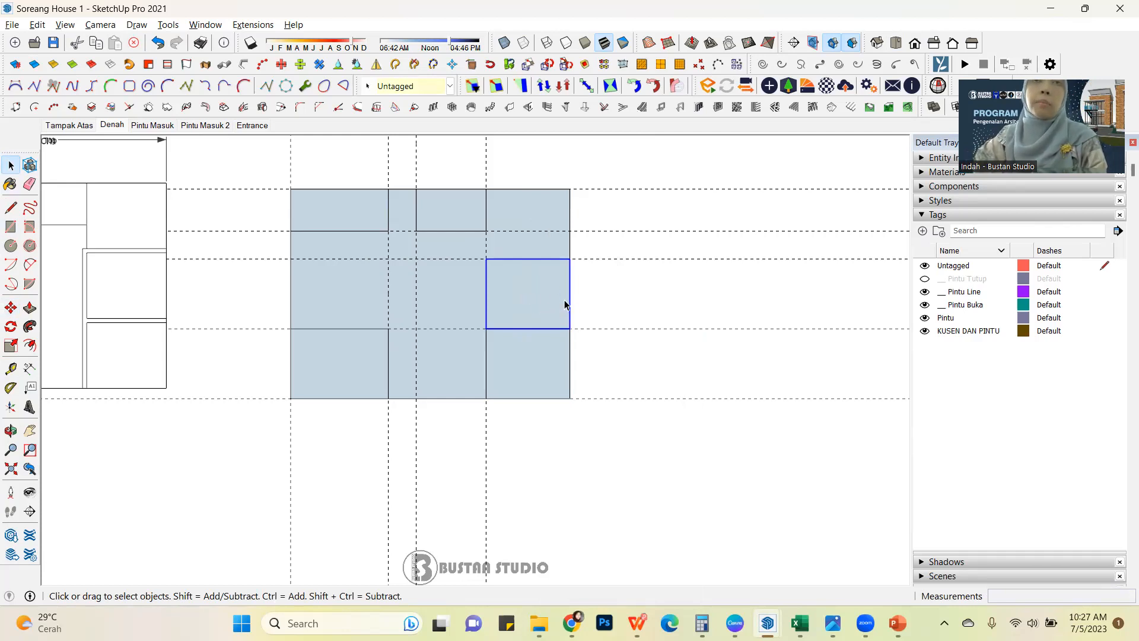
pyautogui.doubleClick(543, 308)
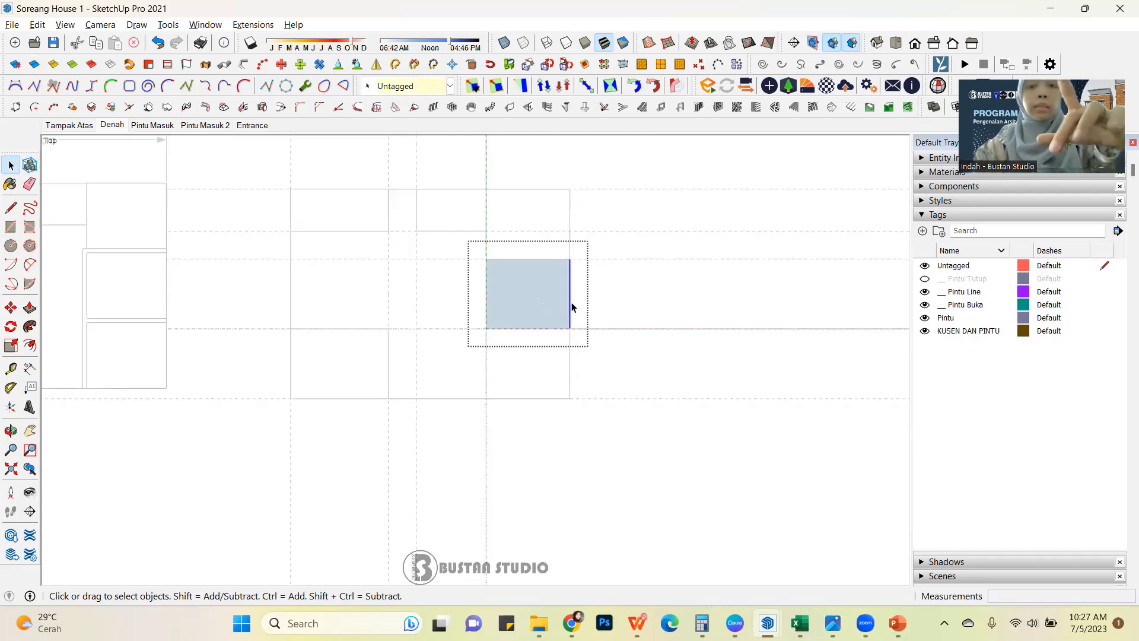
pyautogui.press('m')
pyautogui.click(571, 325)
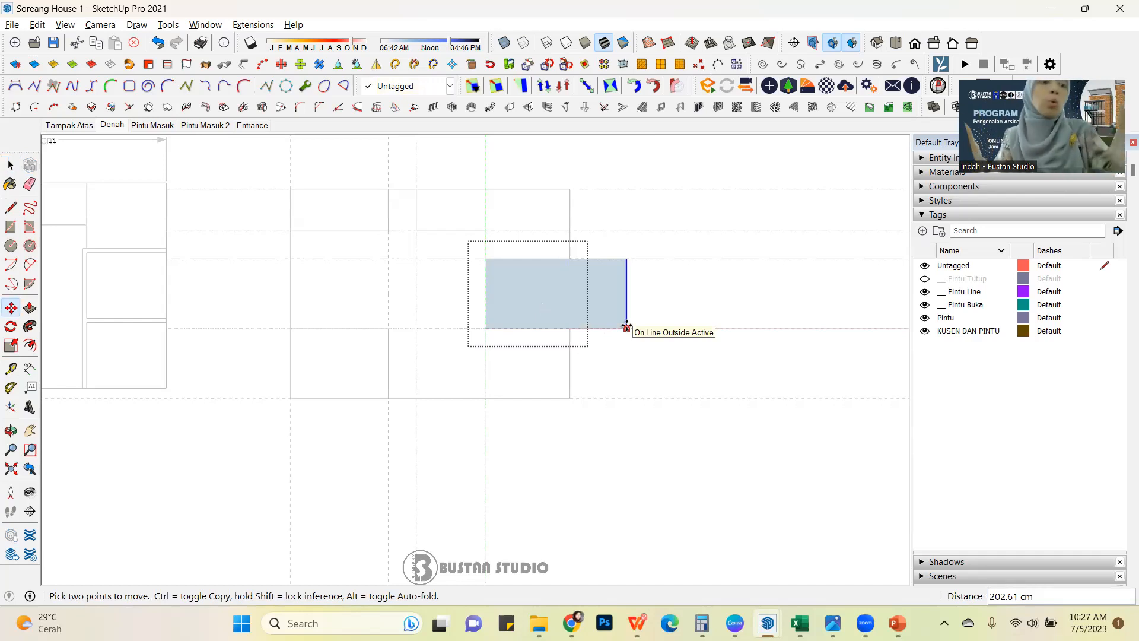
pyautogui.write('2')
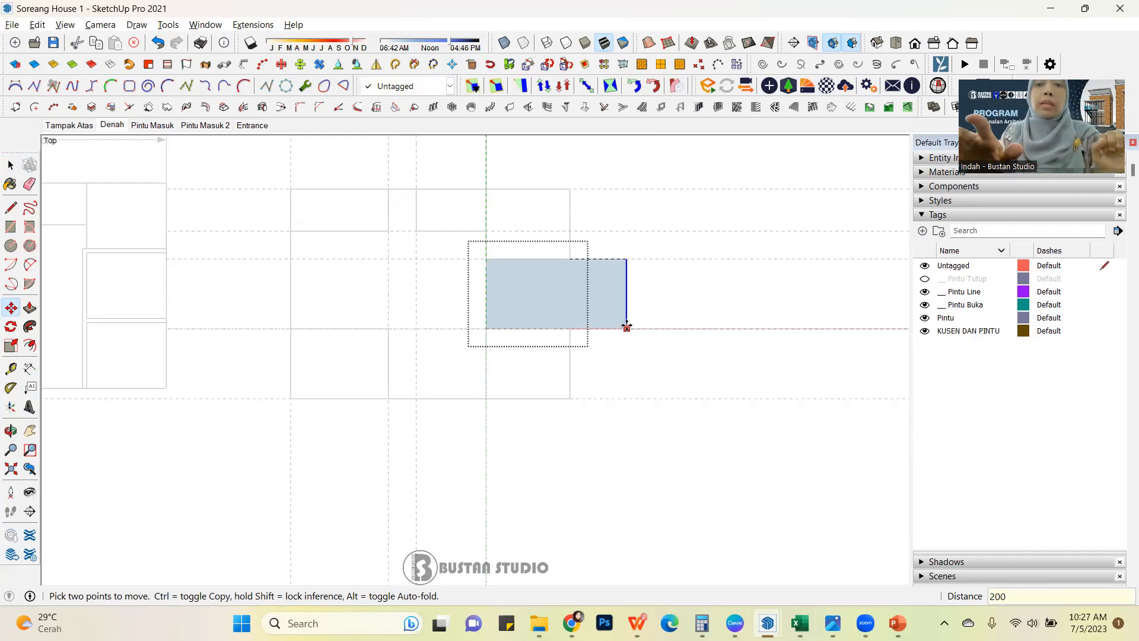
pyautogui.write('00')
pyautogui.press('Return')
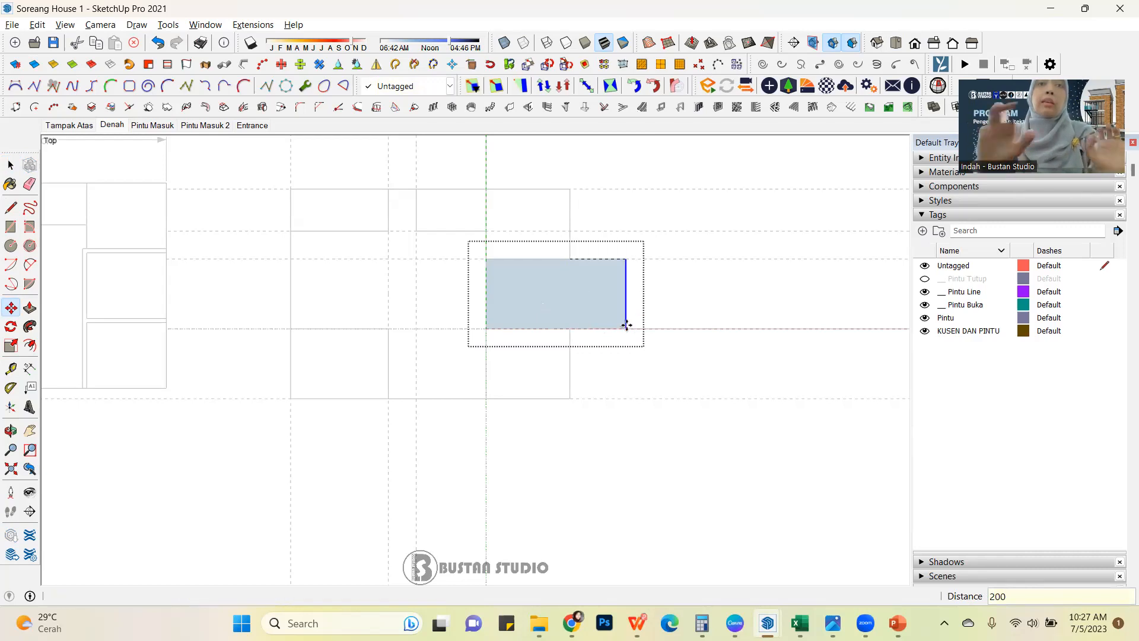
pyautogui.click(10, 165)
pyautogui.click(682, 219)
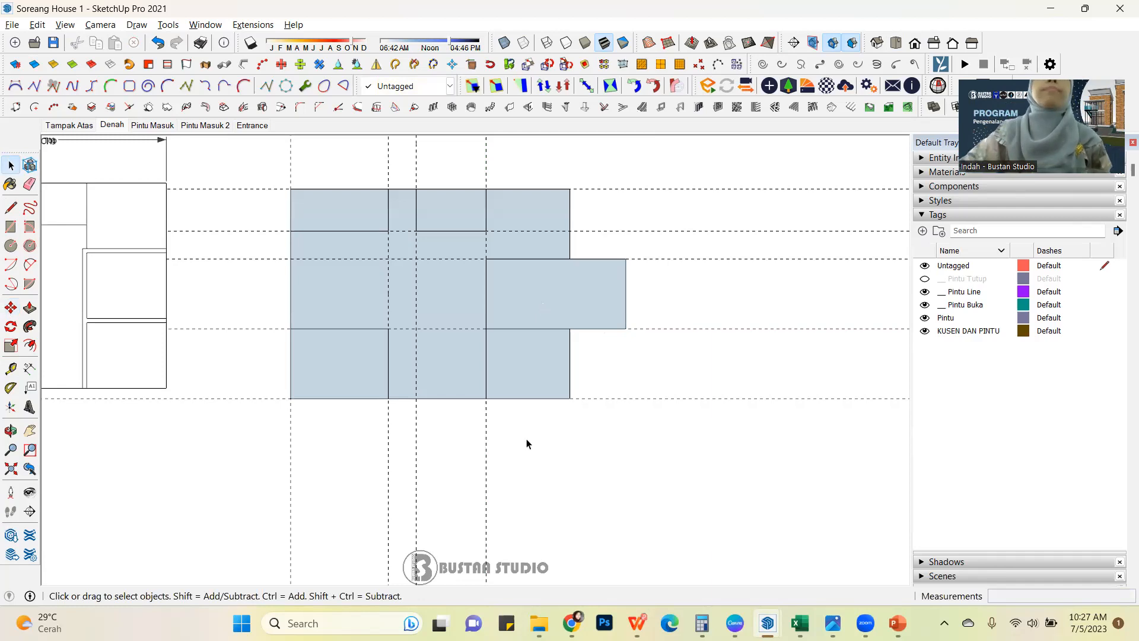
# Try to move the bottom edge of the ungrouped central area downward.
pyautogui.click(450, 389)
pyautogui.click(458, 398)
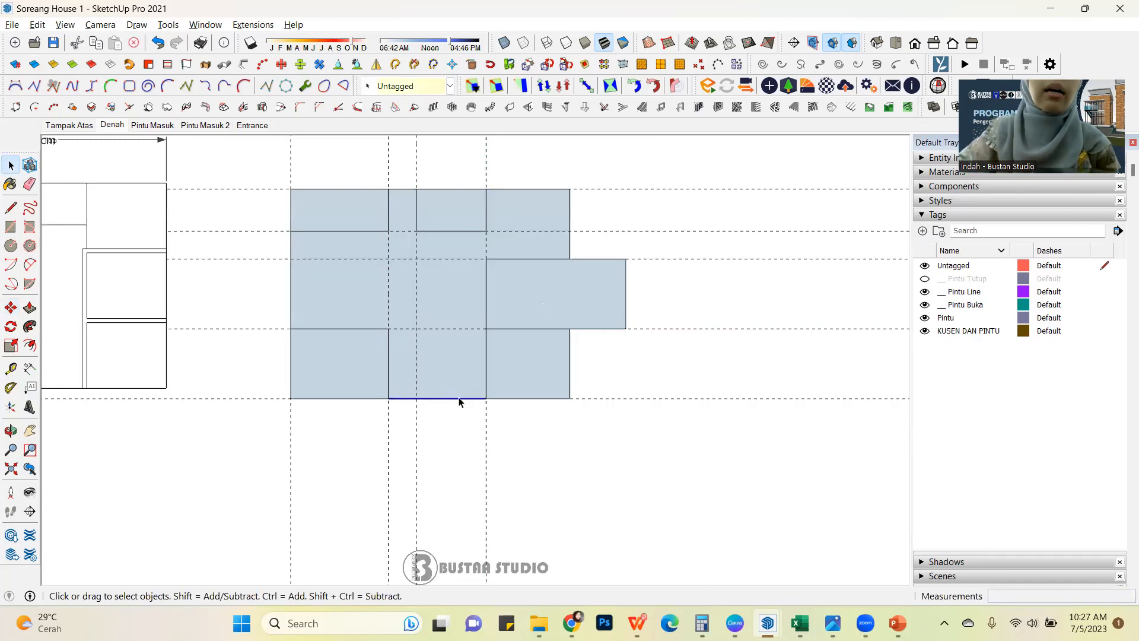
pyautogui.press('m')
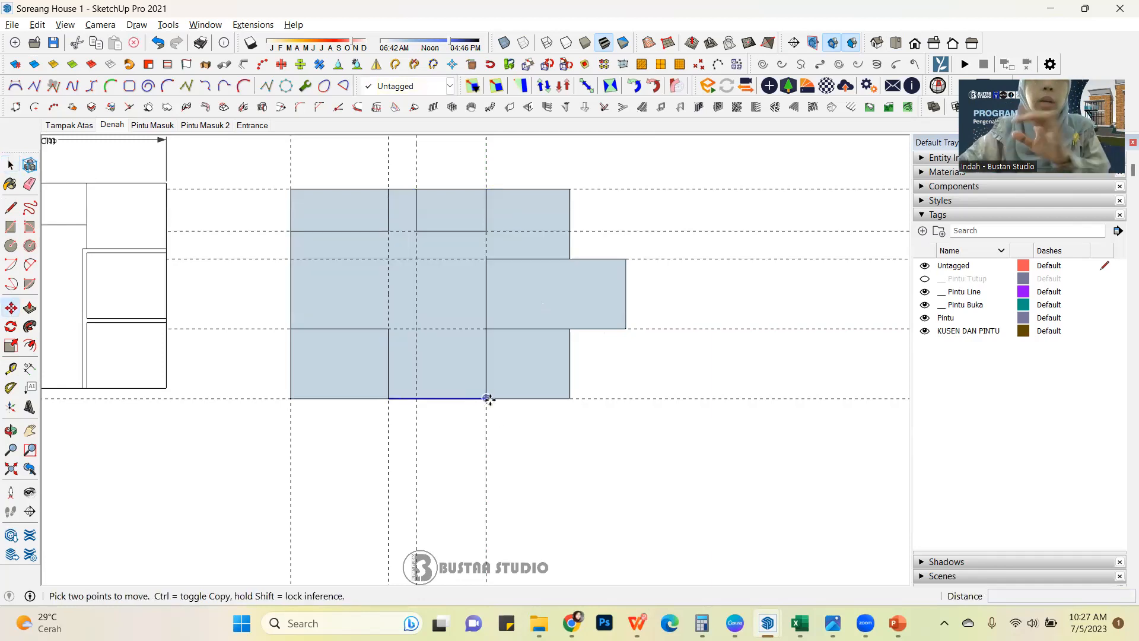
pyautogui.click(488, 424)
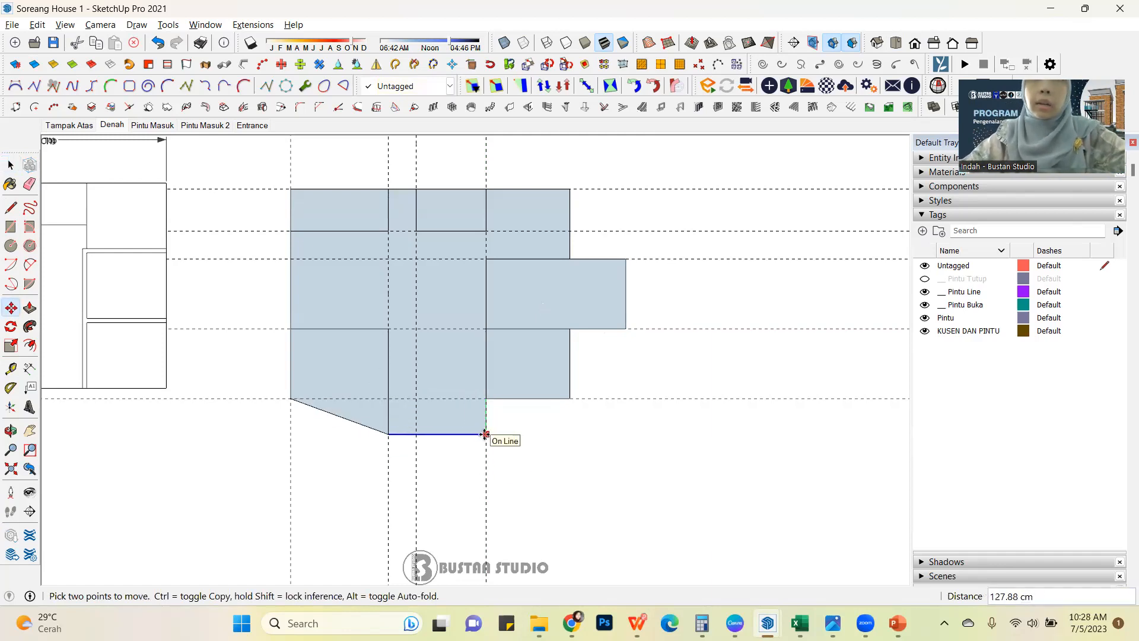
pyautogui.press('Escape')
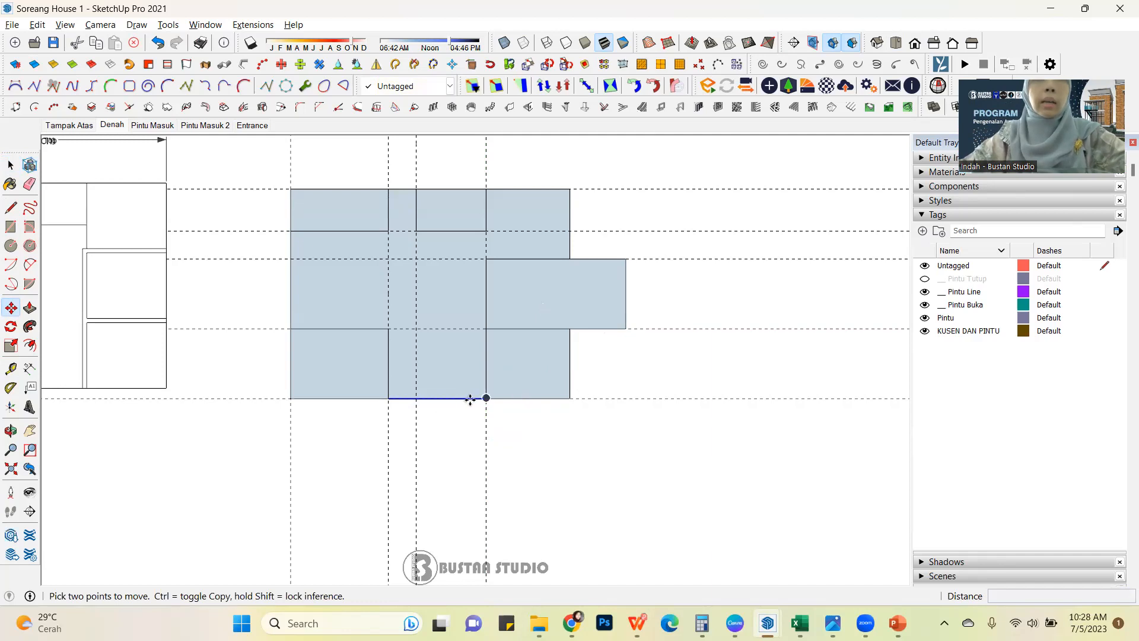
pyautogui.click(475, 398)
pyautogui.press('Escape')
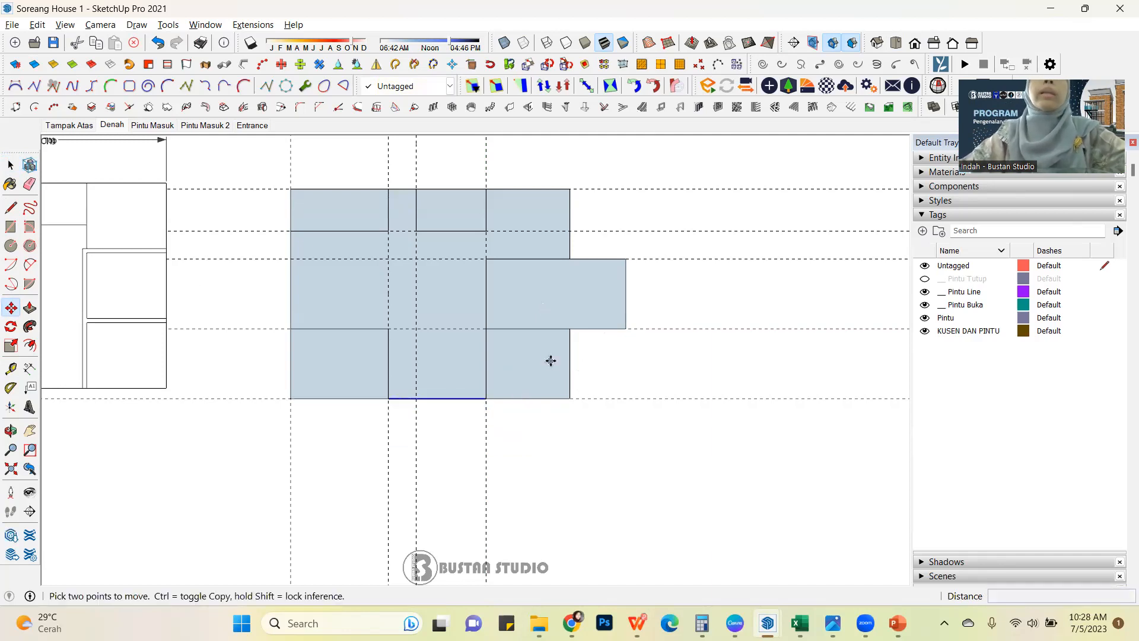
# Try to move the lower right room's group away from the rest of the plan.
pyautogui.click(10, 165)
pyautogui.click(554, 379)
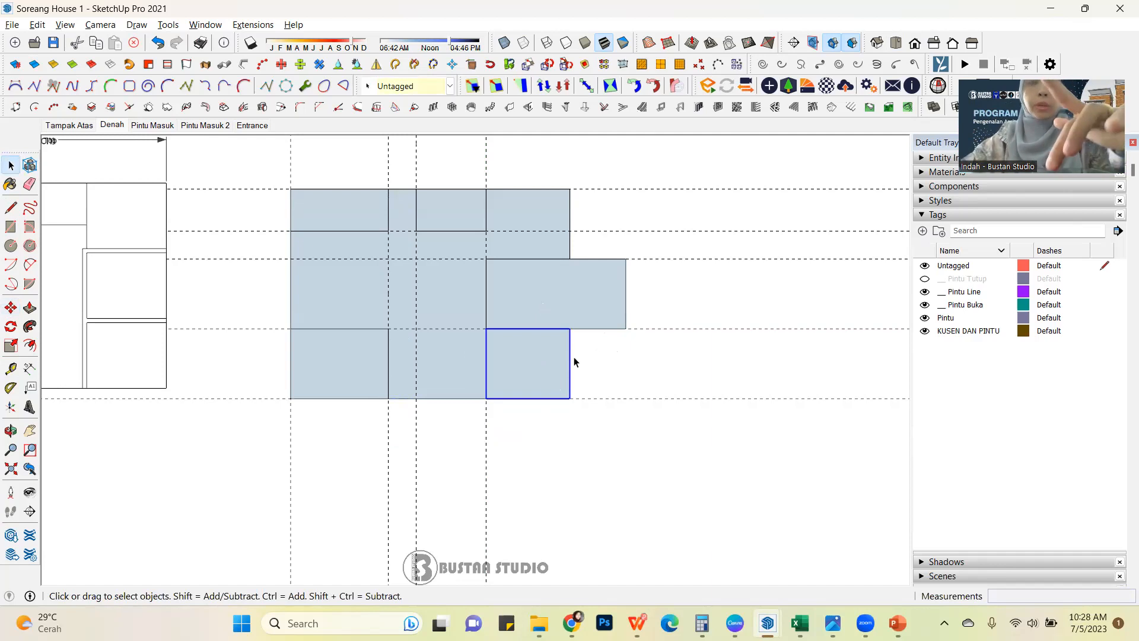
pyautogui.press('m')
pyautogui.click(538, 352)
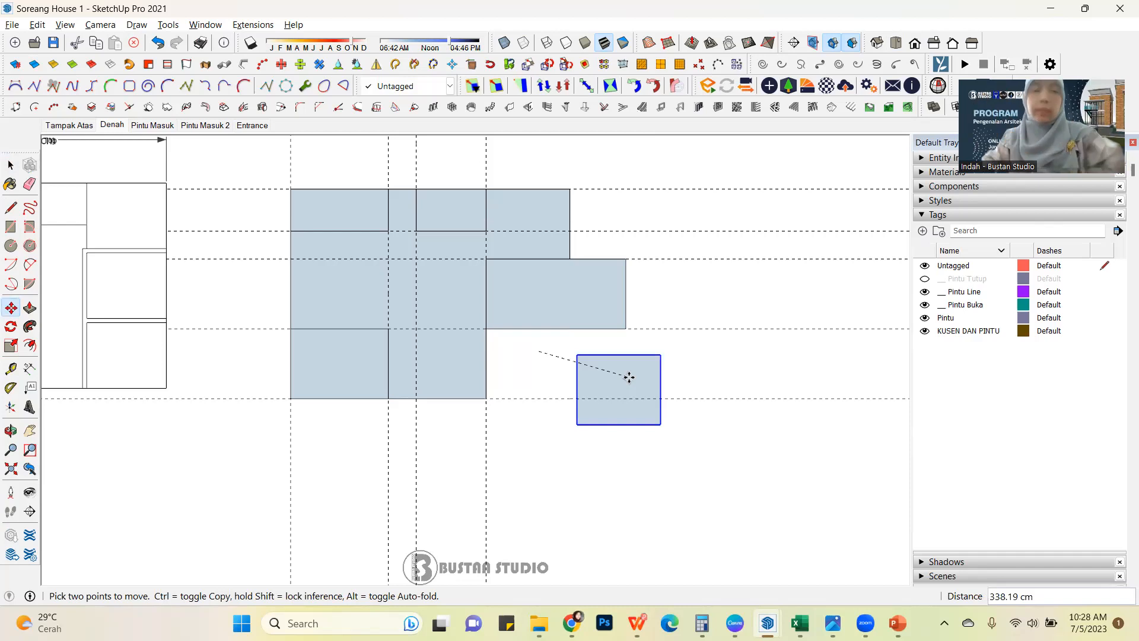
pyautogui.press('Escape')
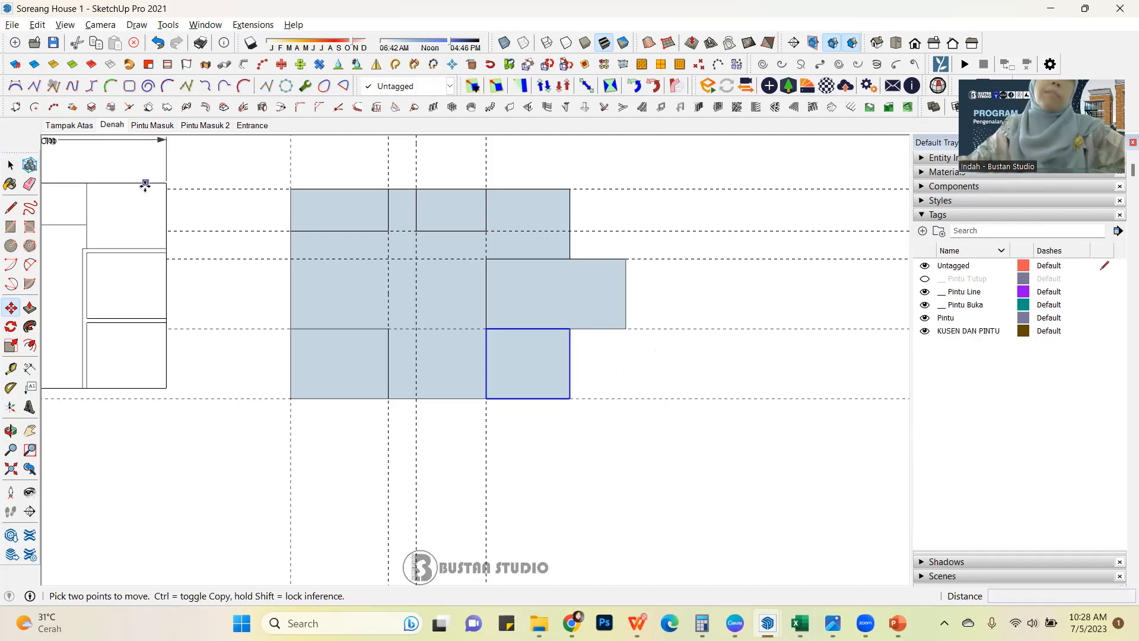
# Try to scale the middle right room's group along the red axis by a factor of 0.95.
pyautogui.click(10, 165)
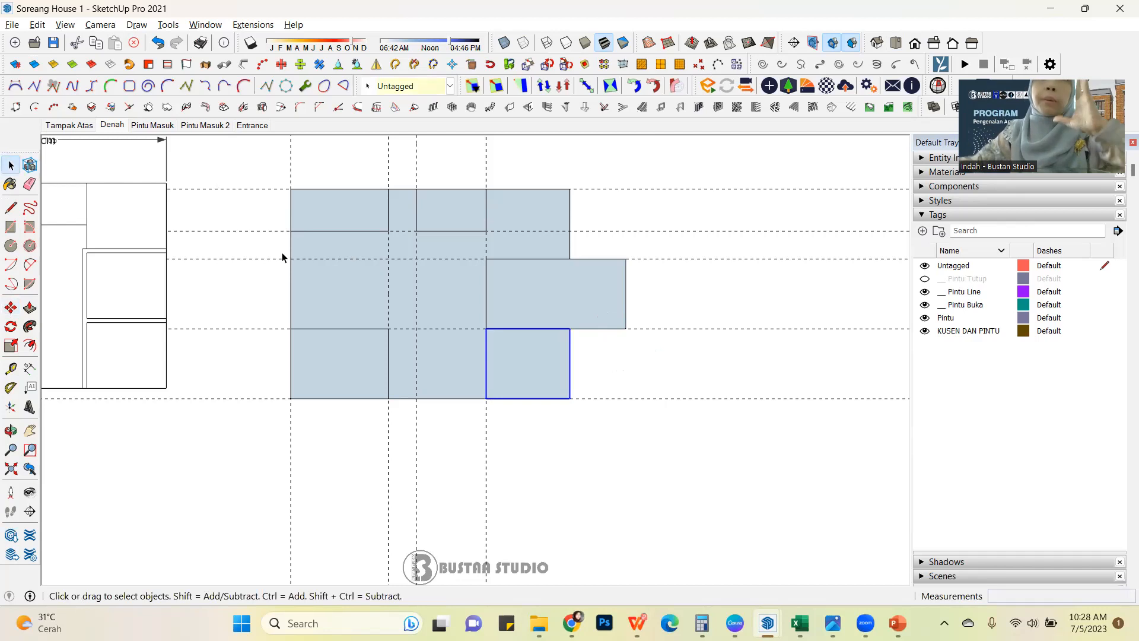
pyautogui.click(542, 295)
pyautogui.press('s')
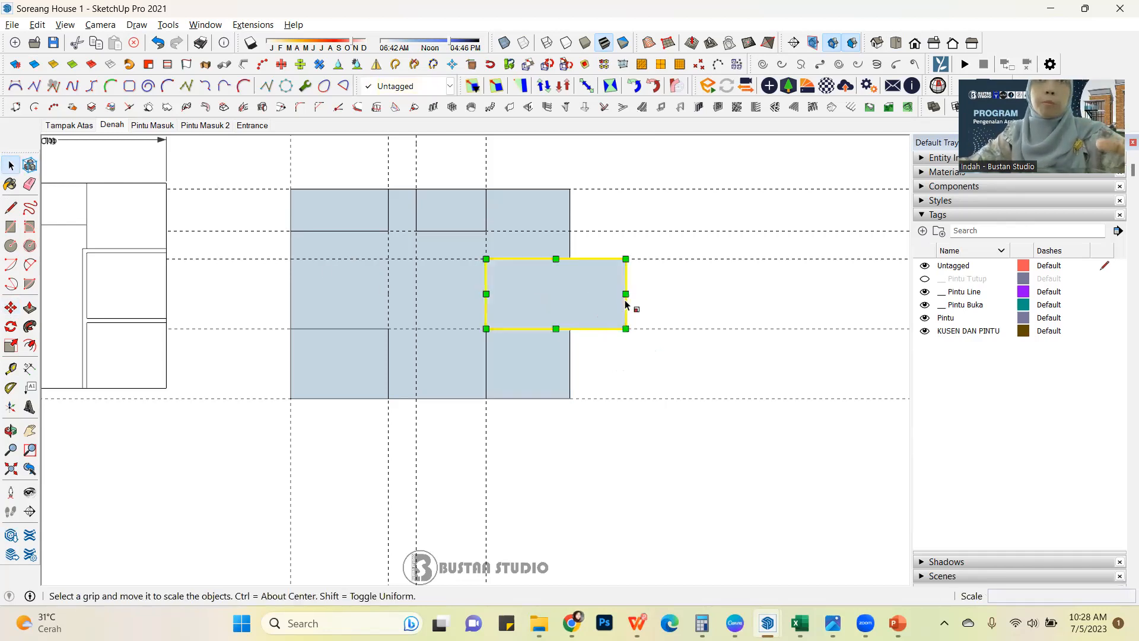
pyautogui.moveTo(625, 293); pyautogui.dragTo(618, 297)
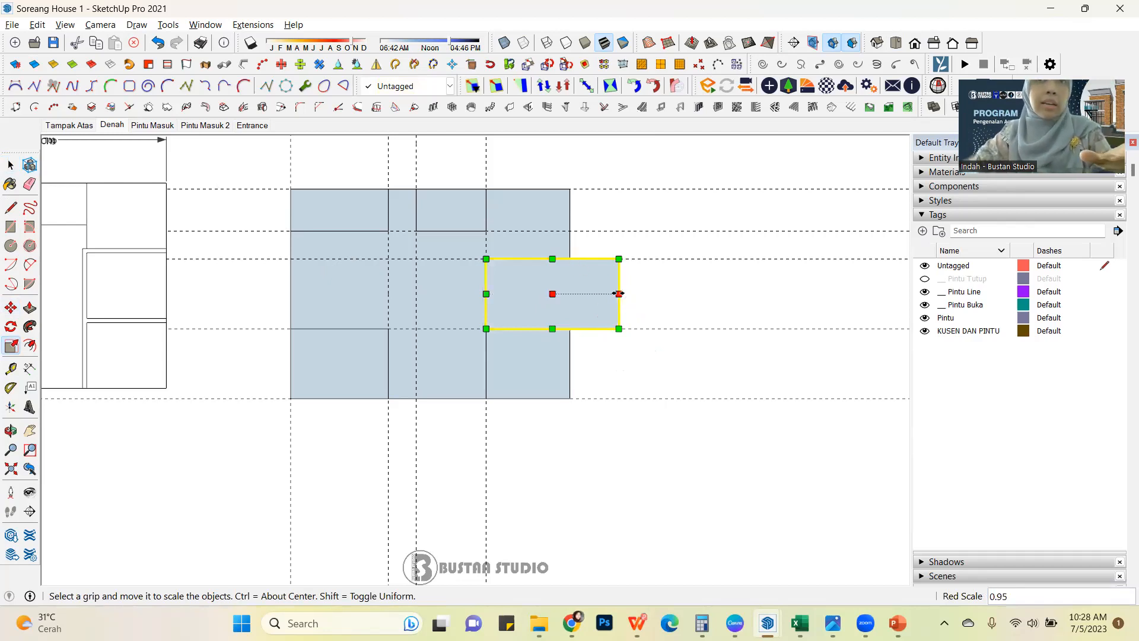
pyautogui.hotkey('ctrl', 'z')
pyautogui.click(12, 166)
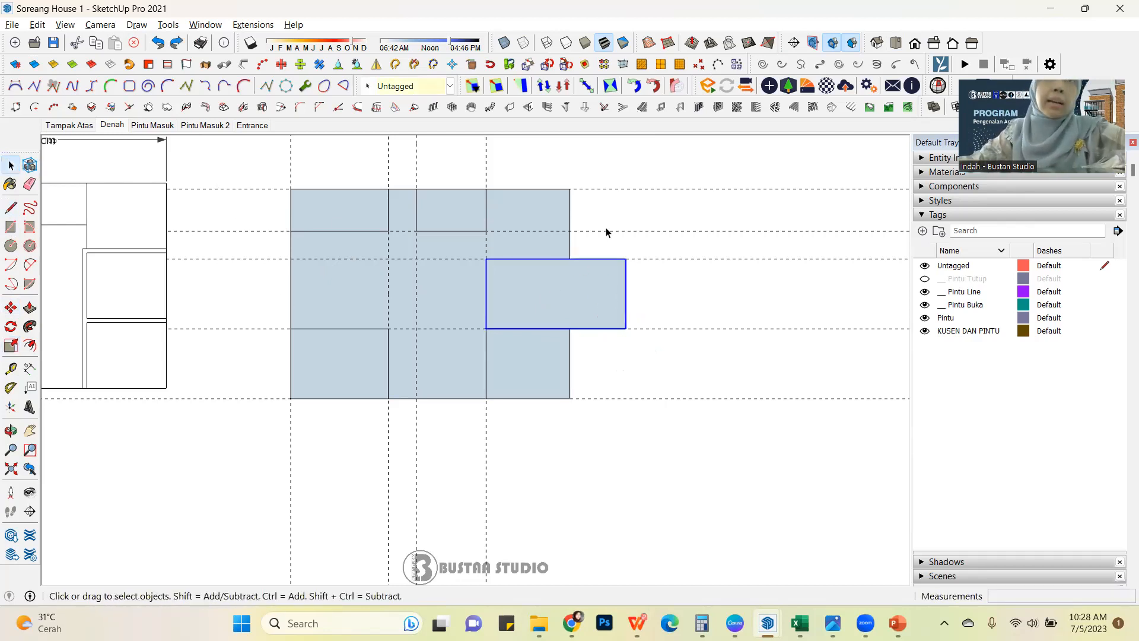
# Scale the middle right room's group along the red axis by 0.60, aligning its outer edge with the adjacent rooms.
pyautogui.click(683, 216)
pyautogui.click(10, 350)
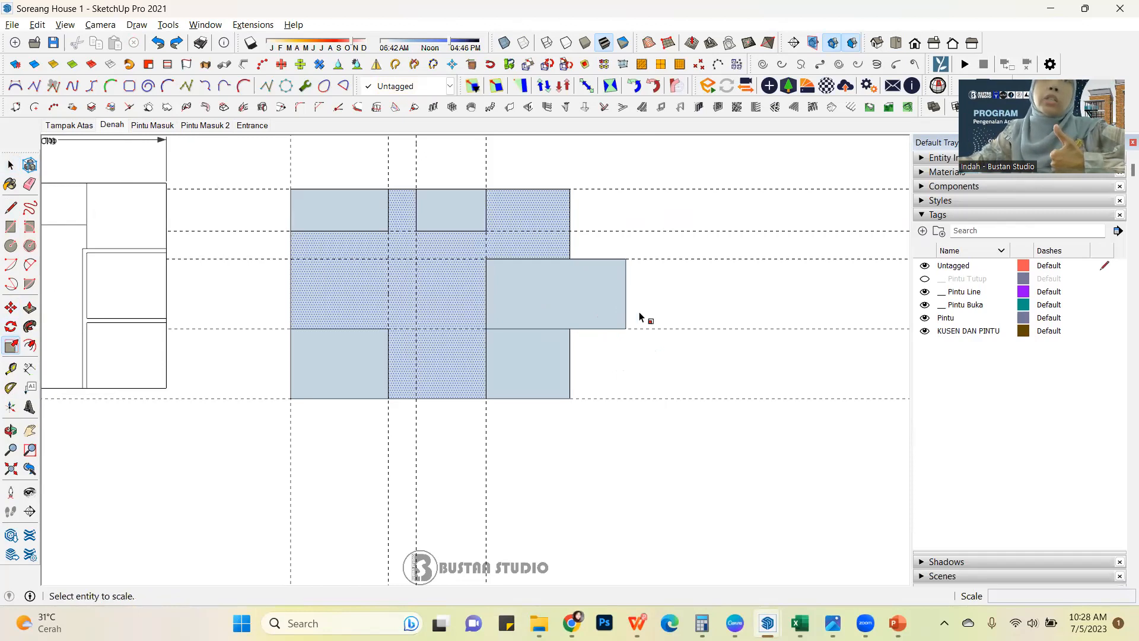
pyautogui.click(10, 165)
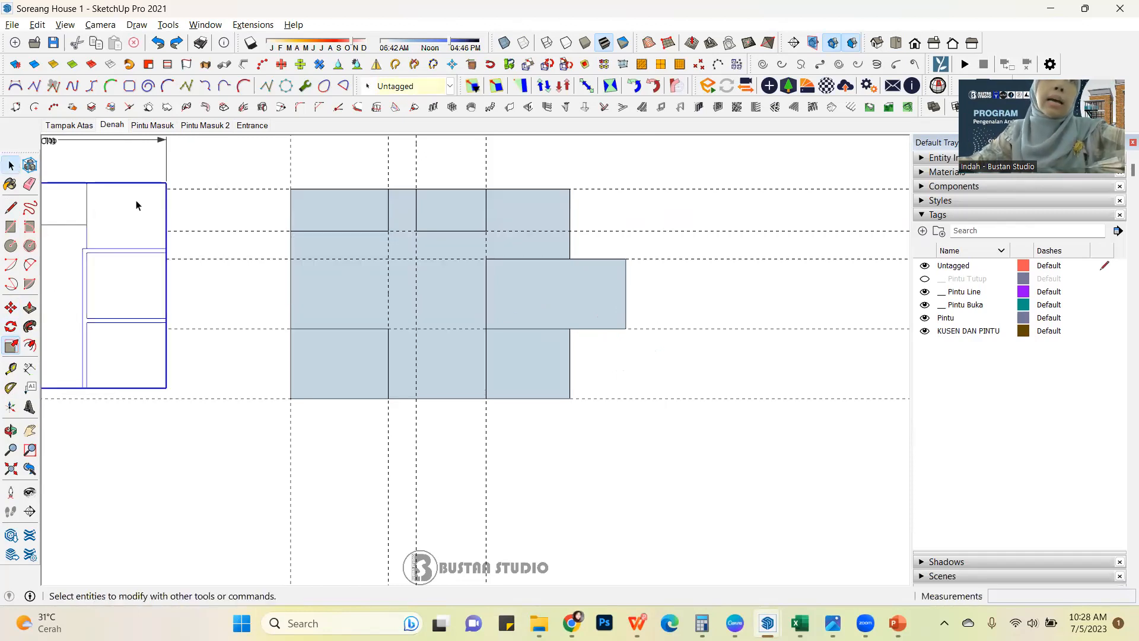
pyautogui.click(564, 294)
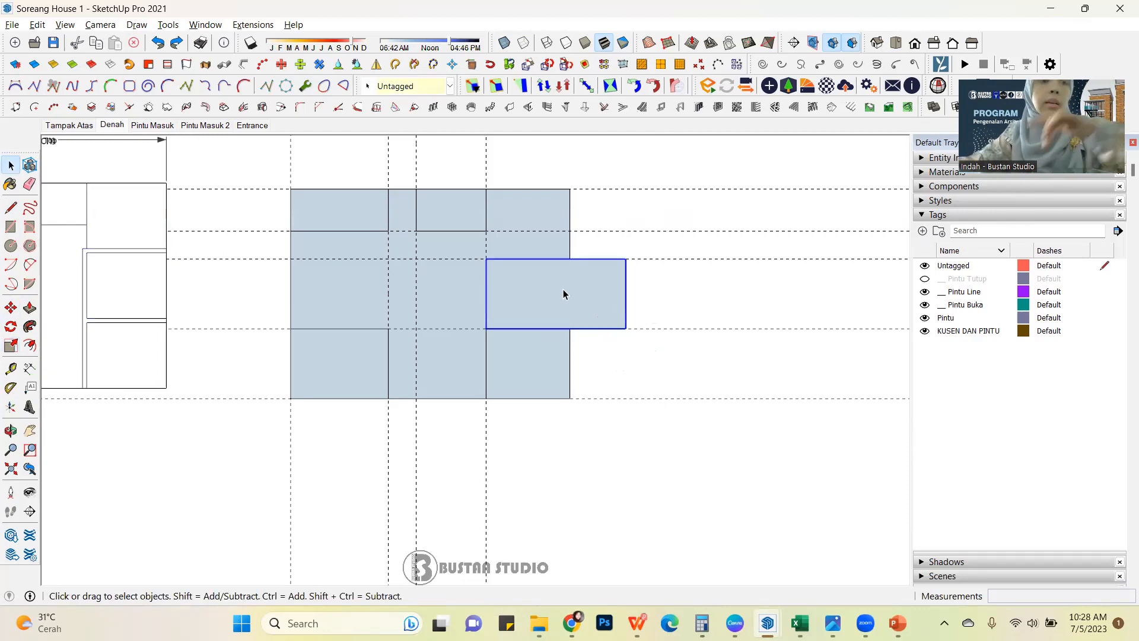
pyautogui.press('s')
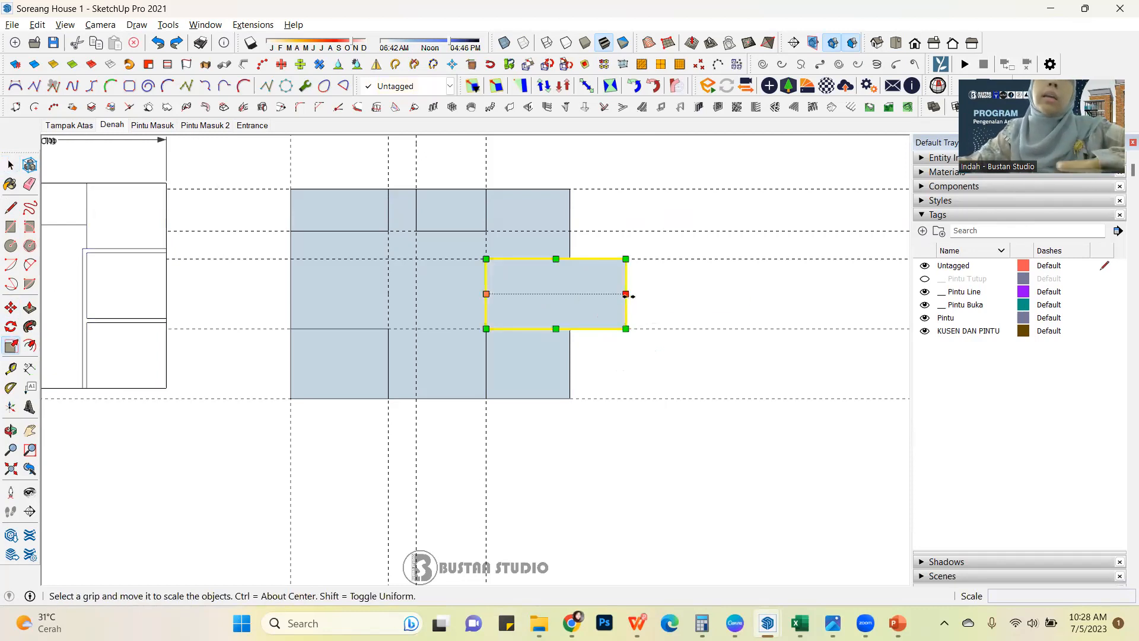
pyautogui.moveTo(625, 294); pyautogui.dragTo(570, 259)
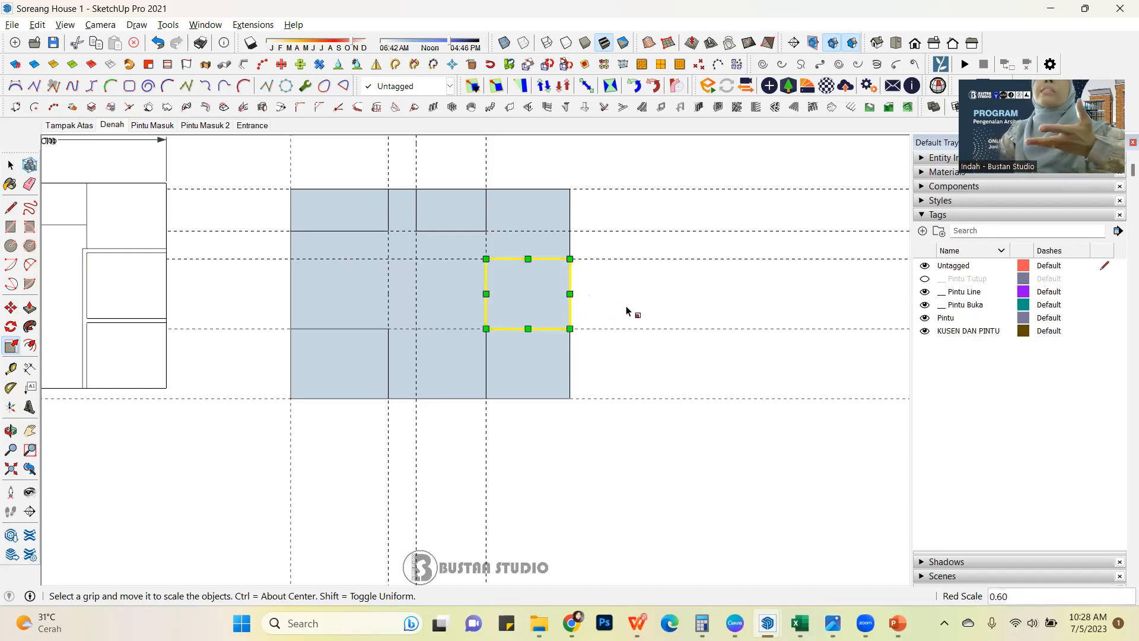
pyautogui.click(11, 166)
pyautogui.click(623, 323)
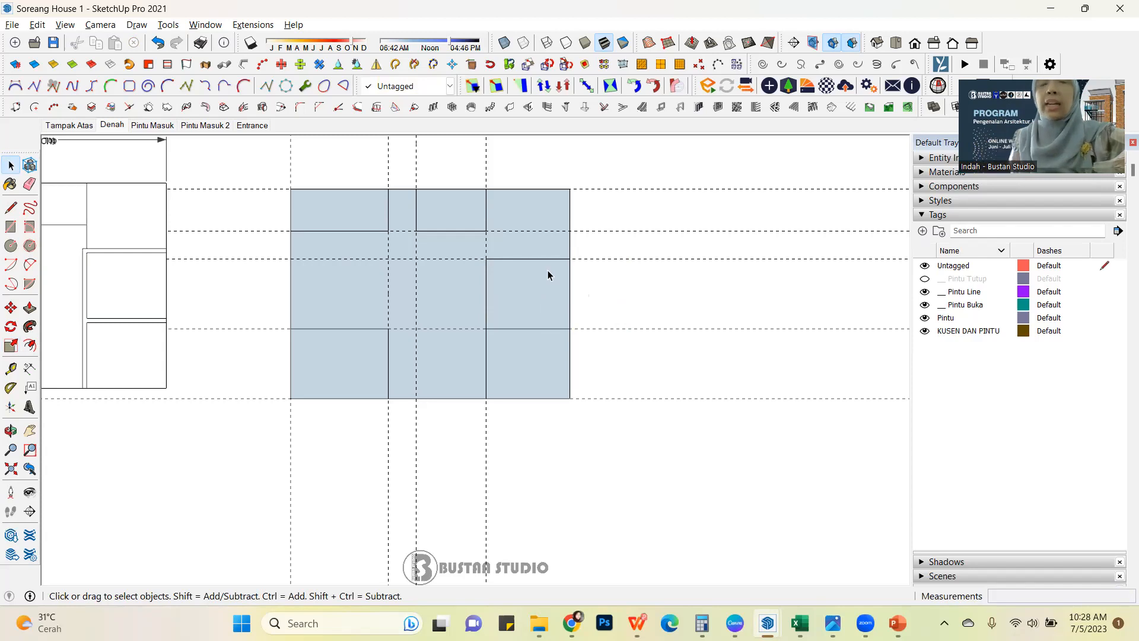
# Compare the redrawn floor plan with the finished 3D house model and its flat plan from several angles.
pyautogui.click(440, 218)
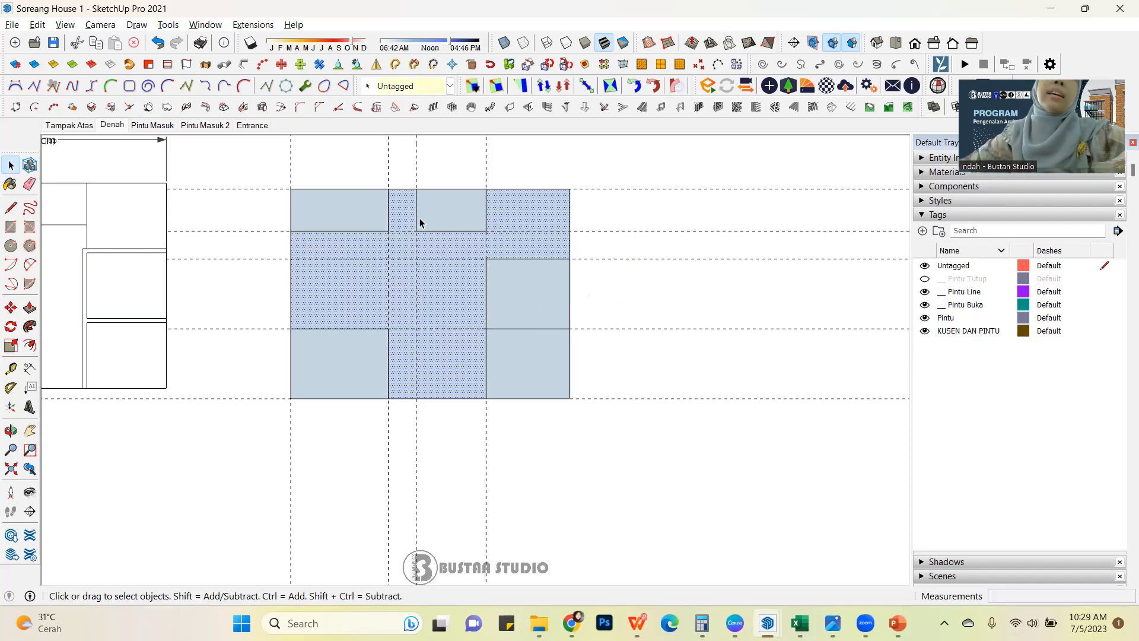
pyautogui.click(356, 219)
pyautogui.click(486, 257)
pyautogui.scroll(-2, 543, 262)
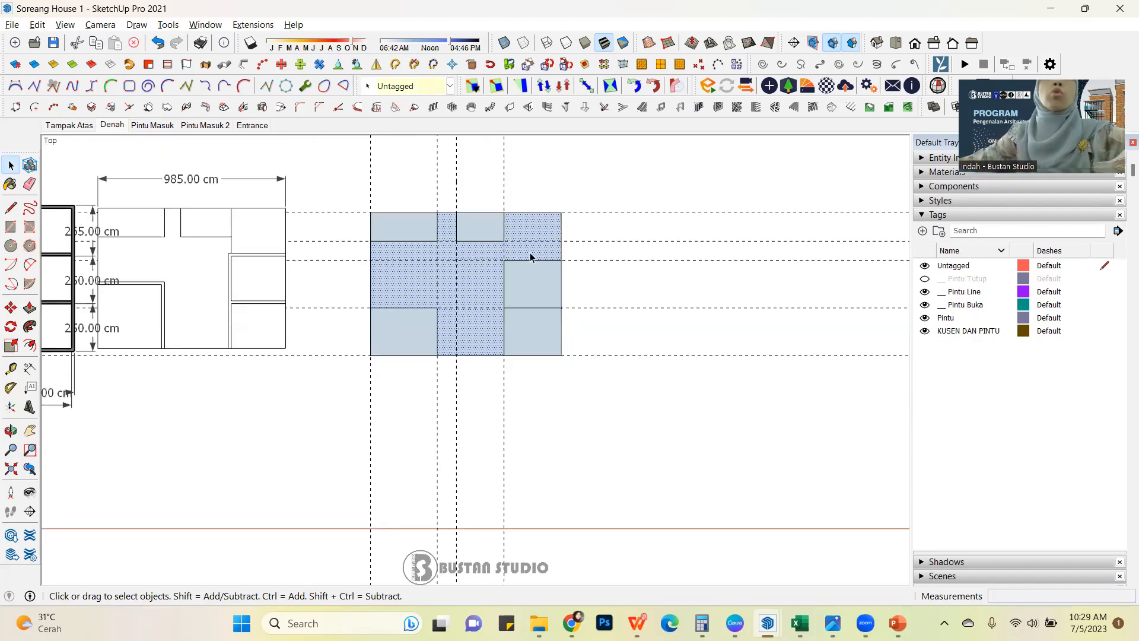
pyautogui.scroll(2, 493, 287)
pyautogui.scroll(1, 493, 290)
pyautogui.moveTo(553, 363); pyautogui.dragTo(539, 212, button='middle')
pyautogui.scroll(-2, 540, 208)
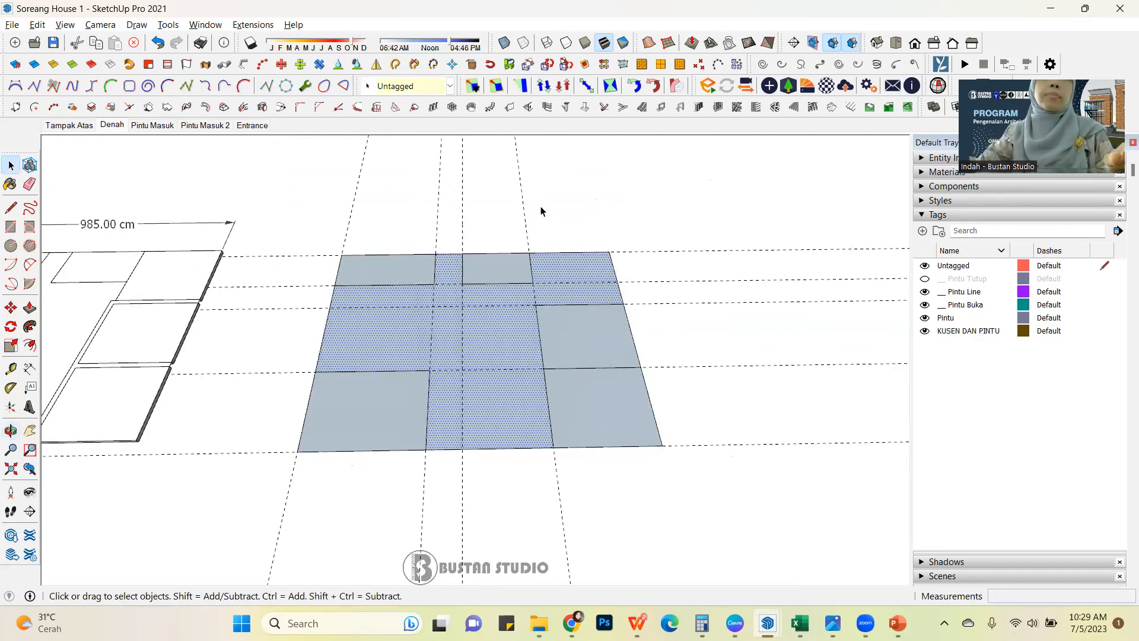
pyautogui.scroll(-1, 679, 287)
pyautogui.scroll(-2, 507, 336)
pyautogui.scroll(3, 321, 296)
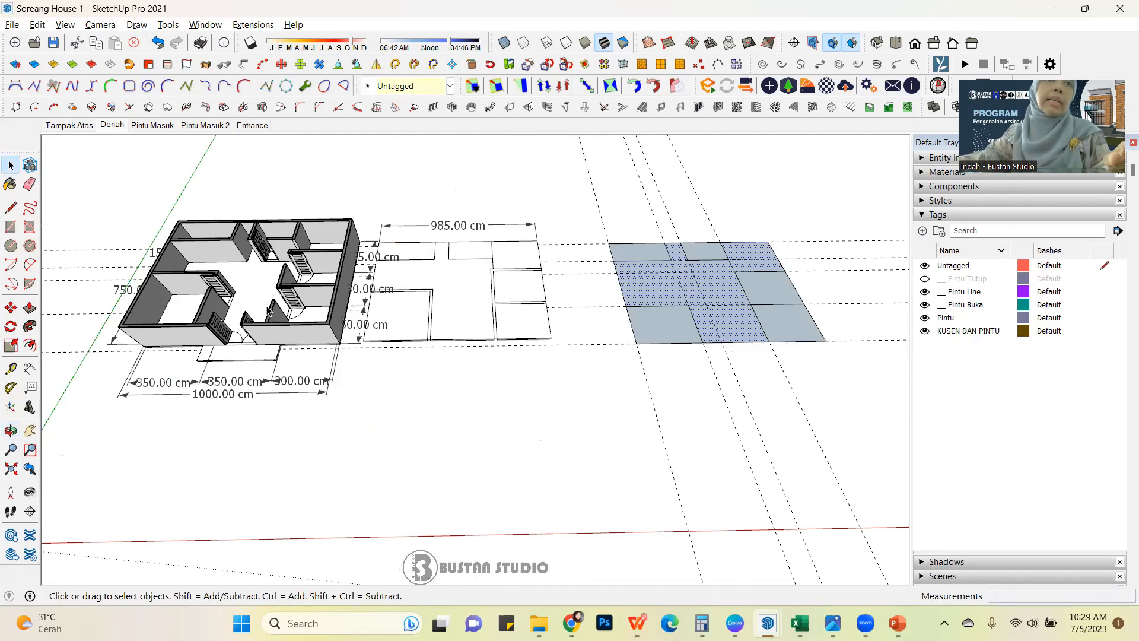
pyautogui.moveTo(267, 287)
pyautogui.mouseDown(button='middle')
pyautogui.moveTo(468, 147)
pyautogui.moveTo(250, 214)
pyautogui.moveTo(268, 235)
pyautogui.moveTo(377, 273)
pyautogui.mouseUp(button='middle')
pyautogui.scroll(-4, 362, 282)
pyautogui.moveTo(322, 316); pyautogui.dragTo(320, 273, button='middle')
pyautogui.scroll(3, 331, 266)
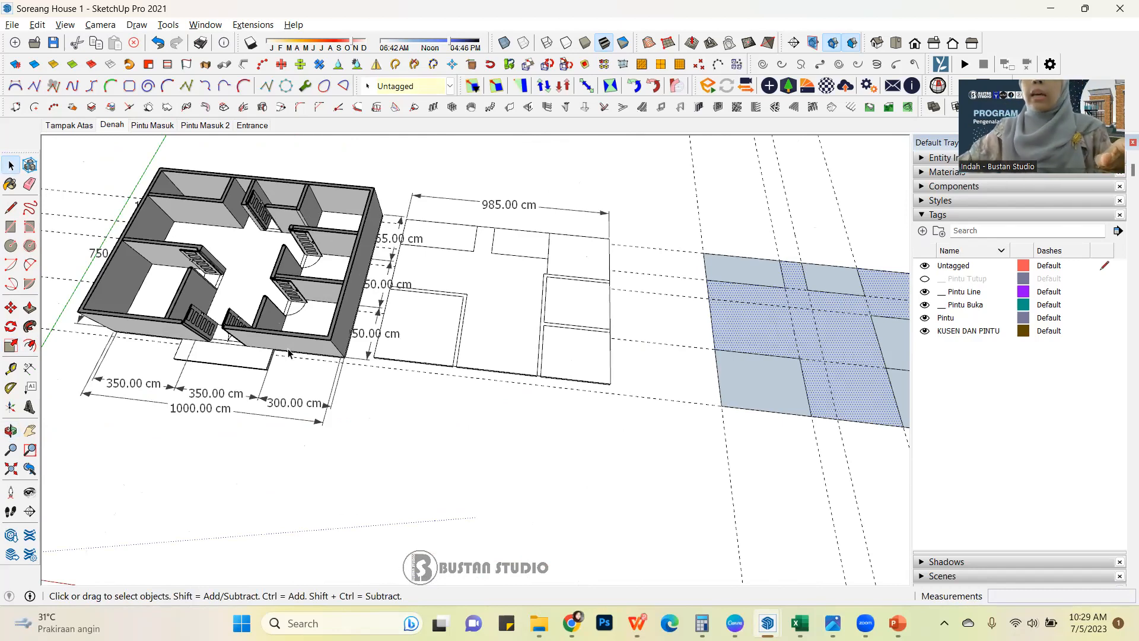
pyautogui.scroll(-2, 197, 385)
pyautogui.moveTo(514, 339); pyautogui.dragTo(438, 341, button='middle')
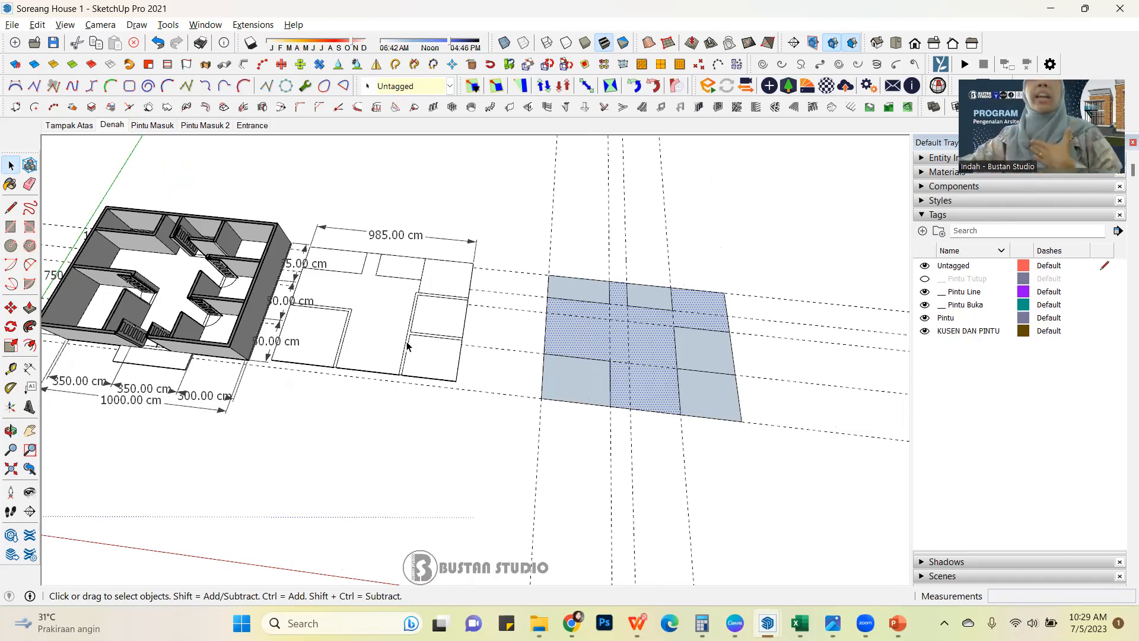
pyautogui.click(702, 262)
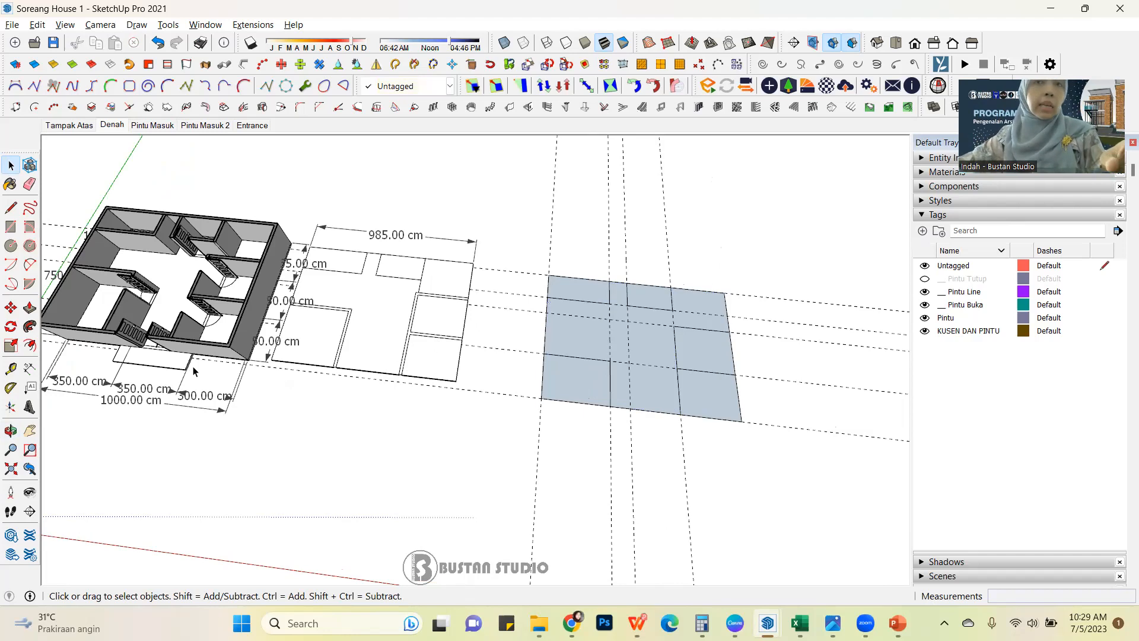
# Delete all horizontal and vertical guide lines crossing the redrawn floor plan.
pyautogui.scroll(-3, 195, 364)
pyautogui.scroll(5, 521, 310)
pyautogui.moveTo(516, 353); pyautogui.dragTo(574, 270, button='middle')
pyautogui.scroll(-2, 546, 321)
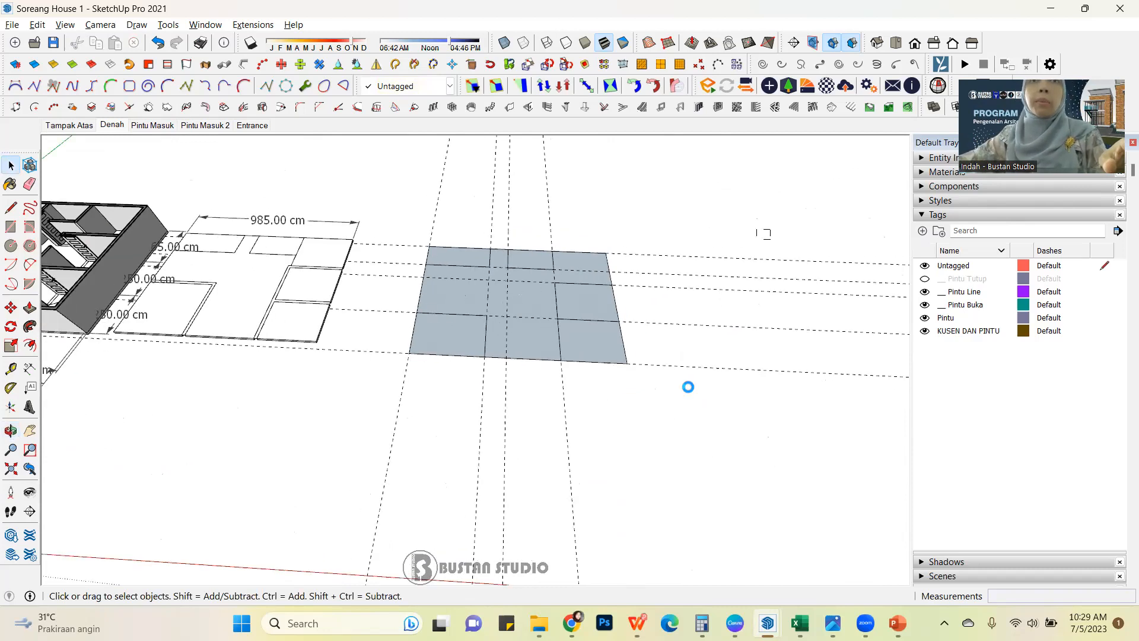
pyautogui.click(693, 353)
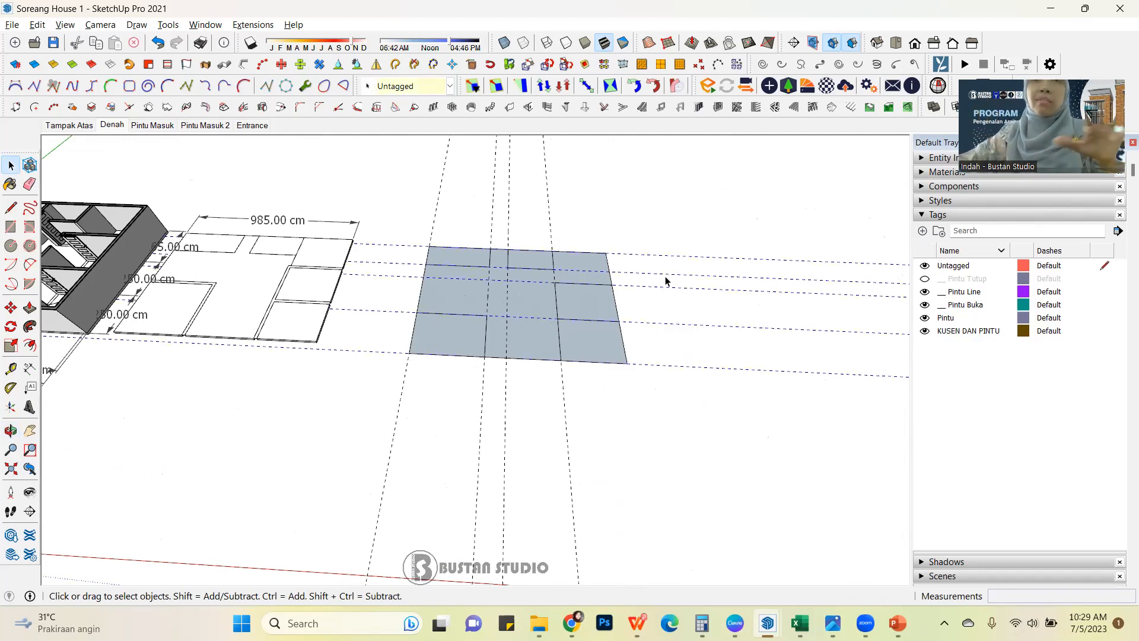
pyautogui.keyDown('shift'); pyautogui.moveTo(628, 186); pyautogui.dragTo(390, 197); pyautogui.keyUp('shift')
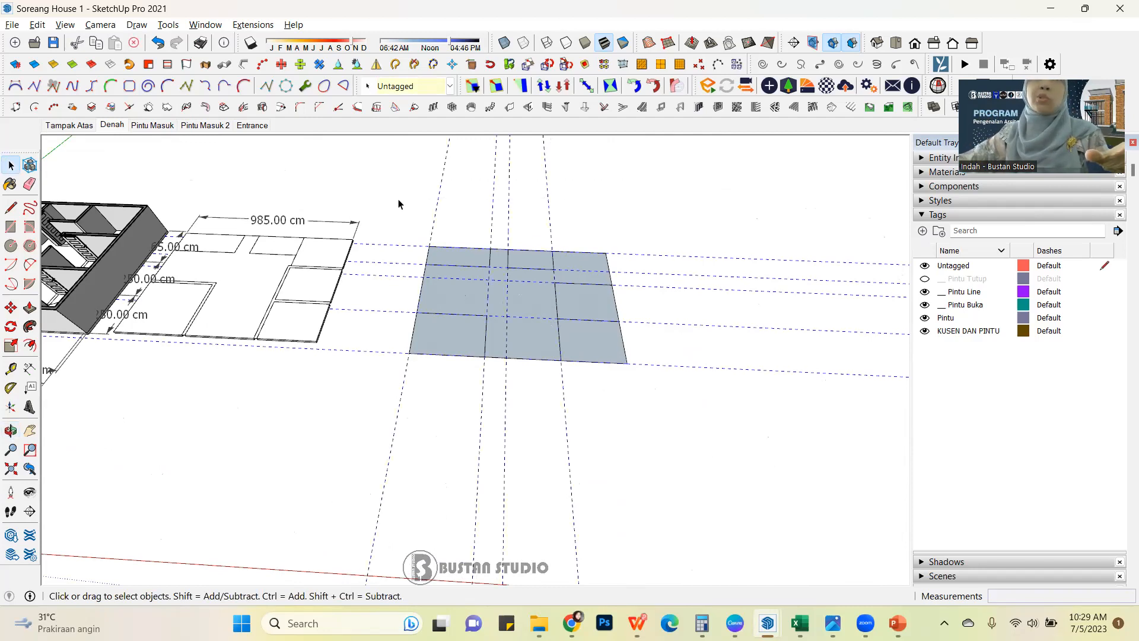
pyautogui.click(493, 273)
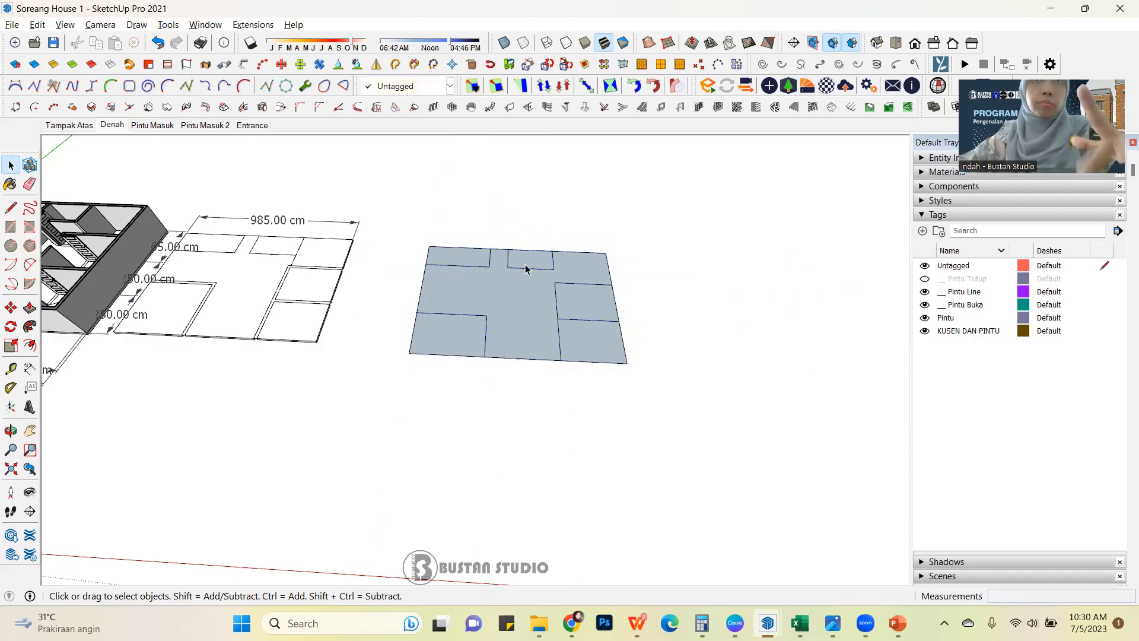
# Set up a 1001bit type 1 vertical wall with center alignment, 15 cm thickness and 300 cm height, built as a group.
pyautogui.moveTo(575, 297)
pyautogui.mouseDown(button='middle')
pyautogui.moveTo(305, 275)
pyautogui.moveTo(465, 234)
pyautogui.moveTo(455, 313)
pyautogui.moveTo(635, 335)
pyautogui.mouseUp(button='middle')
pyautogui.scroll(2, 636, 334)
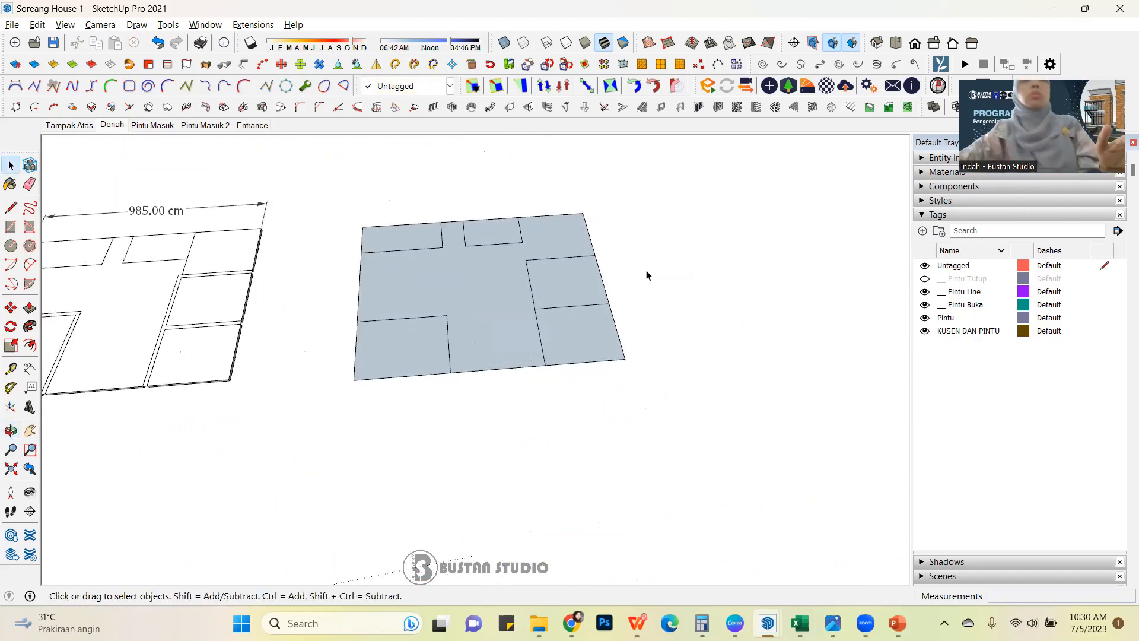
pyautogui.moveTo(399, 287); pyautogui.dragTo(333, 257, button='middle')
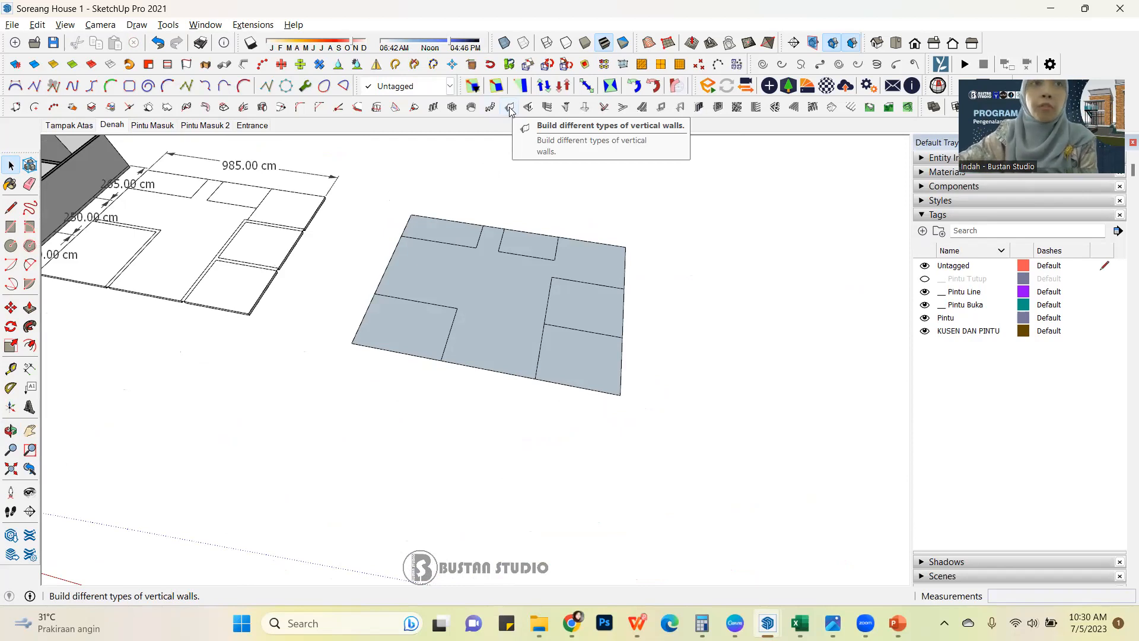
pyautogui.click(510, 108)
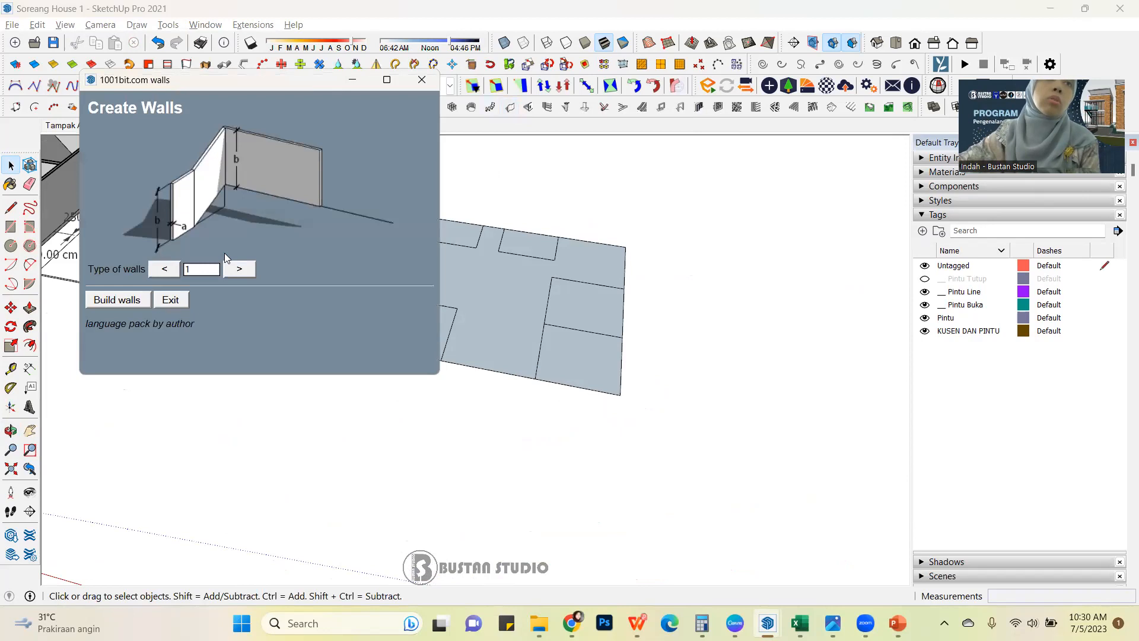
pyautogui.moveTo(322, 85); pyautogui.dragTo(300, 89)
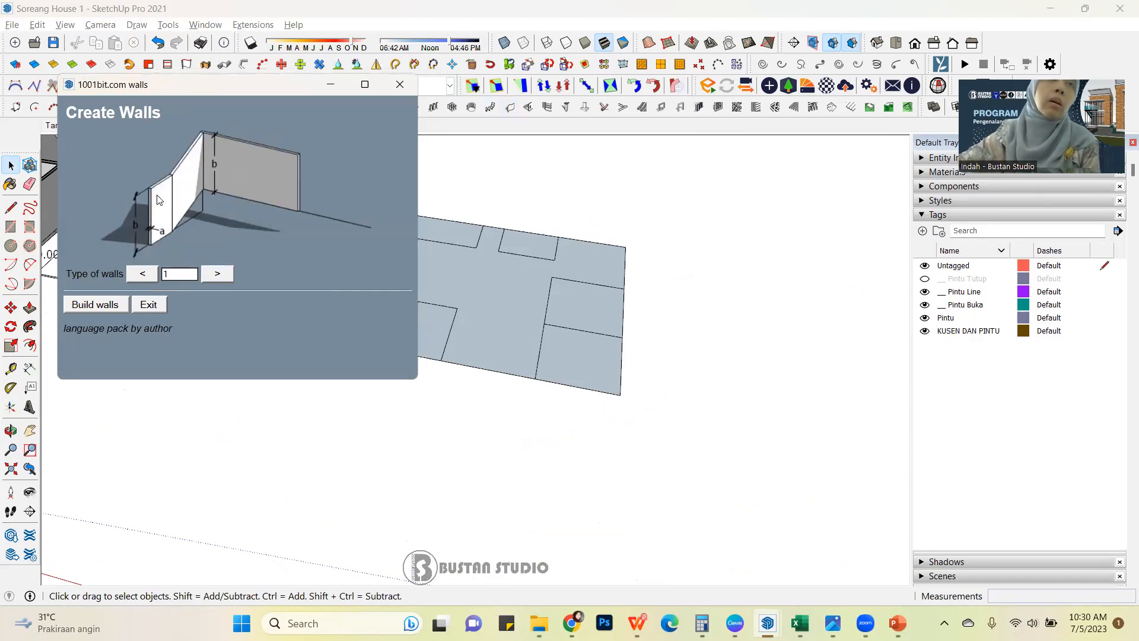
pyautogui.click(103, 304)
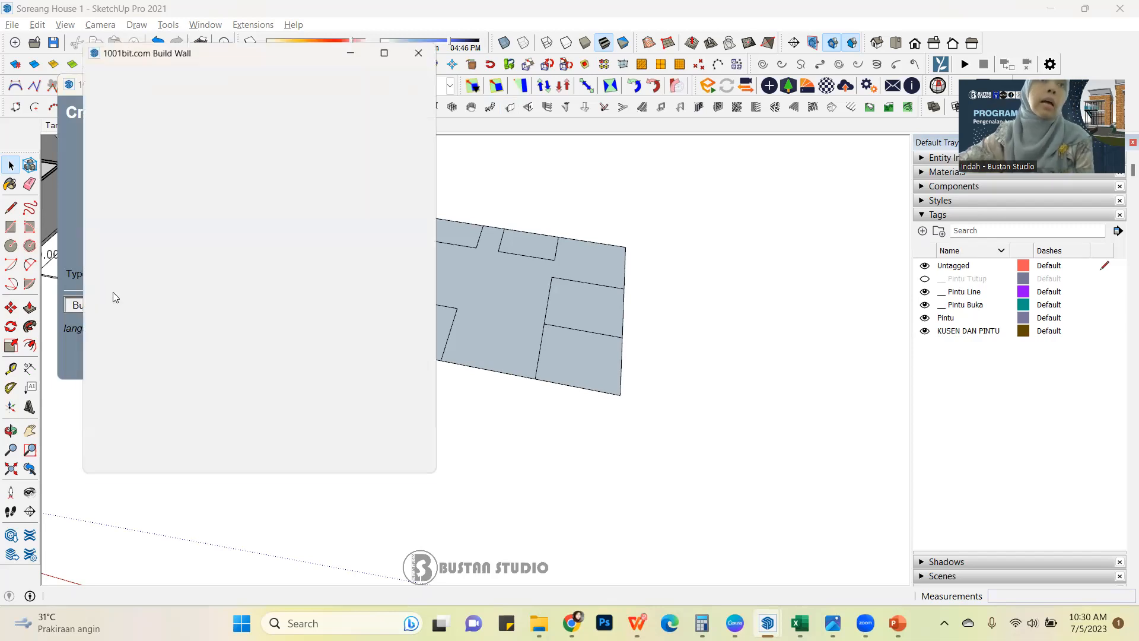
pyautogui.moveTo(274, 59); pyautogui.dragTo(257, 47)
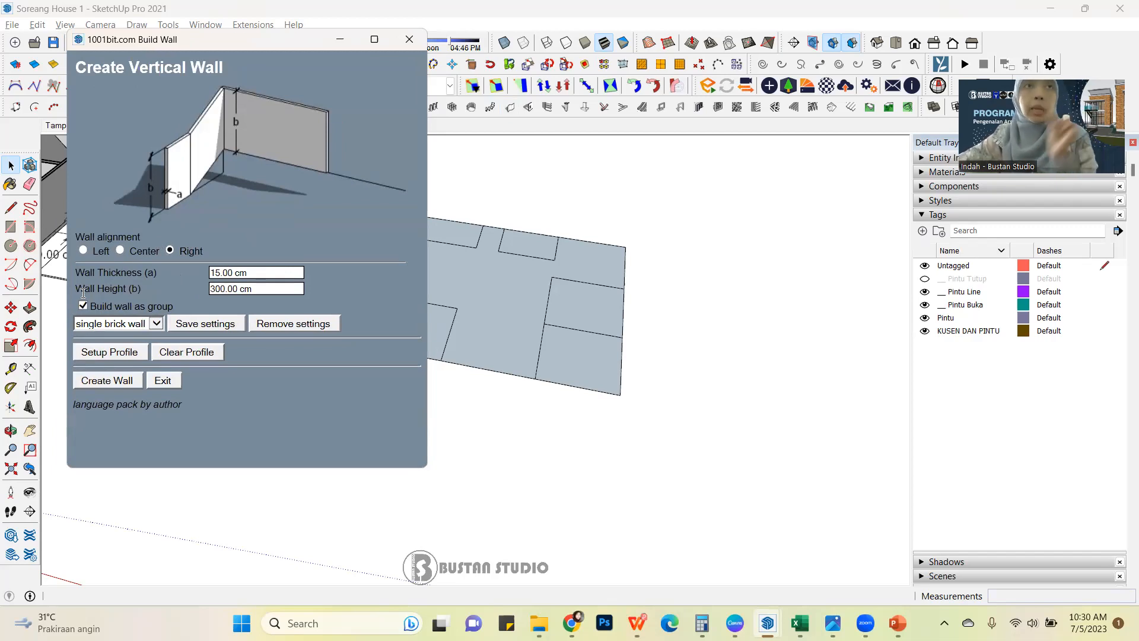
pyautogui.tripleClick(220, 272)
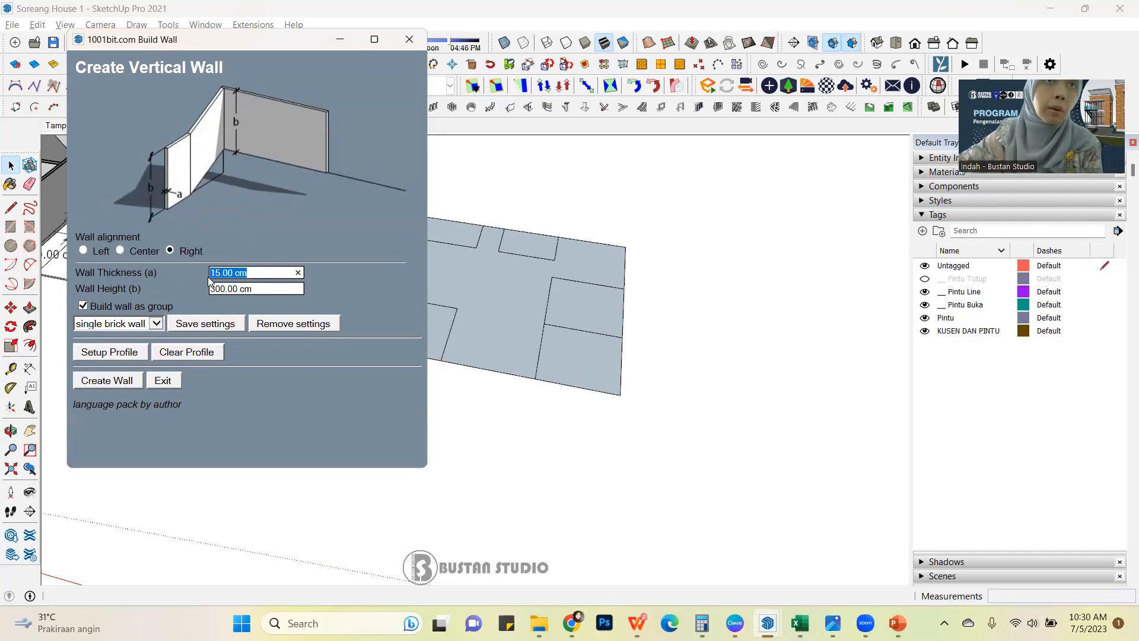
pyautogui.tripleClick(246, 289)
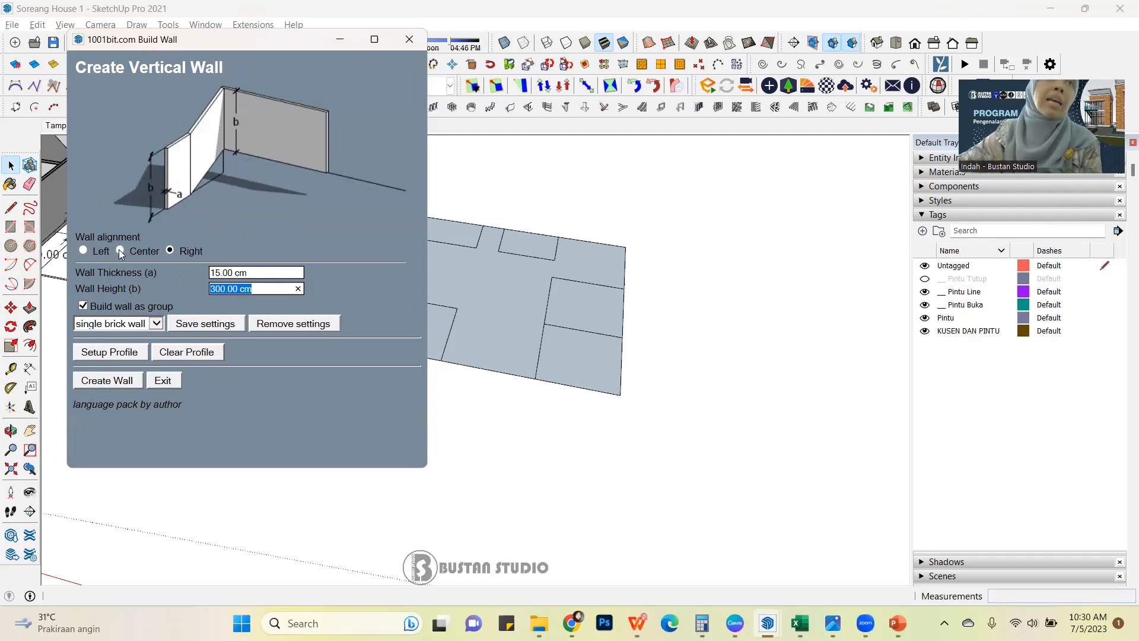
pyautogui.click(120, 250)
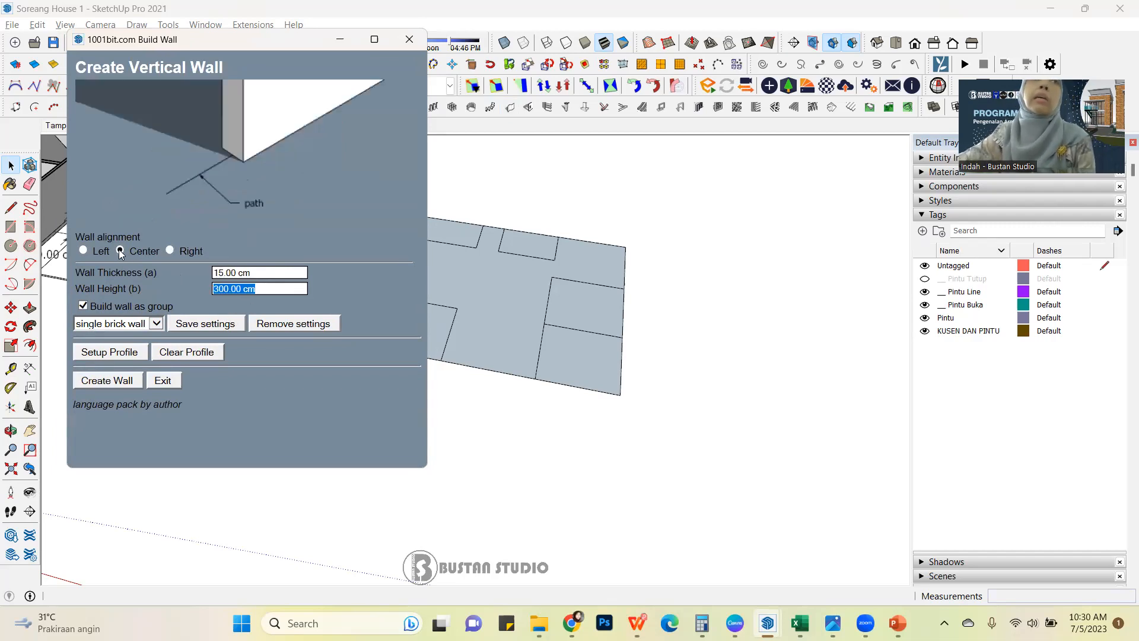
pyautogui.click(121, 382)
# Build the perimeter walls by tracing the plan's outer boundary through its four corners and back to the start.
pyautogui.scroll(5, 402, 330)
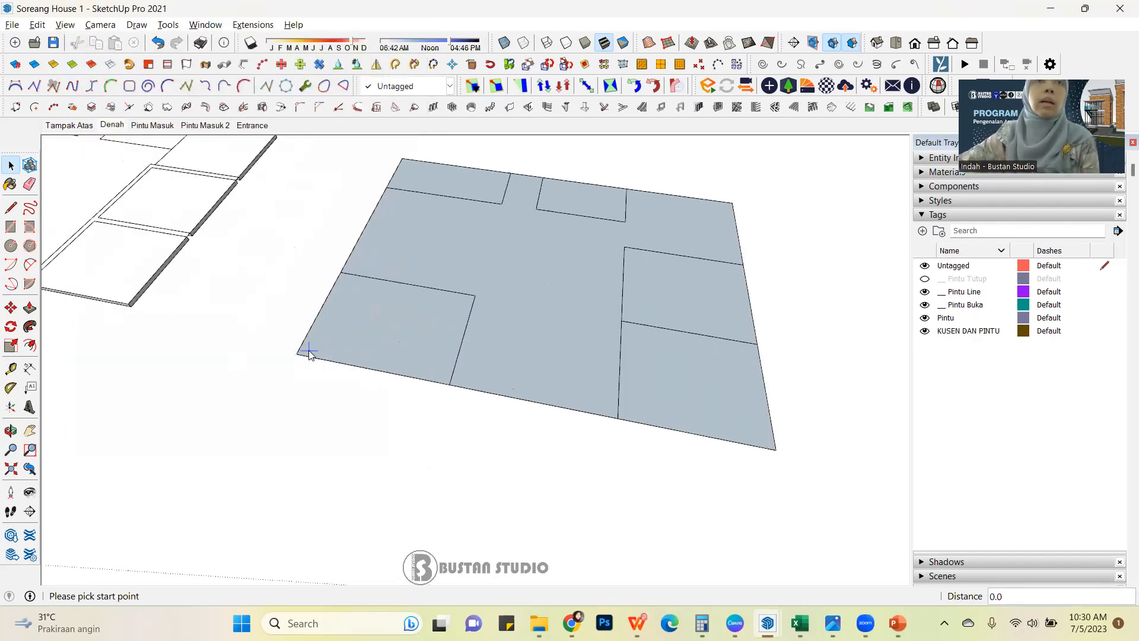
pyautogui.click(297, 354)
pyautogui.click(403, 160)
pyautogui.click(733, 203)
pyautogui.click(774, 450)
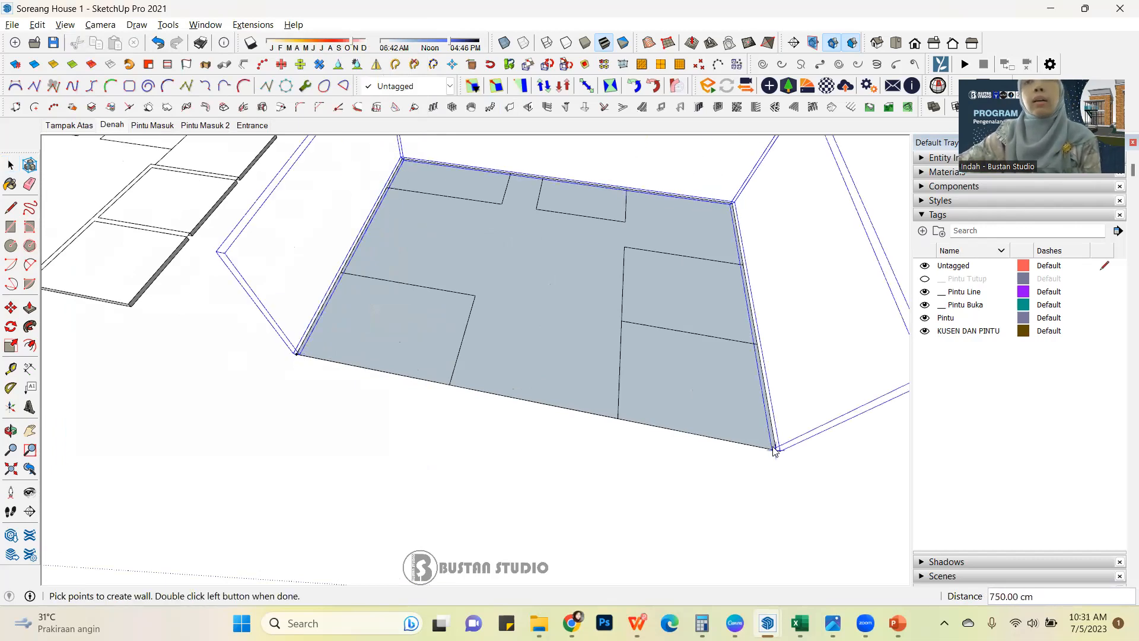
pyautogui.doubleClick(296, 354)
# Build a 1001bit vertical wall, 15 cm thick and 300 cm high, along the two inner sides of the small corner room.
pyautogui.moveTo(298, 356); pyautogui.dragTo(276, 407, button='middle')
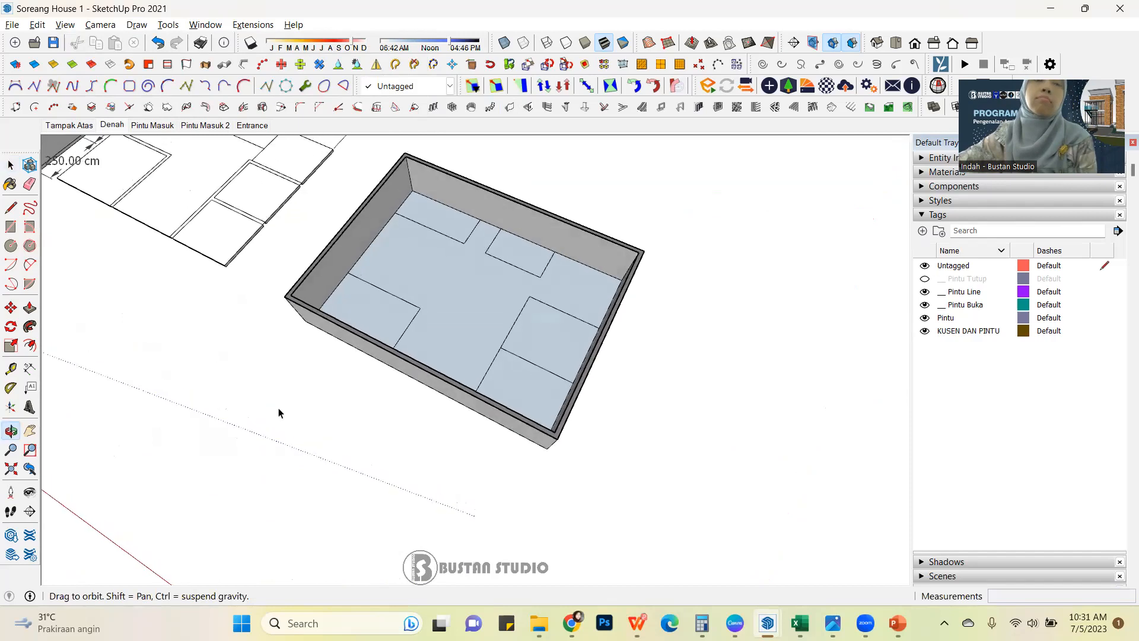
pyautogui.scroll(3, 450, 351)
pyautogui.moveTo(449, 351); pyautogui.dragTo(387, 365, button='middle')
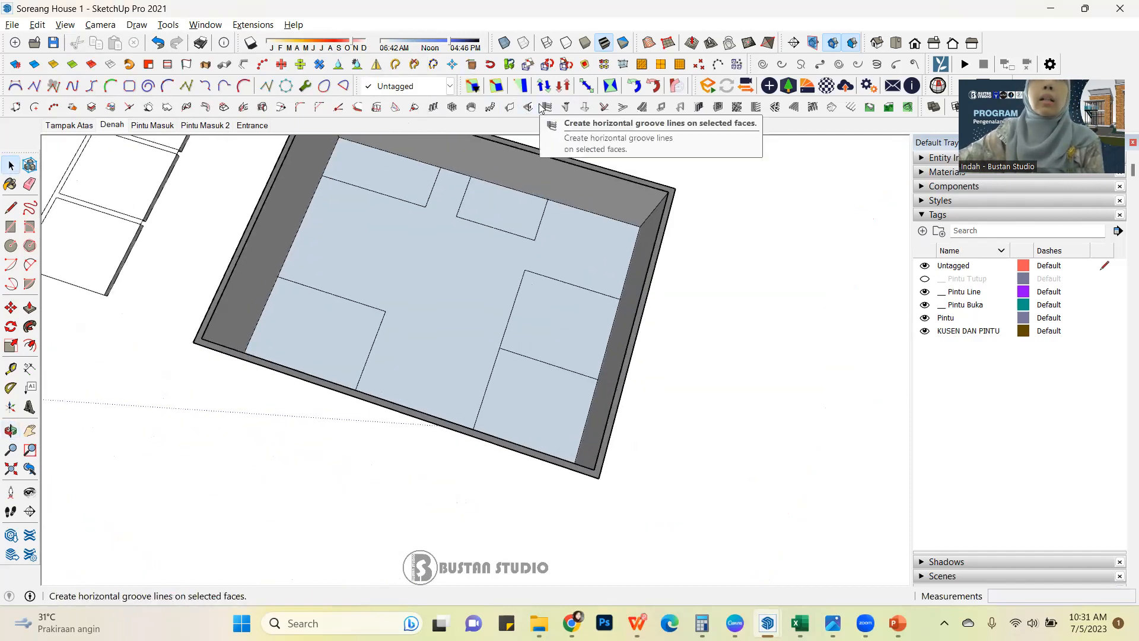
pyautogui.click(515, 108)
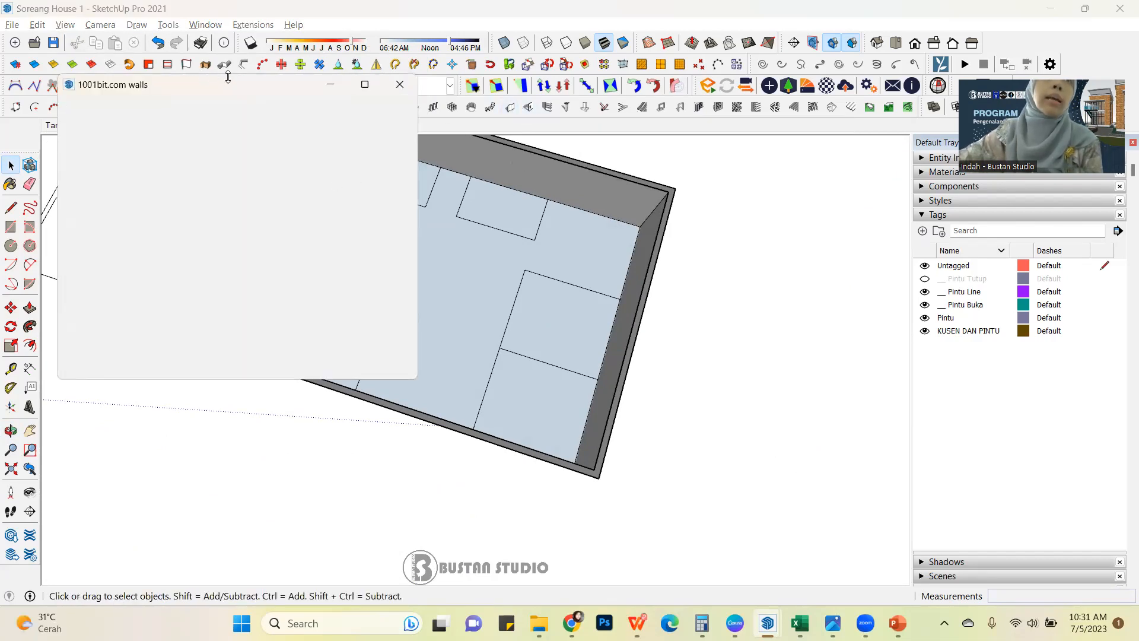
pyautogui.click(105, 315)
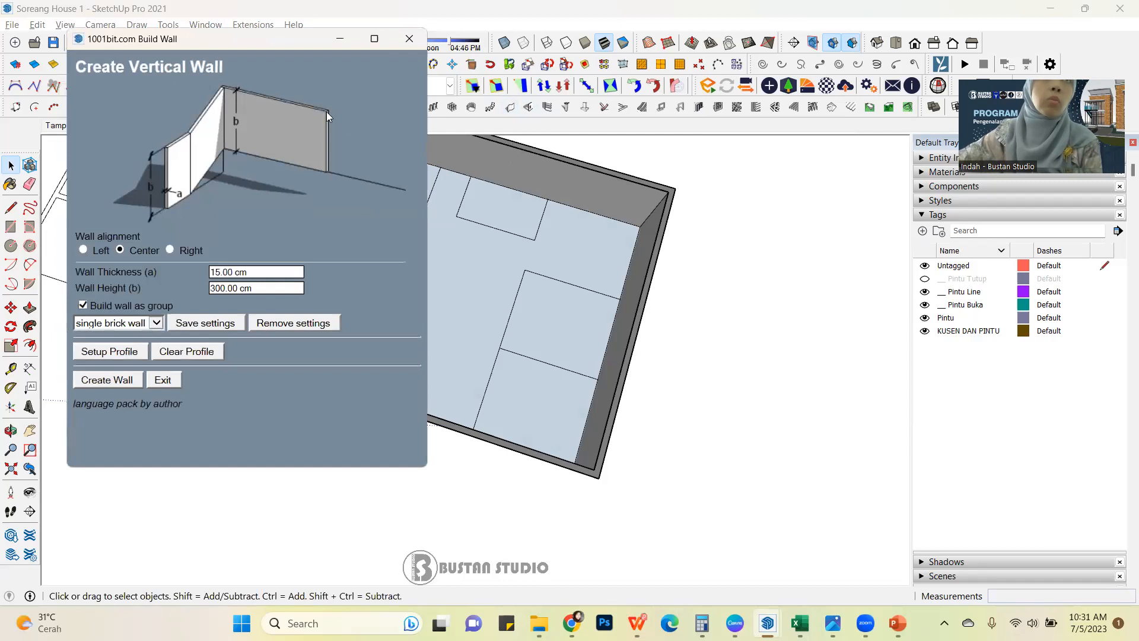
pyautogui.scroll(1, 340, 182)
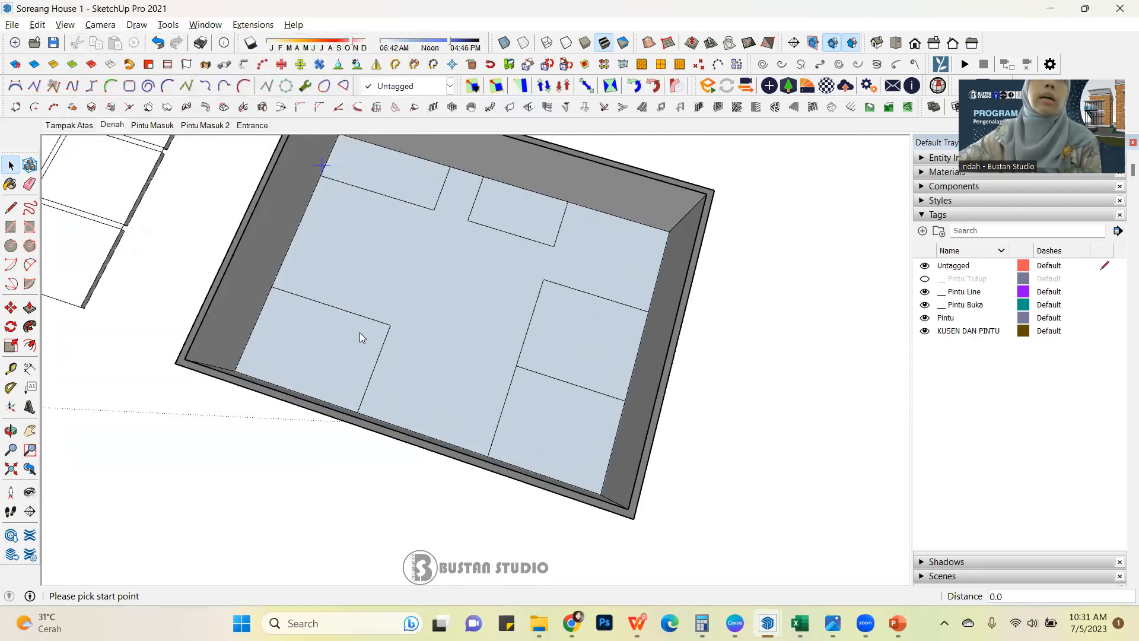
pyautogui.scroll(-3, 360, 330)
pyautogui.scroll(5, 386, 188)
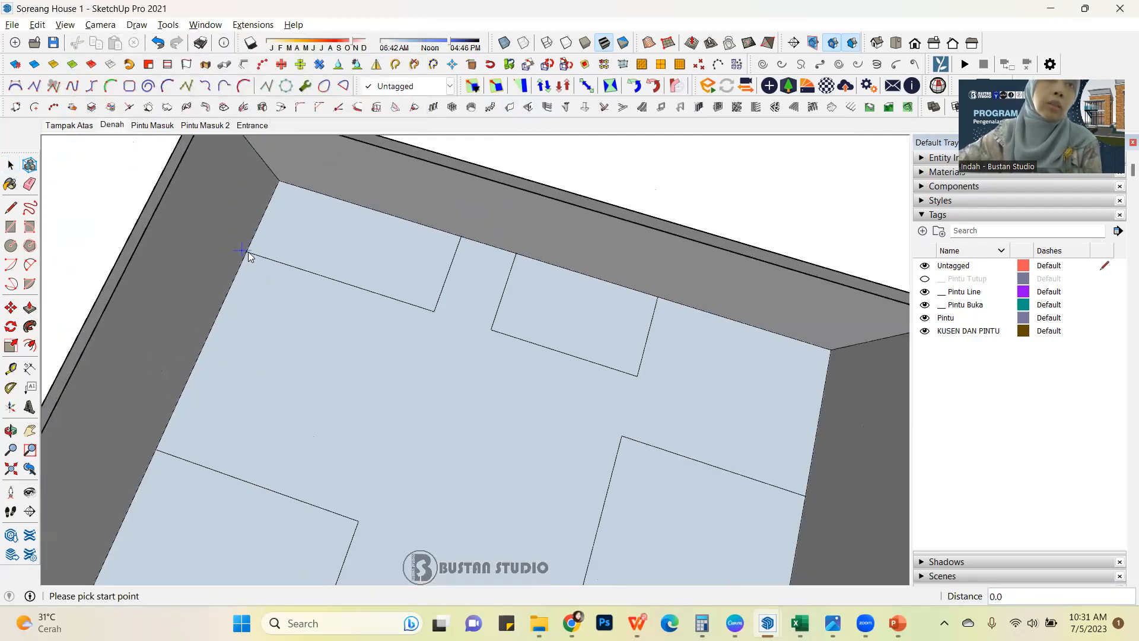
pyautogui.scroll(3, 244, 255)
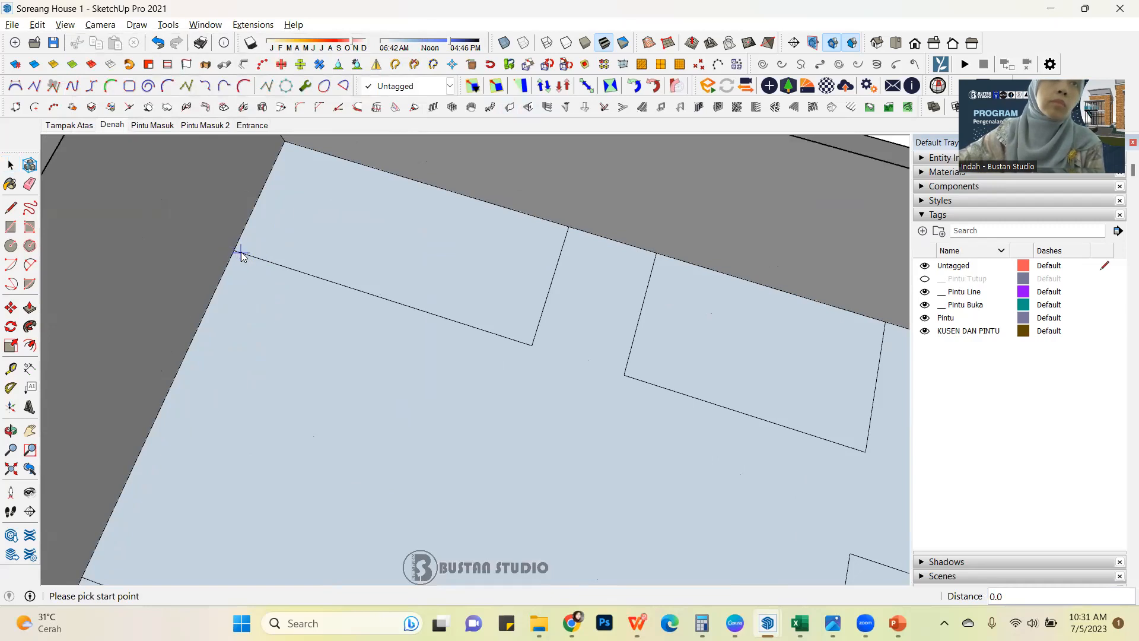
pyautogui.click(234, 250)
pyautogui.click(532, 346)
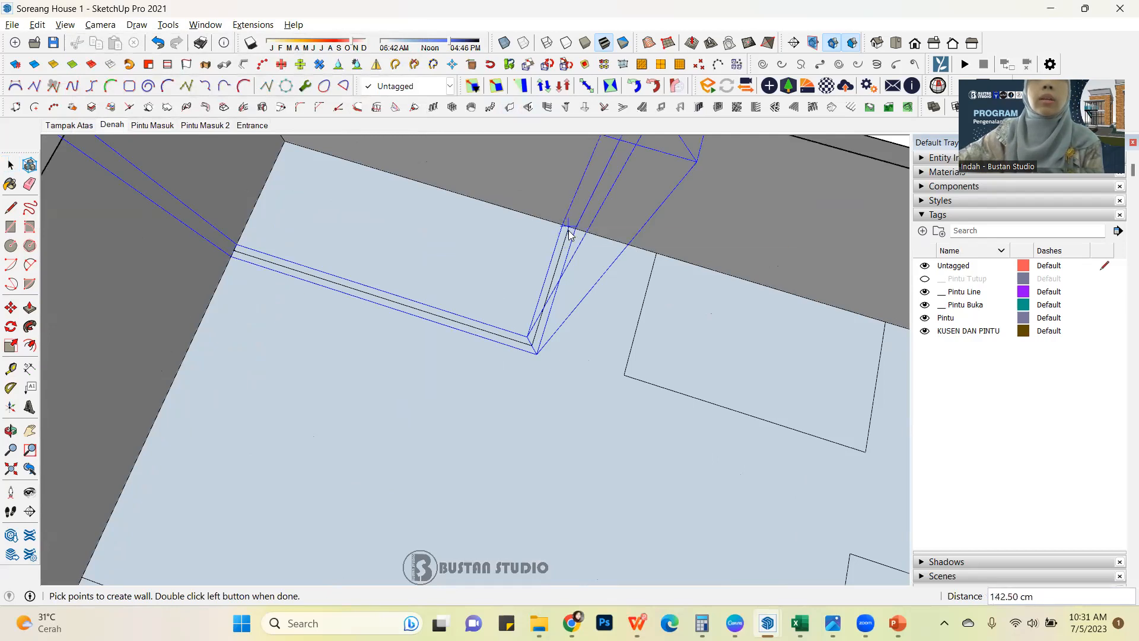
pyautogui.doubleClick(568, 230)
# Examine the new corner room walls from several angles and check the remaining room outlines on the floor face.
pyautogui.scroll(-5, 463, 312)
pyautogui.moveTo(501, 354); pyautogui.dragTo(356, 226, button='middle')
pyautogui.click(9, 166)
pyautogui.scroll(-4, 337, 265)
pyautogui.moveTo(336, 267); pyautogui.dragTo(539, 317, button='middle')
pyautogui.scroll(2, 518, 330)
pyautogui.scroll(3, 415, 348)
pyautogui.moveTo(380, 343); pyautogui.dragTo(437, 356, button='middle')
pyautogui.scroll(-2, 507, 334)
pyautogui.moveTo(504, 334); pyautogui.dragTo(443, 332, button='middle')
pyautogui.scroll(2, 444, 331)
pyautogui.click(425, 327)
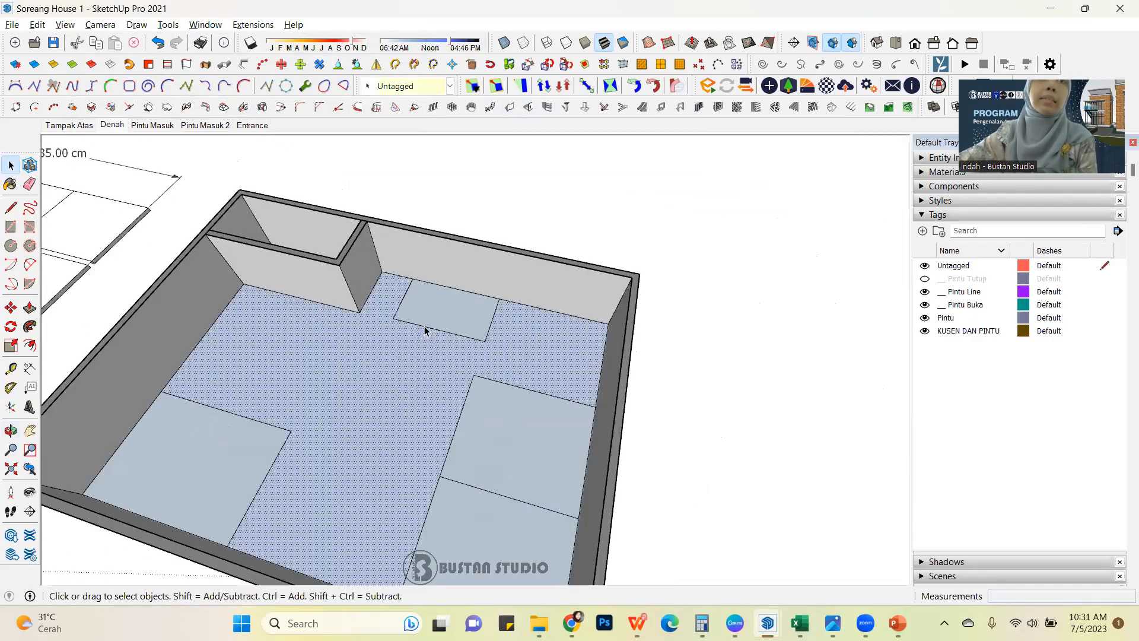
pyautogui.click(426, 328)
pyautogui.scroll(-5, 439, 326)
pyautogui.scroll(3, 453, 320)
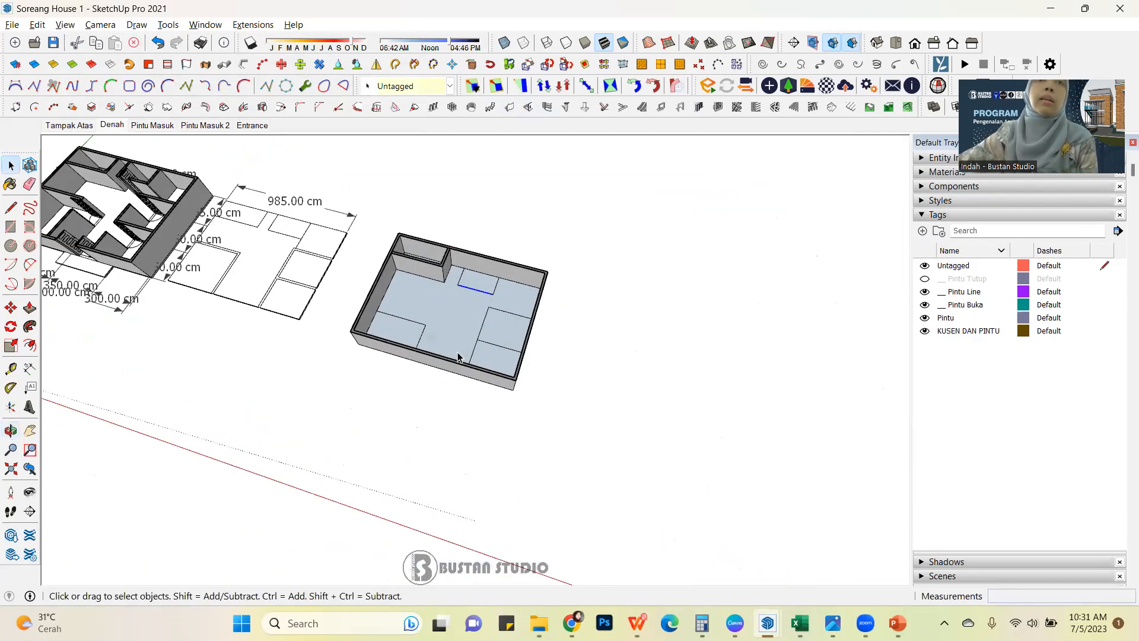
pyautogui.moveTo(468, 300); pyautogui.dragTo(447, 284, button='middle')
pyautogui.doubleClick(446, 282)
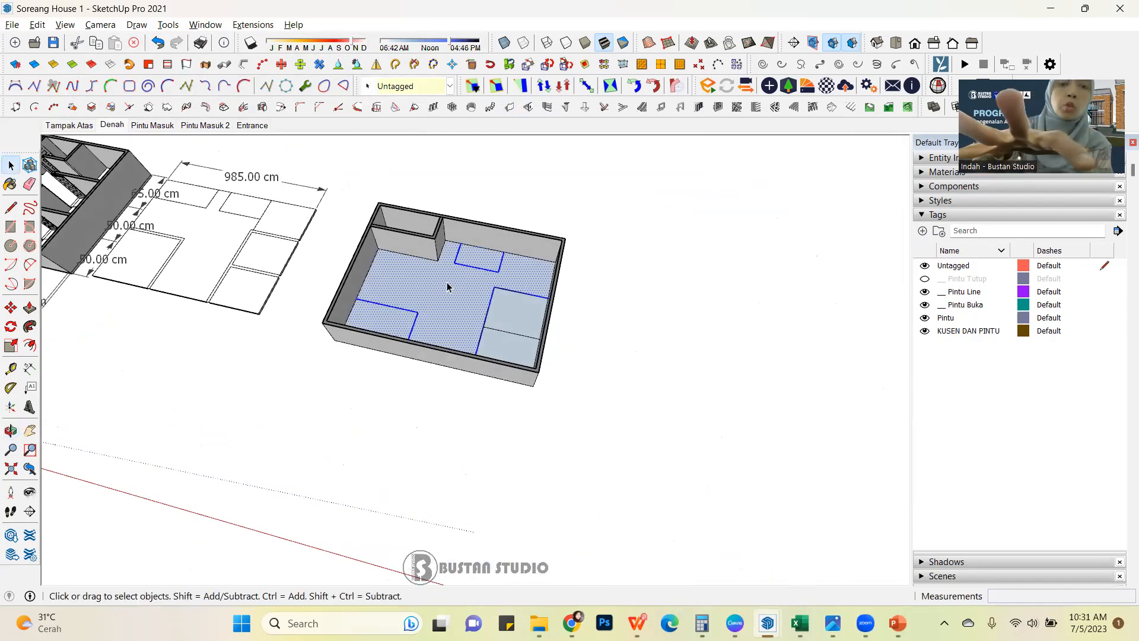
pyautogui.click(447, 283)
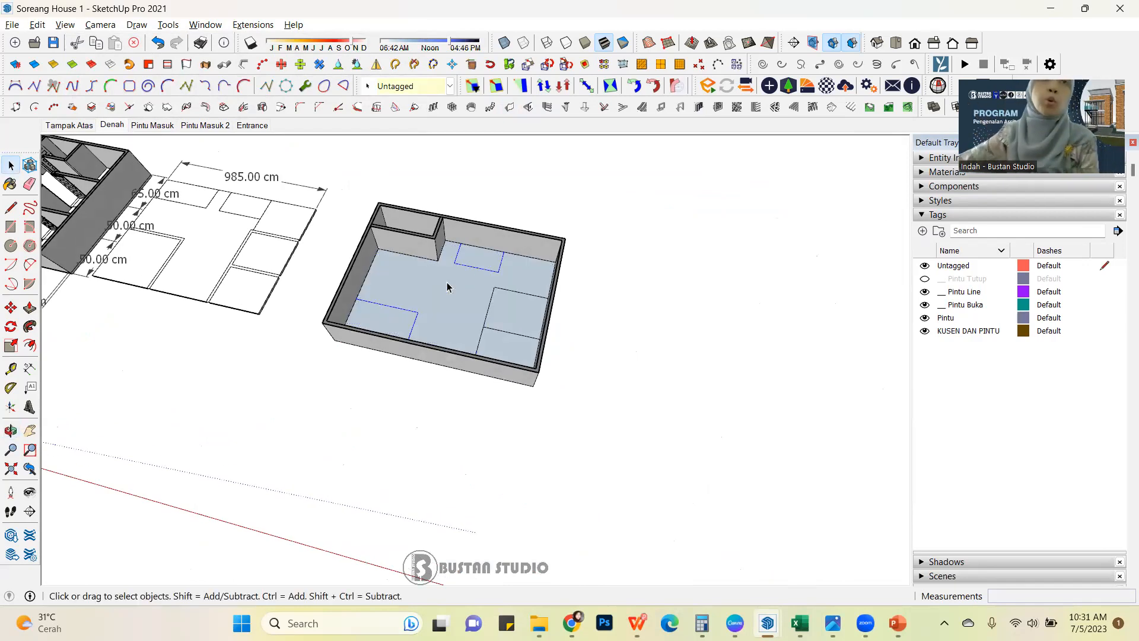
pyautogui.click(560, 300)
# Draw a 15 by 100 cm rectangle on the empty ground beside the house.
pyautogui.scroll(5, 537, 291)
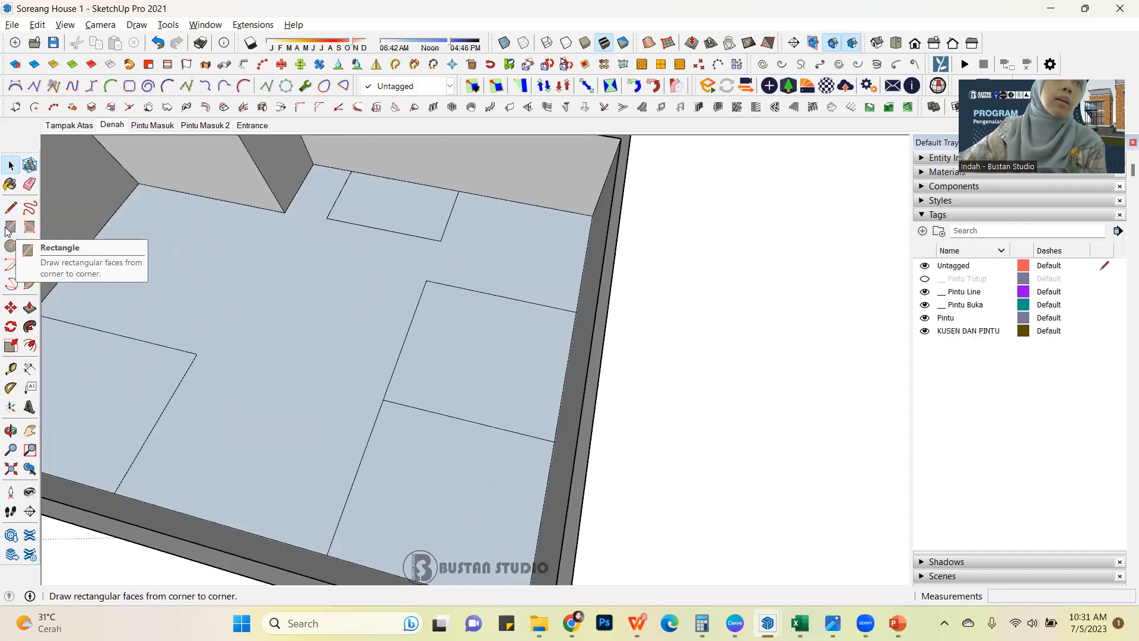
pyautogui.scroll(-5, 109, 279)
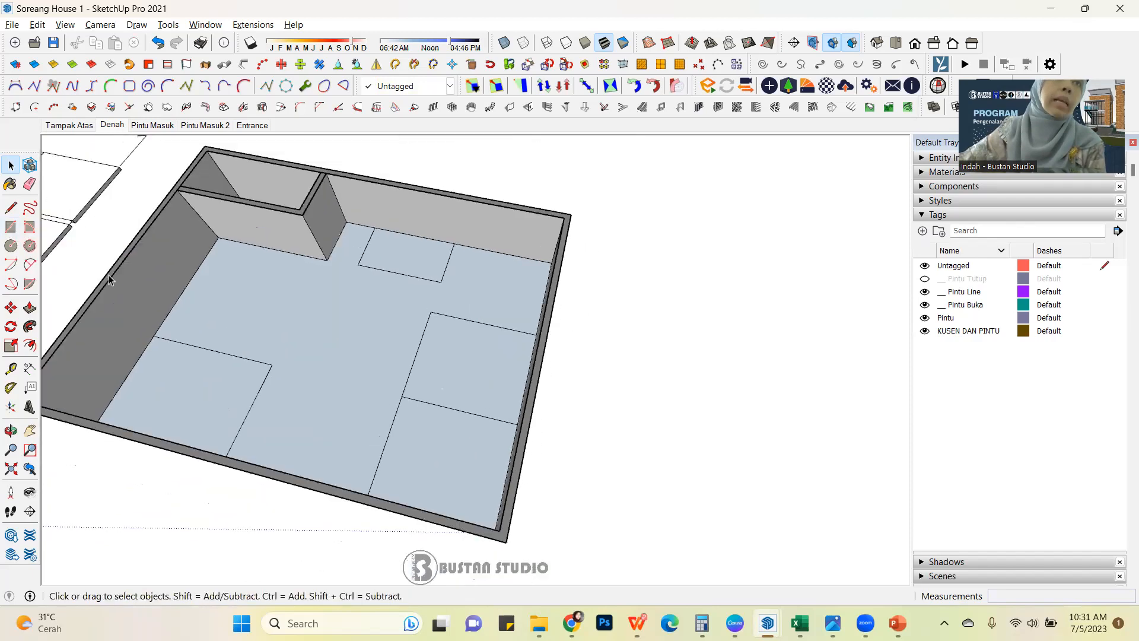
pyautogui.click(10, 228)
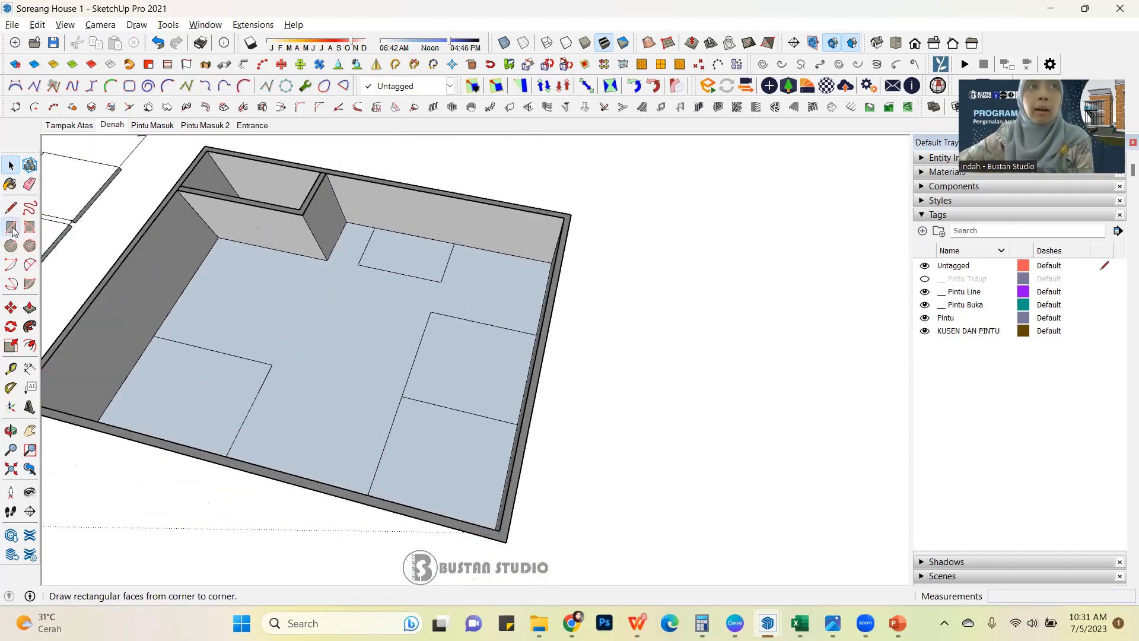
pyautogui.scroll(-5, 279, 255)
pyautogui.scroll(3, 475, 356)
pyautogui.scroll(2, 465, 351)
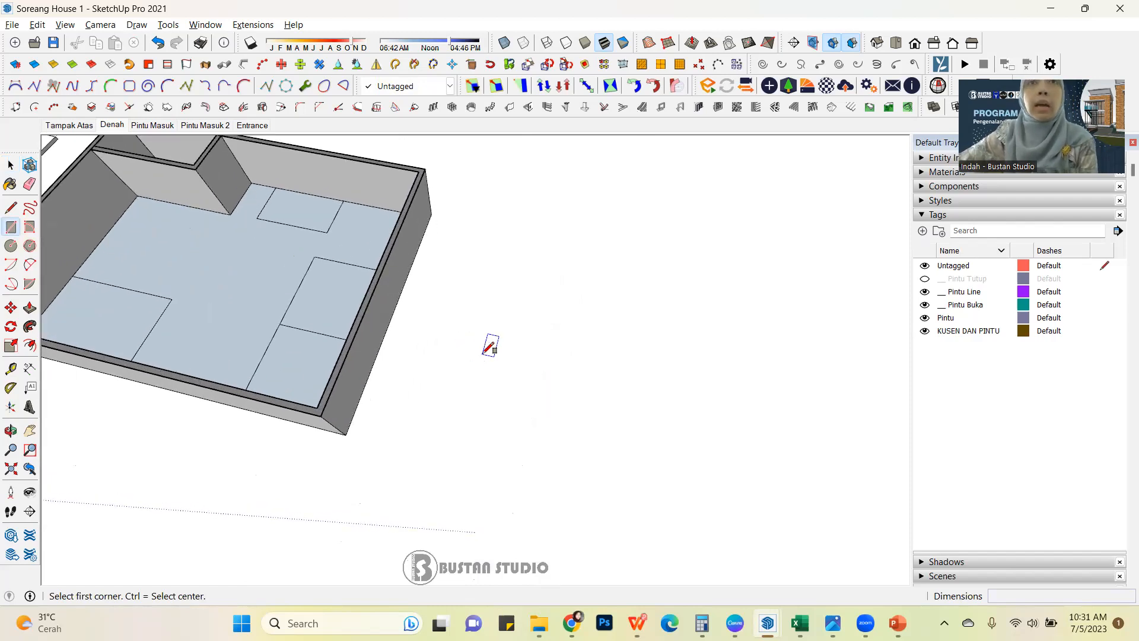
pyautogui.click(487, 334)
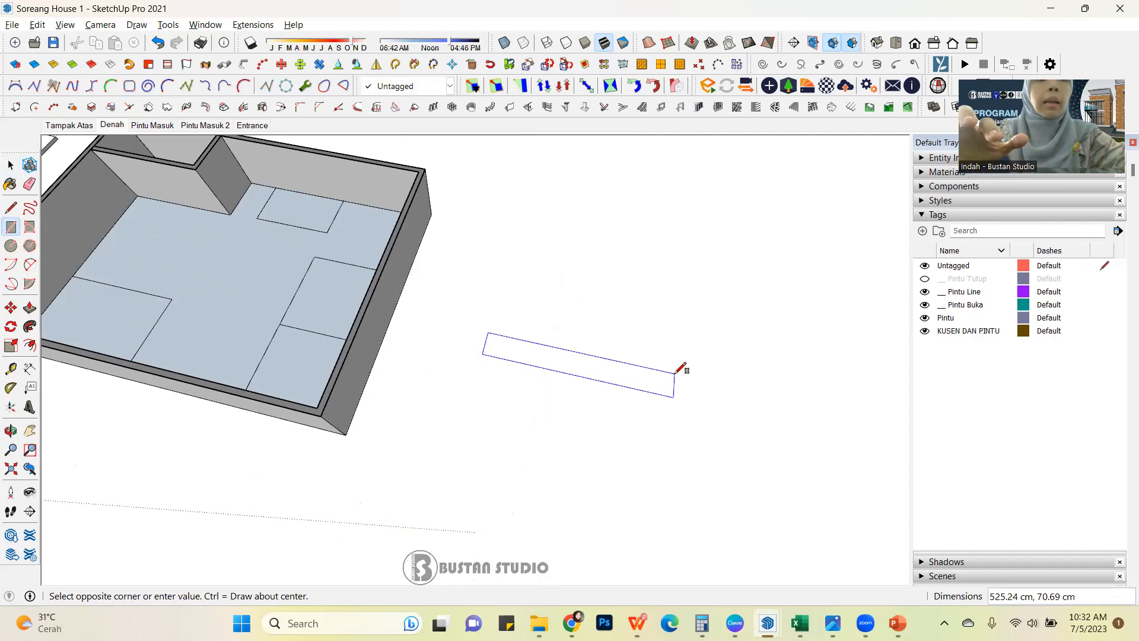
pyautogui.write('15,100')
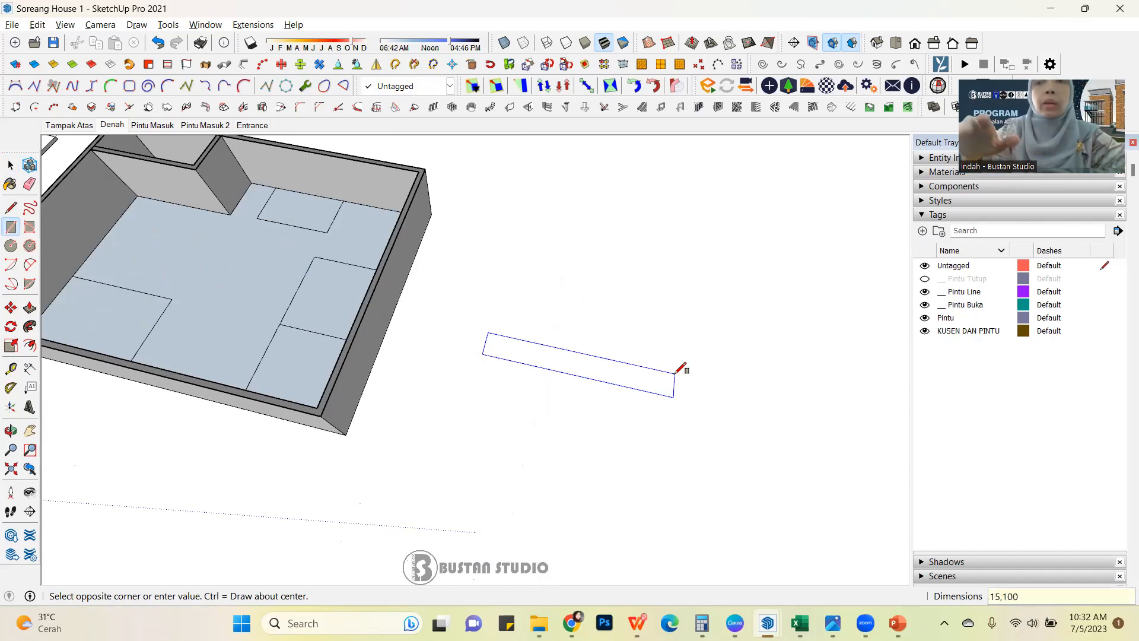
pyautogui.press('Return')
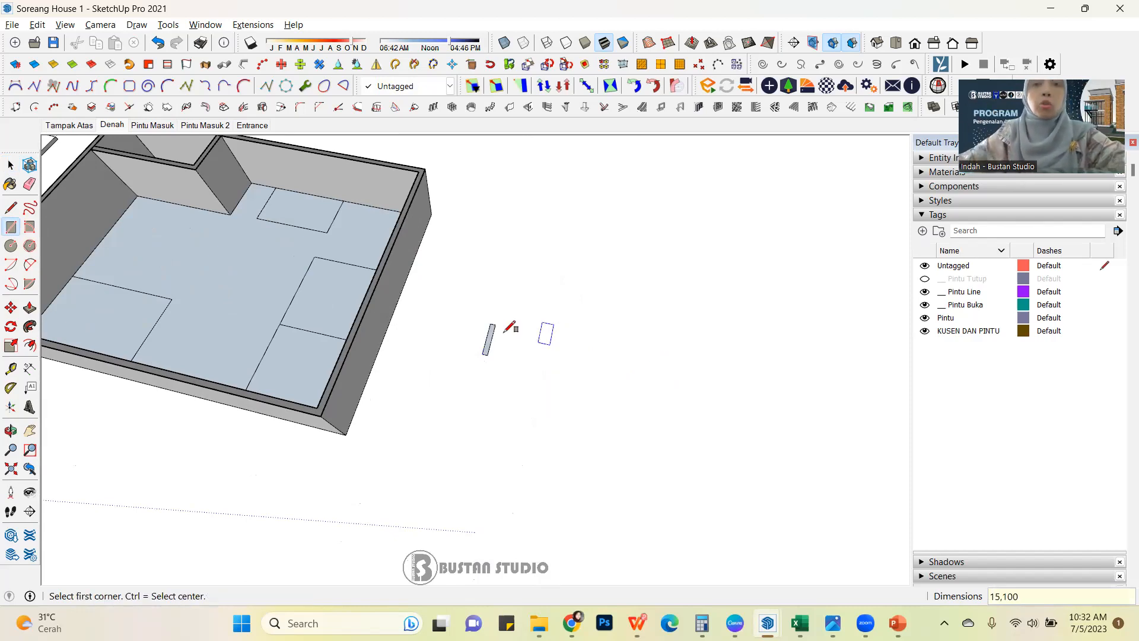
# Extrude the small rectangle upward 300 cm with Push/Pull to form a wall block.
pyautogui.scroll(2, 510, 327)
pyautogui.press('p')
pyautogui.moveTo(508, 358); pyautogui.dragTo(428, 309, button='middle')
pyautogui.scroll(3, 453, 348)
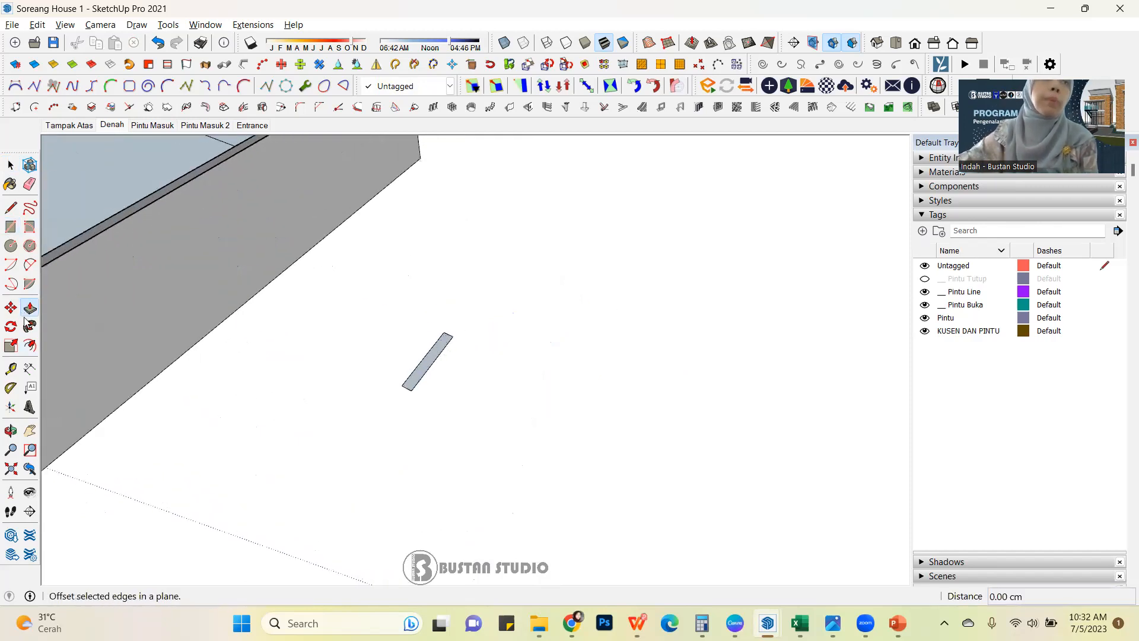
pyautogui.click(31, 309)
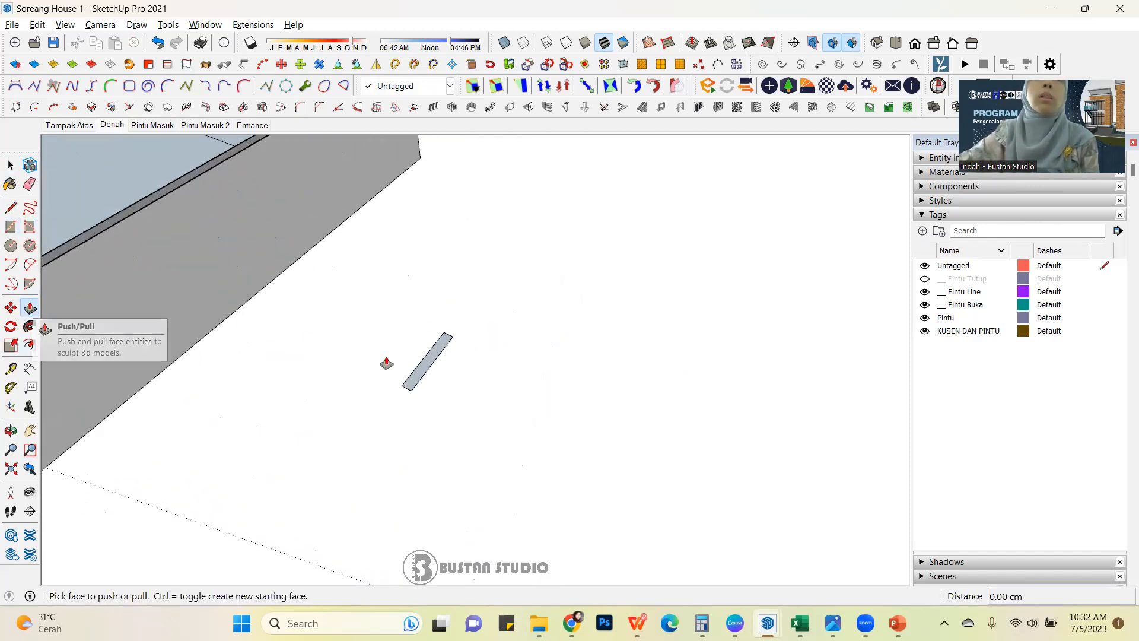
pyautogui.click(437, 359)
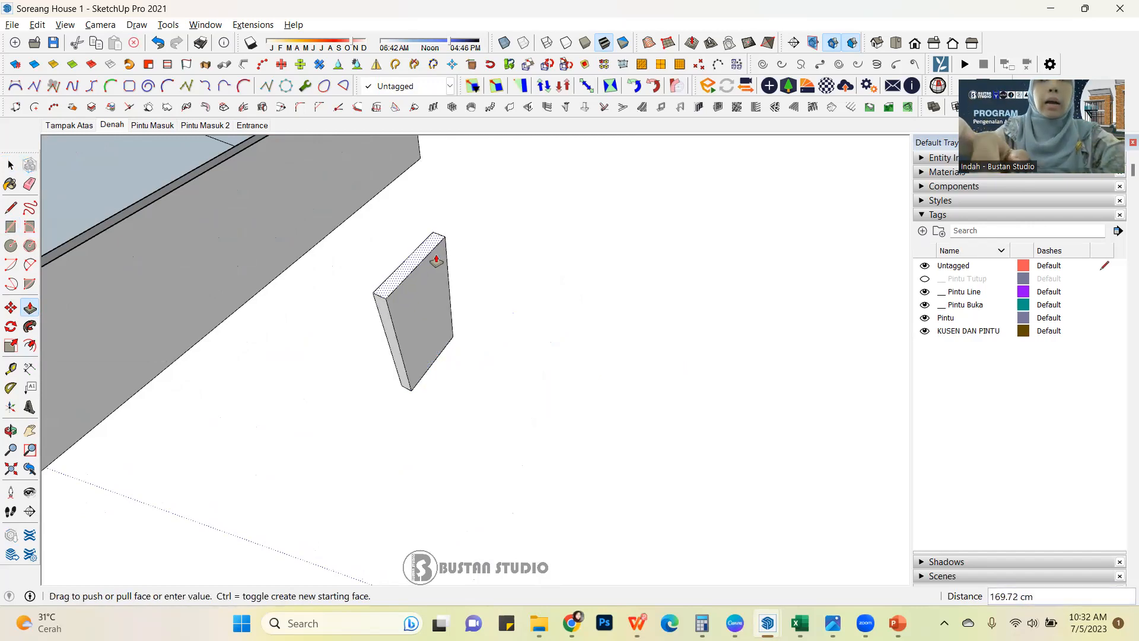
pyautogui.write('3')
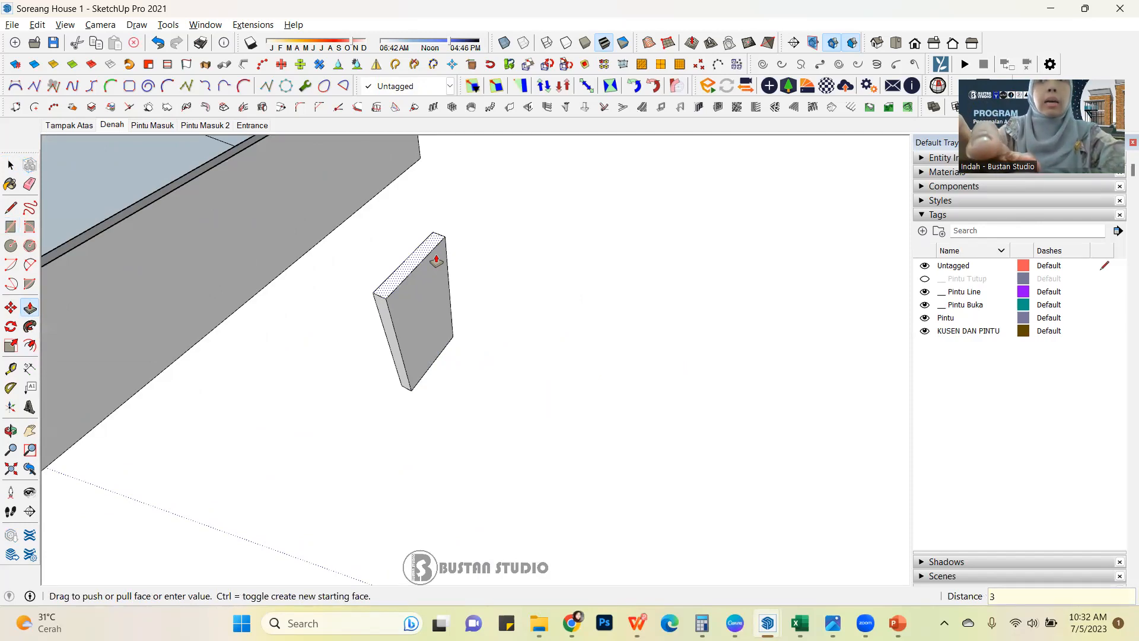
pyautogui.write('00')
pyautogui.press('Return')
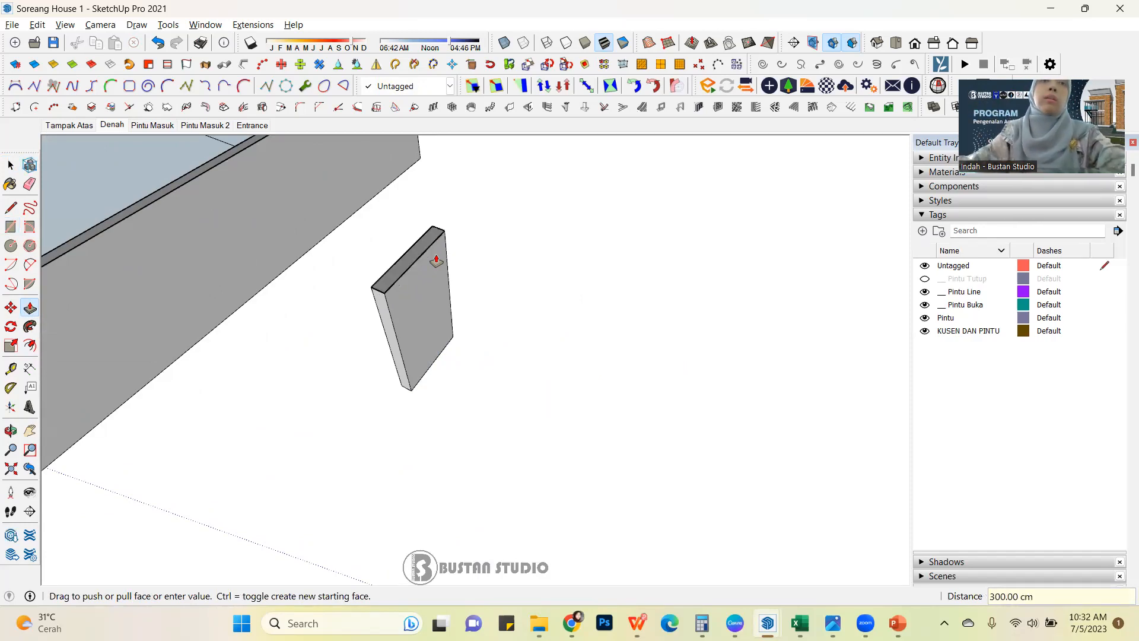
# Turn off the section cut display to show the full height of the walls and the separate block.
pyautogui.scroll(-3, 469, 273)
pyautogui.moveTo(483, 277); pyautogui.dragTo(556, 225, button='middle')
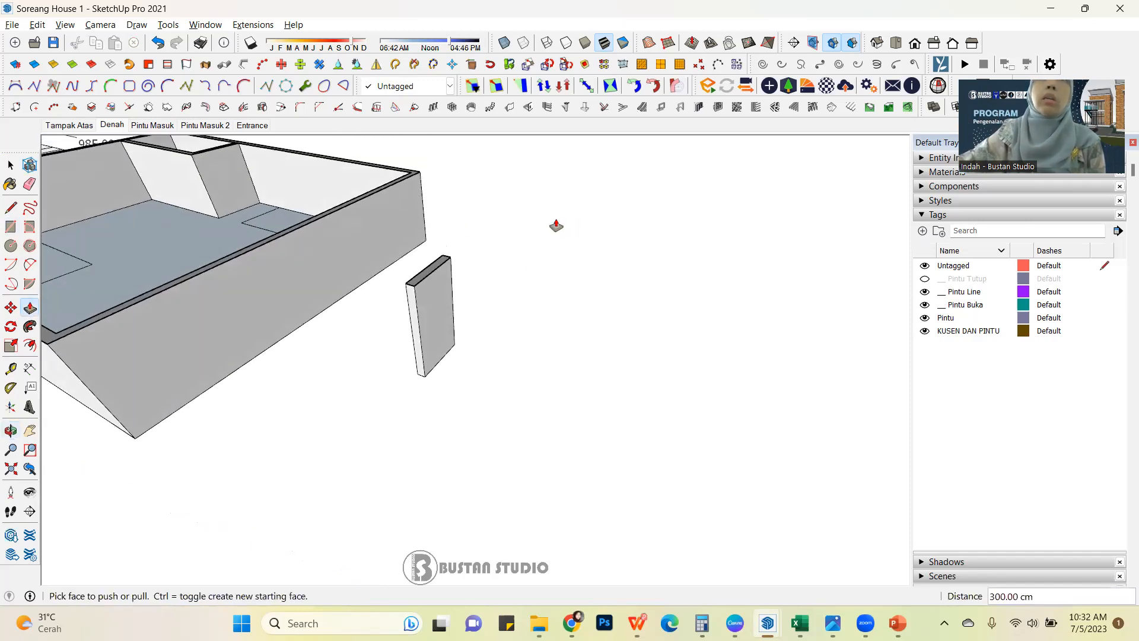
pyautogui.click(833, 44)
pyautogui.scroll(-5, 635, 364)
pyautogui.scroll(2, 600, 346)
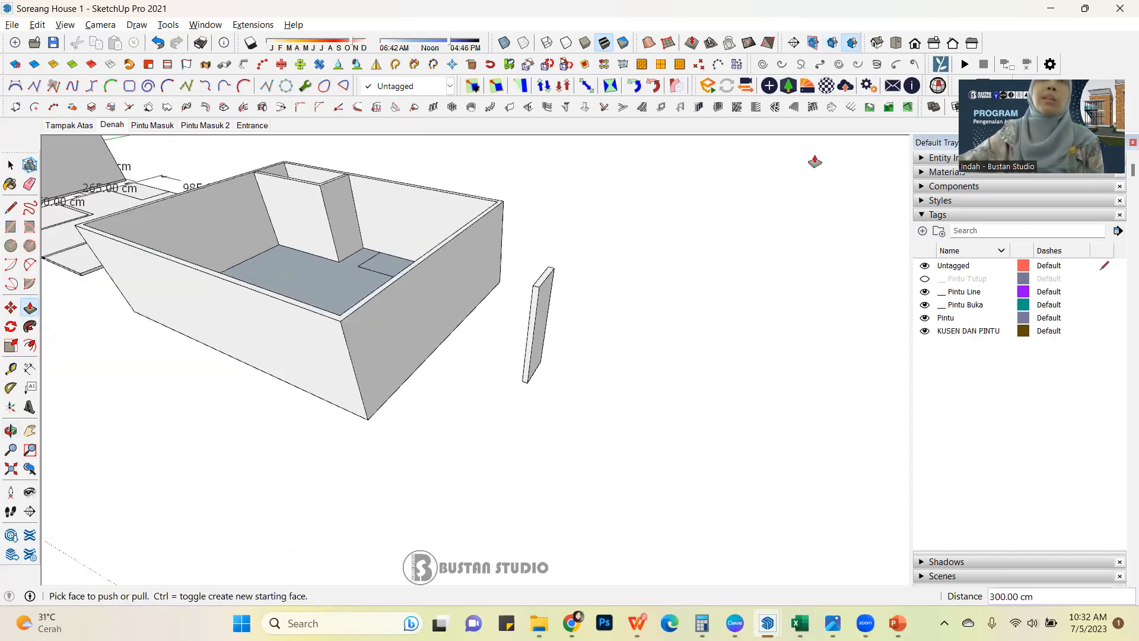
pyautogui.click(832, 42)
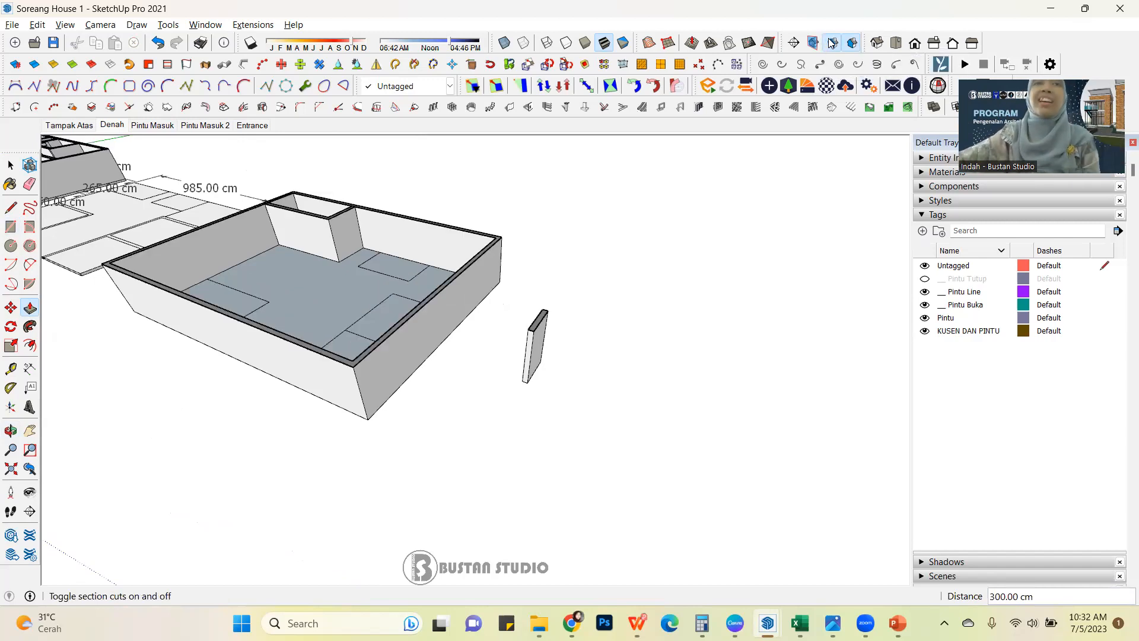
pyautogui.click(833, 44)
# Select the whole separate wall block and make it a group.
pyautogui.press('space')
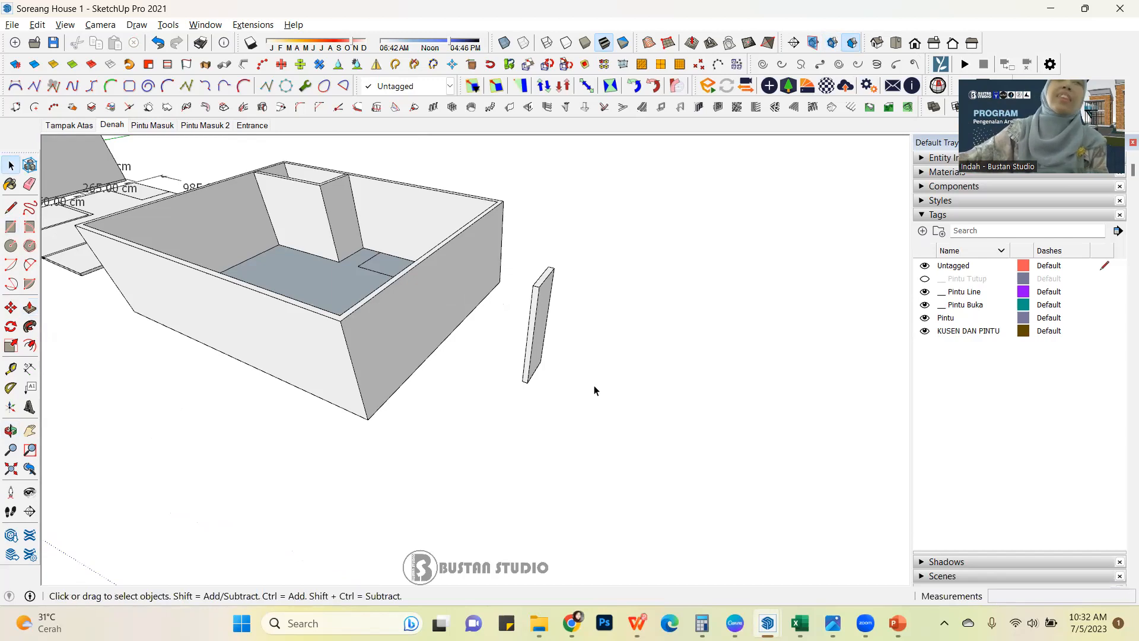
pyautogui.moveTo(596, 391); pyautogui.dragTo(580, 357, button='middle')
pyautogui.moveTo(543, 268); pyautogui.dragTo(628, 432)
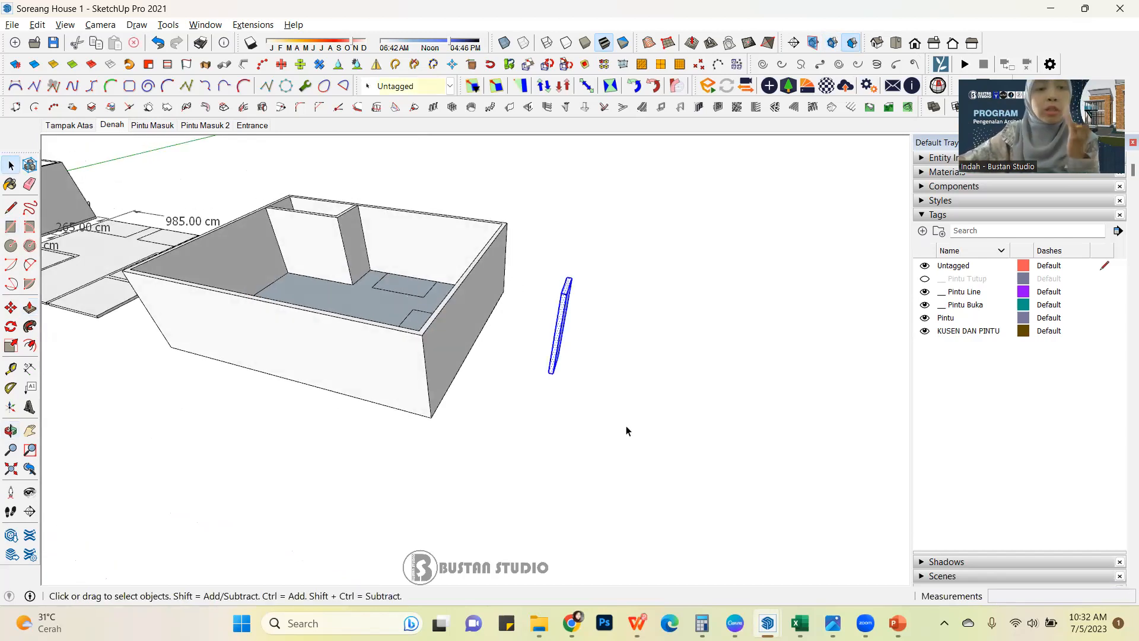
pyautogui.rightClick(564, 323)
pyautogui.click(651, 319)
# Move the wall block by its bottom edge midpoint into the house, to the nearest corner of the freestanding small room outline.
pyautogui.moveTo(594, 356); pyautogui.dragTo(508, 402, button='middle')
pyautogui.scroll(3, 541, 484)
pyautogui.scroll(3, 542, 484)
pyautogui.scroll(2, 532, 387)
pyautogui.press('m')
pyautogui.scroll(3, 534, 409)
pyautogui.scroll(3, 542, 416)
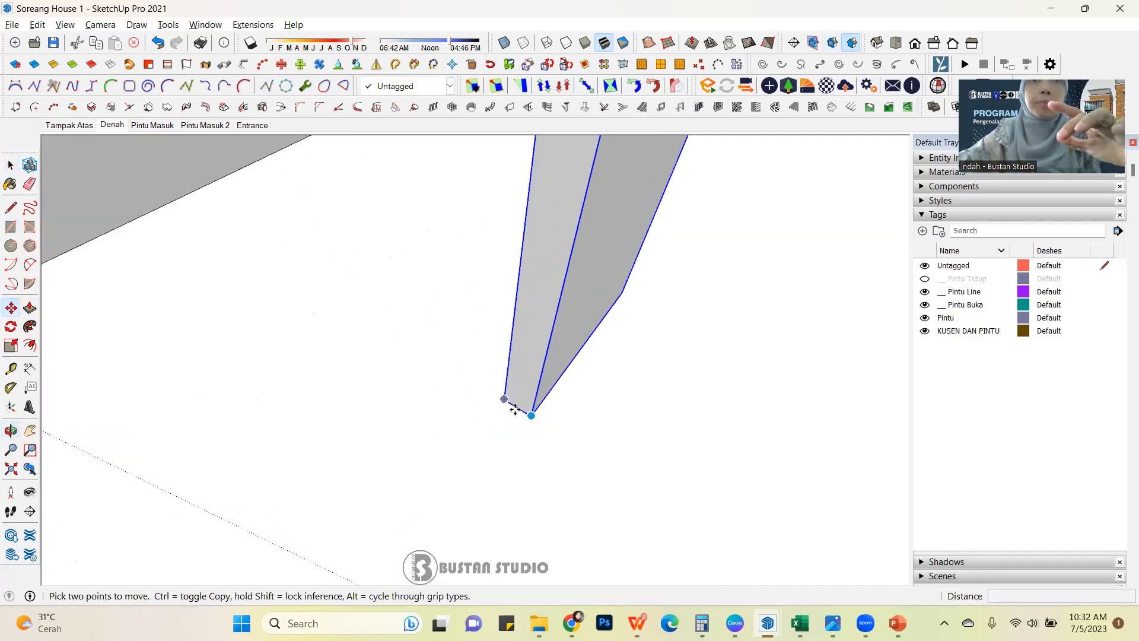
pyautogui.click(518, 407)
pyautogui.scroll(-3, 730, 430)
pyautogui.scroll(-5, 627, 415)
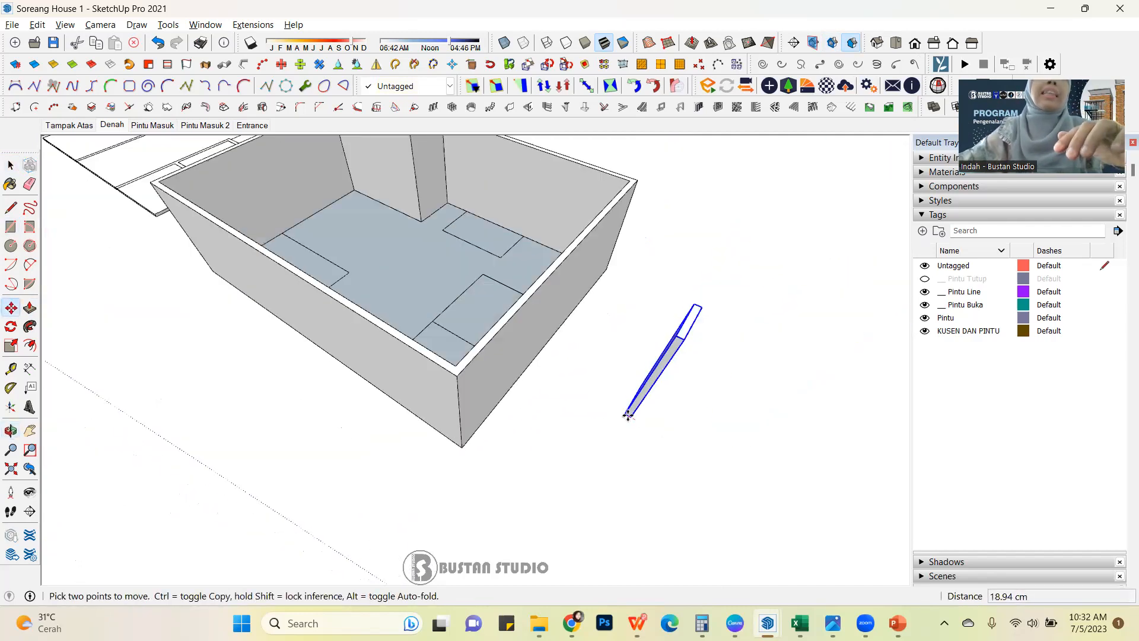
pyautogui.scroll(6, 483, 255)
pyautogui.scroll(2, 440, 324)
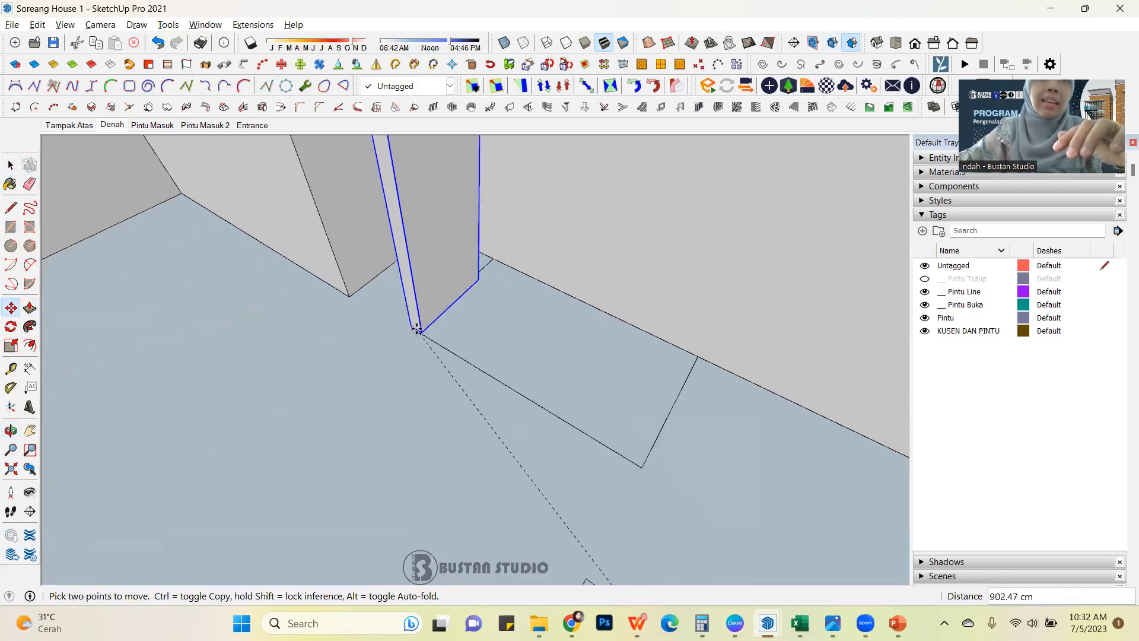
pyautogui.click(417, 329)
# Reposition the wall block by its bottom edge midpoint so its end edge lines up with the small room's outline.
pyautogui.scroll(3, 416, 323)
pyautogui.moveTo(419, 309)
pyautogui.mouseDown(button='middle')
pyautogui.moveTo(420, 356)
pyautogui.moveTo(379, 371)
pyautogui.moveTo(406, 314)
pyautogui.mouseUp(button='middle')
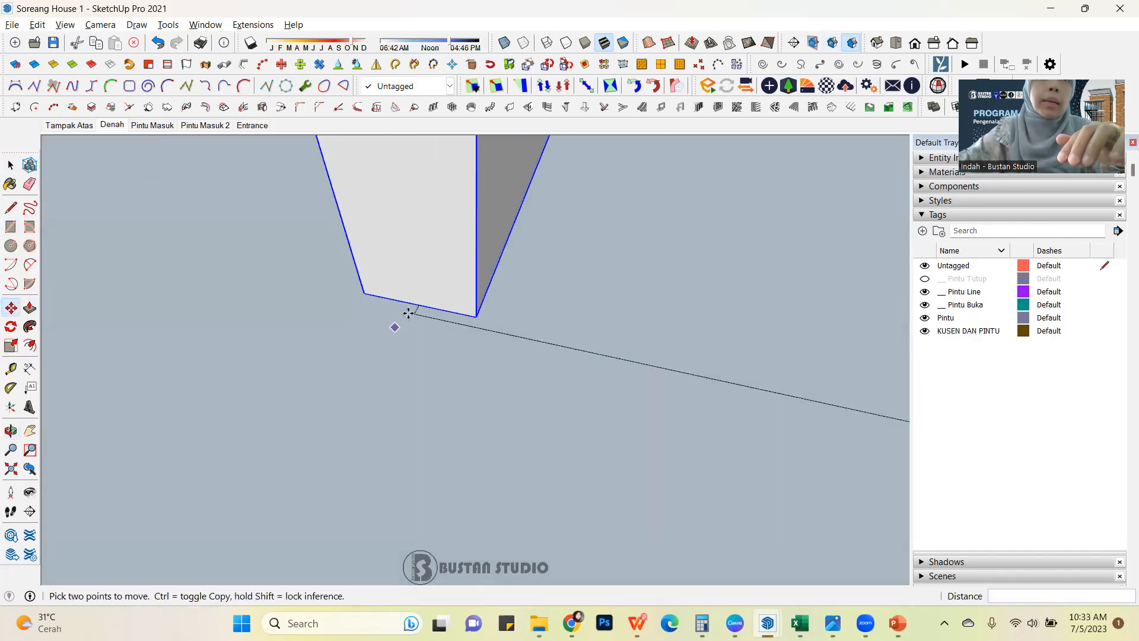
pyautogui.scroll(1, 419, 305)
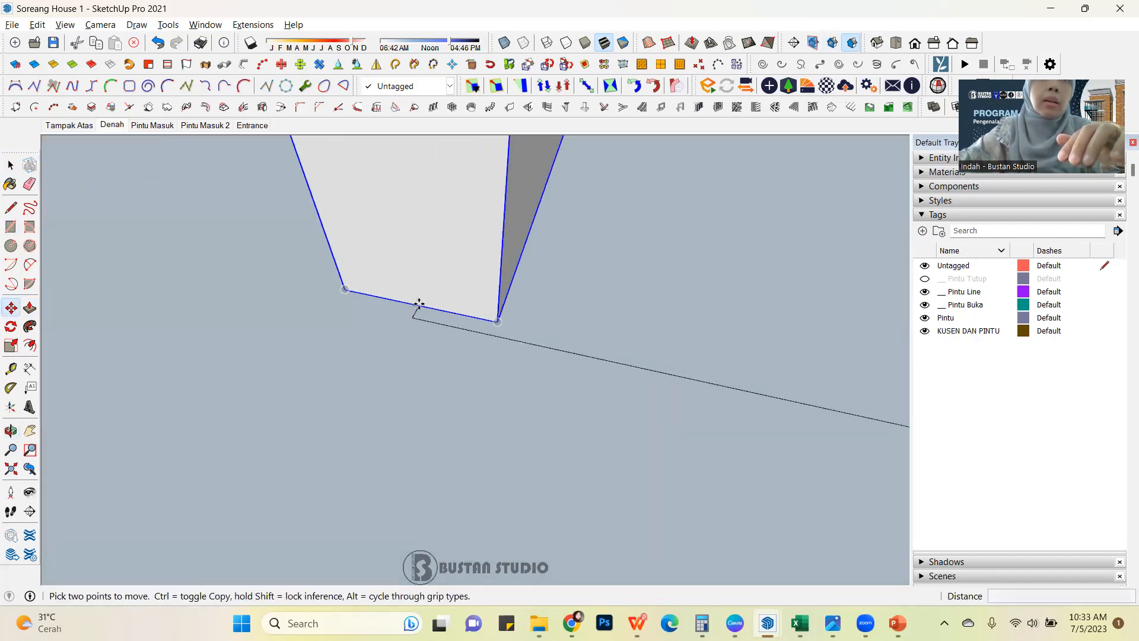
pyautogui.click(419, 304)
pyautogui.click(473, 366)
pyautogui.scroll(-2, 471, 367)
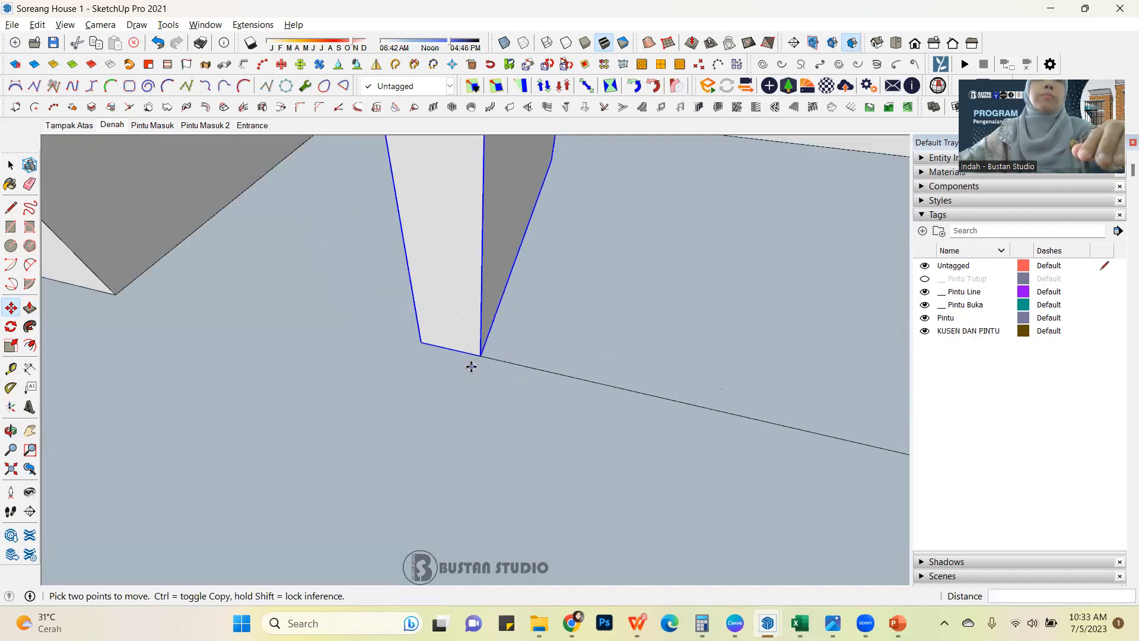
# Open the wall block's group and push/pull its end face out to meet the outer wall.
pyautogui.scroll(-5, 471, 367)
pyautogui.moveTo(473, 369); pyautogui.dragTo(71, 377, button='middle')
pyautogui.moveTo(501, 341); pyautogui.dragTo(428, 394, button='middle')
pyautogui.scroll(5, 488, 339)
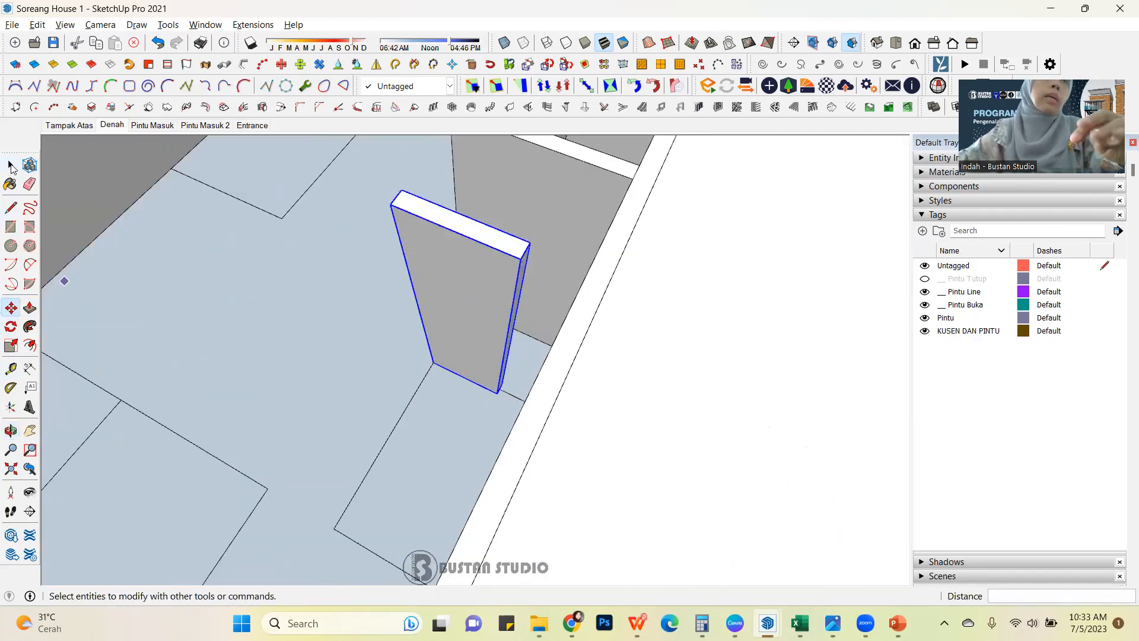
pyautogui.click(16, 171)
pyautogui.scroll(3, 552, 295)
pyautogui.doubleClick(453, 295)
pyautogui.scroll(-3, 401, 405)
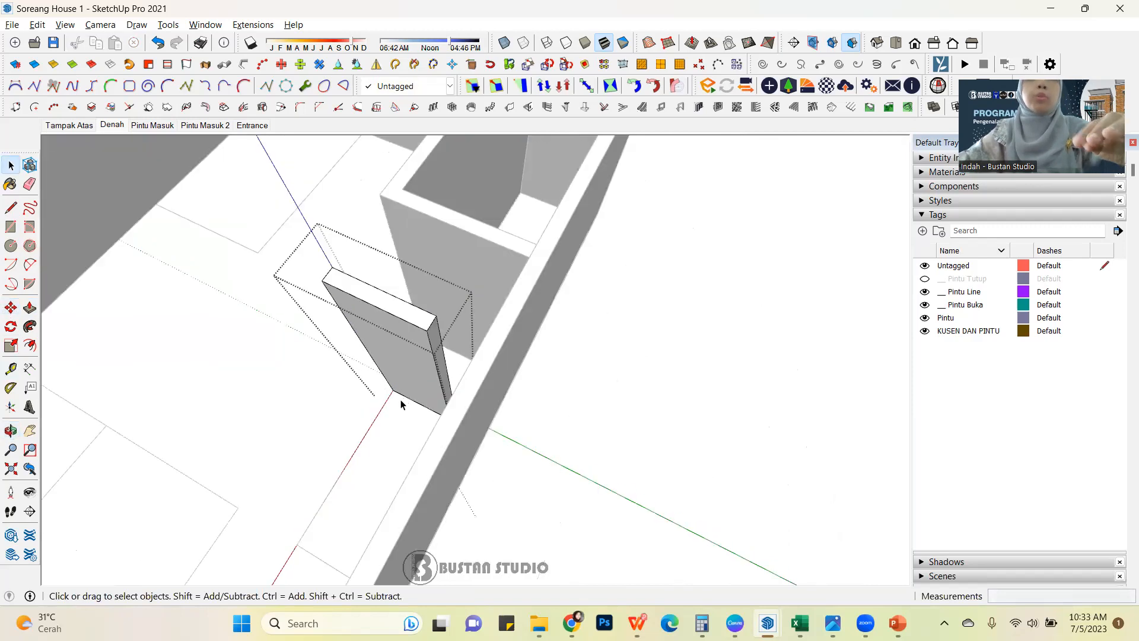
pyautogui.press('p')
pyautogui.click(440, 344)
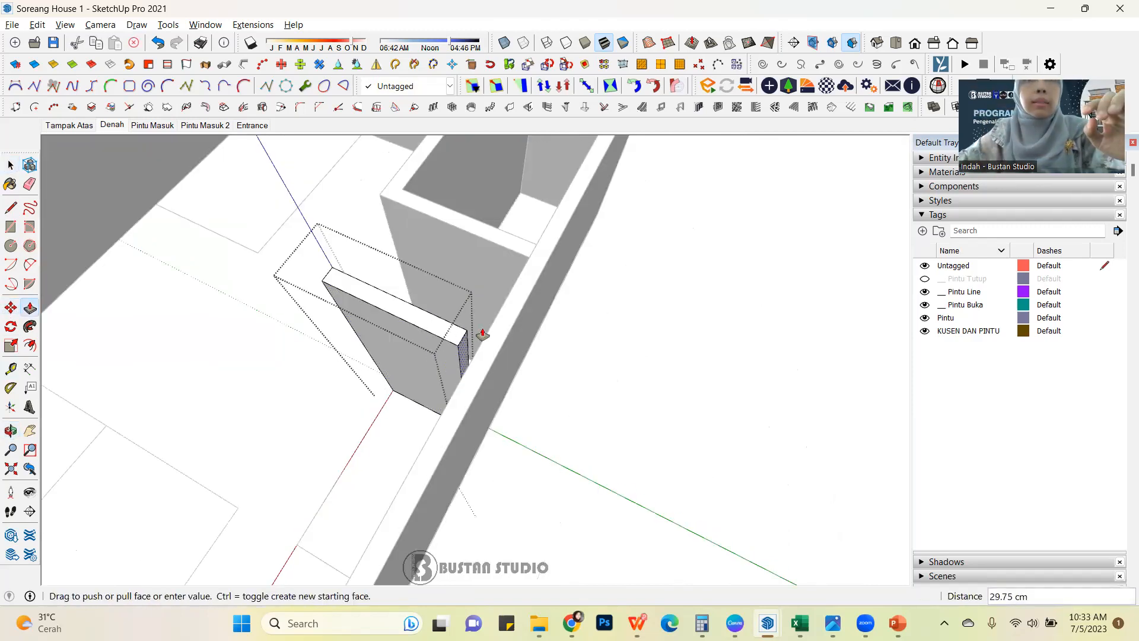
pyautogui.click(492, 331)
pyautogui.press('space')
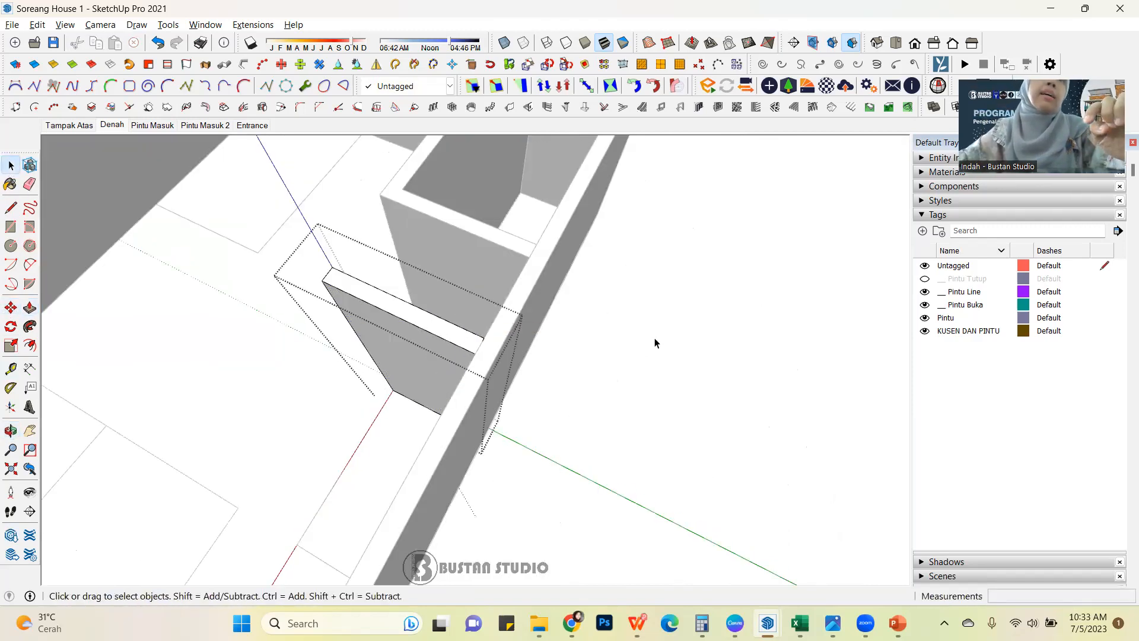
pyautogui.click(619, 331)
# Copy the wall block by its bottom edge midpoint 250 cm along the small room outline to its opposite corner.
pyautogui.moveTo(392, 379); pyautogui.dragTo(491, 323, button='middle')
pyautogui.click(476, 309)
pyautogui.scroll(-3, 425, 240)
pyautogui.moveTo(395, 313); pyautogui.dragTo(488, 284, button='middle')
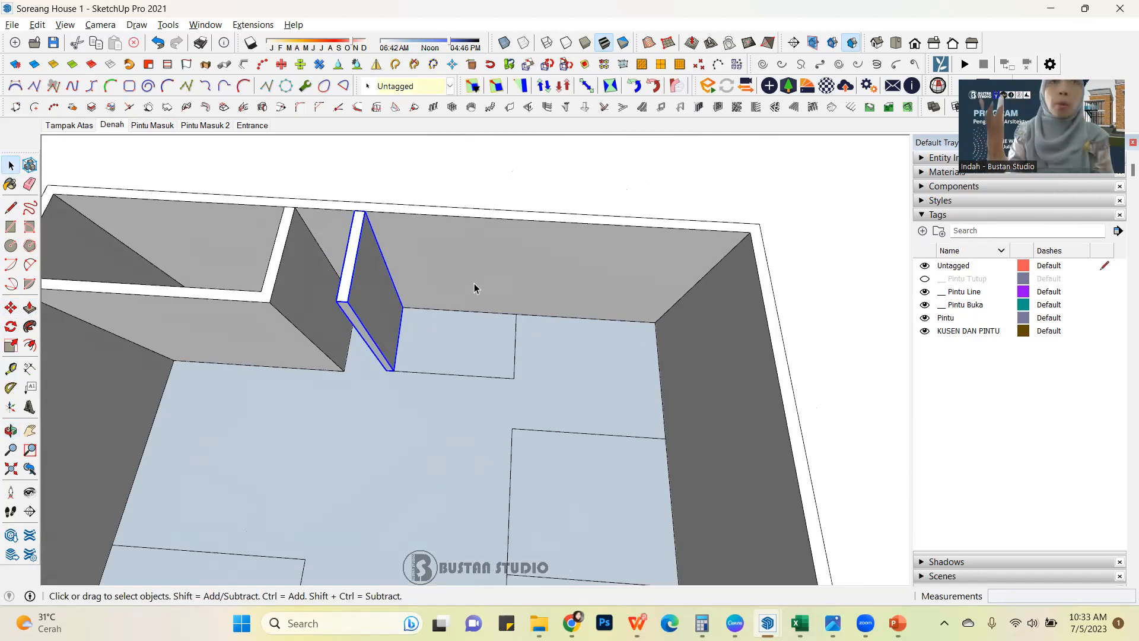
pyautogui.moveTo(404, 318); pyautogui.dragTo(356, 290, button='middle')
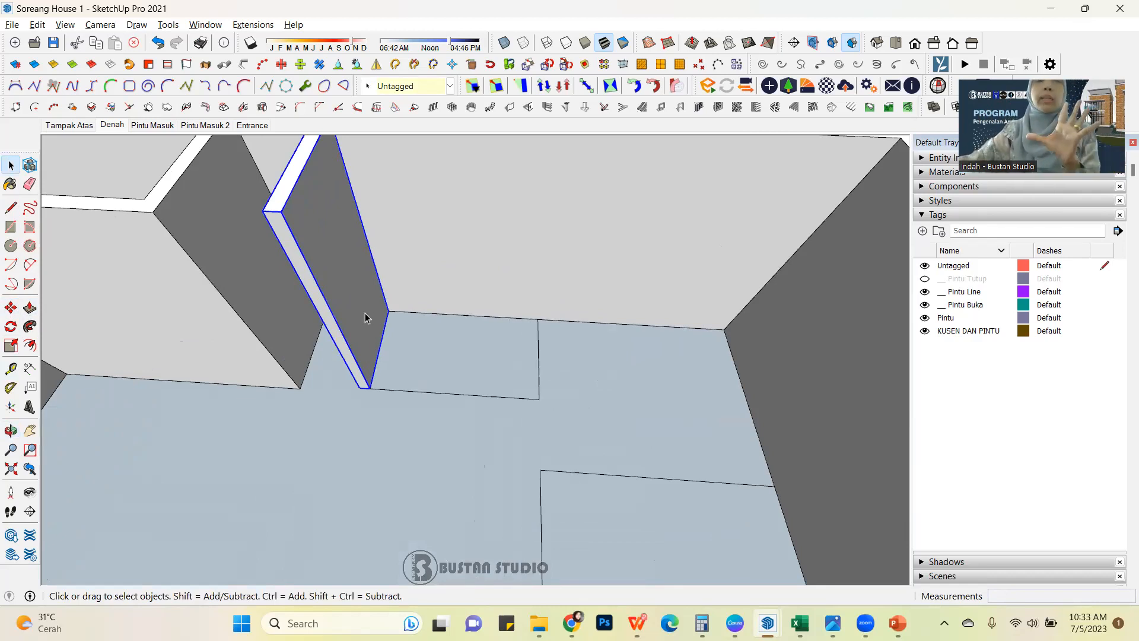
pyautogui.scroll(-3, 367, 320)
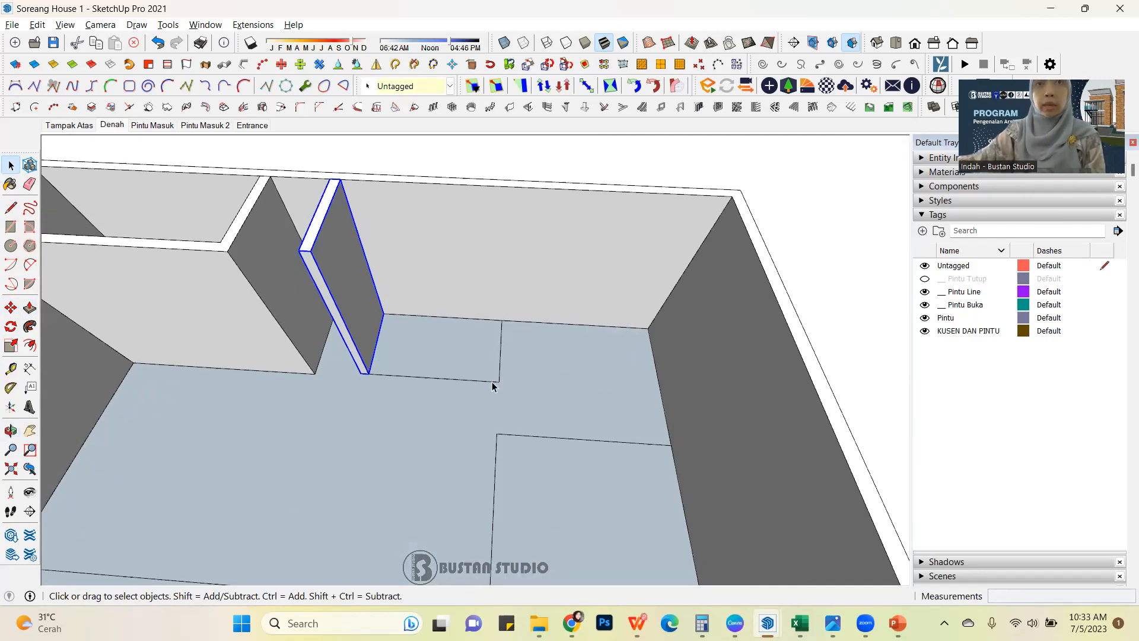
pyautogui.scroll(3, 378, 353)
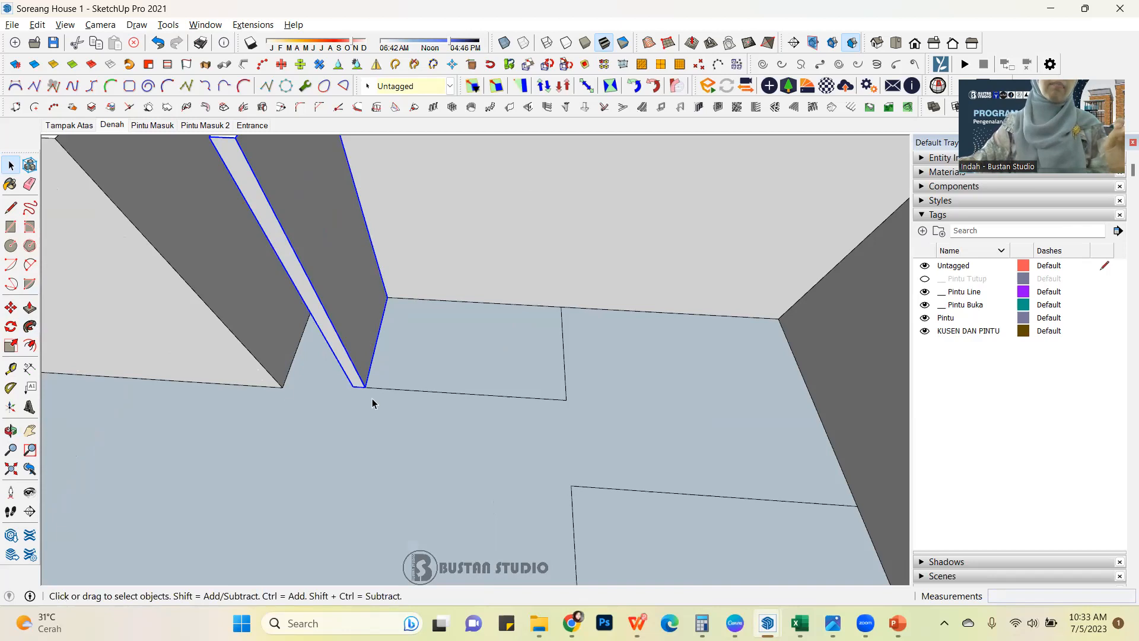
pyautogui.scroll(3, 373, 404)
pyautogui.moveTo(400, 375); pyautogui.dragTo(432, 356, button='middle')
pyautogui.scroll(2, 355, 404)
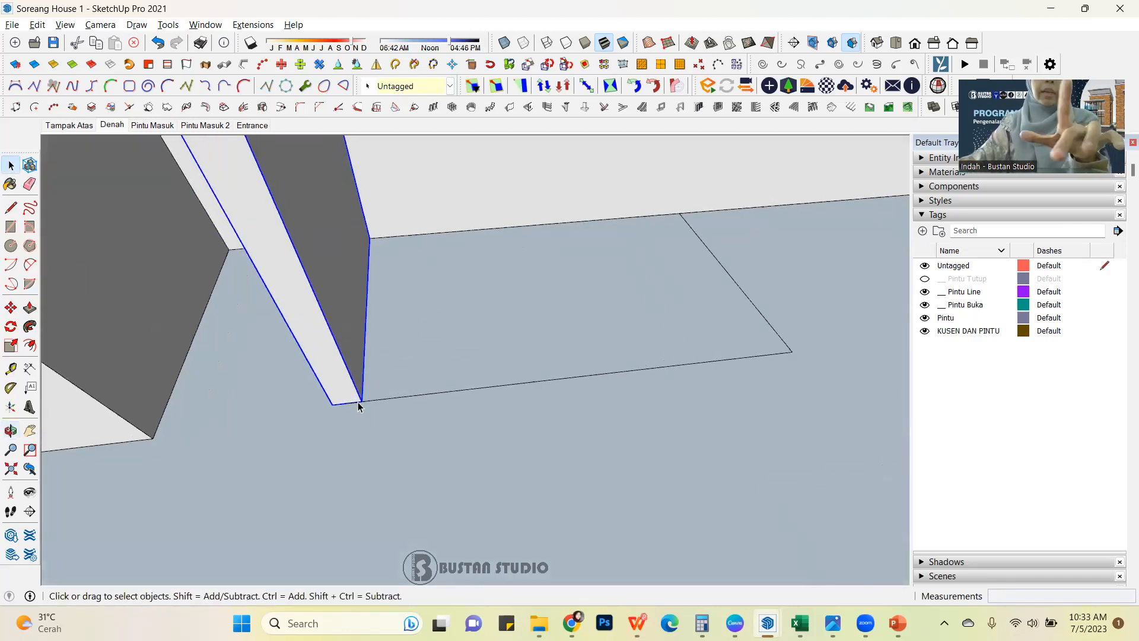
pyautogui.click(11, 308)
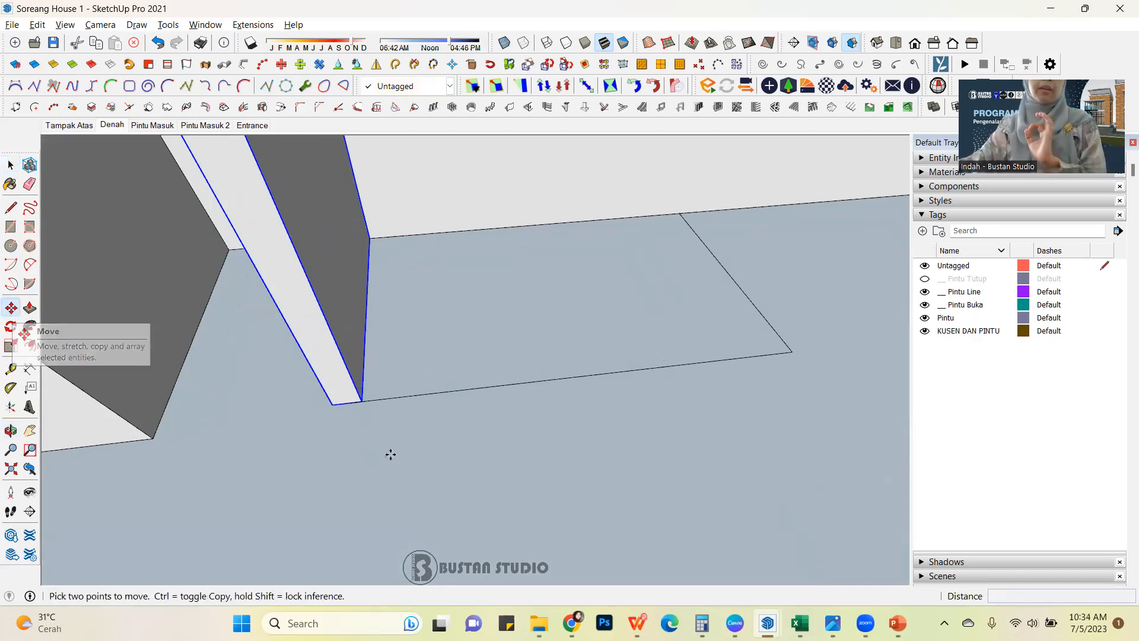
pyautogui.click(347, 403)
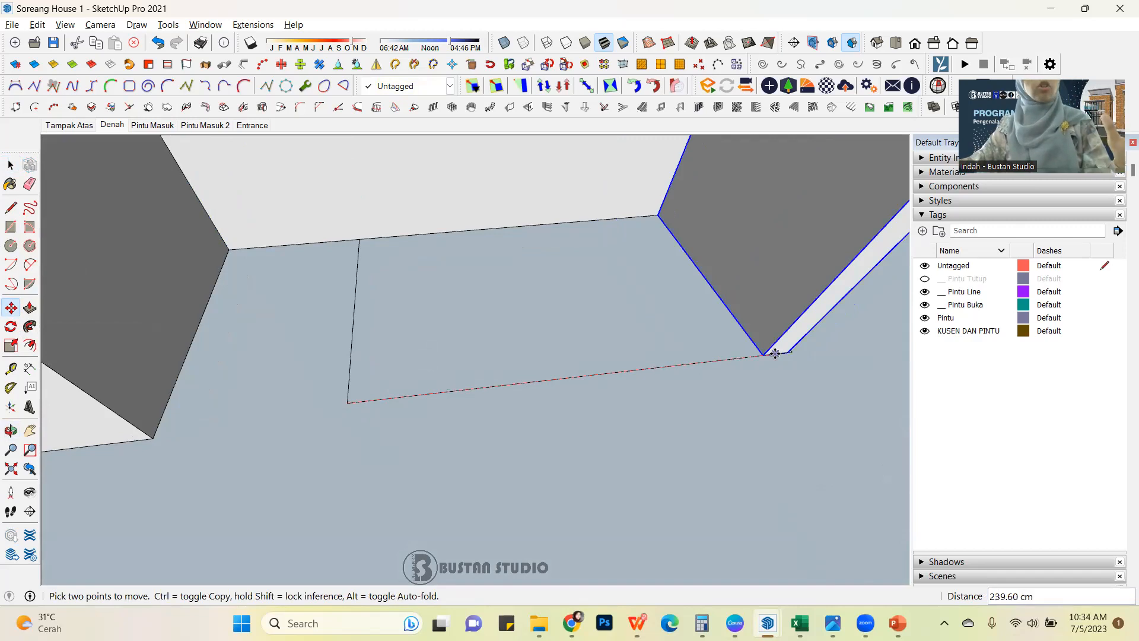
pyautogui.press('ctrl')
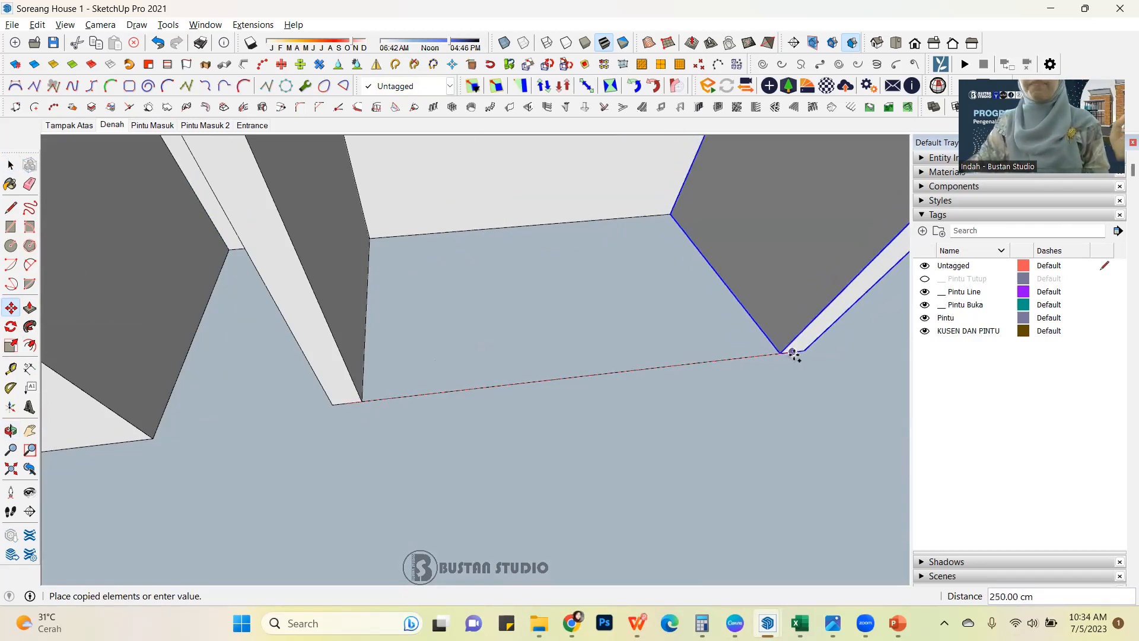
pyautogui.click(794, 355)
# Examine the two parallel wall blocks and the adjoining room outlines from several angles.
pyautogui.scroll(-6, 504, 371)
pyautogui.moveTo(519, 369); pyautogui.dragTo(443, 340, button='middle')
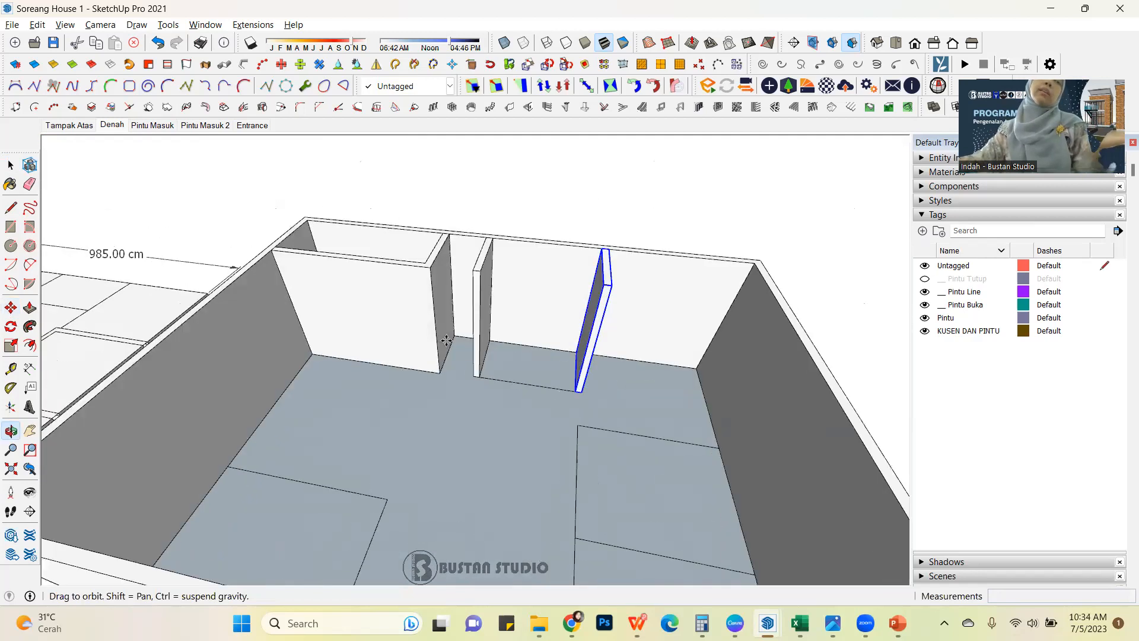
pyautogui.click(11, 165)
pyautogui.scroll(-3, 442, 178)
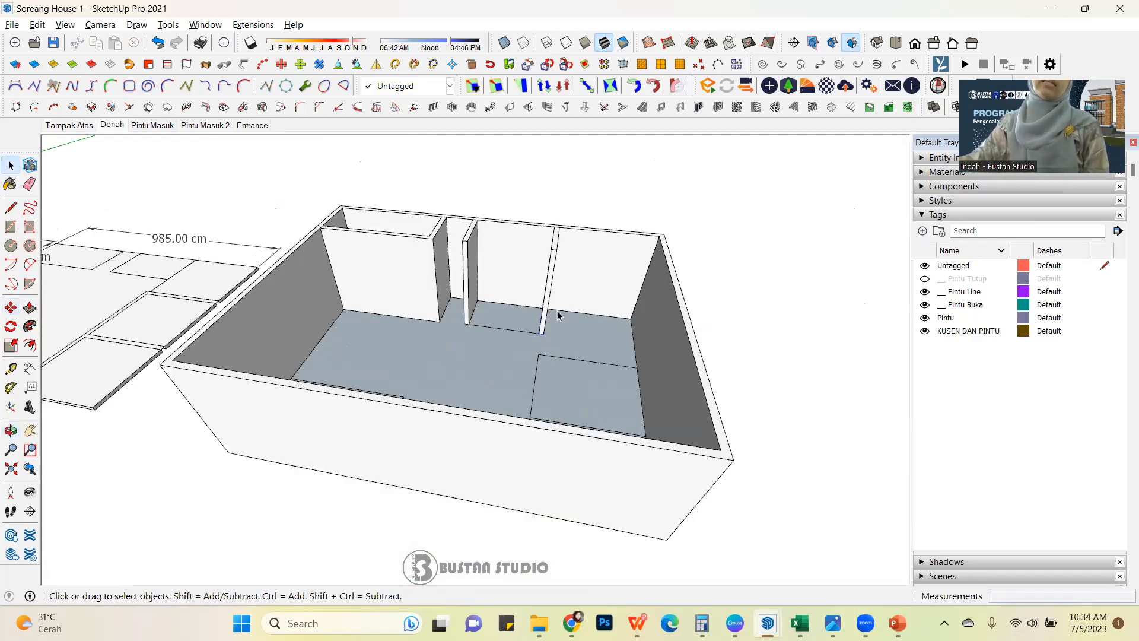
pyautogui.moveTo(535, 326); pyautogui.dragTo(593, 375, button='middle')
pyautogui.scroll(3, 533, 273)
pyautogui.click(534, 270)
pyautogui.click(429, 277)
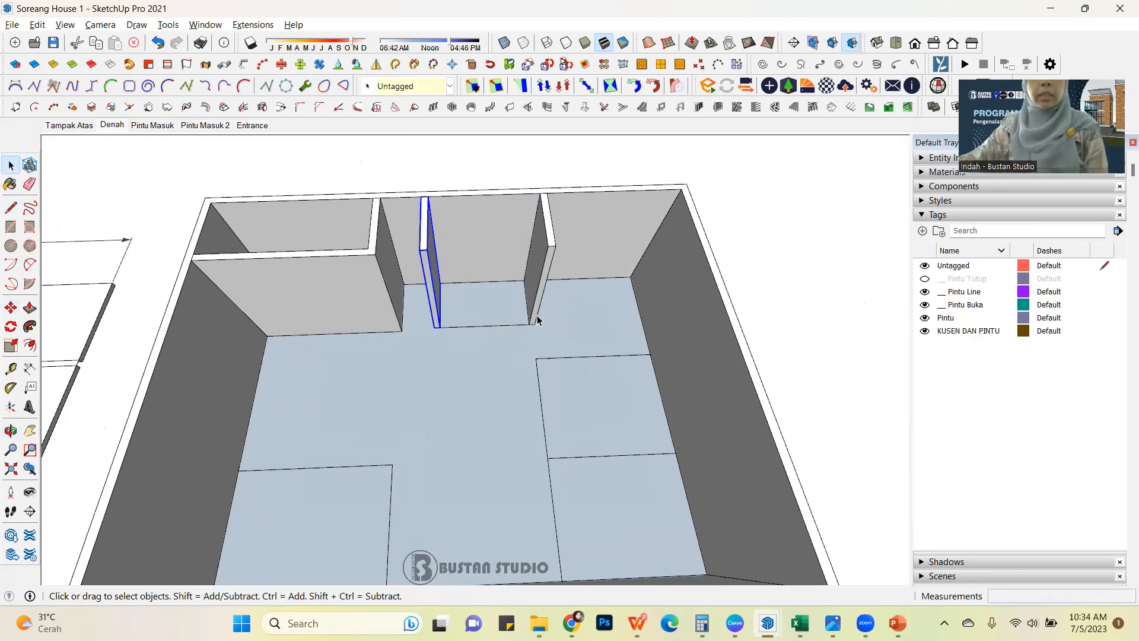
pyautogui.moveTo(487, 355); pyautogui.dragTo(558, 357, button='middle')
pyautogui.scroll(3, 444, 293)
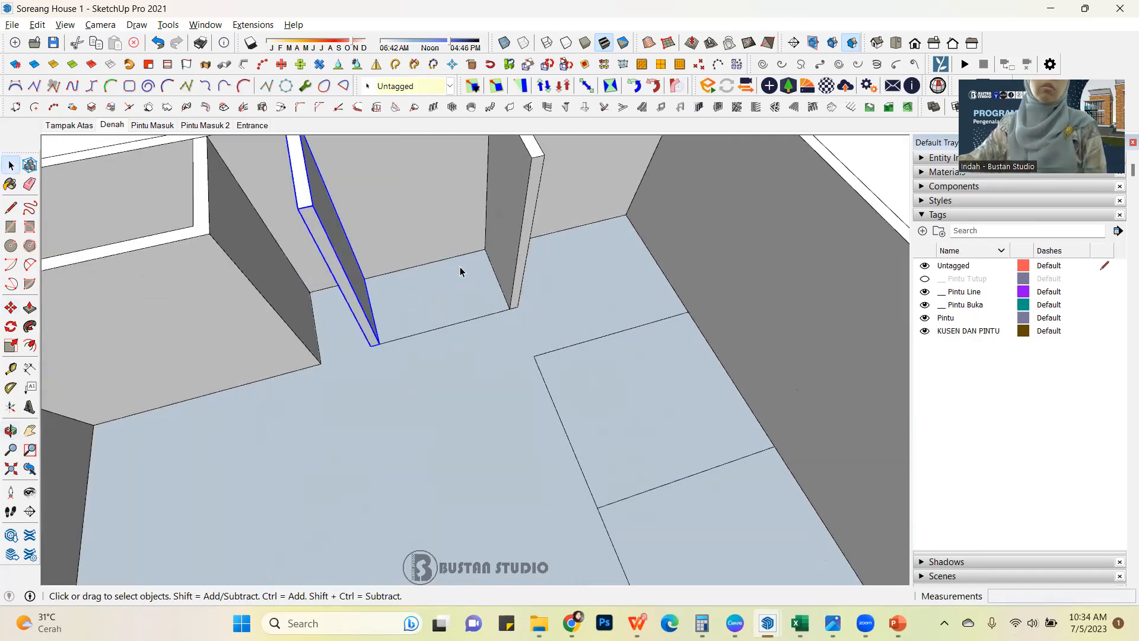
pyautogui.scroll(-3, 460, 270)
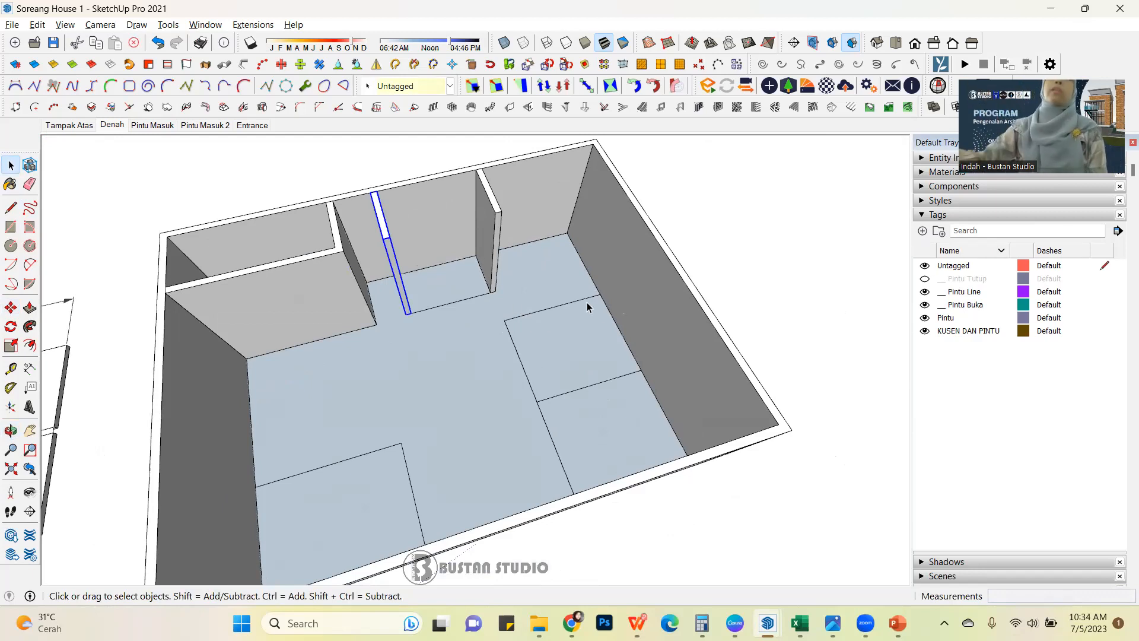
# Make a copy of the second wall block rotated 90 degrees about the bottom edge midpoint of its free end.
pyautogui.click(490, 249)
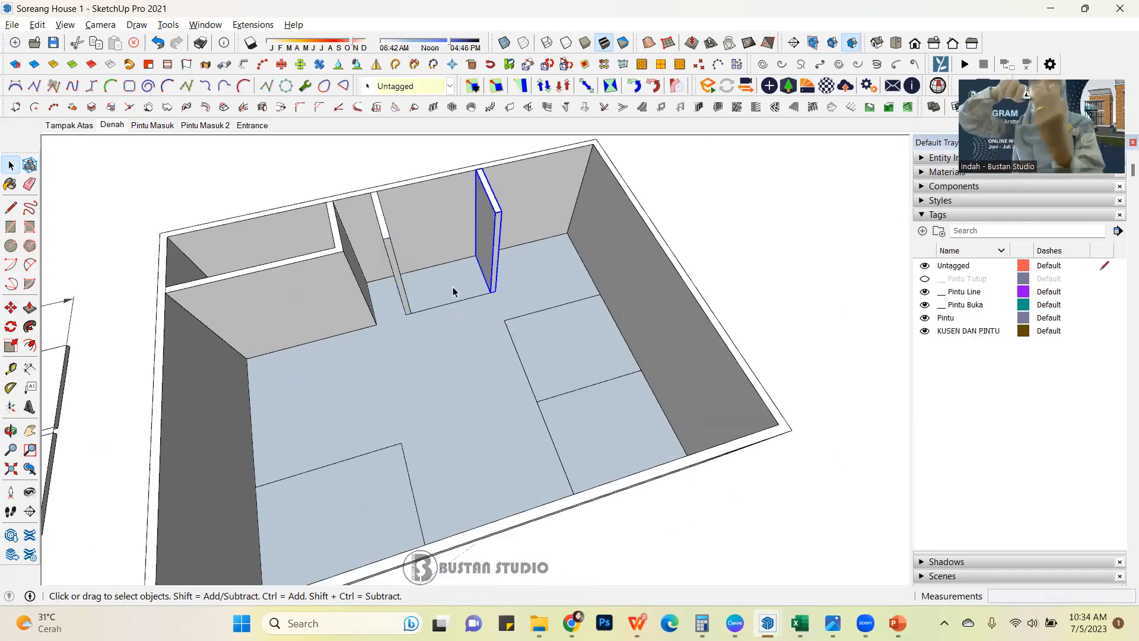
pyautogui.click(11, 328)
pyautogui.scroll(4, 457, 297)
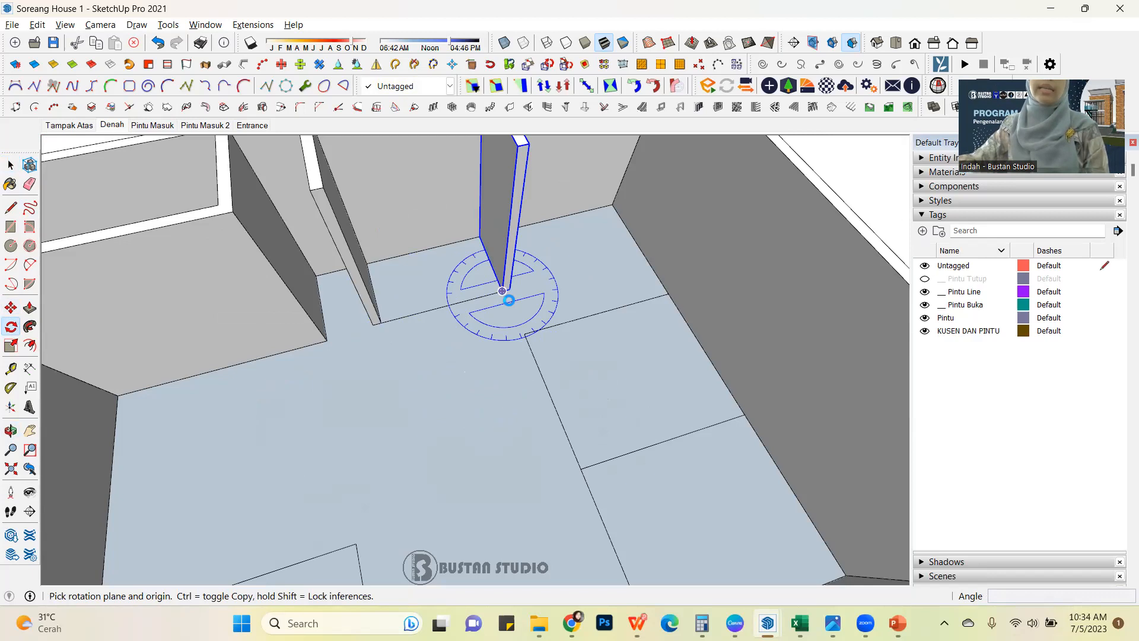
pyautogui.click(502, 292)
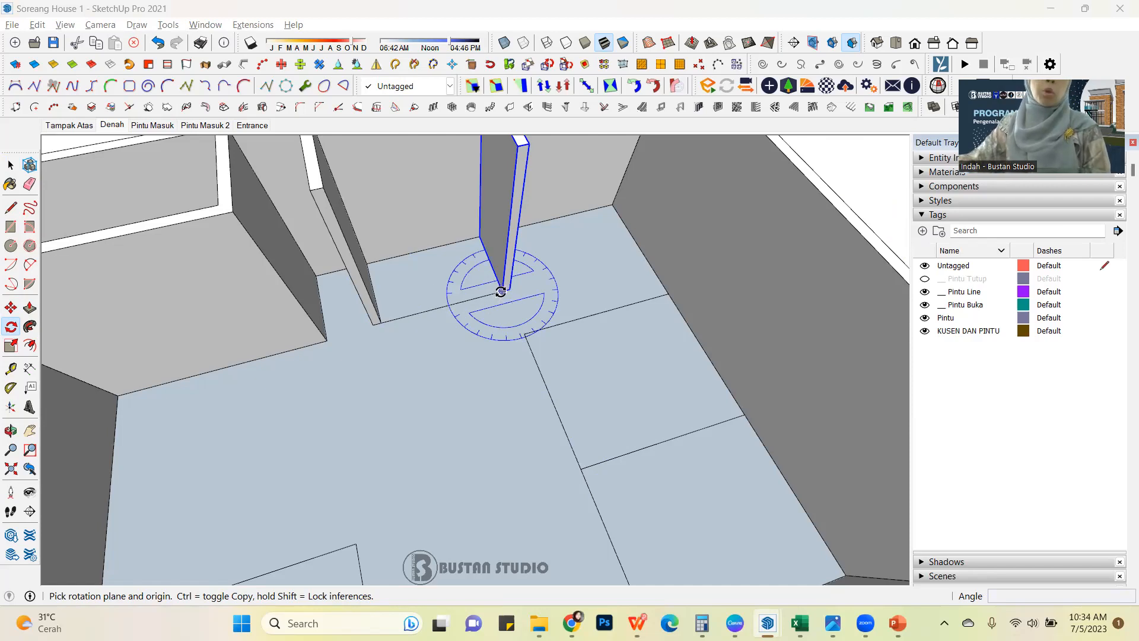
pyautogui.scroll(3, 500, 291)
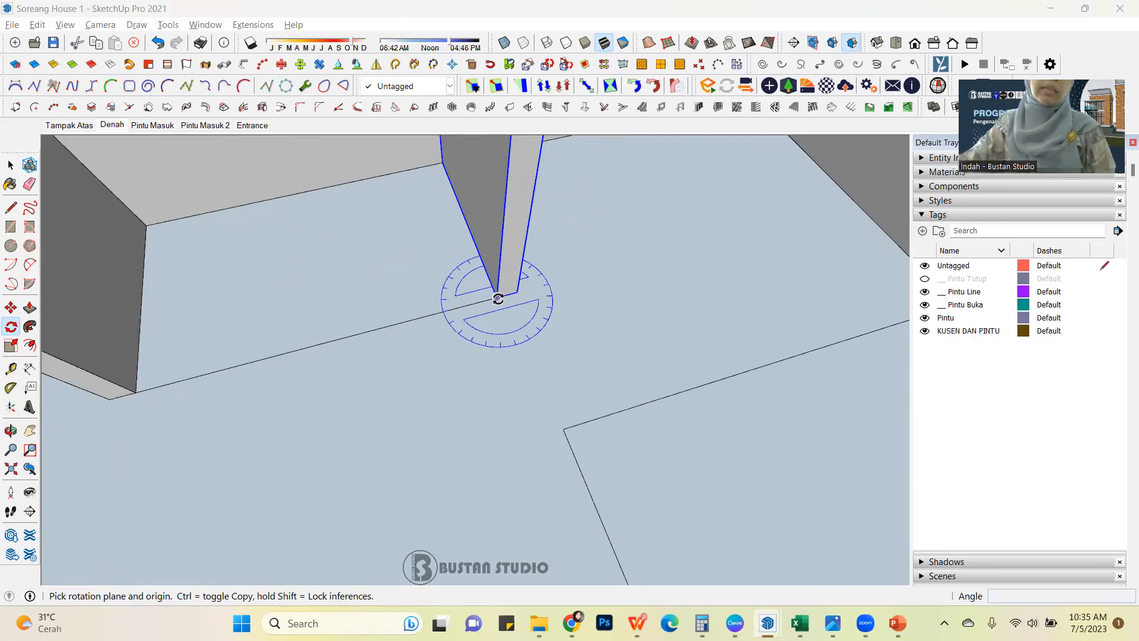
pyautogui.click(497, 298)
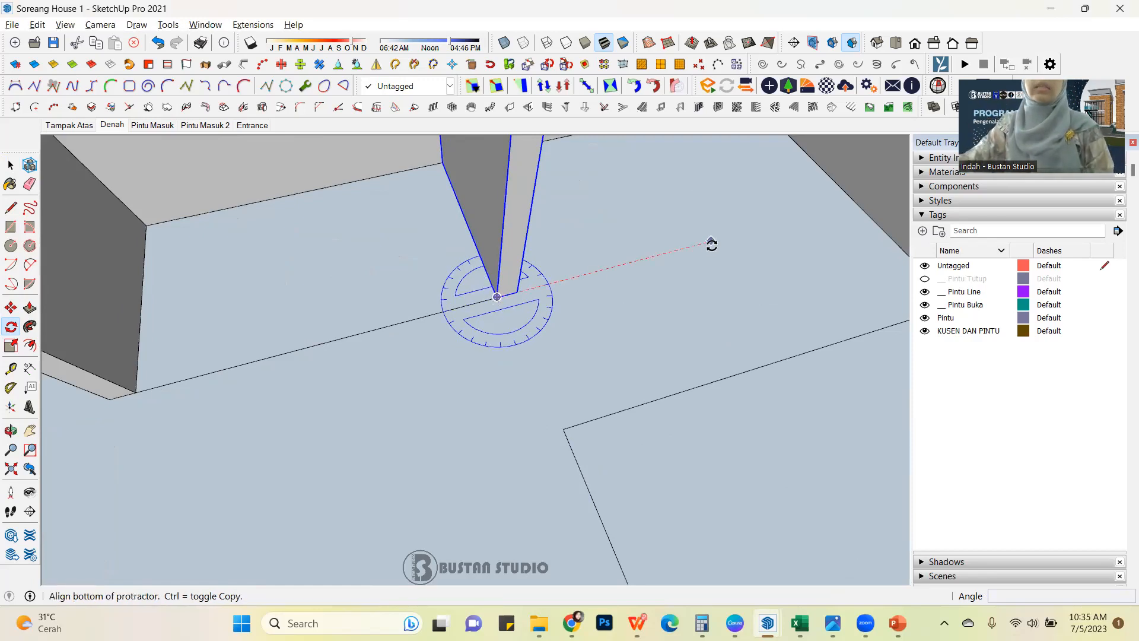
pyautogui.click(711, 242)
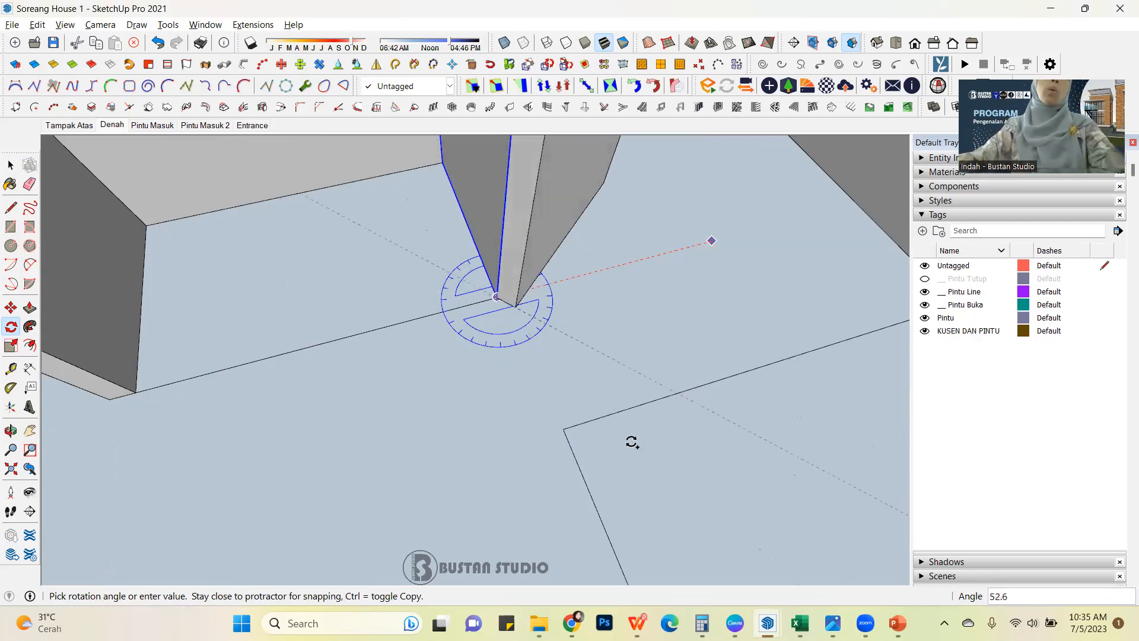
pyautogui.scroll(-3, 612, 445)
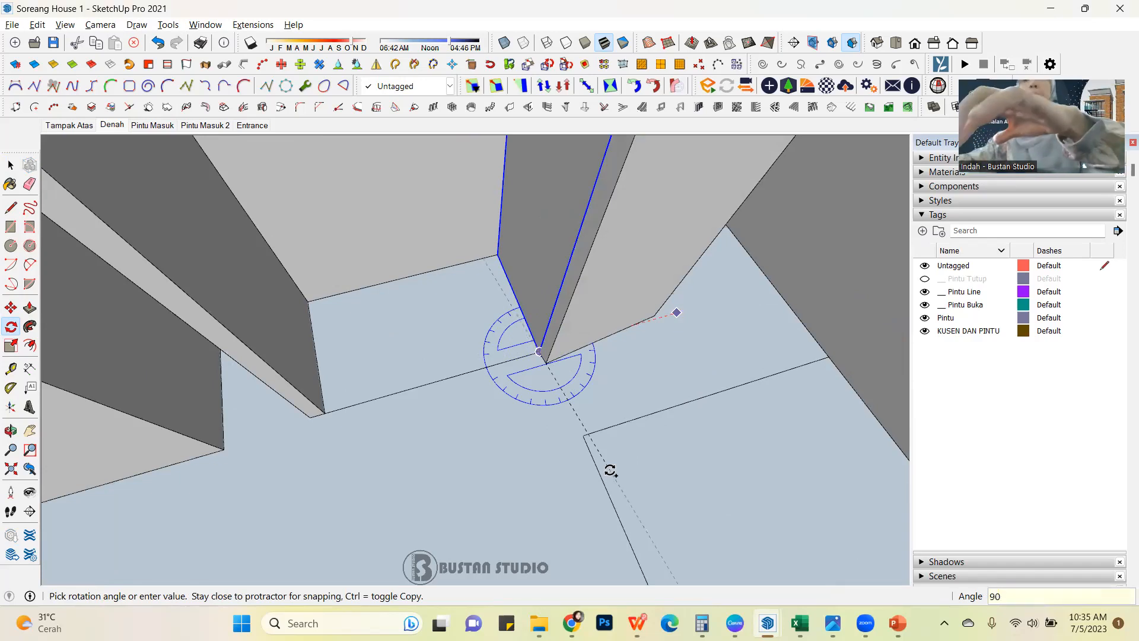
pyautogui.press('Return')
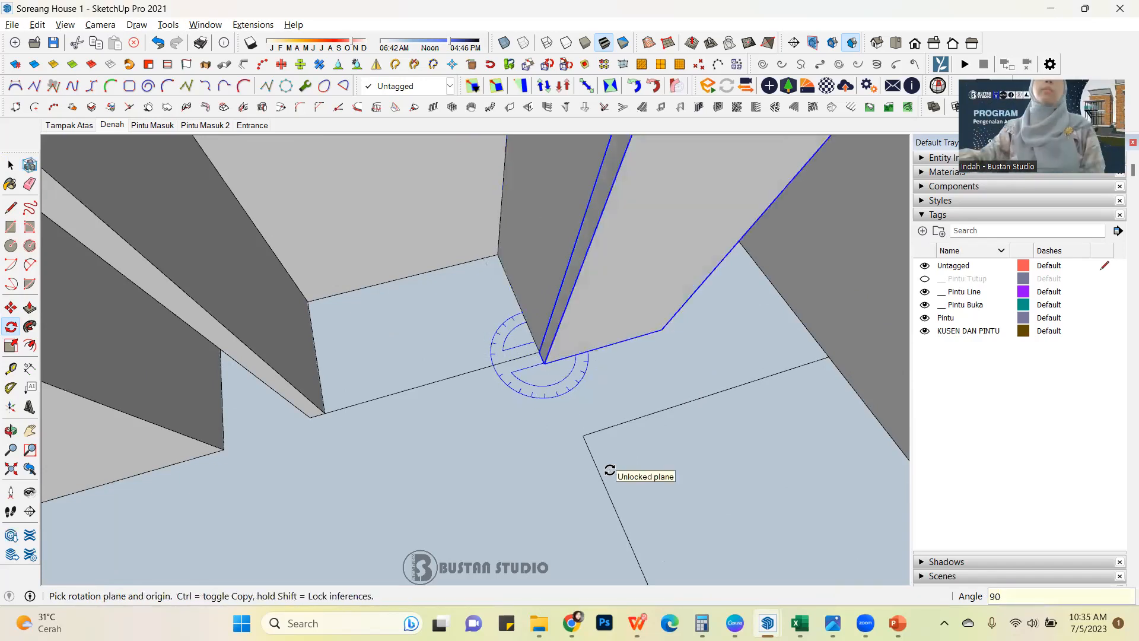
# Move the rotated wall copy by its bottom edge midpoint to the nearest corner of the adjacent room outline.
pyautogui.scroll(-6, 504, 361)
pyautogui.moveTo(527, 356); pyautogui.dragTo(701, 360, button='middle')
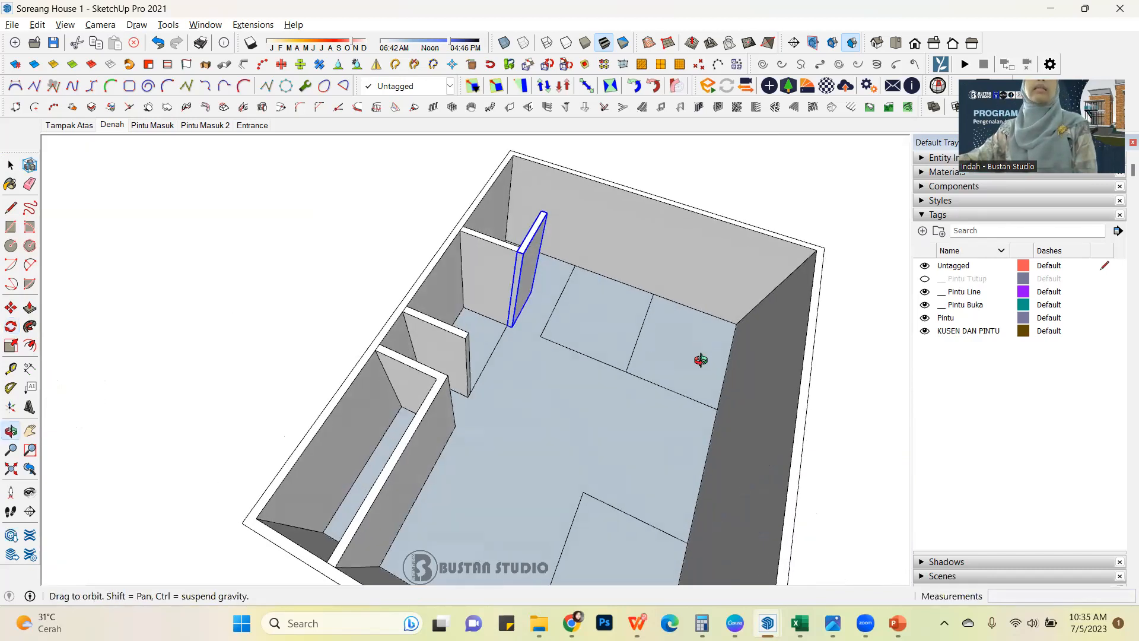
pyautogui.scroll(5, 700, 360)
pyautogui.press('q')
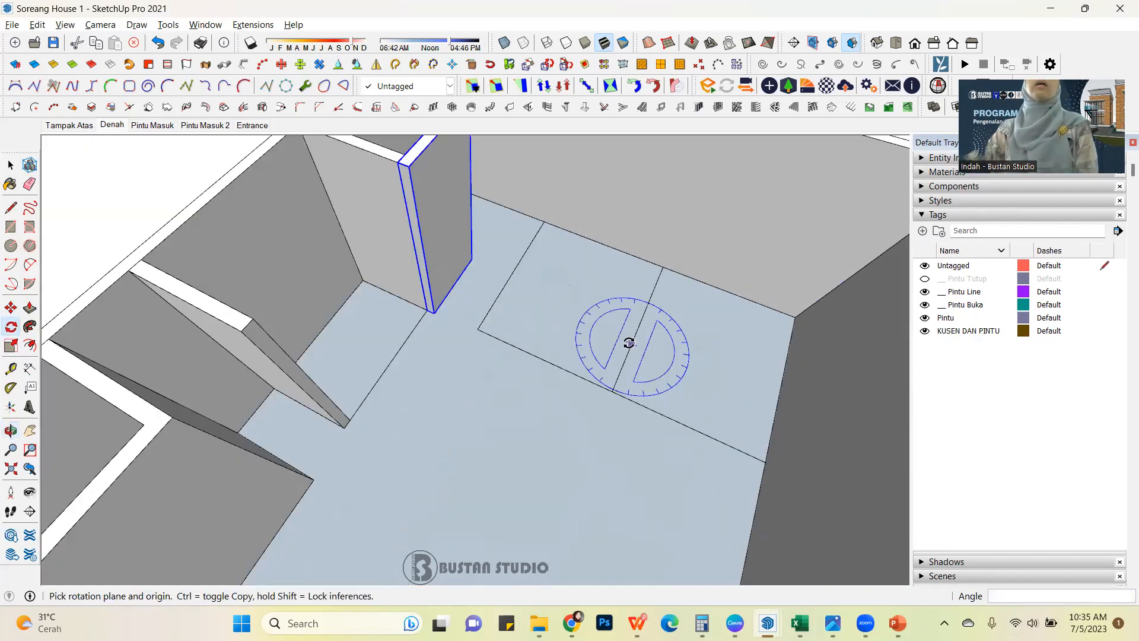
pyautogui.click(10, 310)
pyautogui.scroll(6, 504, 280)
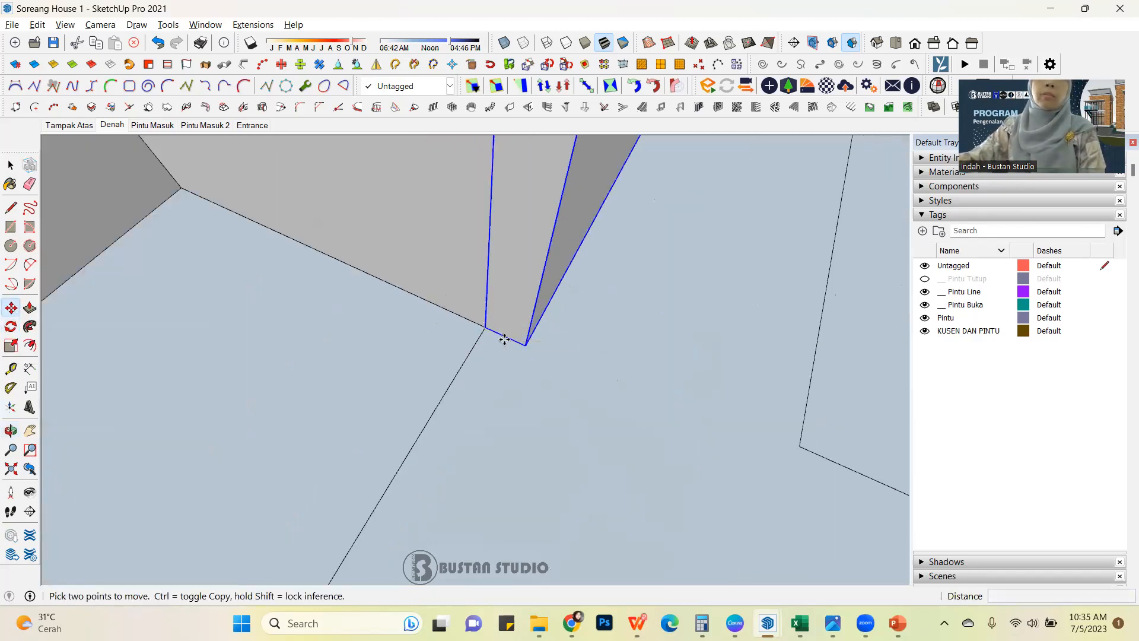
pyautogui.click(505, 337)
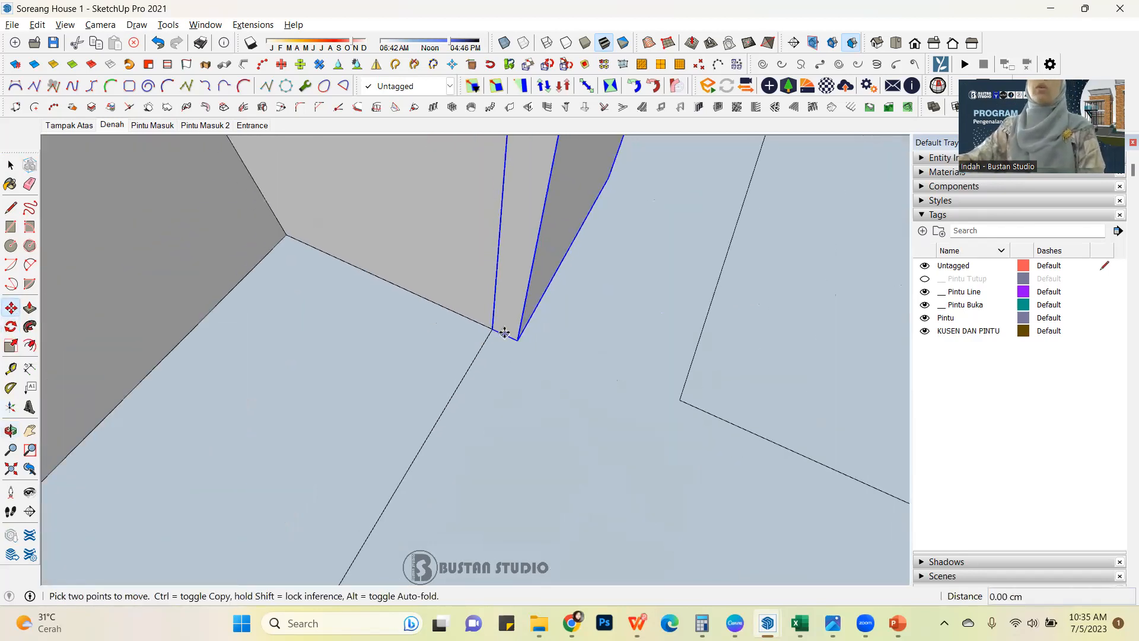
pyautogui.click(680, 401)
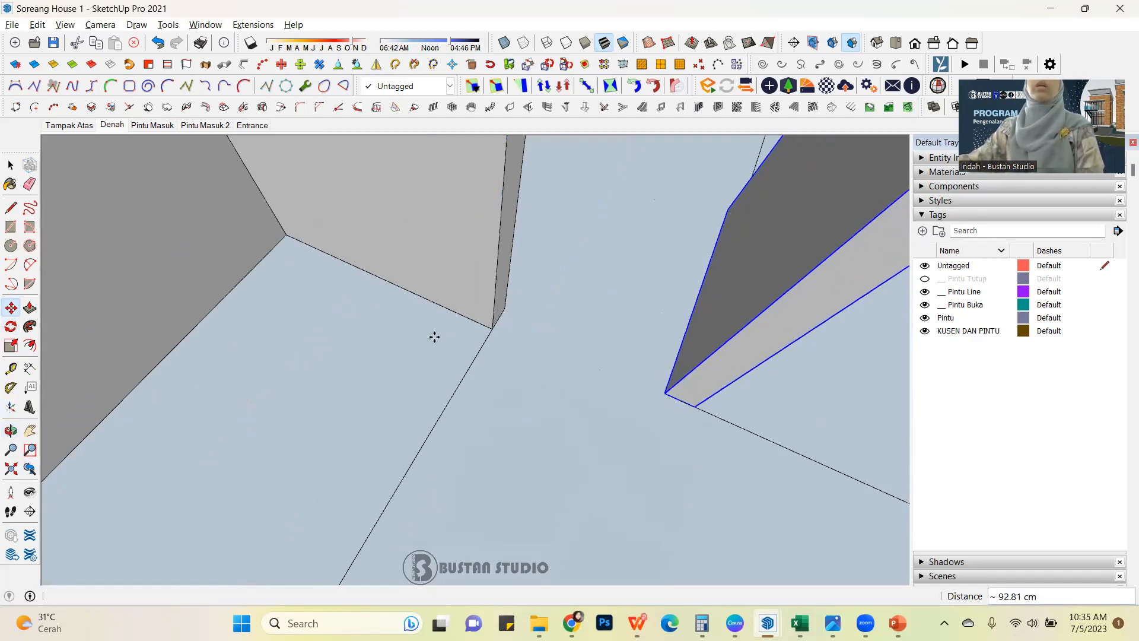
# Open the moved wall's group and push/pull its end face 150 cm to meet the outer wall.
pyautogui.scroll(-6, 465, 347)
pyautogui.moveTo(478, 303); pyautogui.dragTo(532, 298, button='middle')
pyautogui.scroll(5, 468, 364)
pyautogui.moveTo(486, 368); pyautogui.dragTo(359, 338, button='middle')
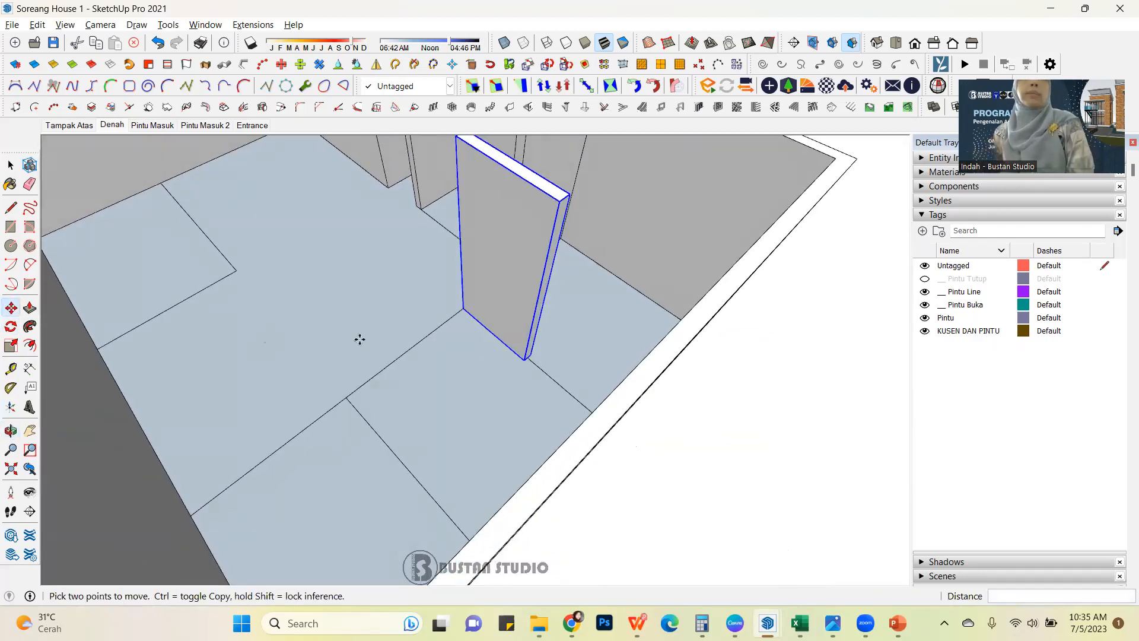
pyautogui.click(10, 165)
pyautogui.scroll(1, 522, 308)
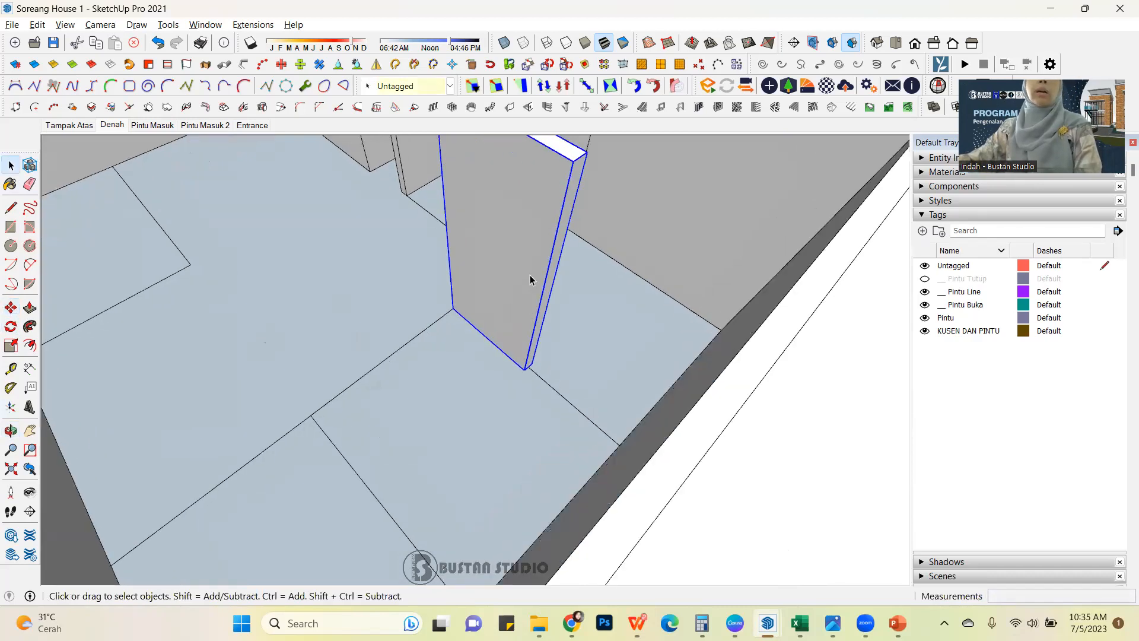
pyautogui.doubleClick(529, 276)
pyautogui.press('p')
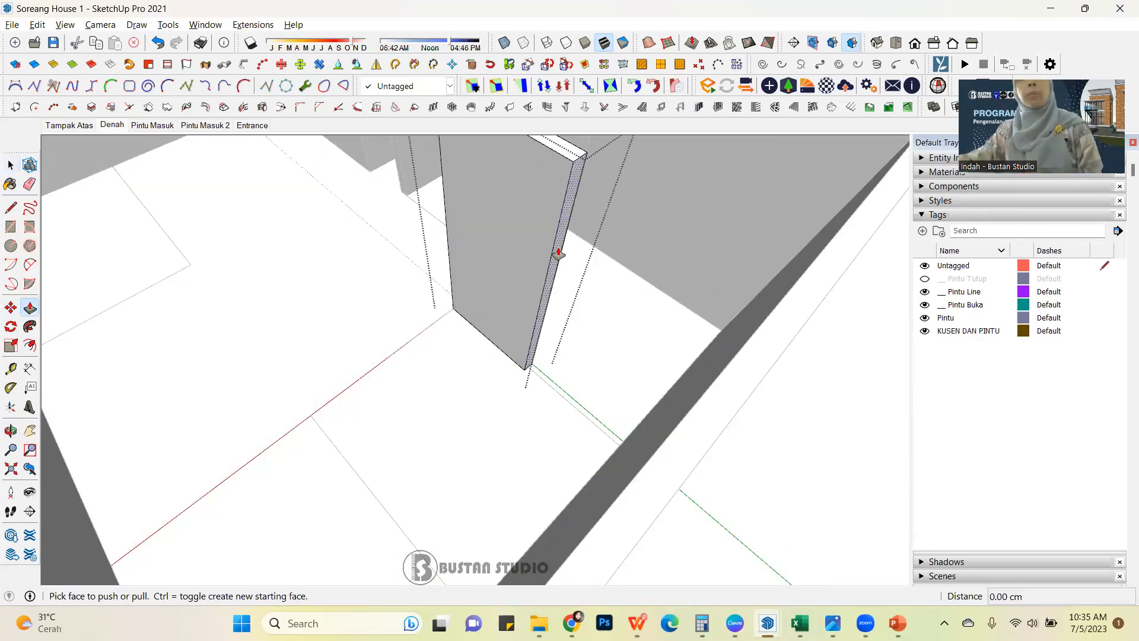
pyautogui.click(555, 254)
pyautogui.click(789, 298)
pyautogui.scroll(-3, 628, 384)
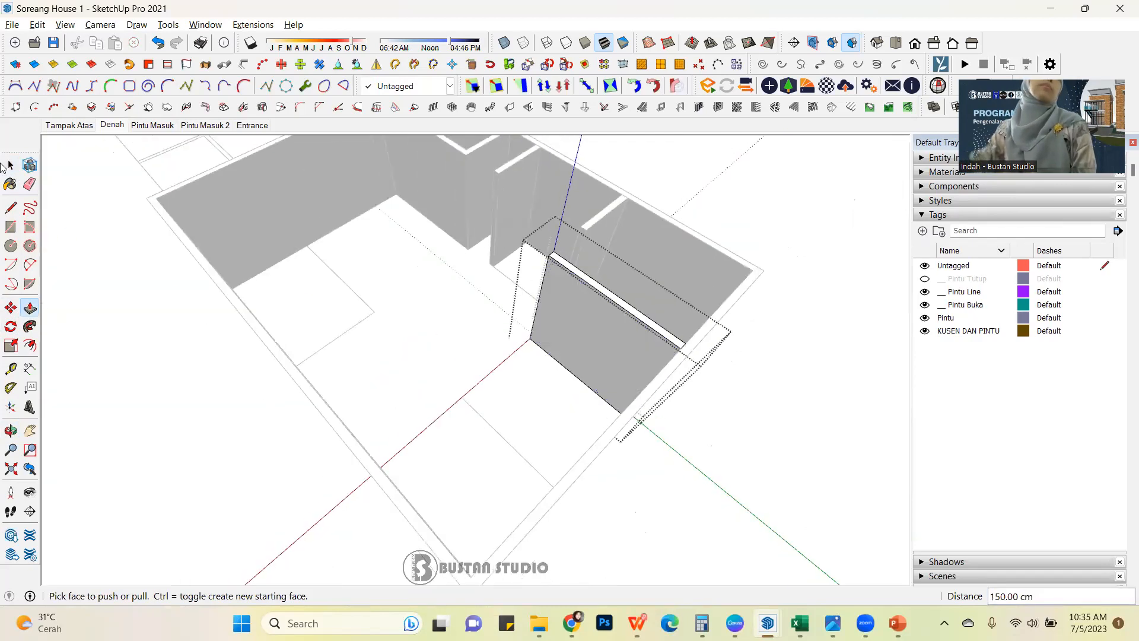
pyautogui.click(11, 166)
pyautogui.click(392, 263)
pyautogui.moveTo(391, 262); pyautogui.dragTo(497, 273, button='middle')
pyautogui.scroll(3, 497, 273)
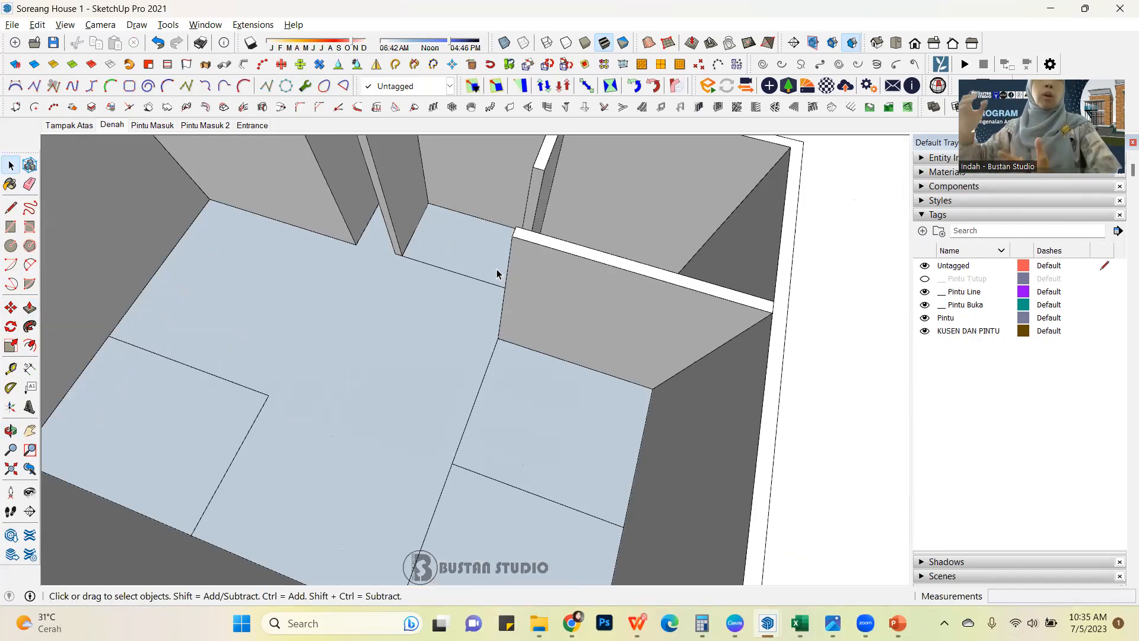
# Copy the rotated wall block by its free end's bottom edge midpoint to the bedroom outline's corner at the outer wall across the house.
pyautogui.click(540, 270)
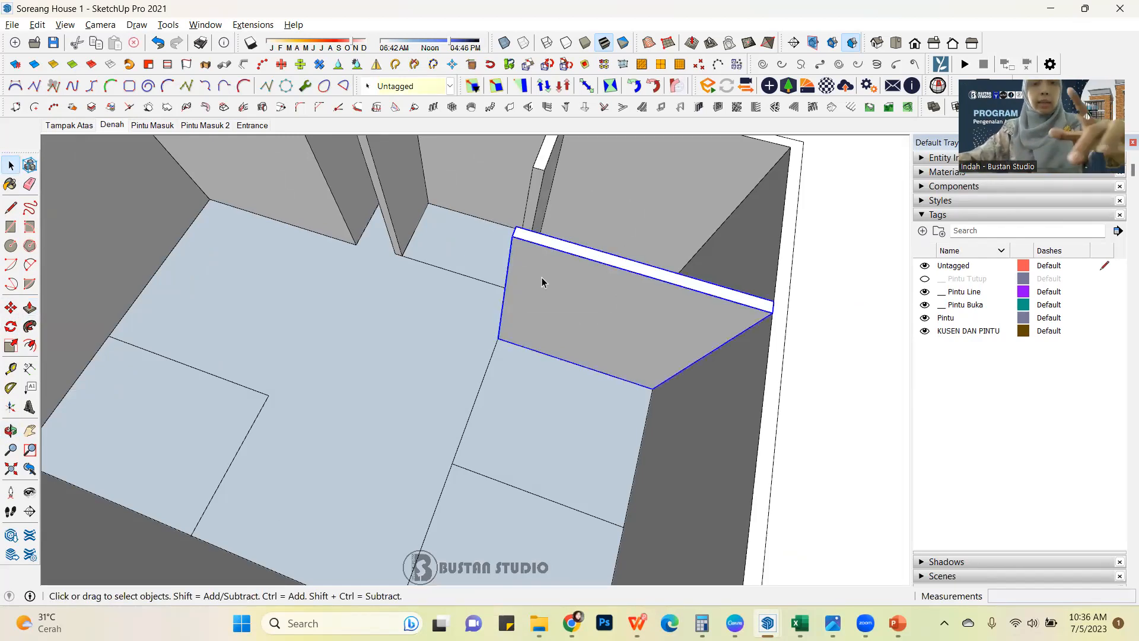
pyautogui.press('m')
pyautogui.scroll(6, 466, 321)
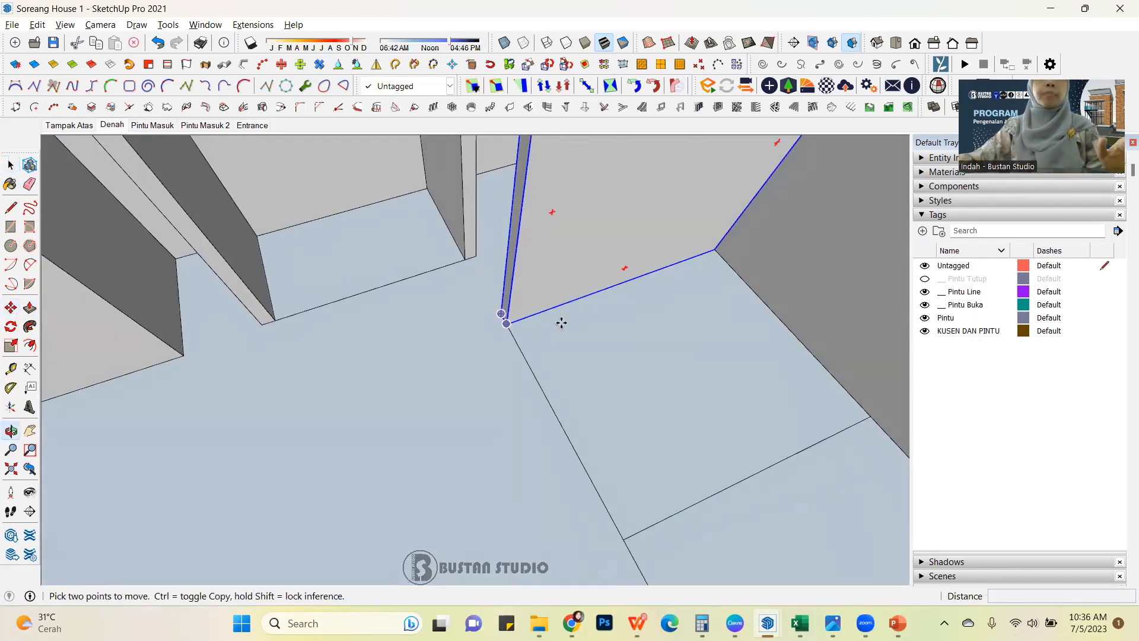
pyautogui.scroll(2, 436, 314)
pyautogui.click(515, 326)
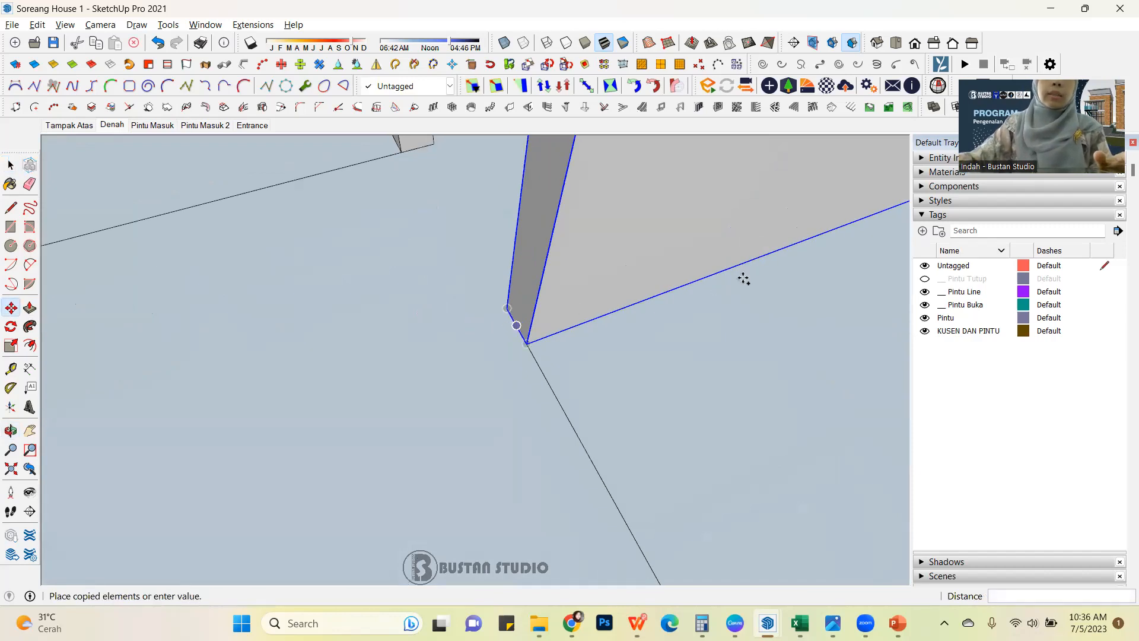
pyautogui.press('ctrl')
pyautogui.scroll(-2, 772, 269)
pyautogui.scroll(-5, 773, 269)
pyautogui.moveTo(770, 255); pyautogui.dragTo(679, 226, button='middle')
pyautogui.scroll(6, 407, 332)
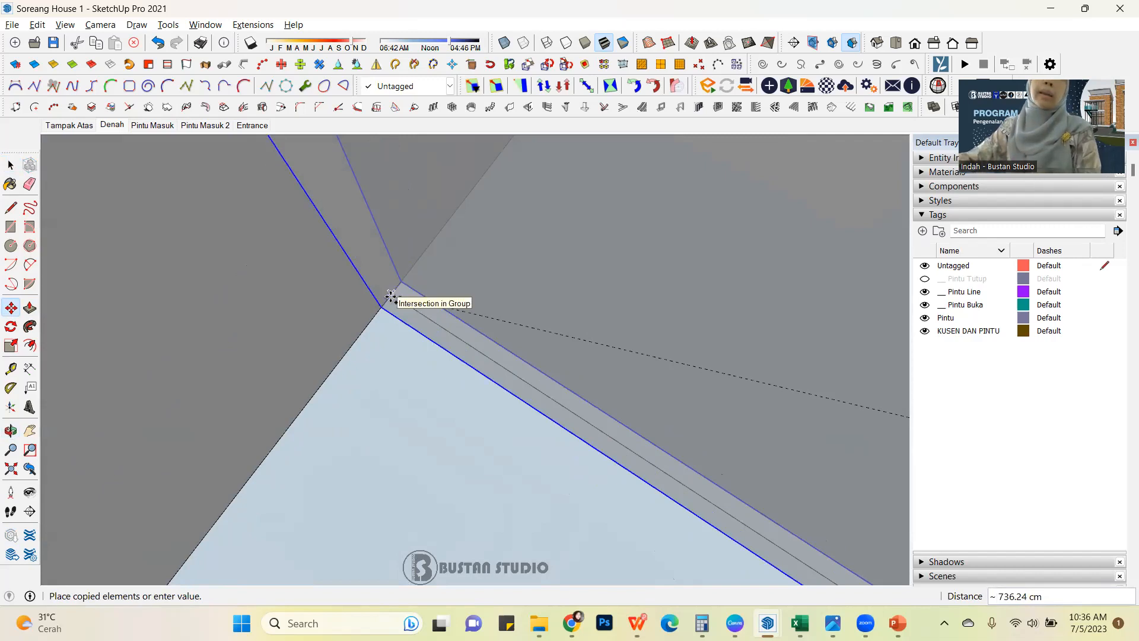
pyautogui.click(391, 296)
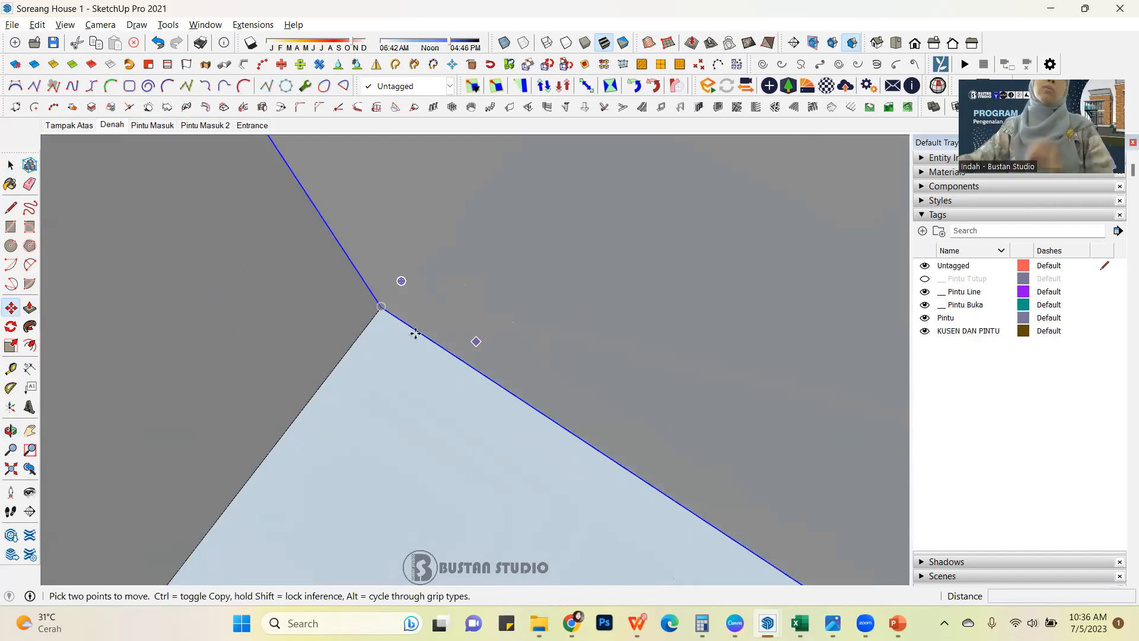
pyautogui.scroll(-2, 415, 331)
pyautogui.scroll(-5, 438, 315)
pyautogui.moveTo(425, 308); pyautogui.dragTo(552, 458, button='middle')
pyautogui.press('Escape')
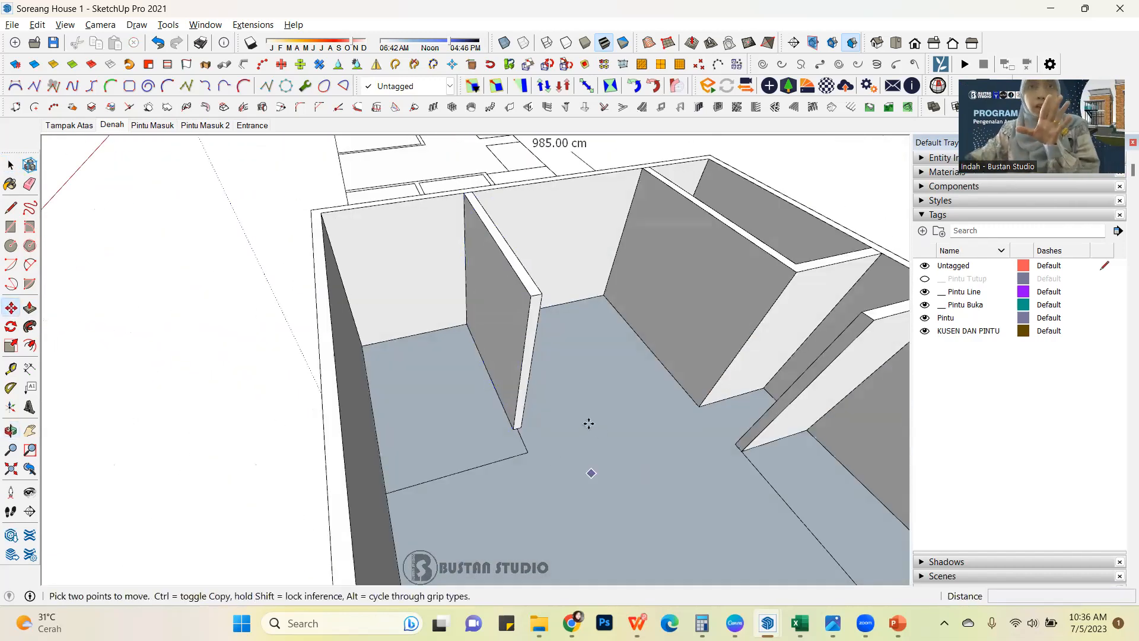
# Scale the copied wall lengthwise by about 1.17 from its free end, snapping to the end edge of the room outline.
pyautogui.scroll(3, 590, 425)
pyautogui.moveTo(468, 385); pyautogui.dragTo(603, 331, button='middle')
pyautogui.scroll(-3, 402, 358)
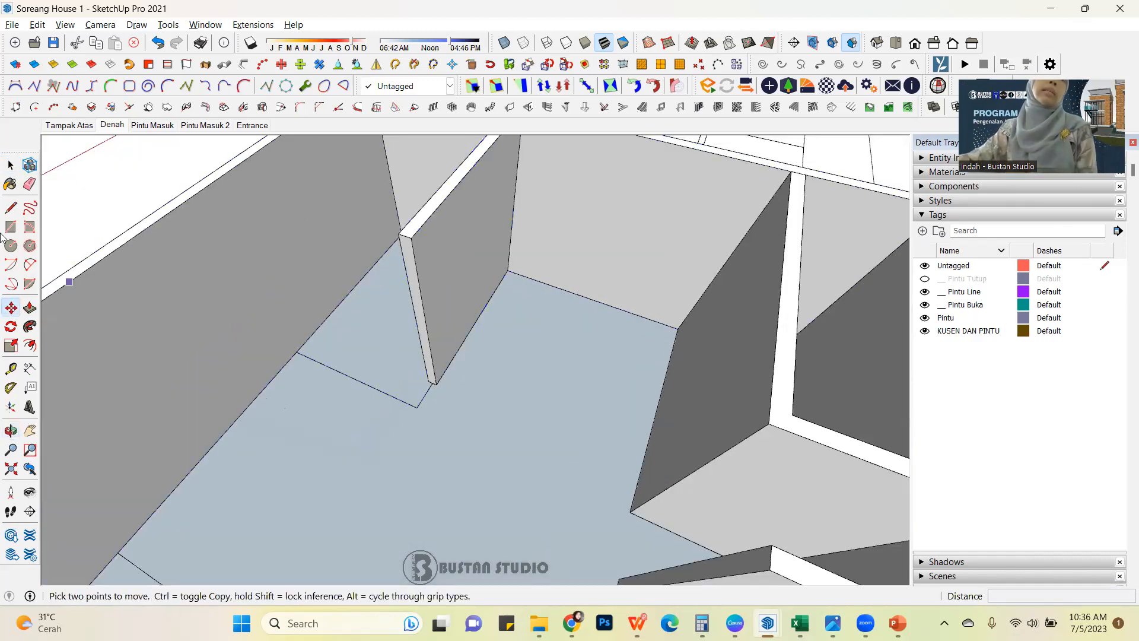
pyautogui.click(10, 165)
pyautogui.scroll(2, 453, 313)
pyautogui.click(450, 315)
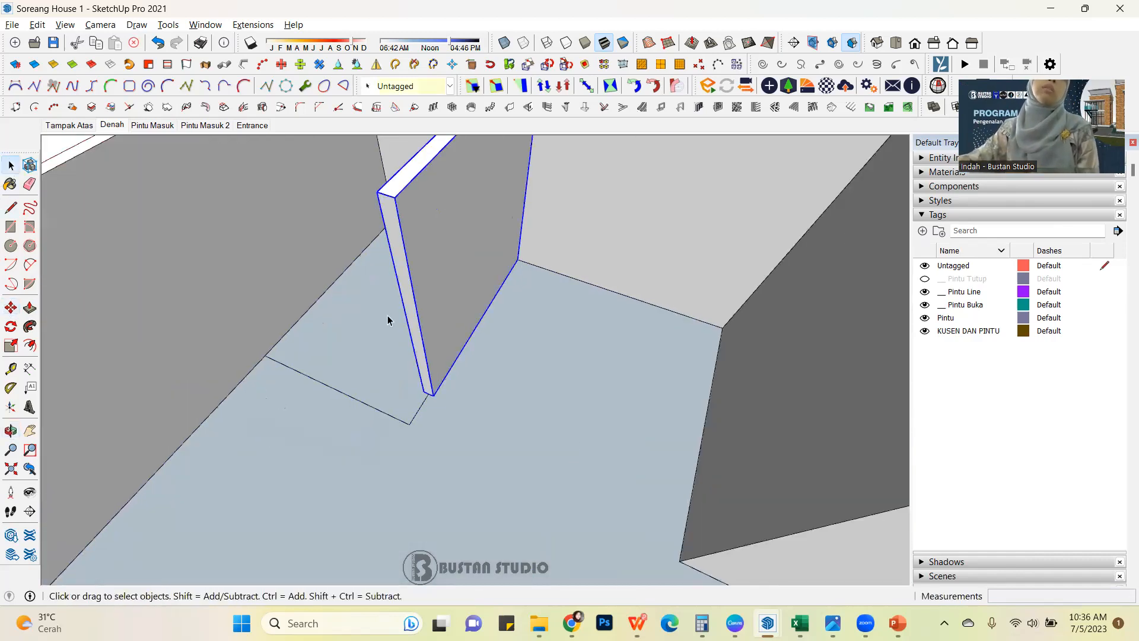
pyautogui.click(11, 345)
pyautogui.scroll(2, 386, 344)
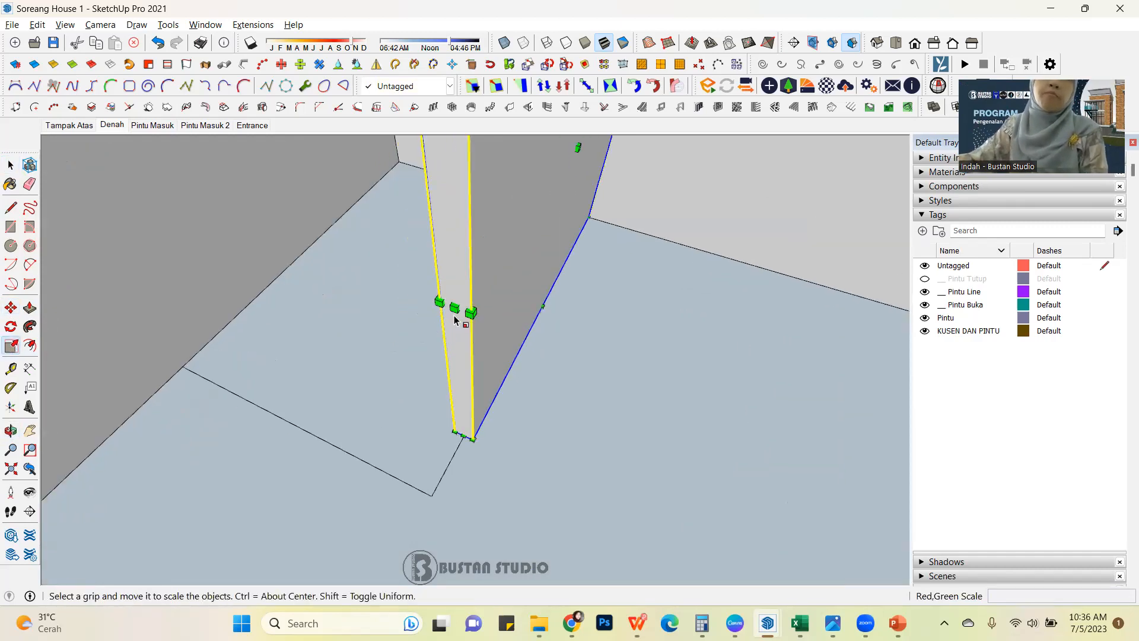
pyautogui.click(454, 307)
pyautogui.scroll(-4, 454, 306)
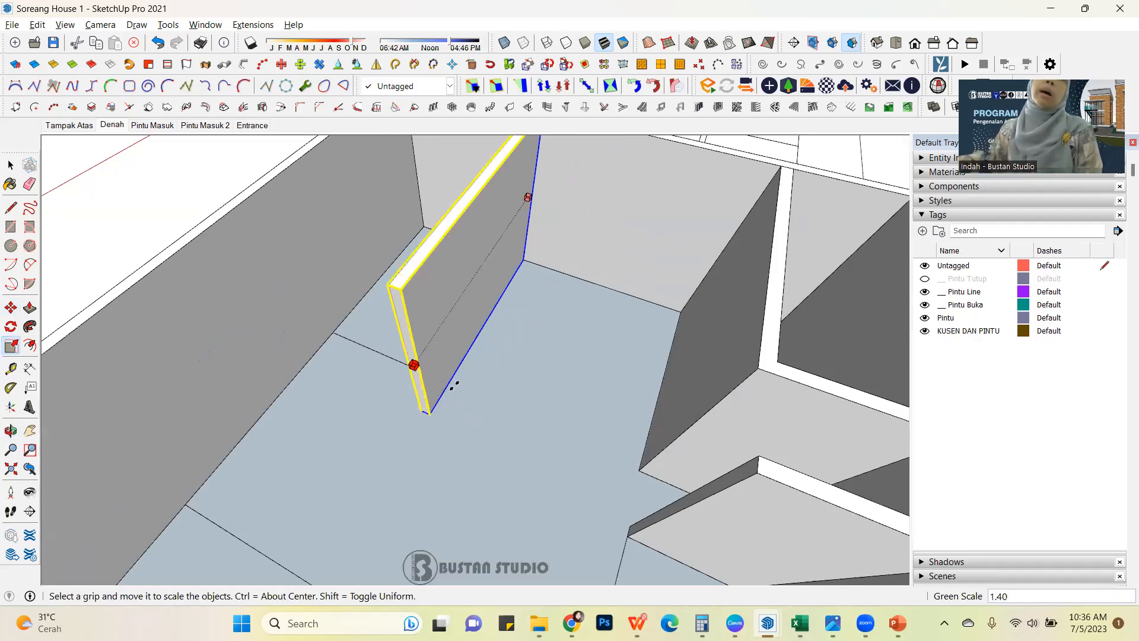
pyautogui.moveTo(446, 379); pyautogui.dragTo(480, 398, button='middle')
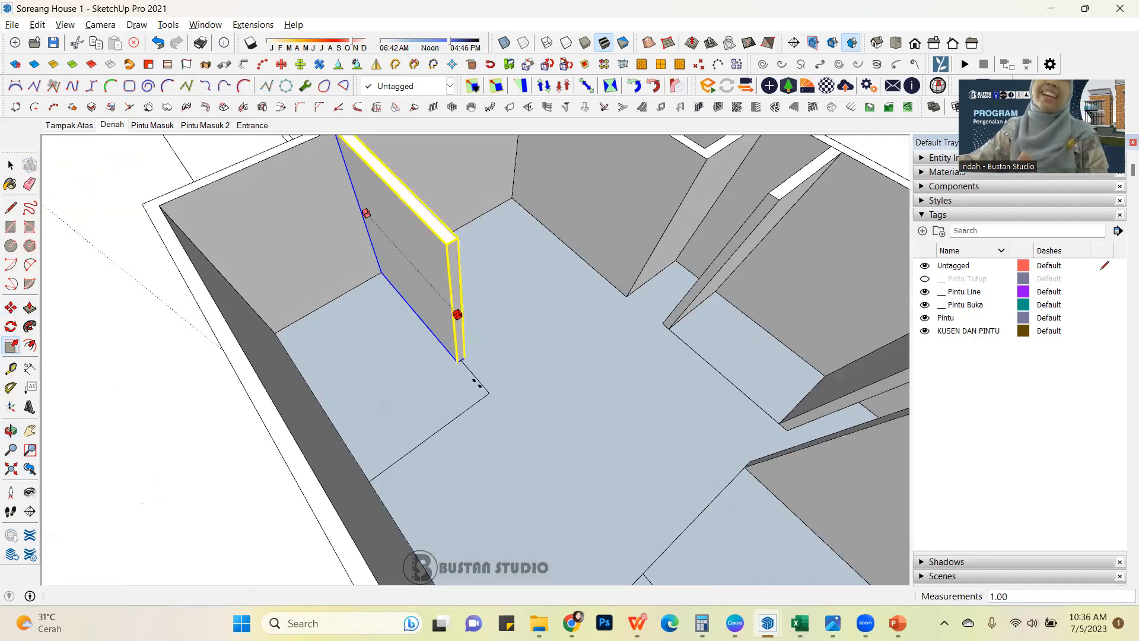
pyautogui.click(461, 410)
# Examine the interior walls of the redrawn house and the remaining room outlines from several angles.
pyautogui.scroll(-3, 654, 326)
pyautogui.moveTo(603, 324); pyautogui.dragTo(190, 273, button='middle')
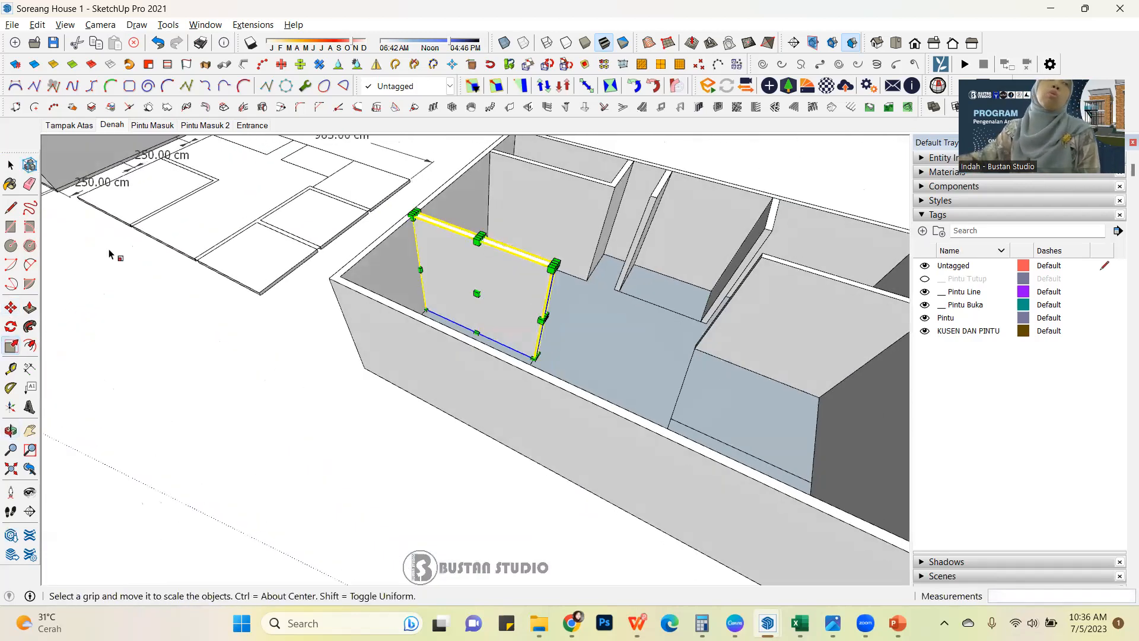
pyautogui.click(10, 164)
pyautogui.scroll(-3, 205, 368)
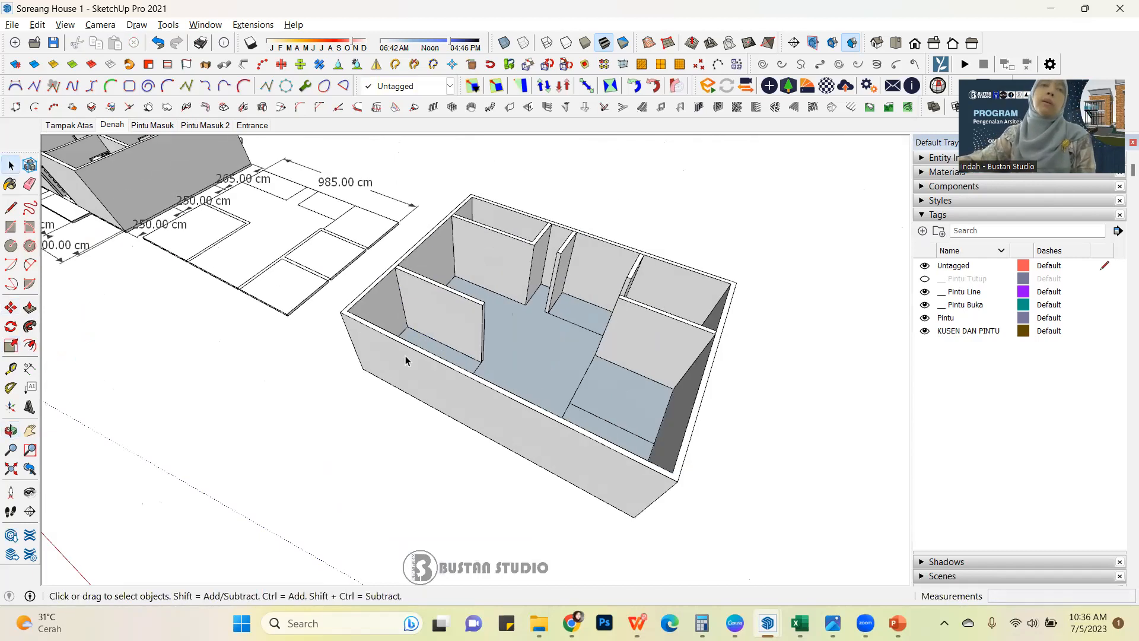
pyautogui.moveTo(204, 368); pyautogui.dragTo(327, 352, button='middle')
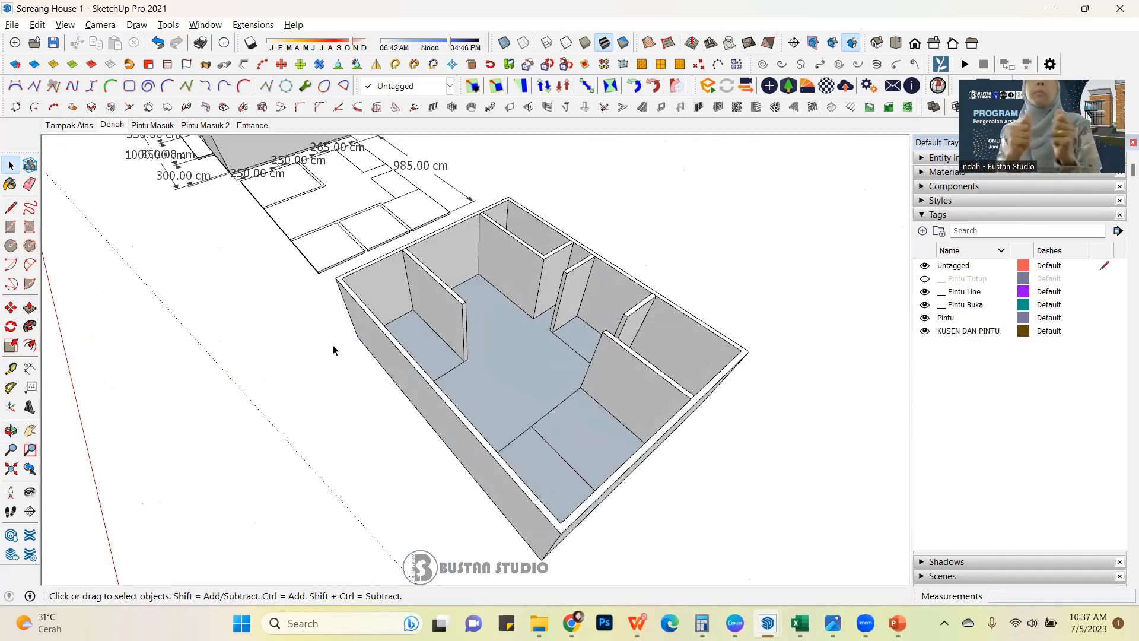
pyautogui.scroll(5, 462, 351)
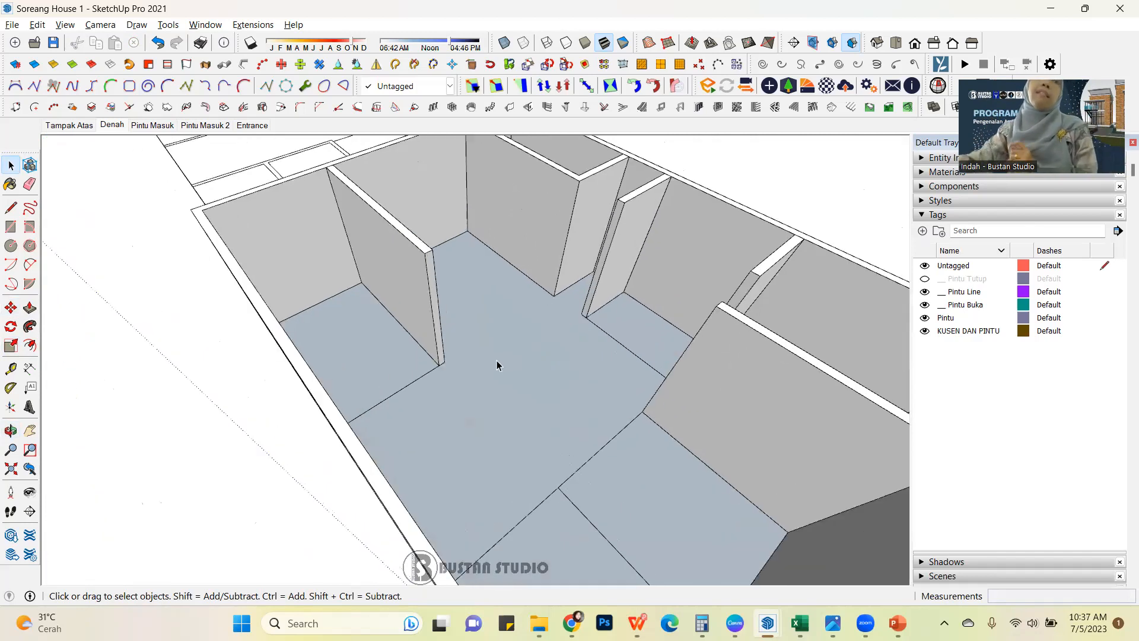
pyautogui.moveTo(491, 356); pyautogui.dragTo(671, 384, button='middle')
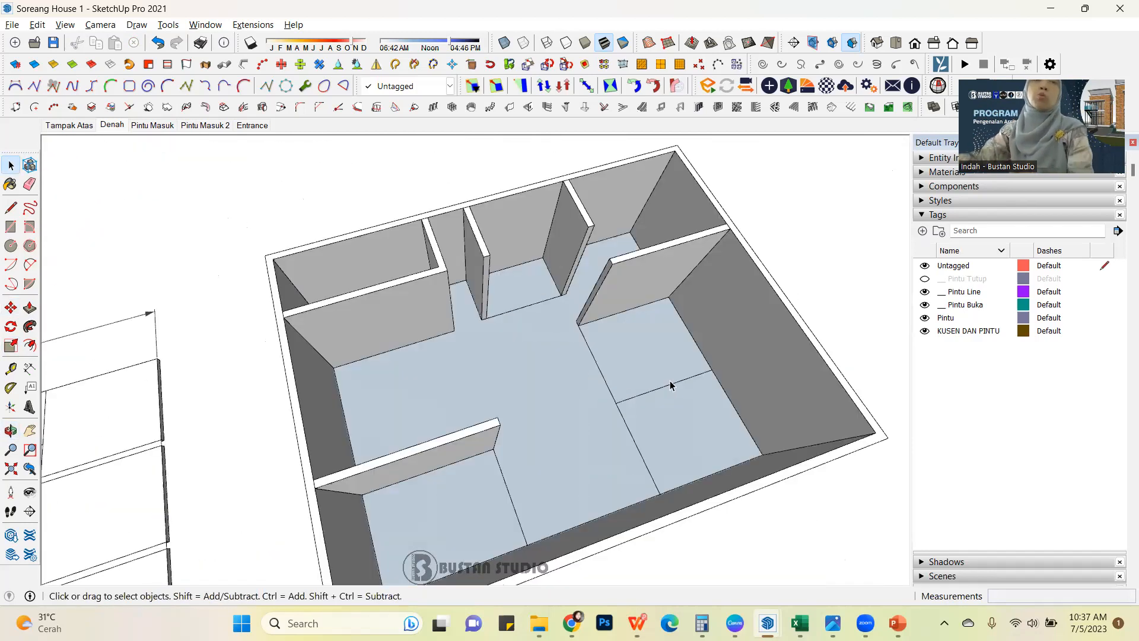
pyautogui.moveTo(537, 353); pyautogui.dragTo(426, 235, button='middle')
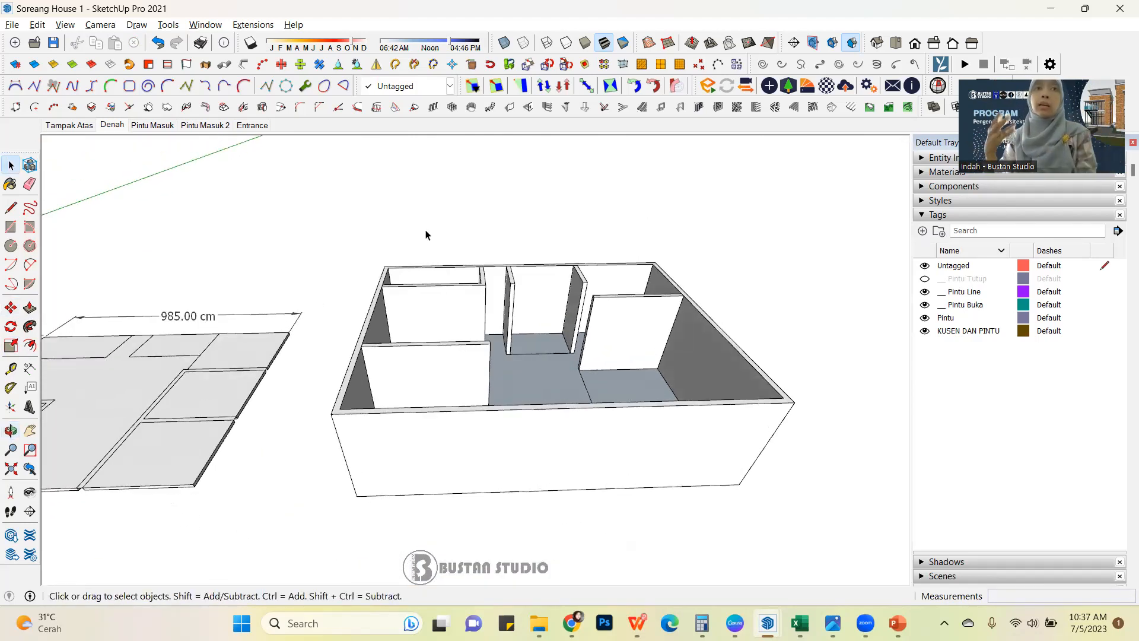
pyautogui.moveTo(589, 304); pyautogui.dragTo(496, 429, button='middle')
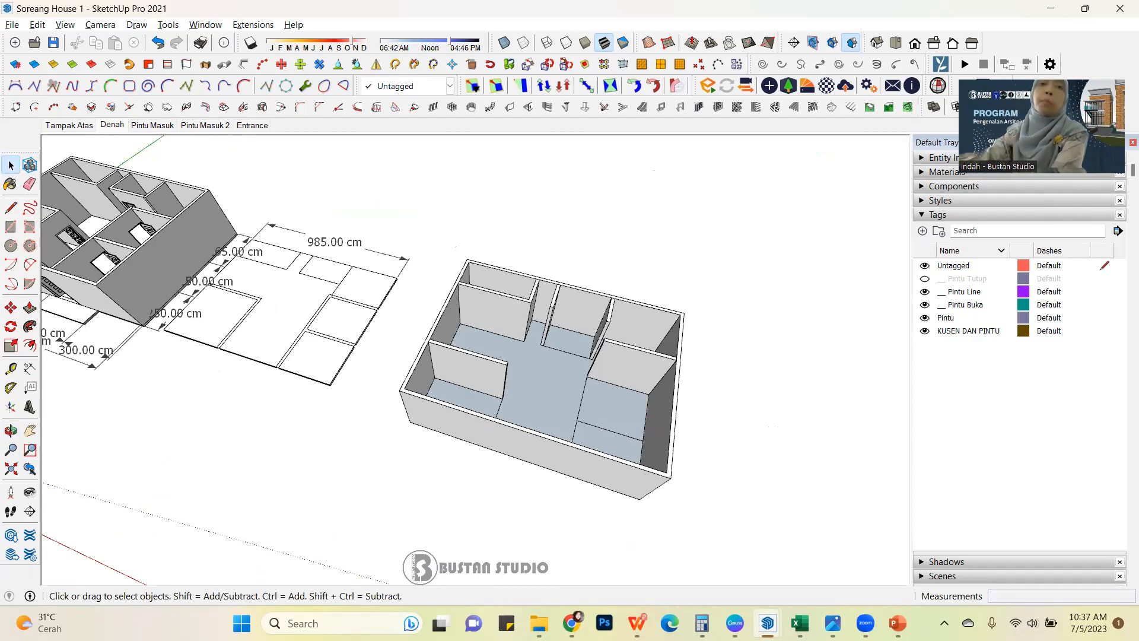
# Switch to the Training Sketchup Basic presentation in PowerPoint and show slide 12 with the syllabus table.
pyautogui.moveTo(898, 623)
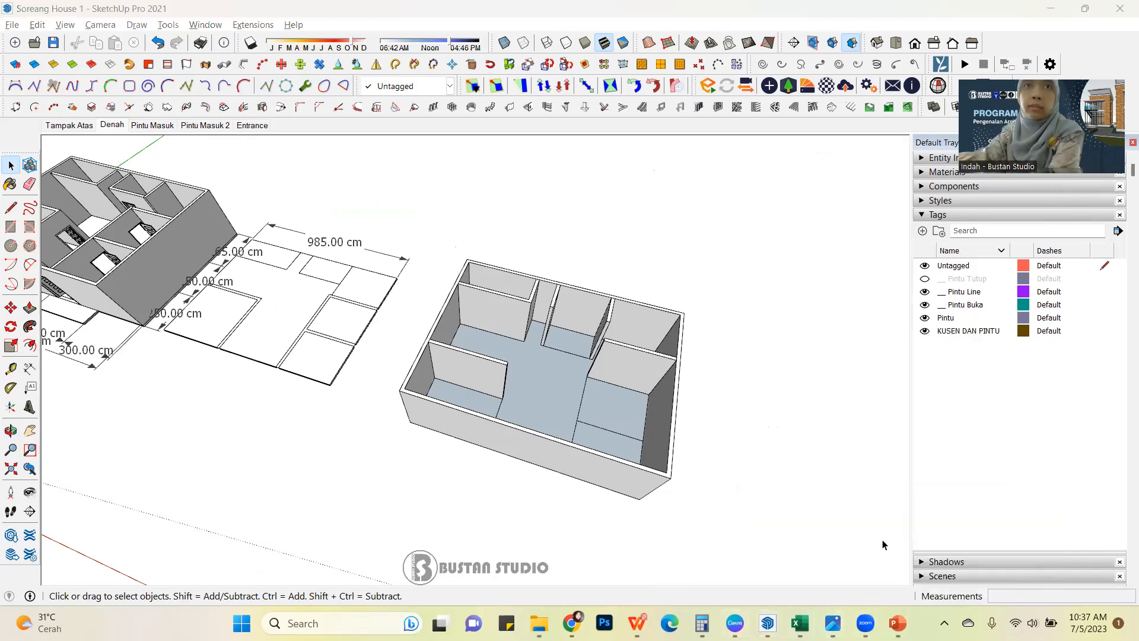
pyautogui.click(897, 623)
pyautogui.scroll(-3, 83, 422)
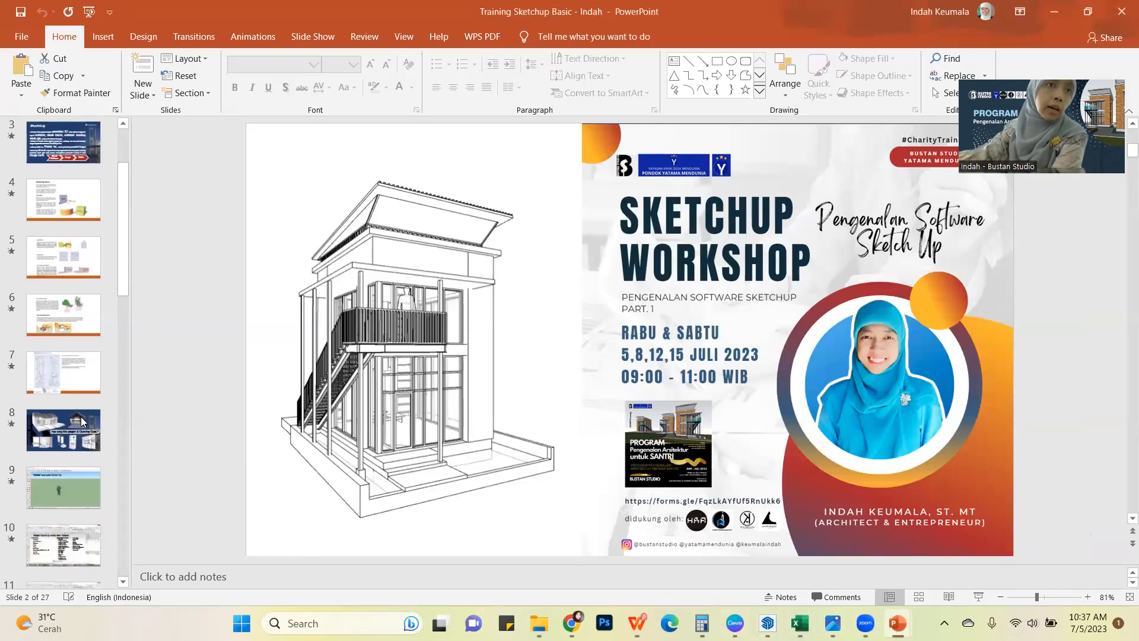
pyautogui.scroll(-4, 81, 422)
pyautogui.click(74, 468)
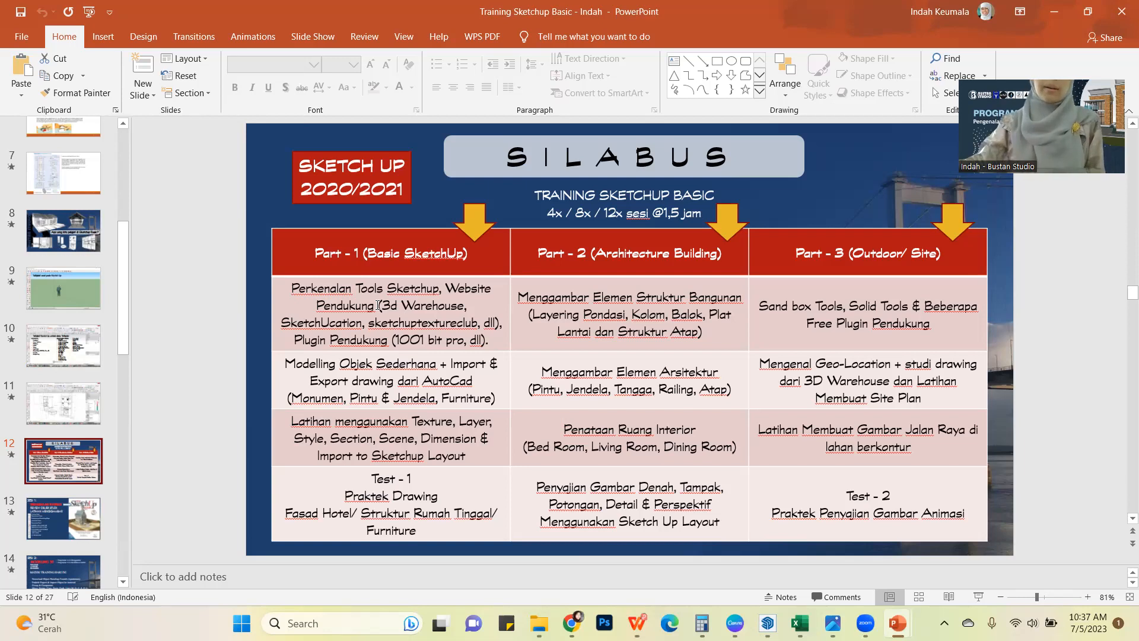
# Switch back to the Soreang House 1 model in SketchUp and compare the reference house with the redrawn house from several angles.
pyautogui.moveTo(897, 623)
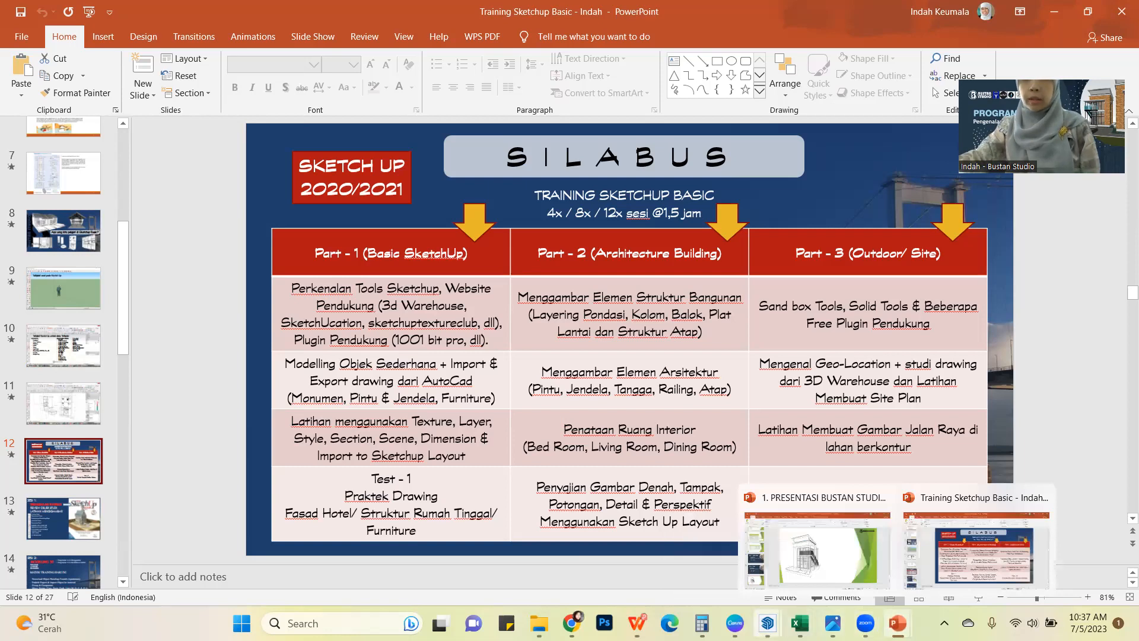
pyautogui.moveTo(768, 623)
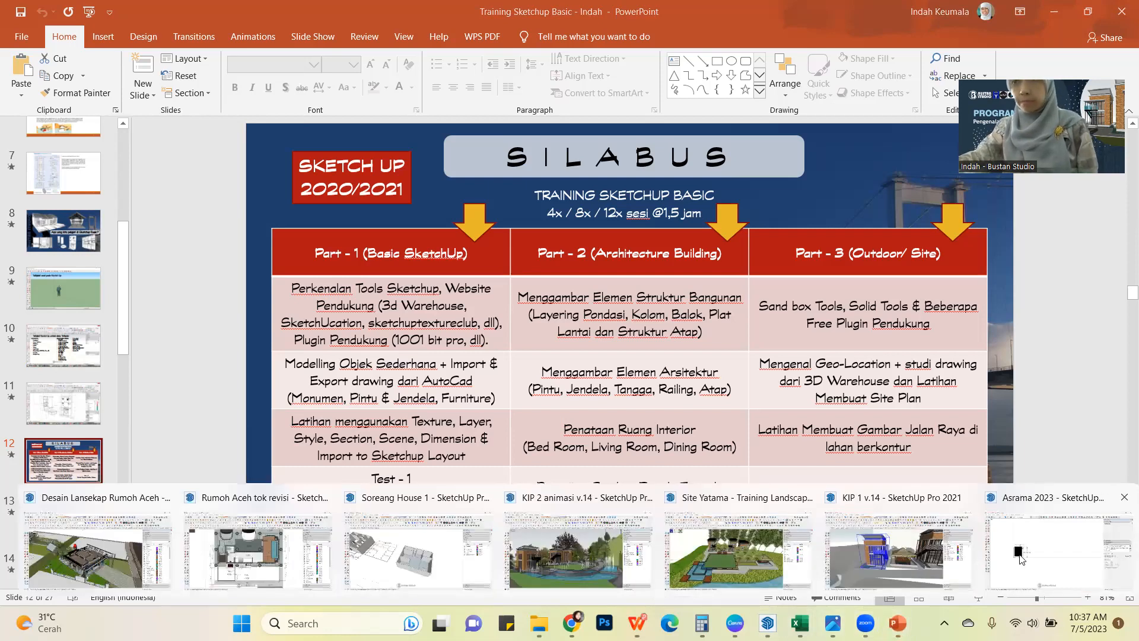
pyautogui.click(425, 564)
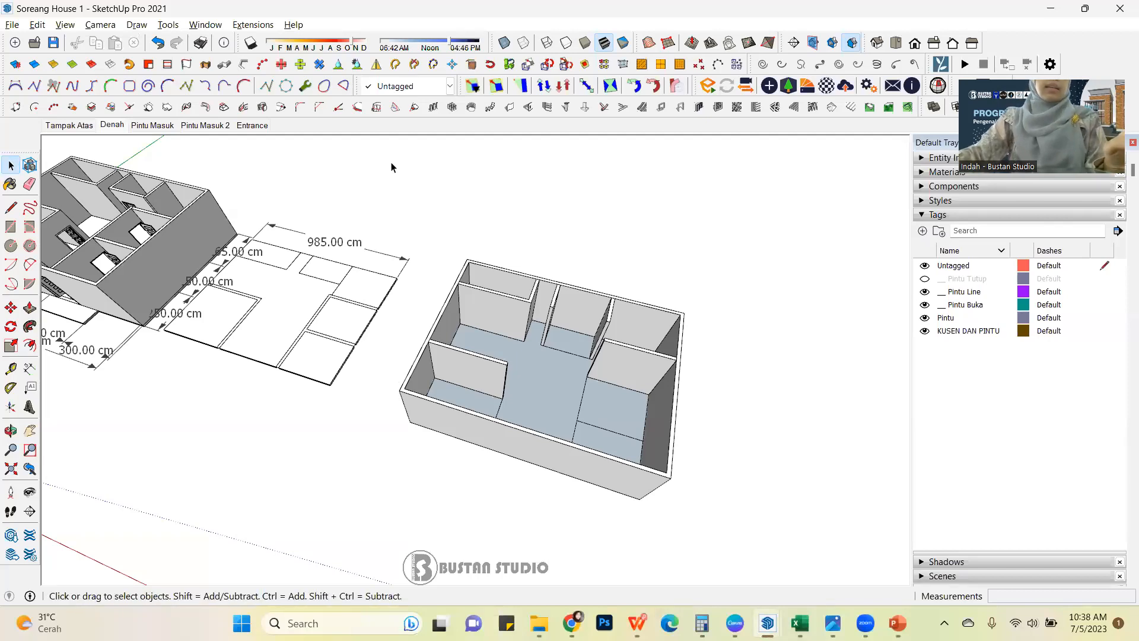
pyautogui.scroll(-5, 492, 212)
pyautogui.moveTo(537, 263); pyautogui.dragTo(384, 130, button='middle')
pyautogui.scroll(5, 510, 279)
pyautogui.moveTo(511, 285); pyautogui.dragTo(626, 420, button='middle')
pyautogui.scroll(-5, 668, 351)
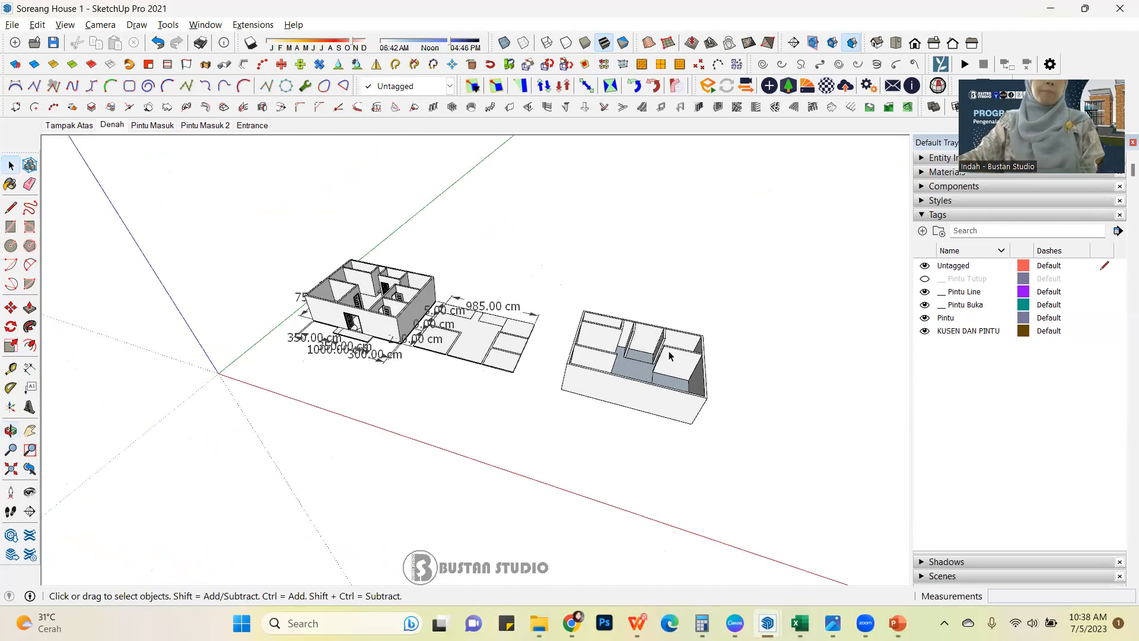
pyautogui.moveTo(475, 321); pyautogui.dragTo(468, 310, button='middle')
pyautogui.scroll(5, 405, 321)
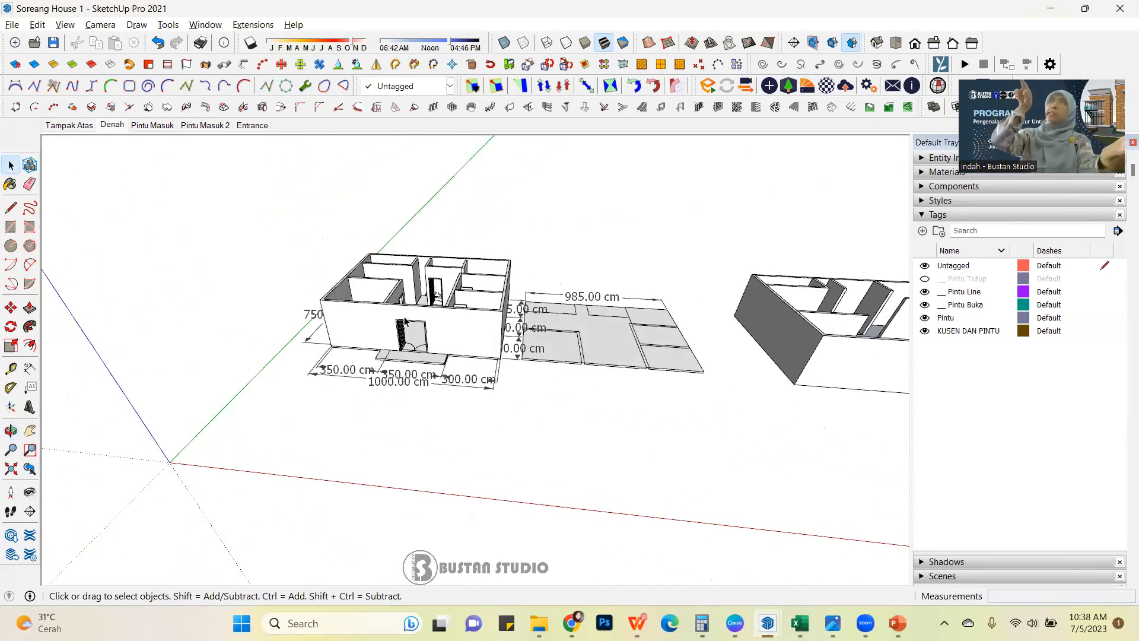
# Show the Tampak Atas and Denah scenes, and turn on section cuts in the Denah plan view.
pyautogui.click(70, 126)
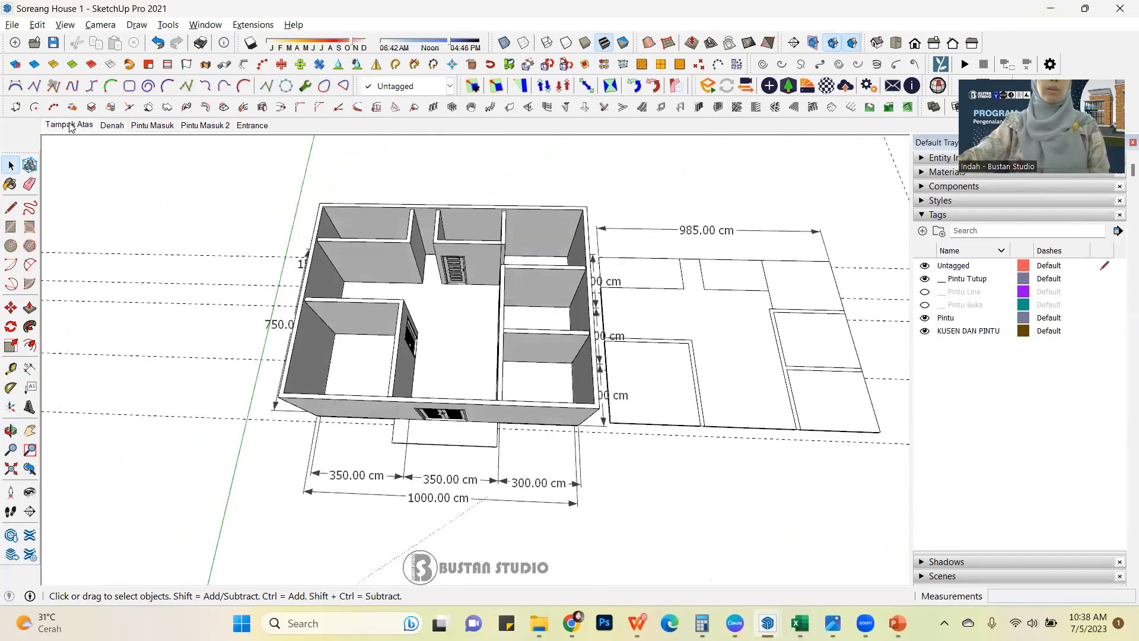
pyautogui.click(110, 127)
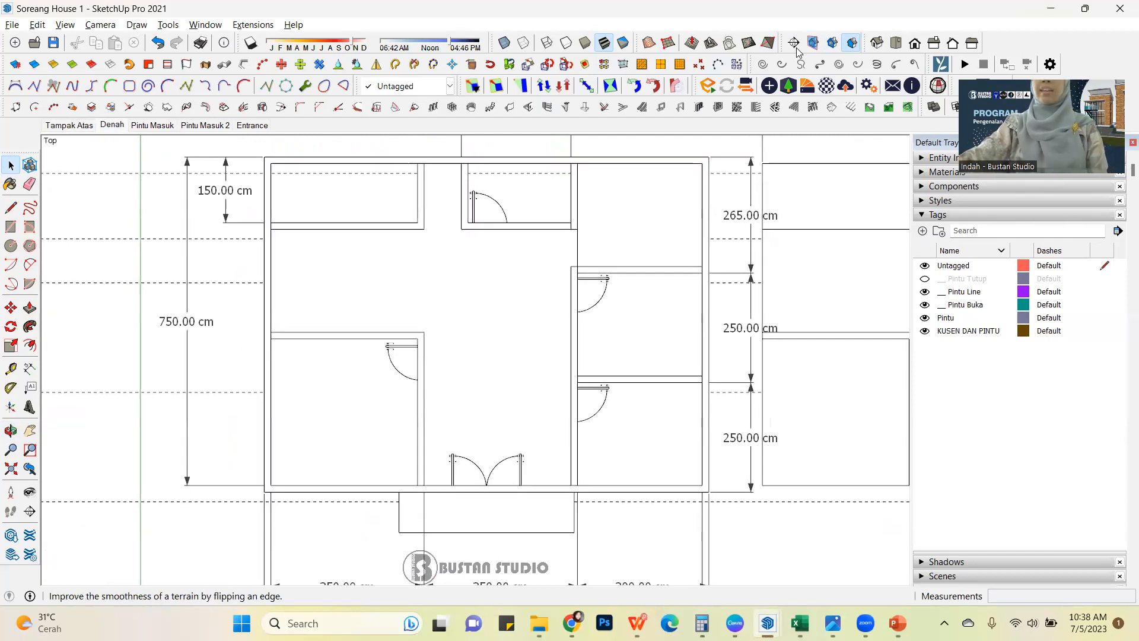
pyautogui.click(832, 42)
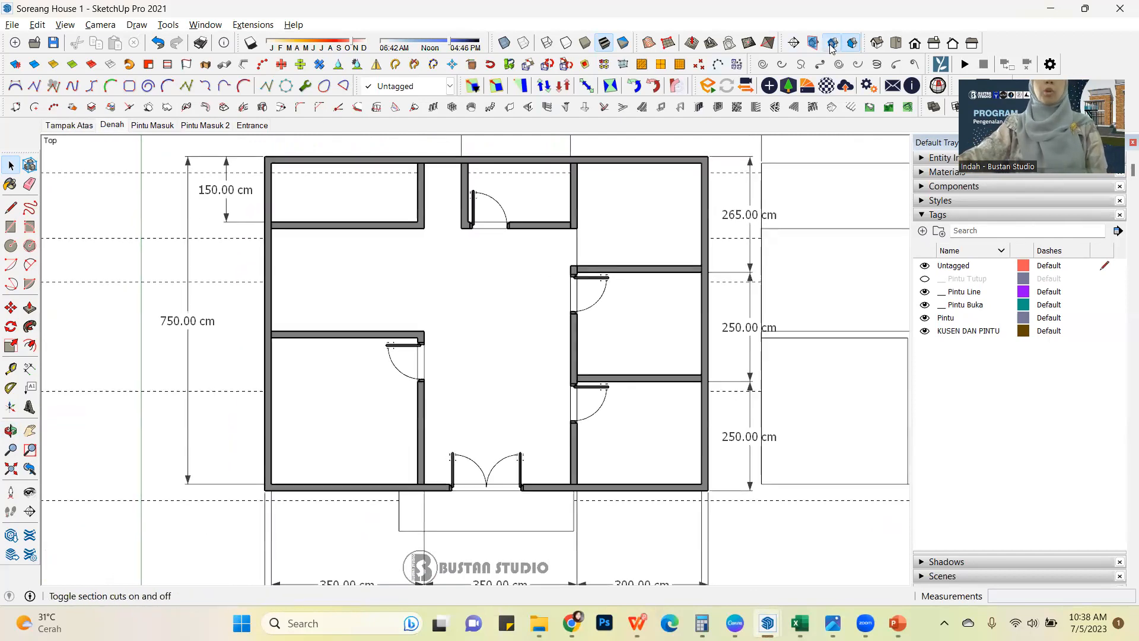
# Show the entrance views in the Pintu Masuk, Pintu Masuk 2 and Entrance scenes in turn.
pyautogui.click(151, 125)
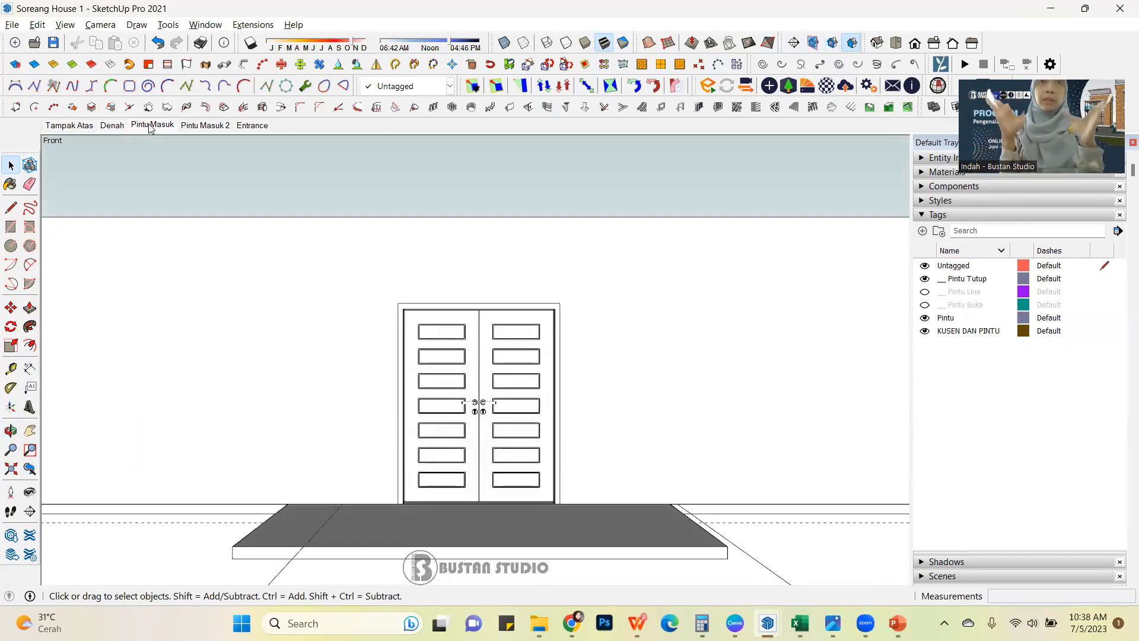
pyautogui.click(206, 125)
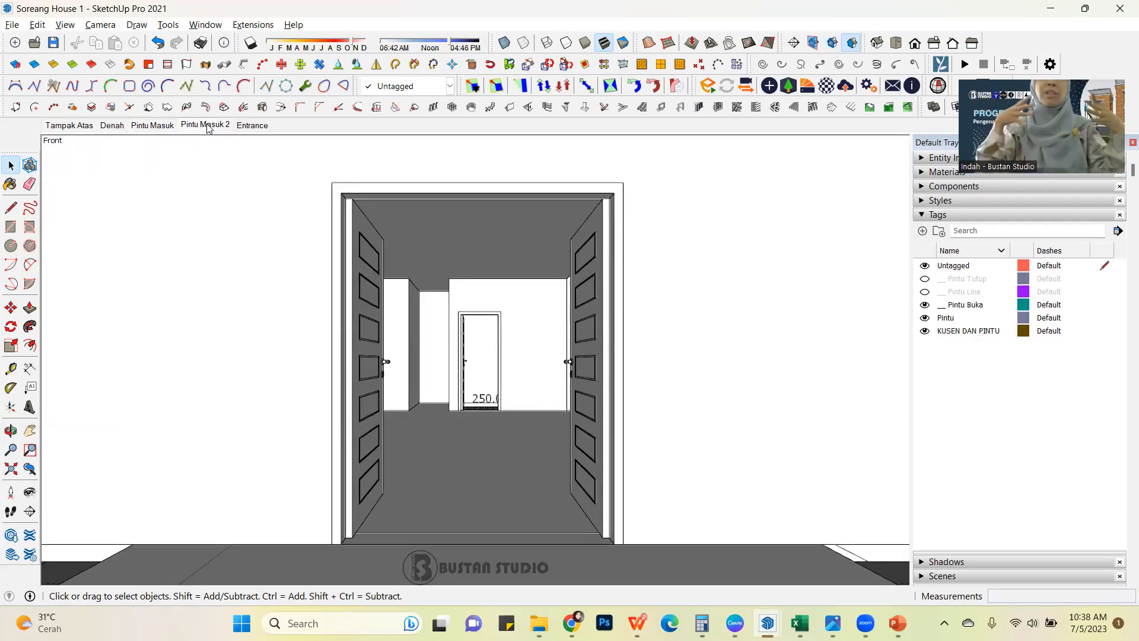
pyautogui.click(251, 125)
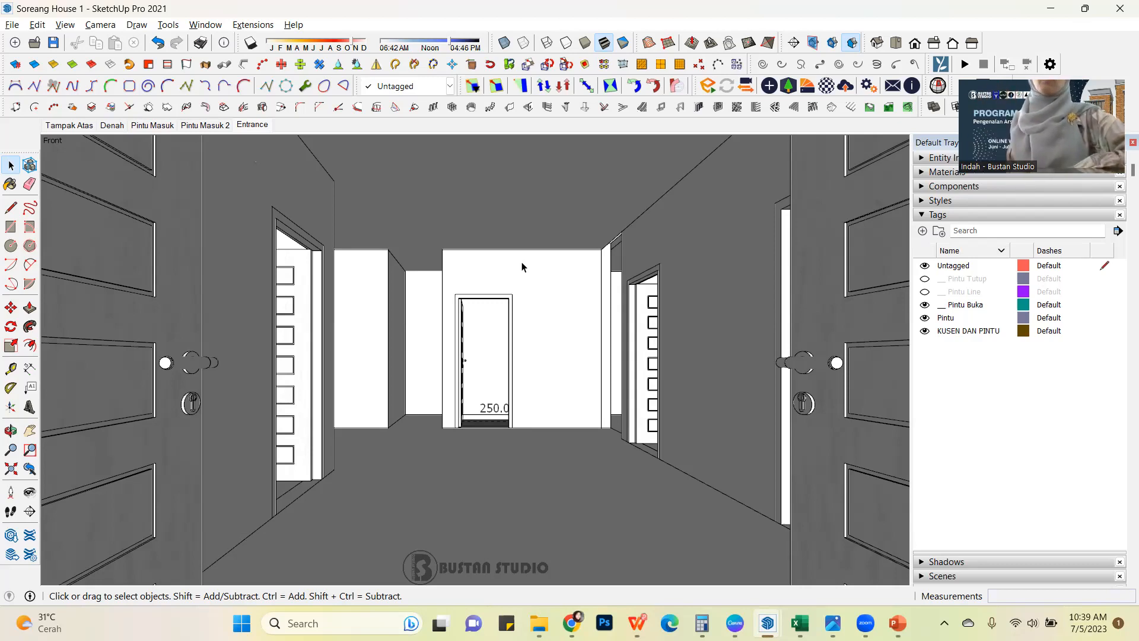
pyautogui.click(248, 26)
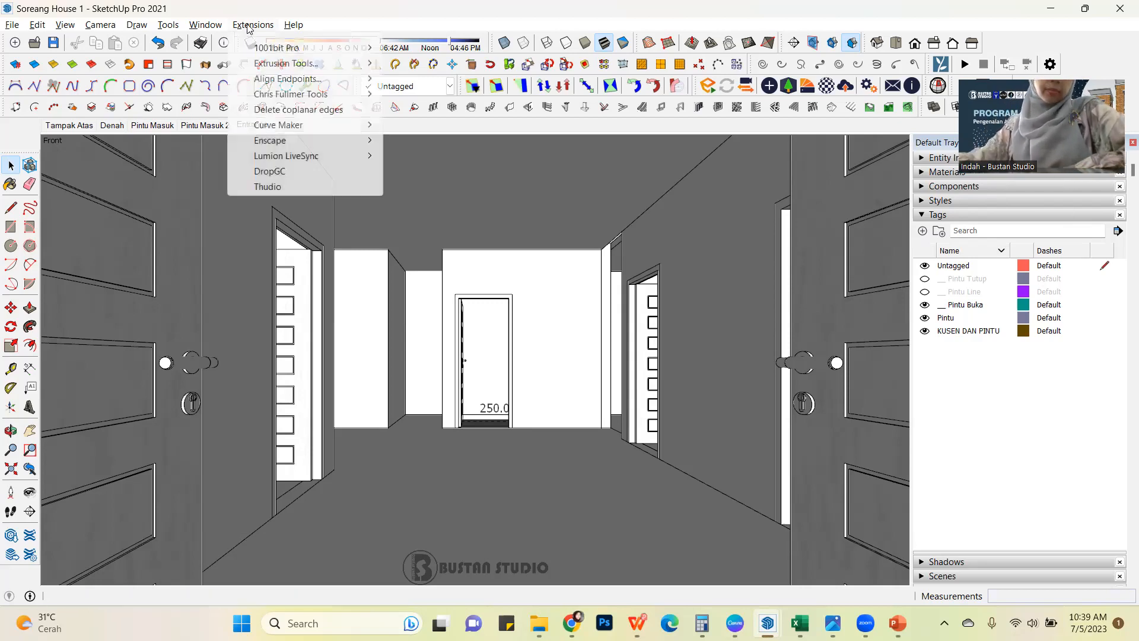
pyautogui.moveTo(206, 24)
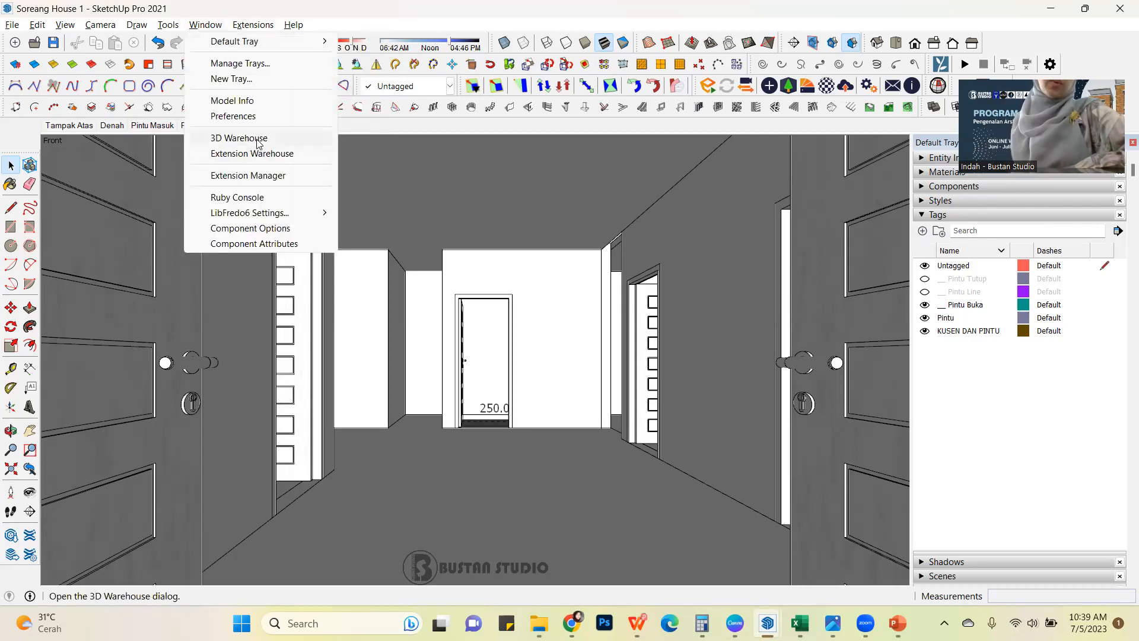
pyautogui.moveTo(261, 28)
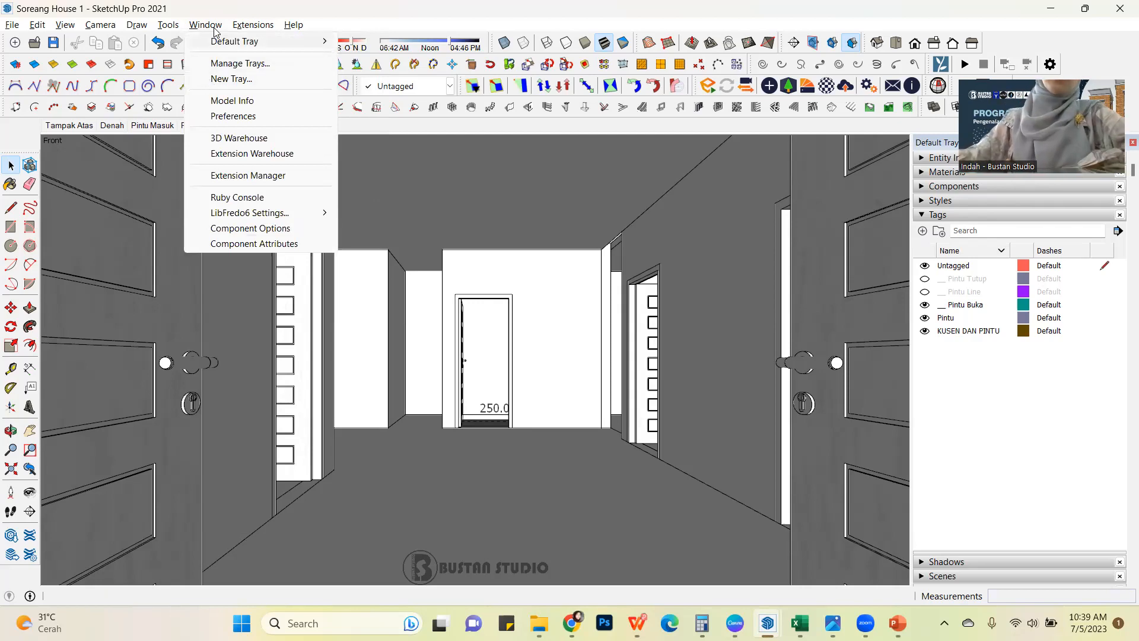
# Open 3D Warehouse and show the signed-in account's profile menu.
pyautogui.click(249, 141)
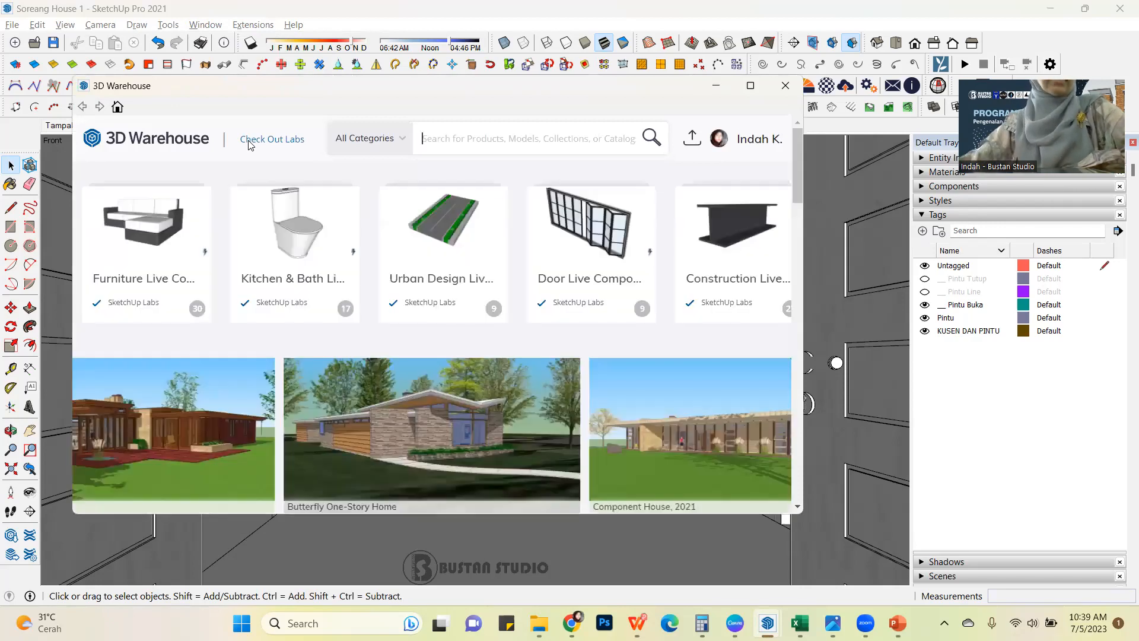
pyautogui.click(742, 143)
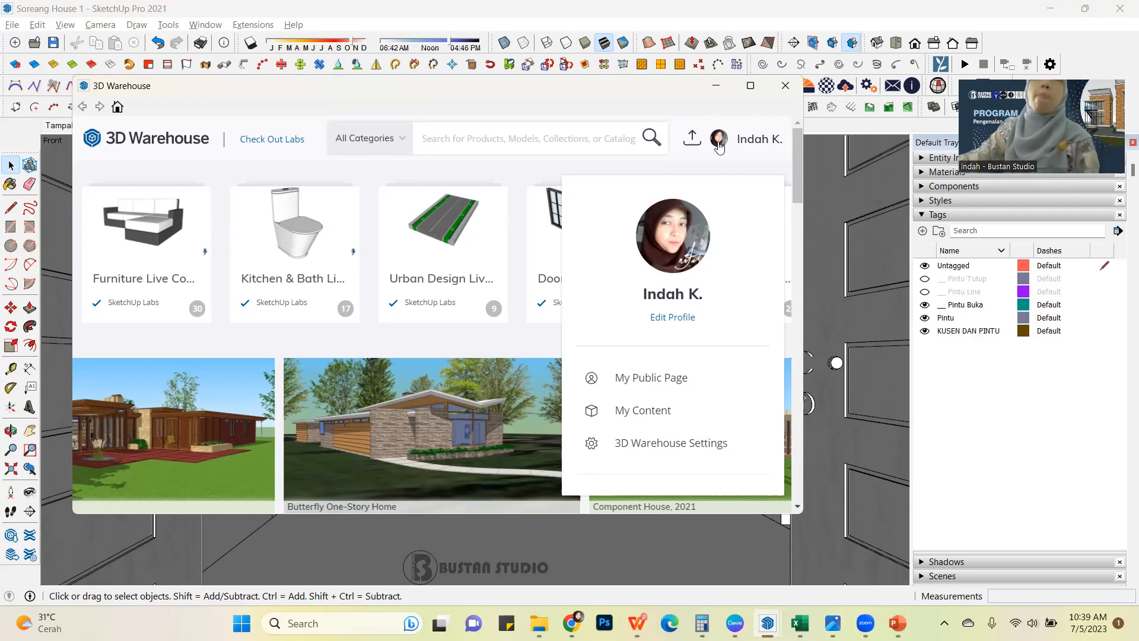
pyautogui.moveTo(563, 93); pyautogui.dragTo(617, 78)
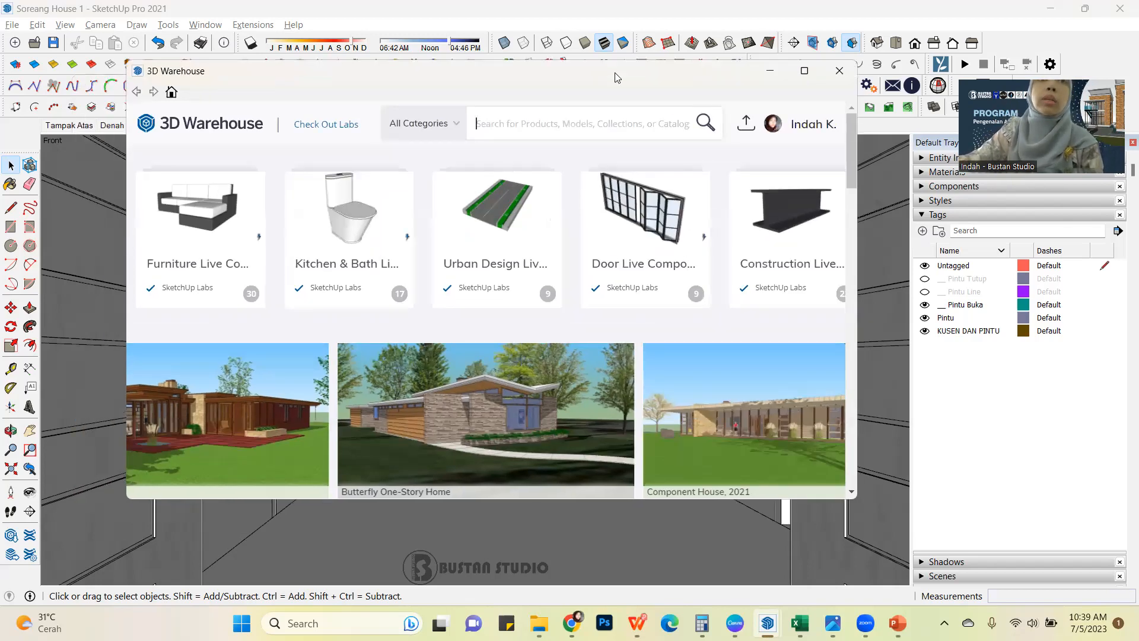
pyautogui.moveTo(615, 72); pyautogui.dragTo(604, 152)
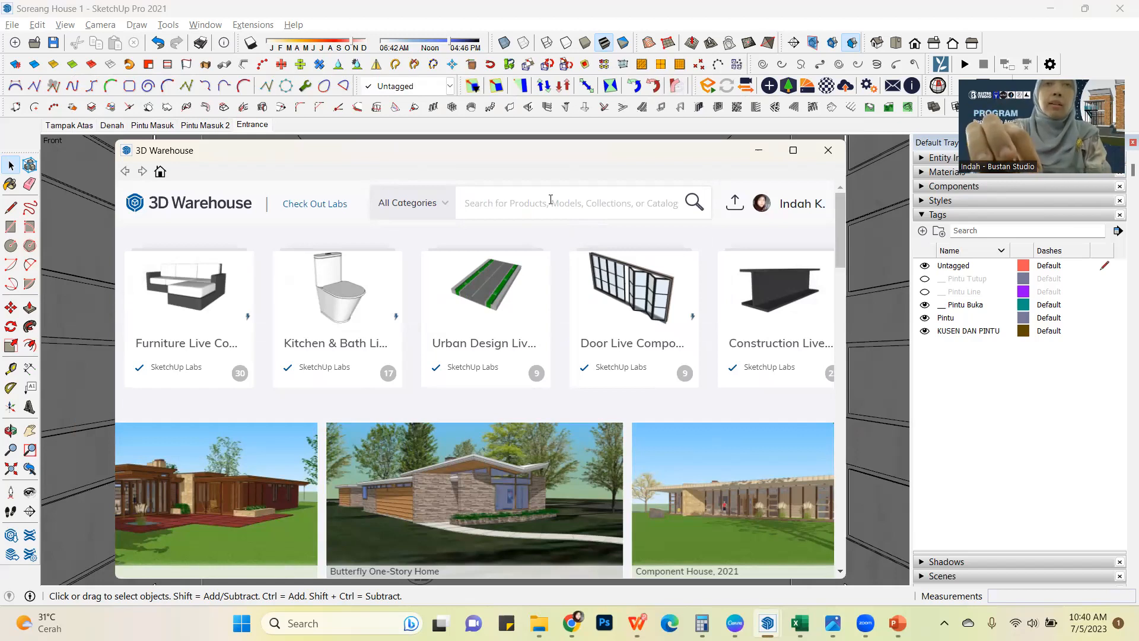
# Search 3D Warehouse for "kitchen" across all categories.
pyautogui.click(551, 200)
pyautogui.write('kitchen')
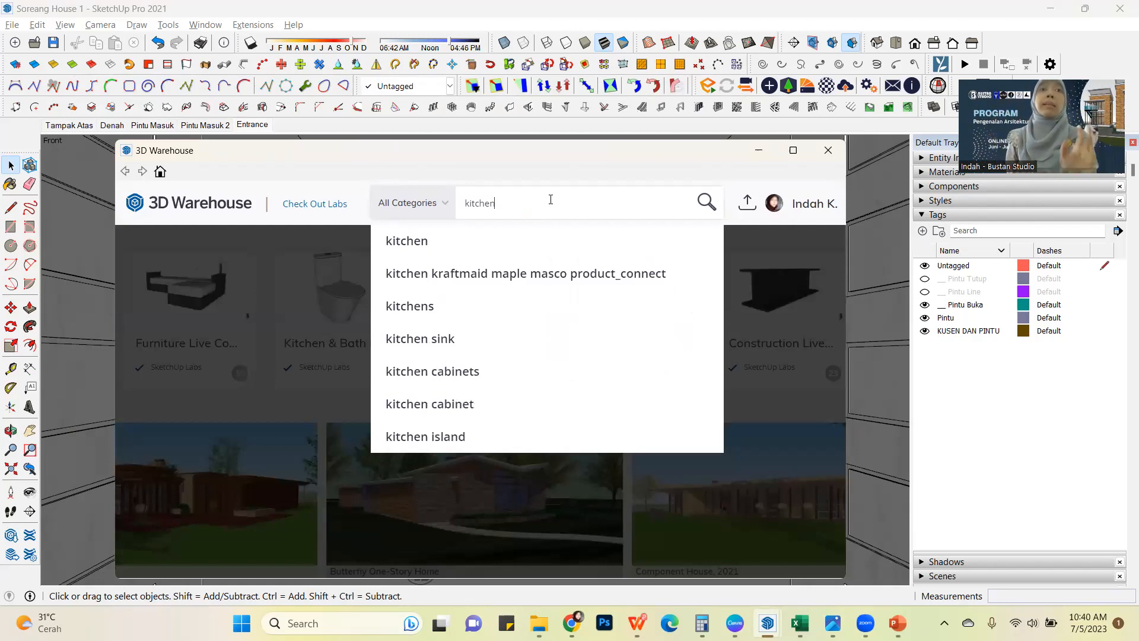
pyautogui.press('Return')
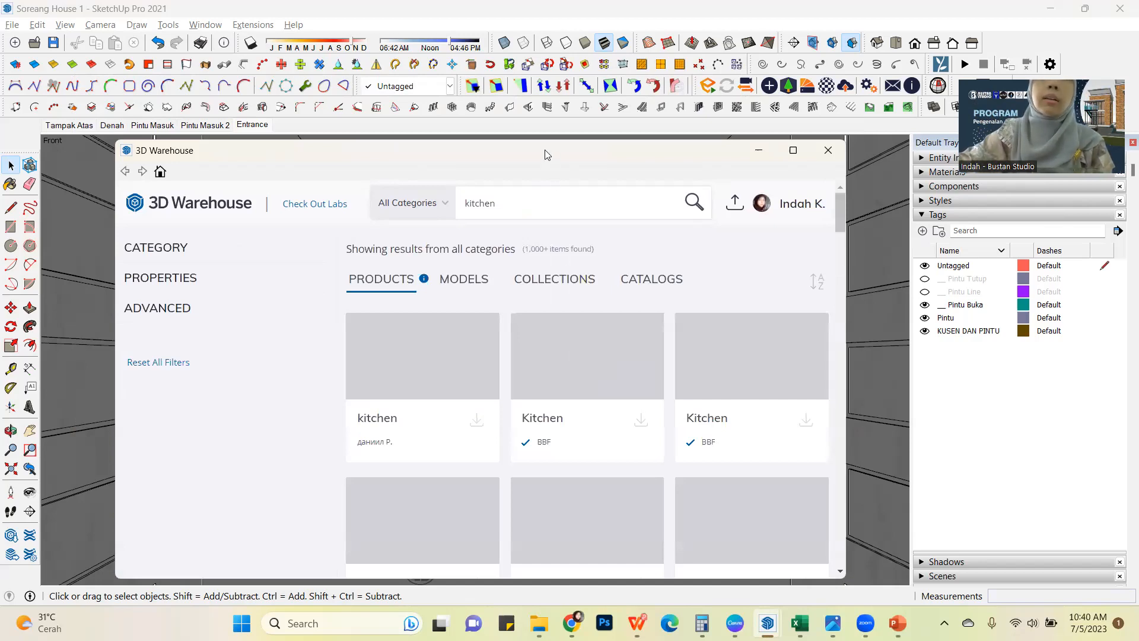
pyautogui.moveTo(545, 150); pyautogui.dragTo(529, 44)
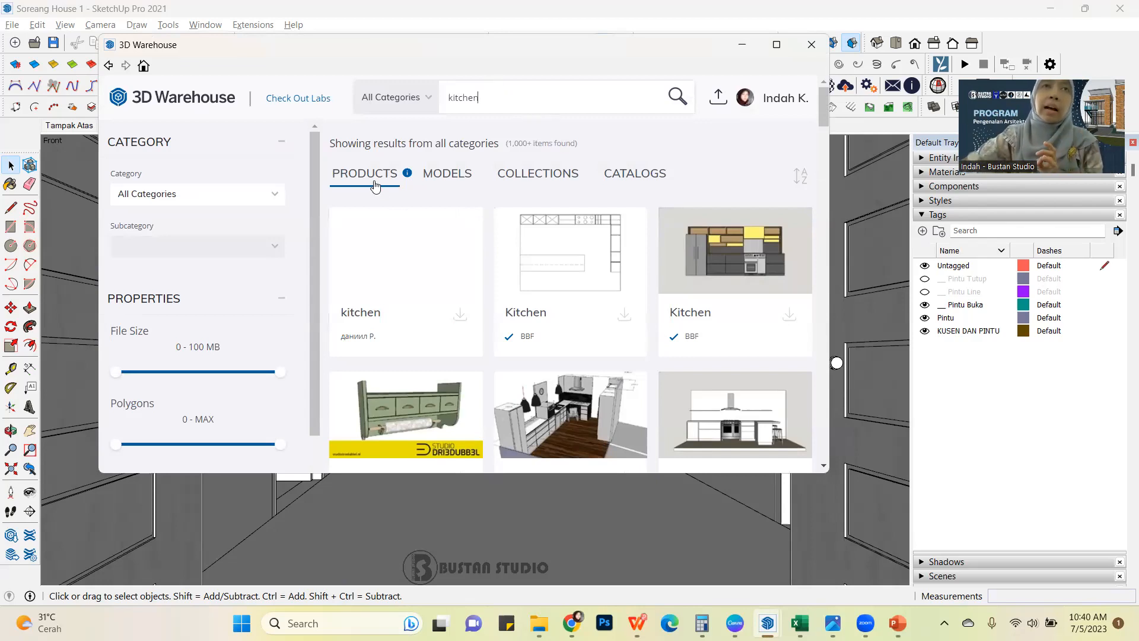
# Compare the kitchen search results under Products, Models and Collections, and look through the listed collections.
pyautogui.click(432, 175)
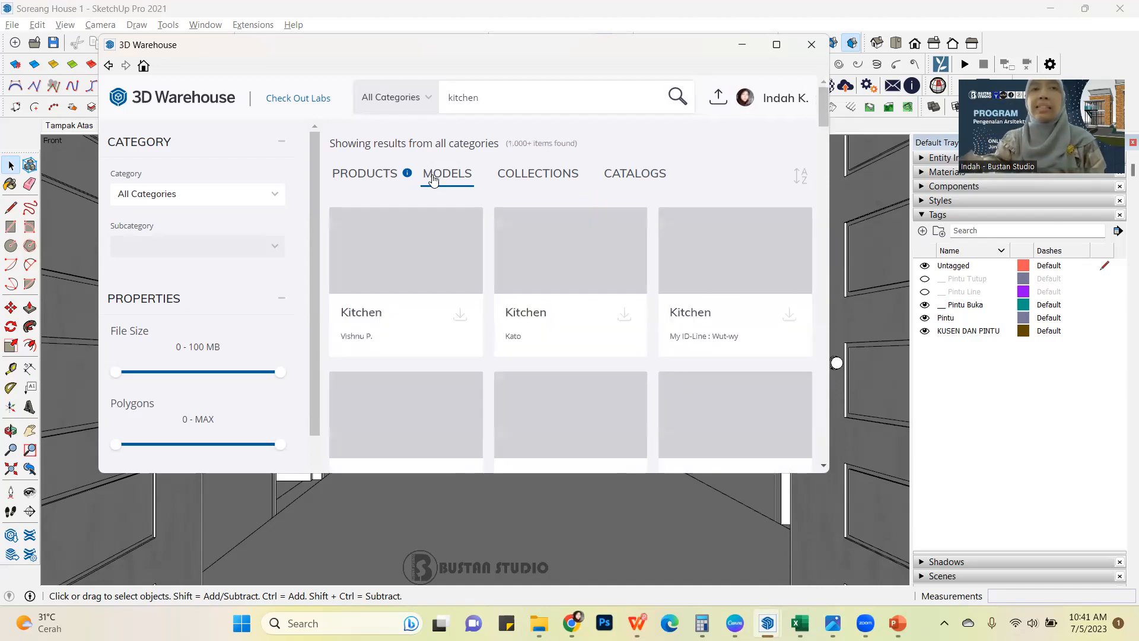
pyautogui.click(362, 177)
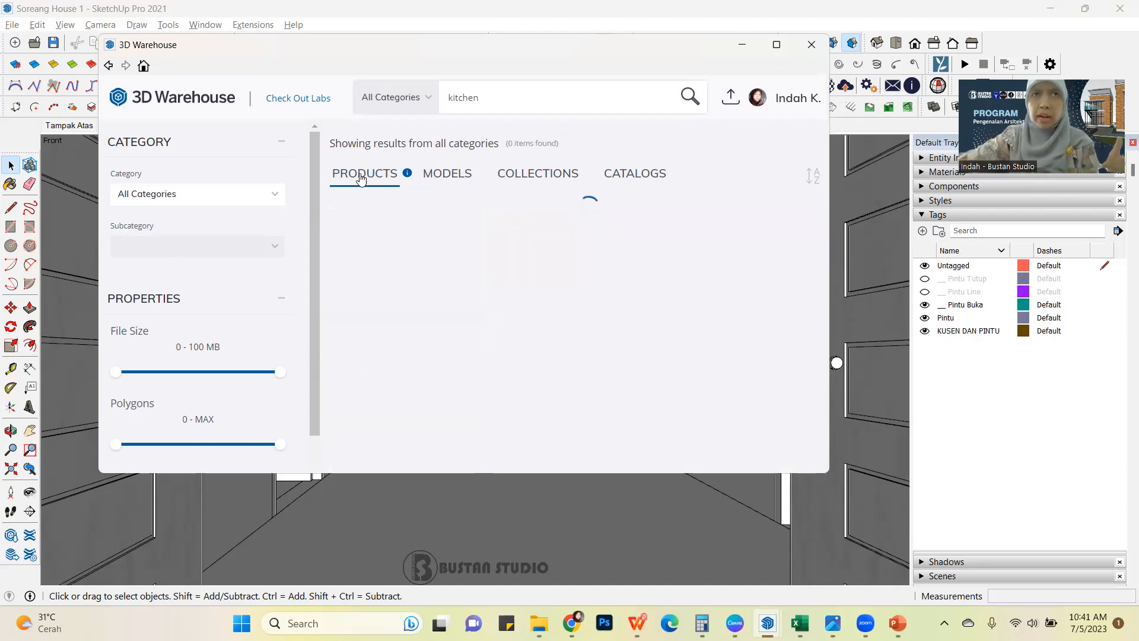
pyautogui.click(454, 179)
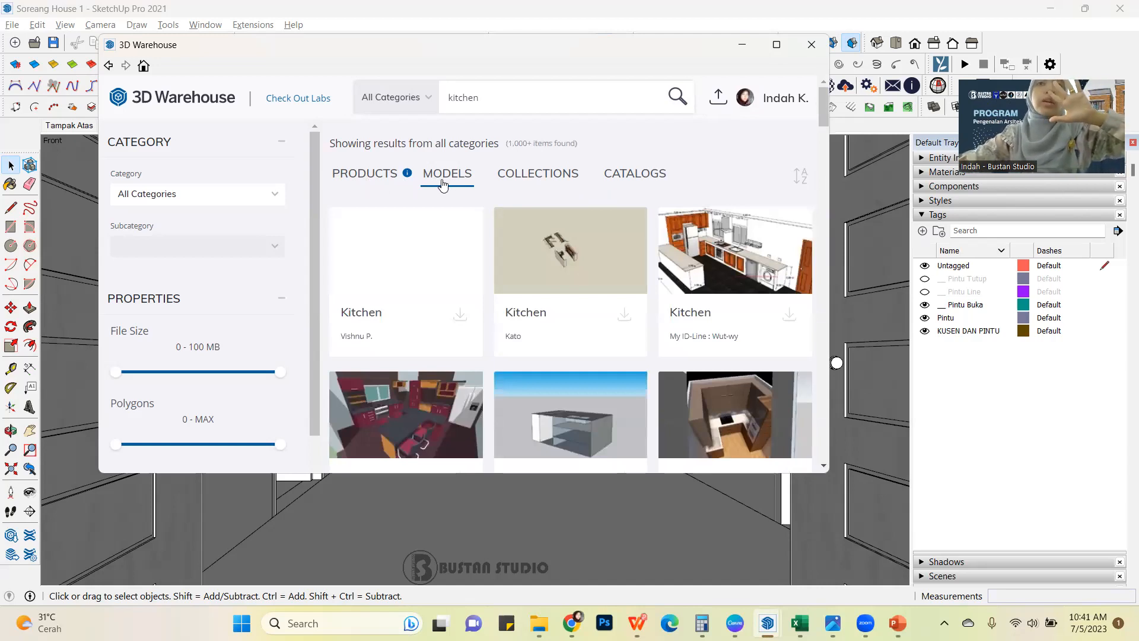
pyautogui.click(529, 178)
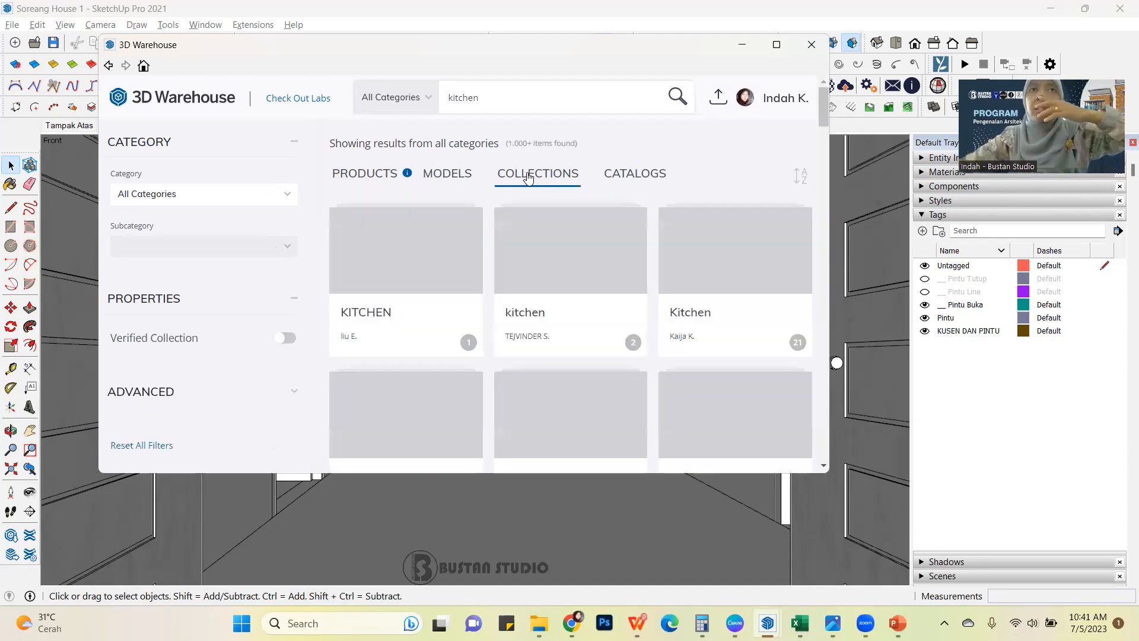
pyautogui.scroll(-4, 590, 330)
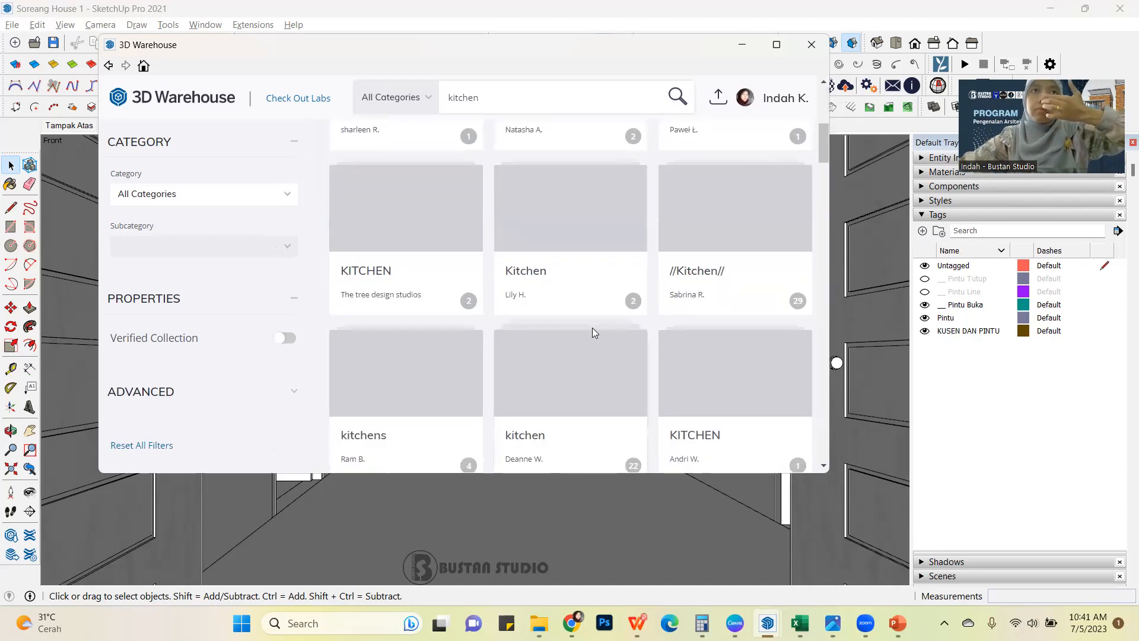
pyautogui.scroll(-2, 592, 330)
pyautogui.scroll(5, 593, 332)
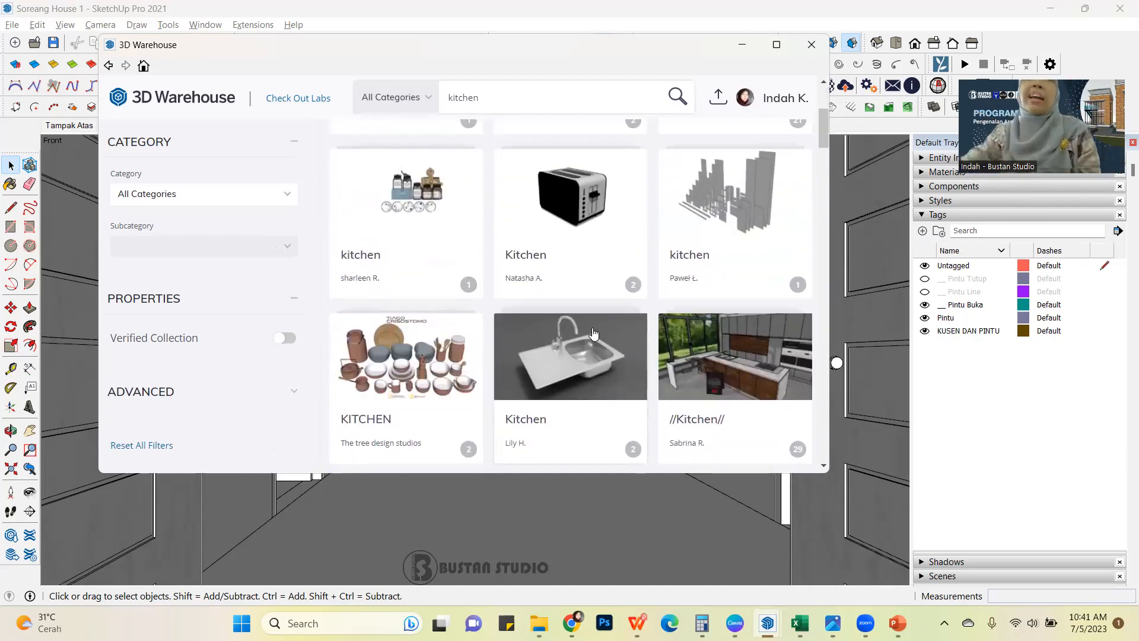
pyautogui.scroll(4, 665, 401)
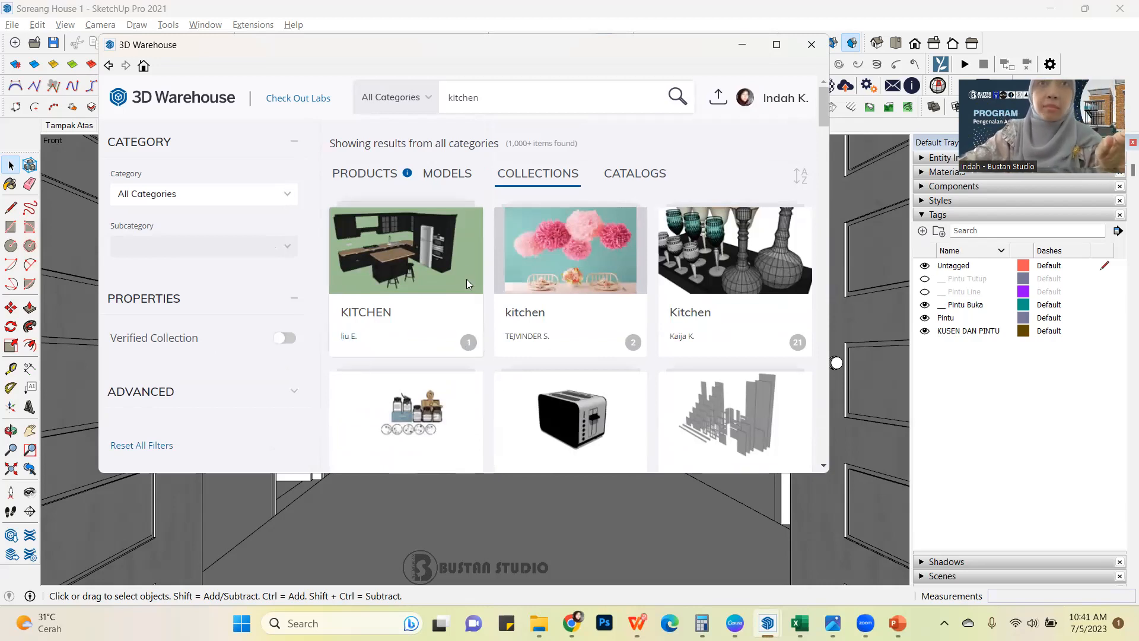
# Open the first KITCHEN collection and load its kitchen model directly into the SketchUp model.
pyautogui.click(460, 259)
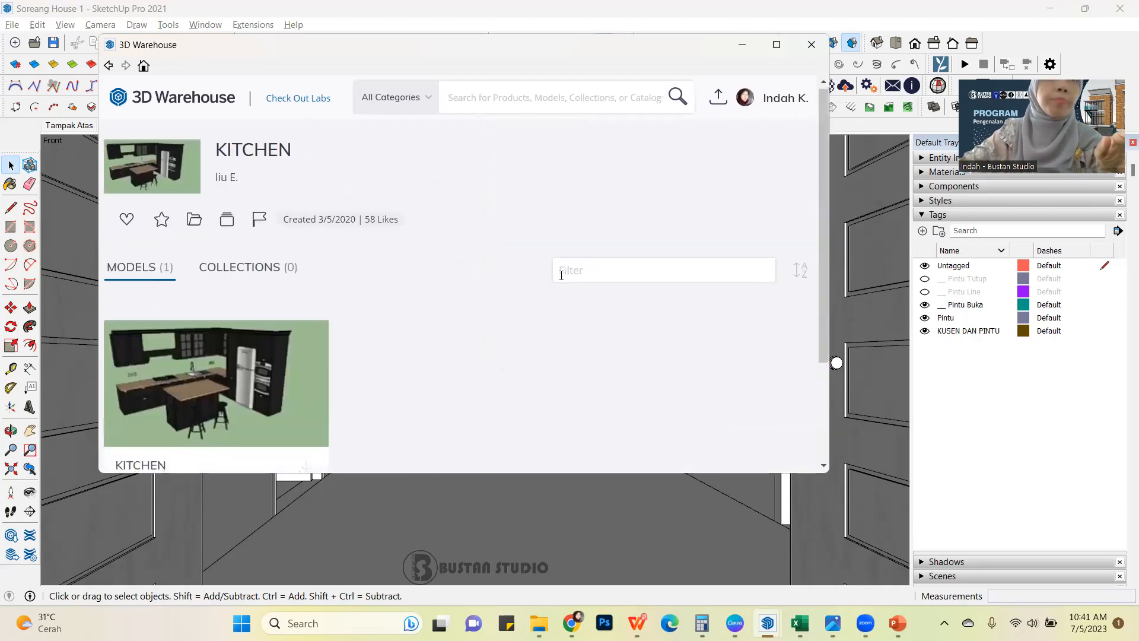
pyautogui.scroll(-3, 422, 295)
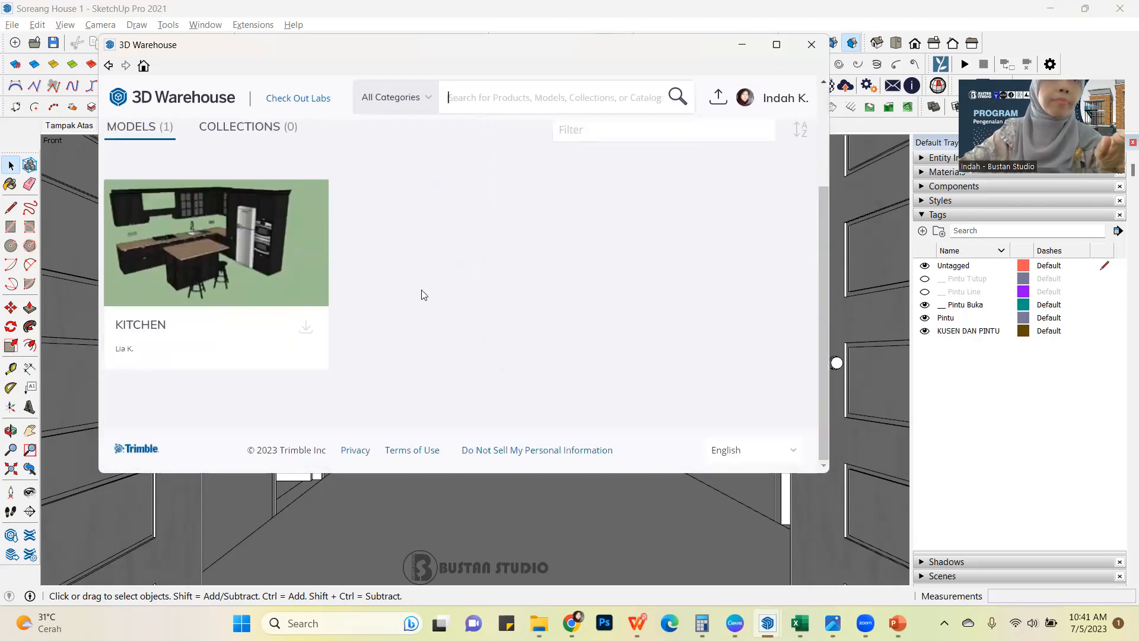
pyautogui.click(306, 330)
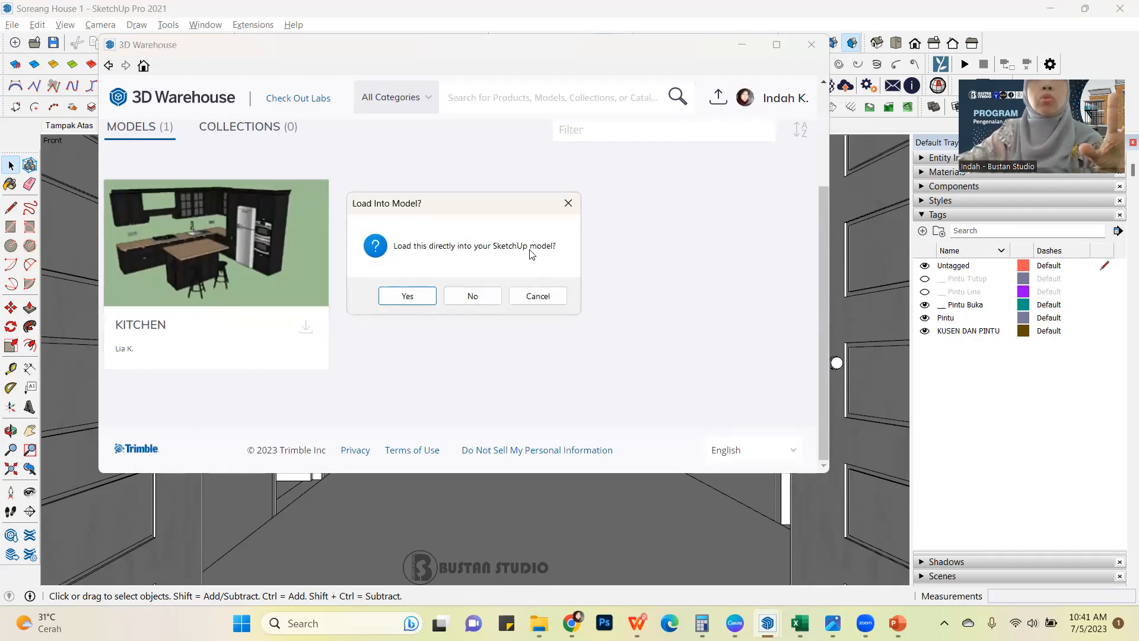
pyautogui.click(406, 299)
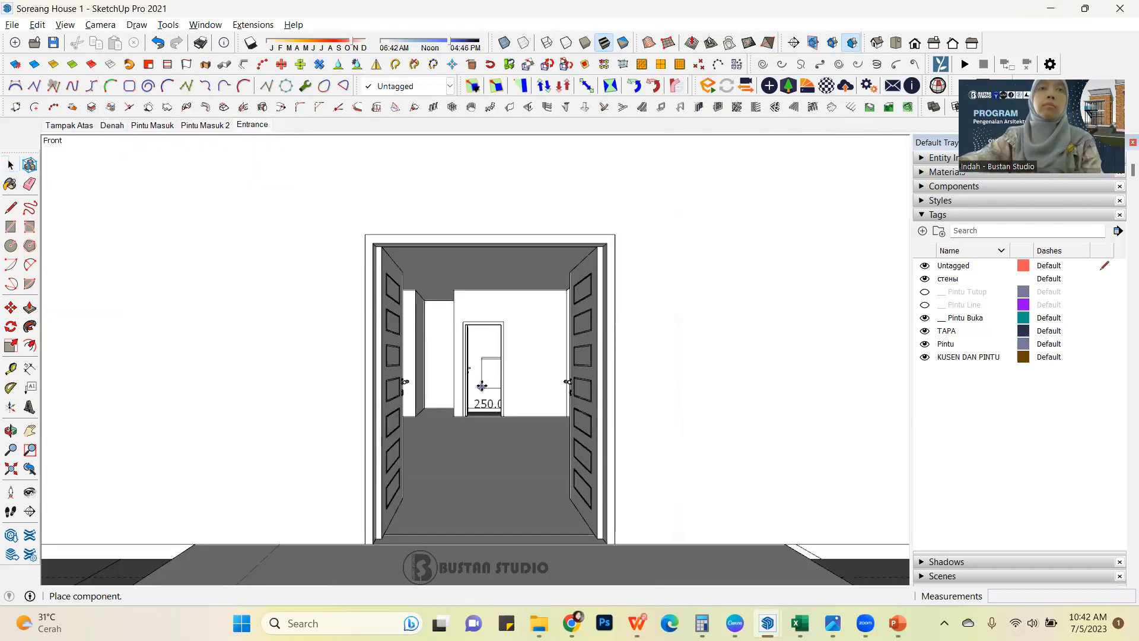
# Place the downloaded kitchen component on the reference house, near the front wall.
pyautogui.scroll(-3, 483, 389)
pyautogui.moveTo(513, 342); pyautogui.dragTo(456, 349, button='middle')
pyautogui.scroll(-3, 446, 355)
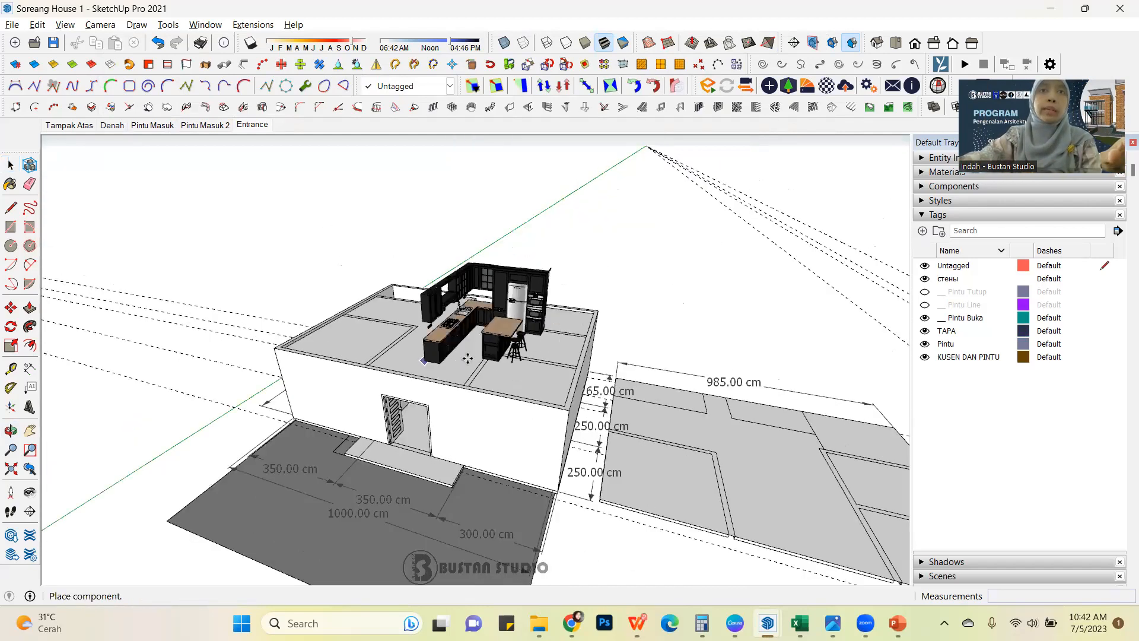
pyautogui.click(402, 354)
# Move the kitchen by its tall cabinet's outer corner into the redrawn house, snapping to the endpoint at the foot of the inner wall.
pyautogui.moveTo(401, 355); pyautogui.dragTo(532, 465, button='middle')
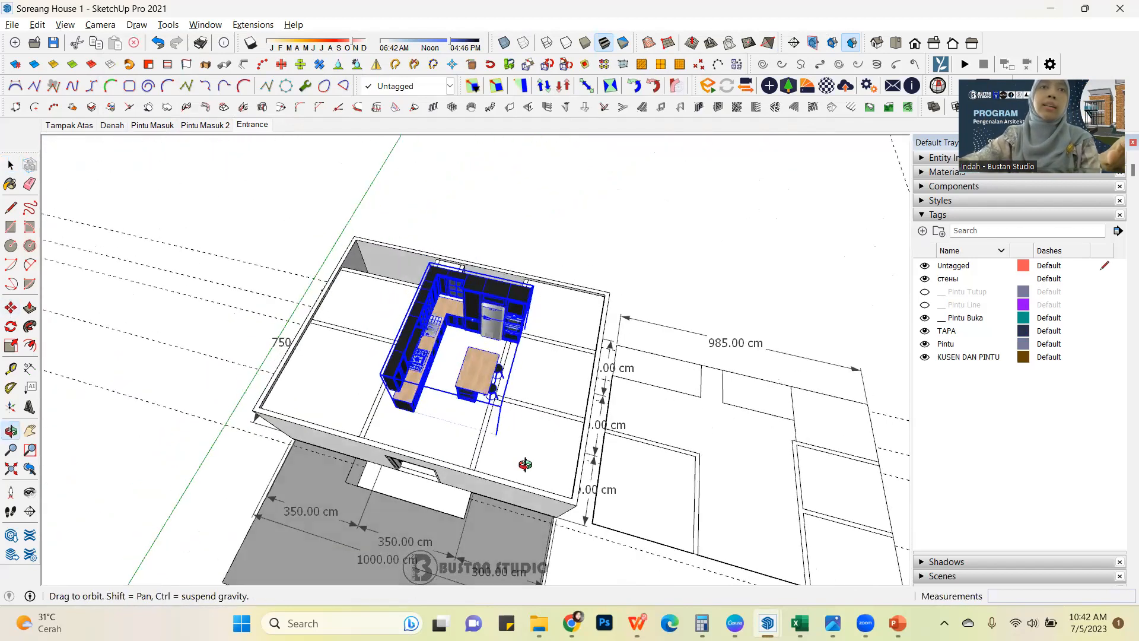
pyautogui.moveTo(346, 427); pyautogui.dragTo(514, 384, button='middle')
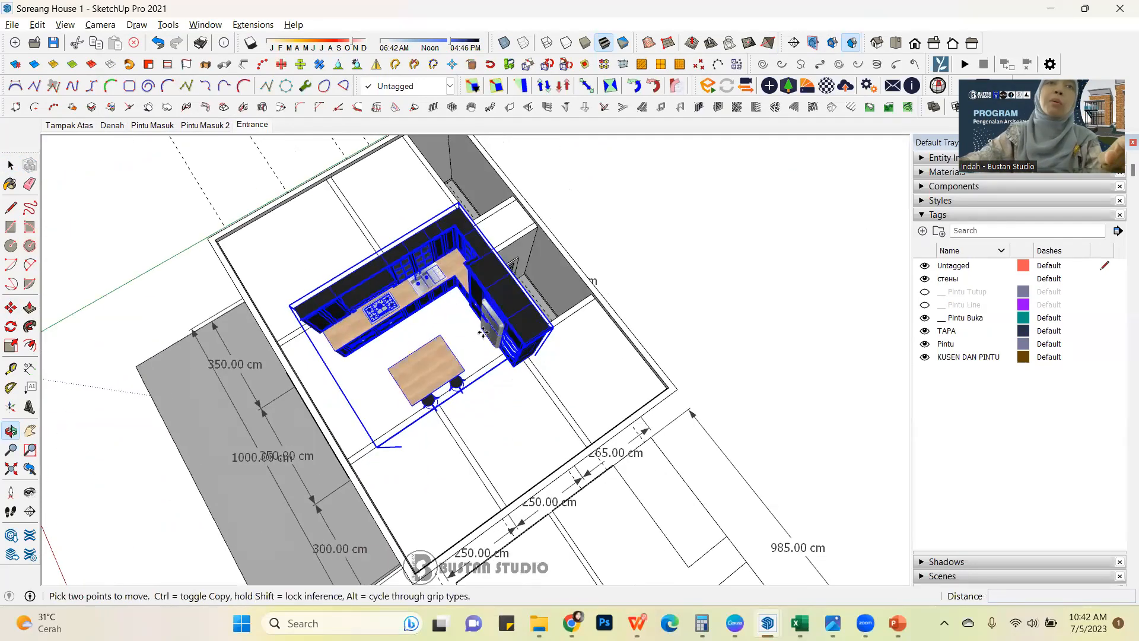
pyautogui.keyDown('shift'); pyautogui.moveTo(435, 346); pyautogui.dragTo(414, 332, button='middle'); pyautogui.keyUp('shift')
pyautogui.scroll(2, 414, 323)
pyautogui.scroll(3, 416, 322)
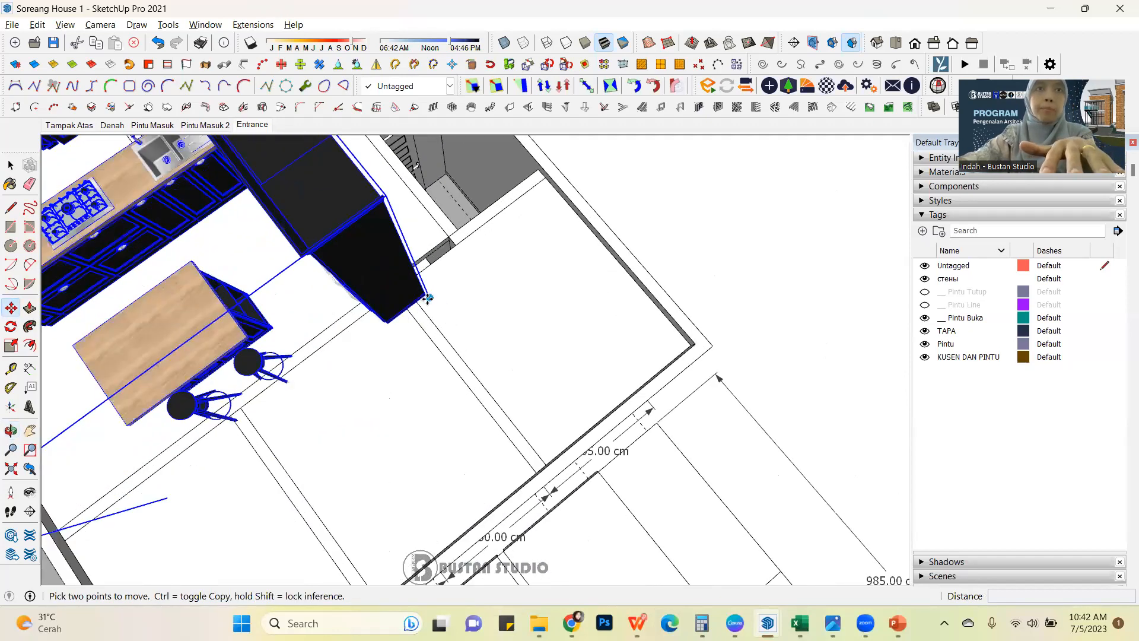
pyautogui.click(428, 298)
pyautogui.scroll(-6, 429, 297)
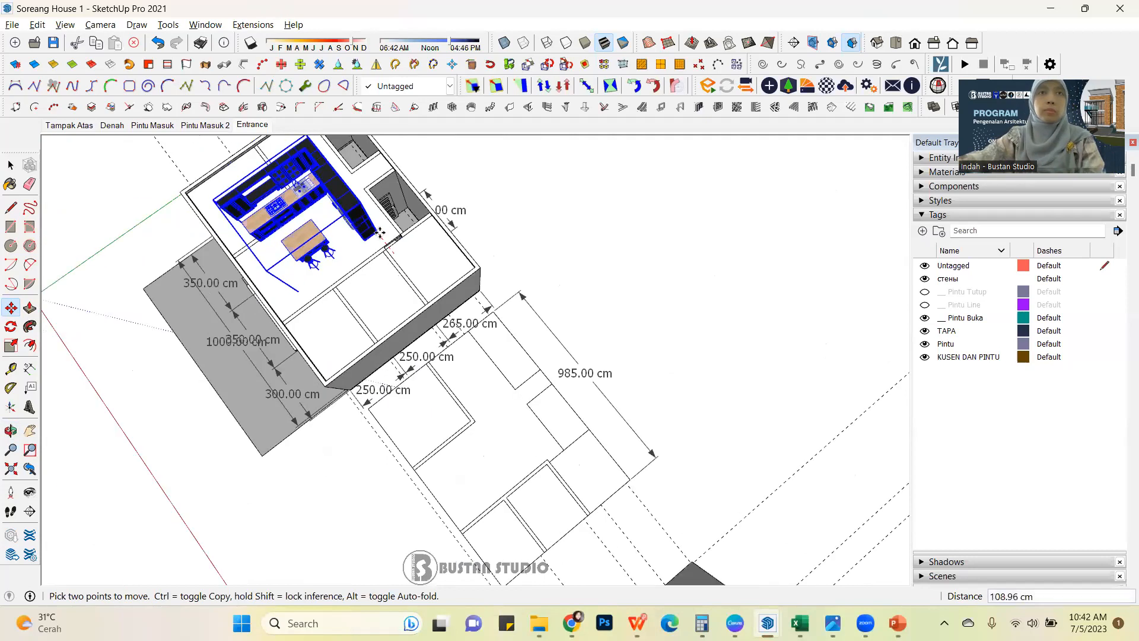
pyautogui.scroll(-1, 387, 245)
pyautogui.scroll(-2, 506, 313)
pyautogui.keyDown('shift'); pyautogui.moveTo(514, 342); pyautogui.dragTo(328, 149, button='middle'); pyautogui.keyUp('shift')
pyautogui.scroll(3, 460, 404)
pyautogui.scroll(5, 441, 377)
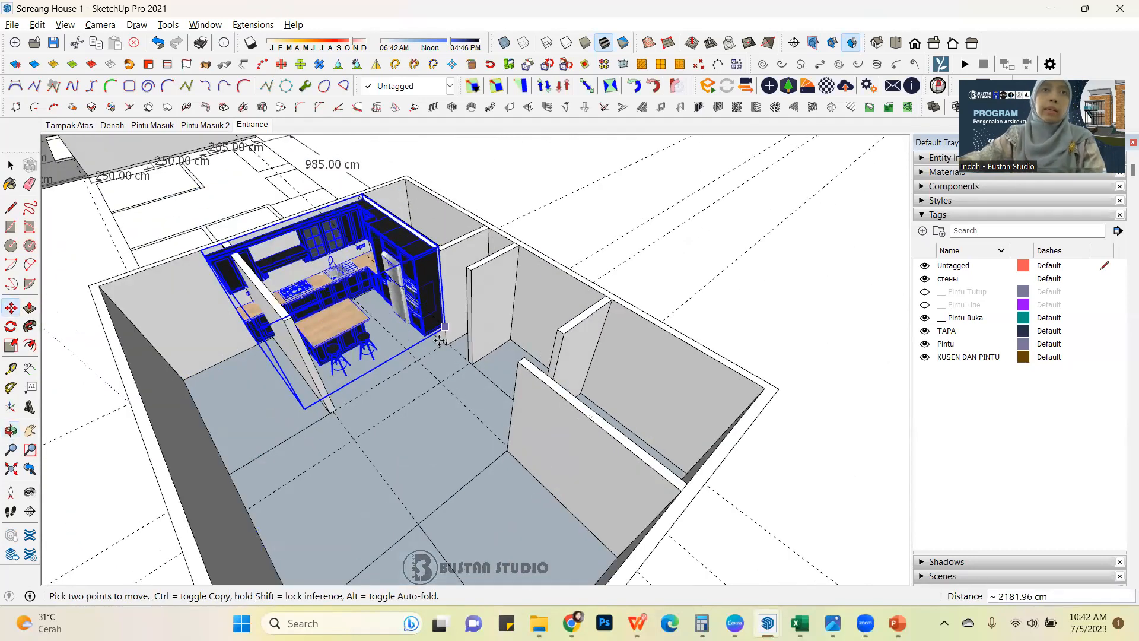
pyautogui.scroll(5, 439, 341)
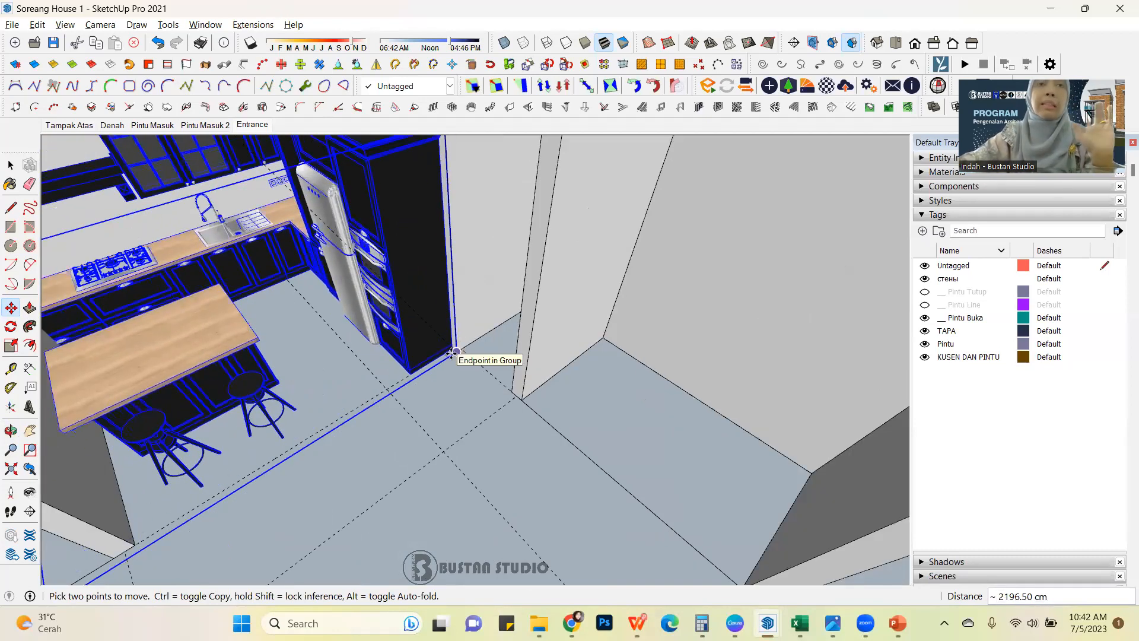
pyautogui.click(452, 353)
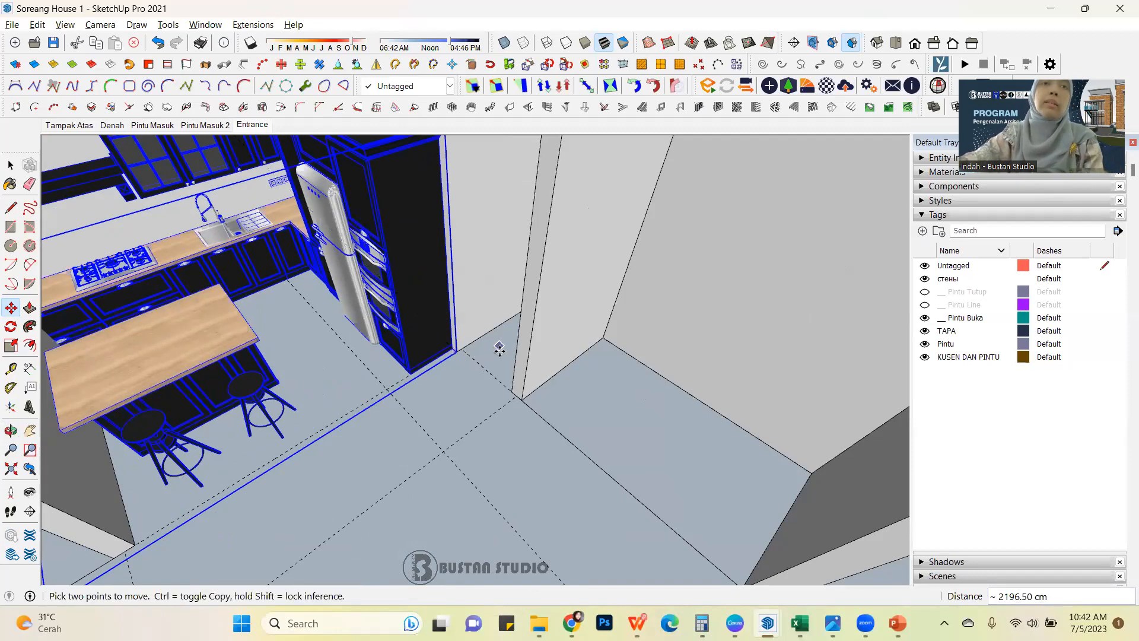
# Move the kitchen about 26 cm by its back corner, closer into the corner of the room's walls.
pyautogui.scroll(-3, 460, 354)
pyautogui.moveTo(364, 300); pyautogui.dragTo(448, 374, button='middle')
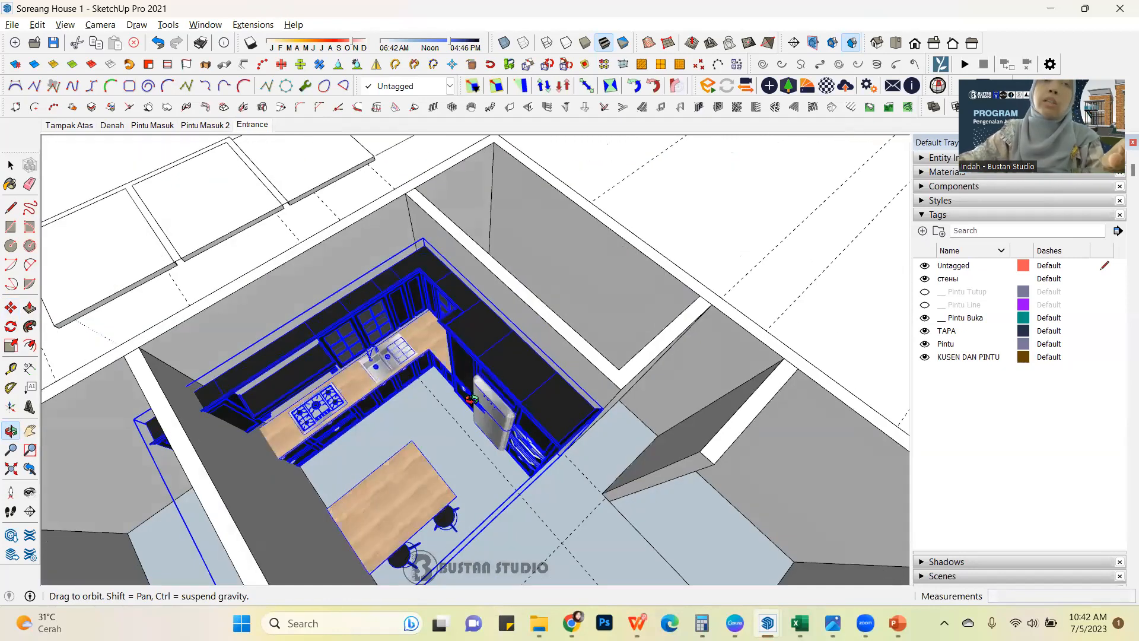
pyautogui.press('m')
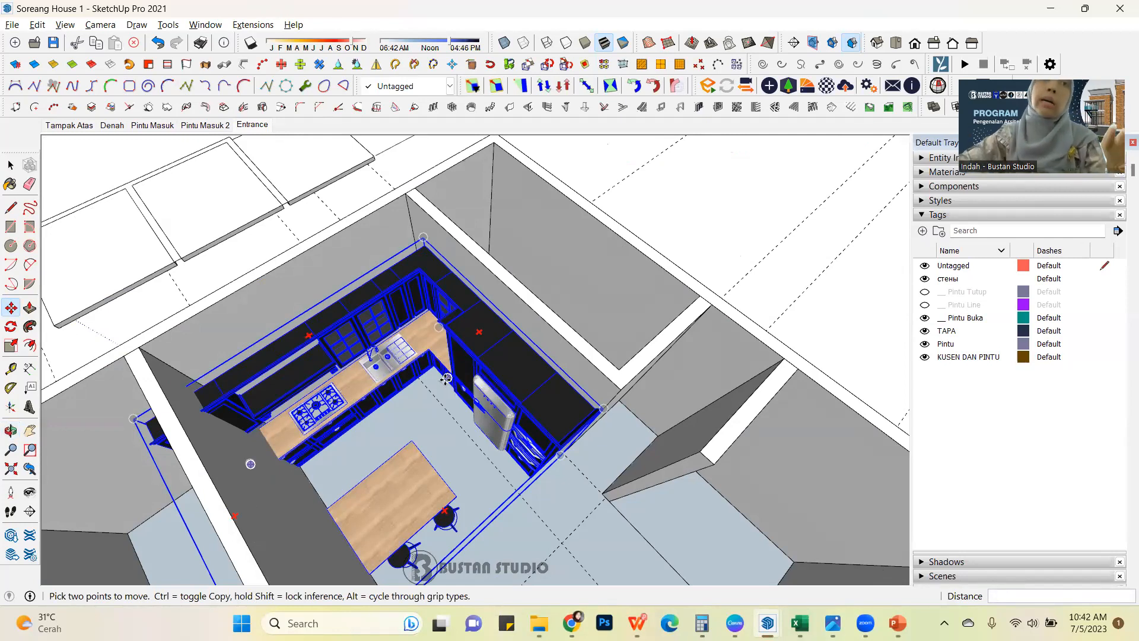
pyautogui.moveTo(356, 326); pyautogui.dragTo(541, 193, button='middle')
pyautogui.press('m')
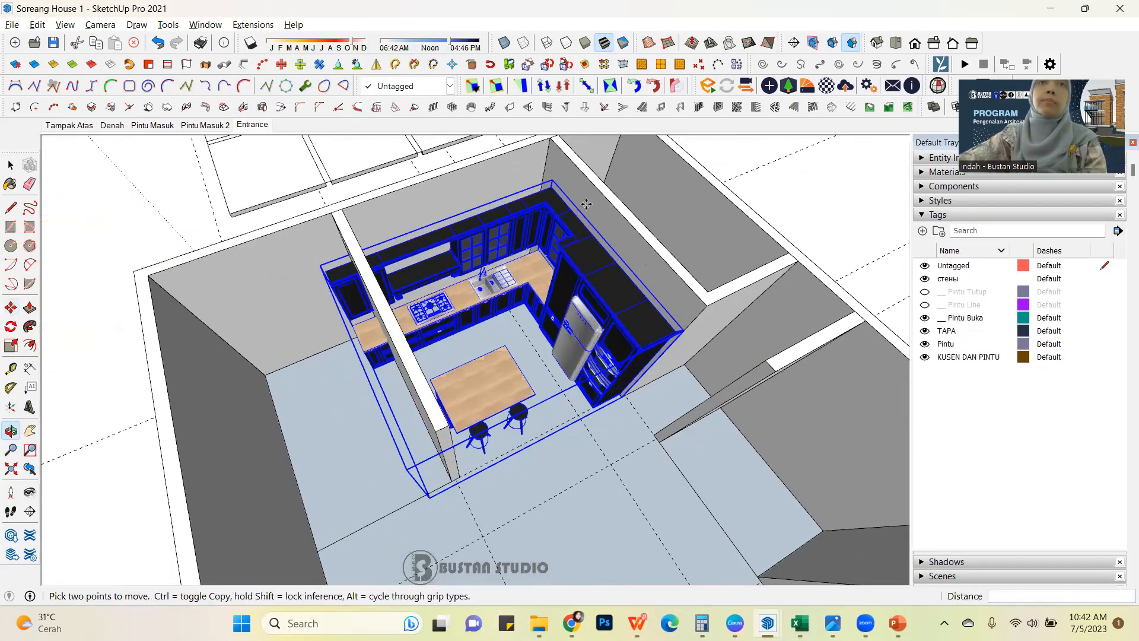
pyautogui.moveTo(520, 283); pyautogui.dragTo(537, 284, button='middle')
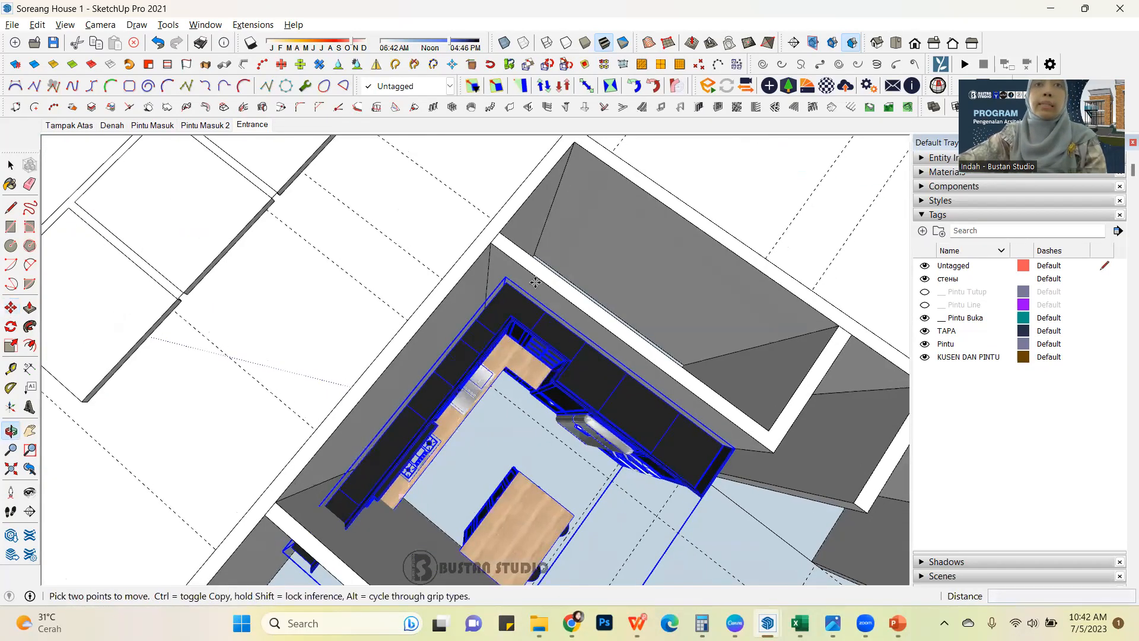
pyautogui.scroll(3, 507, 279)
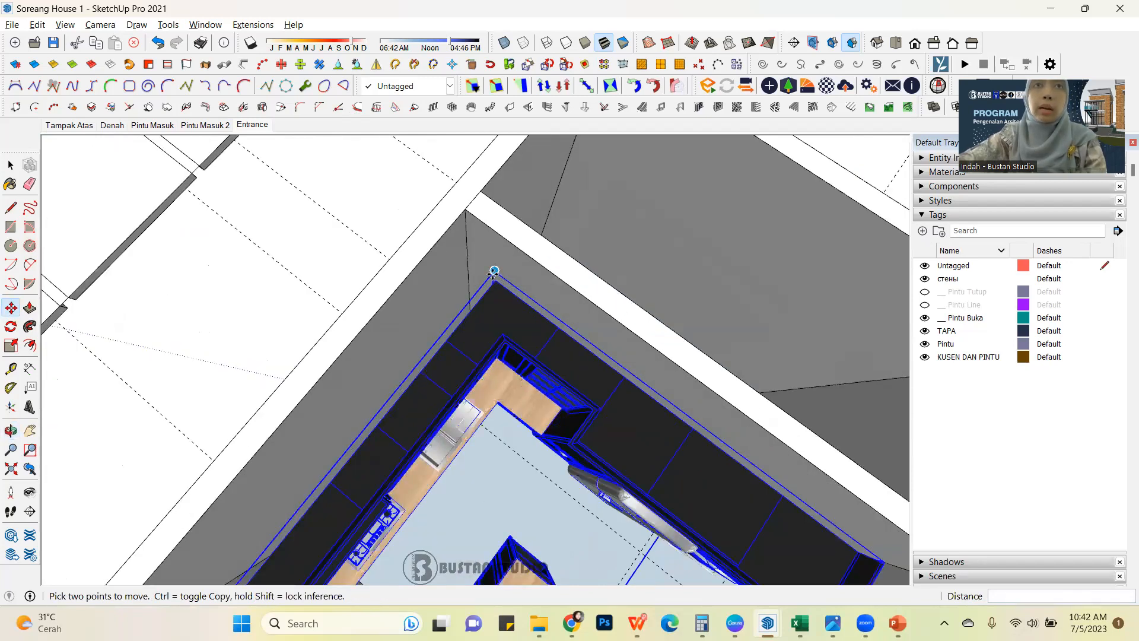
pyautogui.click(485, 266)
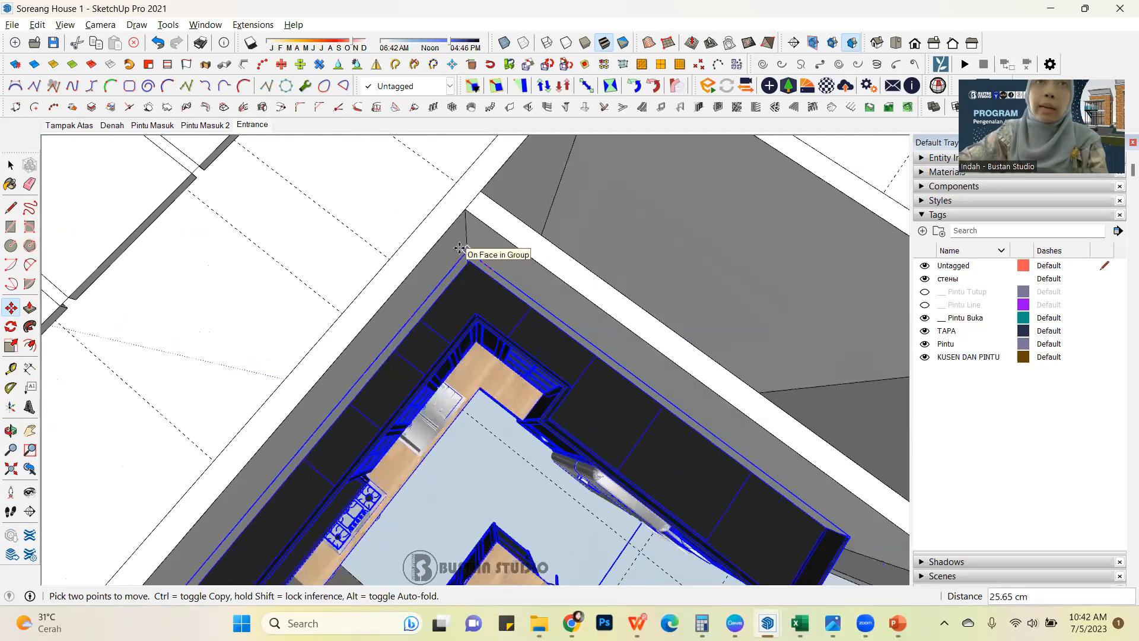
pyautogui.click(467, 250)
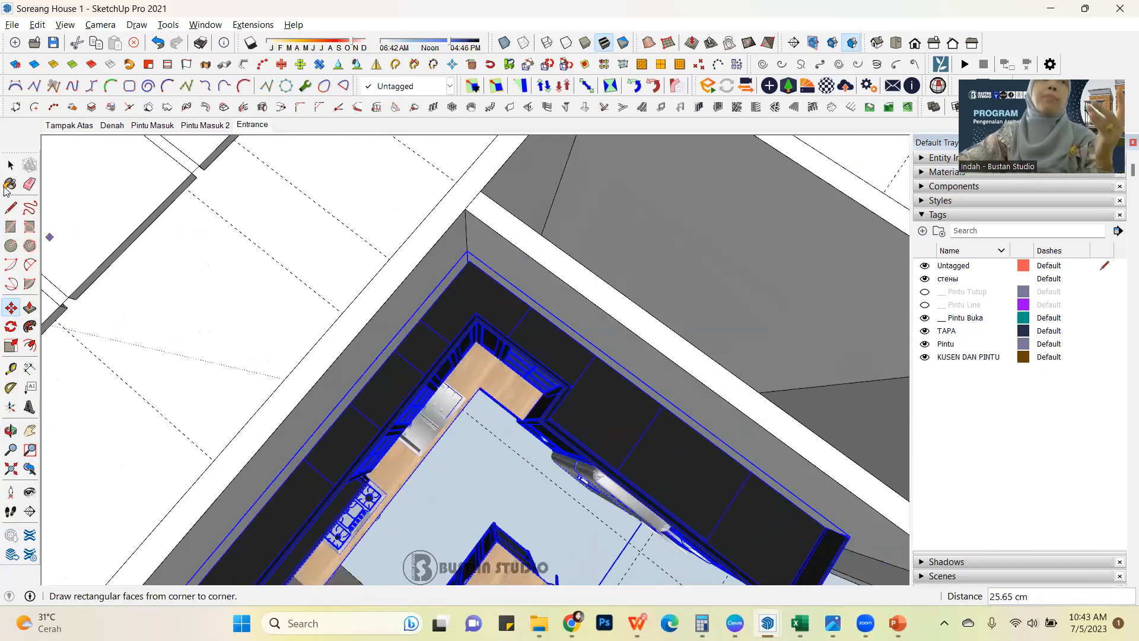
pyautogui.click(10, 165)
pyautogui.scroll(-4, 546, 245)
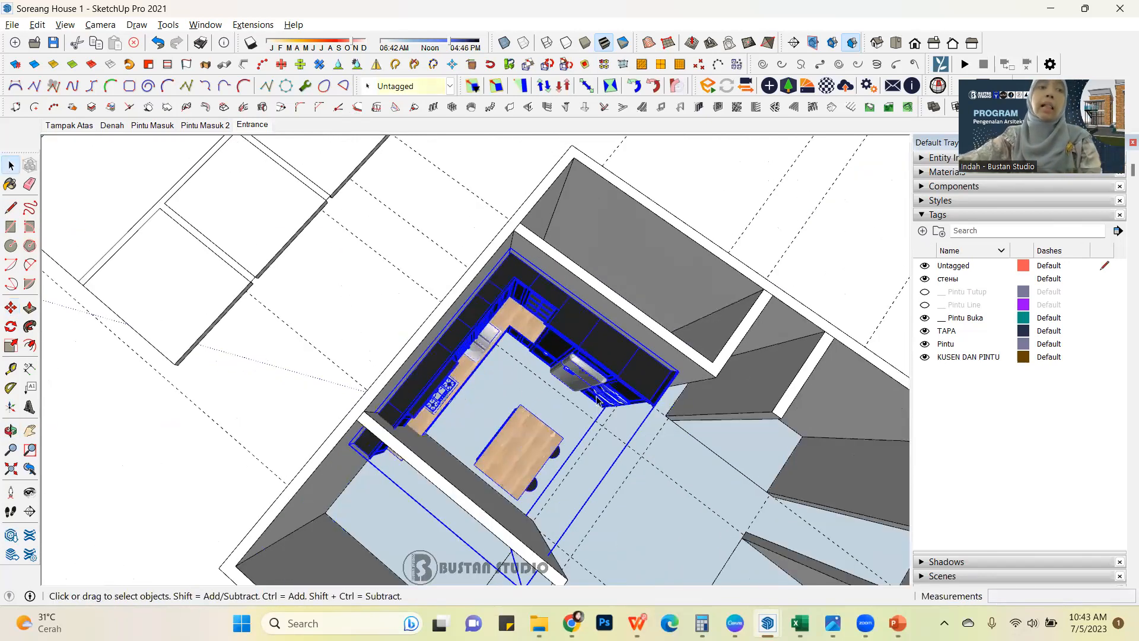
pyautogui.moveTo(594, 382); pyautogui.dragTo(575, 315, button='middle')
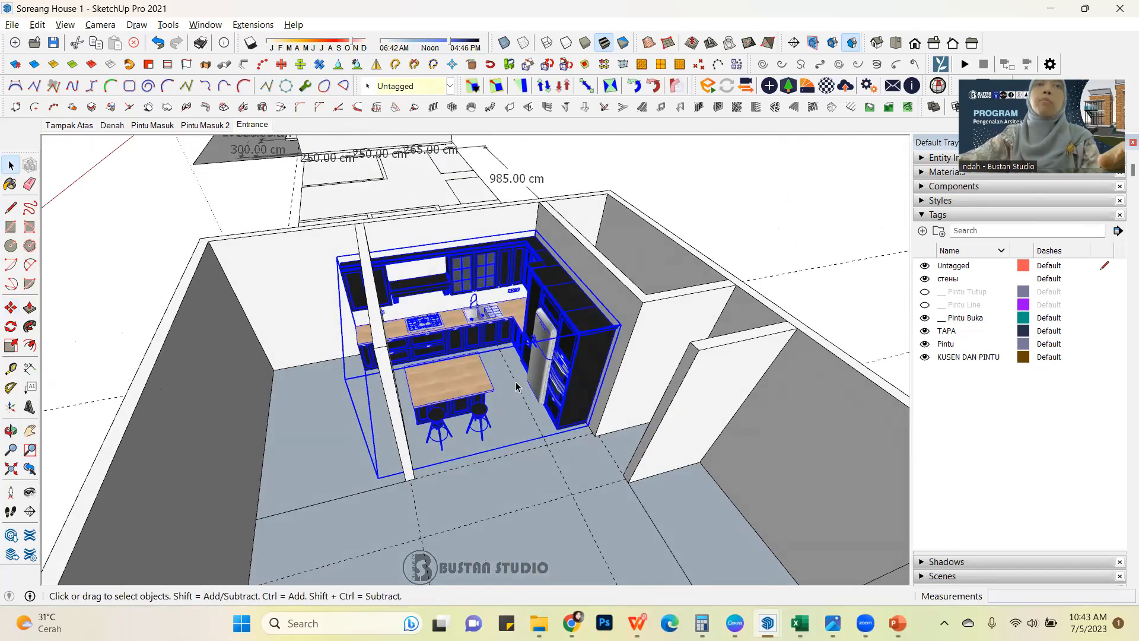
# Examine from several angles how the placed kitchen meets the partition wall that cuts across its cabinets.
pyautogui.scroll(6, 575, 301)
pyautogui.scroll(-6, 466, 287)
pyautogui.moveTo(466, 287); pyautogui.dragTo(471, 379, button='middle')
pyautogui.scroll(2, 541, 321)
pyautogui.scroll(3, 546, 306)
pyautogui.scroll(-5, 545, 306)
pyautogui.click(361, 387)
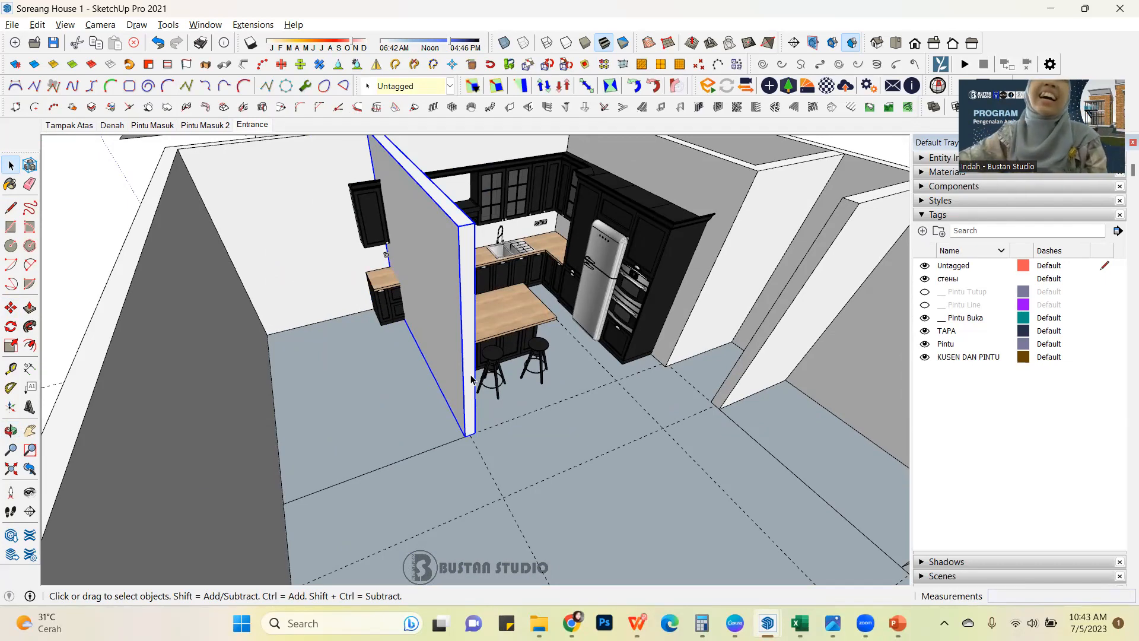
pyautogui.moveTo(414, 383); pyautogui.dragTo(388, 374, button='middle')
pyautogui.scroll(2, 420, 254)
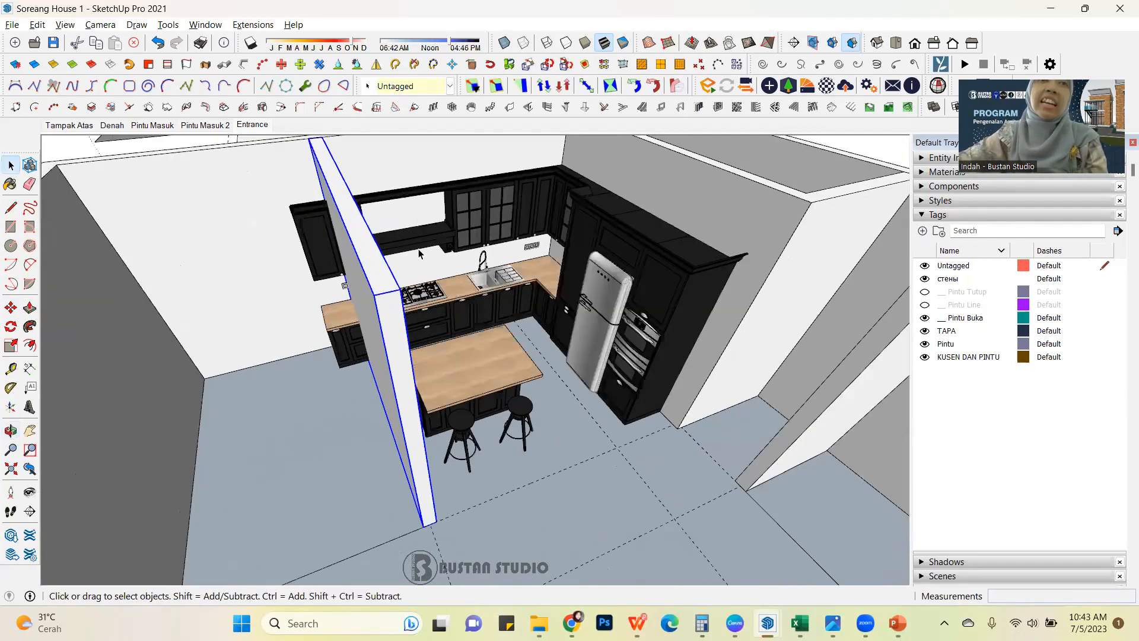
# Open the kitchen component and its nested groups for editing, down to the wooden countertop beyond the partition wall.
pyautogui.scroll(1, 419, 252)
pyautogui.doubleClick(465, 313)
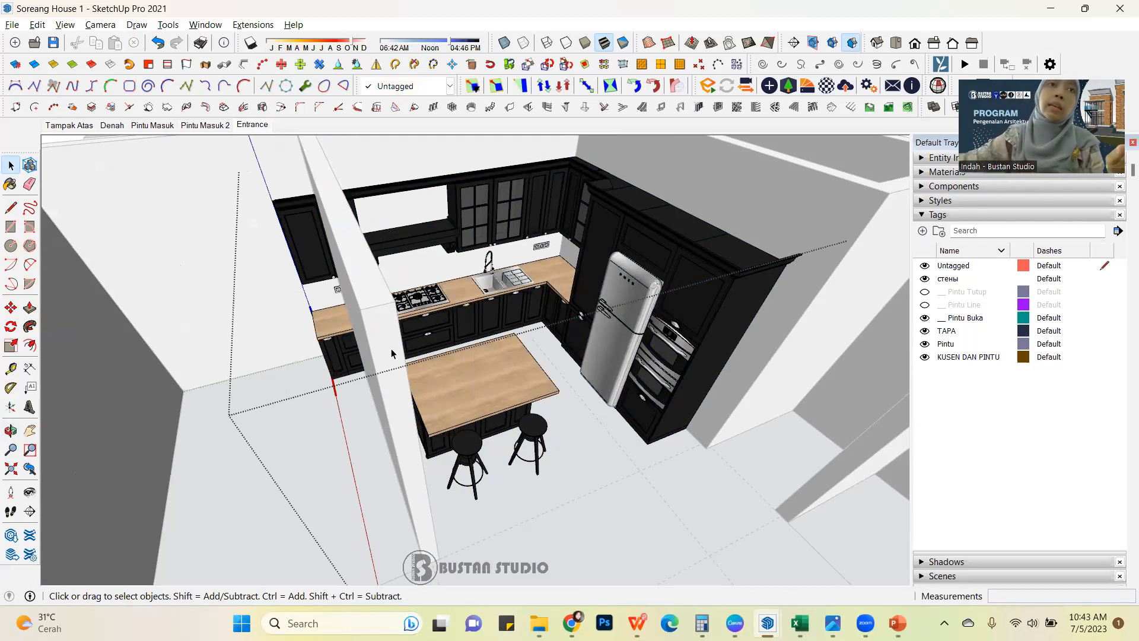
pyautogui.moveTo(364, 353); pyautogui.dragTo(398, 350, button='middle')
pyautogui.scroll(1, 275, 358)
pyautogui.click(276, 358)
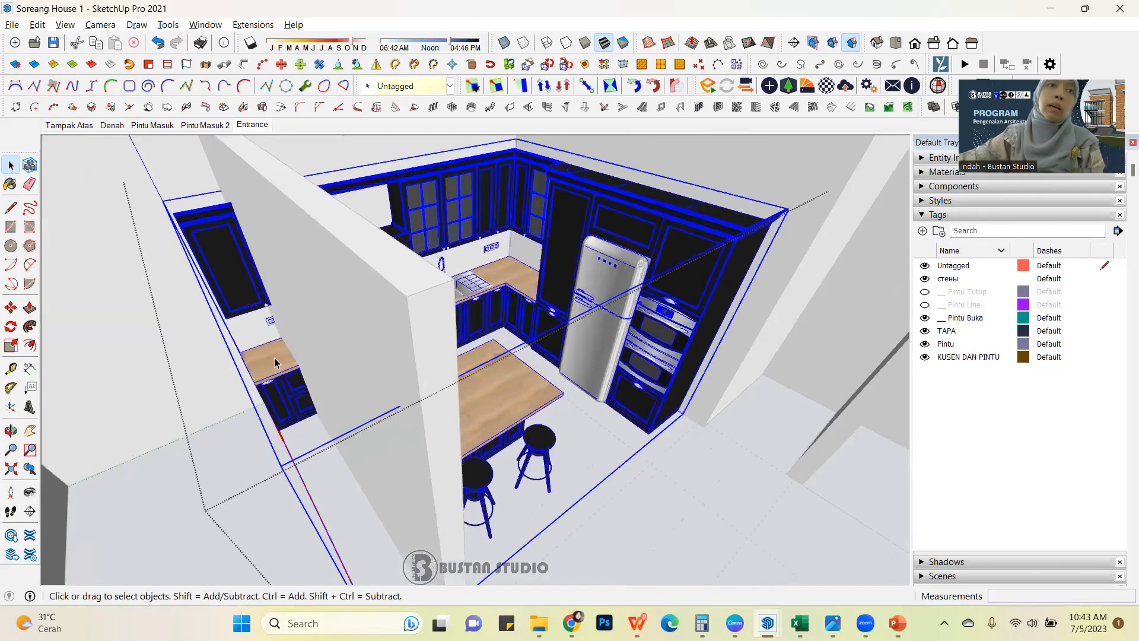
pyautogui.doubleClick(275, 373)
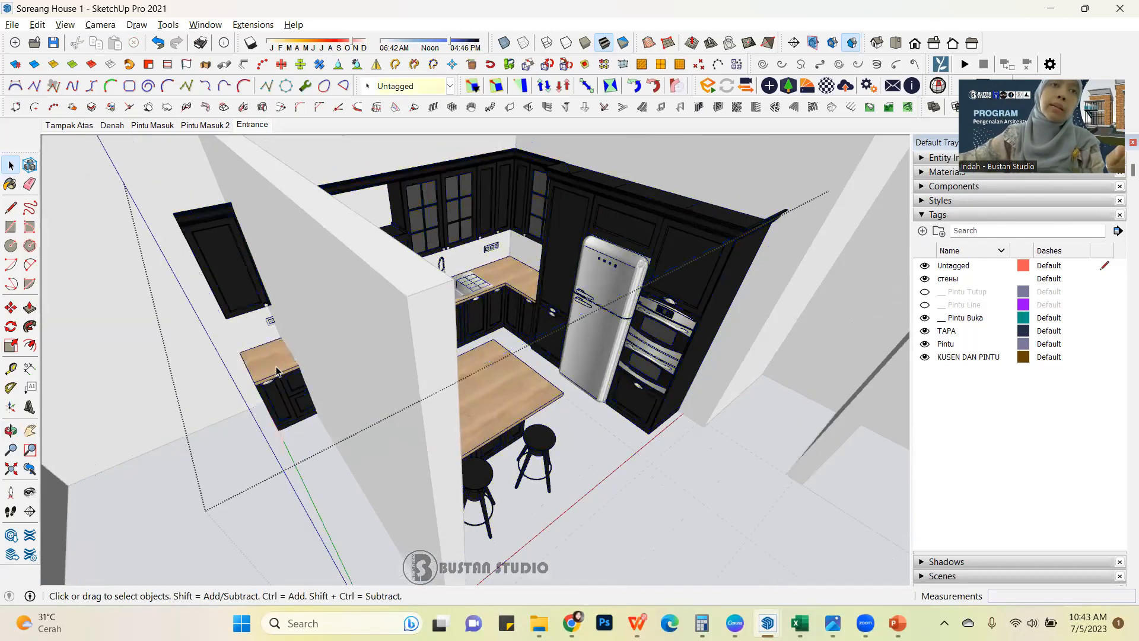
pyautogui.doubleClick(273, 374)
pyautogui.moveTo(257, 381)
pyautogui.mouseDown(button='middle')
pyautogui.moveTo(415, 282)
pyautogui.moveTo(237, 380)
pyautogui.mouseUp(button='middle')
pyautogui.scroll(5, 243, 437)
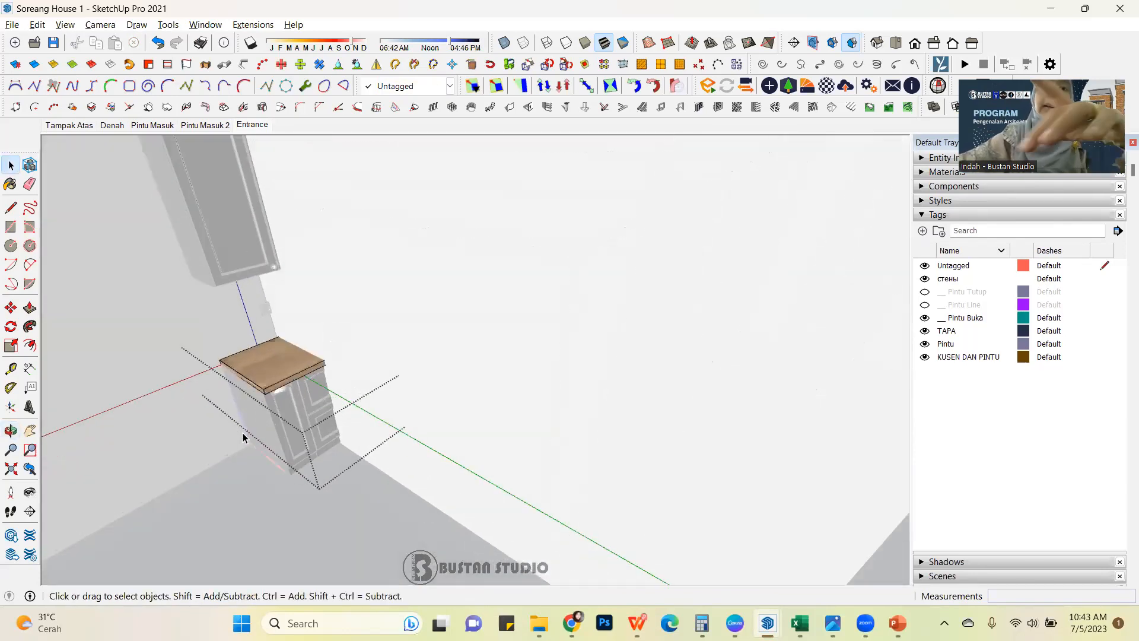
# Try to shorten the countertop by pushing its end face about 43.7 cm inward with Push/Pull.
pyautogui.press('p')
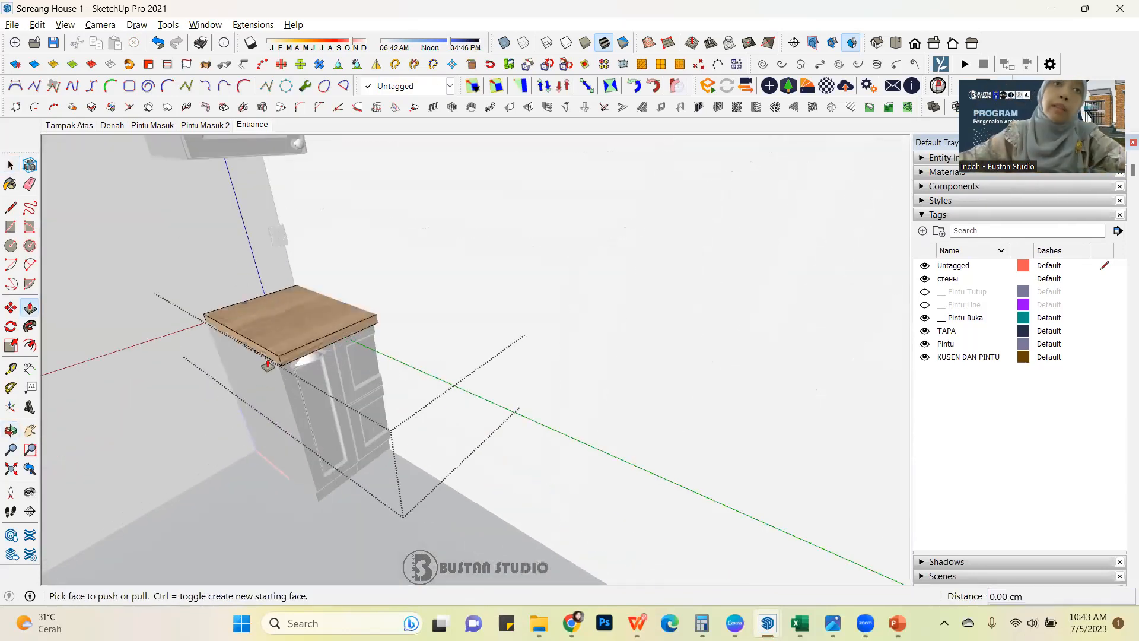
pyautogui.moveTo(270, 363); pyautogui.dragTo(298, 344)
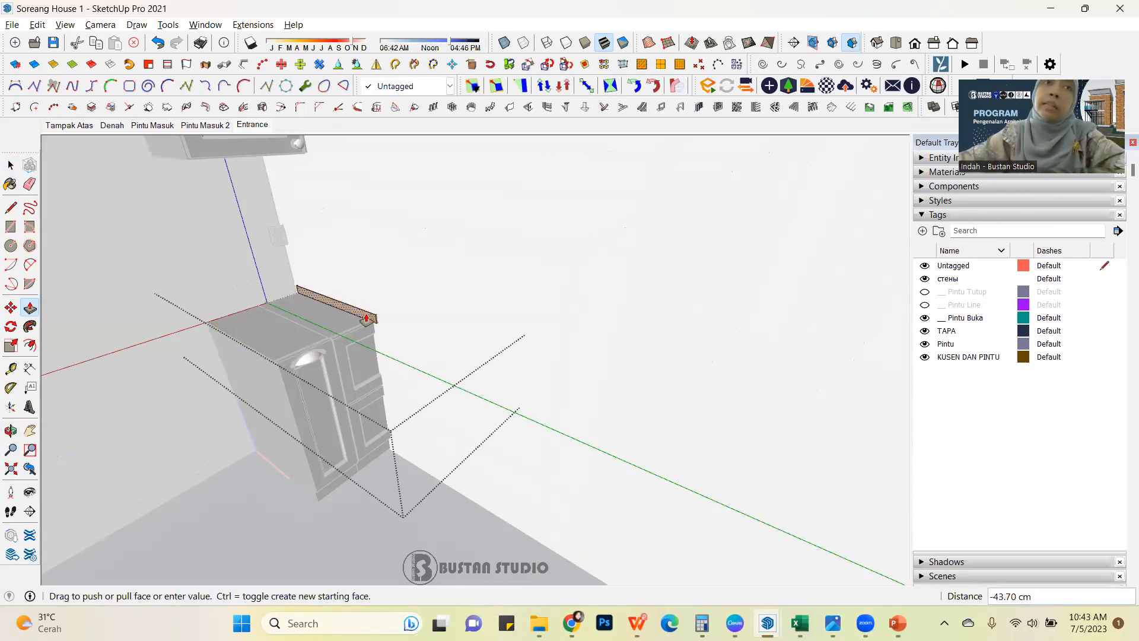
pyautogui.press('Escape')
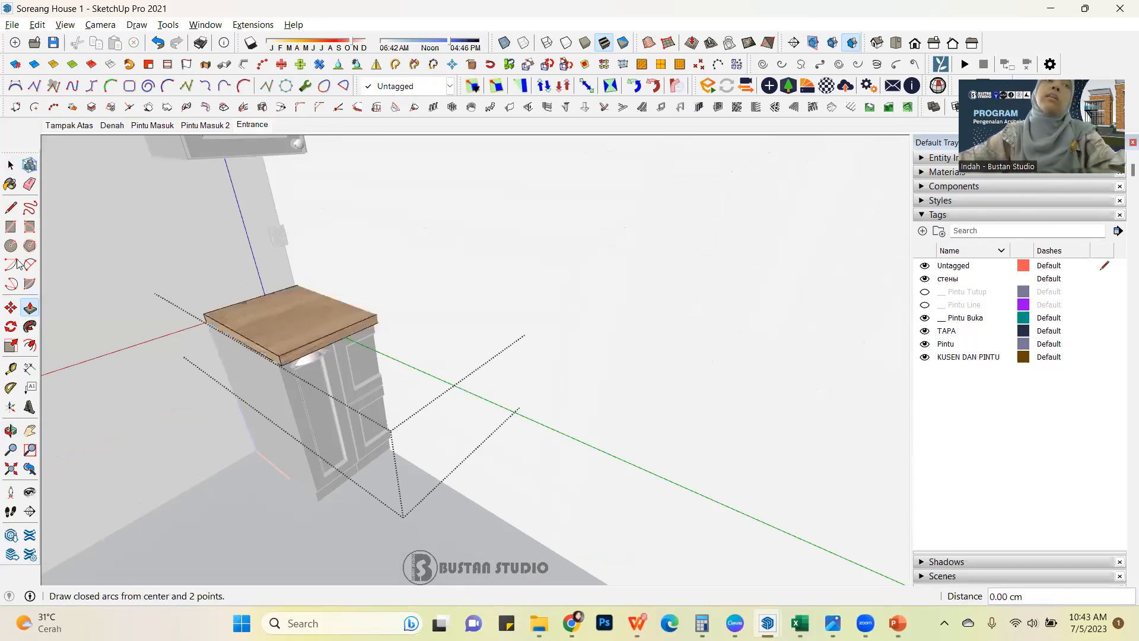
# Leave the countertop group and close the kitchen component's nested editing levels, returning to the whole house model.
pyautogui.click(10, 165)
pyautogui.scroll(6, 500, 390)
pyautogui.scroll(-6, 568, 339)
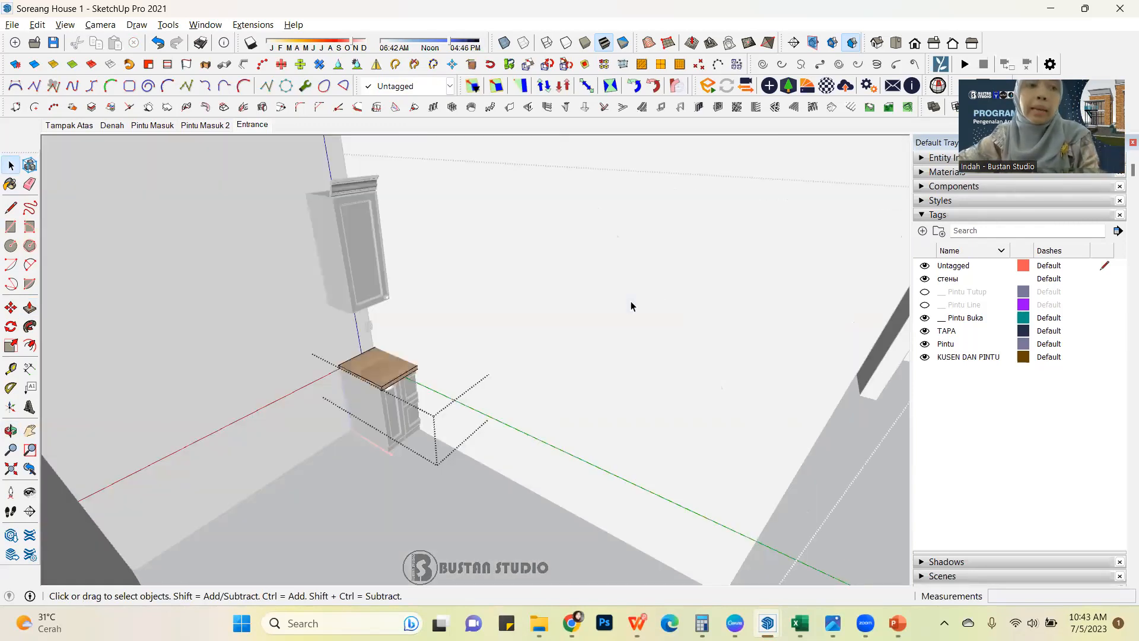
pyautogui.scroll(2, 631, 301)
pyautogui.moveTo(613, 296); pyautogui.dragTo(401, 384, button='middle')
pyautogui.scroll(-3, 400, 384)
pyautogui.scroll(-4, 399, 387)
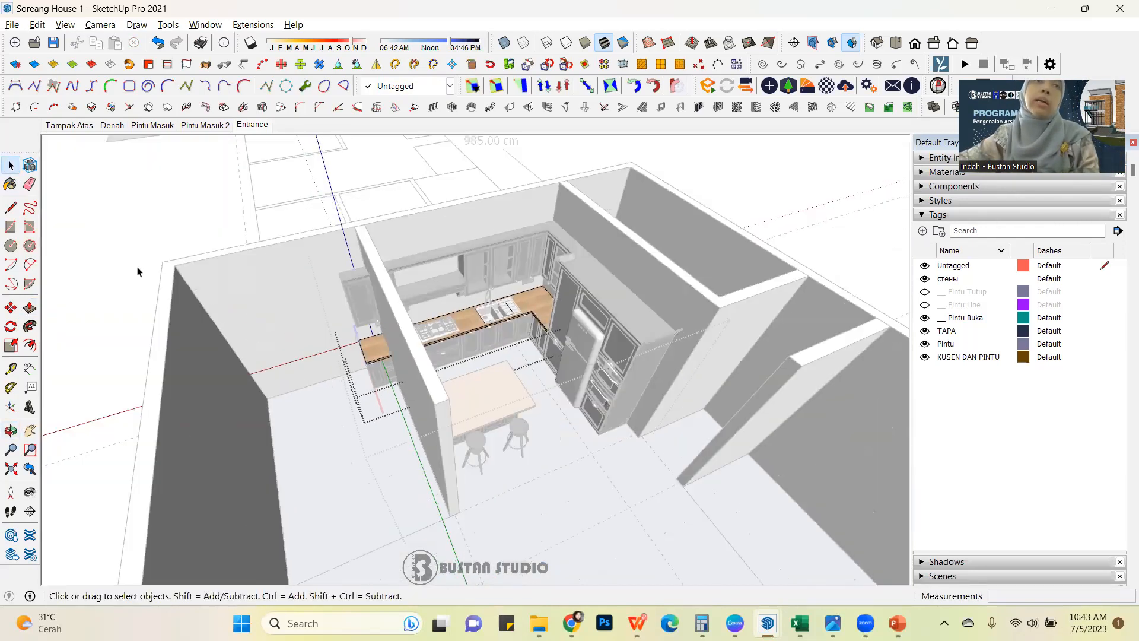
pyautogui.click(212, 204)
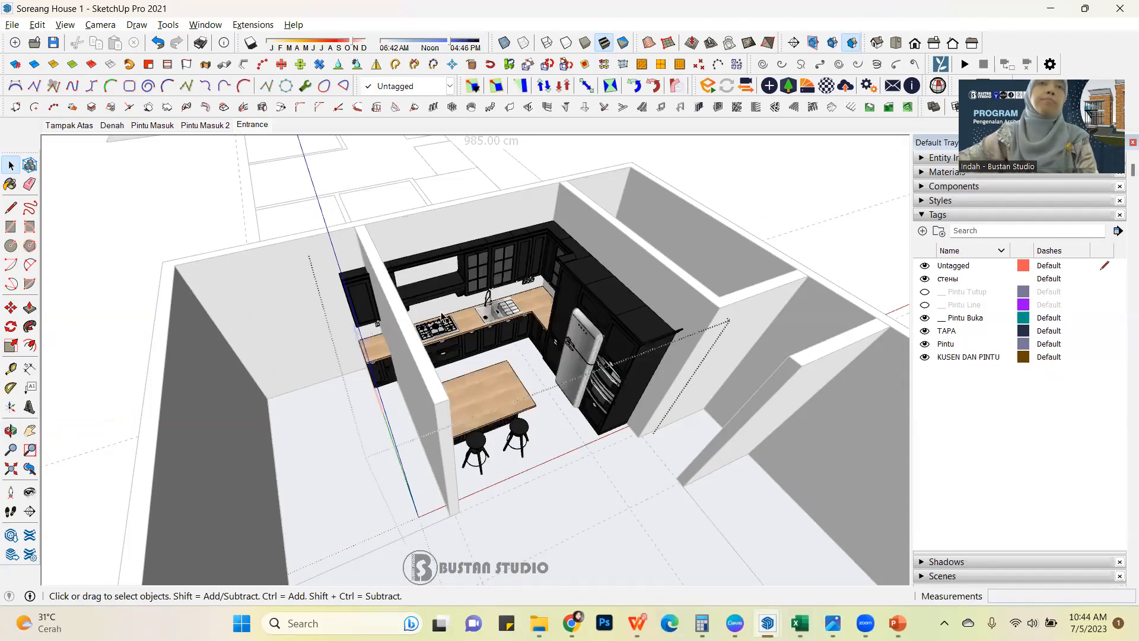
pyautogui.moveTo(333, 332)
pyautogui.mouseDown(button='middle')
pyautogui.moveTo(320, 328)
pyautogui.moveTo(339, 332)
pyautogui.mouseUp(button='middle')
pyautogui.scroll(3, 495, 351)
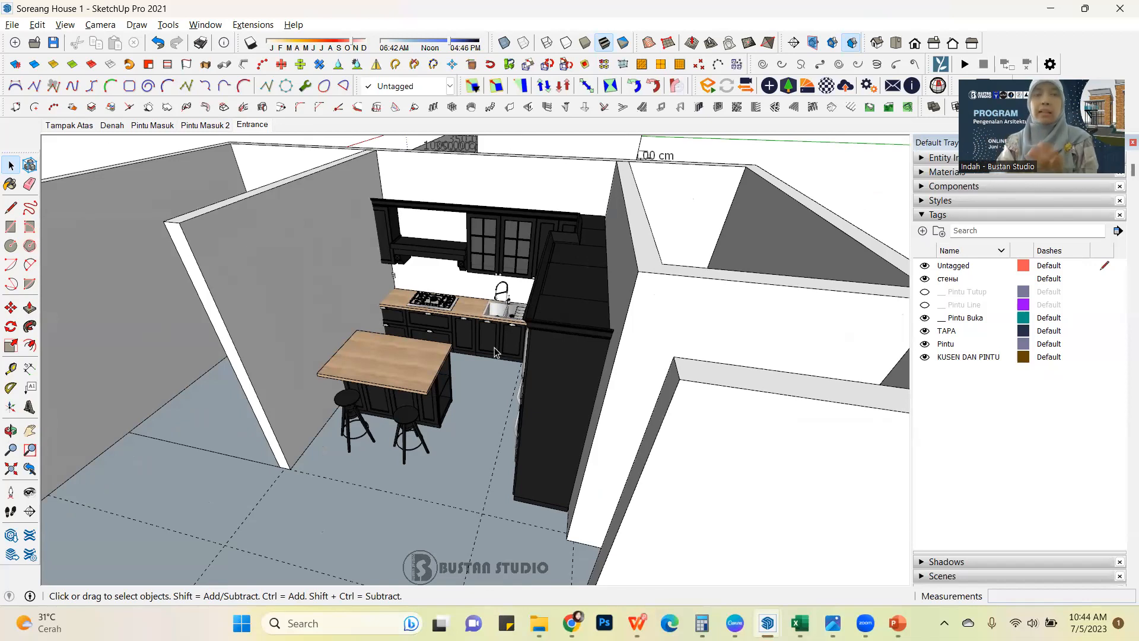
# Select the kitchen component and examine its island, stools, sink, hob, refrigerator and ovens up close and within the room.
pyautogui.click(388, 398)
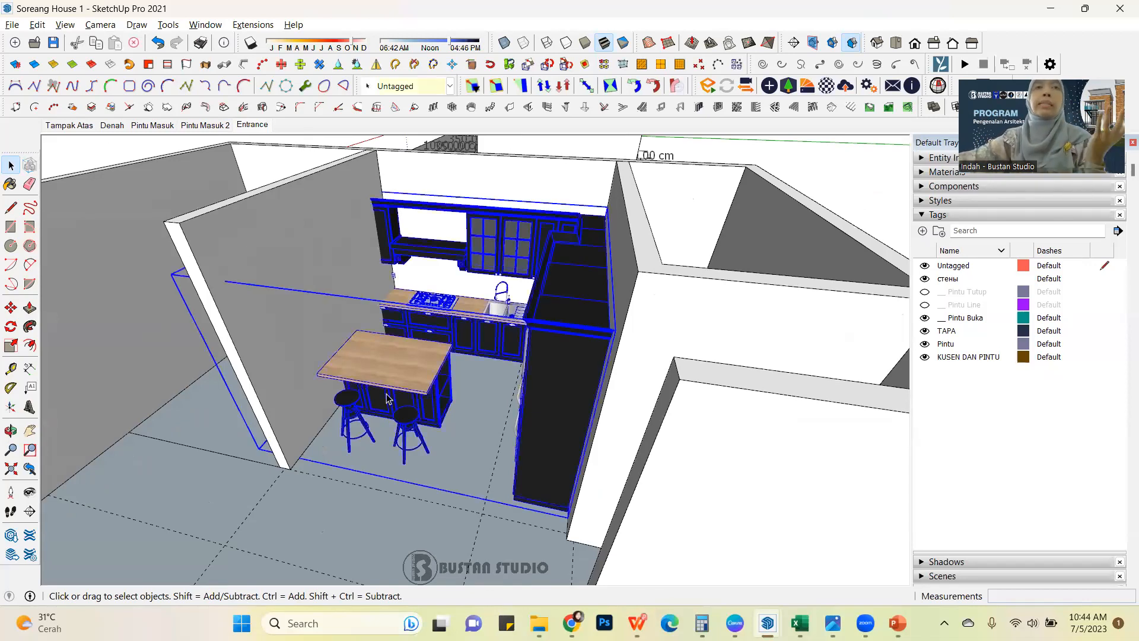
pyautogui.scroll(2, 410, 399)
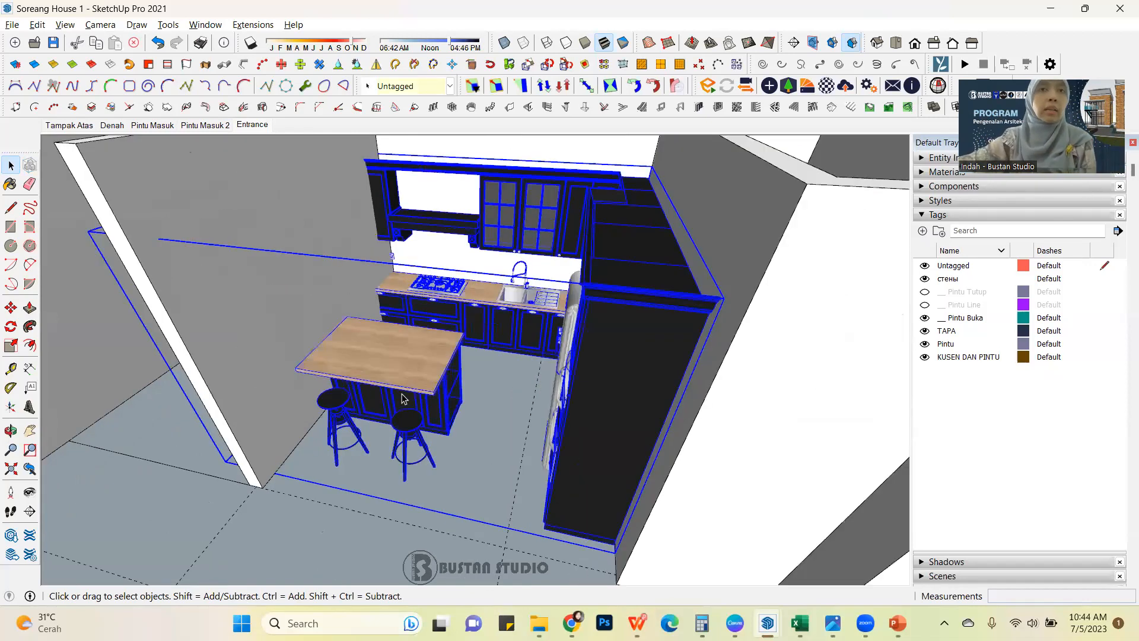
pyautogui.moveTo(414, 398); pyautogui.dragTo(689, 285, button='middle')
pyautogui.scroll(4, 689, 284)
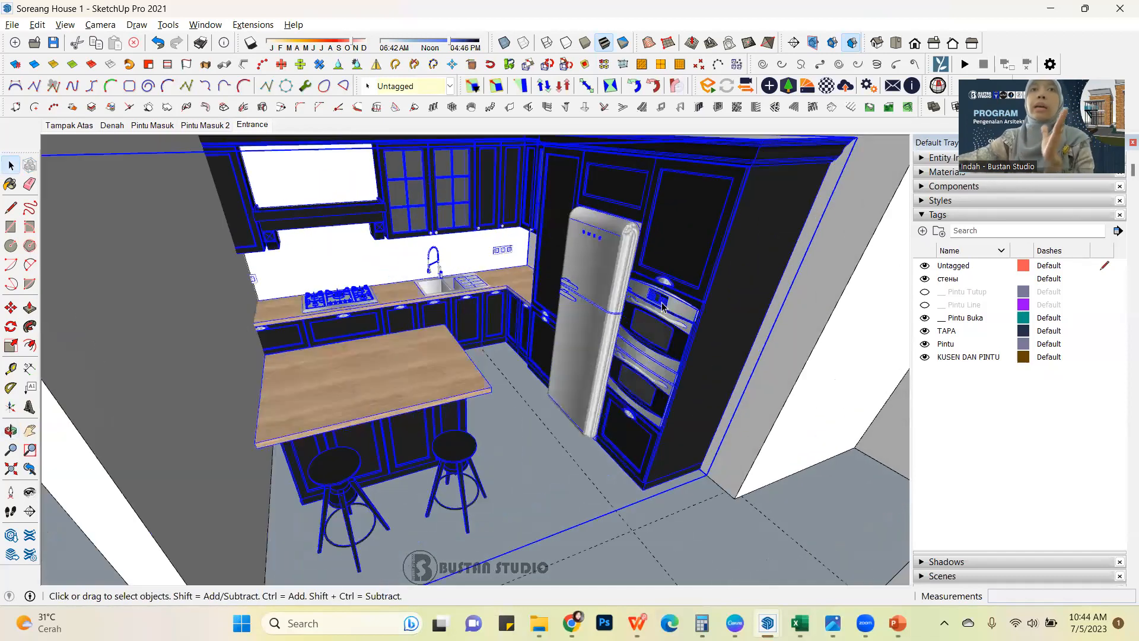
pyautogui.scroll(3, 472, 308)
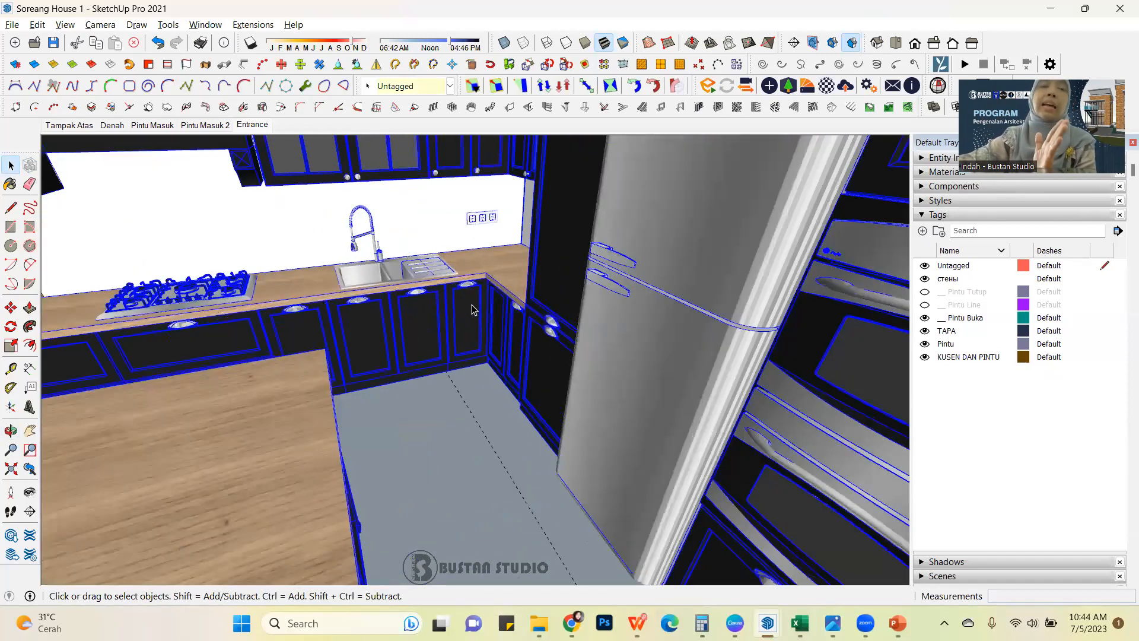
pyautogui.scroll(2, 473, 309)
pyautogui.moveTo(473, 309)
pyautogui.mouseDown(button='middle')
pyautogui.moveTo(461, 309)
pyautogui.moveTo(475, 325)
pyautogui.mouseUp(button='middle')
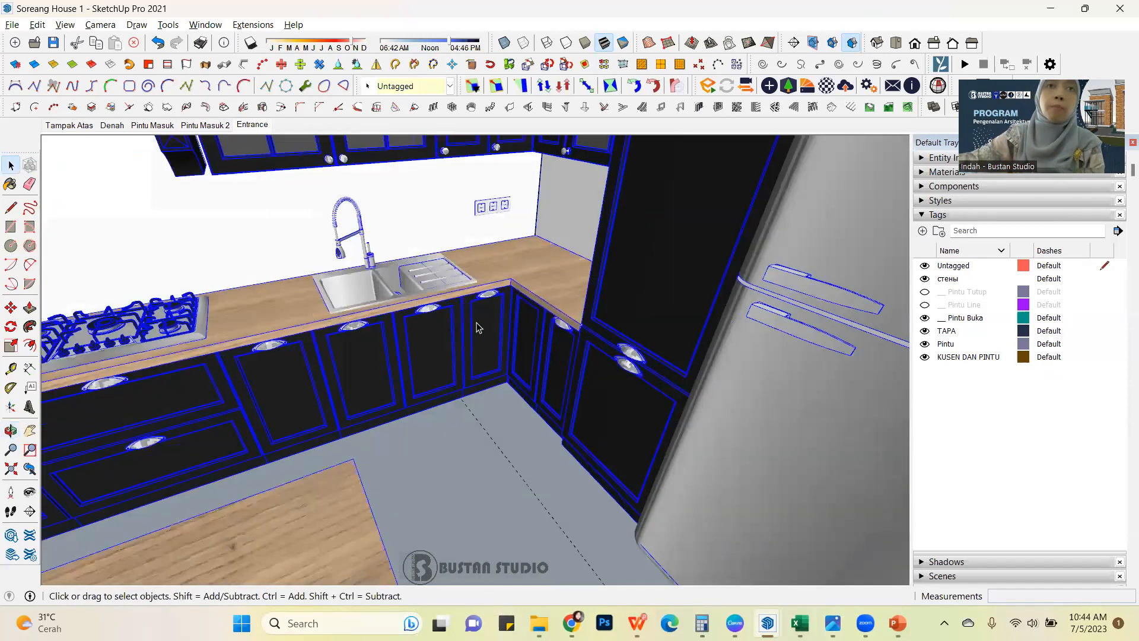
pyautogui.scroll(2, 476, 325)
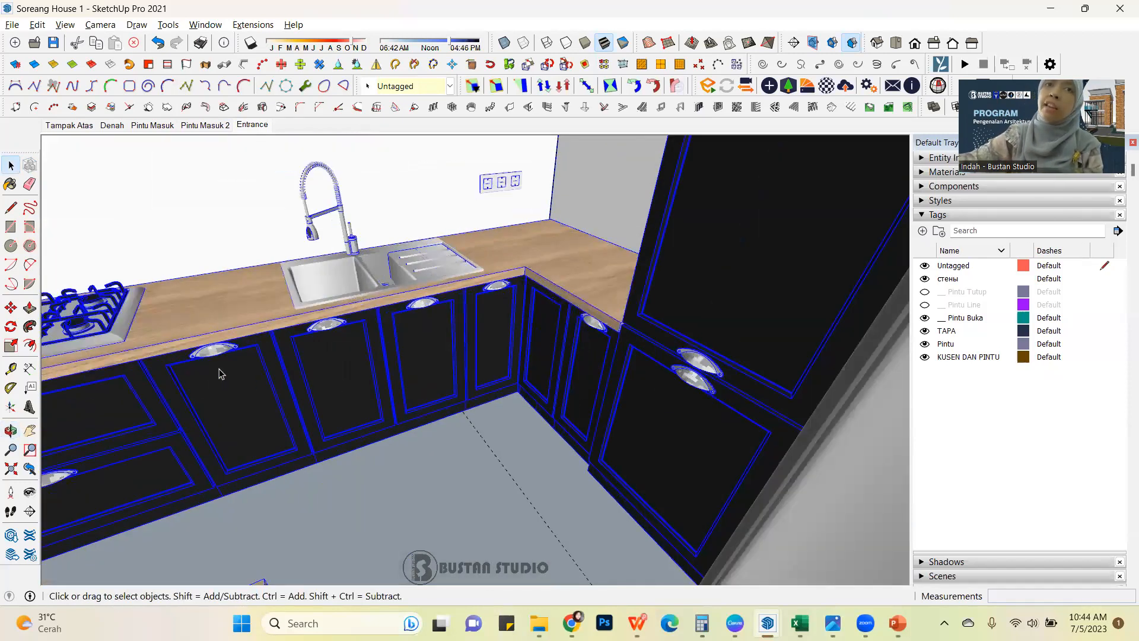
pyautogui.scroll(-3, 243, 373)
pyautogui.moveTo(485, 391); pyautogui.dragTo(462, 422, button='middle')
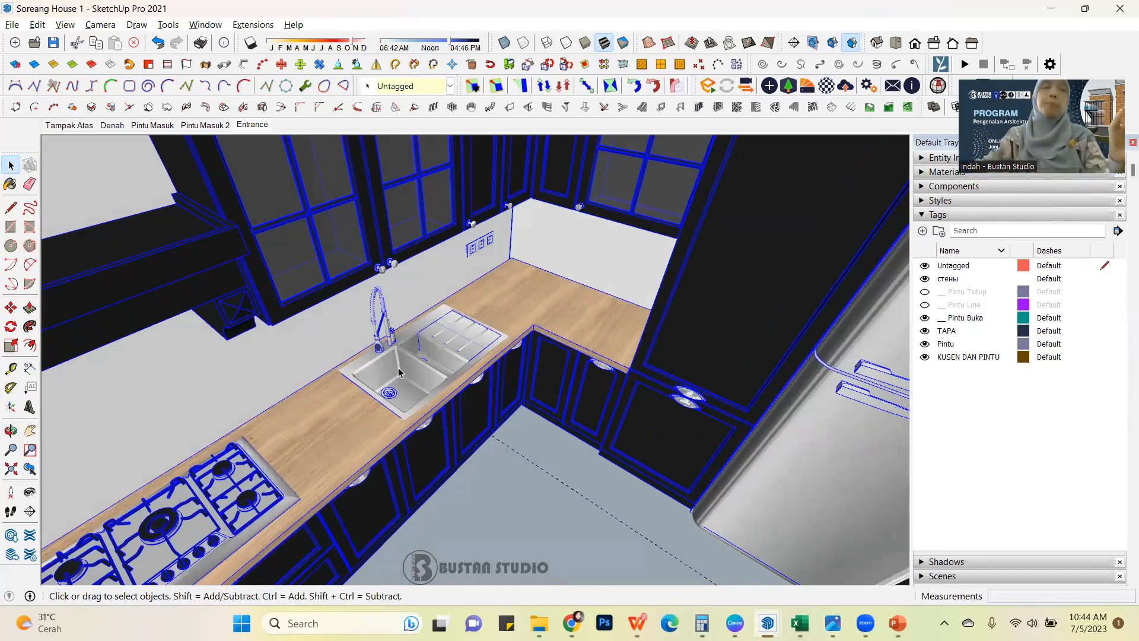
pyautogui.scroll(-3, 399, 370)
pyautogui.moveTo(466, 350); pyautogui.dragTo(386, 326, button='middle')
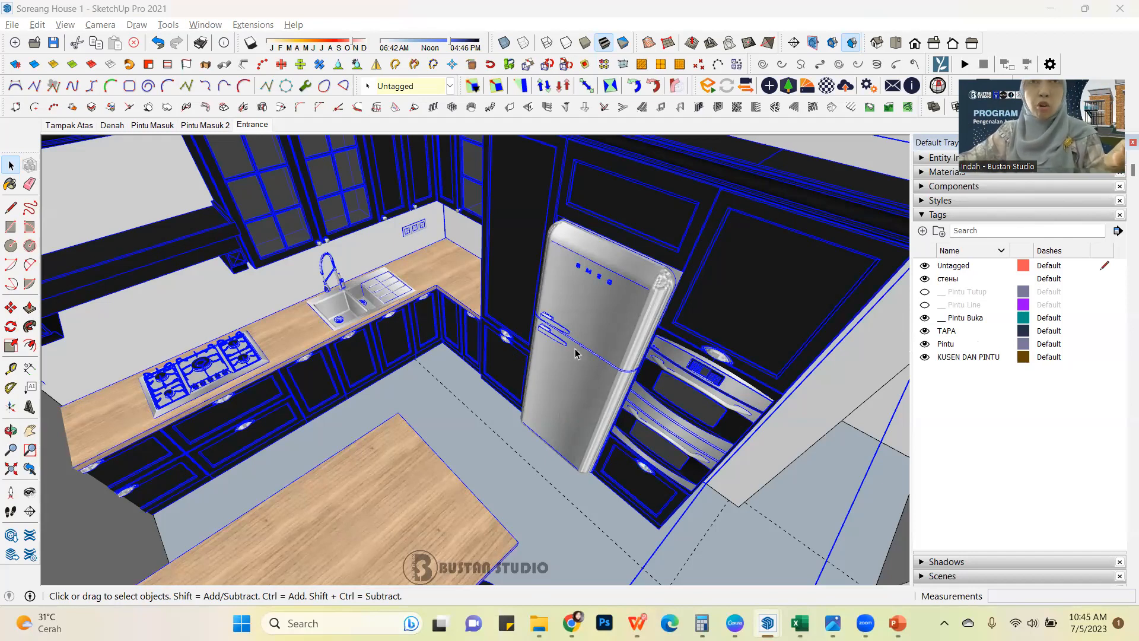
pyautogui.scroll(-5, 629, 426)
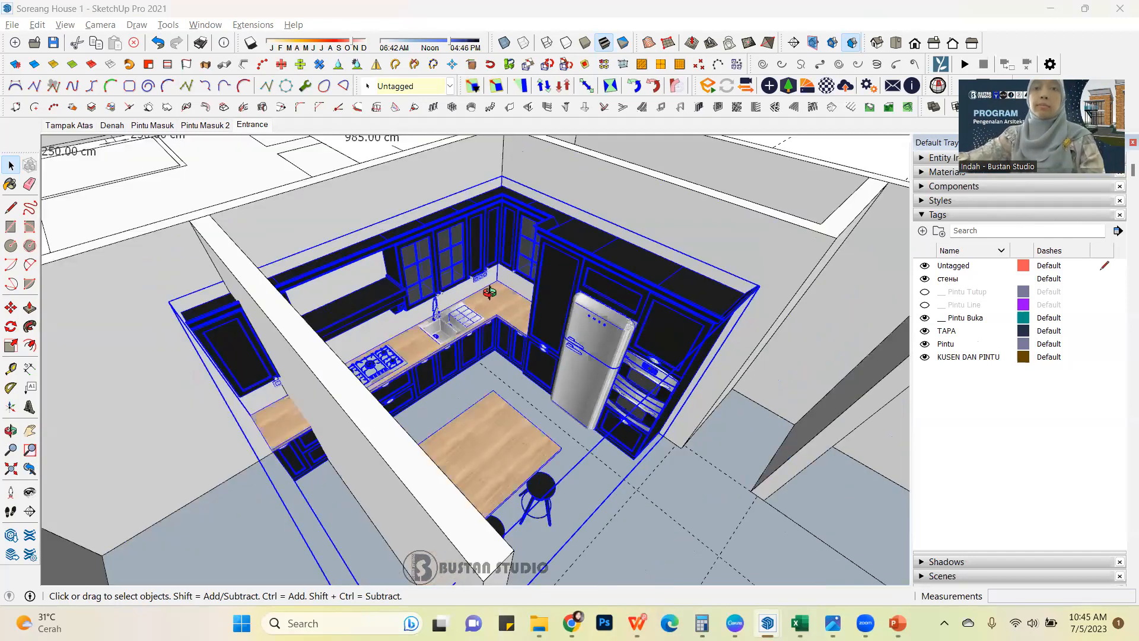
pyautogui.scroll(3, 516, 464)
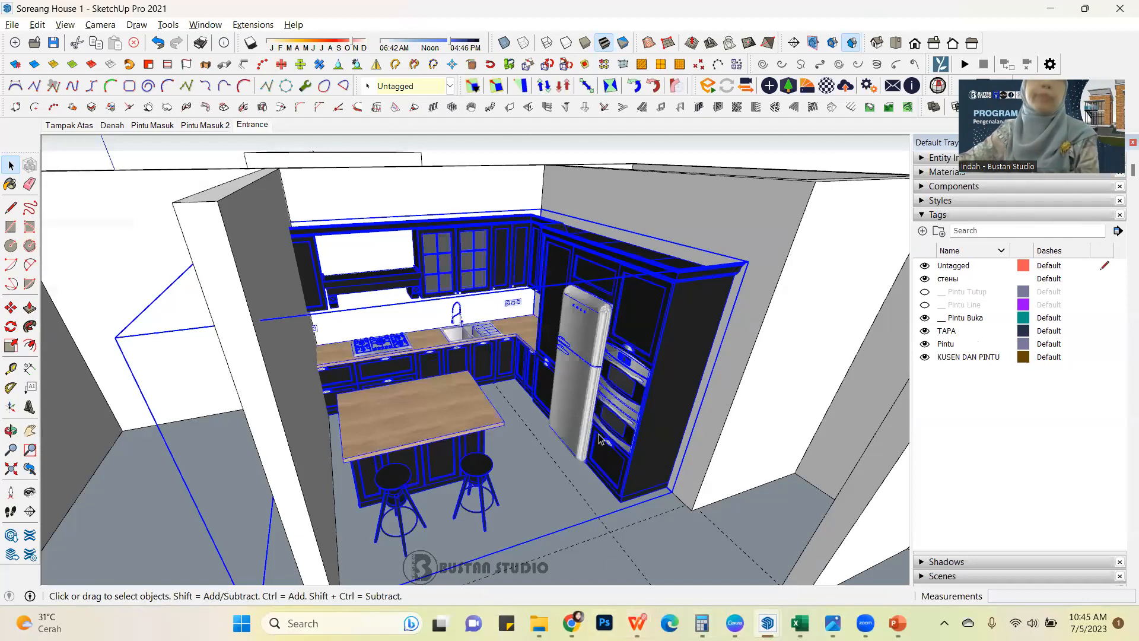
pyautogui.scroll(-3, 519, 356)
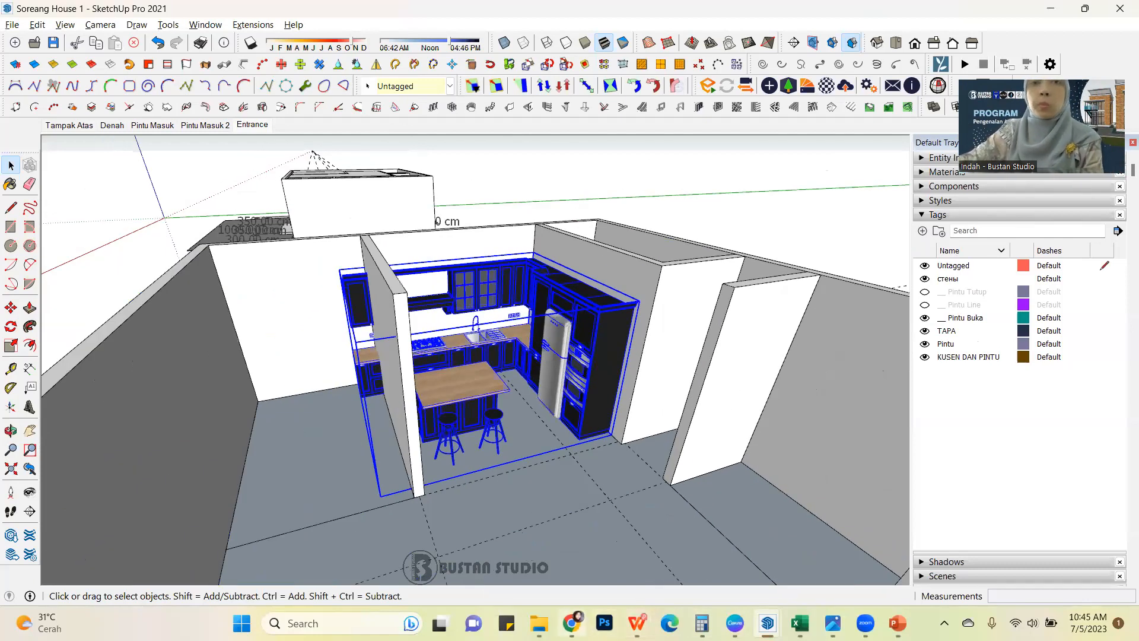
pyautogui.moveTo(897, 623)
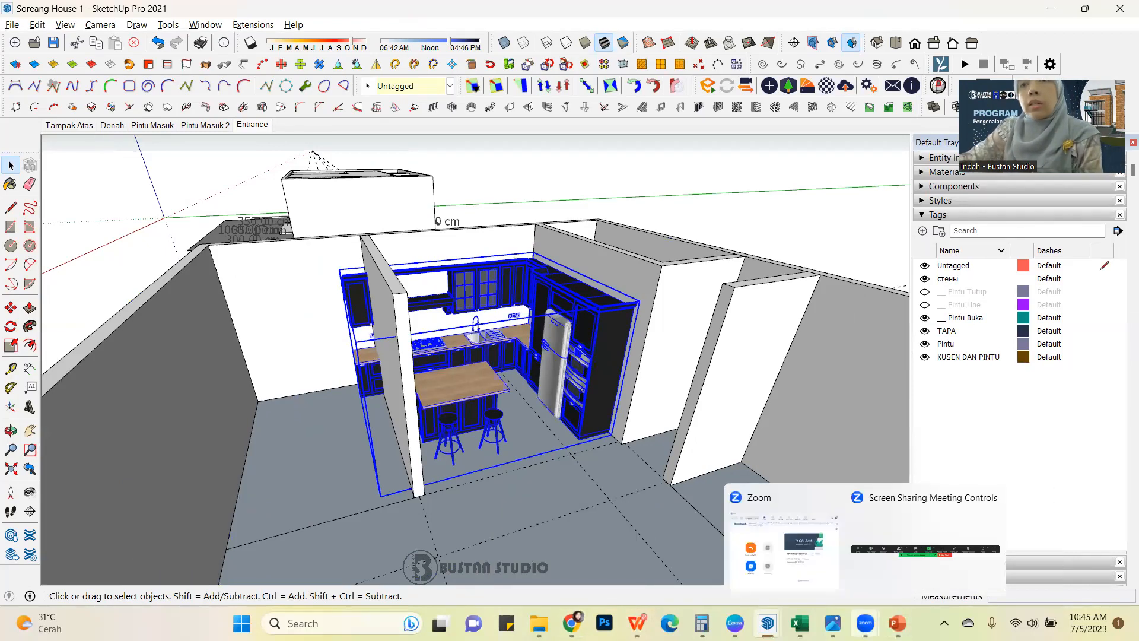
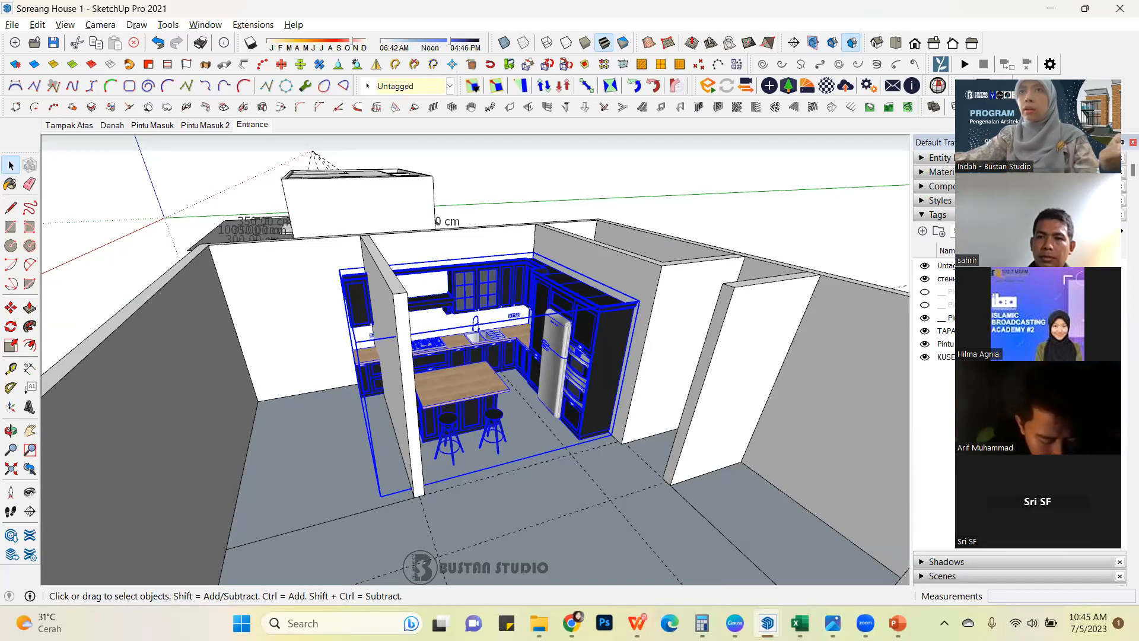
# Deselect the kitchen component, view the furnished house from above, and open 3D Warehouse.
pyautogui.click(103, 221)
pyautogui.scroll(-5, 252, 229)
pyautogui.moveTo(275, 297); pyautogui.dragTo(438, 499, button='middle')
pyautogui.scroll(2, 559, 306)
pyautogui.keyDown('shift'); pyautogui.moveTo(560, 287); pyautogui.dragTo(525, 265, button='middle'); pyautogui.keyUp('shift')
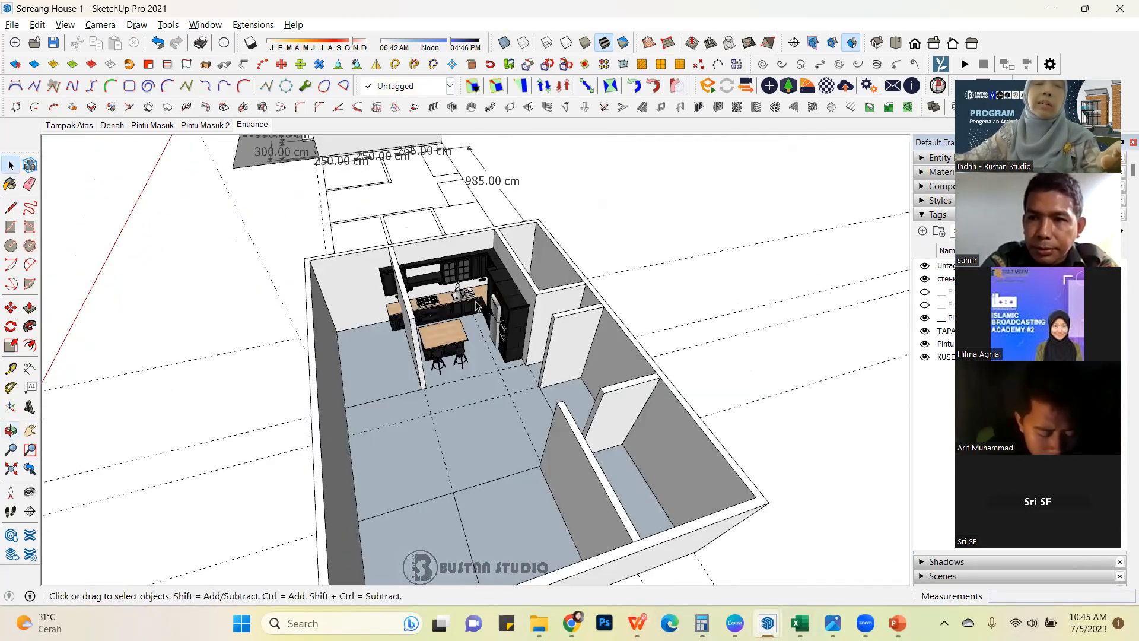
pyautogui.scroll(3, 477, 305)
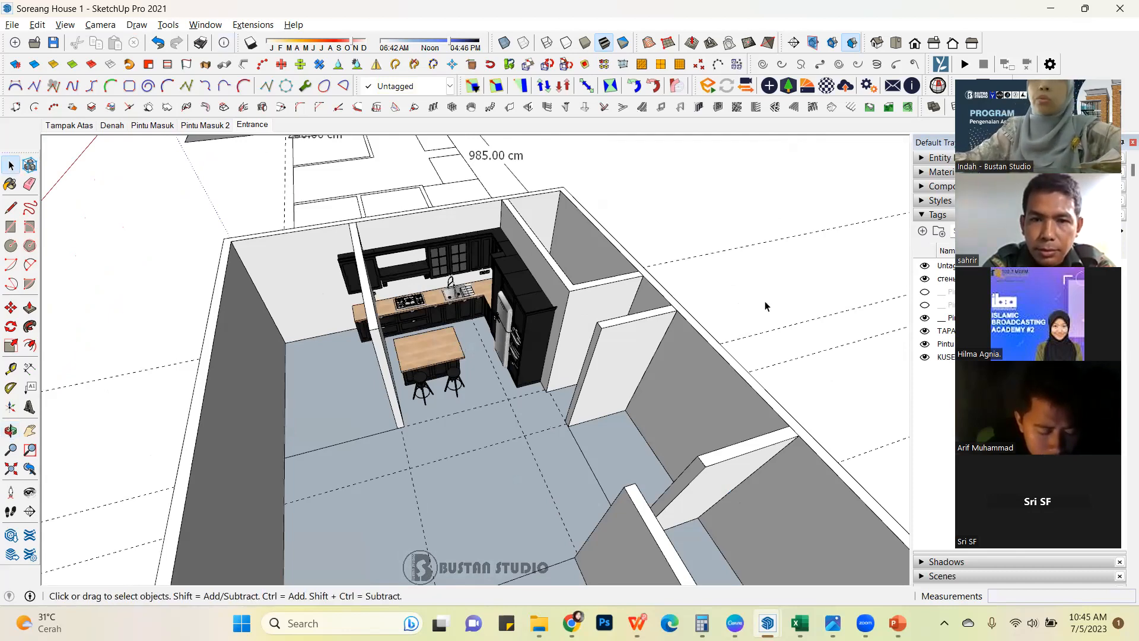
pyautogui.click(257, 24)
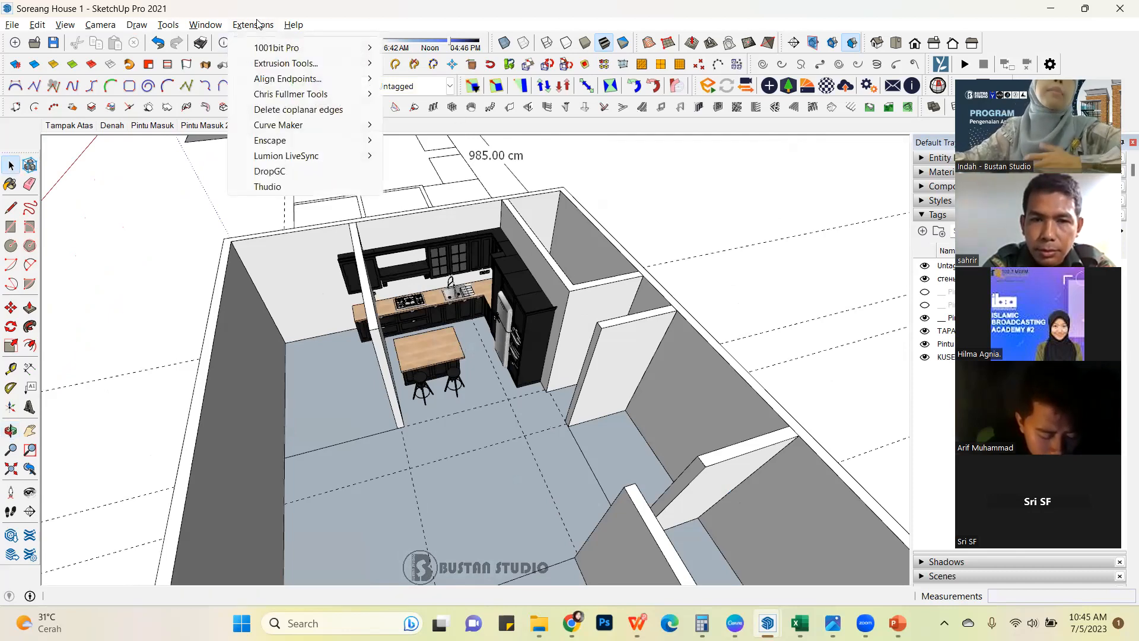
pyautogui.moveTo(208, 29)
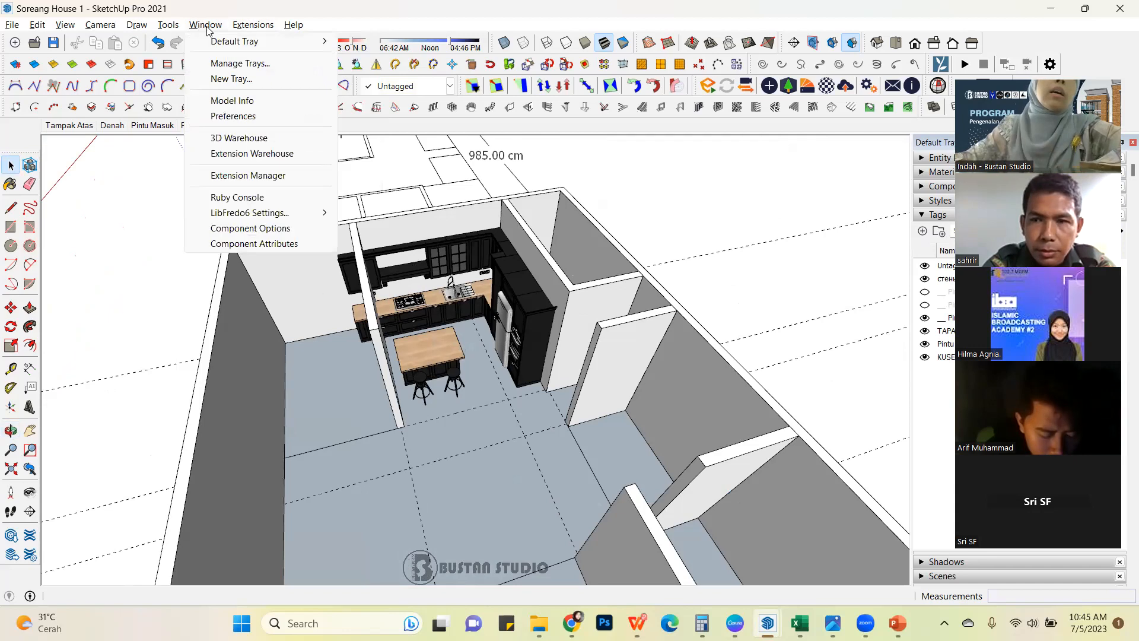
pyautogui.click(264, 142)
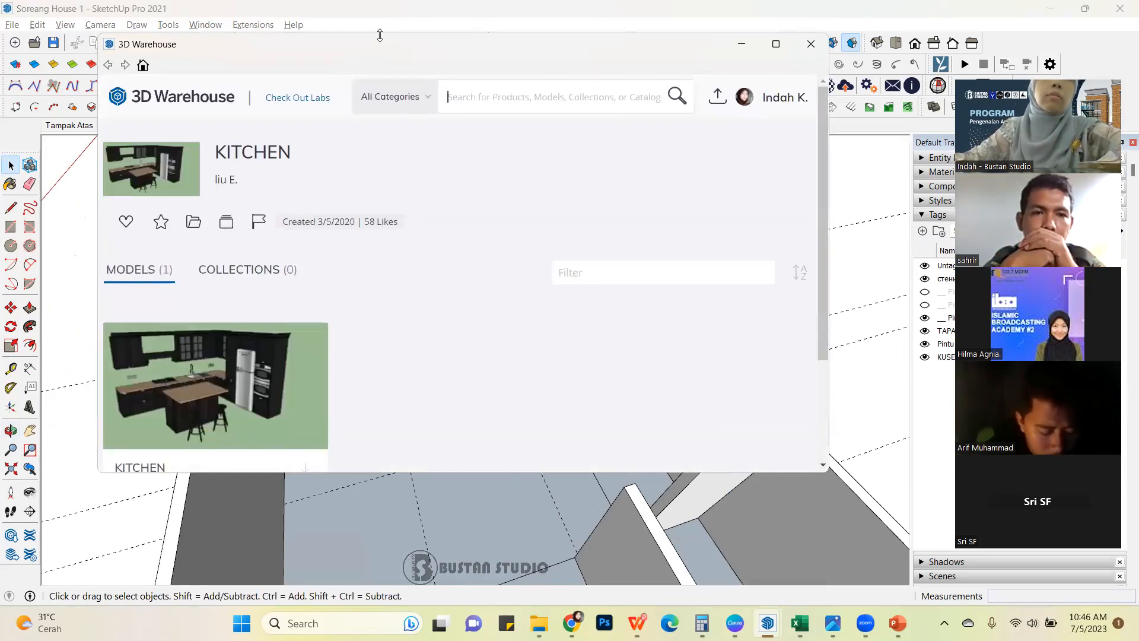
# Search 3D Warehouse for "queen bed".
pyautogui.click(449, 97)
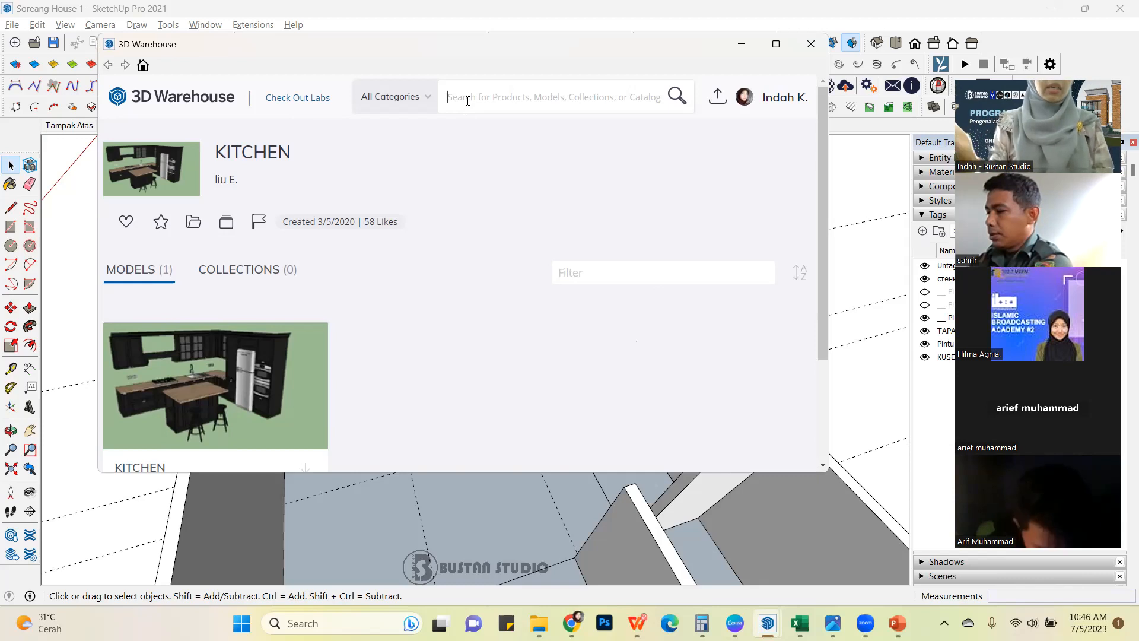
pyautogui.write('be')
pyautogui.press('BackSpace')
pyautogui.press('BackSpace')
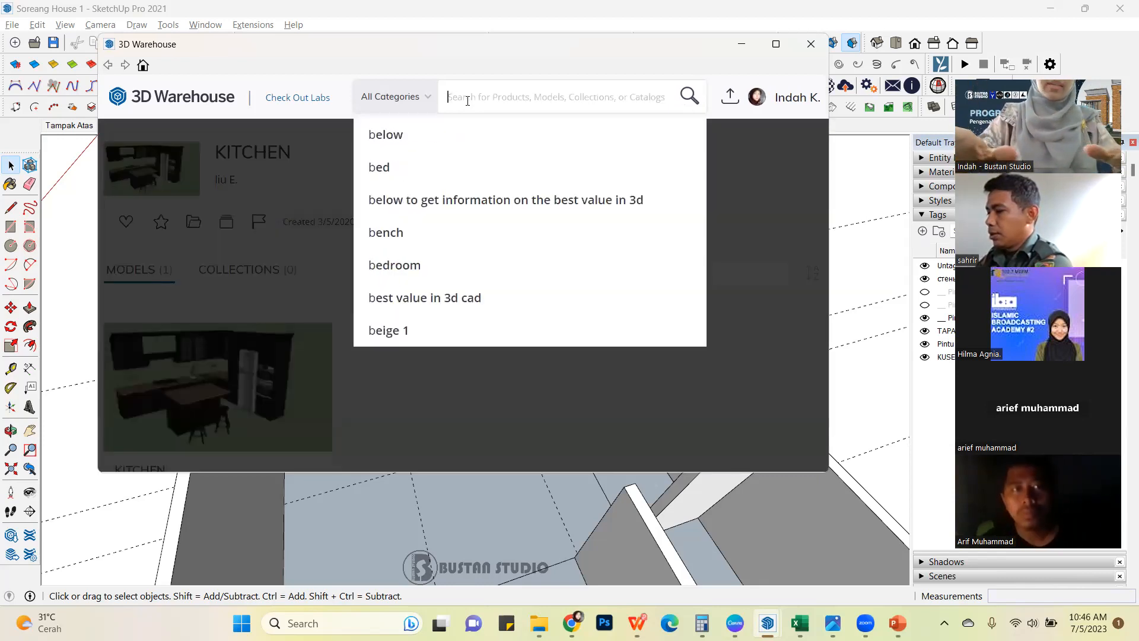
pyautogui.write('queen bed')
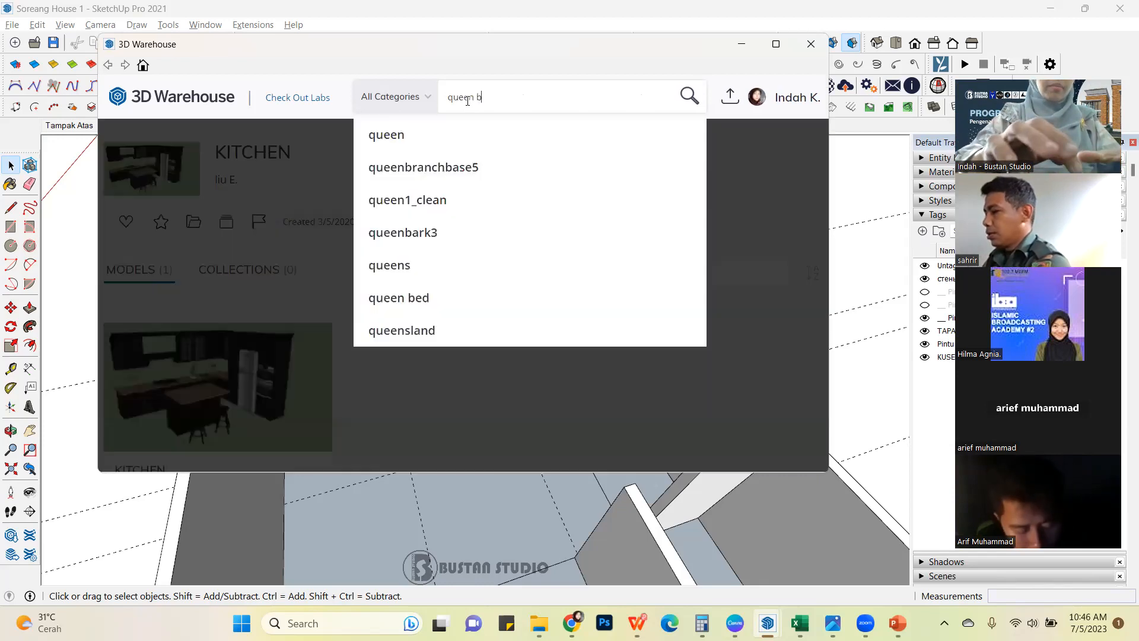
pyautogui.press('Return')
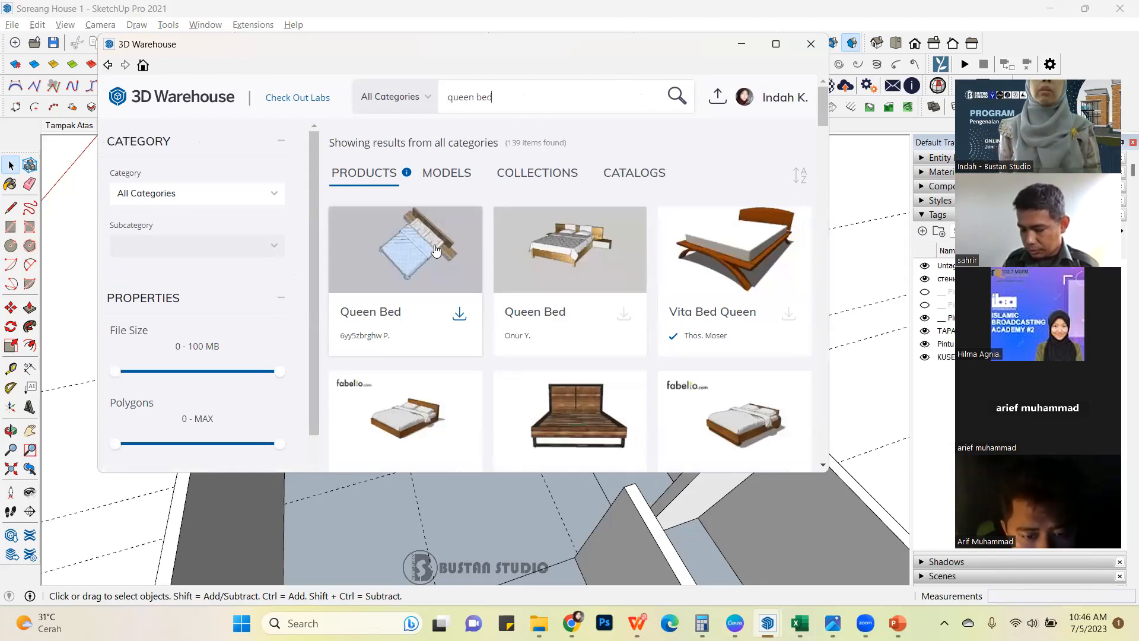
# Browse the queen bed products among the search results.
pyautogui.scroll(-1, 559, 424)
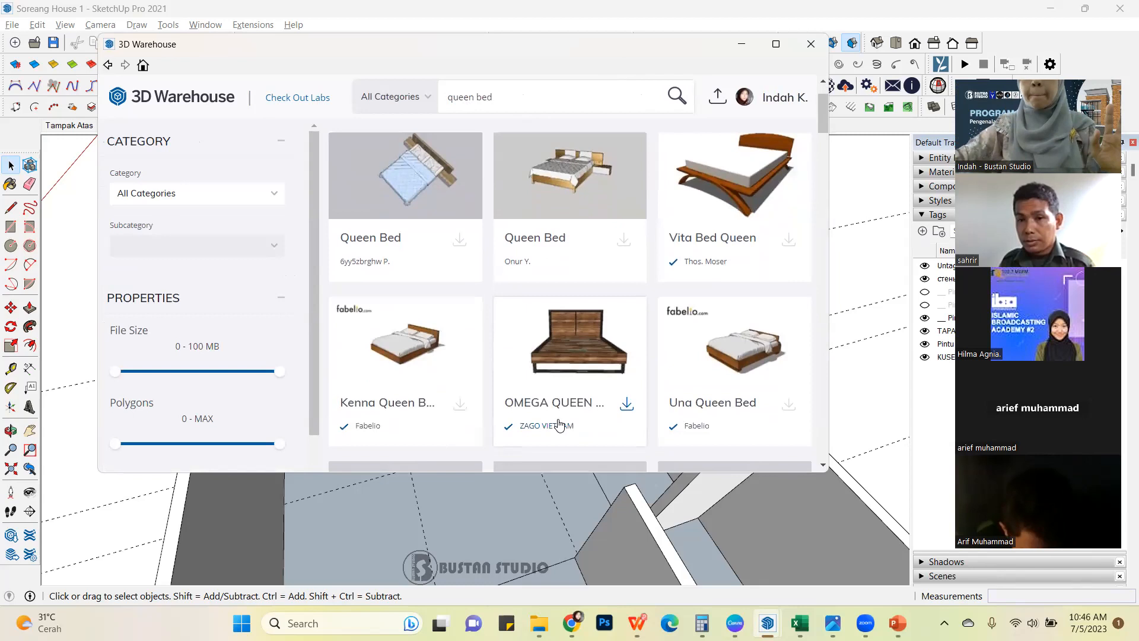
pyautogui.scroll(-4, 568, 344)
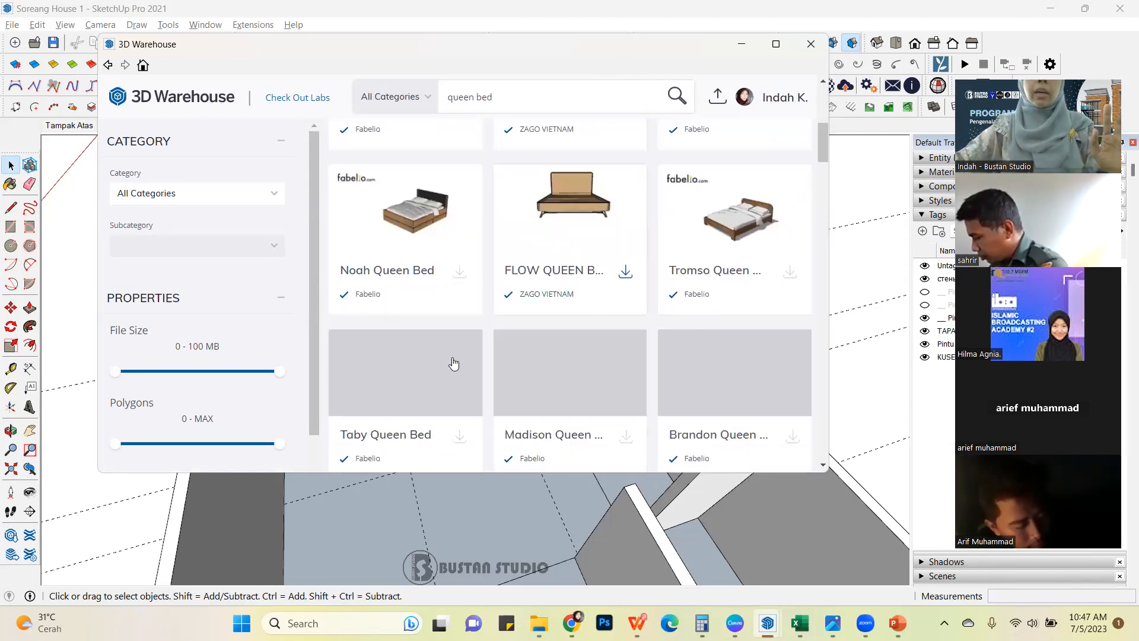
pyautogui.scroll(-3, 474, 342)
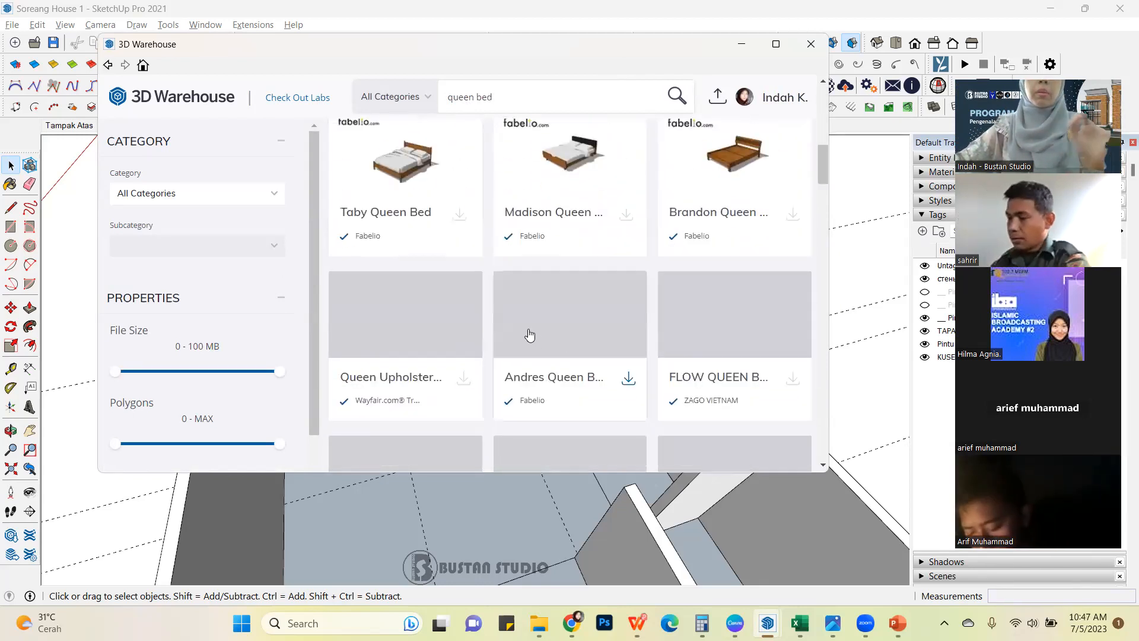
pyautogui.scroll(-4, 530, 336)
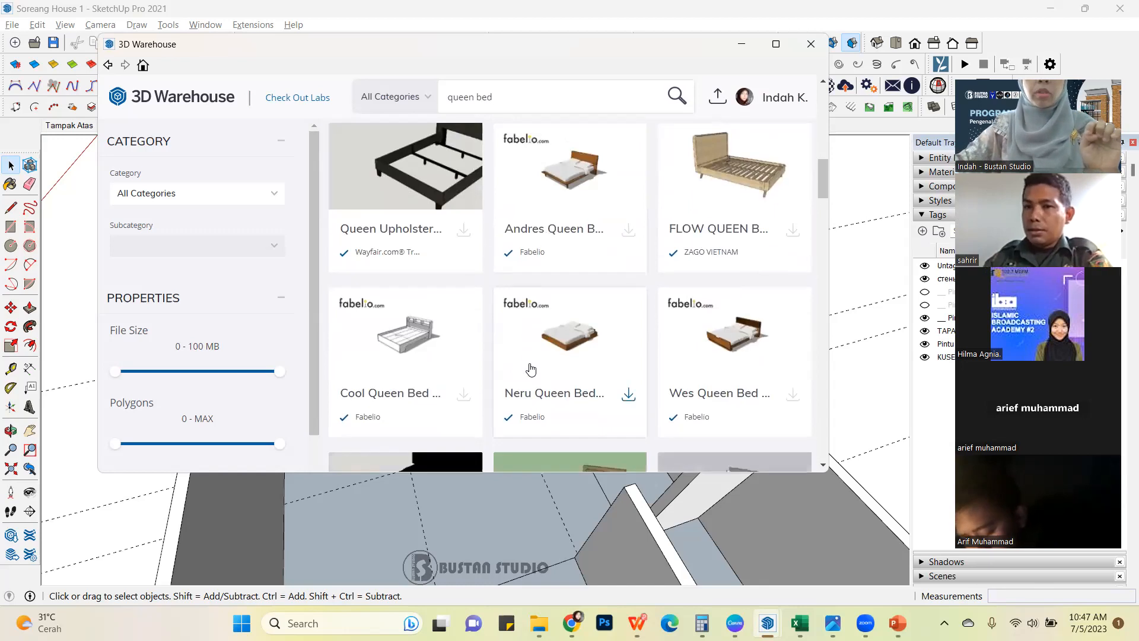
pyautogui.scroll(4, 528, 346)
pyautogui.scroll(8, 528, 346)
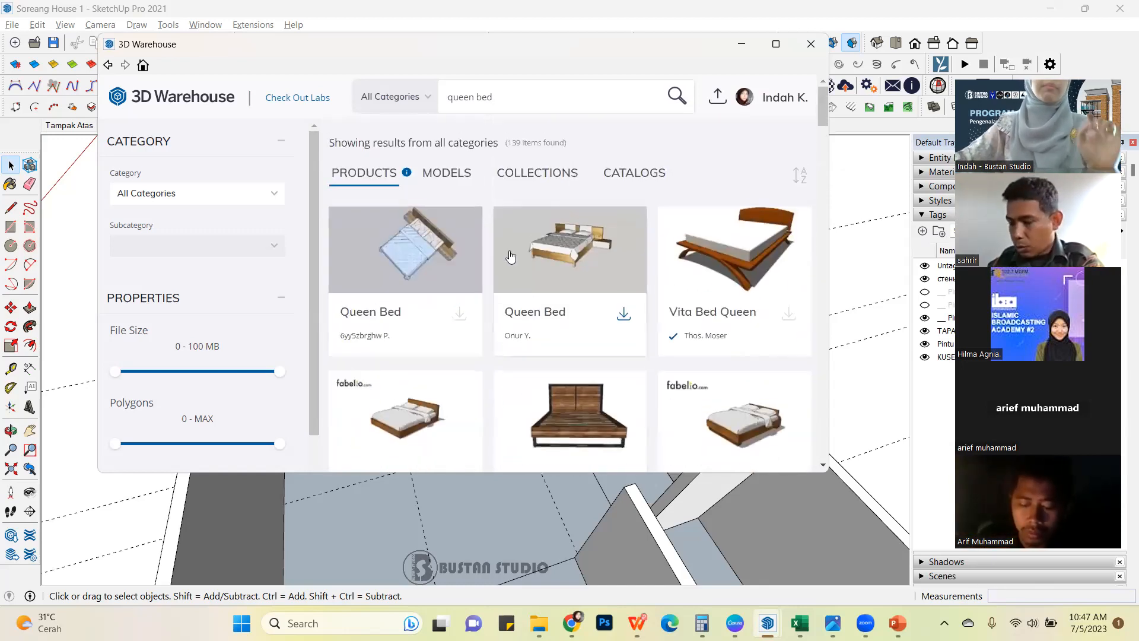
# Show the queen bed results as models, limited to a file size of 42 MB and 52 K polygons.
pyautogui.click(457, 178)
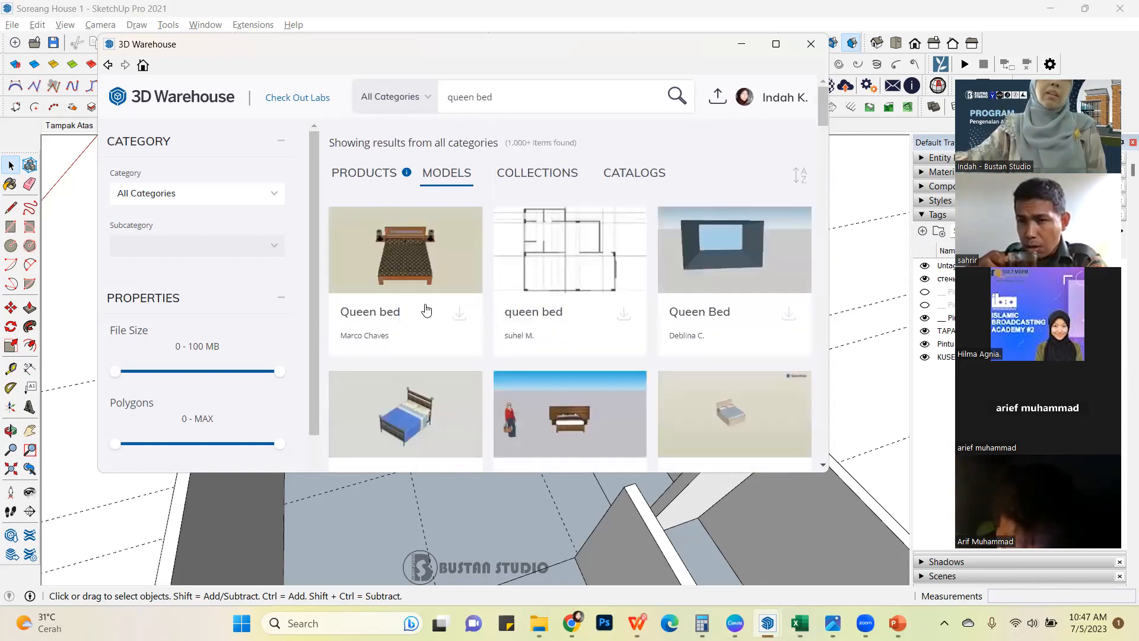
pyautogui.moveTo(276, 371); pyautogui.dragTo(188, 372)
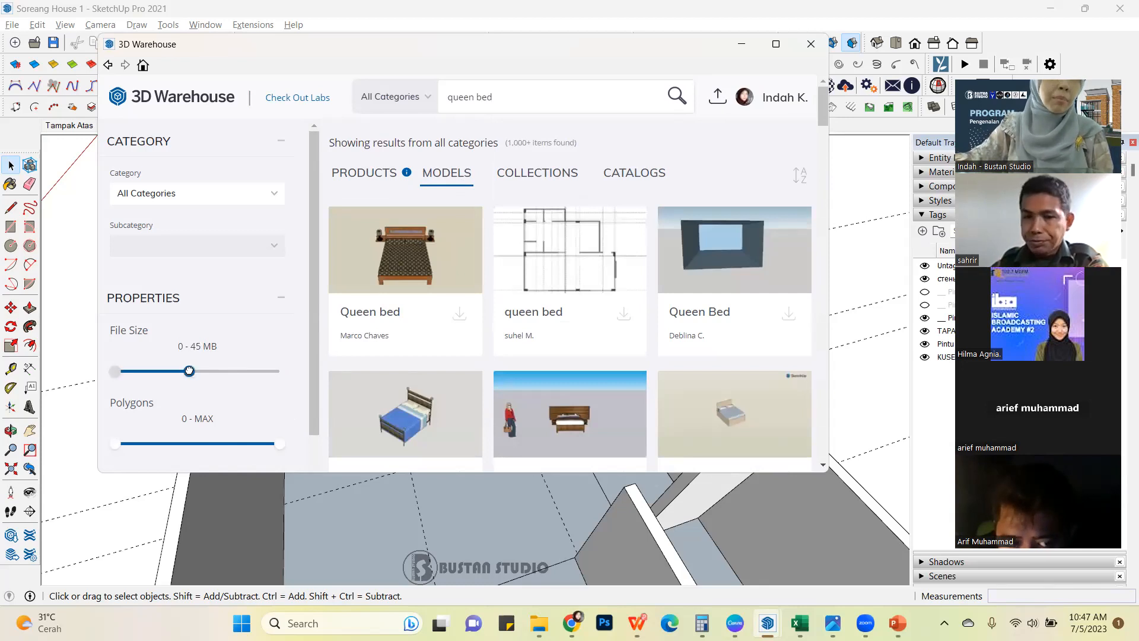
pyautogui.moveTo(174, 371)
pyautogui.mouseDown()
pyautogui.moveTo(279, 371)
pyautogui.moveTo(185, 372)
pyautogui.mouseUp()
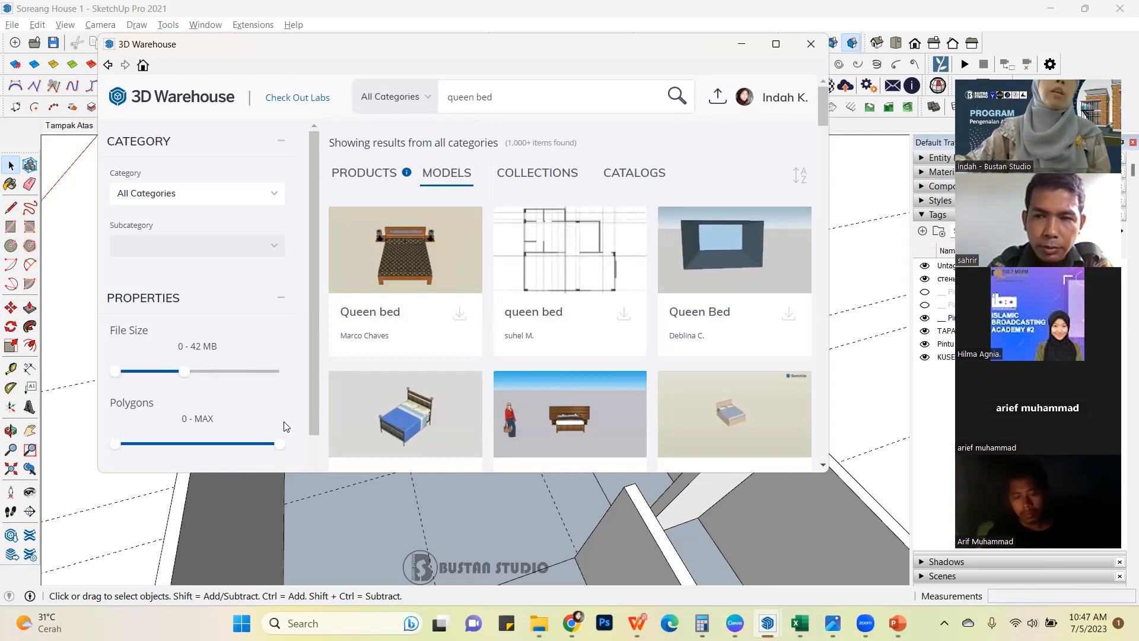
pyautogui.moveTo(279, 443); pyautogui.dragTo(219, 444)
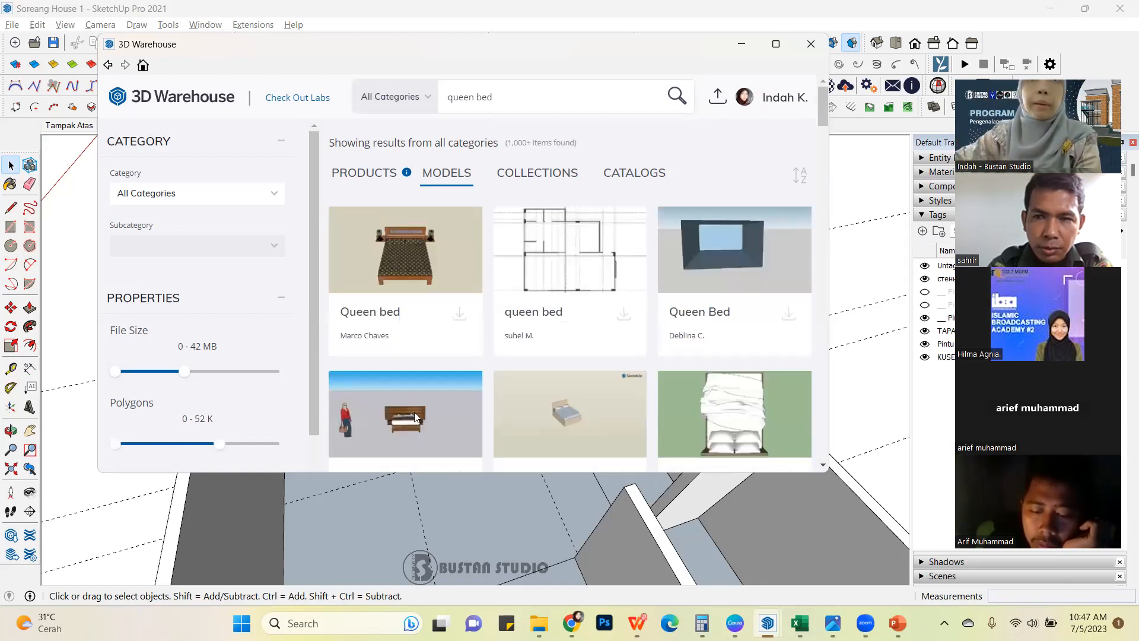
# Find the "Bed - Queen" model with the black cover and dark wooden frame in the filtered results, and load it directly into the model.
pyautogui.scroll(-5, 583, 326)
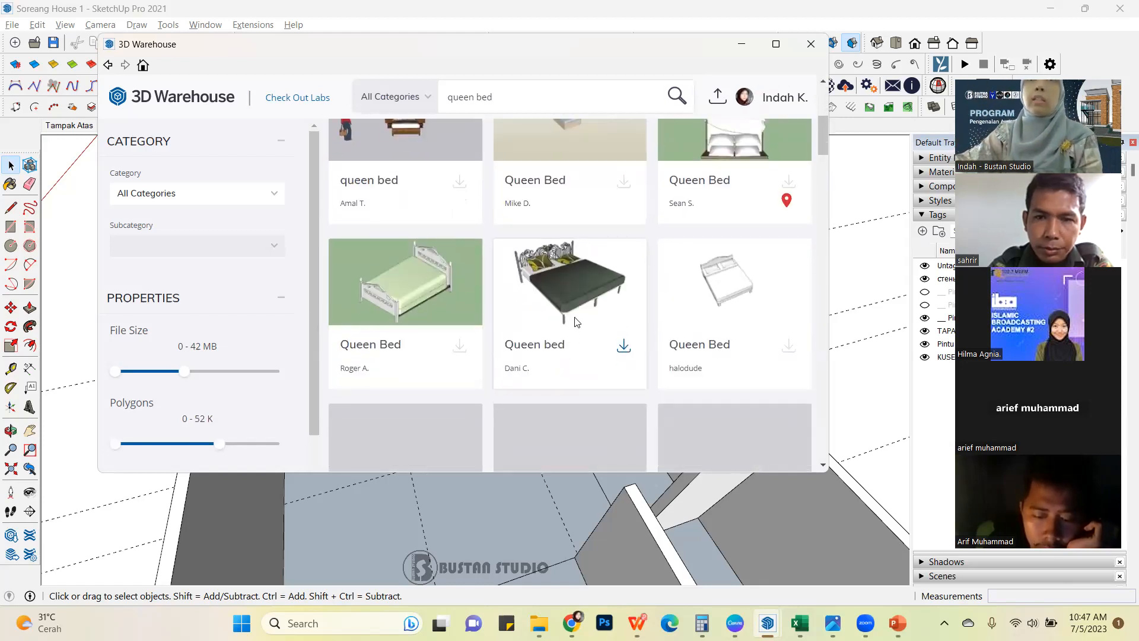
pyautogui.scroll(-6, 480, 304)
pyautogui.scroll(4, 482, 300)
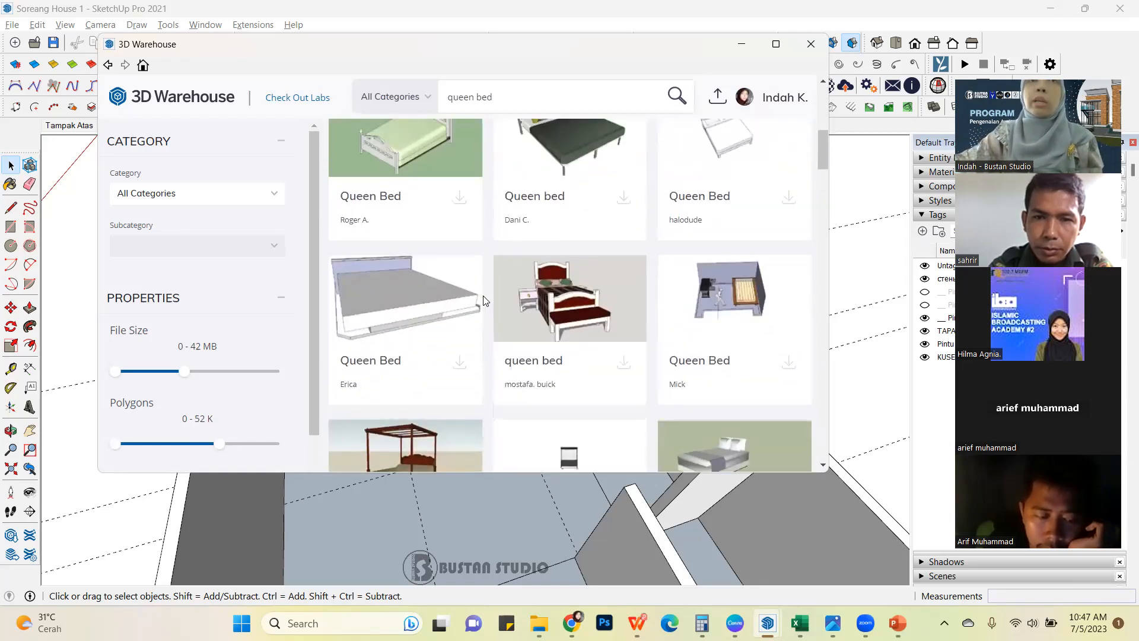
pyautogui.scroll(-3, 510, 296)
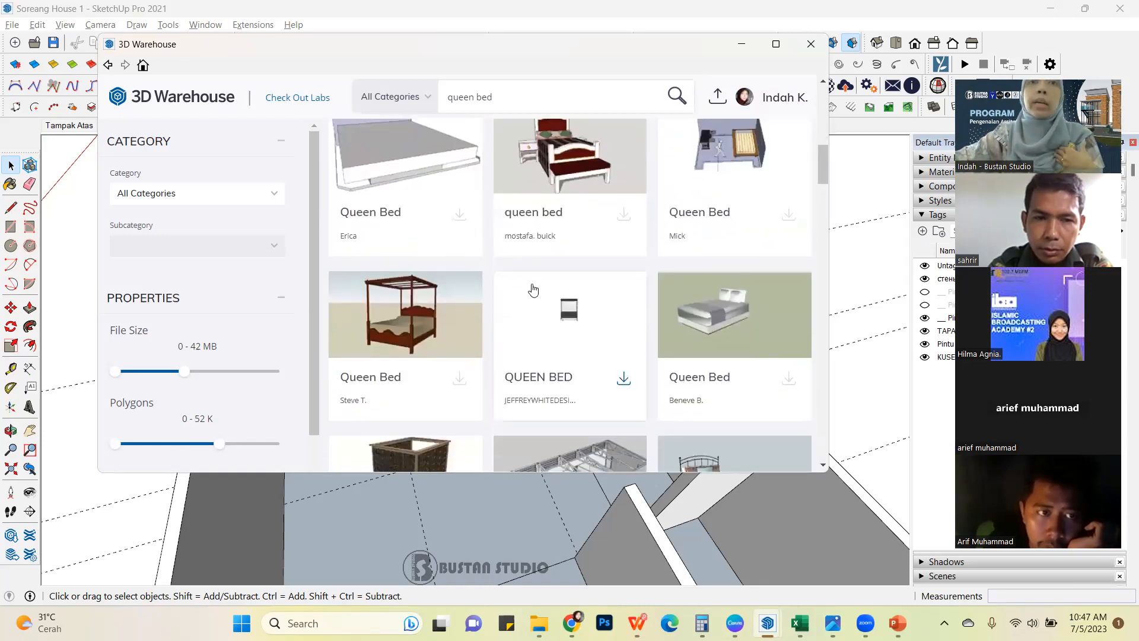
pyautogui.scroll(-4, 531, 291)
pyautogui.scroll(-5, 530, 289)
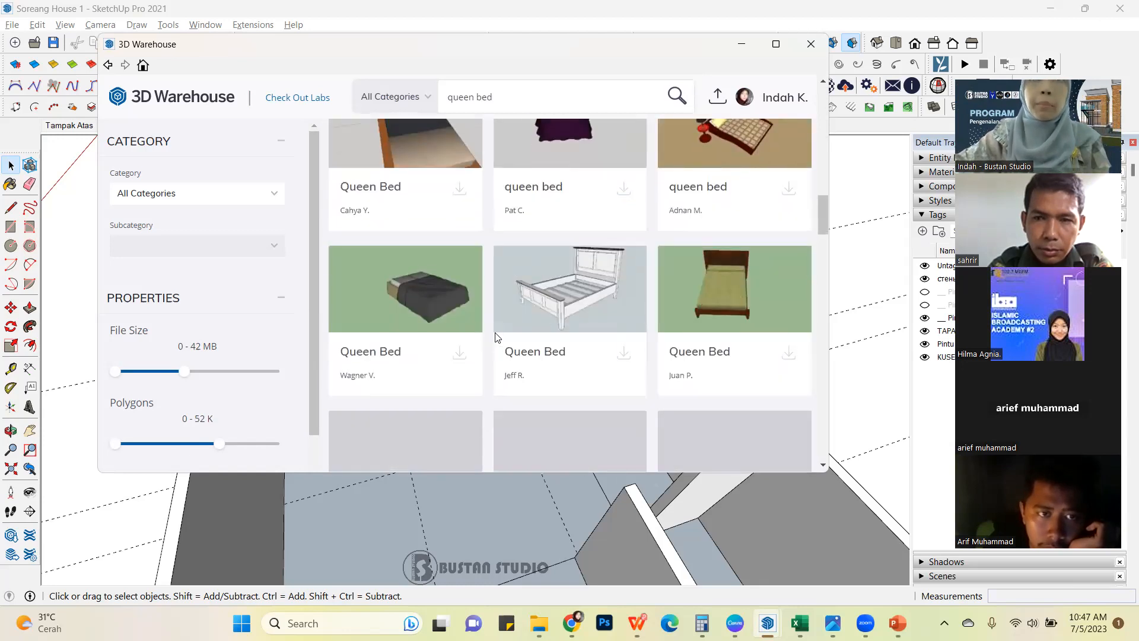
pyautogui.scroll(-1, 502, 336)
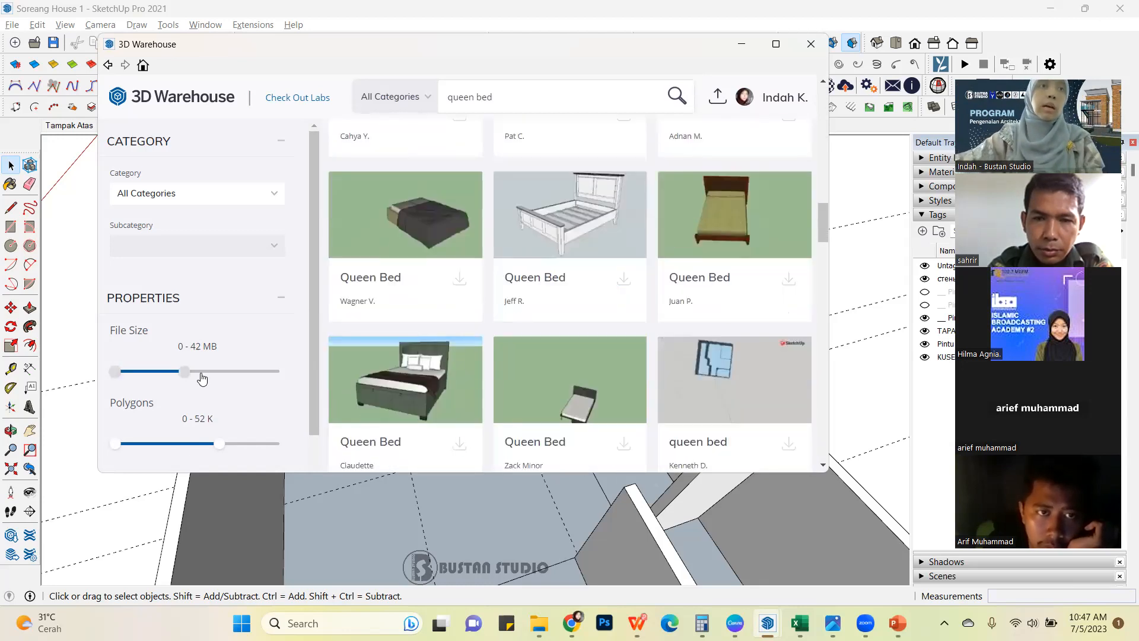
pyautogui.scroll(-4, 599, 351)
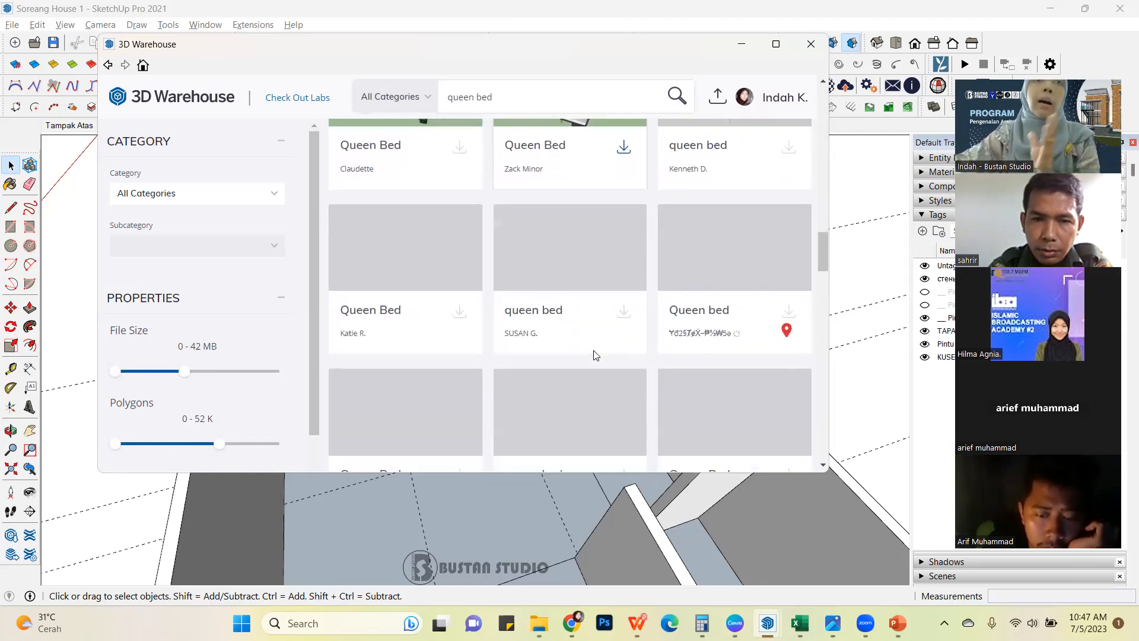
pyautogui.scroll(-1, 595, 356)
pyautogui.scroll(-3, 590, 356)
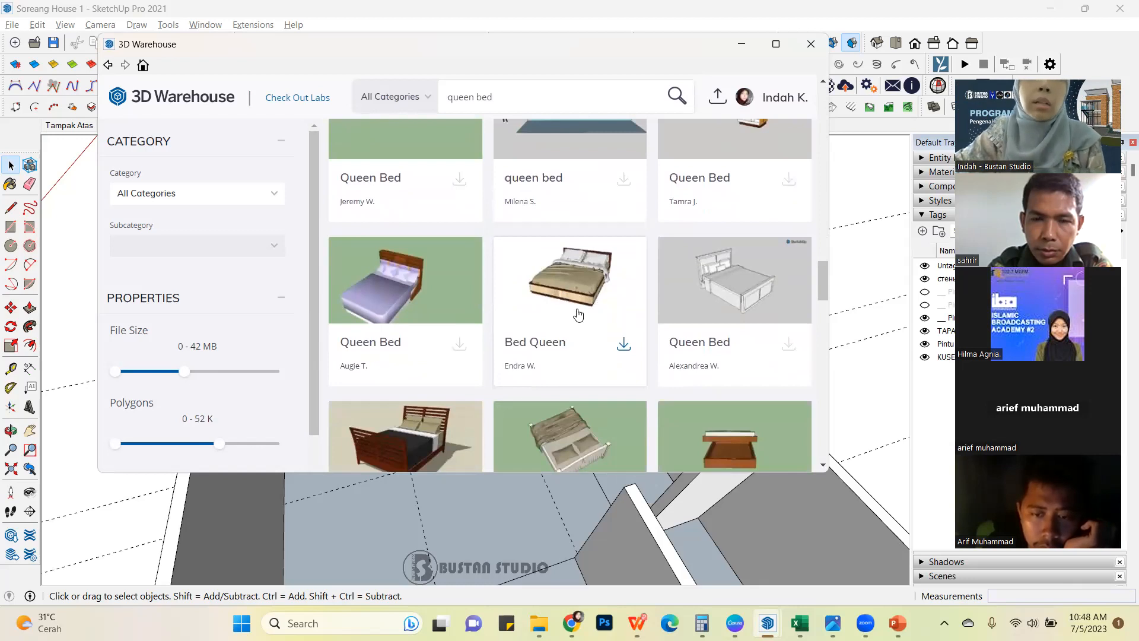
pyautogui.scroll(-4, 579, 314)
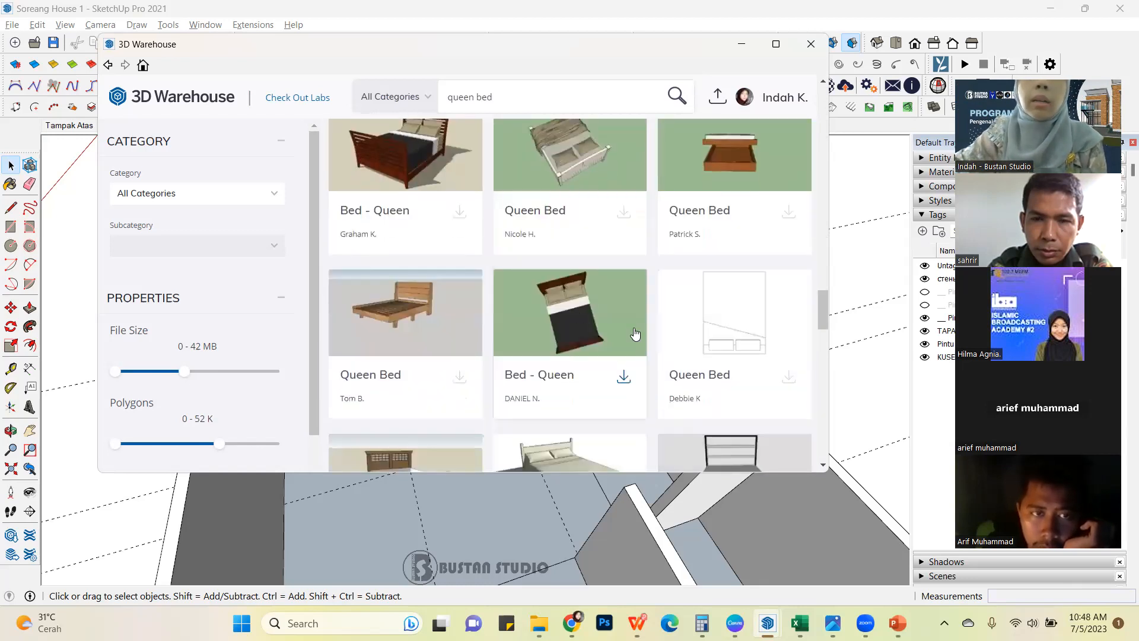
pyautogui.click(624, 378)
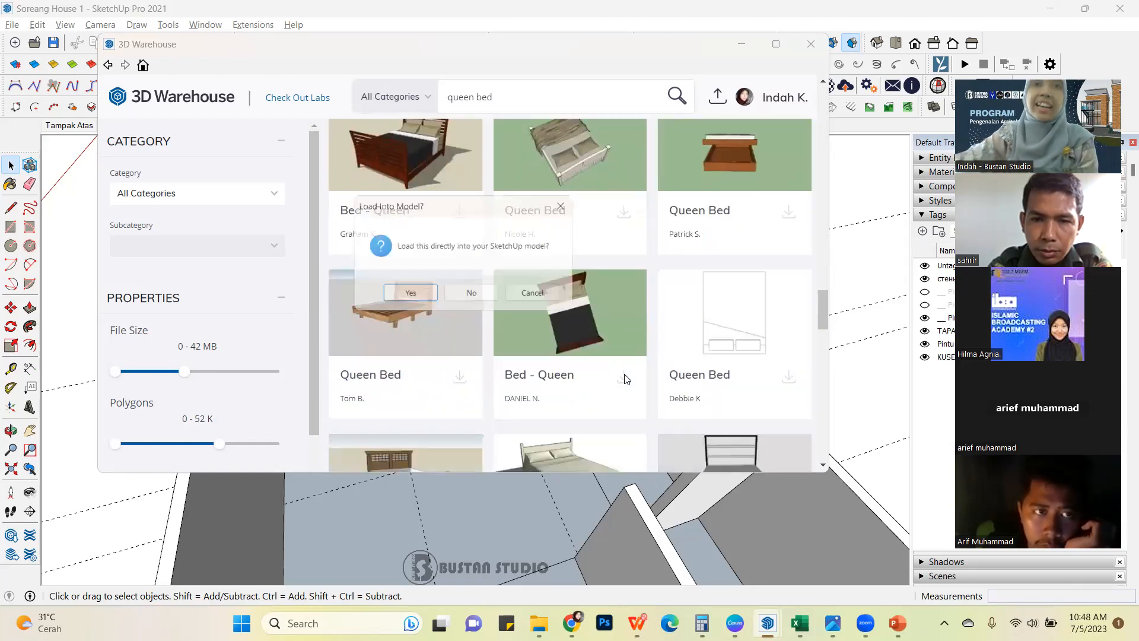
pyautogui.click(407, 295)
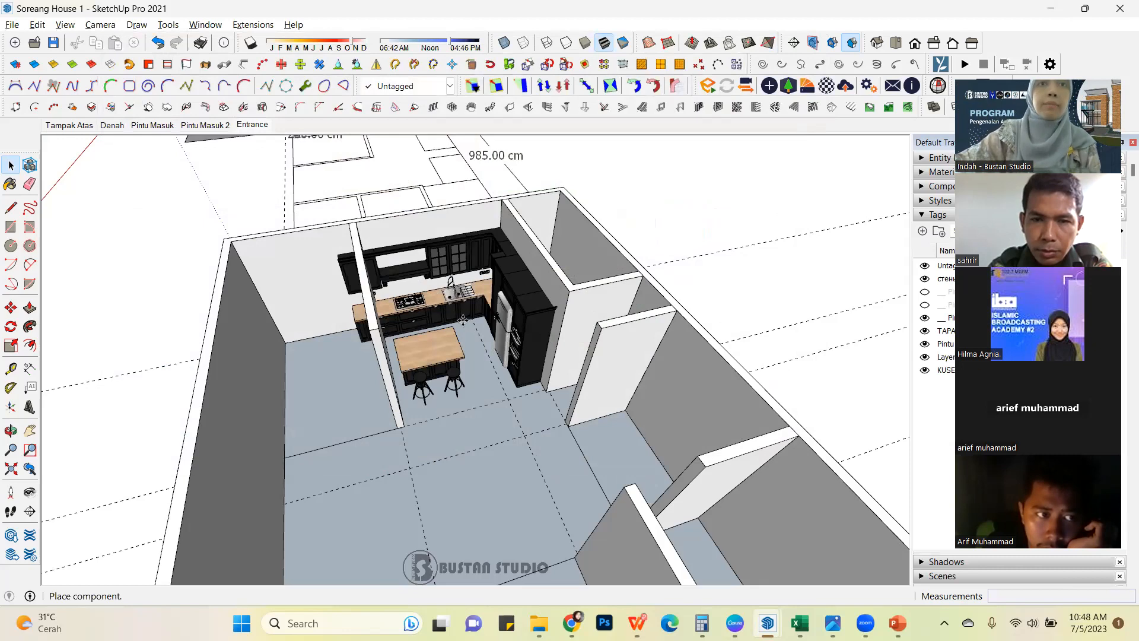
# Switch to the Denah plan scene and place the bed in the bedroom beside the double entrance door, headboard towards the inner wall.
pyautogui.scroll(-3, 405, 345)
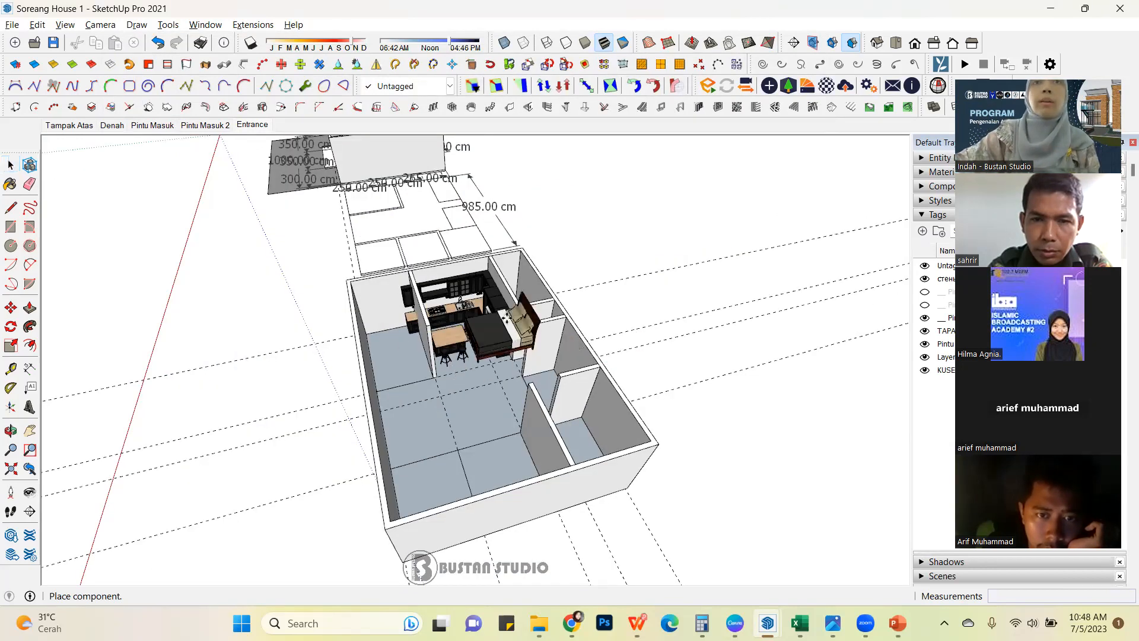
pyautogui.moveTo(472, 246); pyautogui.dragTo(753, 560, button='middle')
pyautogui.keyDown('shift'); pyautogui.moveTo(339, 279); pyautogui.dragTo(475, 391, button='middle'); pyautogui.keyUp('shift')
pyautogui.moveTo(475, 392); pyautogui.dragTo(374, 326, button='middle')
pyautogui.scroll(3, 363, 261)
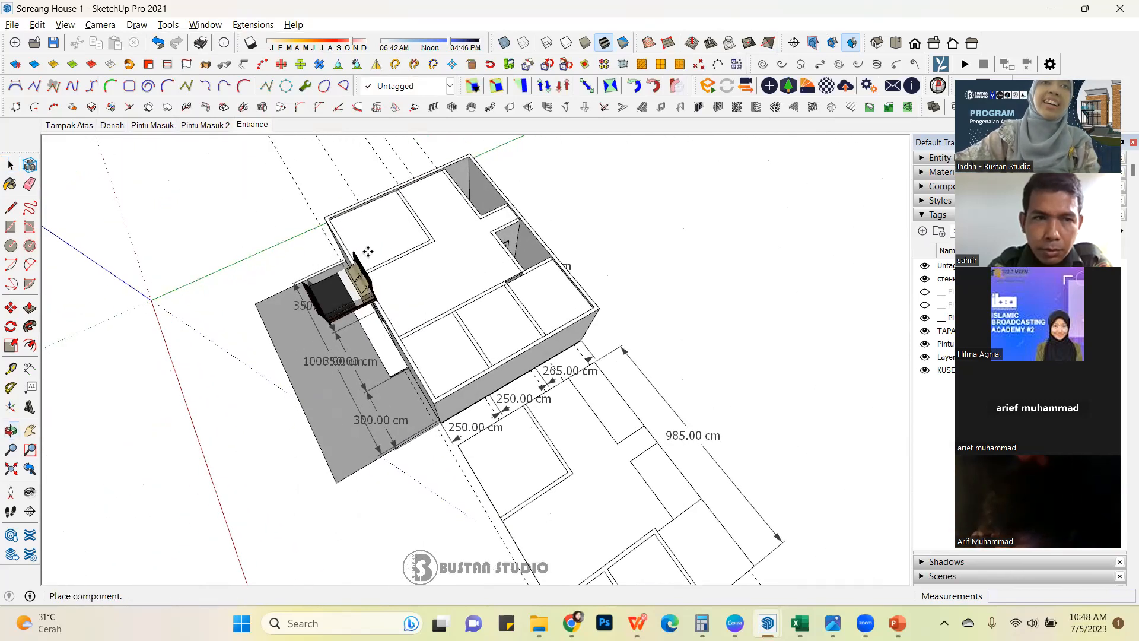
pyautogui.scroll(1, 371, 247)
pyautogui.moveTo(371, 246); pyautogui.dragTo(301, 247, button='middle')
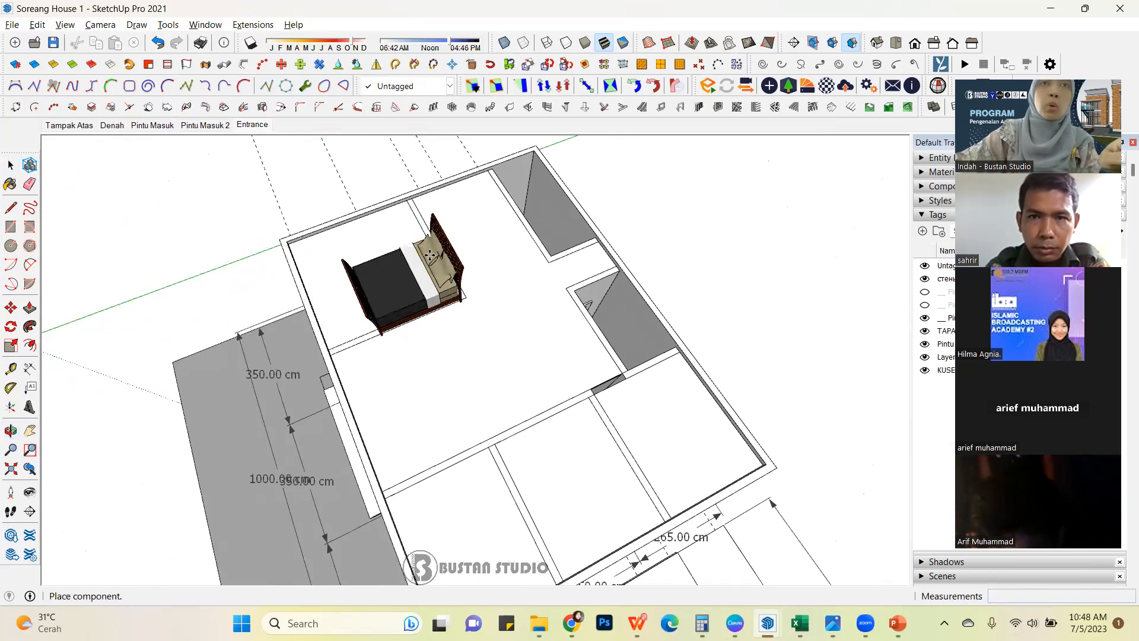
pyautogui.click(112, 124)
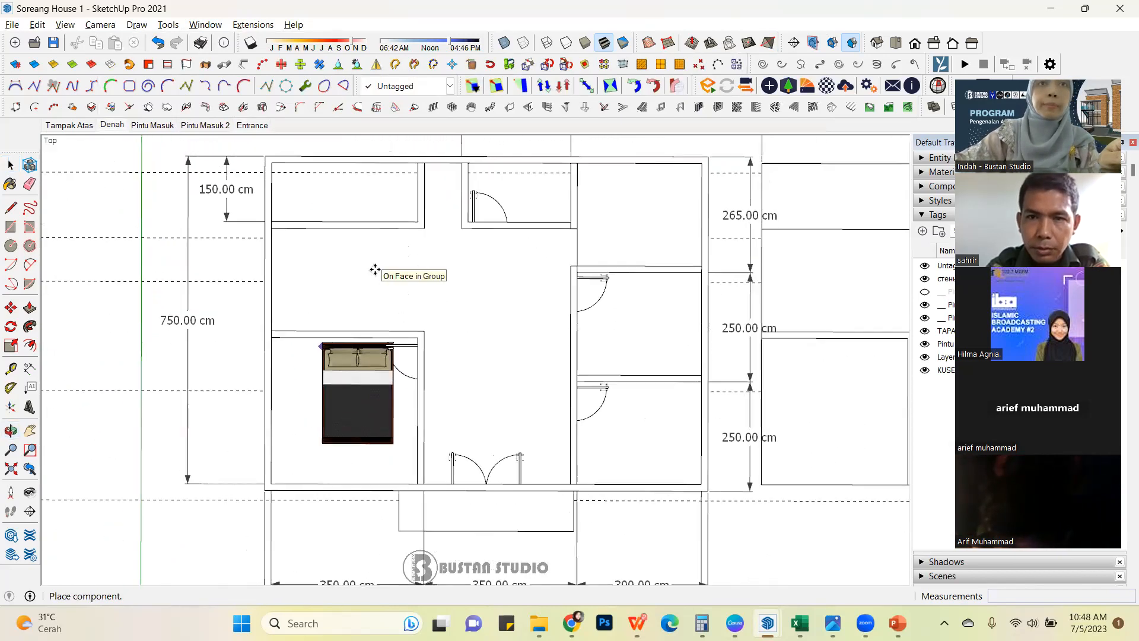
pyautogui.scroll(2, 348, 317)
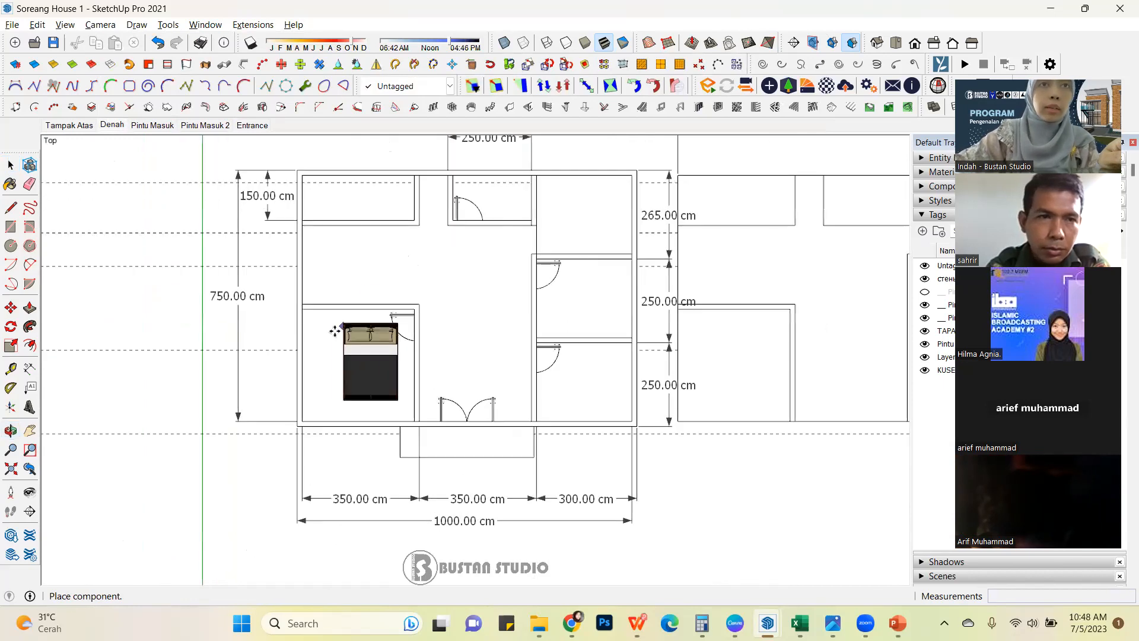
pyautogui.click(331, 330)
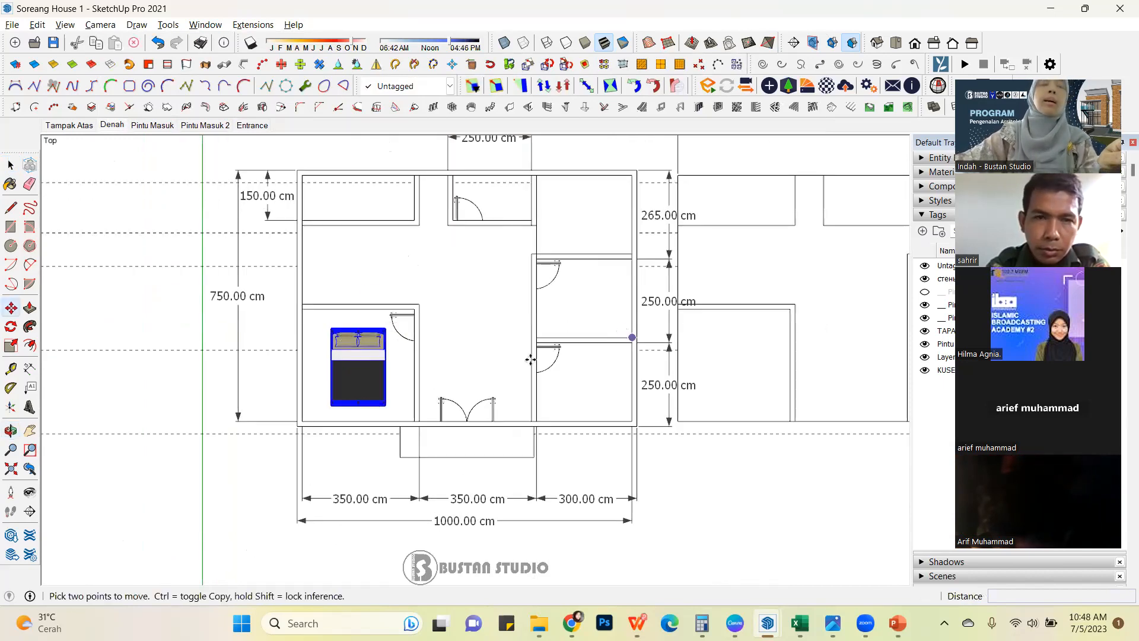
# Rotate the bed a quarter turn clockwise or counterclockwise as needed so its headboard faces the bedroom's outer wall.
pyautogui.scroll(3, 395, 386)
pyautogui.scroll(1, 386, 383)
pyautogui.press('q')
pyautogui.click(397, 367)
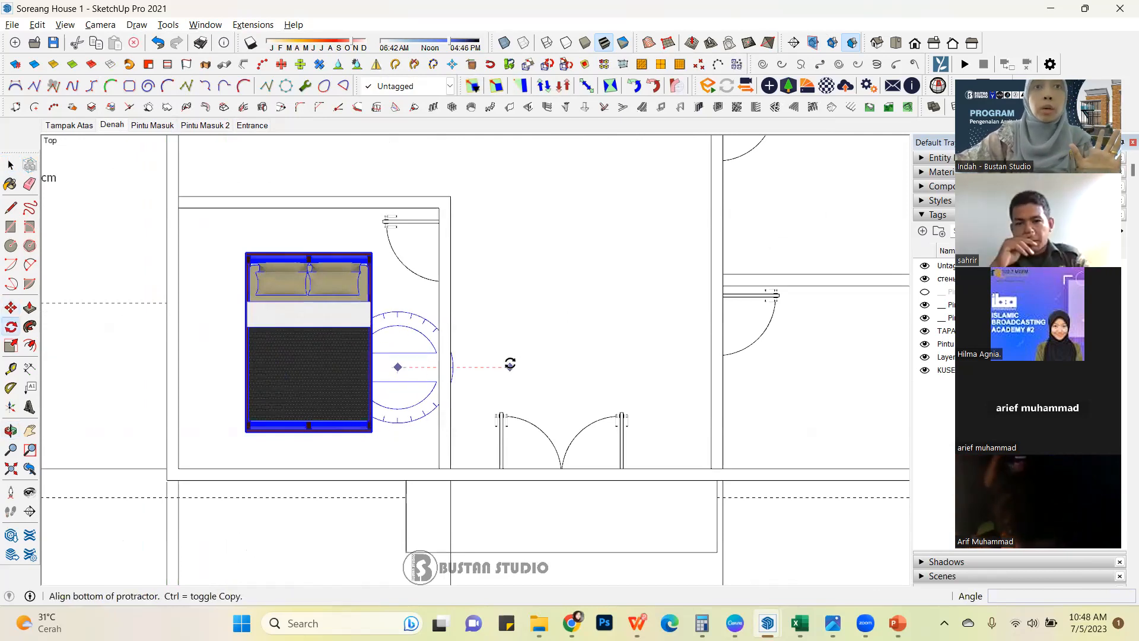
pyautogui.click(509, 367)
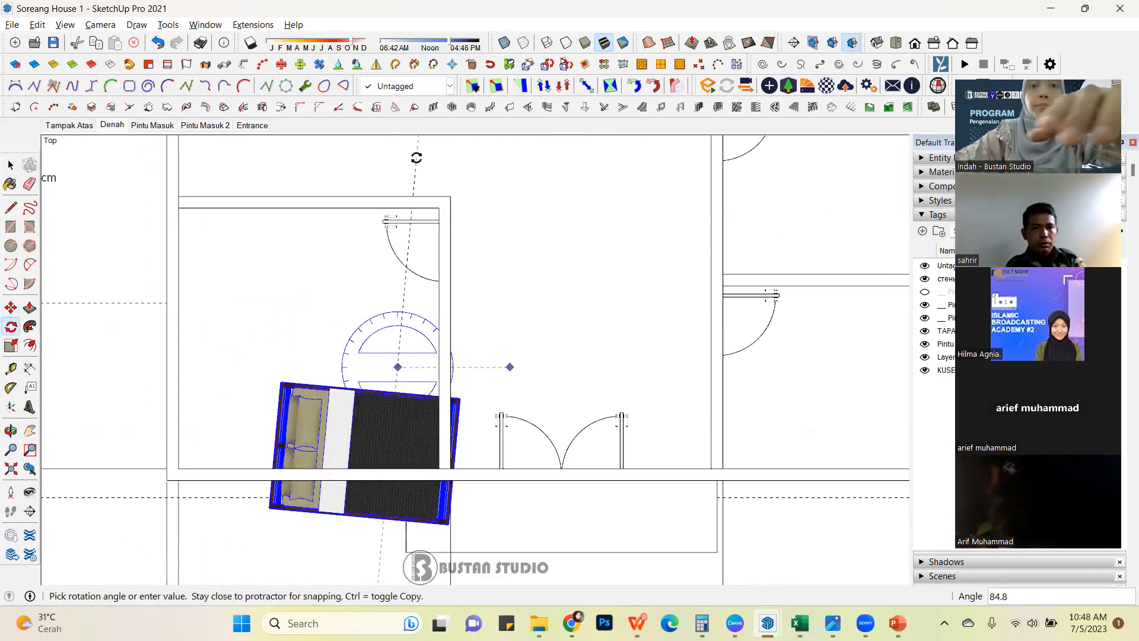
pyautogui.press('Return')
# Move the rotated bed off the wall it crosses so that it stands fully inside the bedroom.
pyautogui.moveTo(580, 410)
pyautogui.mouseDown(button='middle')
pyautogui.moveTo(554, 341)
pyautogui.moveTo(251, 313)
pyautogui.moveTo(223, 291)
pyautogui.mouseUp(button='middle')
pyautogui.moveTo(578, 402); pyautogui.dragTo(320, 309, button='middle')
pyautogui.moveTo(493, 333)
pyautogui.mouseDown(button='middle')
pyautogui.moveTo(257, 415)
pyautogui.moveTo(196, 409)
pyautogui.mouseUp(button='middle')
pyautogui.scroll(5, 353, 374)
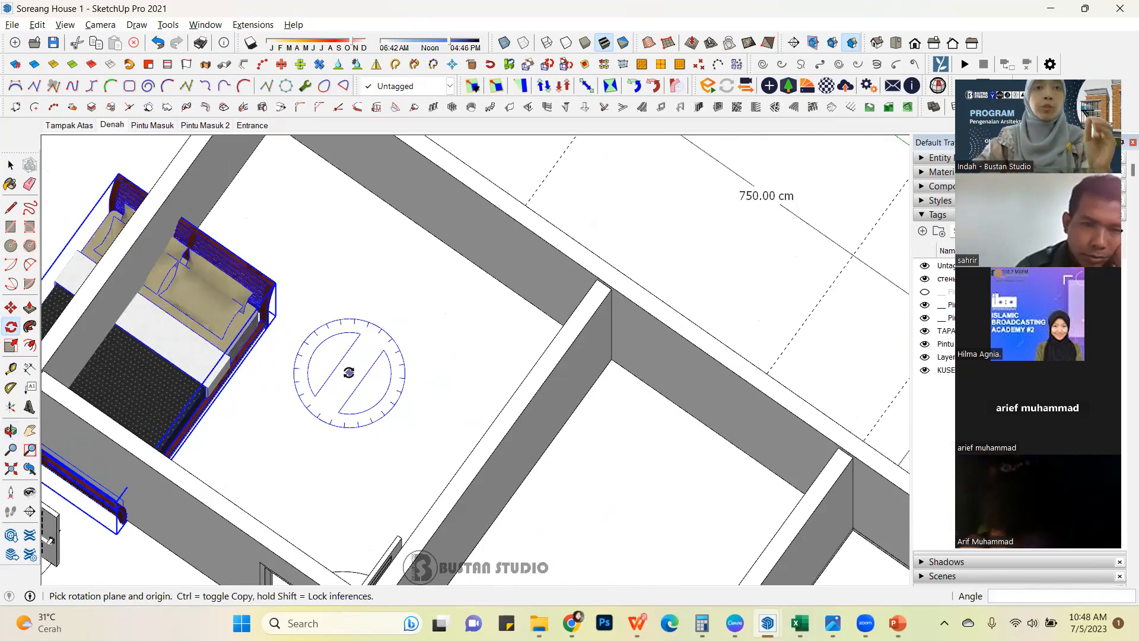
pyautogui.press('m')
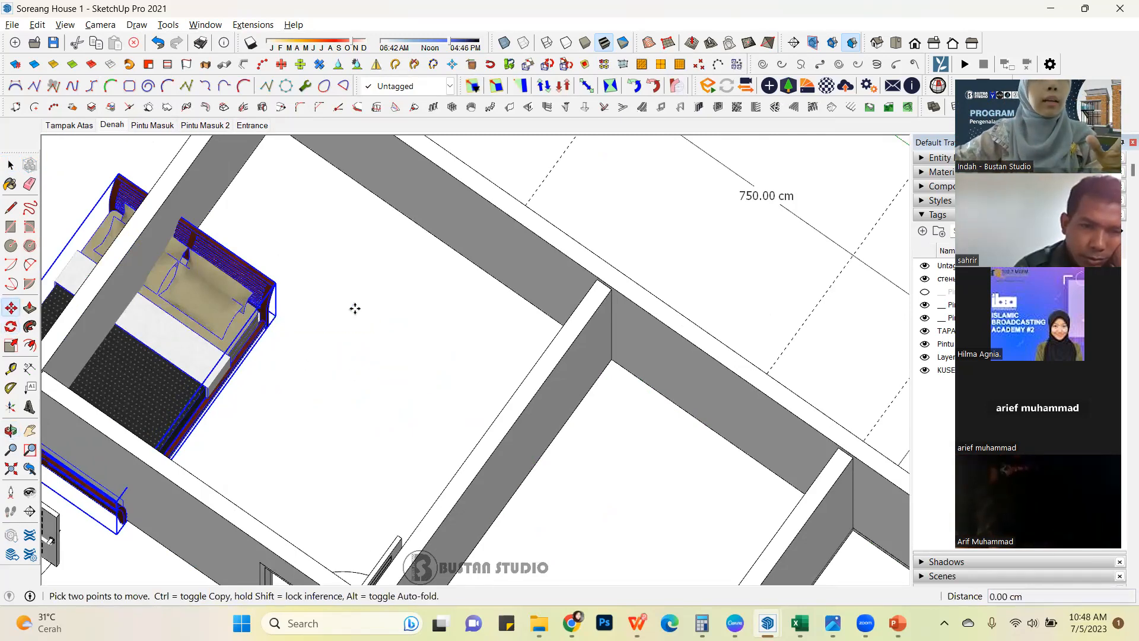
pyautogui.click(287, 318)
pyautogui.click(467, 325)
# Move the bed by its rear headboard corner against the inner face of the bedroom's outer wall.
pyautogui.scroll(-1, 408, 345)
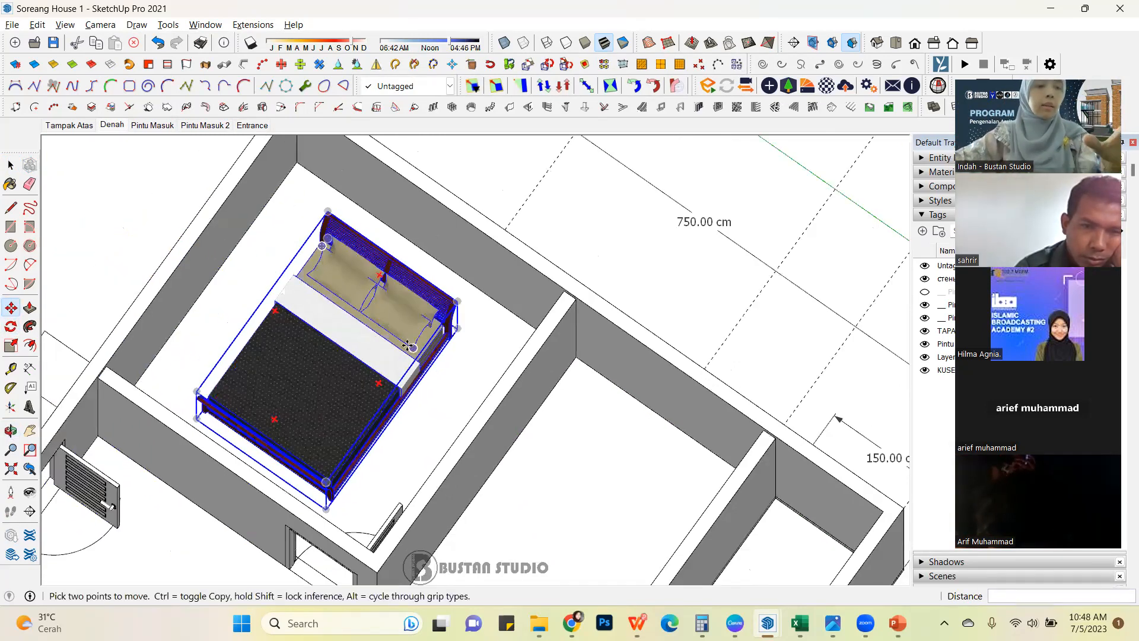
pyautogui.scroll(-4, 408, 346)
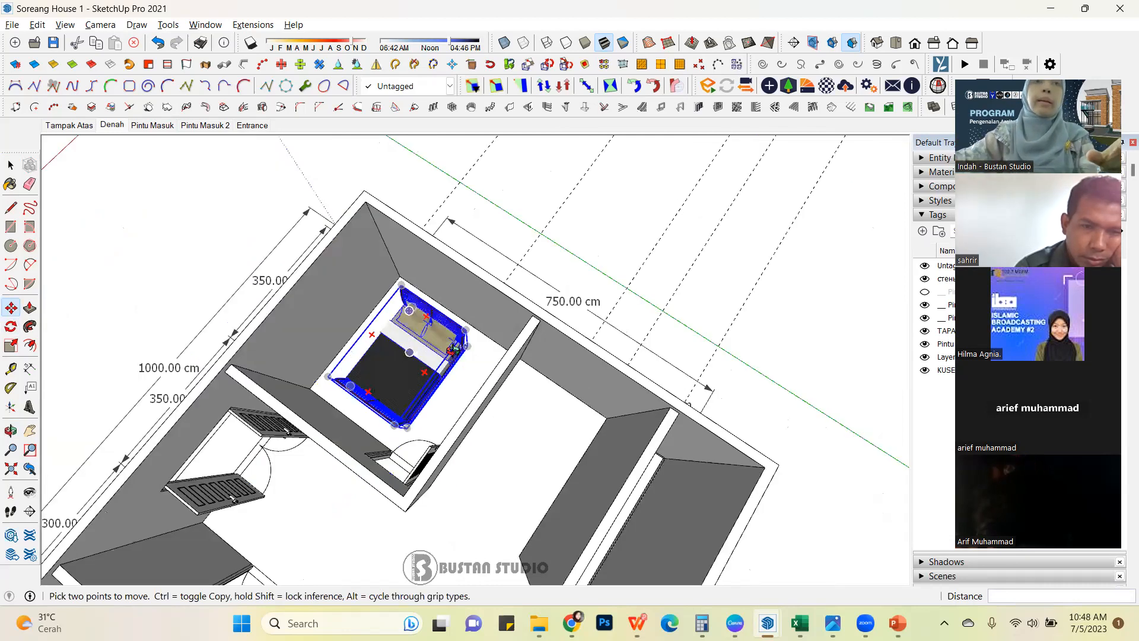
pyautogui.moveTo(407, 345); pyautogui.dragTo(674, 292, button='middle')
pyautogui.scroll(1, 675, 291)
pyautogui.scroll(6, 463, 313)
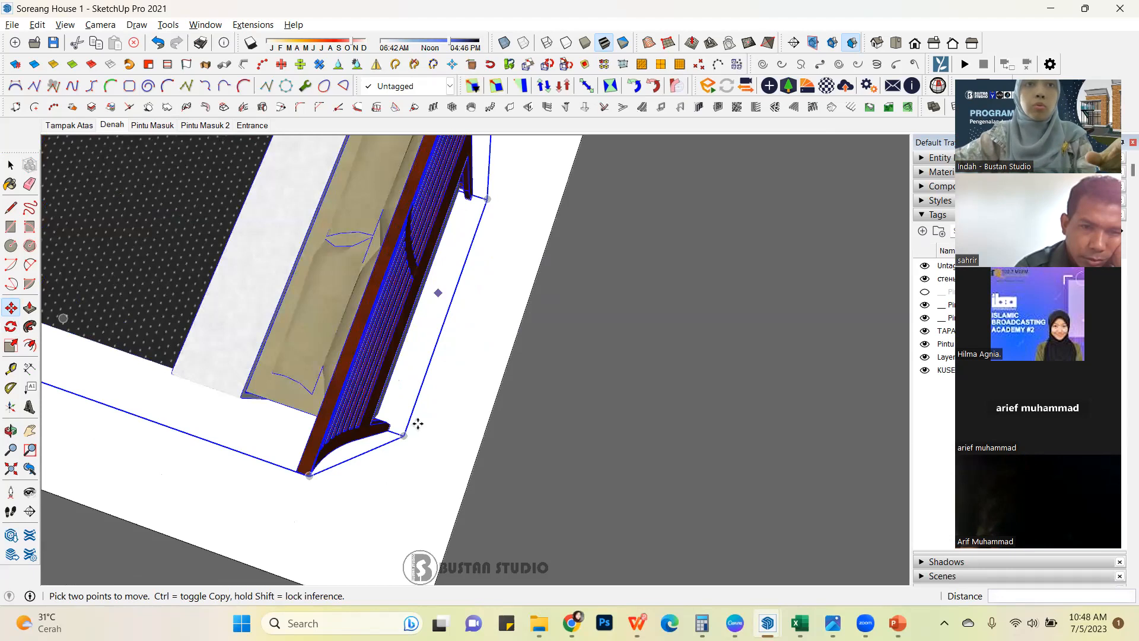
pyautogui.click(487, 201)
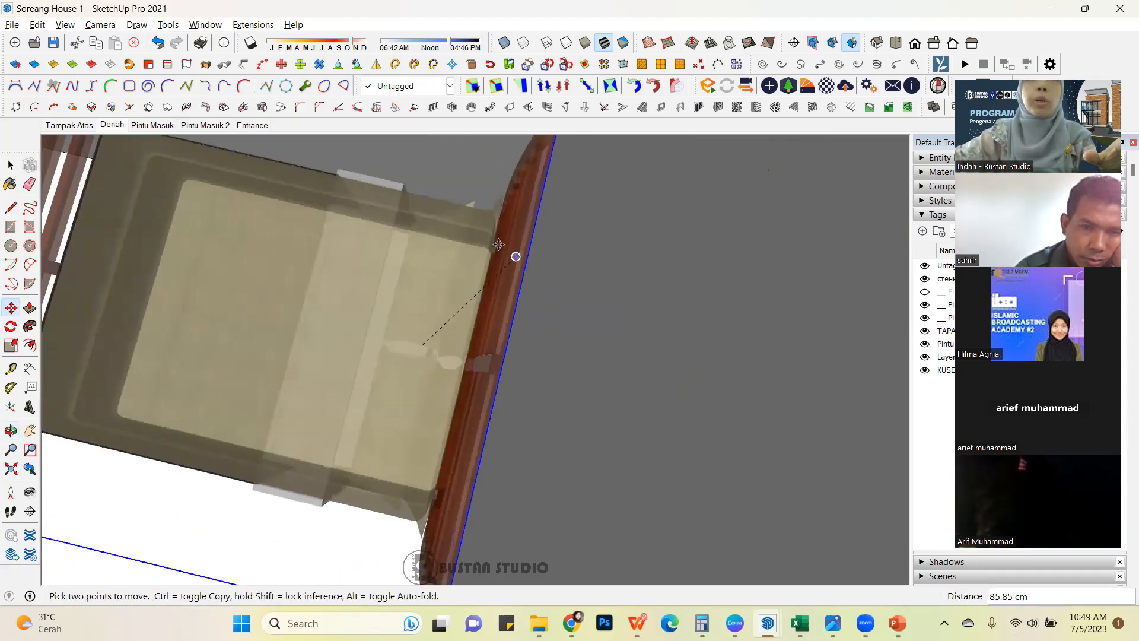
pyautogui.moveTo(515, 261); pyautogui.dragTo(415, 348, button='middle')
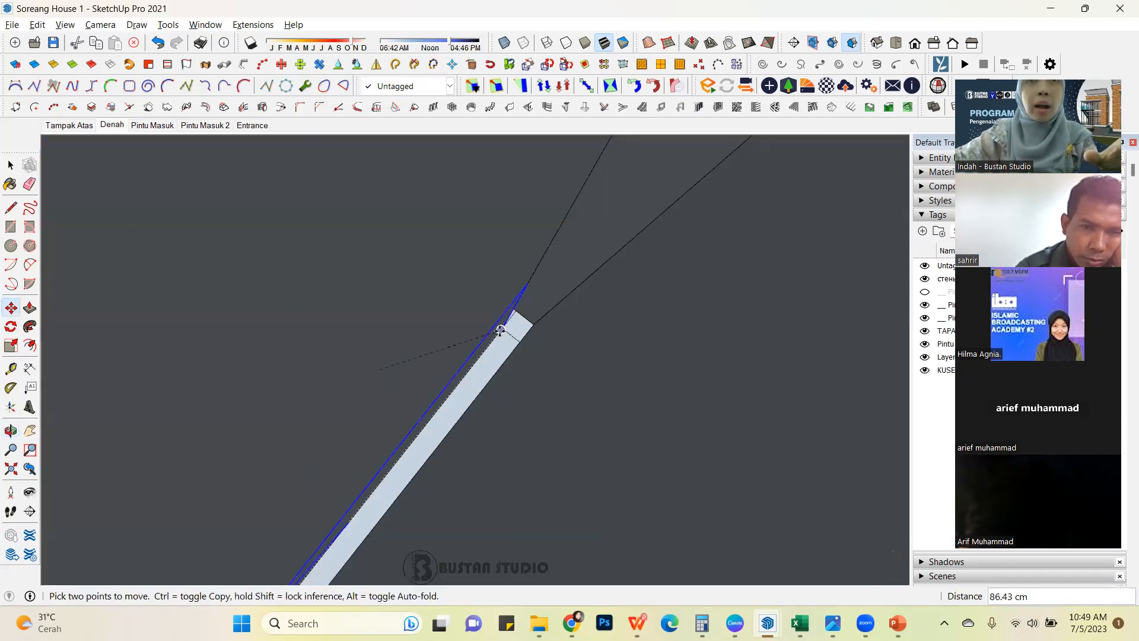
pyautogui.scroll(-5, 639, 326)
# Move the bed 50 cm along the headboard wall towards the adjoining side wall.
pyautogui.moveTo(638, 326); pyautogui.dragTo(433, 202, button='middle')
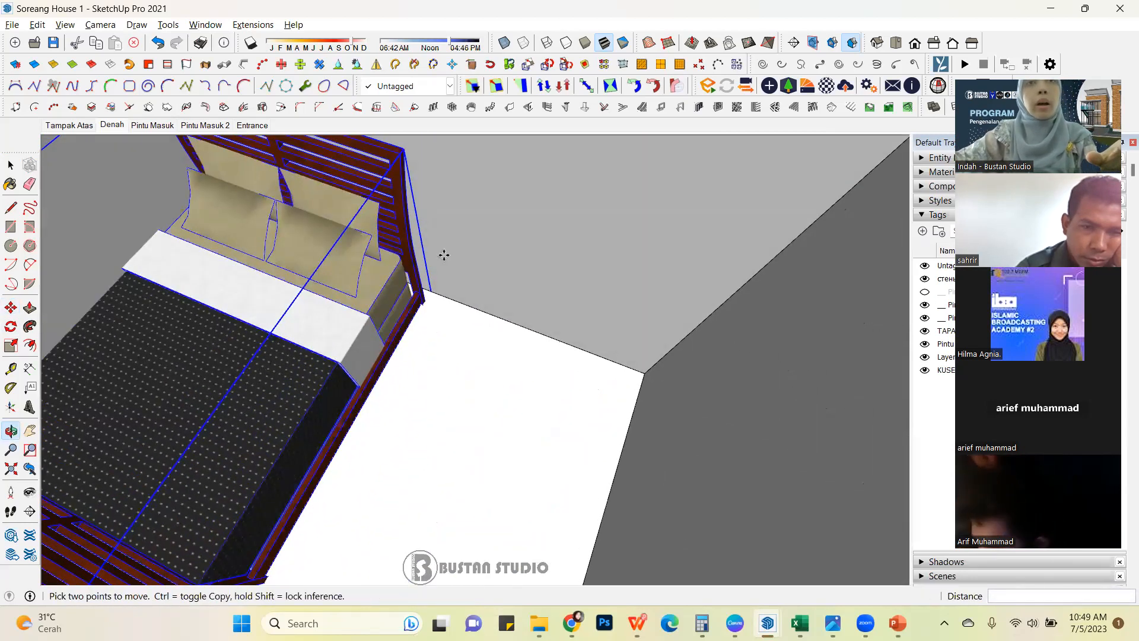
pyautogui.scroll(1, 443, 255)
pyautogui.moveTo(429, 305)
pyautogui.mouseDown(button='middle')
pyautogui.moveTo(437, 202)
pyautogui.moveTo(437, 292)
pyautogui.mouseUp(button='middle')
pyautogui.click(436, 294)
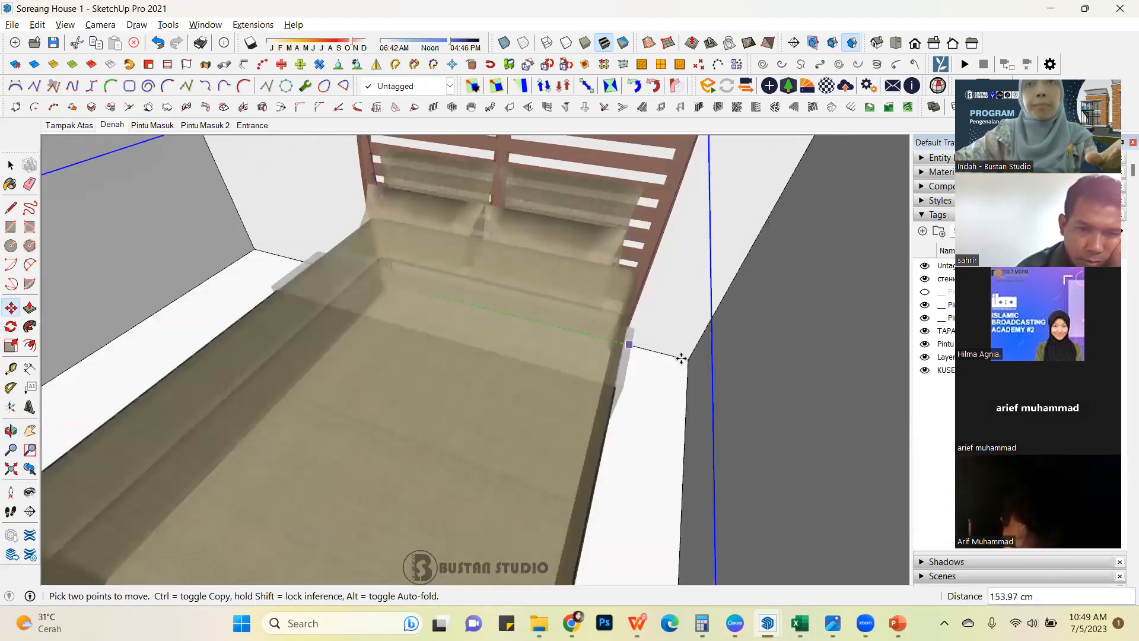
pyautogui.moveTo(645, 354)
pyautogui.mouseDown(button='middle')
pyautogui.moveTo(570, 333)
pyautogui.moveTo(639, 338)
pyautogui.mouseUp(button='middle')
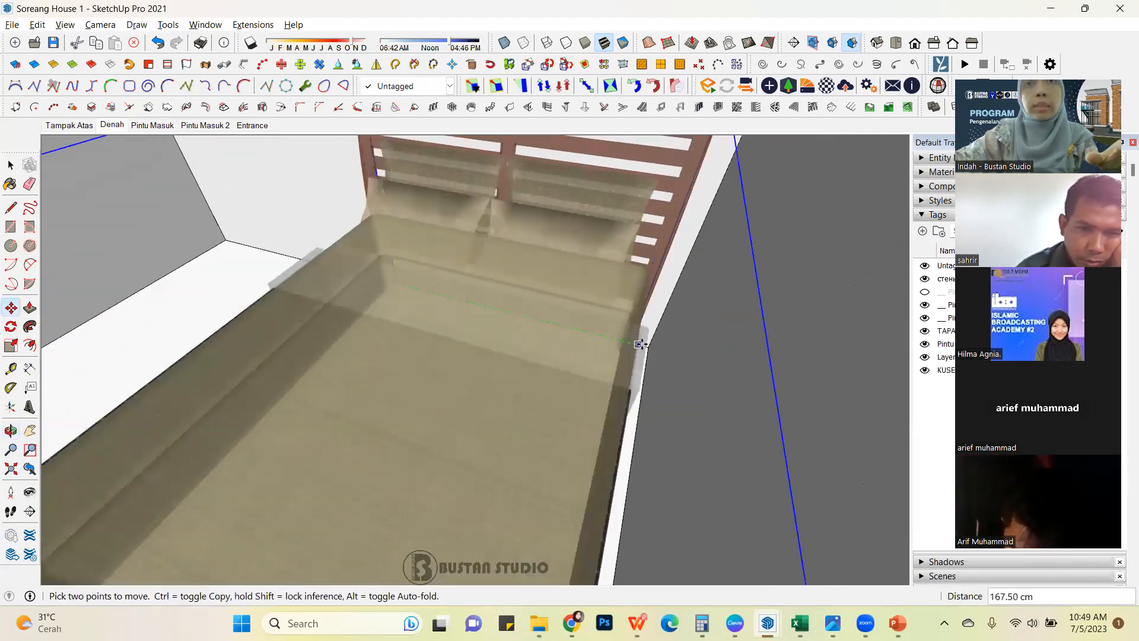
pyautogui.click(648, 347)
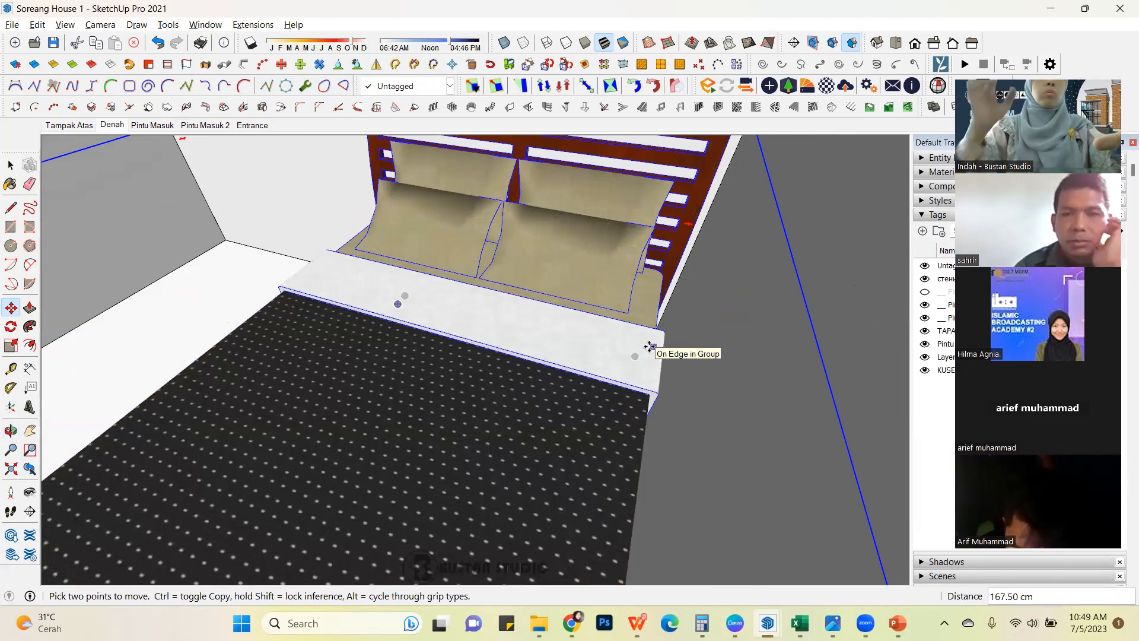
pyautogui.write('50')
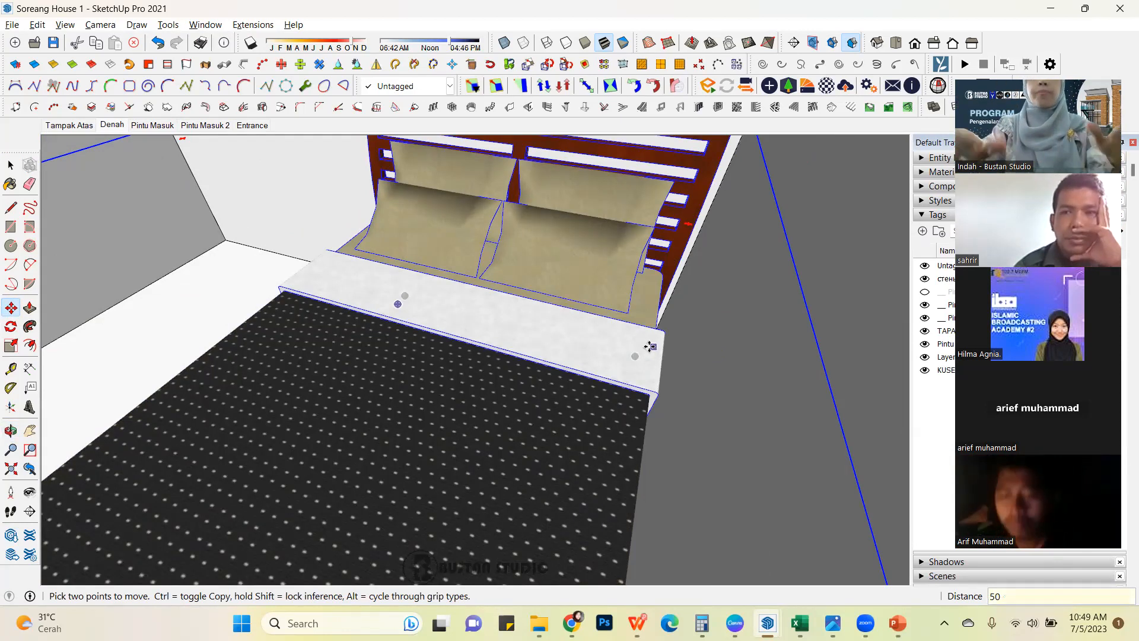
pyautogui.press('Return')
pyautogui.scroll(-3, 585, 353)
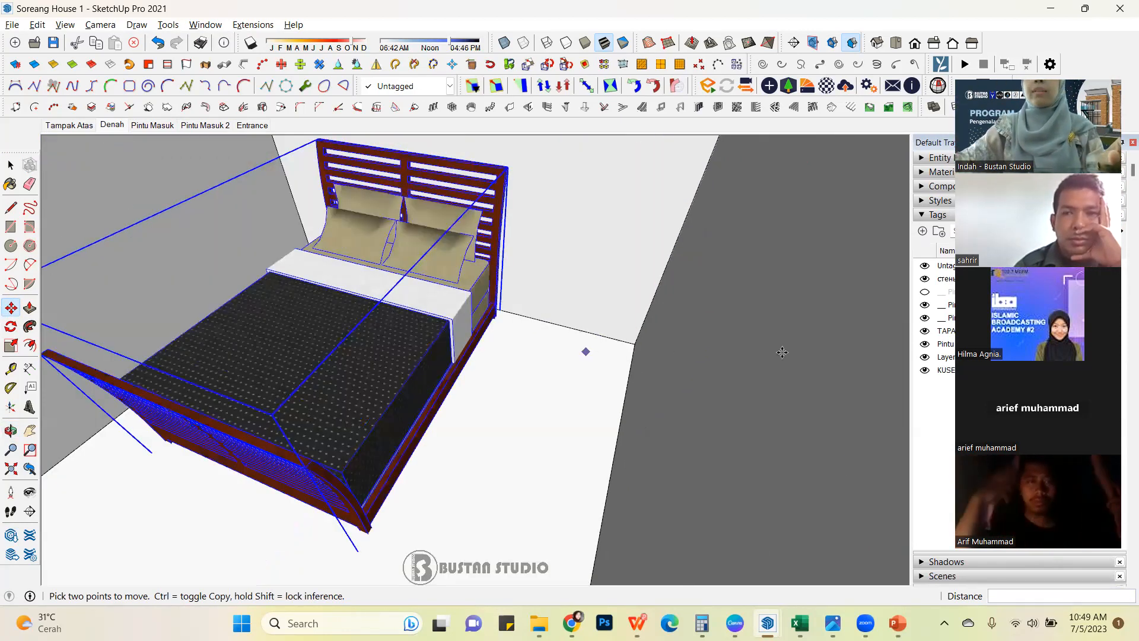
pyautogui.scroll(-2, 867, 351)
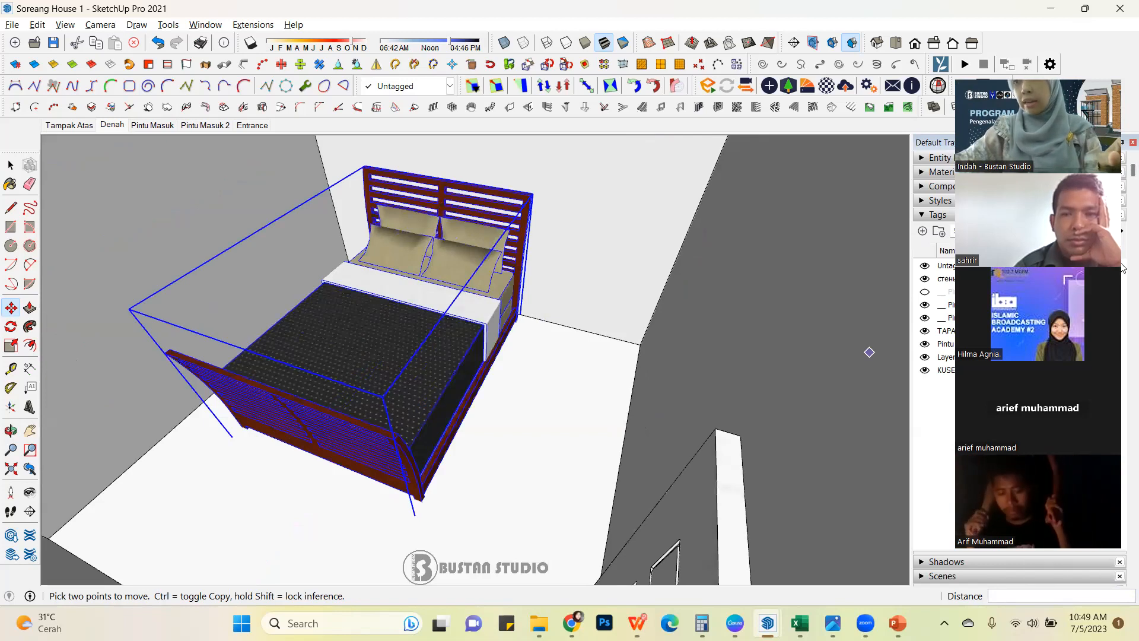
# Examine the bed's placement in the bedroom up close, from above and within the whole house.
pyautogui.scroll(-2, 605, 392)
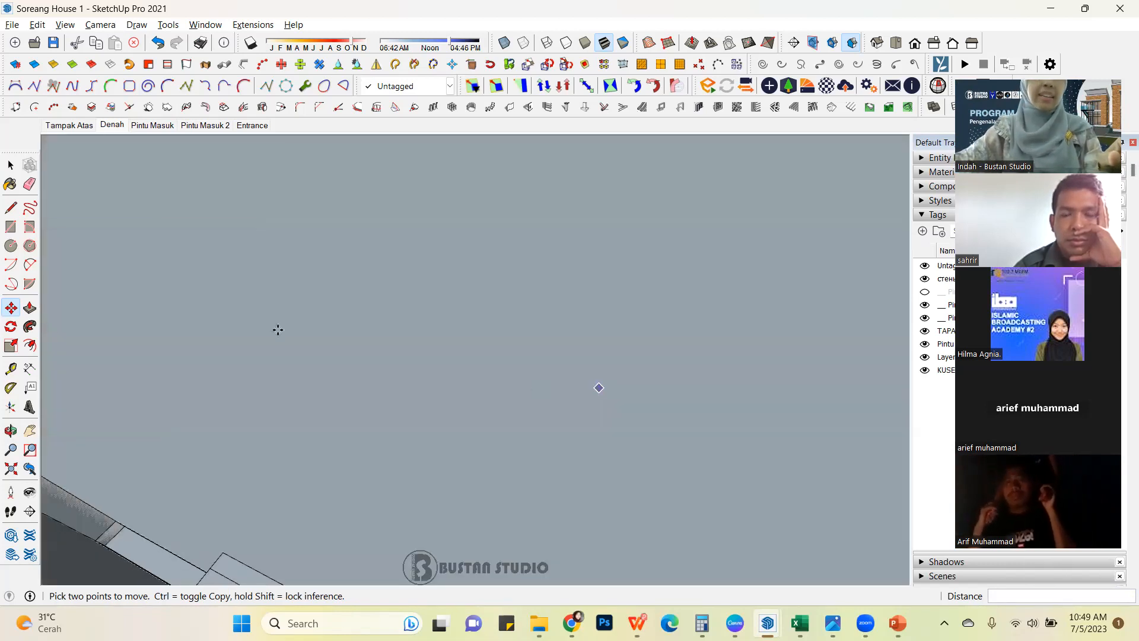
pyautogui.scroll(2, 453, 475)
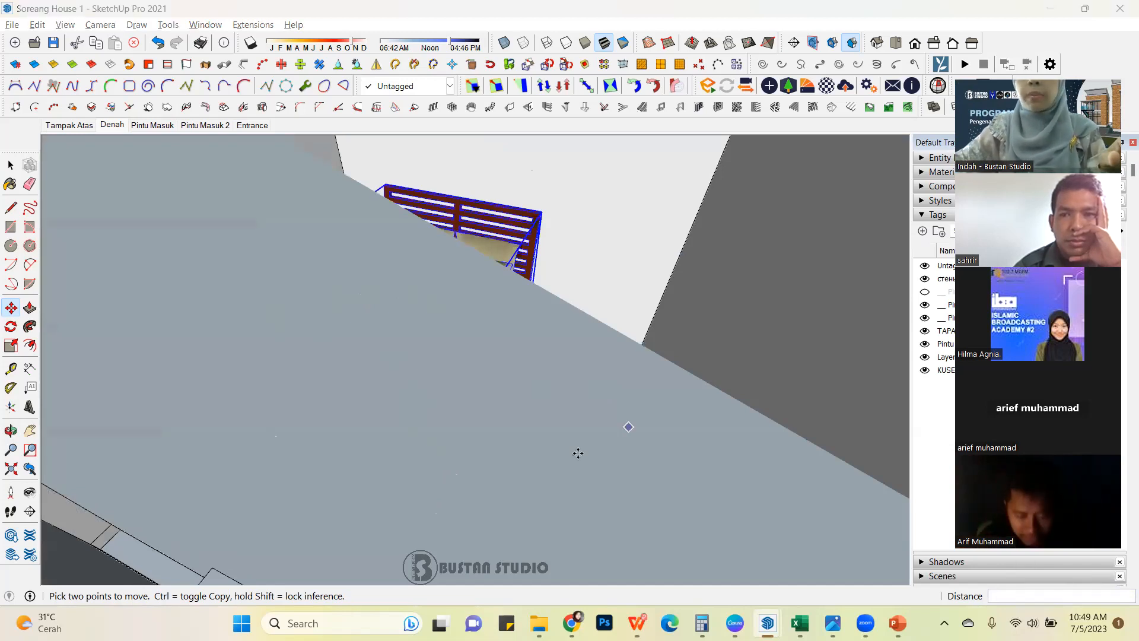
pyautogui.scroll(1, 561, 242)
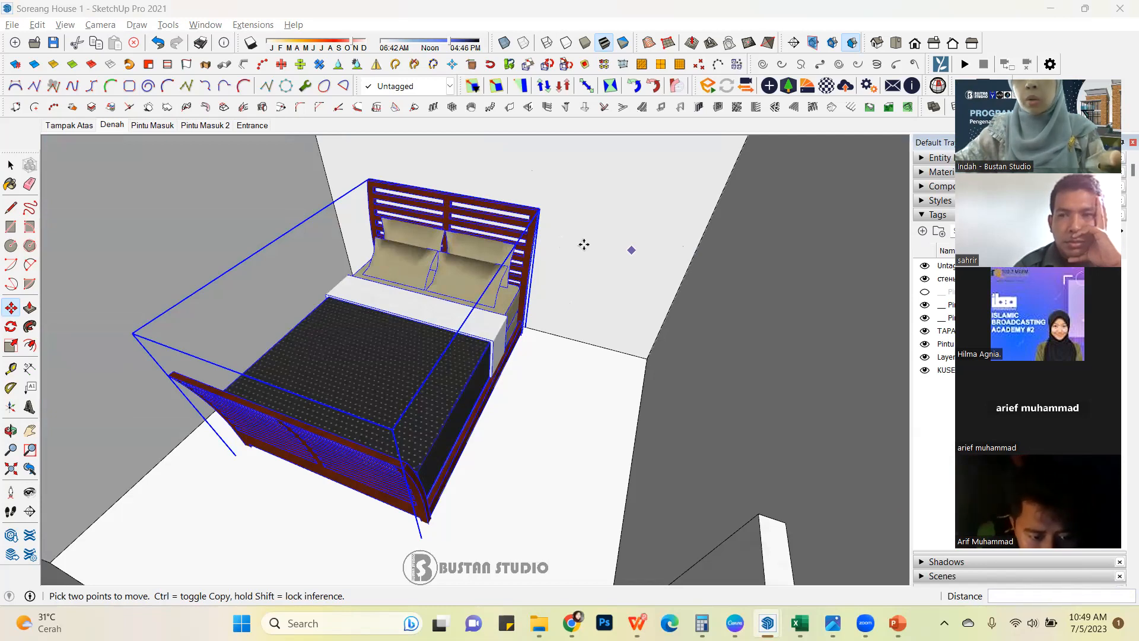
pyautogui.click(10, 165)
pyautogui.scroll(-3, 389, 279)
pyautogui.scroll(1, 433, 256)
pyautogui.moveTo(434, 257); pyautogui.dragTo(371, 326, button='middle')
pyautogui.scroll(-3, 372, 325)
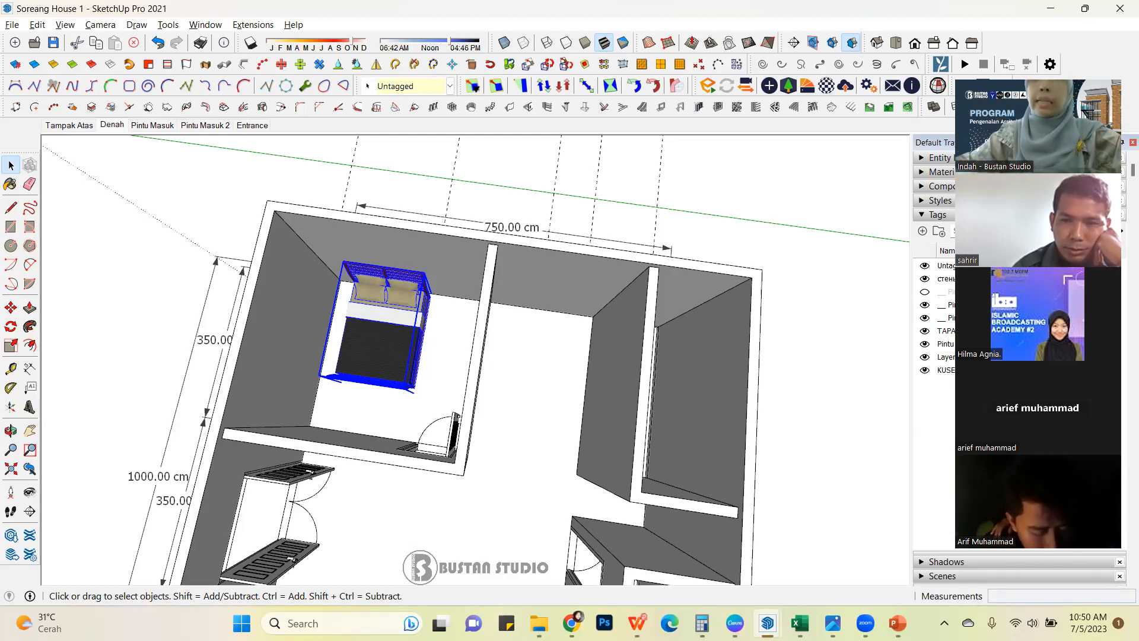
pyautogui.moveTo(299, 367); pyautogui.dragTo(350, 361, button='middle')
pyautogui.scroll(-5, 349, 362)
pyautogui.moveTo(283, 371)
pyautogui.mouseDown(button='middle')
pyautogui.moveTo(550, 328)
pyautogui.moveTo(625, 237)
pyautogui.moveTo(364, 264)
pyautogui.moveTo(298, 362)
pyautogui.mouseUp(button='middle')
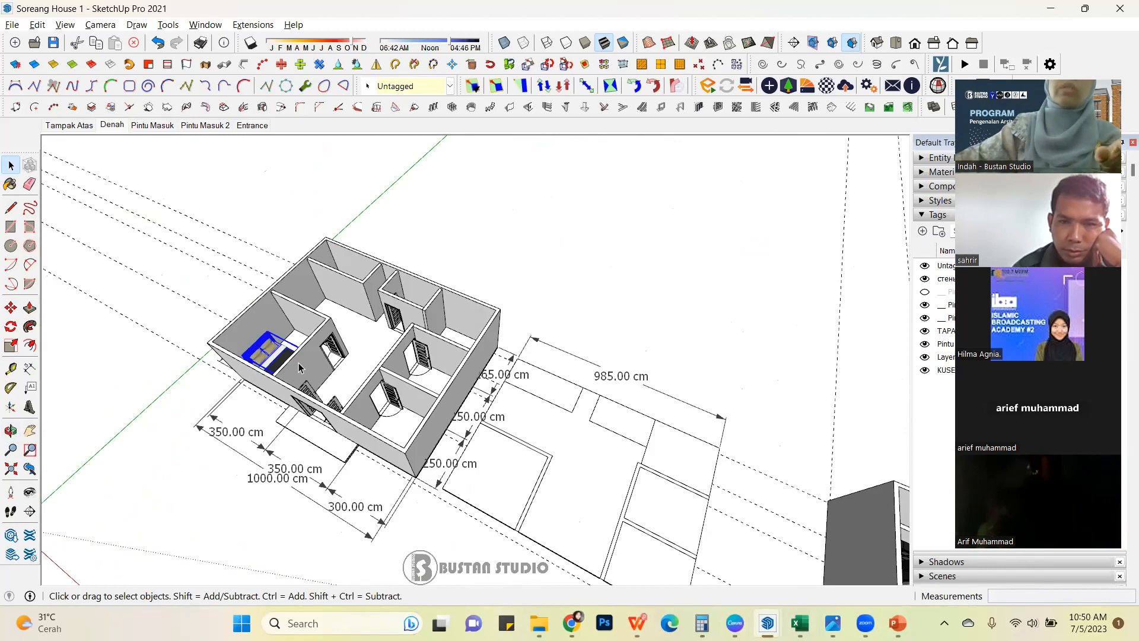
pyautogui.moveTo(364, 321)
pyautogui.mouseDown(button='middle')
pyautogui.moveTo(399, 295)
pyautogui.moveTo(375, 286)
pyautogui.mouseUp(button='middle')
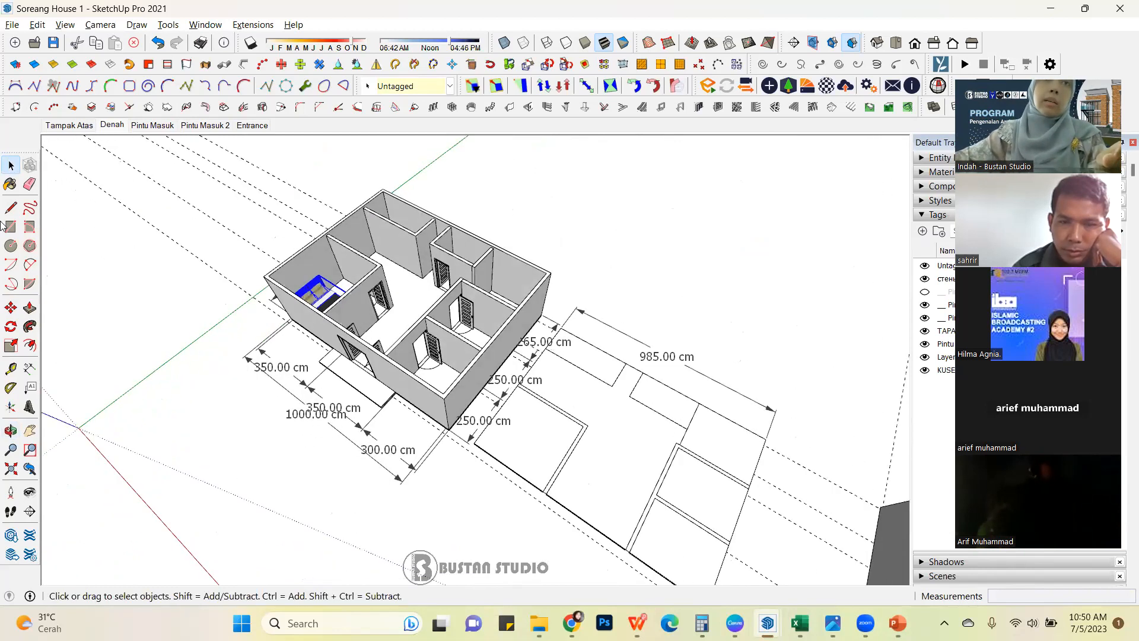
# Clear the bed selection and inspect the furnished bedroom and neighbouring rooms from above.
pyautogui.click(94, 238)
pyautogui.scroll(2, 495, 288)
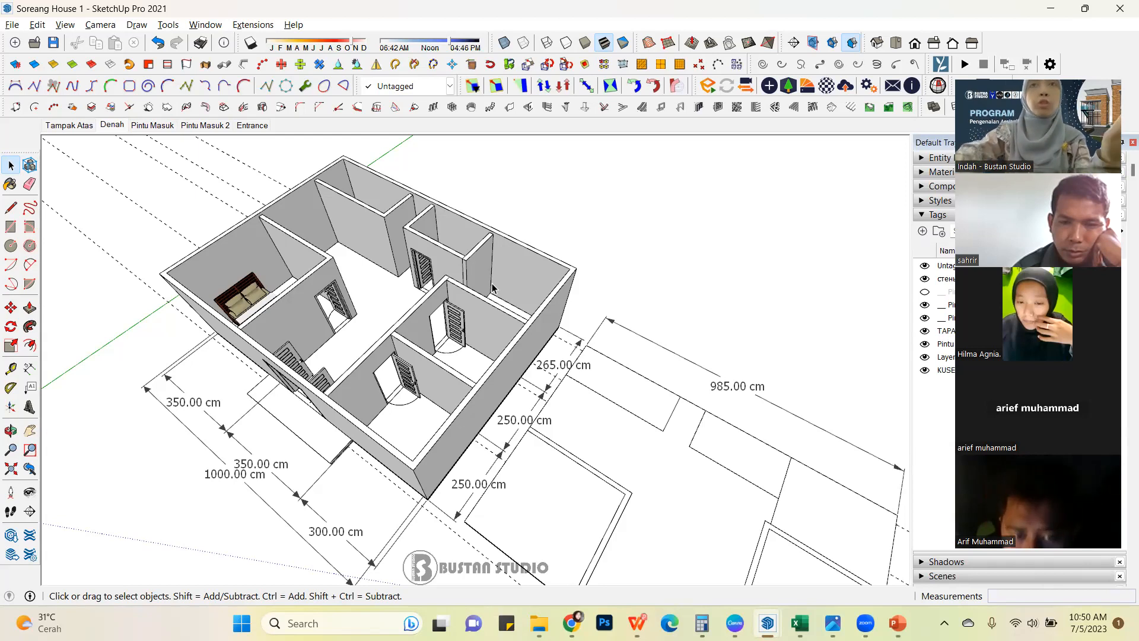
pyautogui.moveTo(311, 357); pyautogui.dragTo(320, 436, button='middle')
pyautogui.keyDown('shift'); pyautogui.moveTo(415, 366); pyautogui.dragTo(372, 345, button='middle'); pyautogui.keyUp('shift')
pyautogui.scroll(5, 341, 293)
pyautogui.scroll(-2, 371, 344)
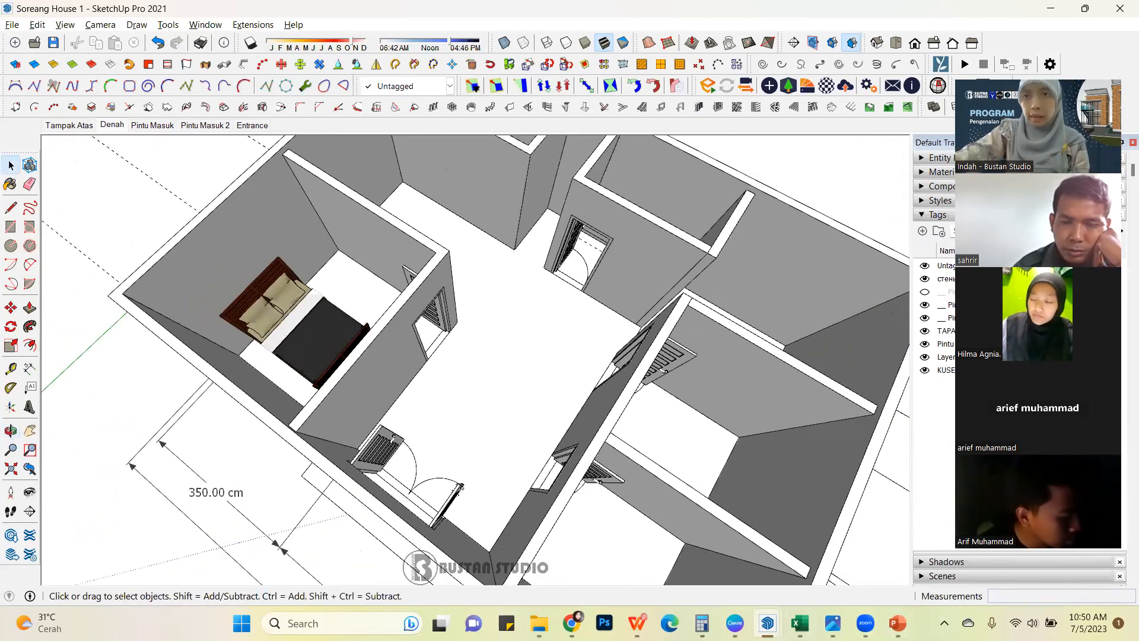
# Switch to the "Training Sketchup Basic" PowerPoint presentation showing the syllabus slide.
pyautogui.moveTo(898, 622)
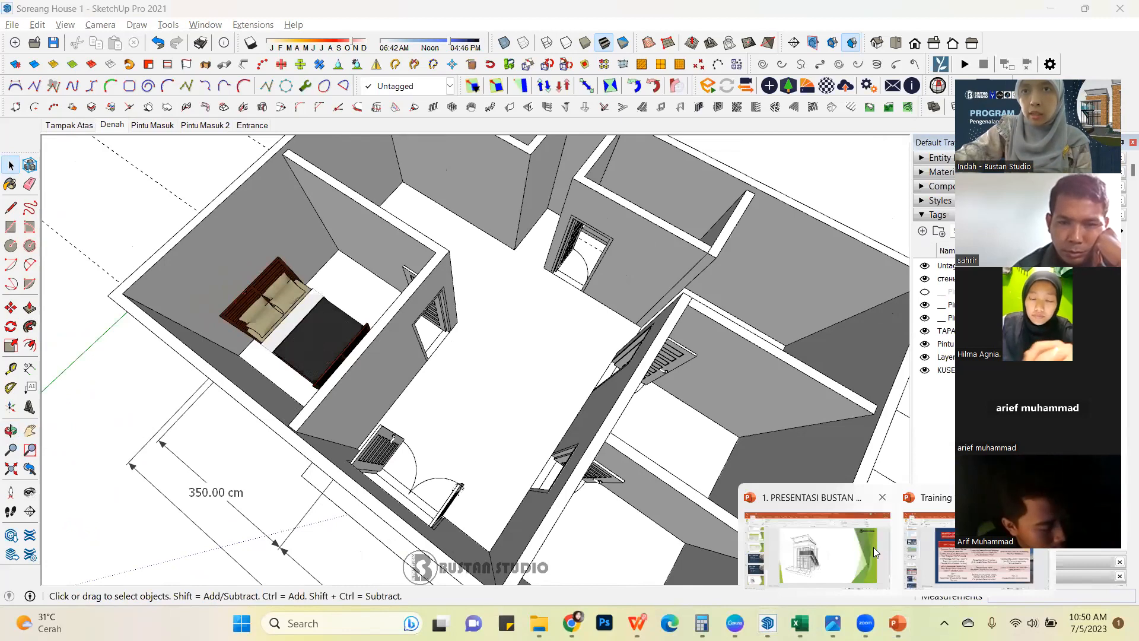
pyautogui.click(946, 556)
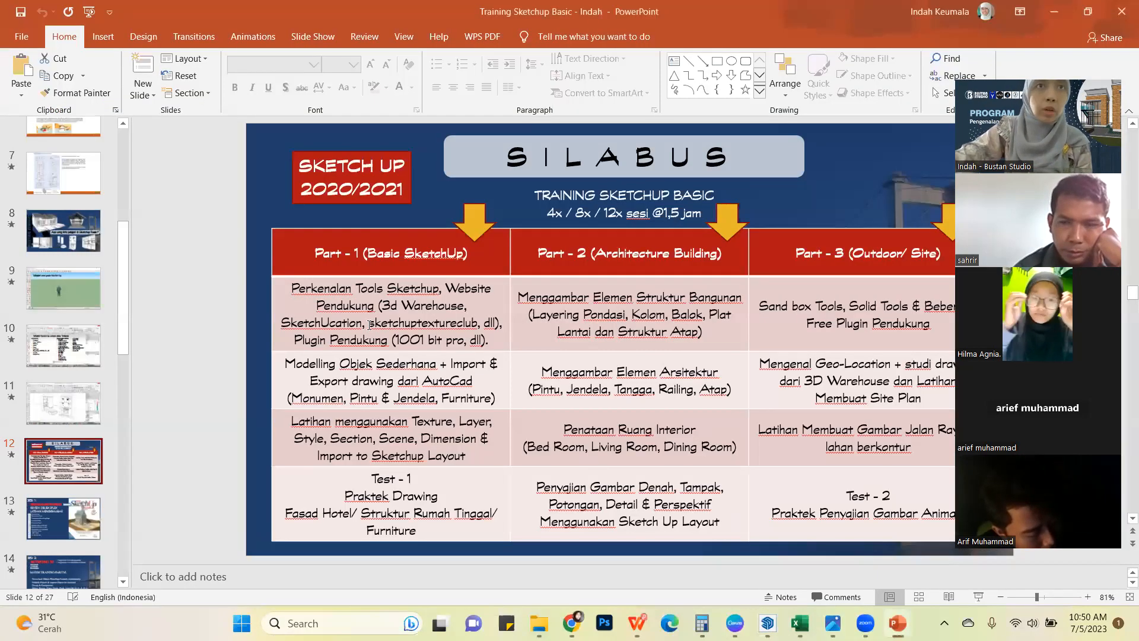